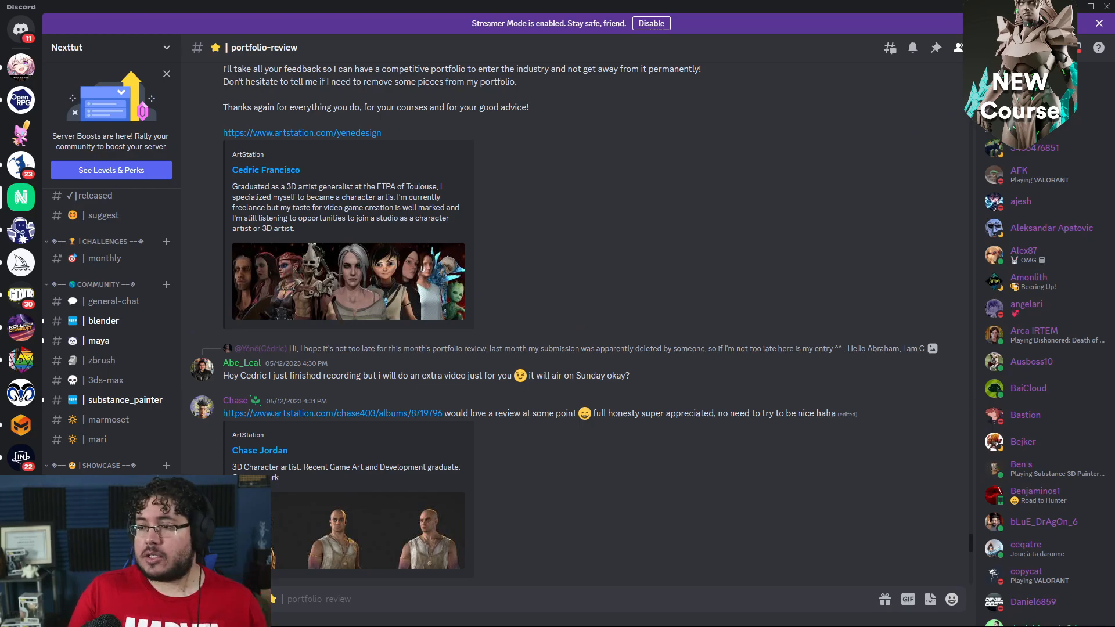
- Switch to the browser and look over the project thumbnails in the artist's ArtStation portfolio
{"action": "left_click_drag", "start_coordinate": [1114, 24], "coordinate": [643, 1]}
{"action": "scroll", "coordinate": [674, 180], "scroll_direction": "down", "scroll_amount": 2}
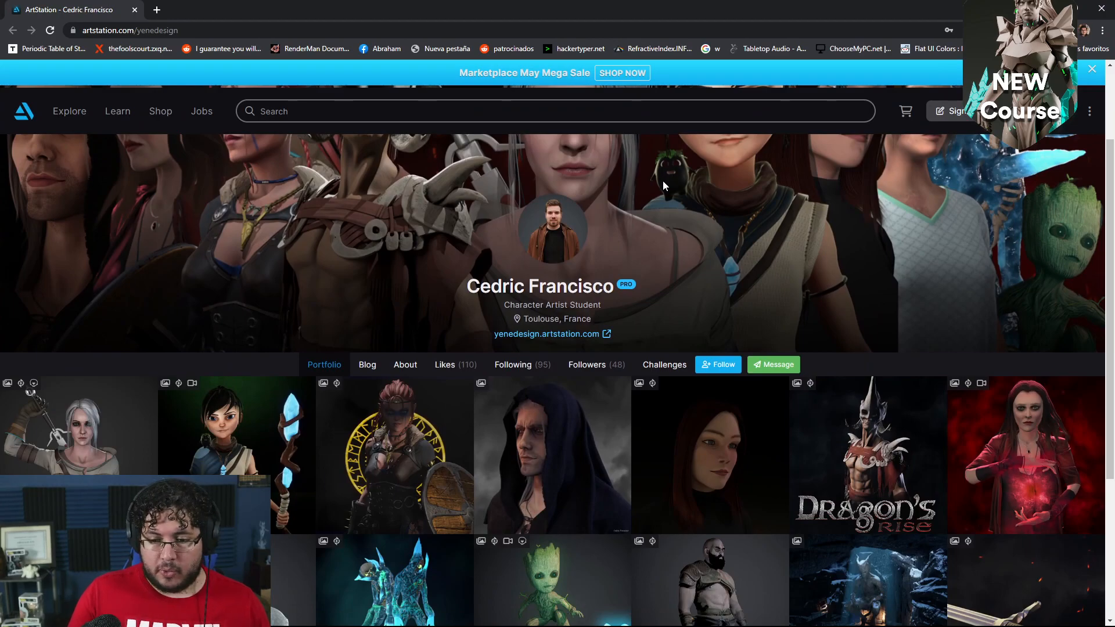
{"action": "scroll", "coordinate": [663, 180], "scroll_direction": "down", "scroll_amount": 3}
{"action": "scroll", "coordinate": [637, 293], "scroll_direction": "up", "scroll_amount": 2}
{"action": "scroll", "coordinate": [636, 293], "scroll_direction": "up", "scroll_amount": 2}
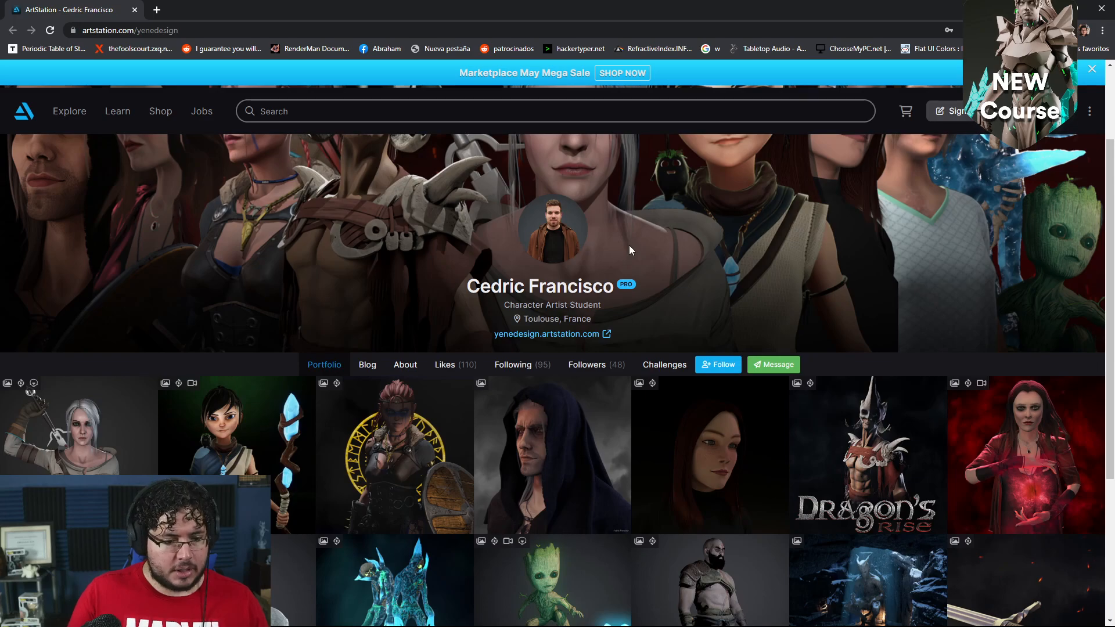
{"action": "scroll", "coordinate": [630, 250], "scroll_direction": "down", "scroll_amount": 4}
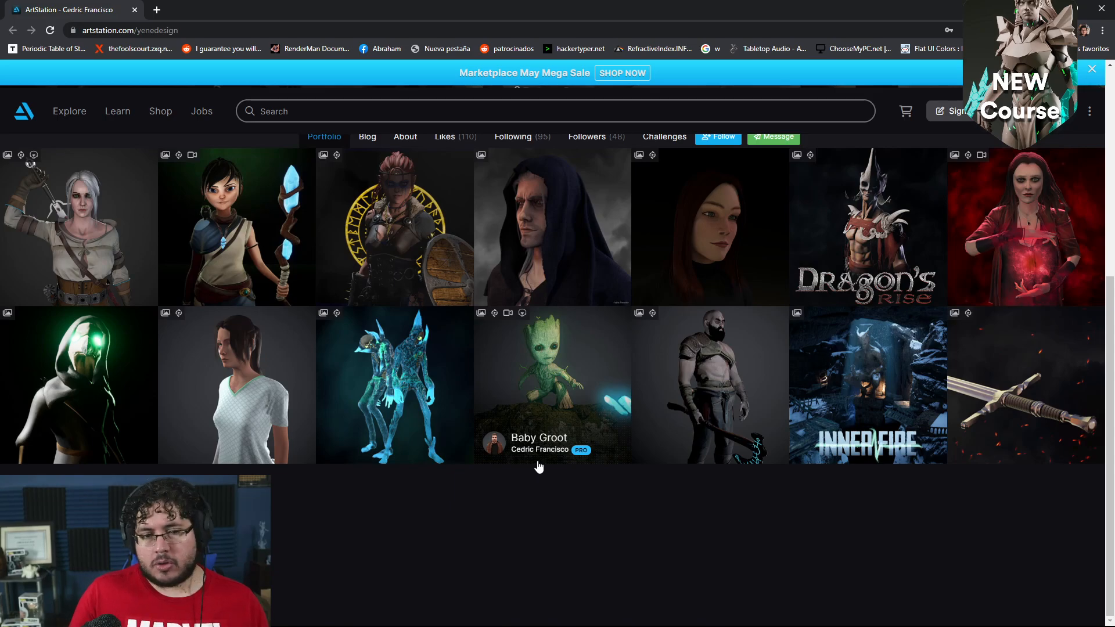
- Open the Witcher 3 Cirilla fan art project and load its interactive 3D viewer
{"action": "left_click", "coordinate": [99, 205]}
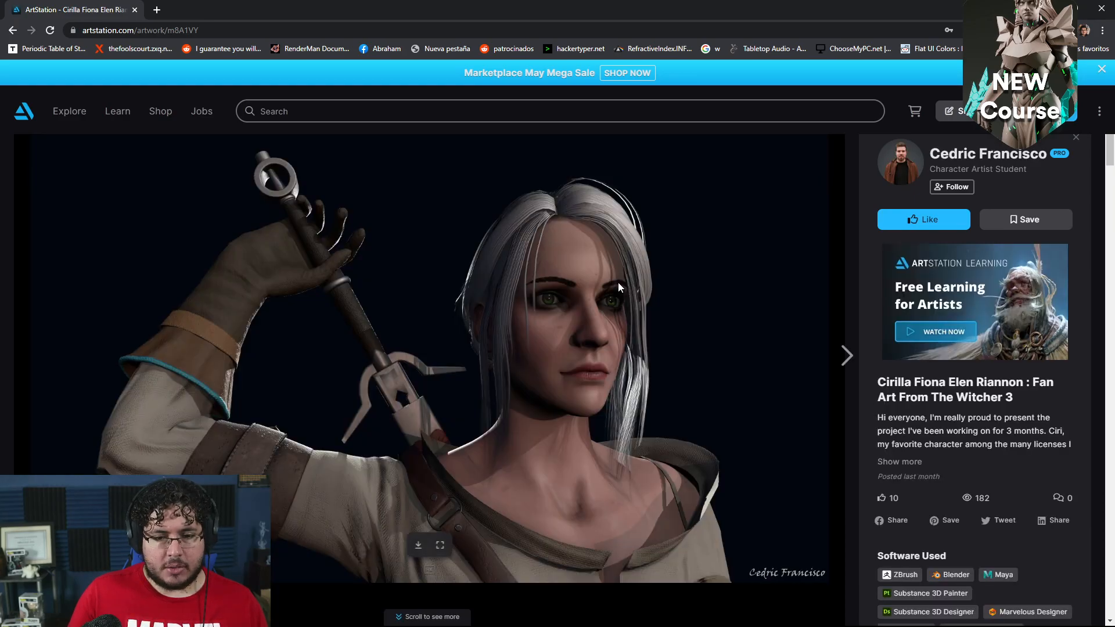
{"action": "scroll", "coordinate": [618, 282], "scroll_direction": "down", "scroll_amount": 15}
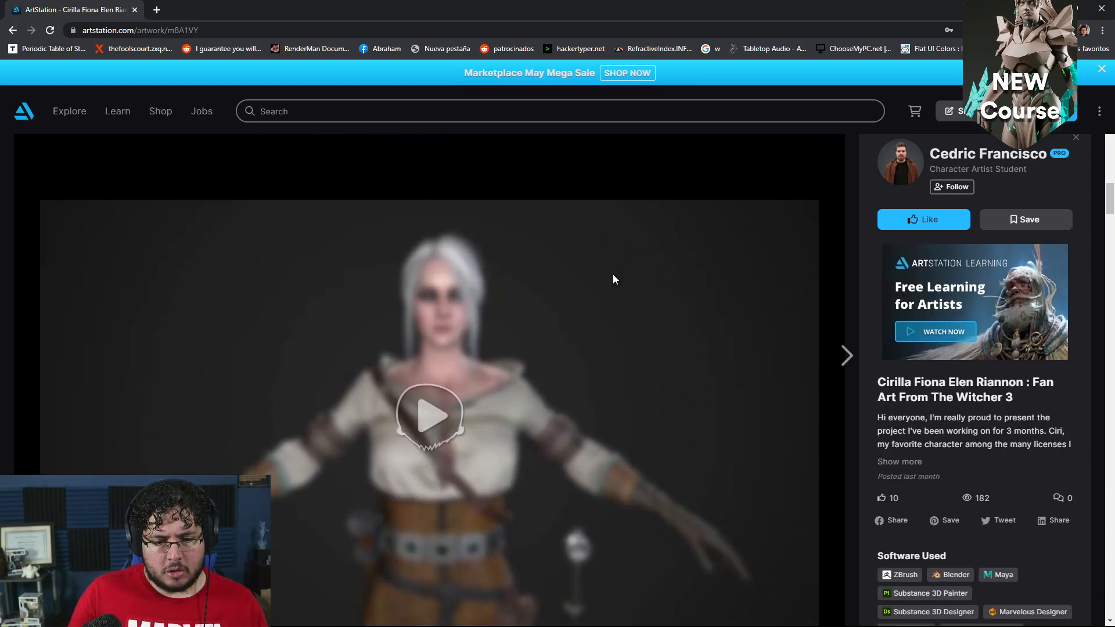
{"action": "scroll", "coordinate": [614, 279], "scroll_direction": "down", "scroll_amount": 2}
{"action": "left_click", "coordinate": [441, 299]}
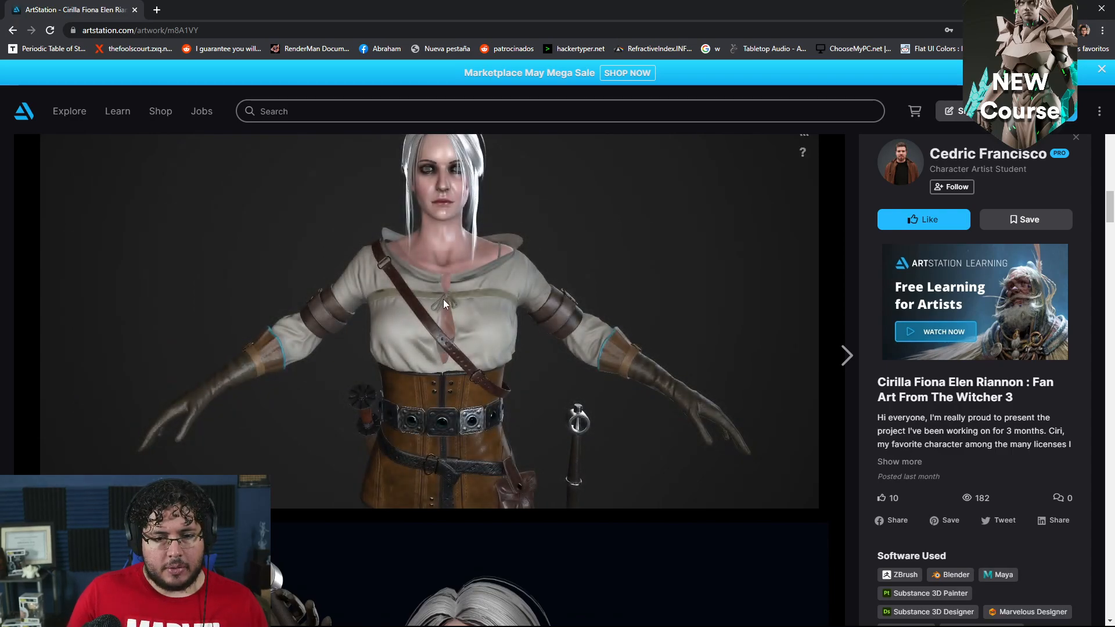
- Examine the full figure and outfit of the 3D character from several angles and distances
{"action": "scroll", "coordinate": [444, 298], "scroll_direction": "down", "scroll_amount": 5}
{"action": "left_click_drag", "start_coordinate": [505, 354], "coordinate": [416, 262]}
{"action": "scroll", "coordinate": [581, 315], "scroll_direction": "up", "scroll_amount": 3}
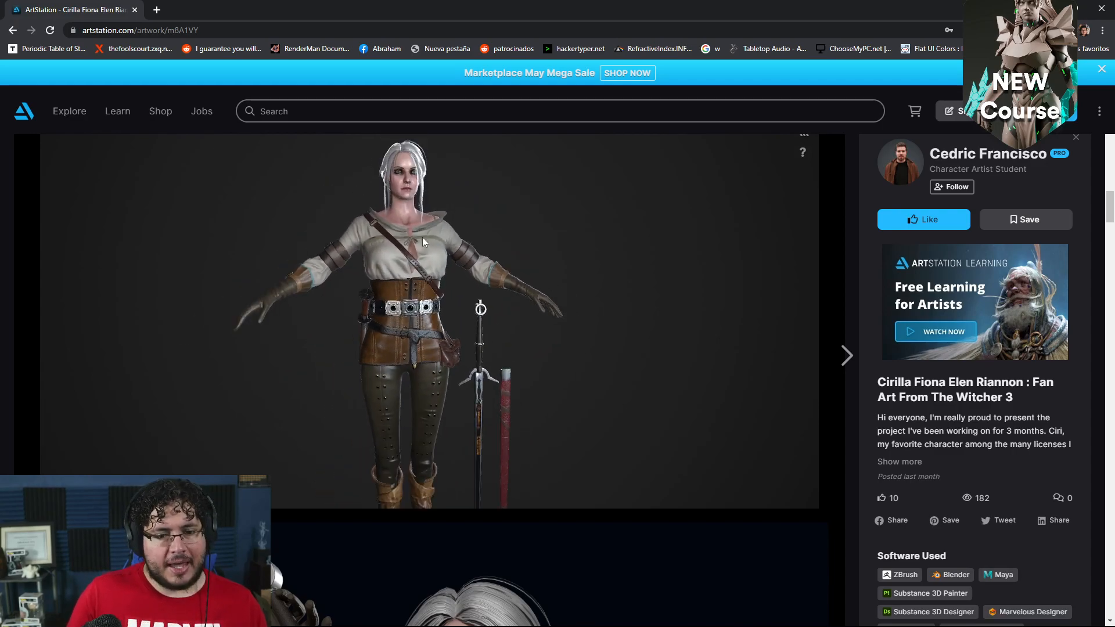
{"action": "scroll", "coordinate": [424, 272], "scroll_direction": "down", "scroll_amount": 2}
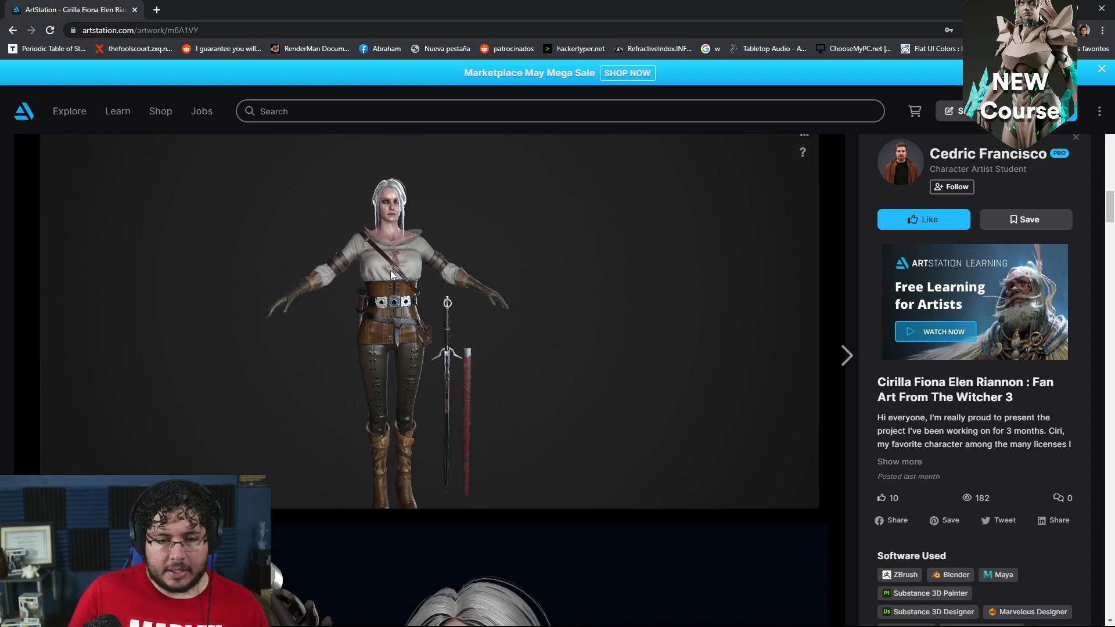
{"action": "left_click_drag", "start_coordinate": [392, 265], "coordinate": [449, 318]}
{"action": "right_click_drag", "start_coordinate": [449, 320], "coordinate": [496, 258]}
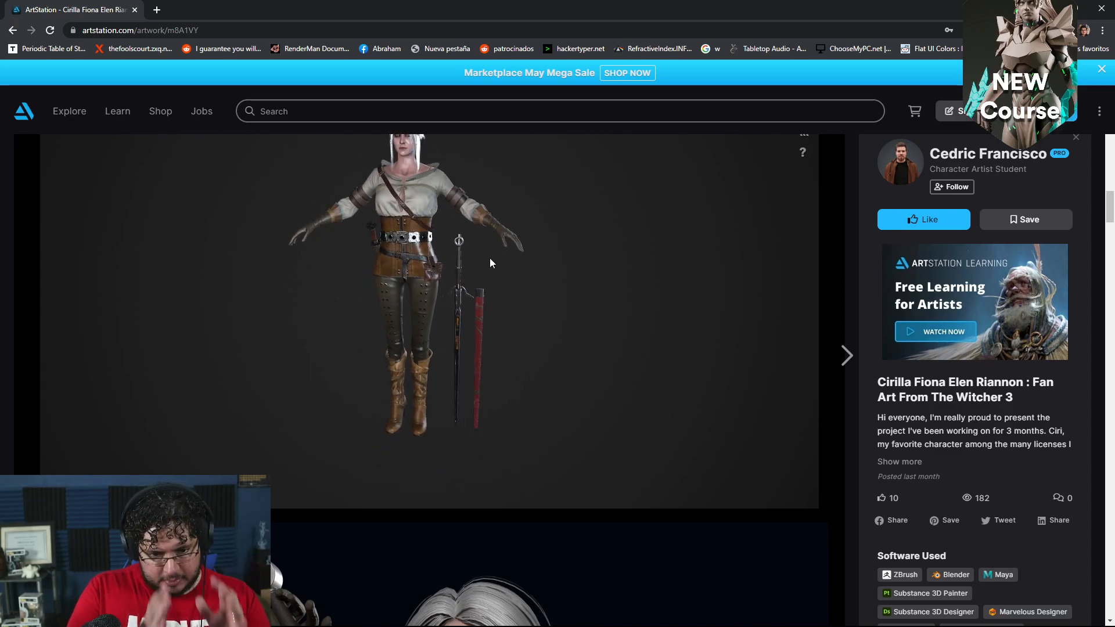
{"action": "scroll", "coordinate": [487, 271], "scroll_direction": "up", "scroll_amount": 6}
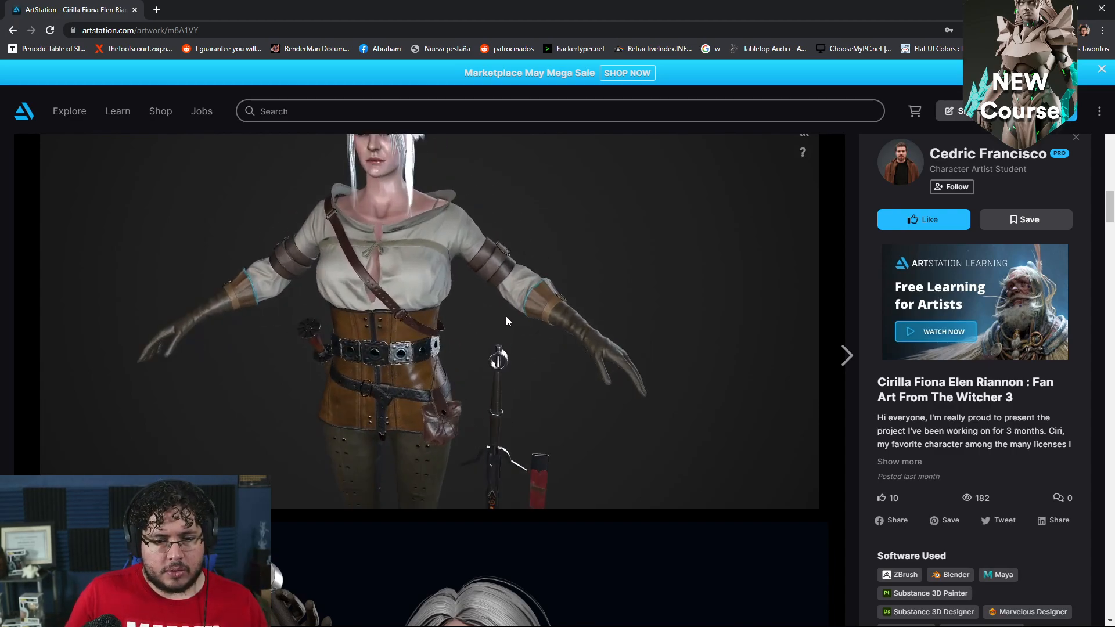
{"action": "scroll", "coordinate": [500, 320], "scroll_direction": "down", "scroll_amount": 2}
{"action": "middle_click_drag", "start_coordinate": [500, 333], "coordinate": [488, 254]}
{"action": "left_click_drag", "start_coordinate": [488, 254], "coordinate": [500, 324]}
- Inspect the character's boots and trousers and the sword and scabbard beside her up close
{"action": "scroll", "coordinate": [498, 324], "scroll_direction": "up", "scroll_amount": 5}
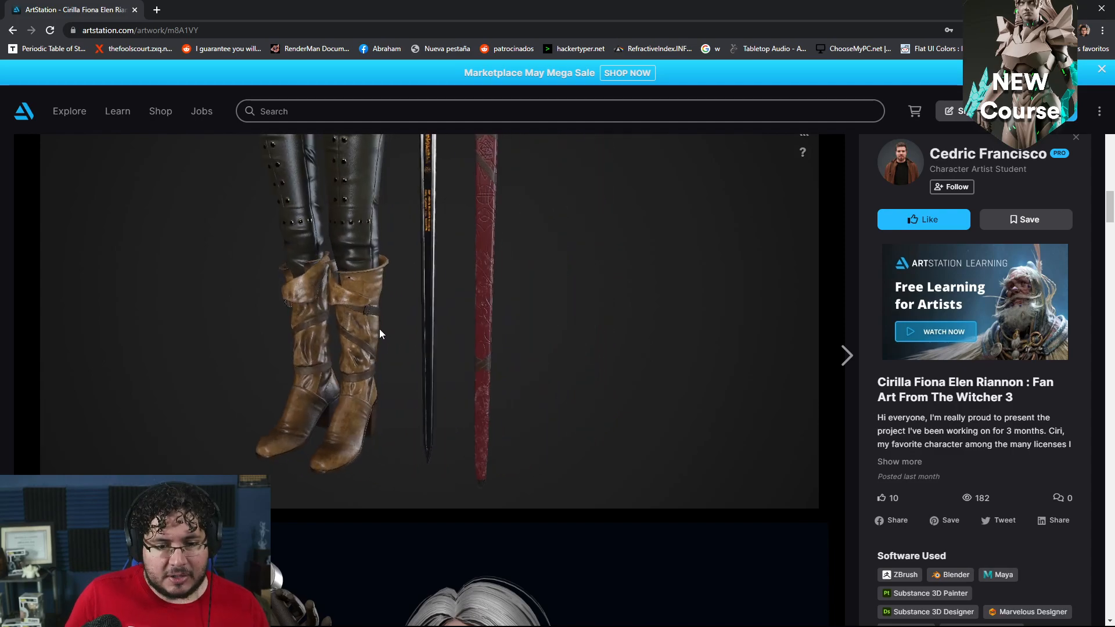
{"action": "scroll", "coordinate": [364, 354], "scroll_direction": "up", "scroll_amount": 1}
{"action": "scroll", "coordinate": [364, 354], "scroll_direction": "down", "scroll_amount": 3}
{"action": "left_click_drag", "start_coordinate": [349, 346], "coordinate": [376, 318]}
{"action": "middle_click_drag", "start_coordinate": [376, 318], "coordinate": [390, 412]}
{"action": "middle_click_drag", "start_coordinate": [391, 262], "coordinate": [438, 296]}
{"action": "scroll", "coordinate": [392, 330], "scroll_direction": "up", "scroll_amount": 3}
{"action": "scroll", "coordinate": [392, 330], "scroll_direction": "down", "scroll_amount": 4}
{"action": "left_click_drag", "start_coordinate": [438, 296], "coordinate": [491, 278]}
{"action": "middle_click_drag", "start_coordinate": [501, 331], "coordinate": [503, 213]}
{"action": "scroll", "coordinate": [504, 273], "scroll_direction": "down", "scroll_amount": 3}
{"action": "scroll", "coordinate": [505, 279], "scroll_direction": "up", "scroll_amount": 3}
{"action": "left_click_drag", "start_coordinate": [508, 285], "coordinate": [542, 326]}
{"action": "middle_click_drag", "start_coordinate": [541, 326], "coordinate": [546, 302]}
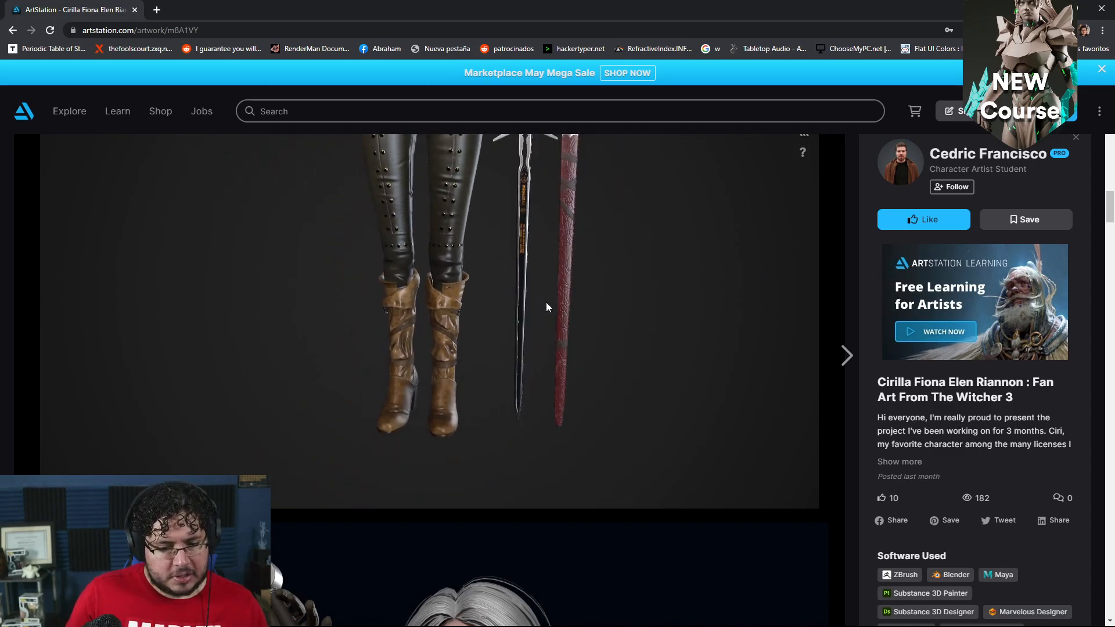
- Examine the character's face, hair and collar area up close in the full render
{"action": "scroll", "coordinate": [546, 302], "scroll_direction": "up", "scroll_amount": 3}
{"action": "middle_click_drag", "start_coordinate": [523, 262], "coordinate": [490, 416]}
{"action": "middle_click_drag", "start_coordinate": [482, 250], "coordinate": [468, 408]}
{"action": "left_click_drag", "start_coordinate": [474, 372], "coordinate": [399, 312]}
{"action": "scroll", "coordinate": [401, 290], "scroll_direction": "up", "scroll_amount": 3}
{"action": "scroll", "coordinate": [469, 372], "scroll_direction": "up", "scroll_amount": 5}
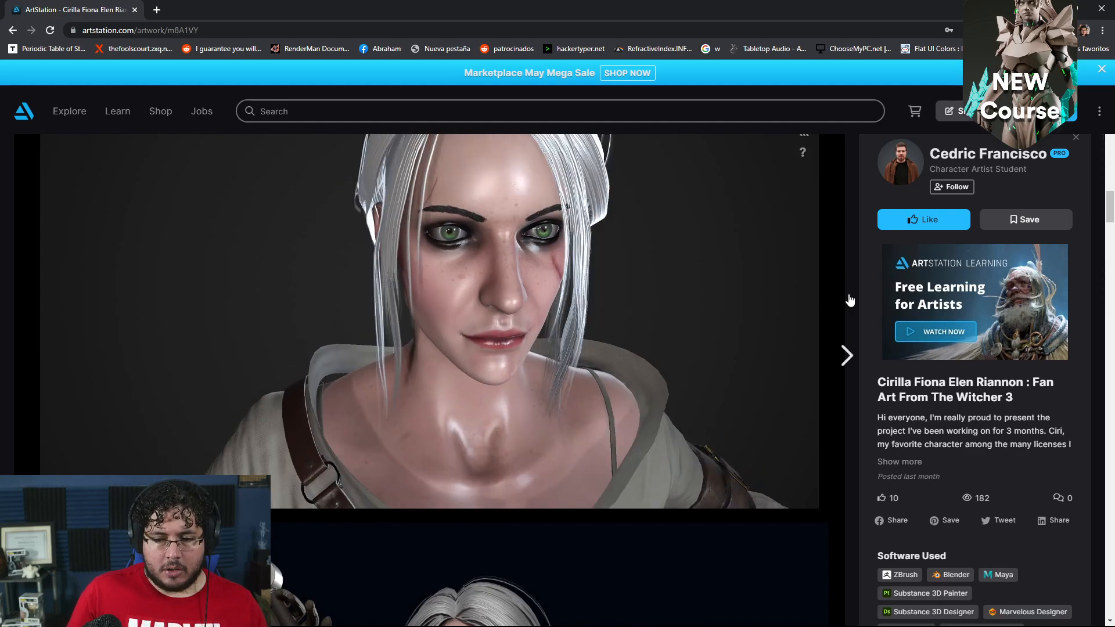
- Split the 3D model into its material channels and isolate the Reflectivity channel on the head and upper body
{"action": "scroll", "coordinate": [834, 270], "scroll_direction": "up", "scroll_amount": 2}
{"action": "left_click", "coordinate": [802, 248]}
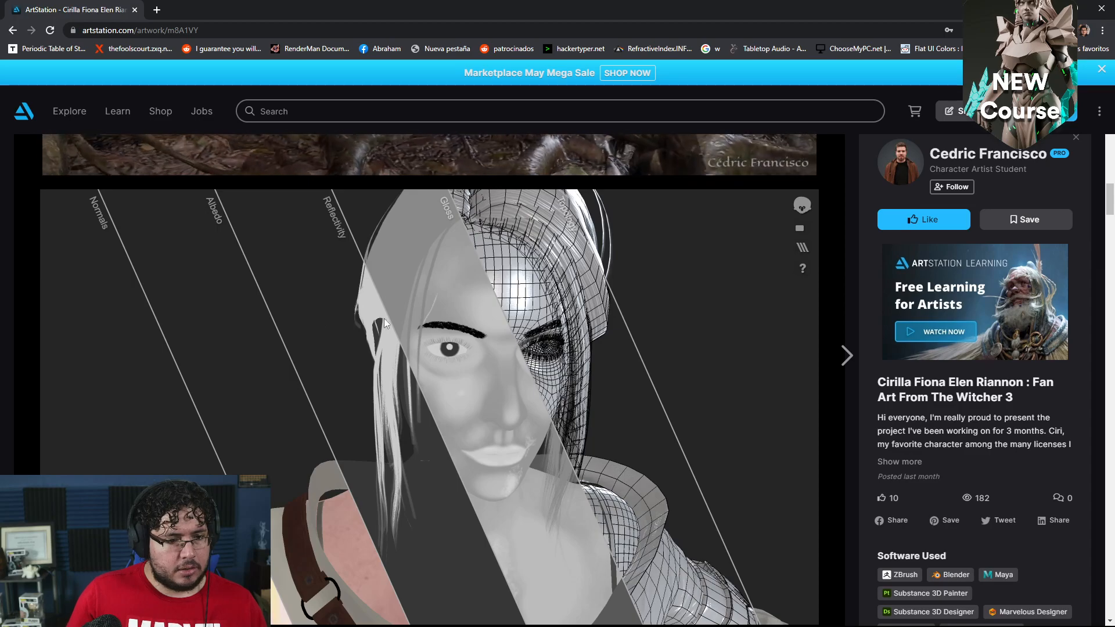
{"action": "left_click", "coordinate": [403, 387]}
{"action": "left_click_drag", "start_coordinate": [491, 419], "coordinate": [493, 335]}
{"action": "left_click_drag", "start_coordinate": [409, 334], "coordinate": [503, 333]}
- Isolate the Gloss channel and bring the character's forehead and eyes into close view
{"action": "left_click", "coordinate": [803, 249]}
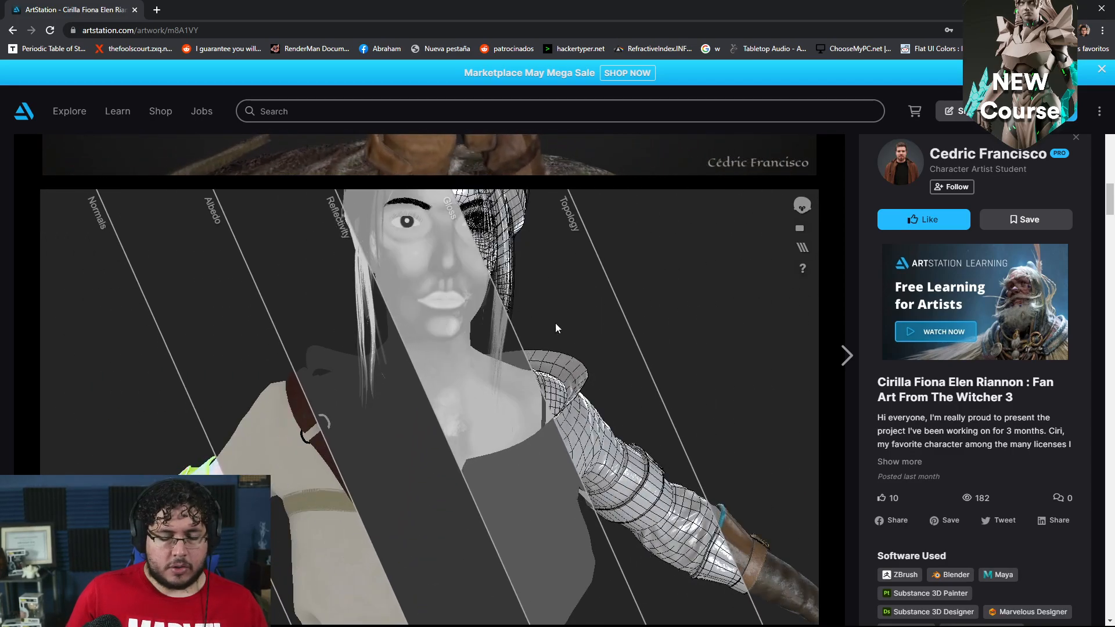
{"action": "left_click", "coordinate": [473, 363]}
{"action": "scroll", "coordinate": [473, 362], "scroll_direction": "up", "scroll_amount": 3}
{"action": "left_click_drag", "start_coordinate": [475, 351], "coordinate": [464, 379]}
{"action": "scroll", "coordinate": [449, 351], "scroll_direction": "up", "scroll_amount": 3}
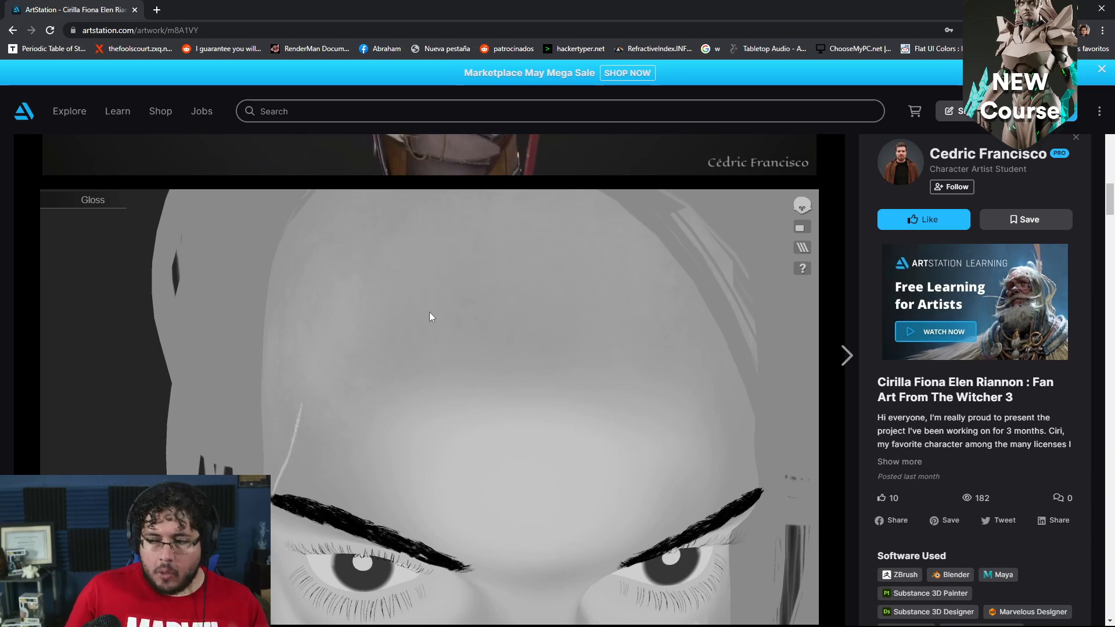
- Check the gloss map on the character's face, shirt and leather chest strap
{"action": "left_click_drag", "start_coordinate": [428, 309], "coordinate": [433, 380]}
{"action": "scroll", "coordinate": [428, 321], "scroll_direction": "down", "scroll_amount": 3}
{"action": "scroll", "coordinate": [471, 348], "scroll_direction": "up", "scroll_amount": 2}
{"action": "scroll", "coordinate": [497, 335], "scroll_direction": "up", "scroll_amount": 2}
{"action": "scroll", "coordinate": [497, 334], "scroll_direction": "up", "scroll_amount": 3}
{"action": "left_click_drag", "start_coordinate": [498, 335], "coordinate": [462, 269]}
{"action": "scroll", "coordinate": [507, 289], "scroll_direction": "down", "scroll_amount": 2}
{"action": "scroll", "coordinate": [482, 402], "scroll_direction": "down", "scroll_amount": 4}
{"action": "scroll", "coordinate": [457, 269], "scroll_direction": "up", "scroll_amount": 3}
{"action": "scroll", "coordinate": [458, 268], "scroll_direction": "up", "scroll_amount": 2}
{"action": "middle_click_drag", "start_coordinate": [451, 273], "coordinate": [403, 423]}
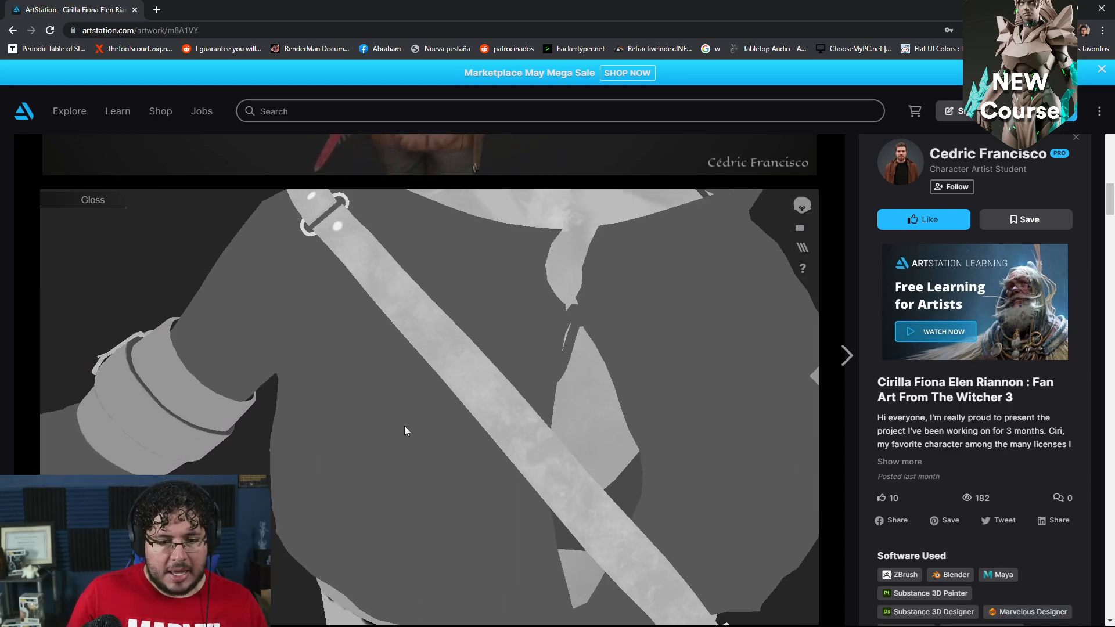
- Inspect the glove and forearm in the Gloss channel and compare them with the full render
{"action": "scroll", "coordinate": [350, 392], "scroll_direction": "down", "scroll_amount": 2}
{"action": "left_click_drag", "start_coordinate": [381, 386], "coordinate": [423, 378]}
{"action": "middle_click_drag", "start_coordinate": [360, 482], "coordinate": [426, 343]}
{"action": "left_click_drag", "start_coordinate": [288, 401], "coordinate": [382, 379]}
{"action": "middle_click_drag", "start_coordinate": [383, 379], "coordinate": [402, 342]}
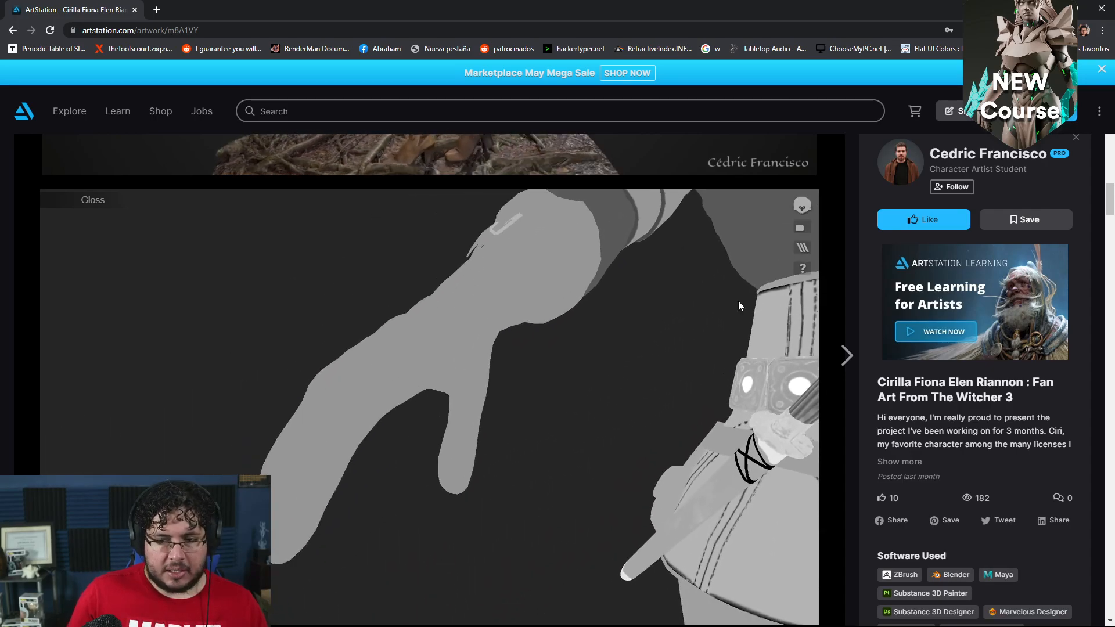
{"action": "left_click", "coordinate": [804, 248]}
{"action": "left_click_drag", "start_coordinate": [421, 365], "coordinate": [493, 371]}
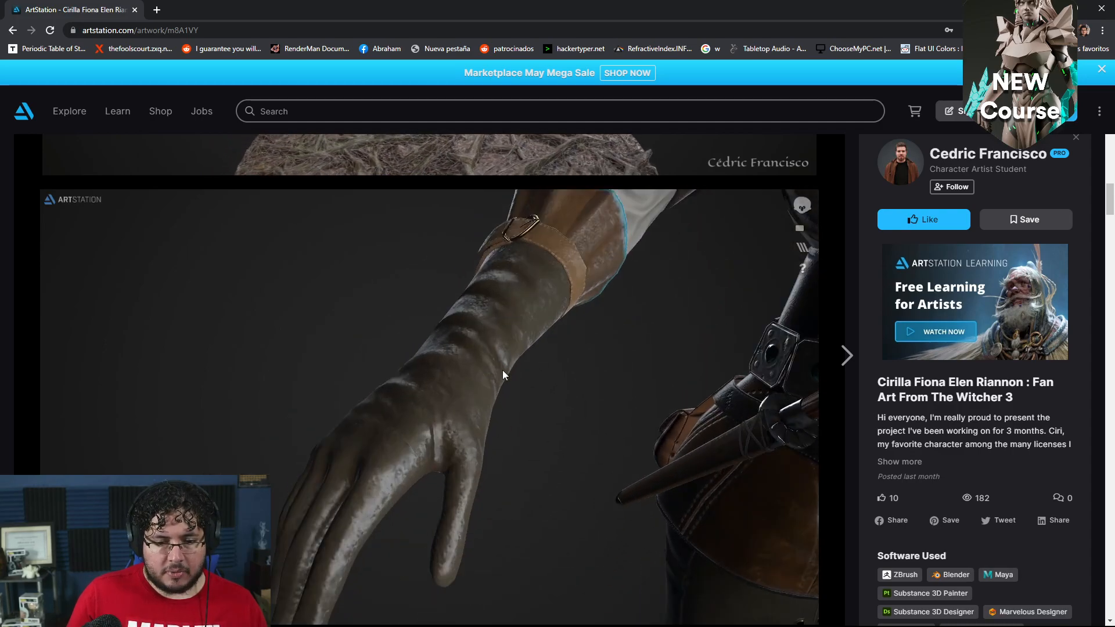
- Isolate the Reflectivity channel and check the metal parts across the outfit and sword
{"action": "left_click", "coordinate": [801, 248]}
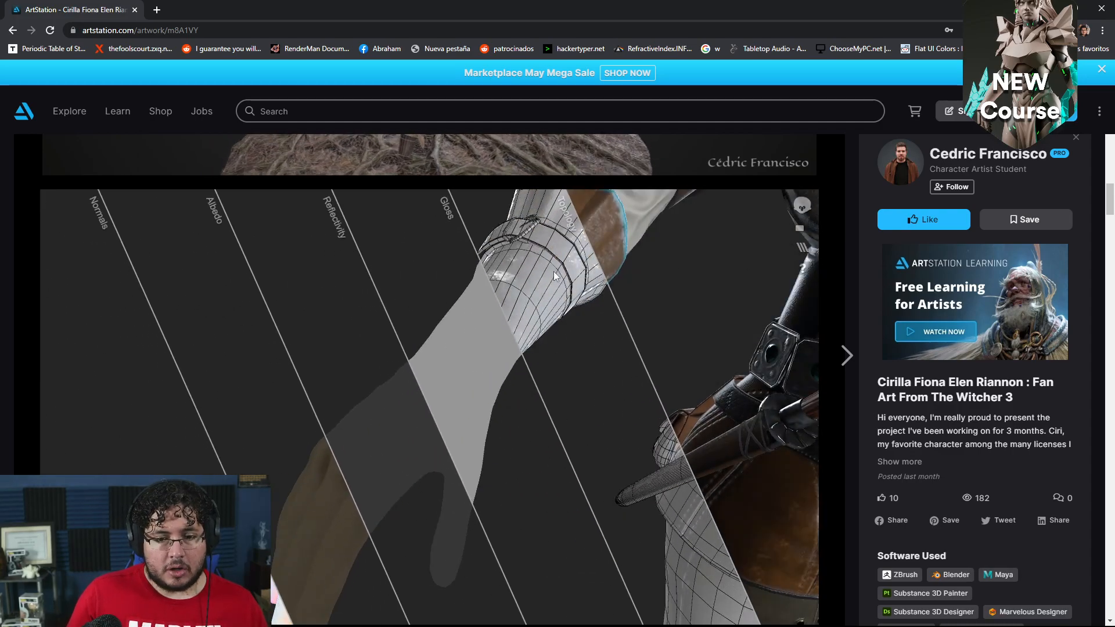
{"action": "left_click", "coordinate": [333, 339]}
{"action": "scroll", "coordinate": [353, 334], "scroll_direction": "down", "scroll_amount": 5}
{"action": "middle_click_drag", "start_coordinate": [602, 360], "coordinate": [395, 322]}
{"action": "left_click_drag", "start_coordinate": [396, 322], "coordinate": [476, 365]}
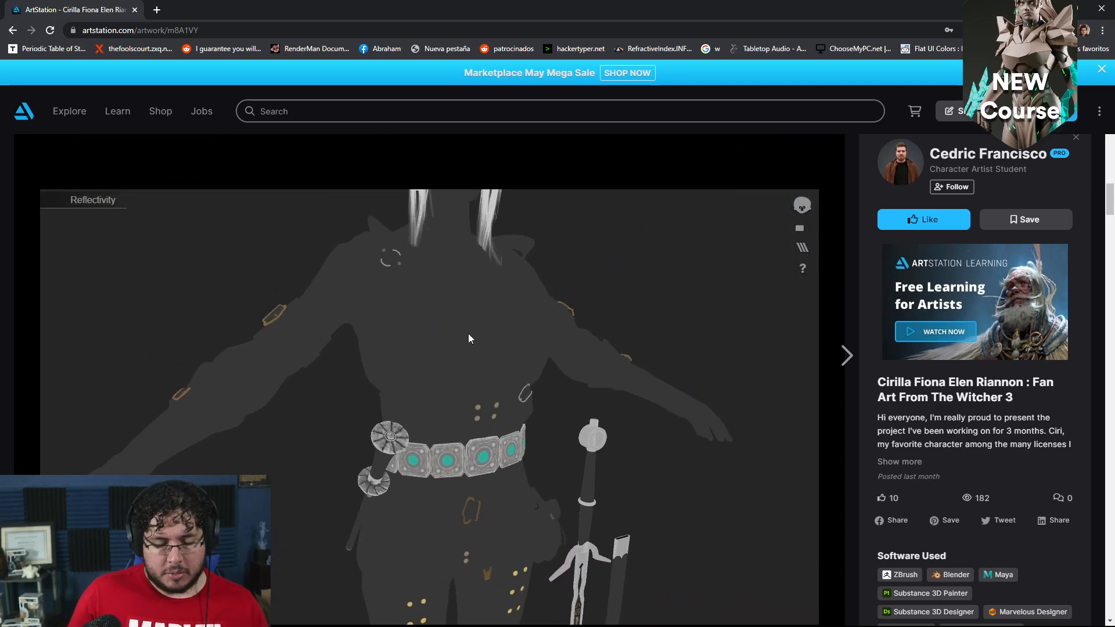
- Isolate the Gloss channel and inspect the studded trousers and the belt plates
{"action": "left_click", "coordinate": [796, 248]}
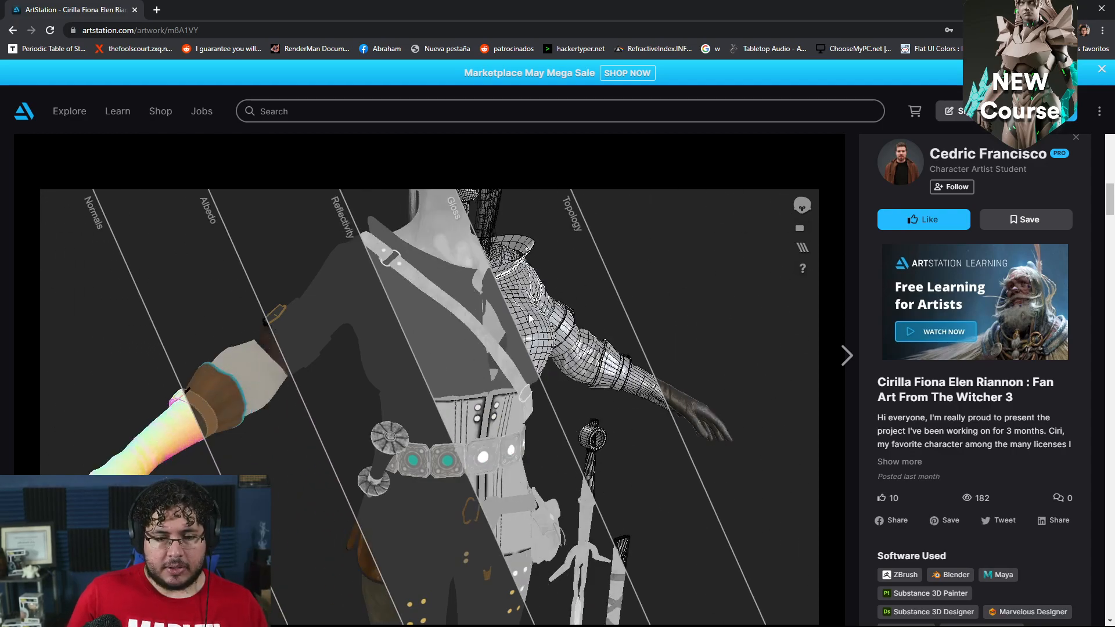
{"action": "left_click", "coordinate": [492, 337]}
{"action": "middle_click_drag", "start_coordinate": [415, 472], "coordinate": [415, 399]}
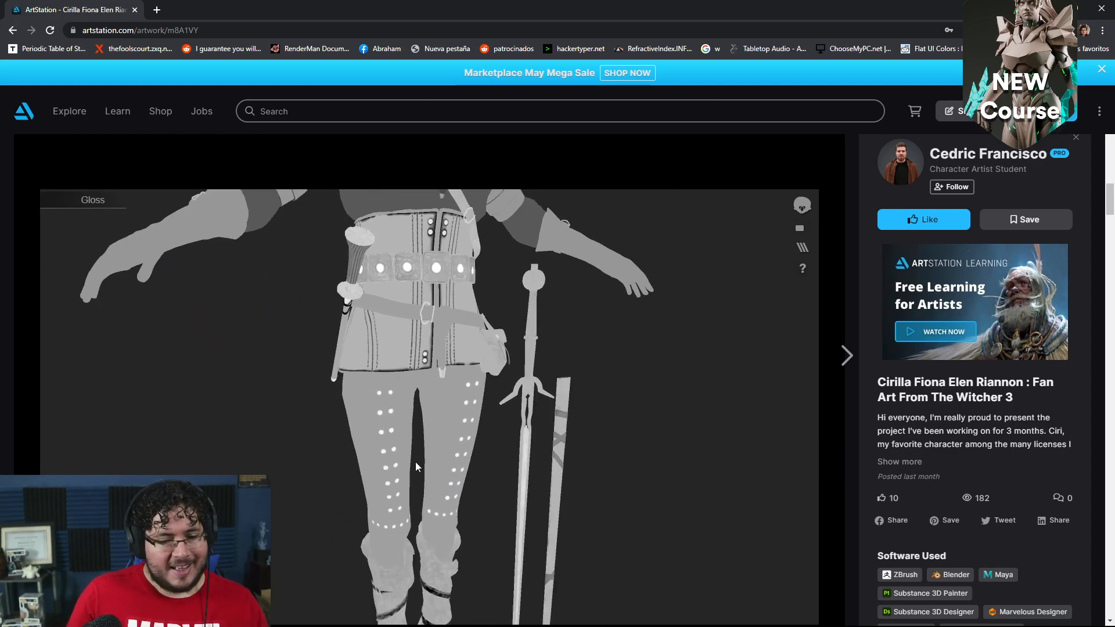
{"action": "scroll", "coordinate": [416, 398], "scroll_direction": "up", "scroll_amount": 6}
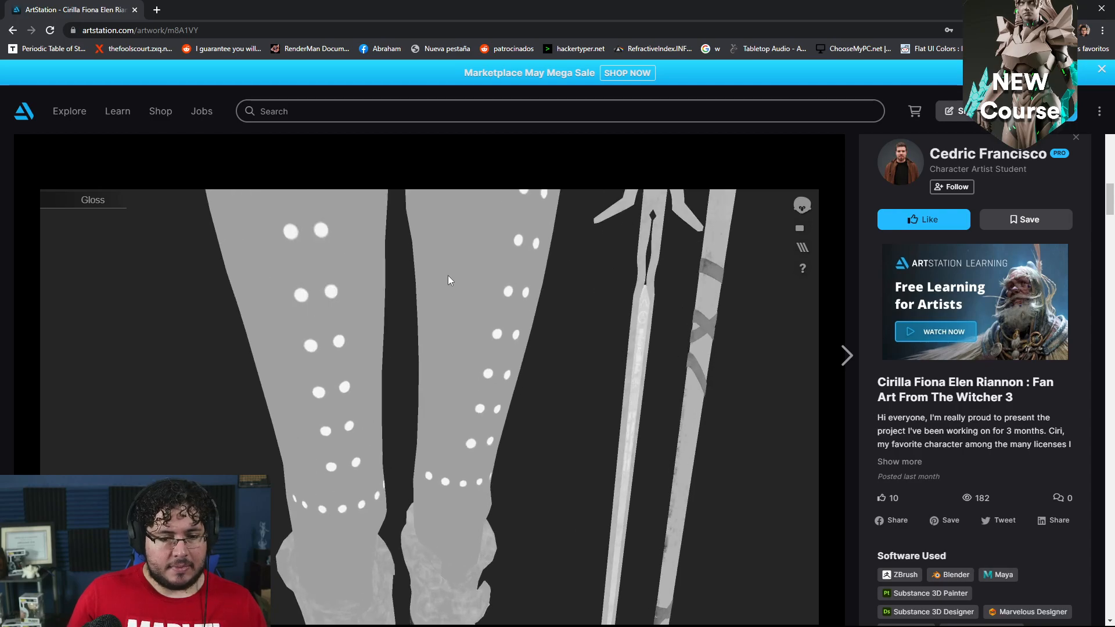
{"action": "scroll", "coordinate": [448, 275], "scroll_direction": "down", "scroll_amount": 3}
{"action": "middle_click_drag", "start_coordinate": [448, 262], "coordinate": [493, 244]}
{"action": "scroll", "coordinate": [441, 267], "scroll_direction": "up", "scroll_amount": 8}
{"action": "middle_click_drag", "start_coordinate": [430, 274], "coordinate": [454, 338]}
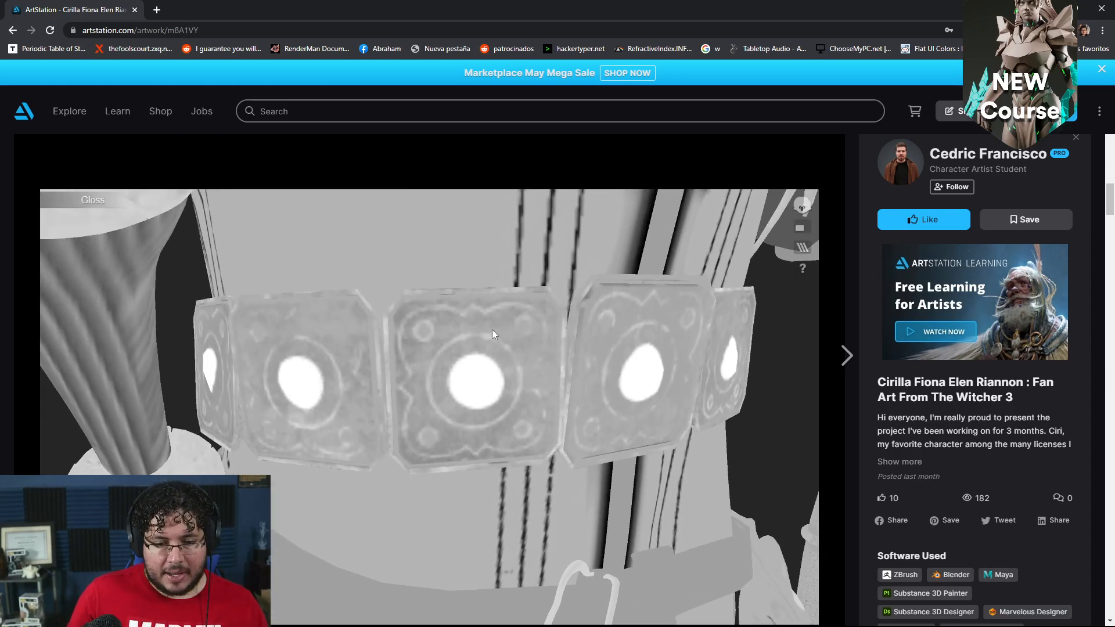
- Check the neck and chest in the Gloss channel, and compare the skin and neckline in the full render
{"action": "scroll", "coordinate": [493, 351], "scroll_direction": "down", "scroll_amount": 7}
{"action": "middle_click_drag", "start_coordinate": [487, 286], "coordinate": [494, 418]}
{"action": "scroll", "coordinate": [529, 329], "scroll_direction": "down", "scroll_amount": 3}
{"action": "scroll", "coordinate": [405, 399], "scroll_direction": "up", "scroll_amount": 6}
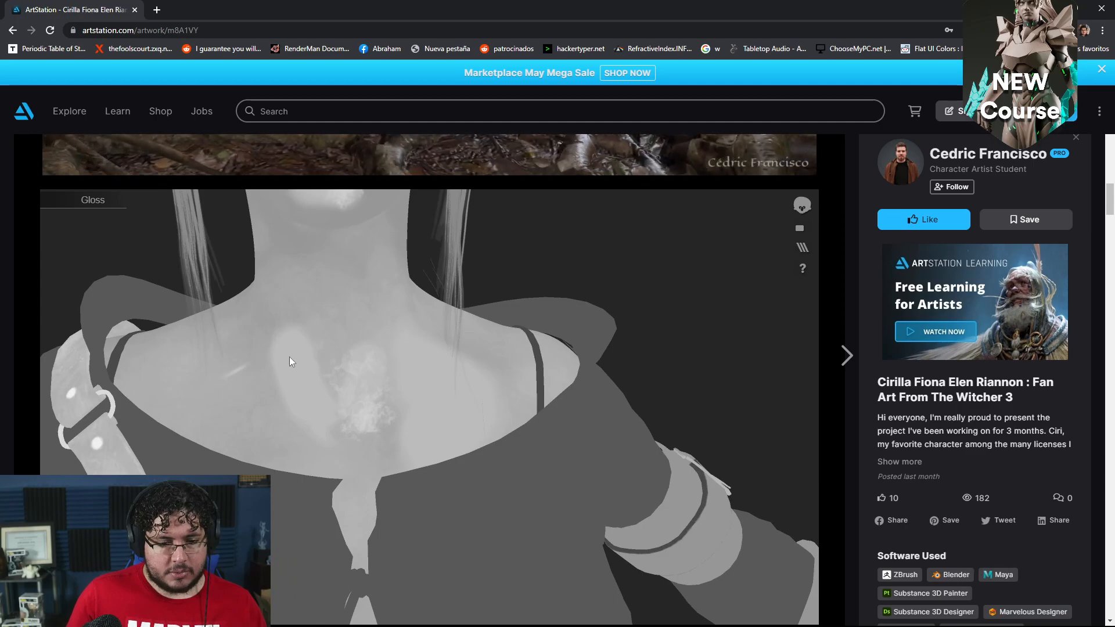
{"action": "left_click", "coordinate": [803, 249]}
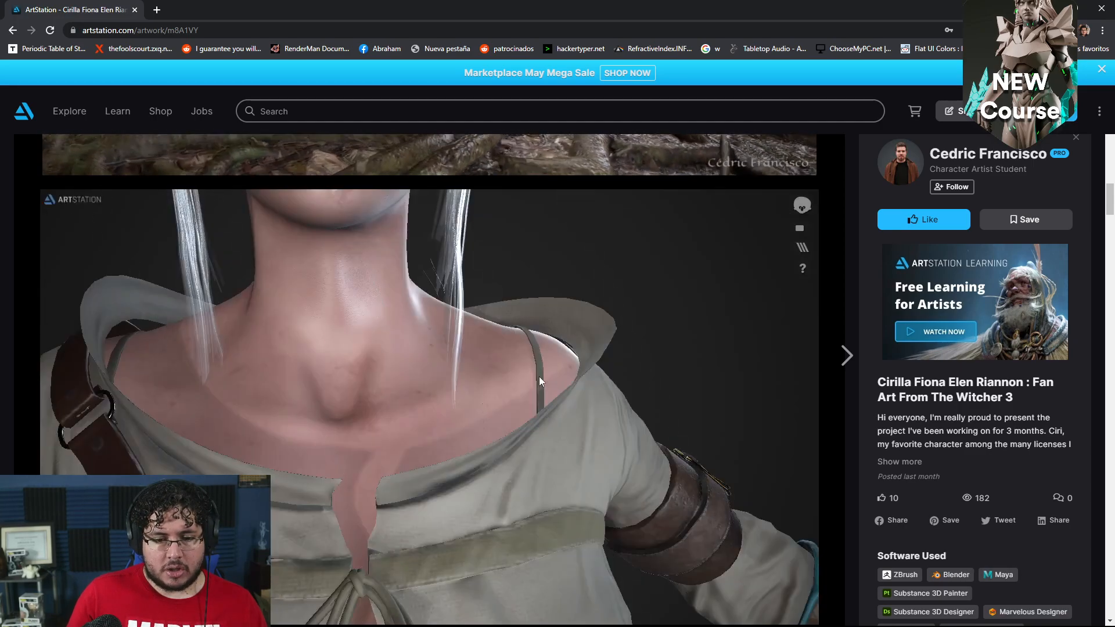
{"action": "mouse_move", "coordinate": [480, 405]}
{"action": "left_mouse_down"}
{"action": "mouse_move", "coordinate": [511, 419]}
{"action": "mouse_move", "coordinate": [458, 433]}
{"action": "mouse_move", "coordinate": [477, 410]}
{"action": "mouse_move", "coordinate": [474, 375]}
{"action": "left_mouse_up"}
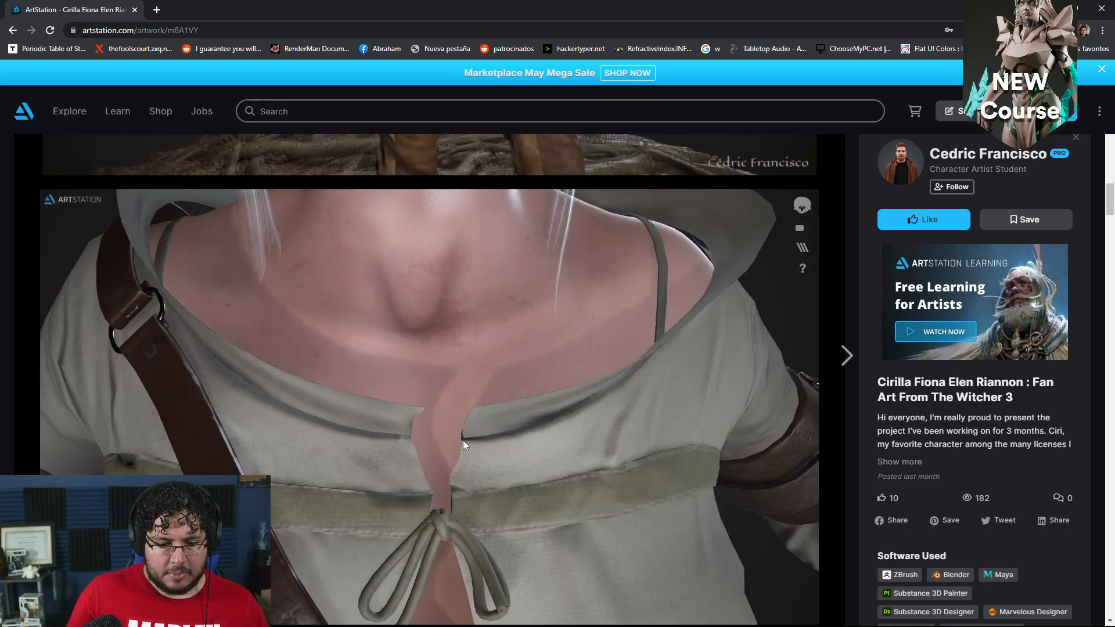
{"action": "scroll", "coordinate": [465, 435], "scroll_direction": "down", "scroll_amount": 5}
{"action": "mouse_move", "coordinate": [466, 428]}
{"action": "left_mouse_down"}
{"action": "mouse_move", "coordinate": [549, 465]}
{"action": "mouse_move", "coordinate": [577, 500]}
{"action": "mouse_move", "coordinate": [465, 451]}
{"action": "mouse_move", "coordinate": [473, 399]}
{"action": "mouse_move", "coordinate": [406, 397]}
{"action": "mouse_move", "coordinate": [372, 438]}
{"action": "mouse_move", "coordinate": [454, 415]}
{"action": "left_mouse_up"}
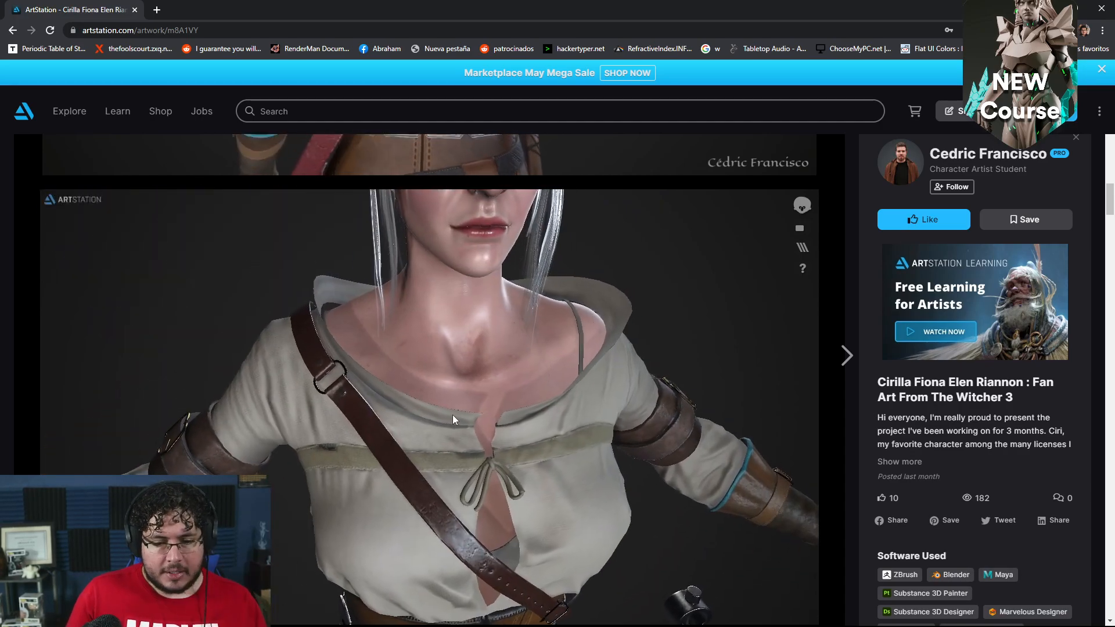
- Isolate the Albedo channel and turn the model to a three-quarter view
{"action": "left_click", "coordinate": [802, 248]}
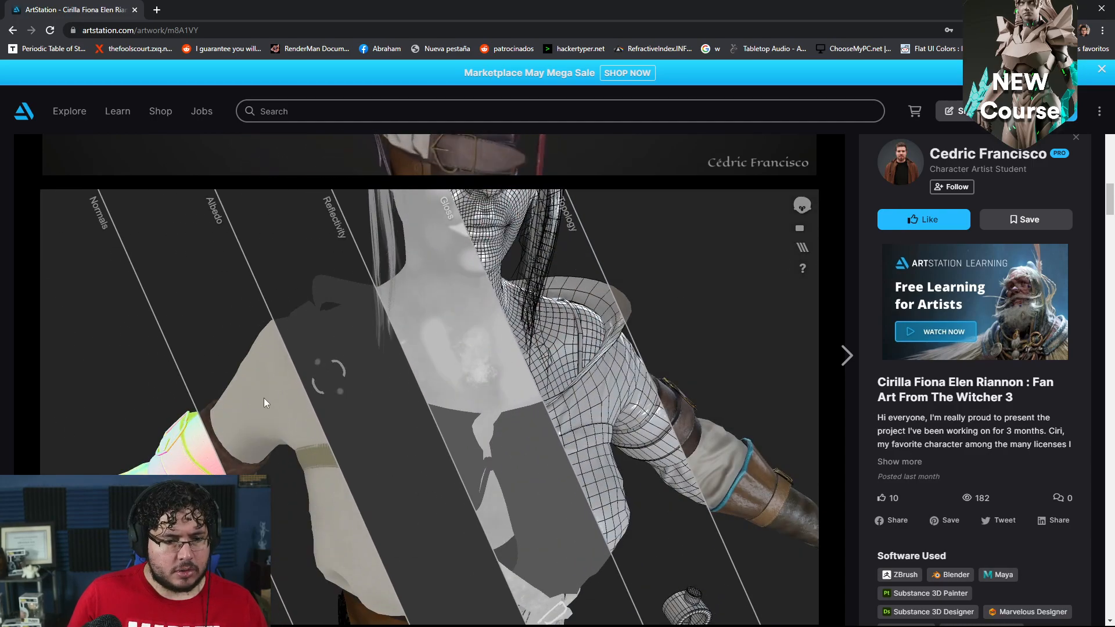
{"action": "left_click", "coordinate": [264, 399]}
{"action": "mouse_move", "coordinate": [510, 426]}
{"action": "left_mouse_down"}
{"action": "mouse_move", "coordinate": [457, 444]}
{"action": "mouse_move", "coordinate": [535, 396]}
{"action": "mouse_move", "coordinate": [584, 430]}
{"action": "left_mouse_up"}
{"action": "scroll", "coordinate": [489, 458], "scroll_direction": "down", "scroll_amount": 4}
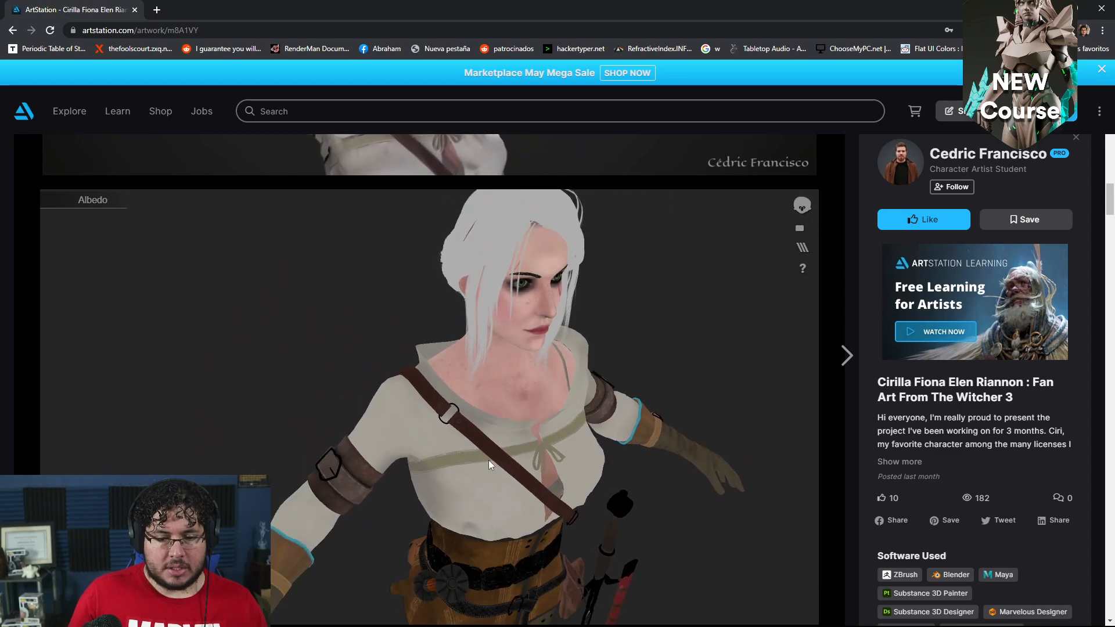
- Examine the albedo colours of the character's face and hair up close
{"action": "scroll", "coordinate": [455, 465], "scroll_direction": "up", "scroll_amount": 5}
{"action": "middle_click_drag", "start_coordinate": [456, 464], "coordinate": [360, 468]}
{"action": "scroll", "coordinate": [437, 389], "scroll_direction": "up", "scroll_amount": 1}
{"action": "middle_click_drag", "start_coordinate": [437, 389], "coordinate": [431, 455]}
{"action": "scroll", "coordinate": [433, 375], "scroll_direction": "up", "scroll_amount": 4}
{"action": "scroll", "coordinate": [438, 378], "scroll_direction": "down", "scroll_amount": 4}
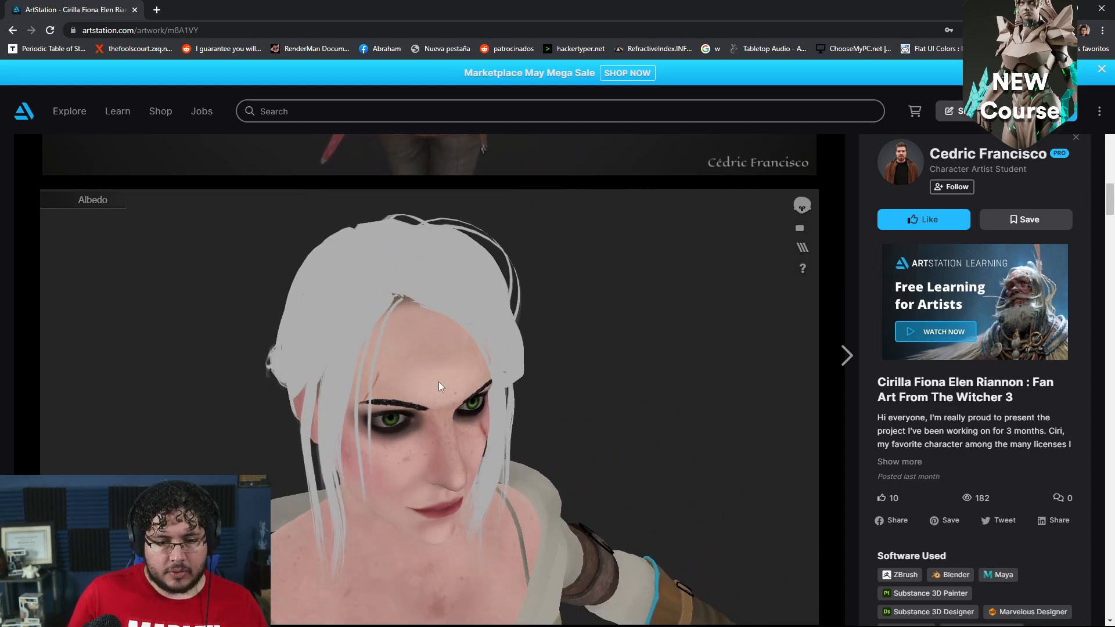
- Examine the albedo map over the whole outfit and on the white shirt
{"action": "scroll", "coordinate": [438, 378], "scroll_direction": "down", "scroll_amount": 3}
{"action": "left_click_drag", "start_coordinate": [438, 378], "coordinate": [476, 336]}
{"action": "middle_click_drag", "start_coordinate": [474, 493], "coordinate": [466, 346]}
{"action": "scroll", "coordinate": [436, 417], "scroll_direction": "down", "scroll_amount": 2}
{"action": "middle_click_drag", "start_coordinate": [438, 564], "coordinate": [421, 461]}
{"action": "scroll", "coordinate": [399, 331], "scroll_direction": "up", "scroll_amount": 3}
{"action": "scroll", "coordinate": [444, 312], "scroll_direction": "up", "scroll_amount": 2}
{"action": "middle_click_drag", "start_coordinate": [391, 267], "coordinate": [403, 385]}
{"action": "scroll", "coordinate": [403, 385], "scroll_direction": "down", "scroll_amount": 3}
{"action": "middle_click_drag", "start_coordinate": [406, 285], "coordinate": [379, 382]}
{"action": "middle_click_drag", "start_coordinate": [432, 256], "coordinate": [447, 350]}
{"action": "scroll", "coordinate": [435, 337], "scroll_direction": "up", "scroll_amount": 3}
{"action": "scroll", "coordinate": [427, 329], "scroll_direction": "down", "scroll_amount": 2}
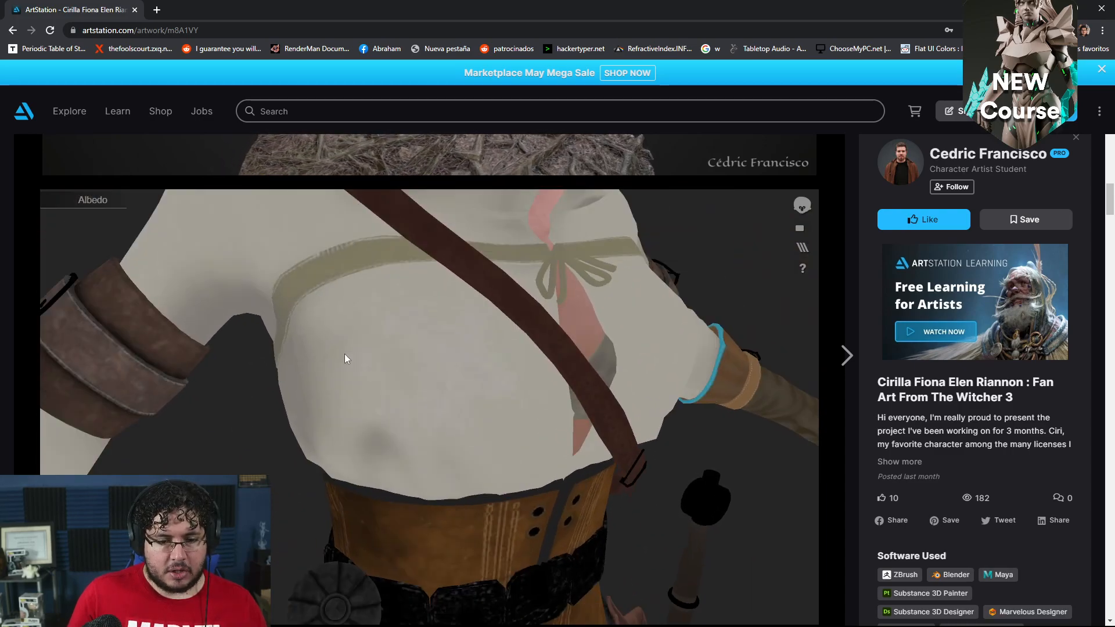
- Inspect the albedo map on the glove, the arm straps and the leather corset with its belts
{"action": "left_click_drag", "start_coordinate": [351, 353], "coordinate": [406, 354]}
{"action": "middle_click_drag", "start_coordinate": [261, 371], "coordinate": [465, 312]}
{"action": "middle_click_drag", "start_coordinate": [353, 422], "coordinate": [324, 347]}
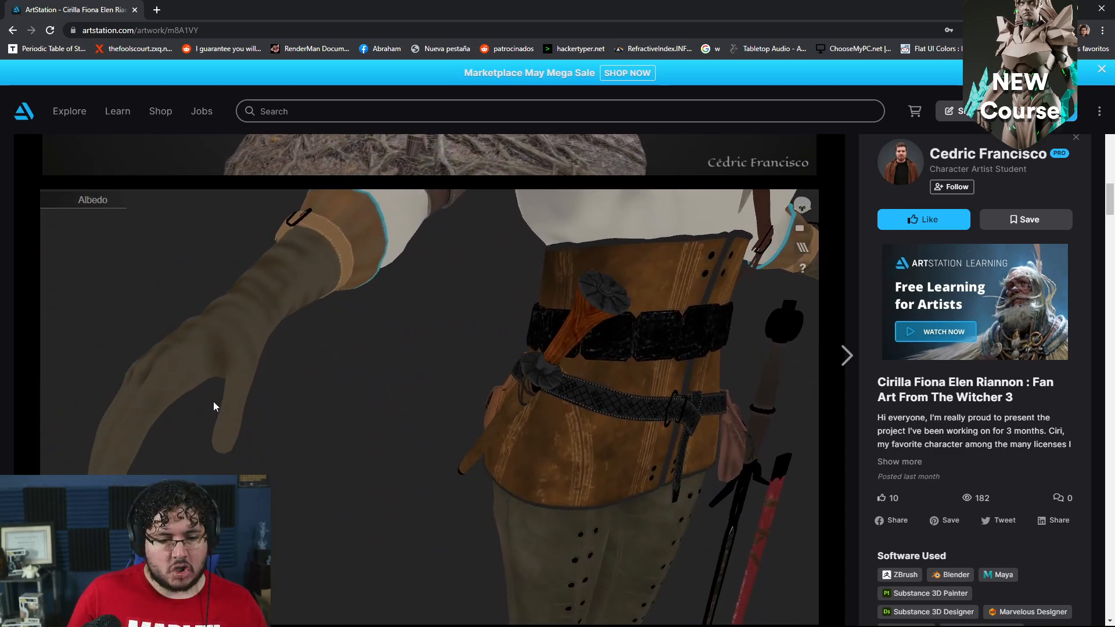
{"action": "scroll", "coordinate": [402, 326], "scroll_direction": "down", "scroll_amount": 2}
{"action": "middle_click_drag", "start_coordinate": [520, 308], "coordinate": [474, 395]}
{"action": "scroll", "coordinate": [473, 396], "scroll_direction": "down", "scroll_amount": 2}
{"action": "scroll", "coordinate": [482, 392], "scroll_direction": "up", "scroll_amount": 2}
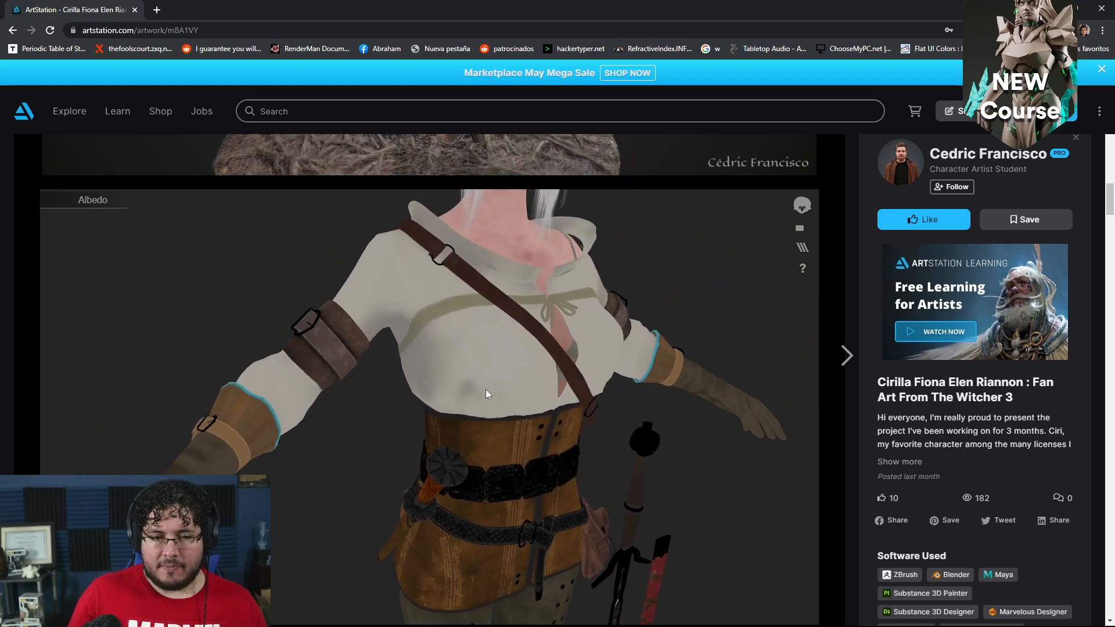
- Switch the 3D viewer to the Topology display and examine the wireframe on the character's face and neck
{"action": "scroll", "coordinate": [469, 367], "scroll_direction": "down", "scroll_amount": 2}
{"action": "left_click_drag", "start_coordinate": [680, 234], "coordinate": [651, 238]}
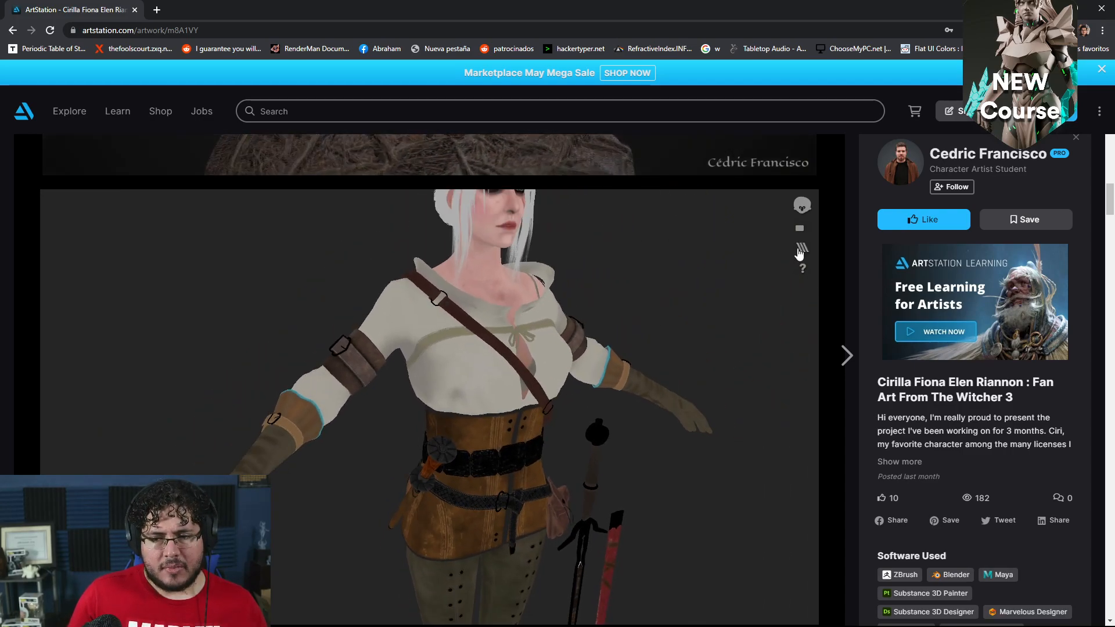
{"action": "left_click", "coordinate": [801, 249]}
{"action": "left_click_drag", "start_coordinate": [550, 315], "coordinate": [454, 406]}
{"action": "middle_click_drag", "start_coordinate": [455, 407], "coordinate": [436, 507]}
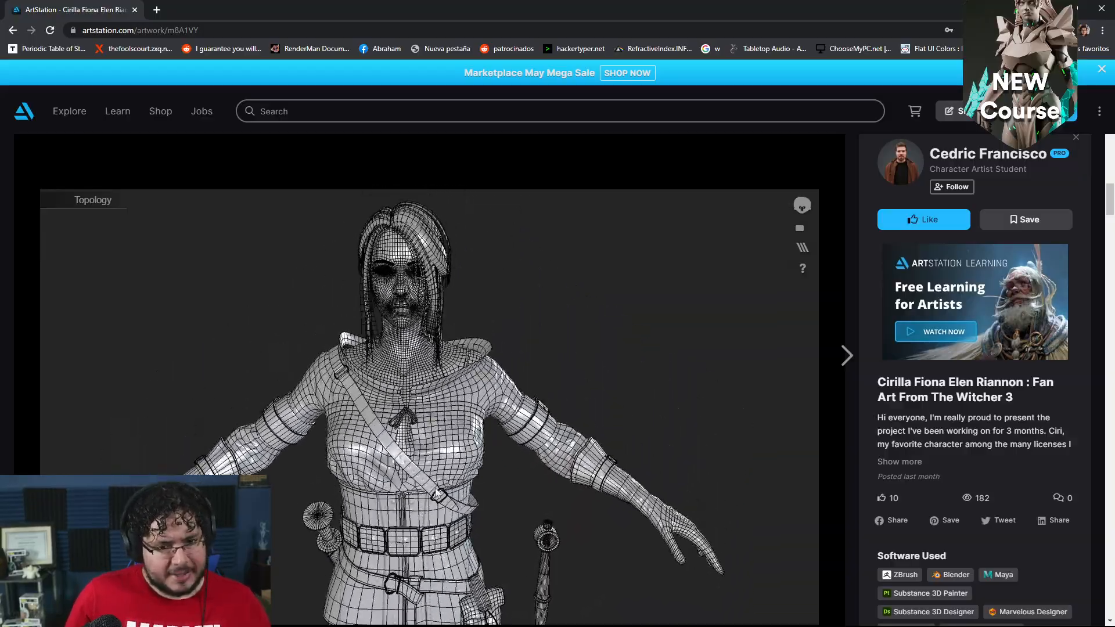
{"action": "scroll", "coordinate": [478, 348], "scroll_direction": "up", "scroll_amount": 8}
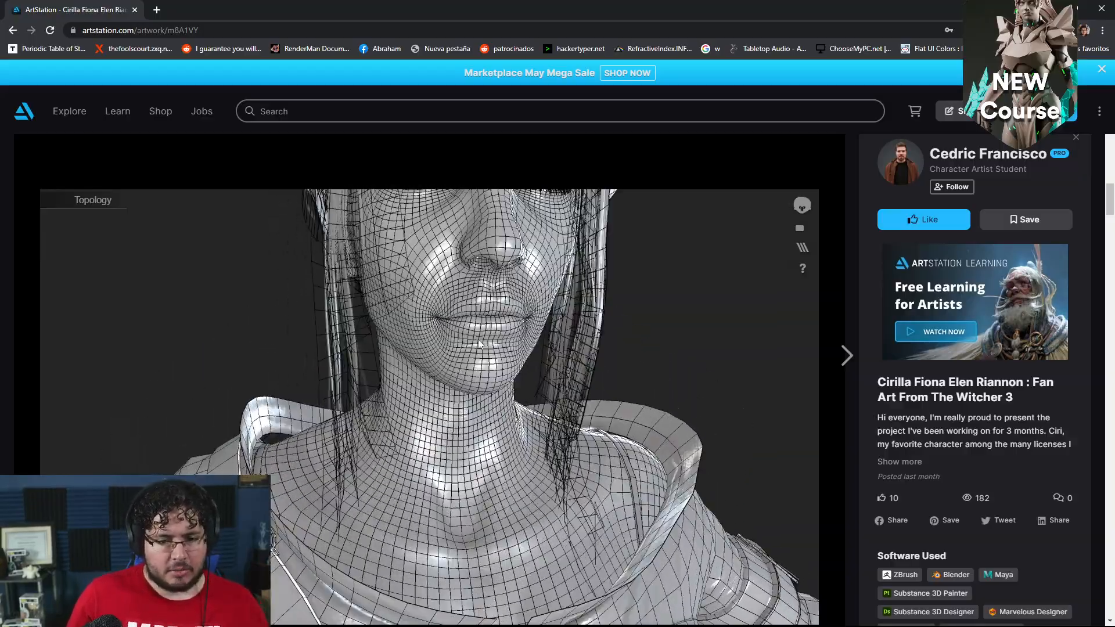
{"action": "scroll", "coordinate": [478, 347], "scroll_direction": "down", "scroll_amount": 8}
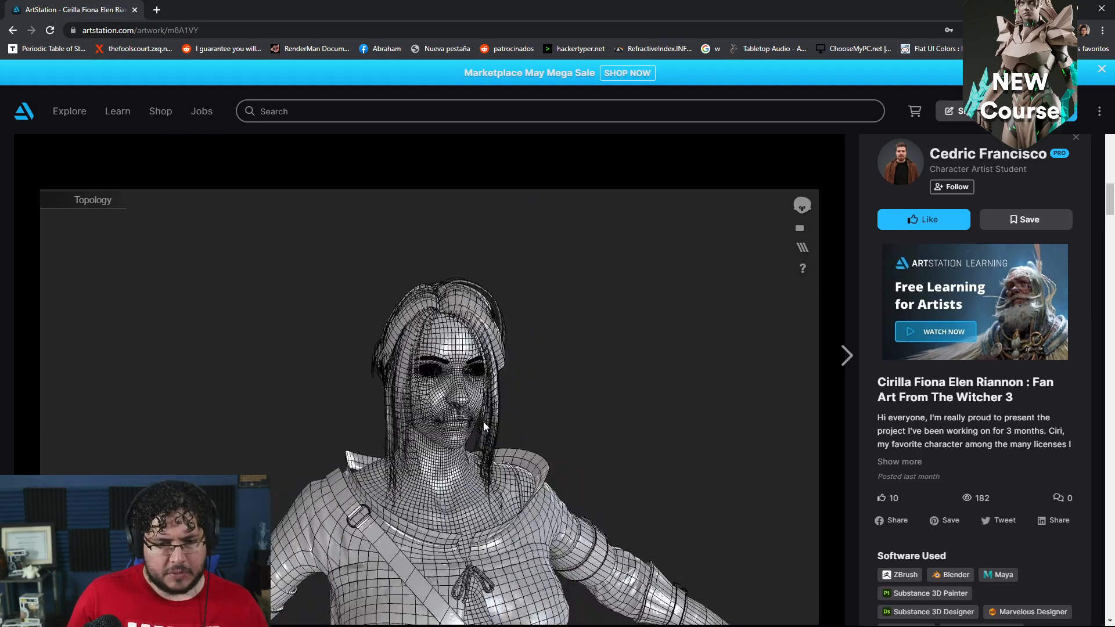
- Inspect the wireframe over the character's body from the front, then around the back at the belt and pouch
{"action": "scroll", "coordinate": [484, 426], "scroll_direction": "down", "scroll_amount": 2}
{"action": "middle_click_drag", "start_coordinate": [484, 426], "coordinate": [441, 360]}
{"action": "scroll", "coordinate": [432, 522], "scroll_direction": "down", "scroll_amount": 4}
{"action": "middle_click_drag", "start_coordinate": [433, 552], "coordinate": [444, 401]}
{"action": "scroll", "coordinate": [450, 444], "scroll_direction": "up", "scroll_amount": 4}
{"action": "left_click_drag", "start_coordinate": [447, 449], "coordinate": [560, 363]}
{"action": "middle_click_drag", "start_coordinate": [546, 320], "coordinate": [487, 450]}
{"action": "left_click_drag", "start_coordinate": [486, 450], "coordinate": [466, 329]}
{"action": "middle_click_drag", "start_coordinate": [466, 329], "coordinate": [477, 459]}
{"action": "scroll", "coordinate": [494, 450], "scroll_direction": "up", "scroll_amount": 5}
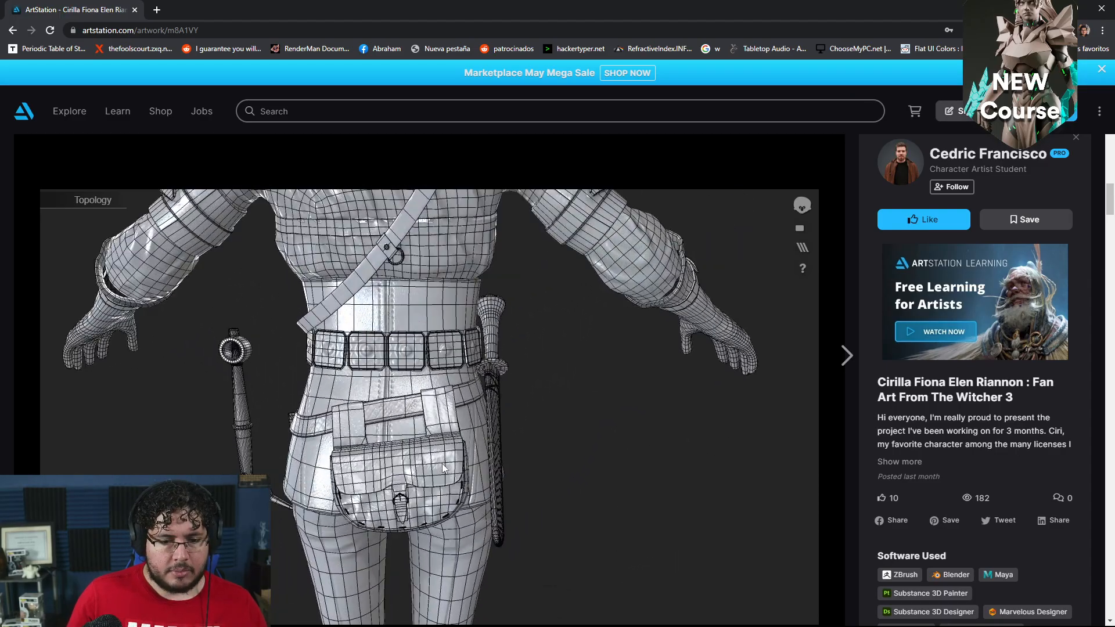
- Examine the wireframe of the pouch, sword scabbard and corset skirt, then turn the model back to the front
{"action": "left_click_drag", "start_coordinate": [503, 440], "coordinate": [386, 423]}
{"action": "left_click_drag", "start_coordinate": [498, 416], "coordinate": [450, 462]}
{"action": "middle_click_drag", "start_coordinate": [451, 462], "coordinate": [497, 259]}
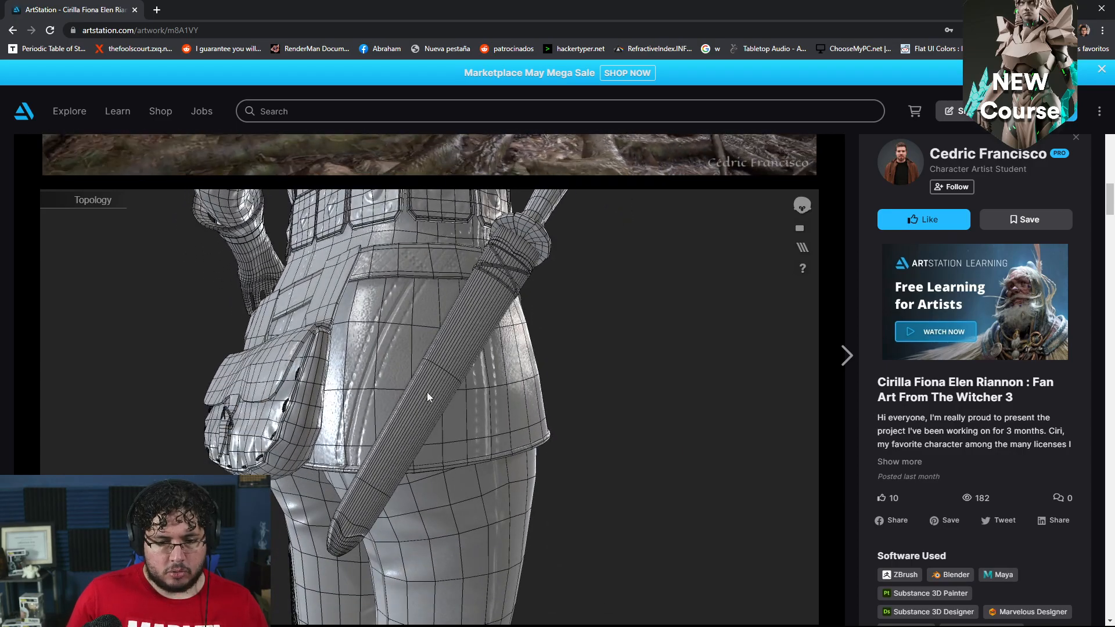
{"action": "left_click_drag", "start_coordinate": [393, 465], "coordinate": [431, 328]}
{"action": "scroll", "coordinate": [440, 307], "scroll_direction": "down", "scroll_amount": 2}
{"action": "middle_click_drag", "start_coordinate": [440, 307], "coordinate": [441, 392]}
{"action": "left_click_drag", "start_coordinate": [441, 392], "coordinate": [780, 247]}
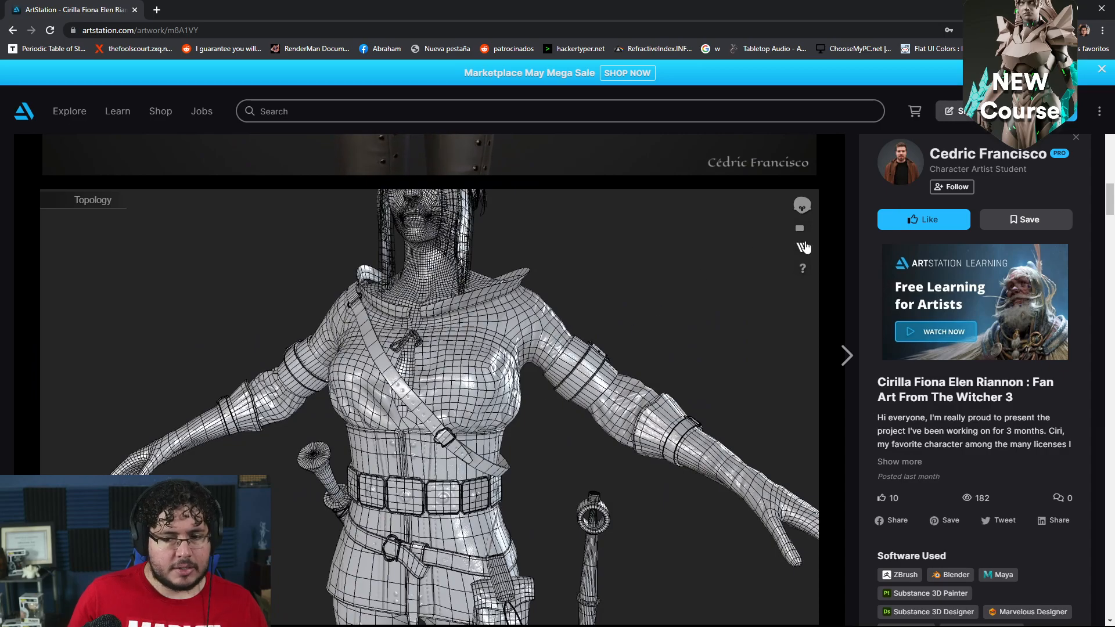
- Close the topology layer view, open the artist's profile page and look over the portfolio thumbnails
{"action": "left_click", "coordinate": [802, 248]}
{"action": "left_click", "coordinate": [955, 155]}
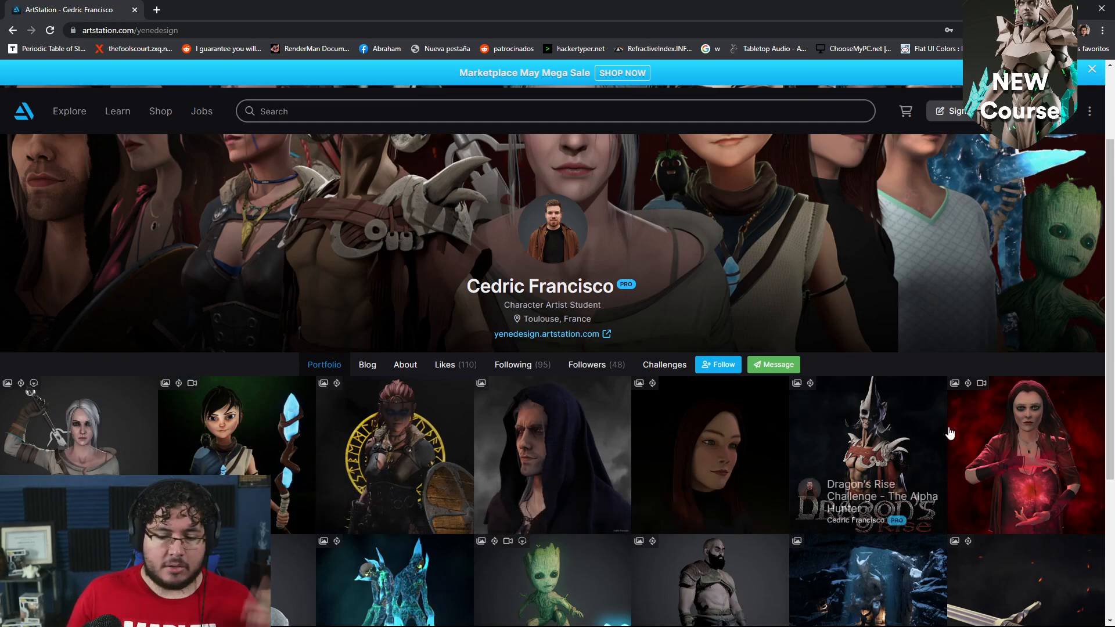
{"action": "scroll", "coordinate": [500, 343], "scroll_direction": "down", "scroll_amount": 3}
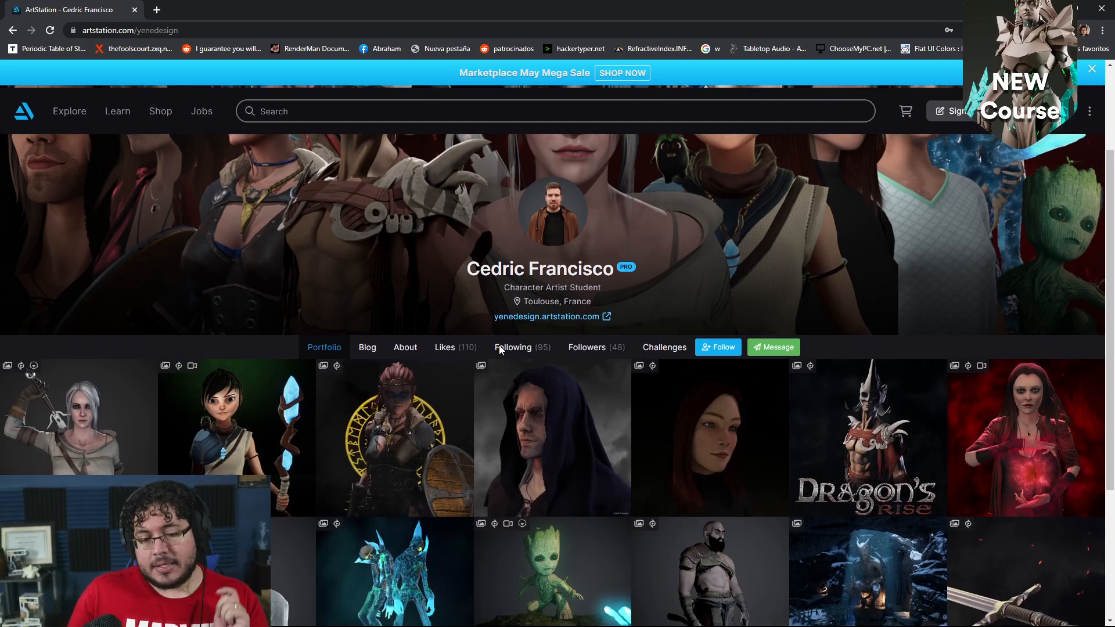
{"action": "scroll", "coordinate": [503, 349], "scroll_direction": "down", "scroll_amount": 1}
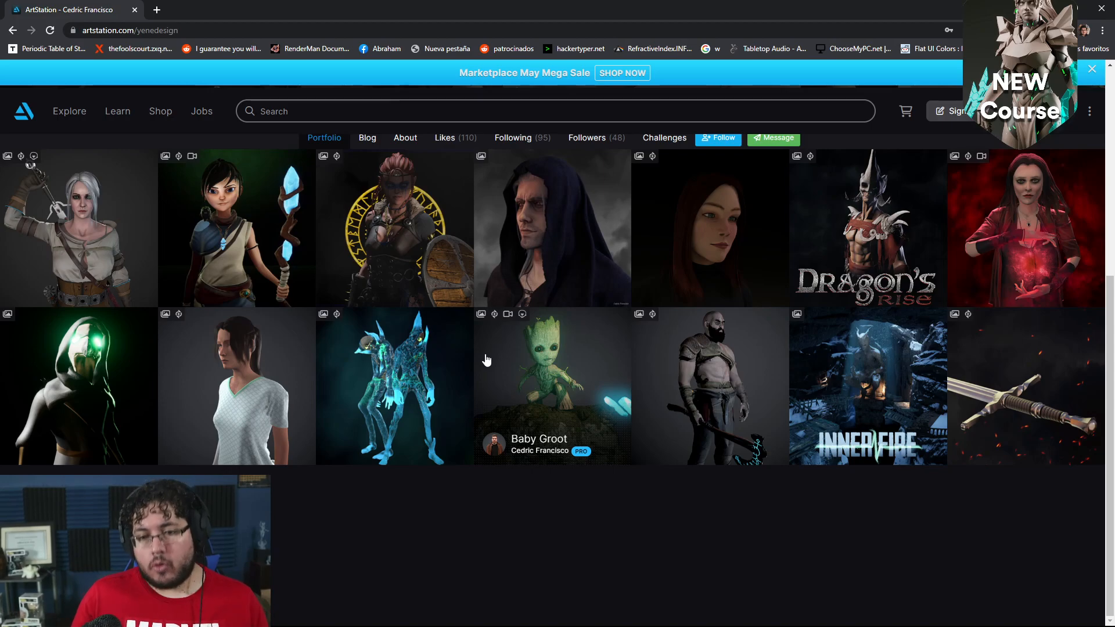
- Search Google Images in a new browser tab for "character concept fantasy"
{"action": "left_click", "coordinate": [158, 9]}
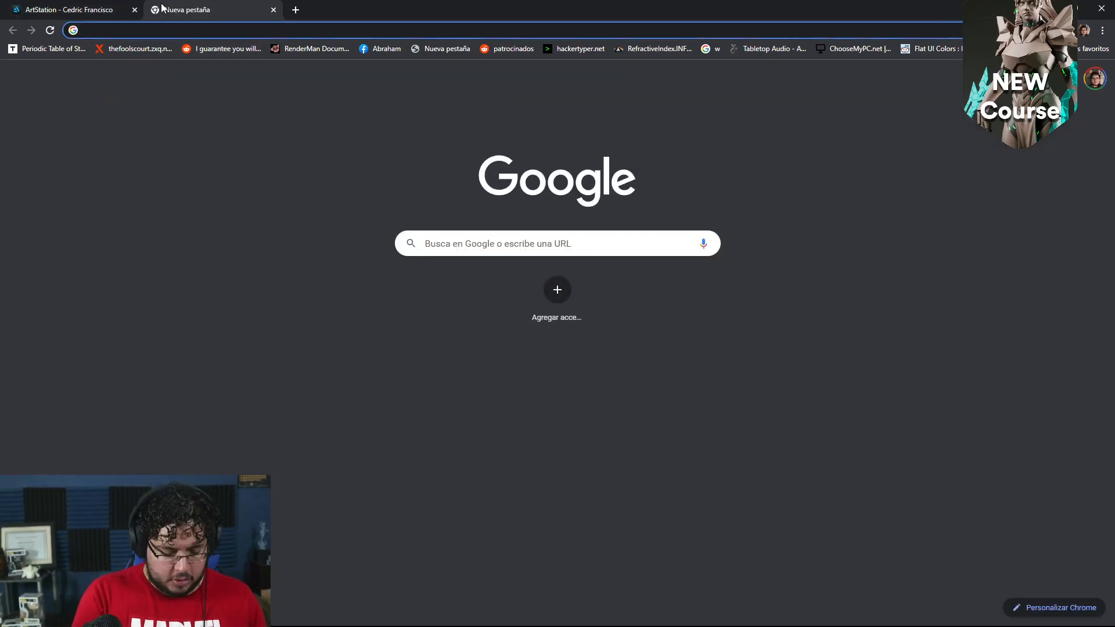
{"action": "type", "text": "chracter con"}
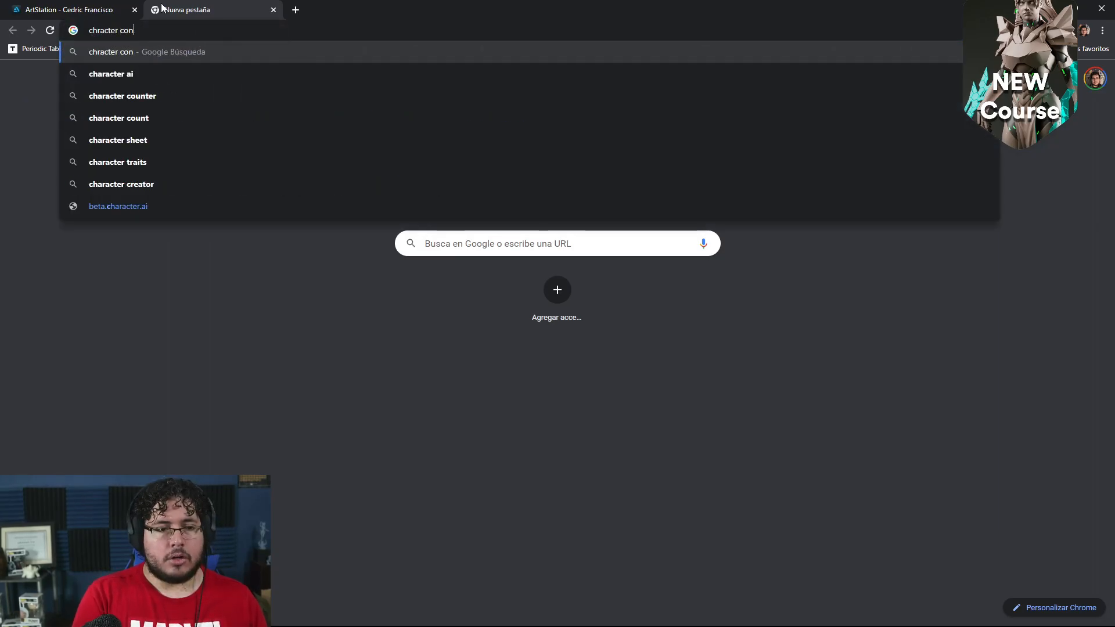
{"action": "type", "text": "cept fanta"}
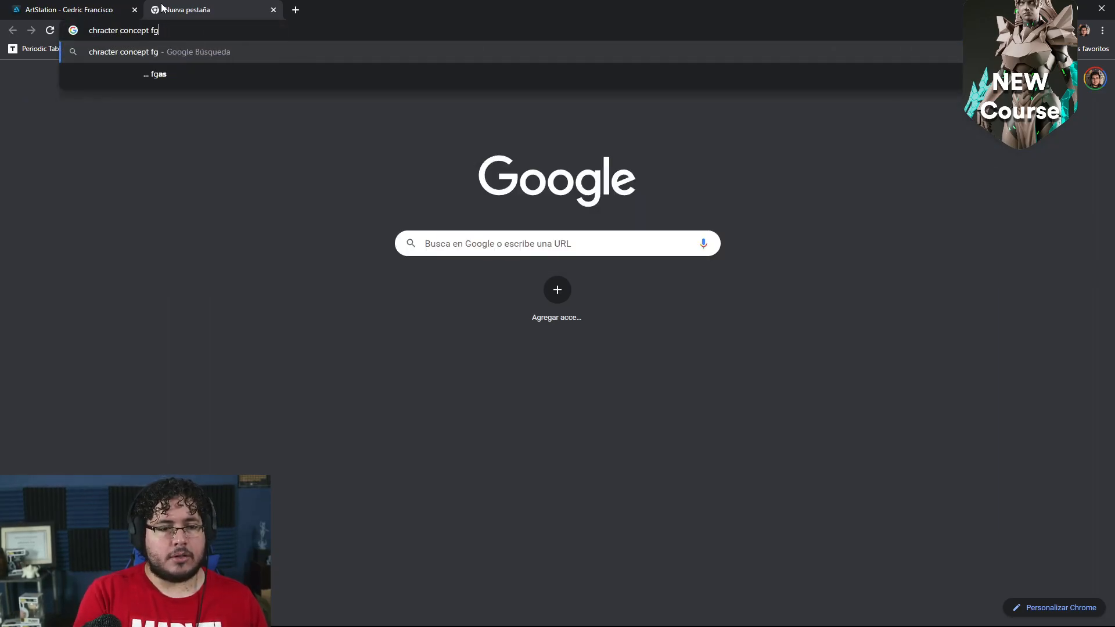
{"action": "type", "text": "sy"}
{"action": "key", "text": "Return"}
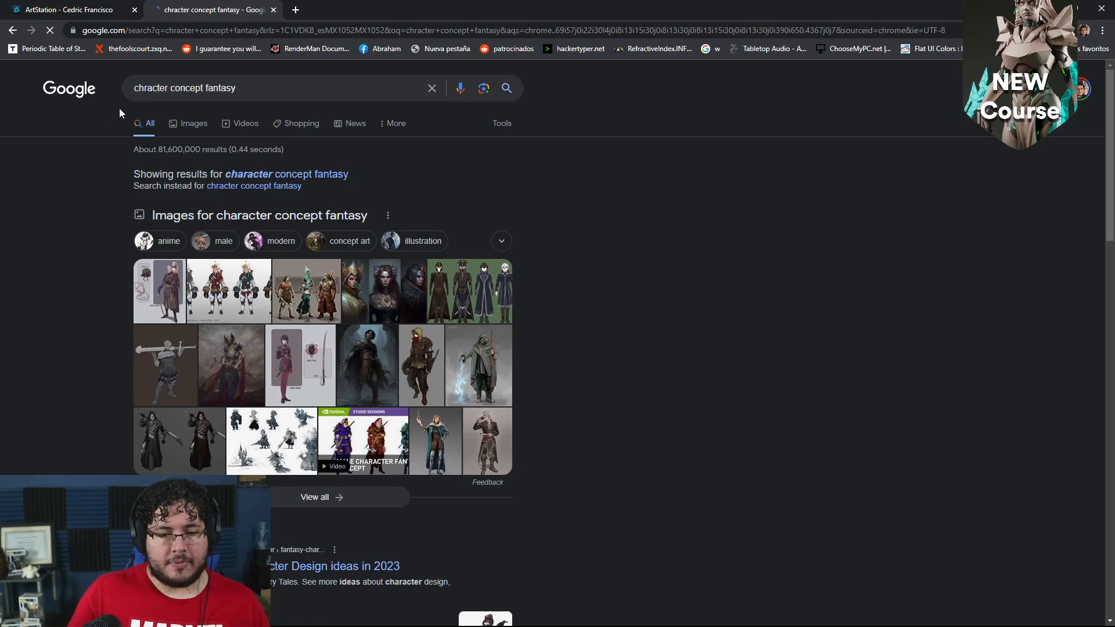
{"action": "left_click", "coordinate": [193, 122]}
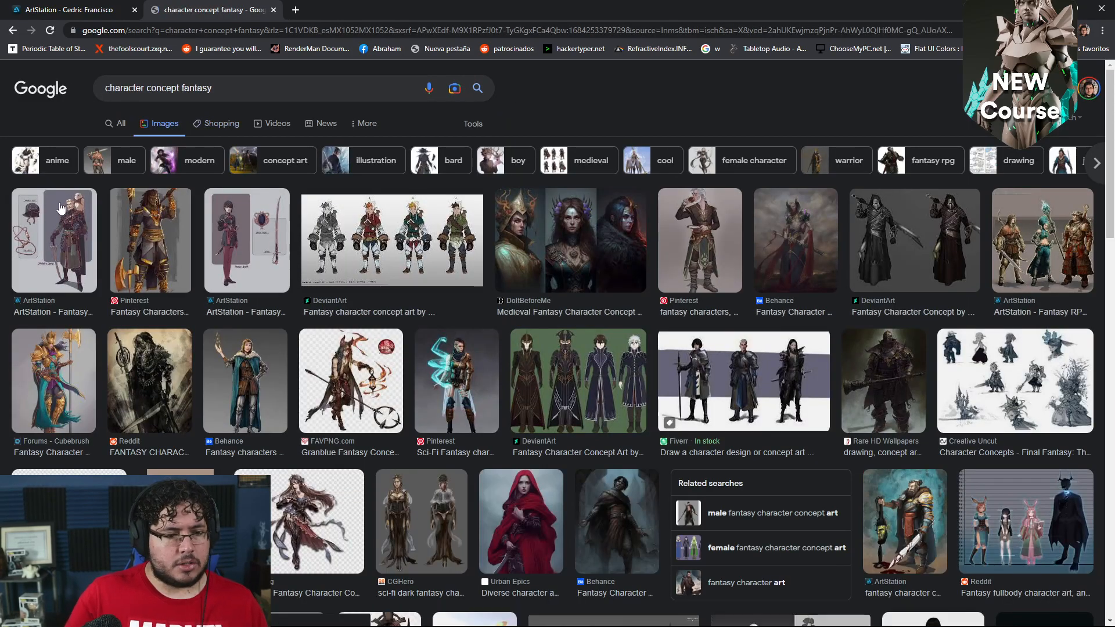
- Preview the ArtStation design of the knight with the owl and the white-haired swordswoman concept among the image results
{"action": "left_click", "coordinate": [61, 209]}
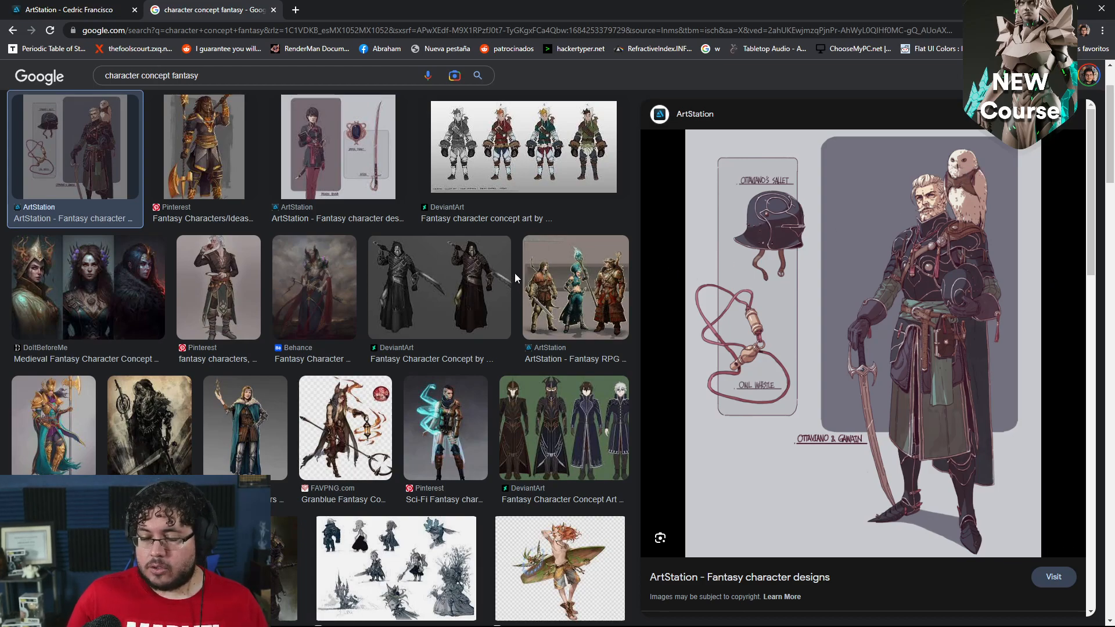
{"action": "scroll", "coordinate": [515, 277], "scroll_direction": "down", "scroll_amount": 5}
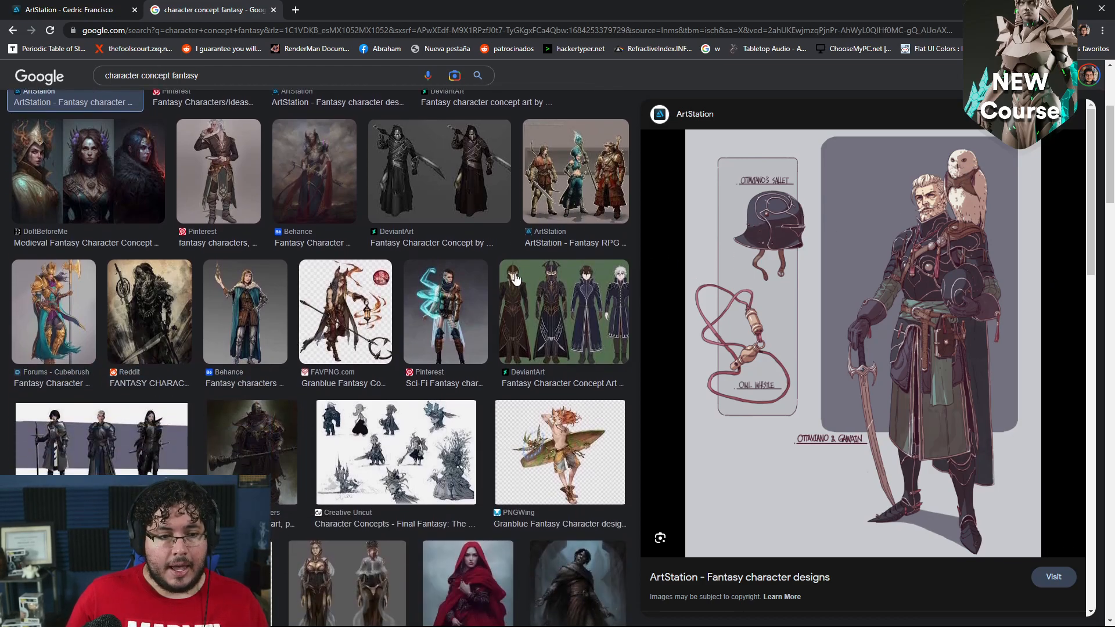
{"action": "scroll", "coordinate": [516, 279], "scroll_direction": "down", "scroll_amount": 1}
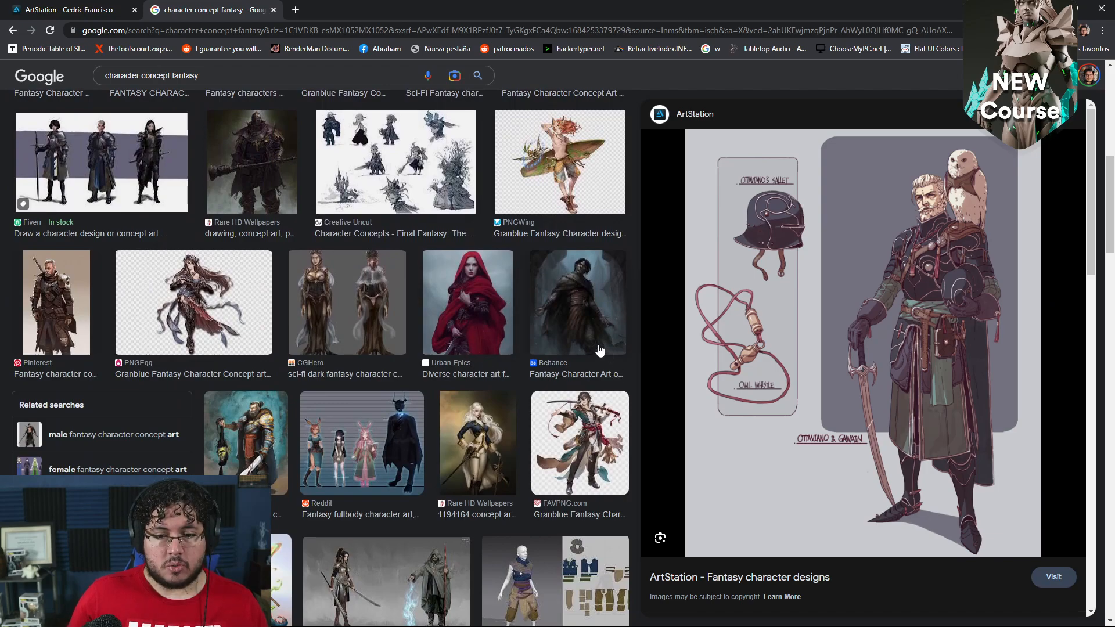
{"action": "scroll", "coordinate": [373, 388], "scroll_direction": "up", "scroll_amount": 4}
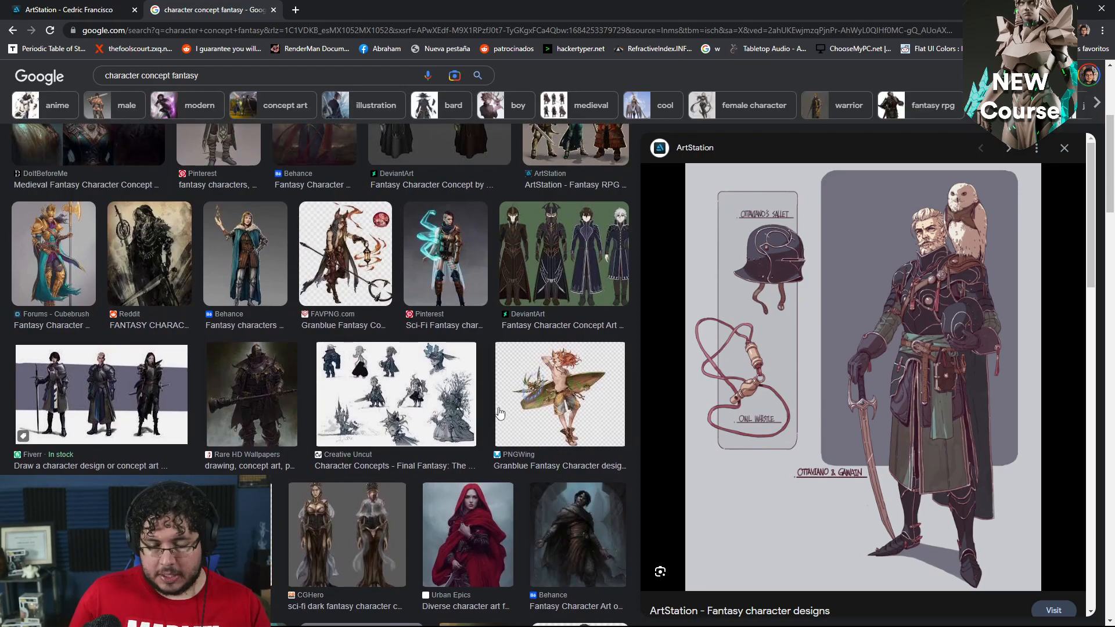
{"action": "scroll", "coordinate": [498, 412], "scroll_direction": "down", "scroll_amount": 5}
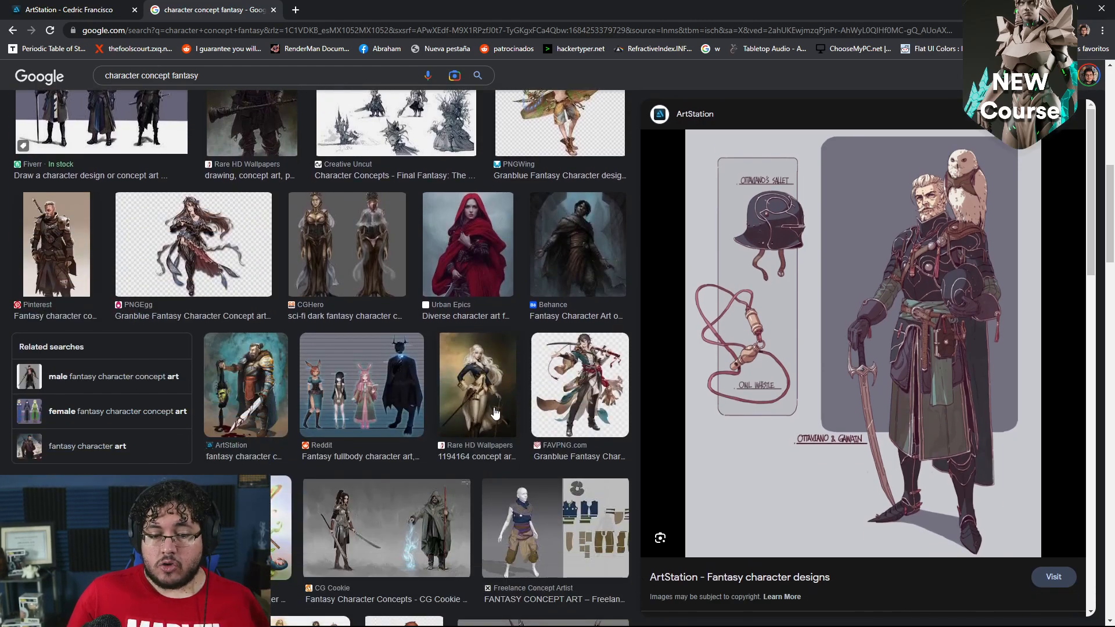
{"action": "left_click", "coordinate": [487, 402]}
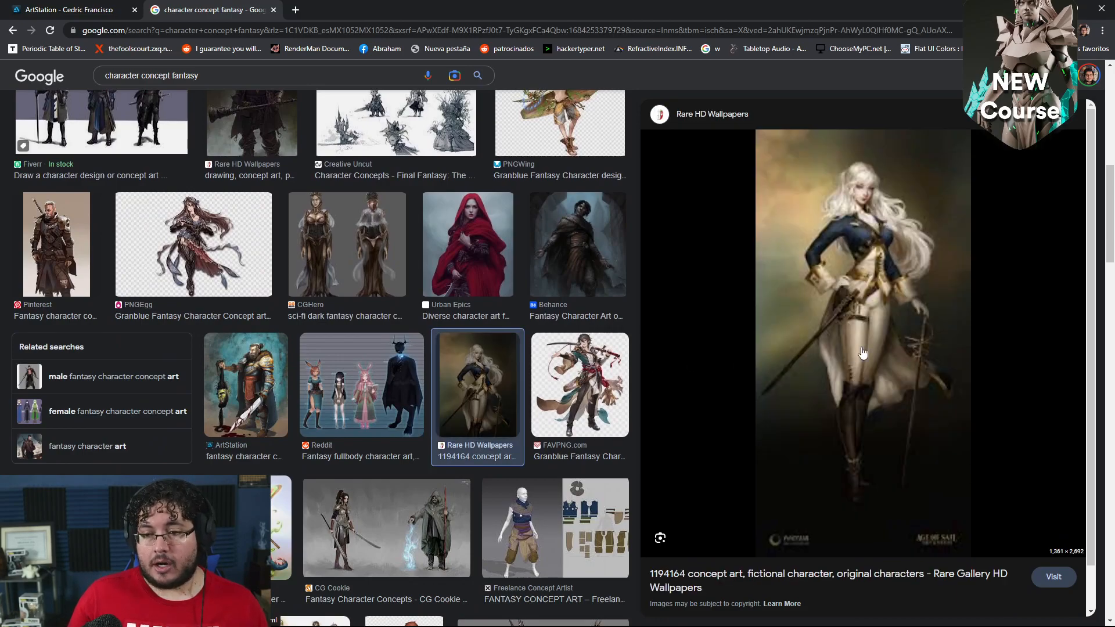
{"action": "scroll", "coordinate": [173, 140], "scroll_direction": "down", "scroll_amount": 5}
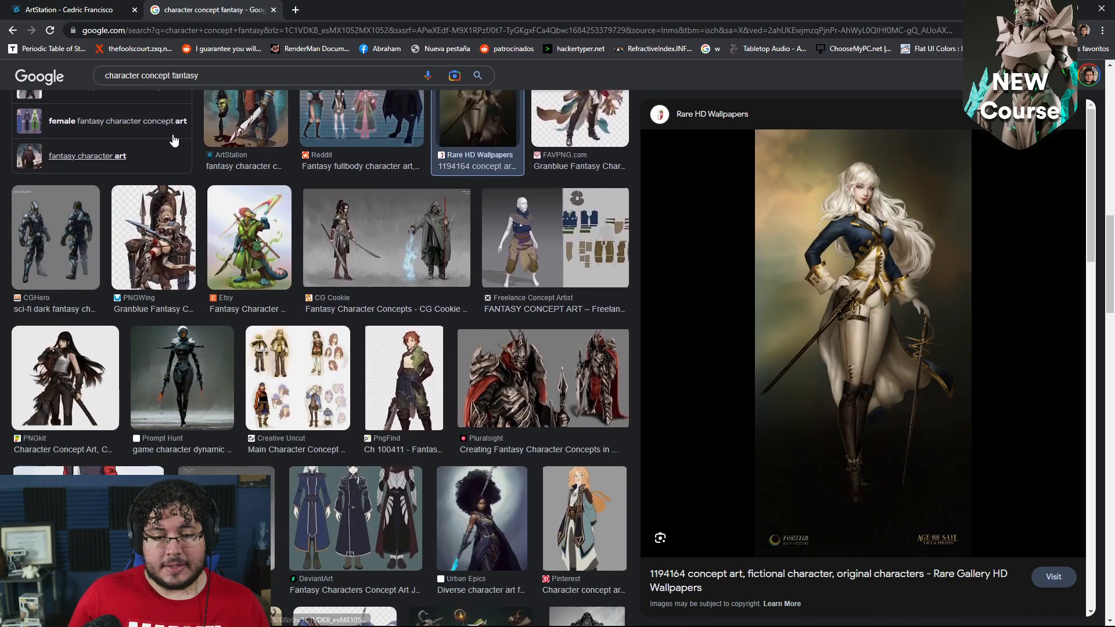
- Check the artist's portfolio tab, then return to the image results and browse more fantasy character concepts
{"action": "left_click", "coordinate": [87, 9]}
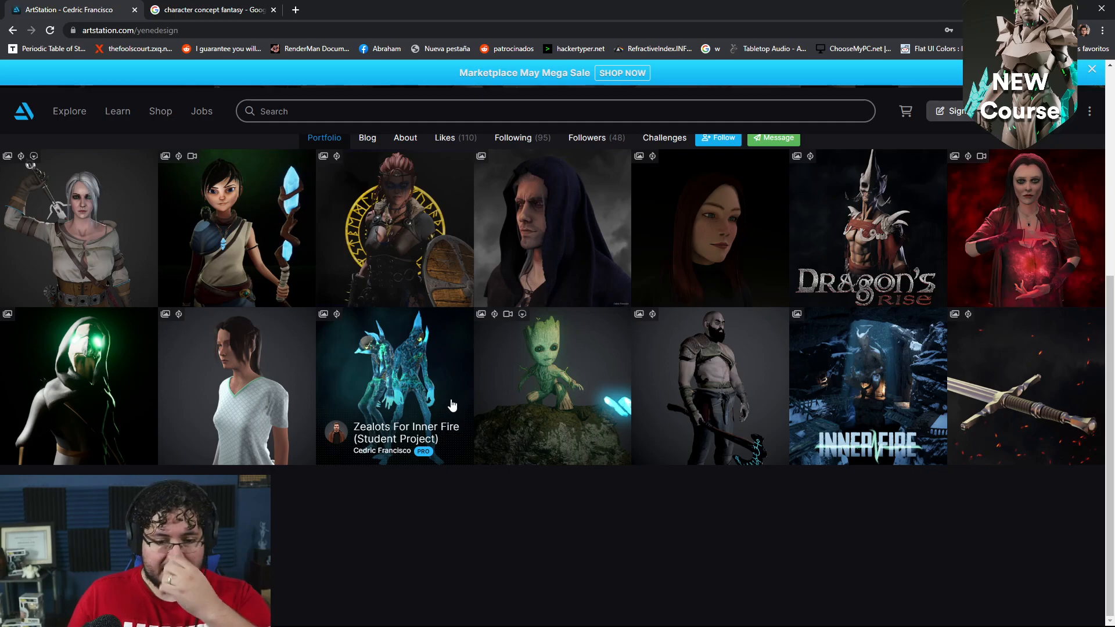
{"action": "left_click", "coordinate": [229, 8]}
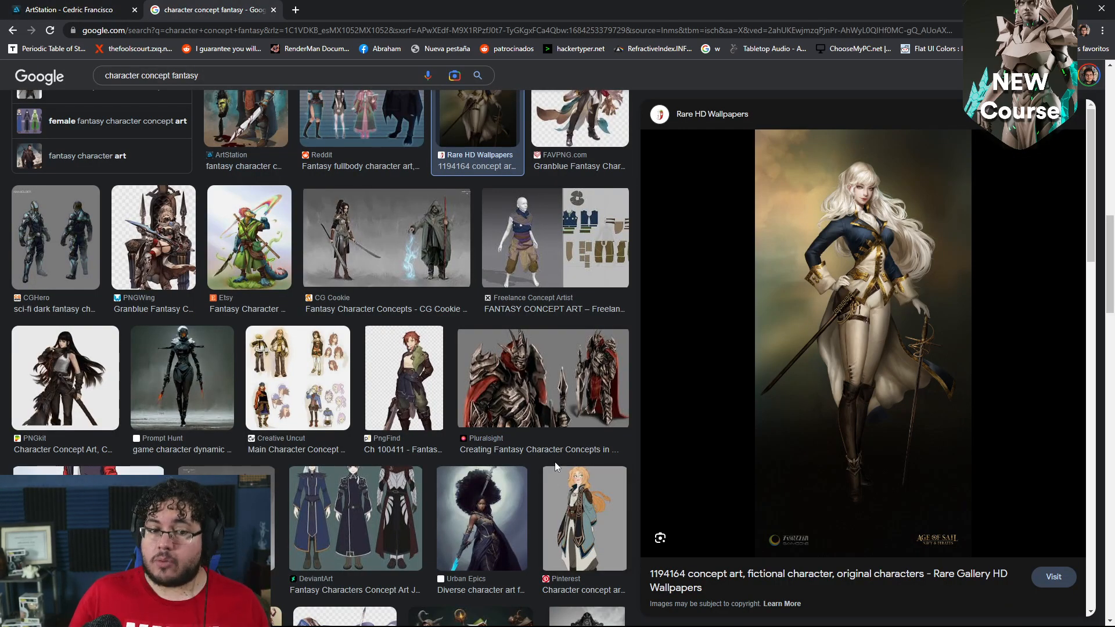
{"action": "scroll", "coordinate": [557, 459], "scroll_direction": "down", "scroll_amount": 4}
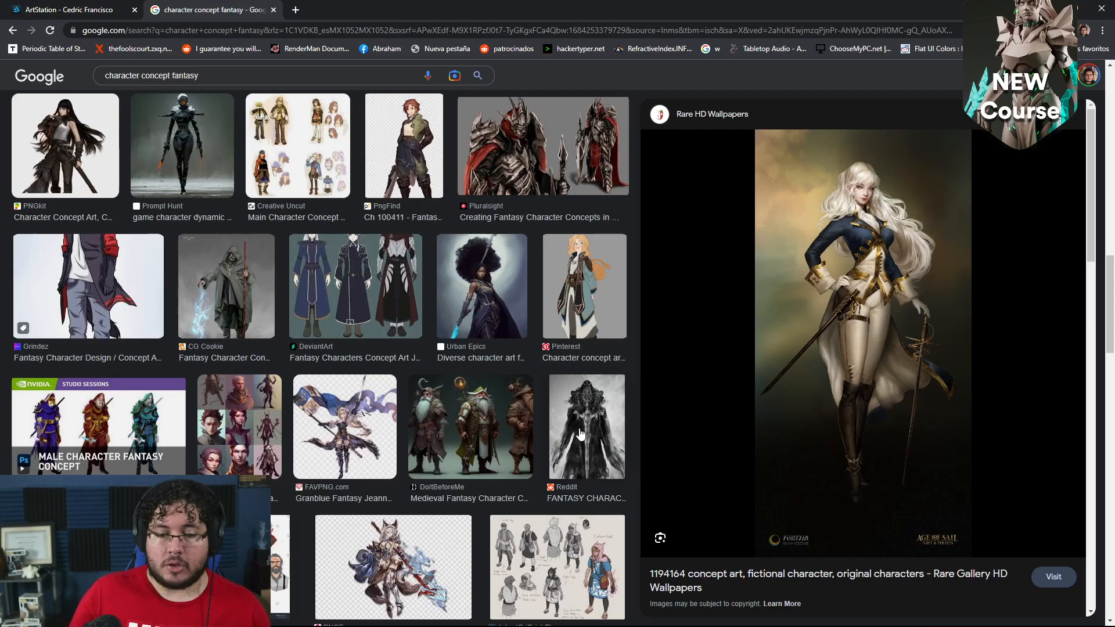
{"action": "scroll", "coordinate": [552, 412], "scroll_direction": "down", "scroll_amount": 7}
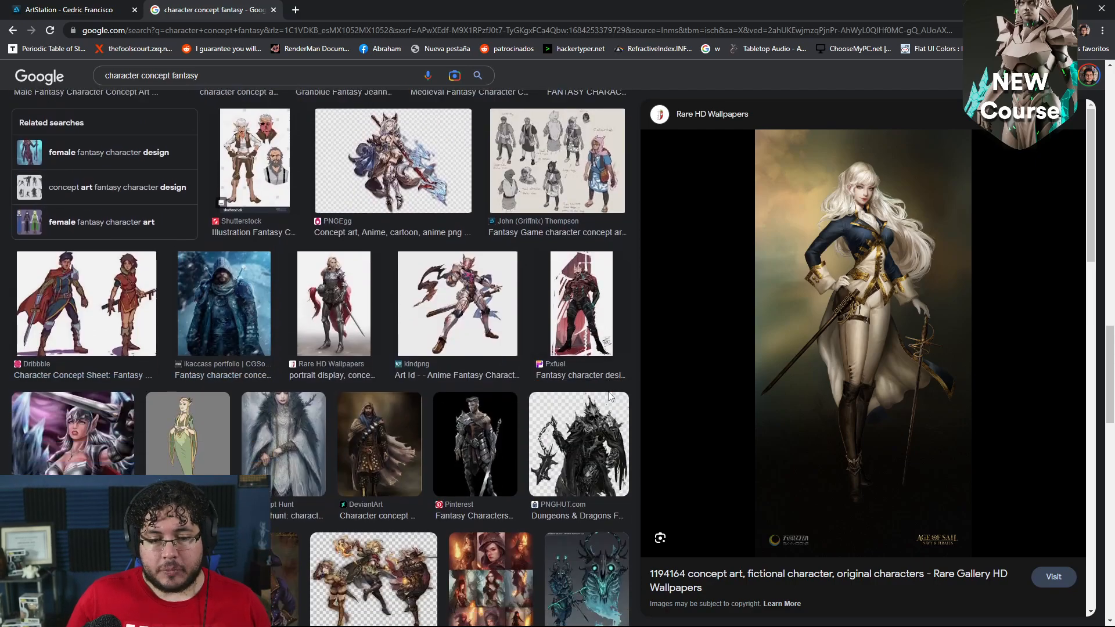
{"action": "scroll", "coordinate": [552, 393], "scroll_direction": "down", "scroll_amount": 3}
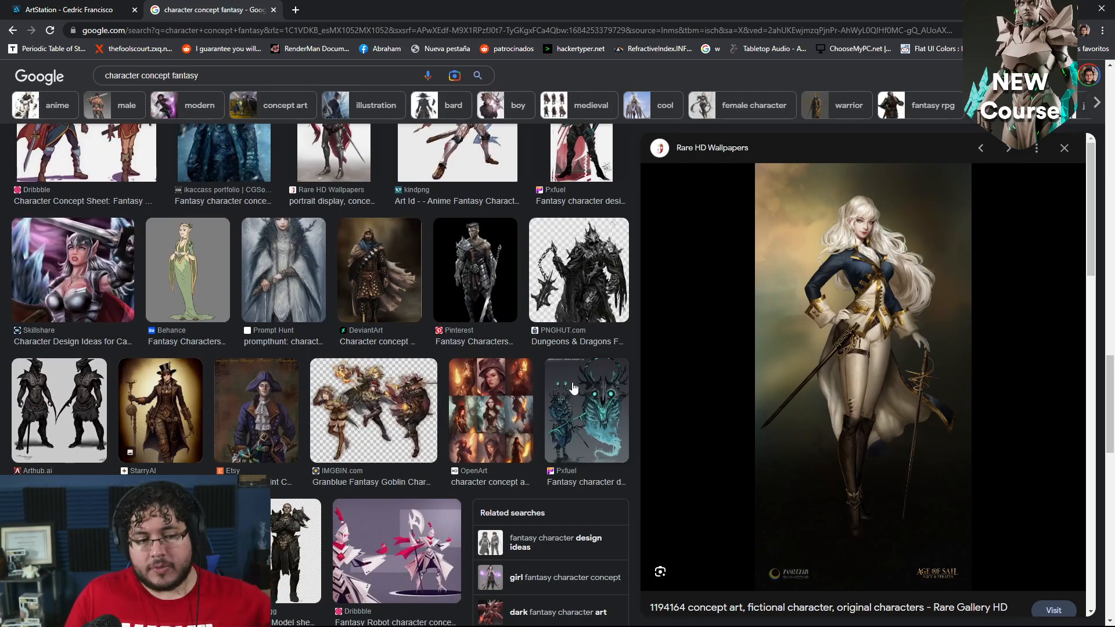
{"action": "scroll", "coordinate": [562, 354], "scroll_direction": "down", "scroll_amount": 6}
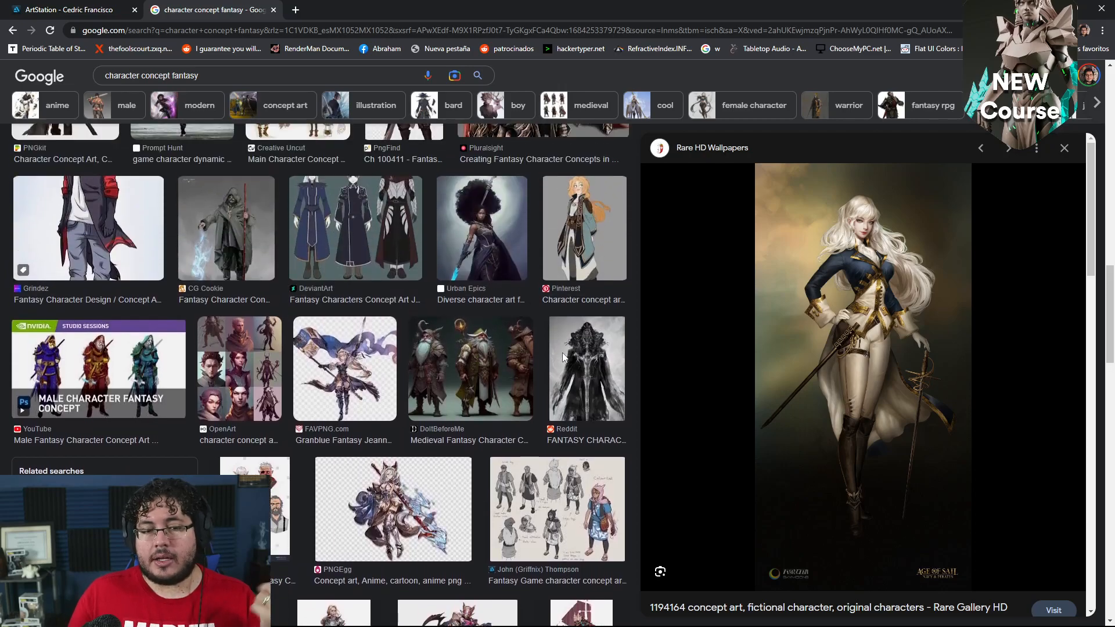
{"action": "scroll", "coordinate": [562, 355], "scroll_direction": "down", "scroll_amount": 10}
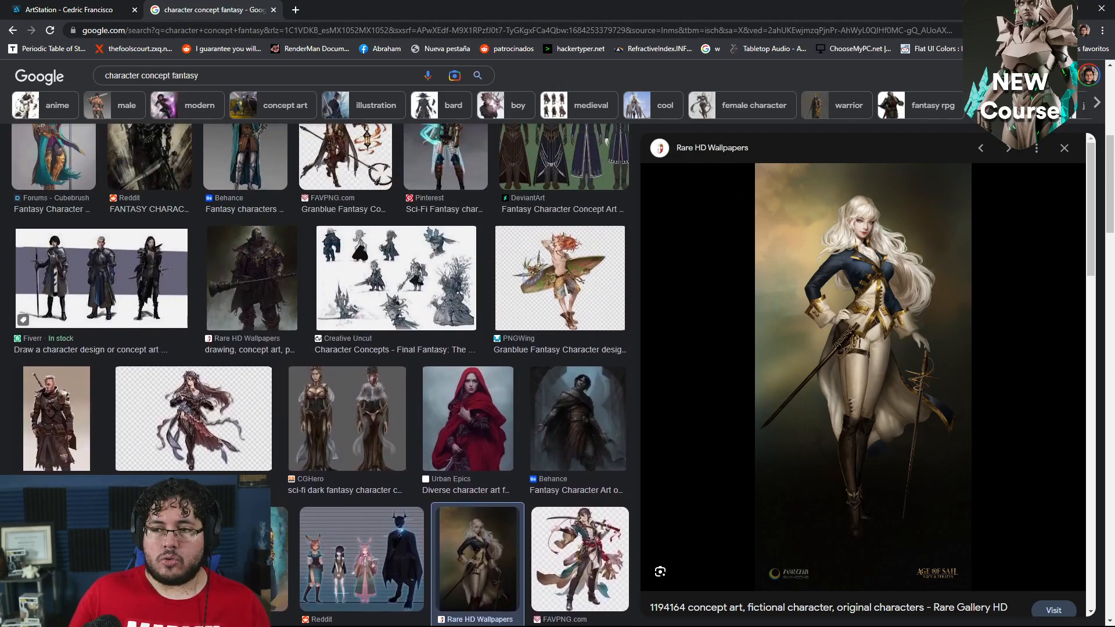
- Return to the artist's portfolio, reopen the Cirilla fan art project and look through its renders down to the full-body views
{"action": "left_click", "coordinate": [44, 5]}
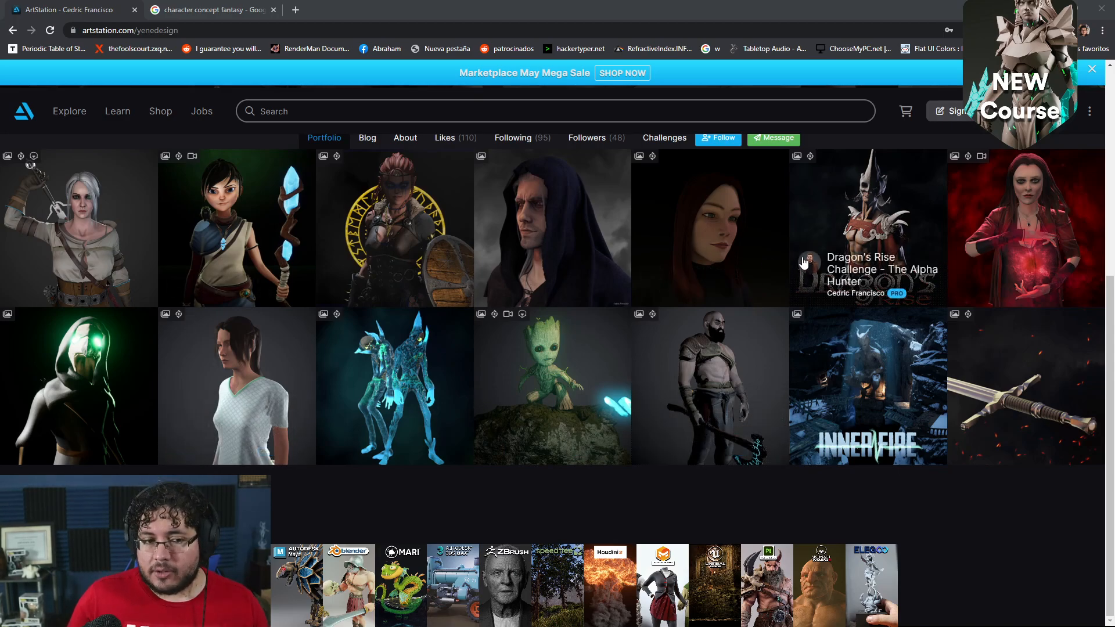
{"action": "left_click", "coordinate": [91, 219]}
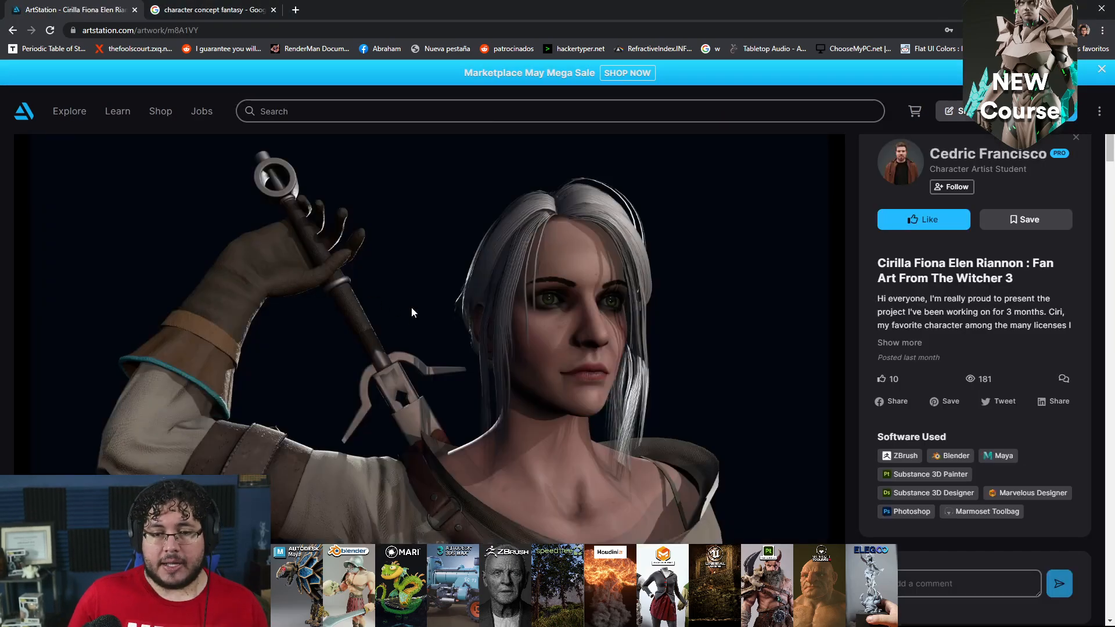
{"action": "scroll", "coordinate": [553, 309], "scroll_direction": "down", "scroll_amount": 5}
{"action": "scroll", "coordinate": [555, 326], "scroll_direction": "up", "scroll_amount": 5}
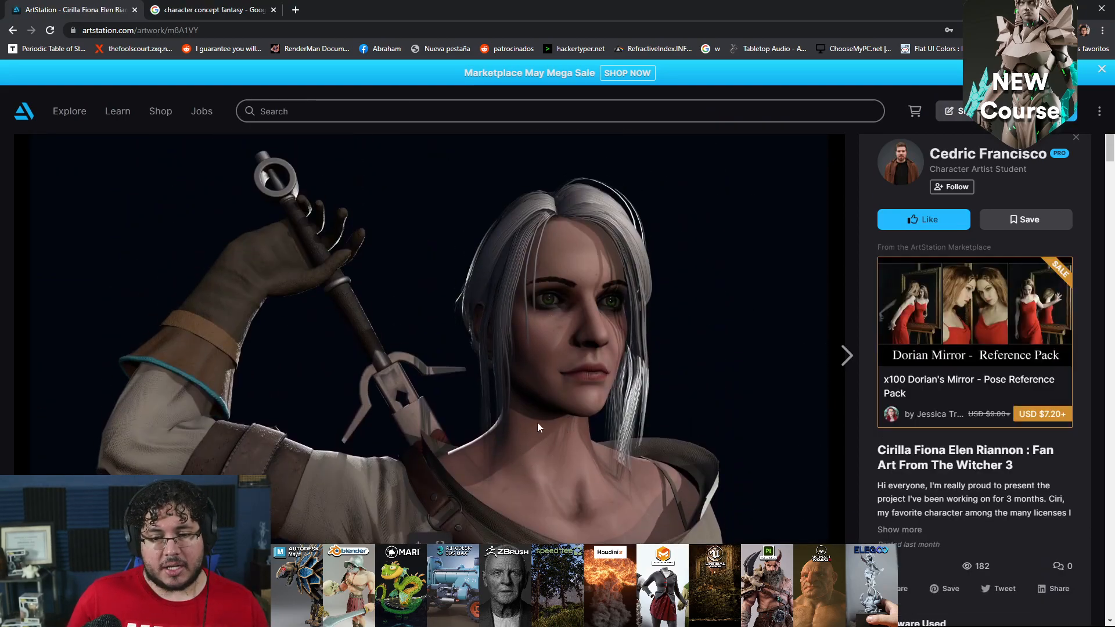
{"action": "scroll", "coordinate": [546, 408], "scroll_direction": "down", "scroll_amount": 10}
{"action": "scroll", "coordinate": [549, 394], "scroll_direction": "down", "scroll_amount": 12}
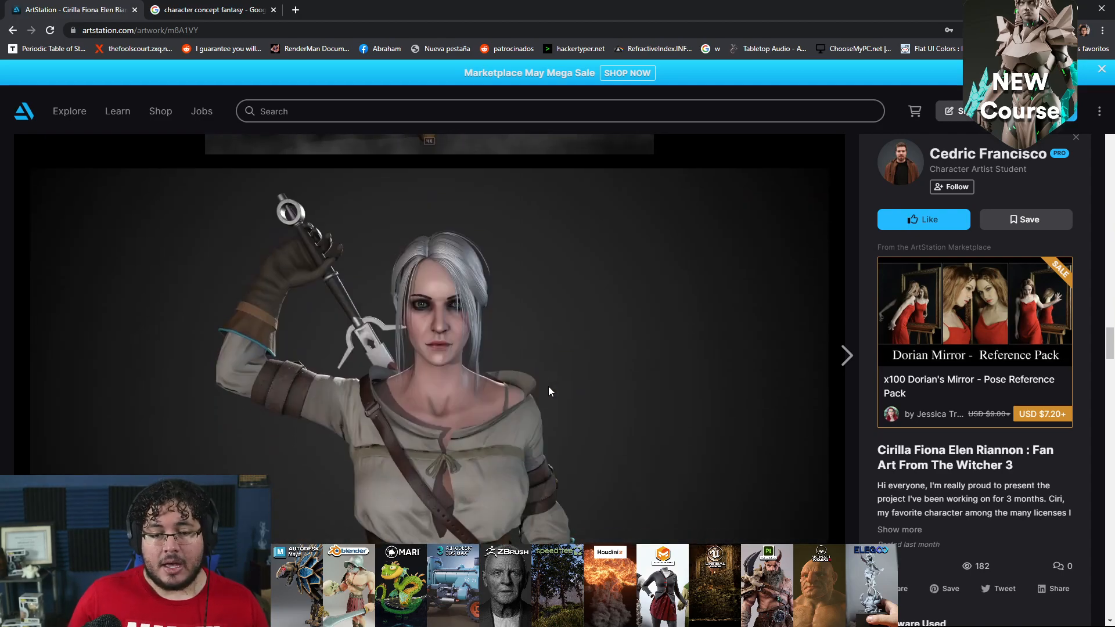
{"action": "scroll", "coordinate": [549, 385], "scroll_direction": "down", "scroll_amount": 12}
{"action": "scroll", "coordinate": [549, 386], "scroll_direction": "down", "scroll_amount": 12}
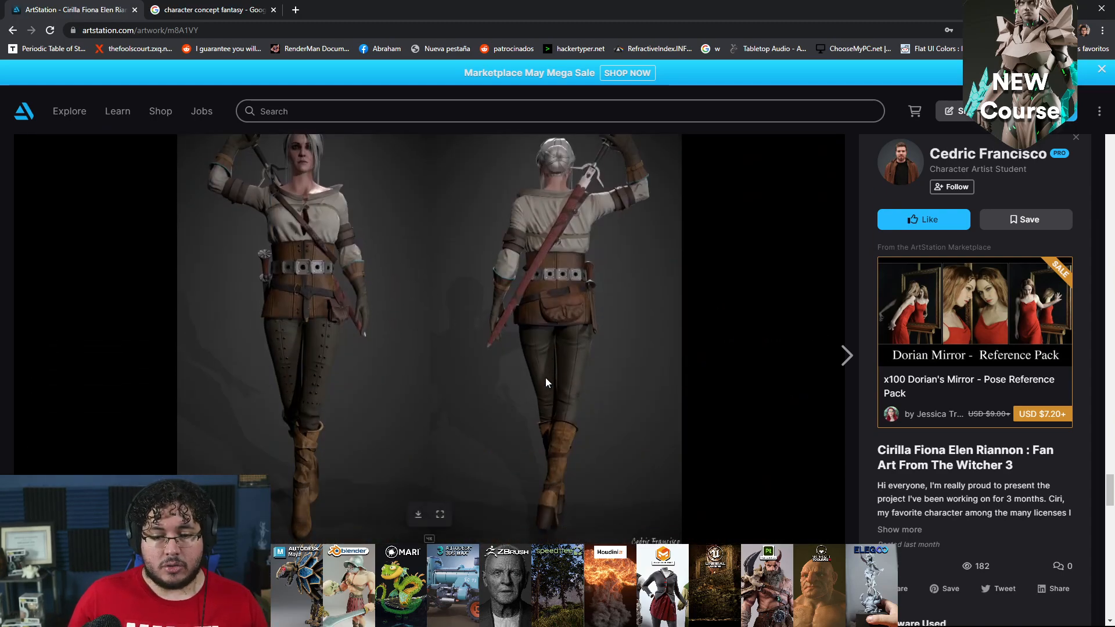
{"action": "scroll", "coordinate": [546, 383], "scroll_direction": "down", "scroll_amount": 12}
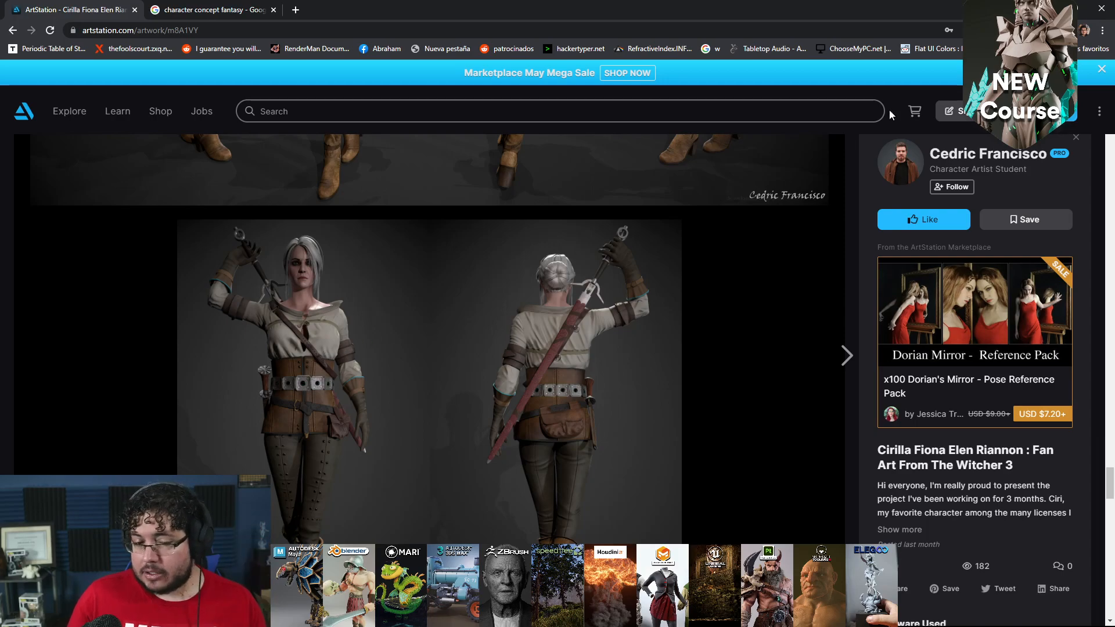
- Open the artist's ArtStation portfolio page and look over the project thumbnails
{"action": "left_click", "coordinate": [988, 154]}
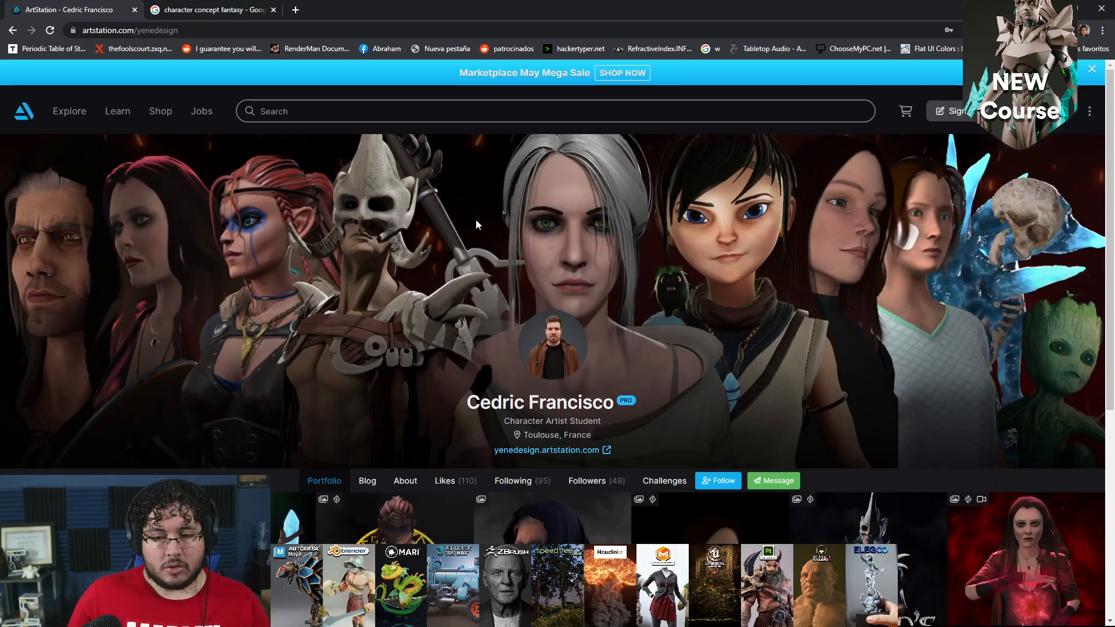
{"action": "scroll", "coordinate": [476, 221], "scroll_direction": "down", "scroll_amount": 6}
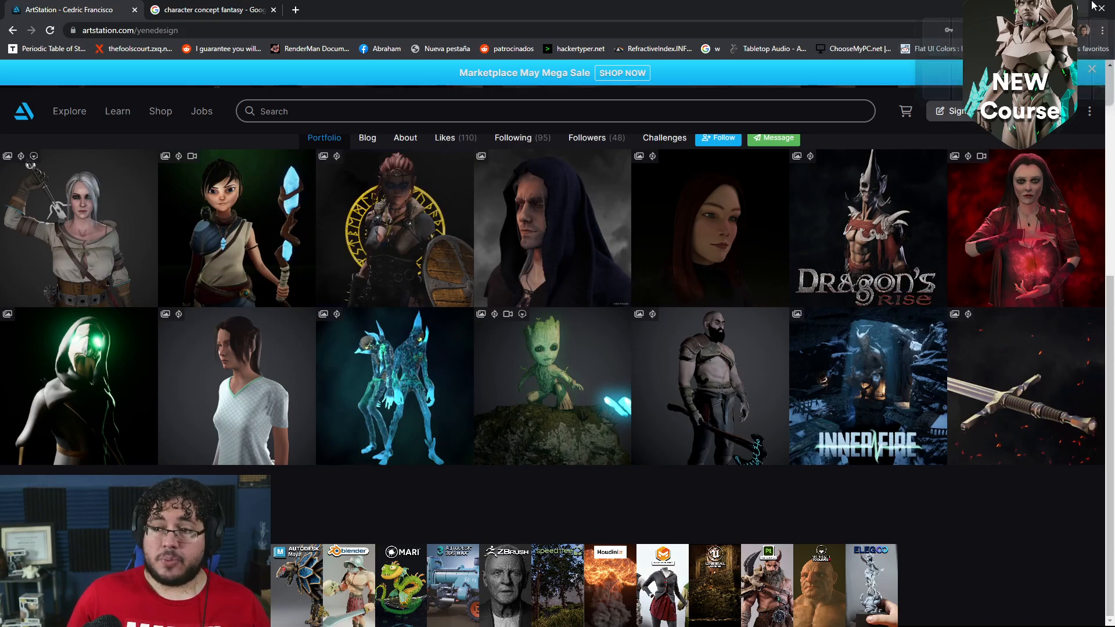
{"action": "left_click", "coordinate": [1049, 8]}
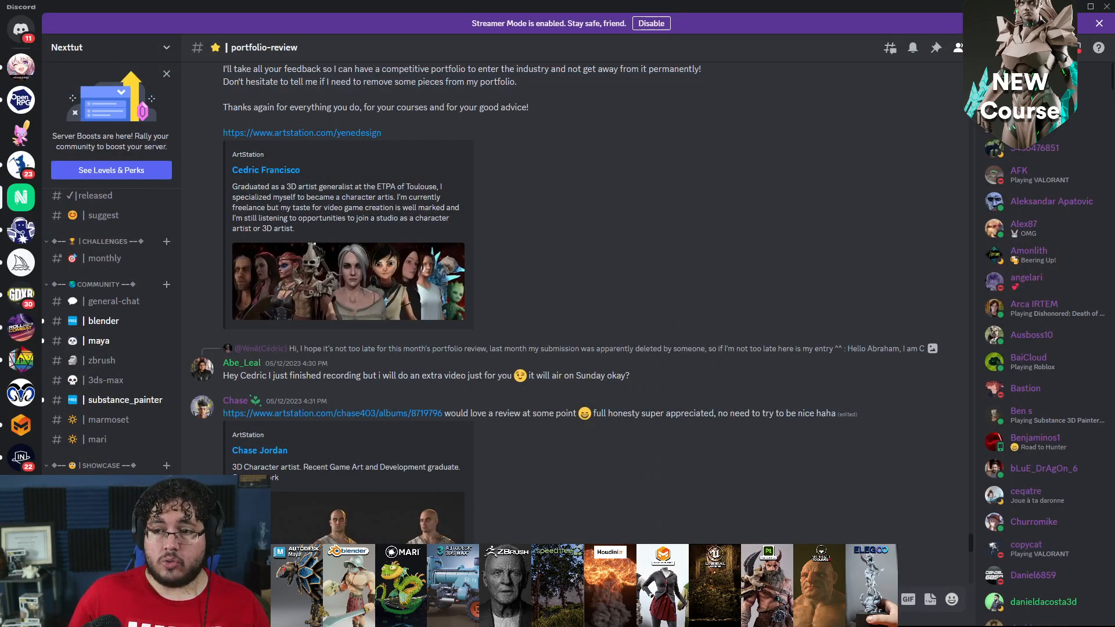
- Switch to the lighthouse scene in Maya and view the blocked-out stairs against the reference image
{"action": "left_click", "coordinate": [1075, 8]}
{"action": "key", "text": "alt+Tab"}
{"action": "left_click", "coordinate": [735, 361]}
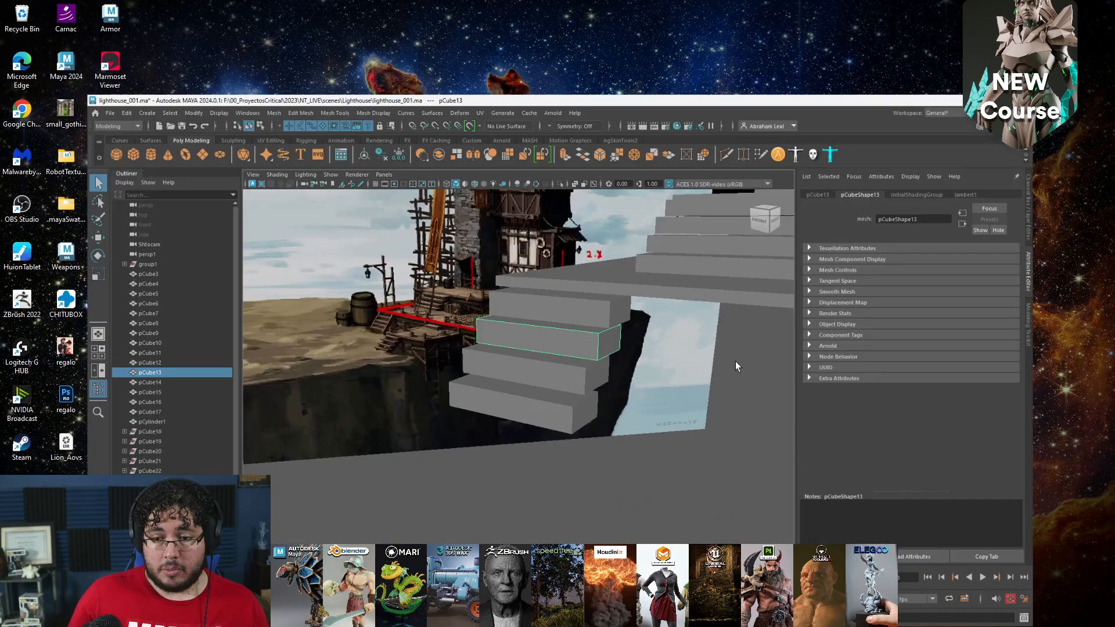
{"action": "scroll", "coordinate": [639, 367], "scroll_direction": "down", "scroll_amount": 5}
{"action": "left_click_drag", "start_coordinate": [610, 343], "coordinate": [643, 397], "text": "alt"}
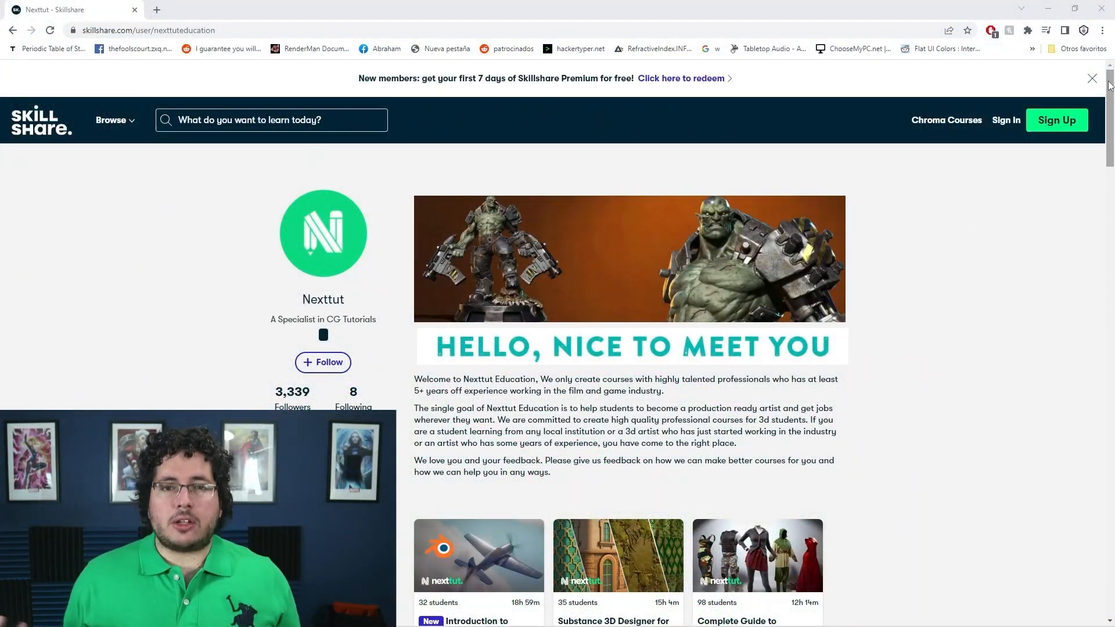
- Look through the list of courses on the Nexttut Skillshare profile
{"action": "left_click_drag", "start_coordinate": [1109, 85], "coordinate": [1110, 152]}
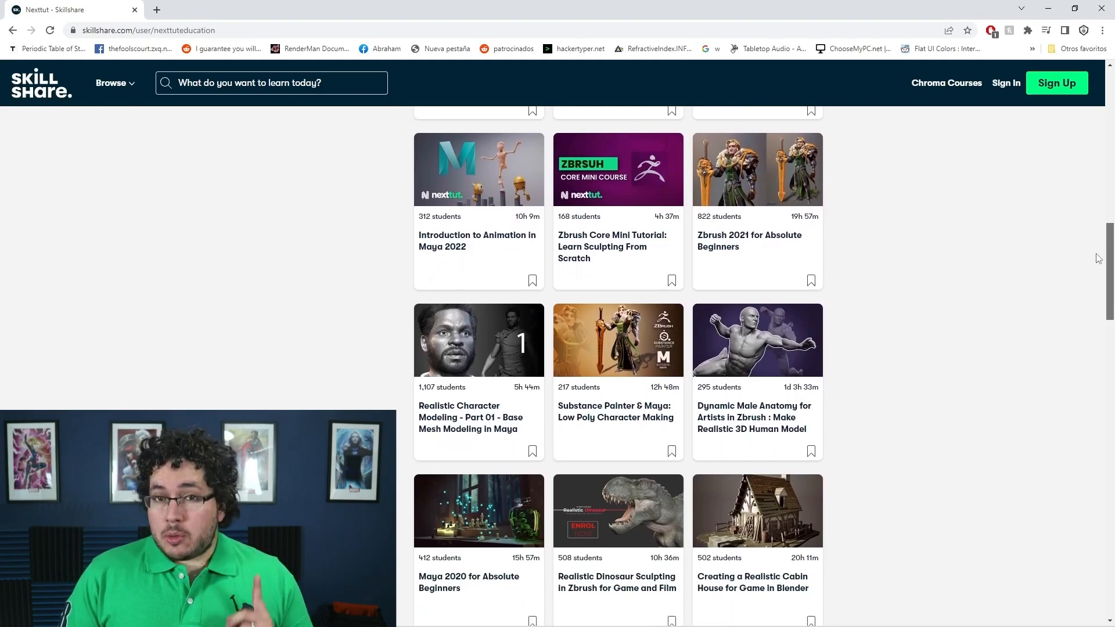
{"action": "scroll", "coordinate": [1097, 267], "scroll_direction": "down", "scroll_amount": 3}
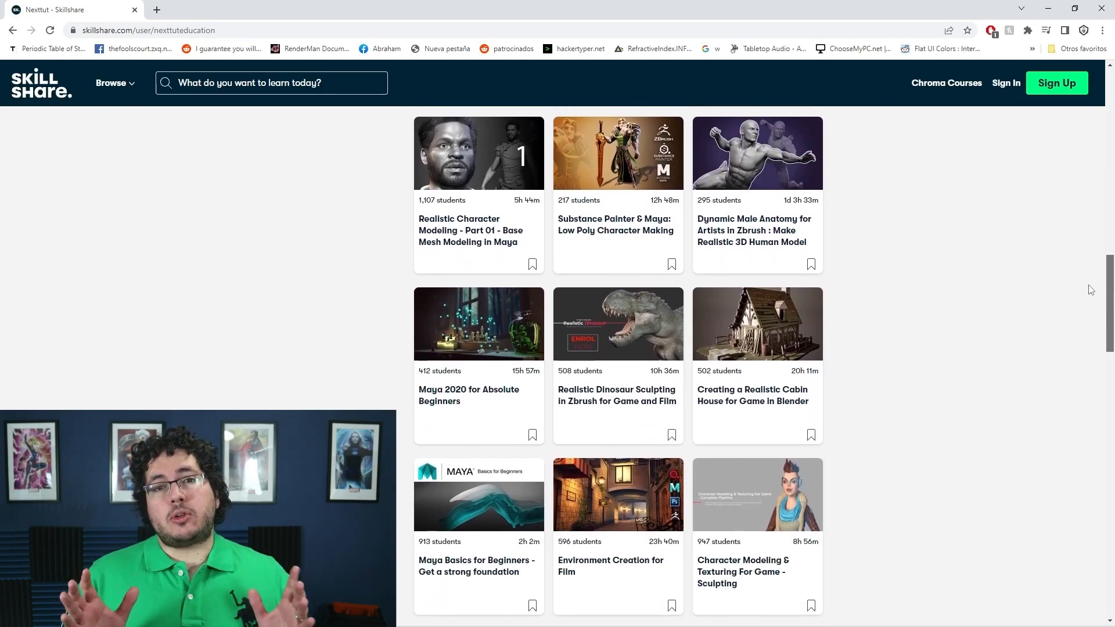
{"action": "scroll", "coordinate": [1089, 291], "scroll_direction": "down", "scroll_amount": 3}
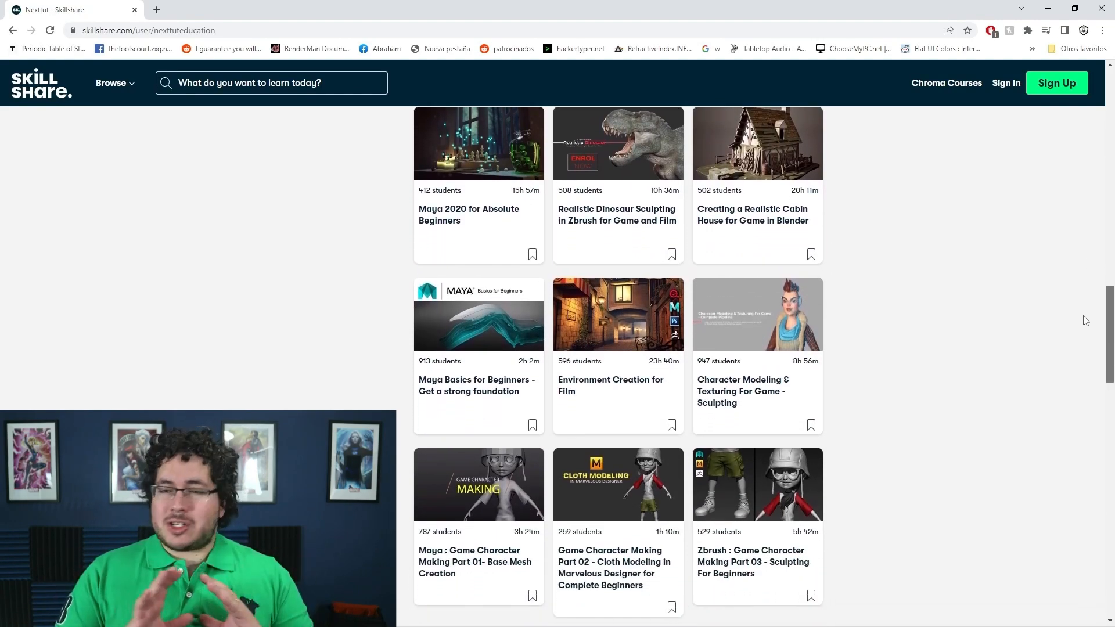
{"action": "scroll", "coordinate": [1086, 320], "scroll_direction": "down", "scroll_amount": 1}
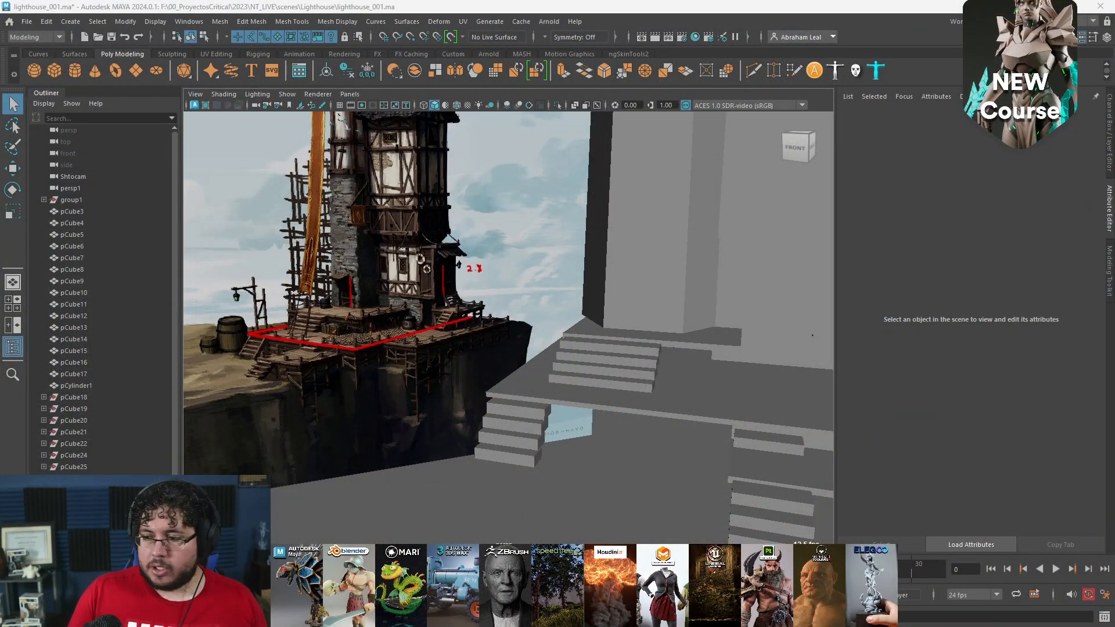
- View the whole lighthouse blockout, switch to the browser and search Google Images for "lifesaver vintage"
{"action": "left_click_drag", "start_coordinate": [590, 407], "coordinate": [513, 402], "text": "alt"}
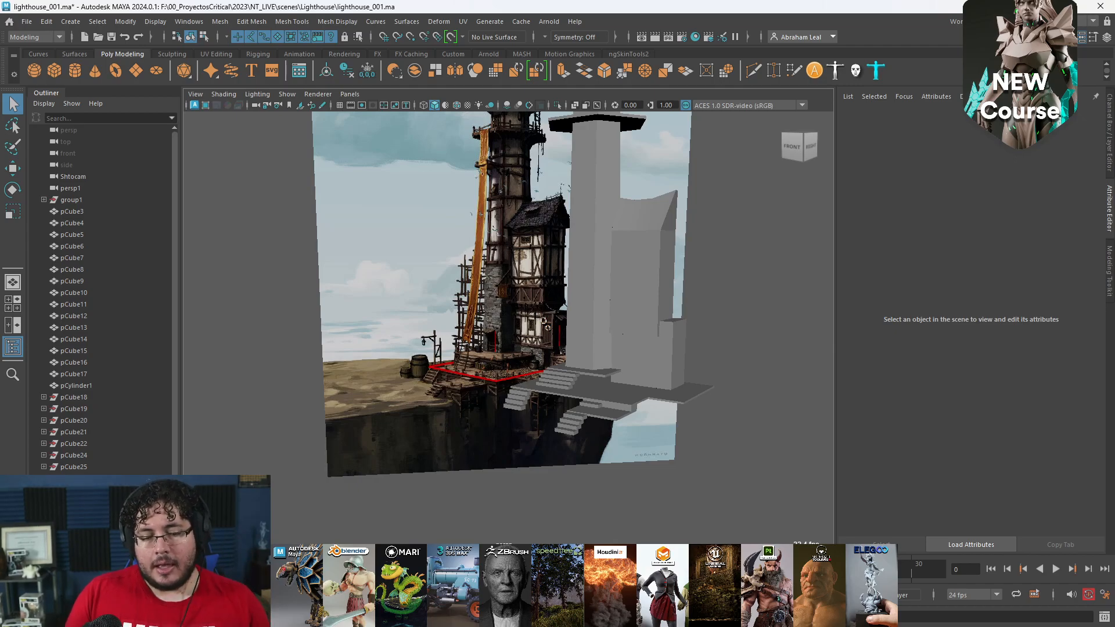
{"action": "key", "text": "super"}
{"action": "left_click", "coordinate": [587, 613]}
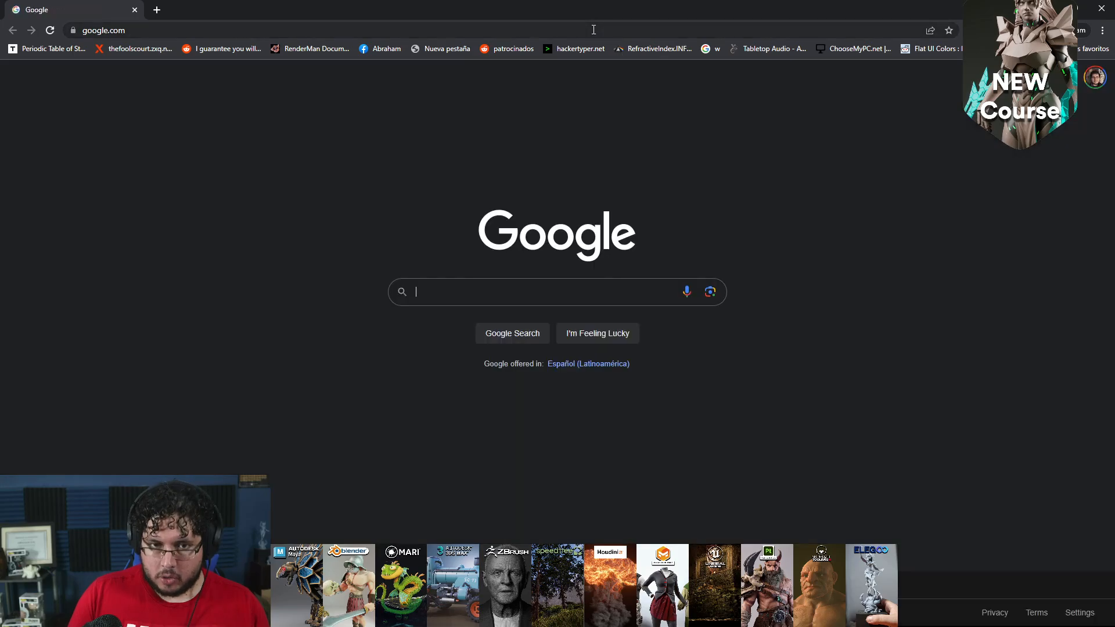
{"action": "left_click", "coordinate": [593, 29]}
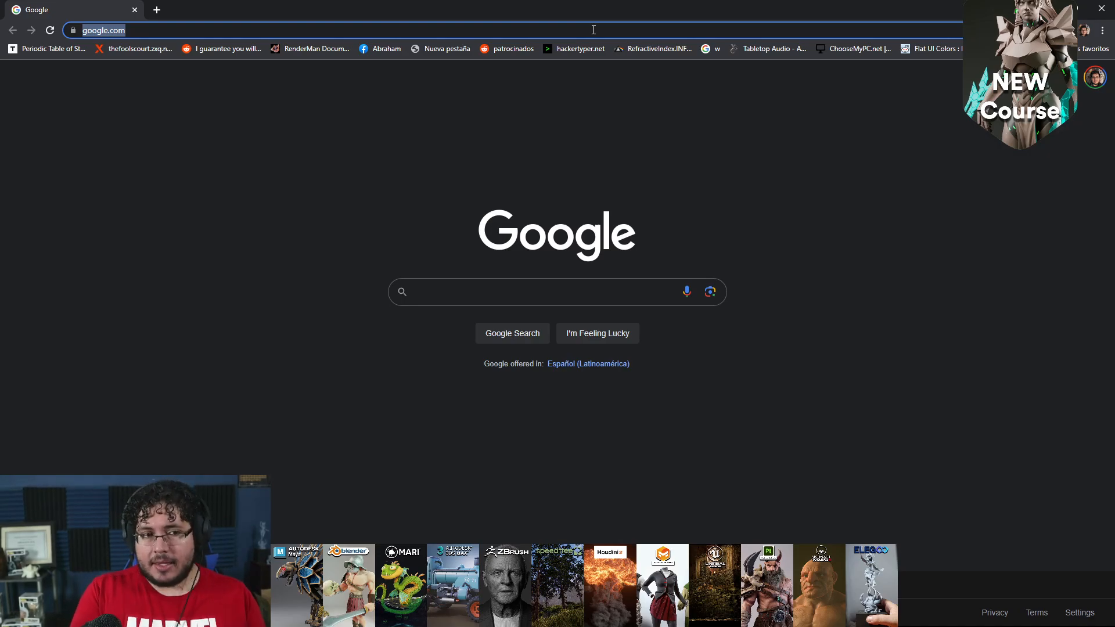
{"action": "type", "text": "lifesaver"}
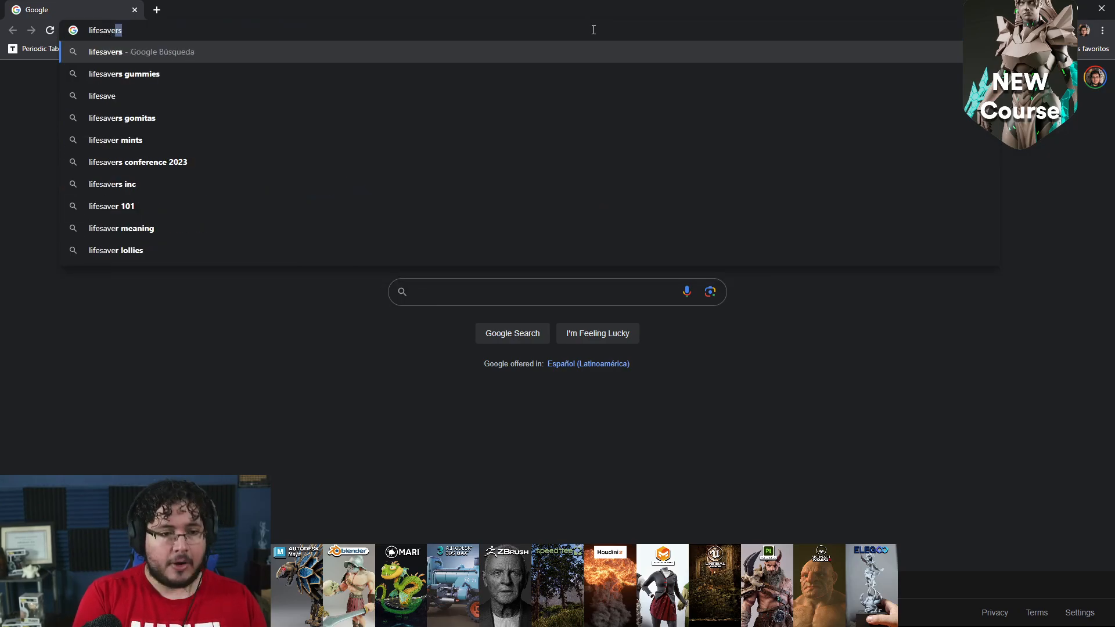
{"action": "type", "text": " vintage"}
{"action": "key", "text": "Return"}
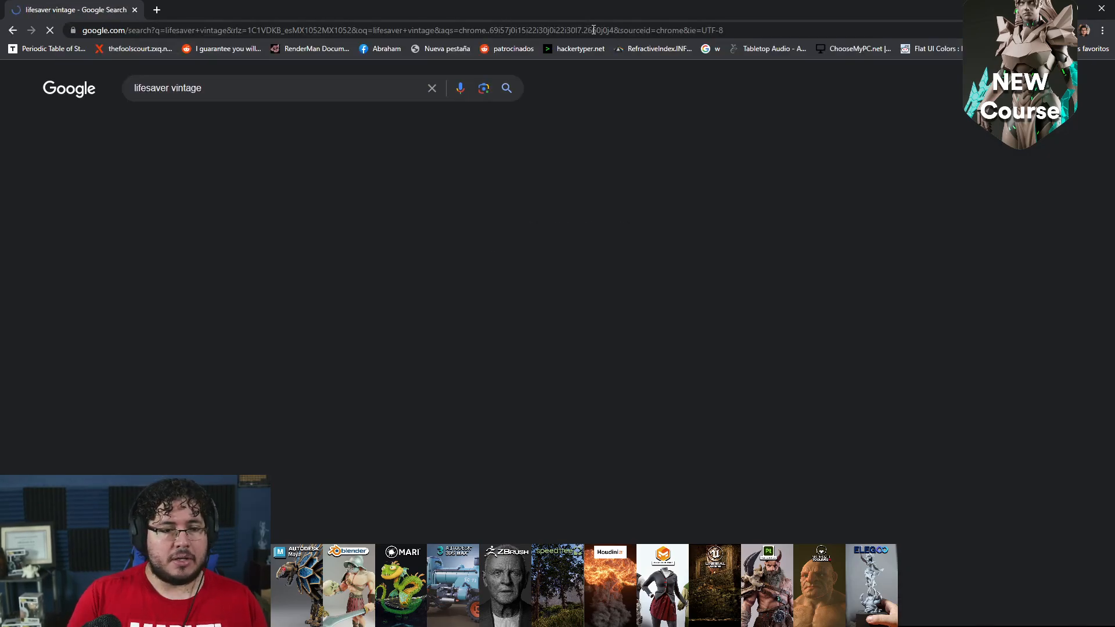
{"action": "left_click", "coordinate": [200, 123]}
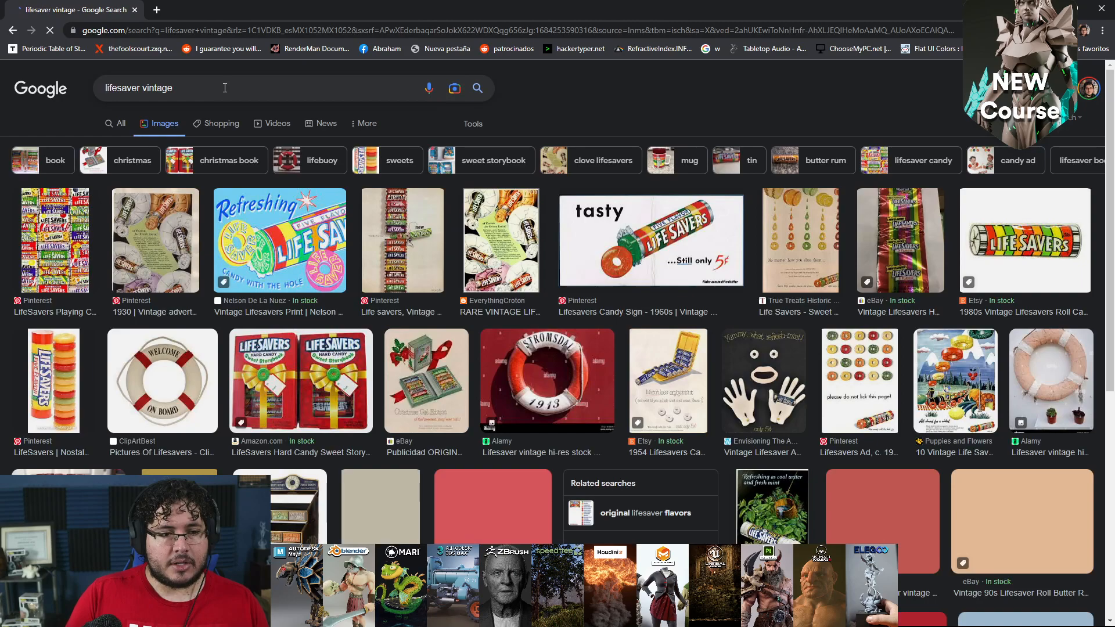
- Preview the Strömsdal 1913 lifebuoy photo and compare it with the lighthouse concept in Maya
{"action": "left_click", "coordinate": [225, 88]}
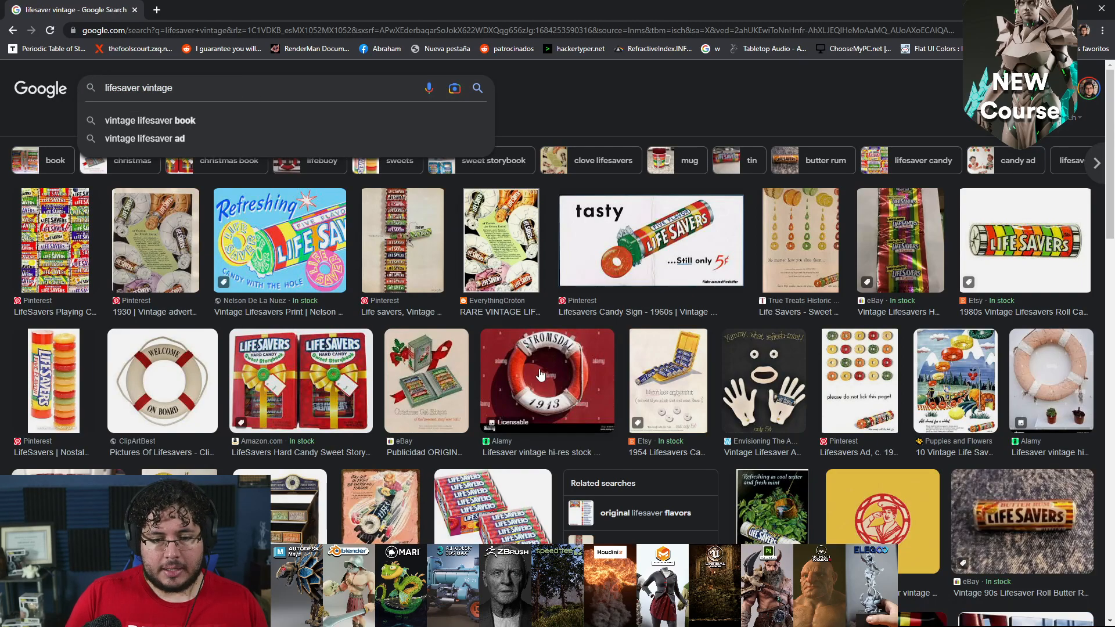
{"action": "left_click", "coordinate": [514, 409]}
{"action": "key", "text": "alt+Tab"}
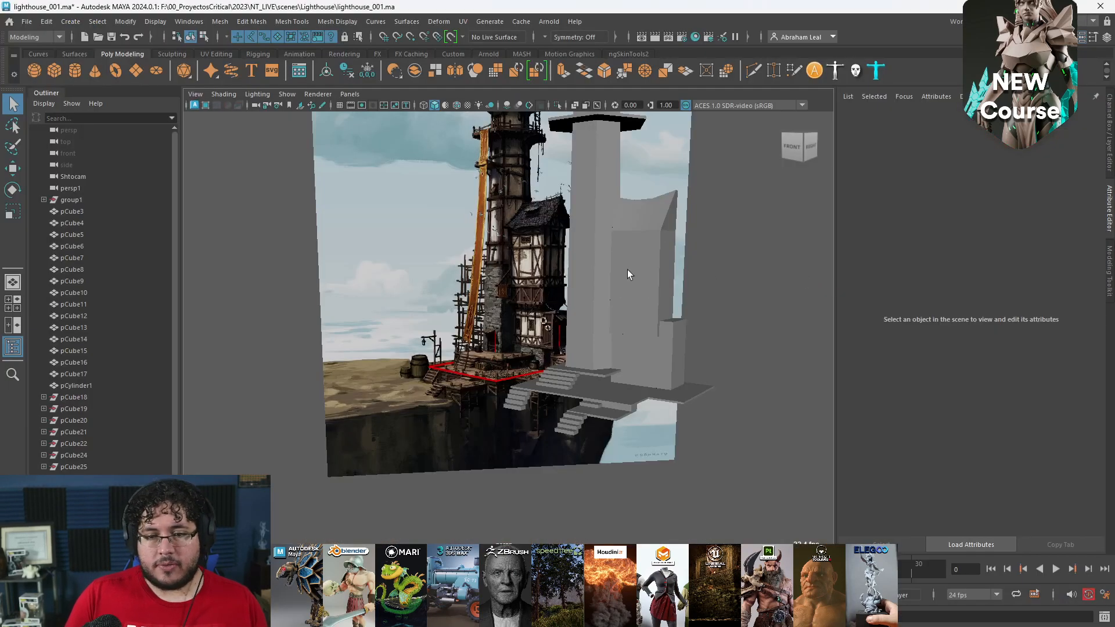
{"action": "scroll", "coordinate": [552, 349], "scroll_direction": "up", "scroll_amount": 3}
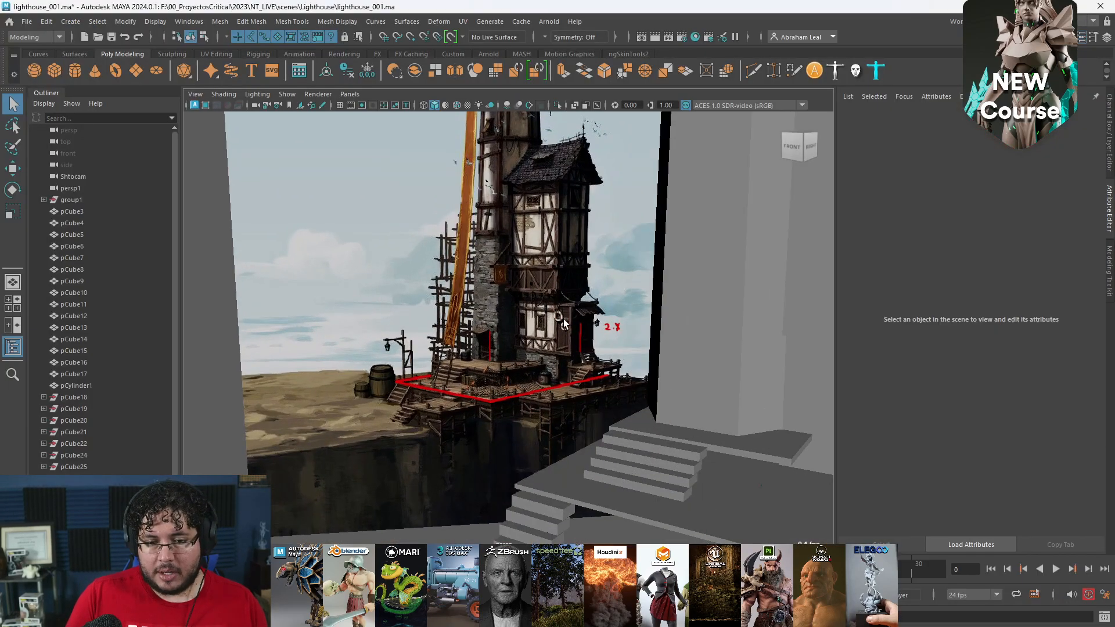
{"action": "key", "text": "alt+Tab"}
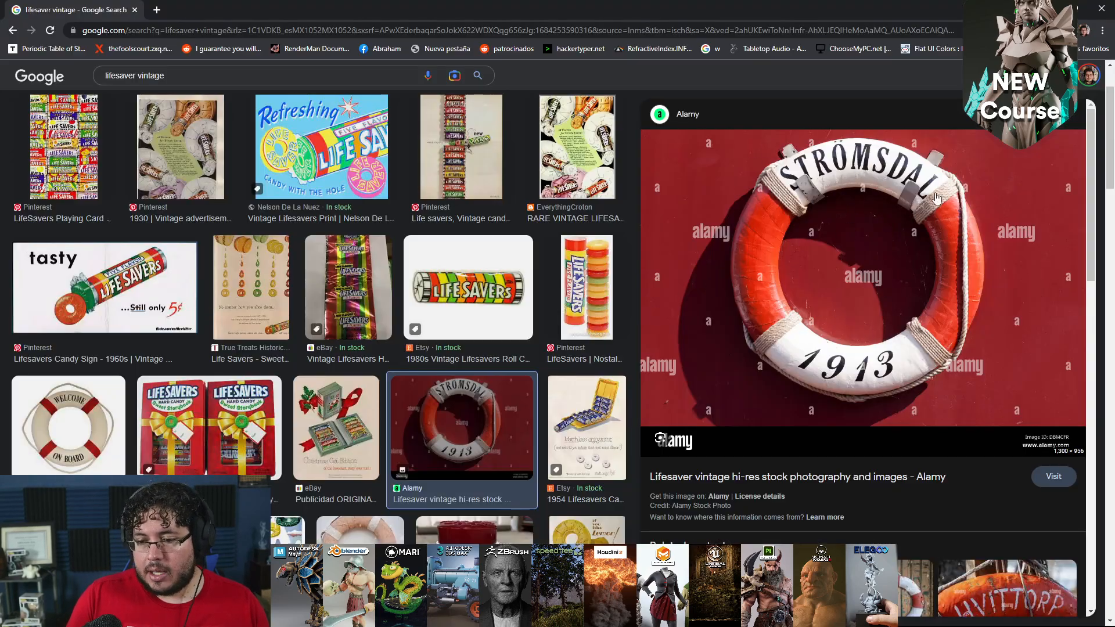
- Preview the worn red-and-white lifebuoy and the red Shutterstock lifebuoy among the related images
{"action": "scroll", "coordinate": [871, 254], "scroll_direction": "down", "scroll_amount": 3}
{"action": "left_click", "coordinate": [739, 465]}
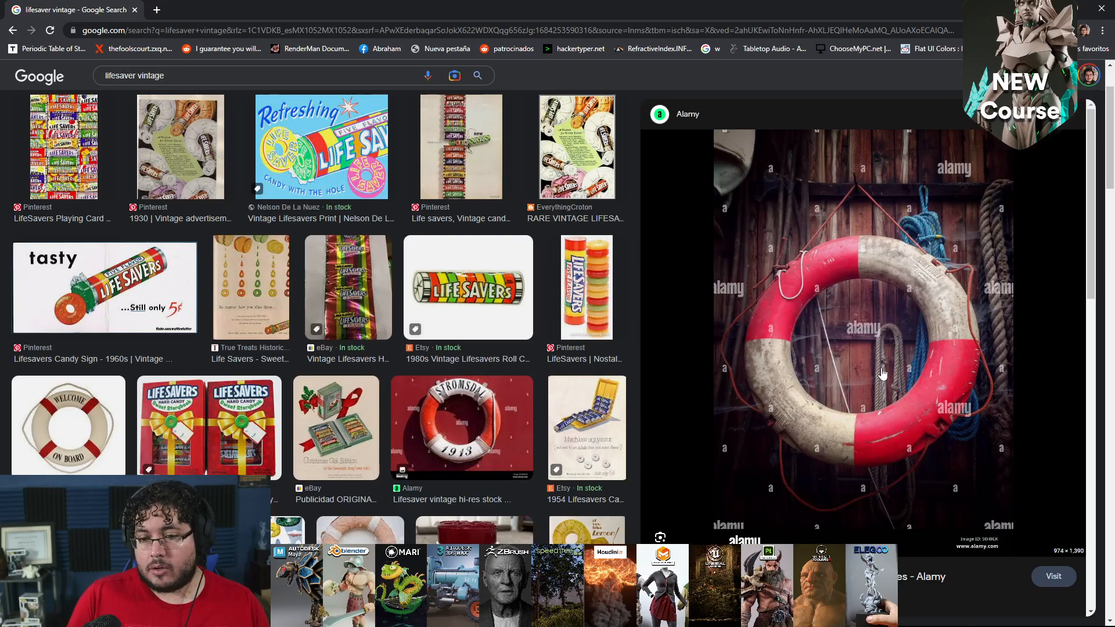
{"action": "scroll", "coordinate": [873, 337], "scroll_direction": "down", "scroll_amount": 5}
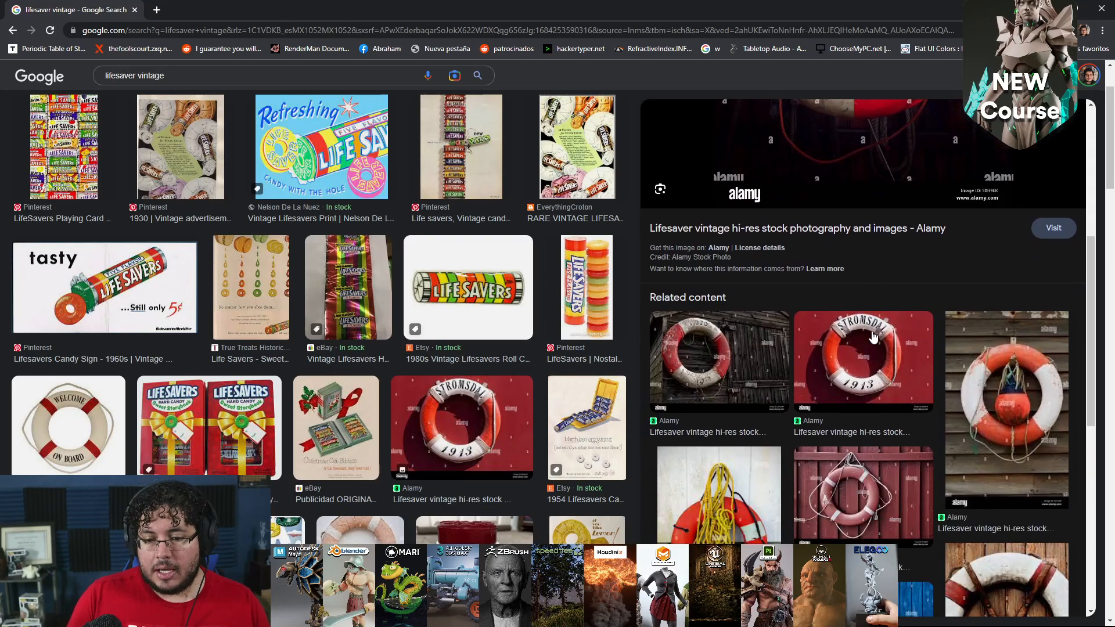
{"action": "scroll", "coordinate": [874, 416], "scroll_direction": "down", "scroll_amount": 4}
{"action": "scroll", "coordinate": [993, 413], "scroll_direction": "down", "scroll_amount": 3}
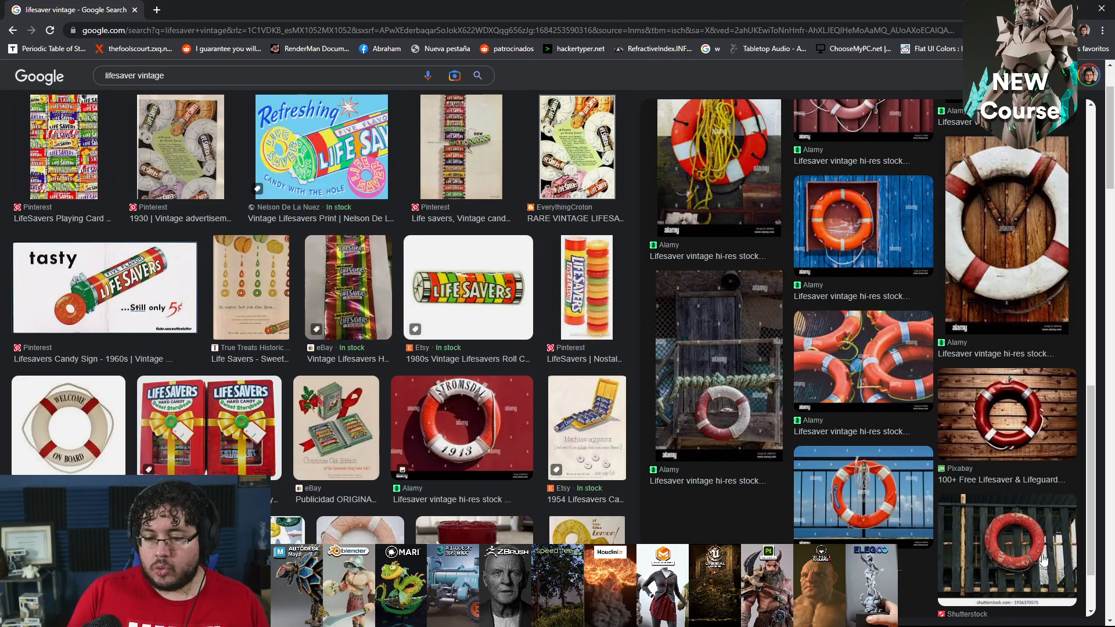
{"action": "left_click", "coordinate": [1013, 539]}
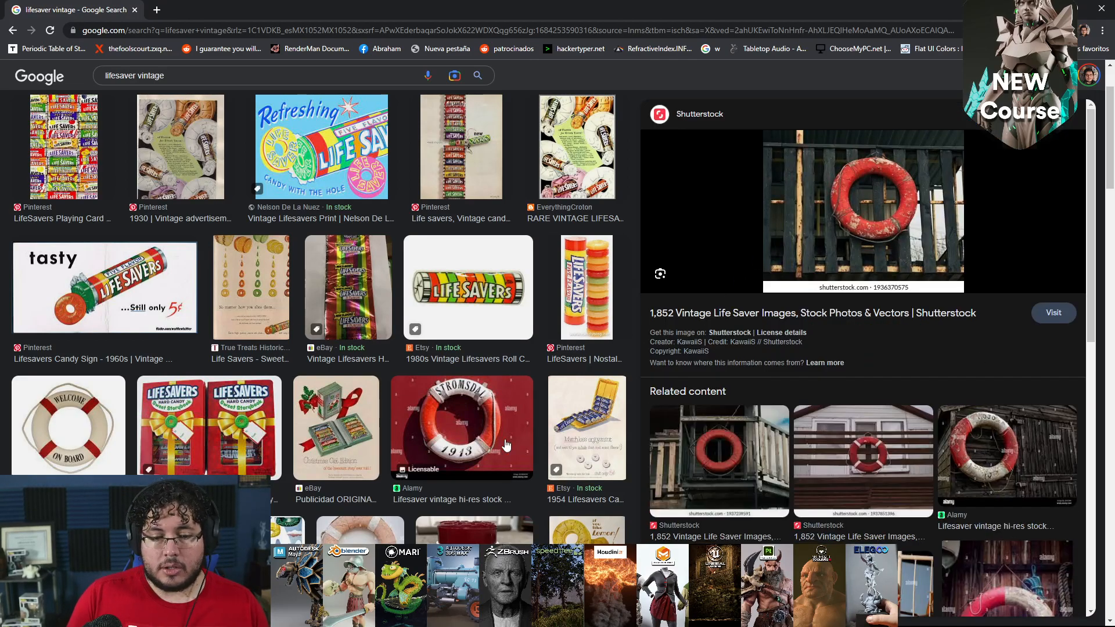
- Return to the Strömsdal 1913 lifebuoy preview and browse down through its related images
{"action": "left_click", "coordinate": [506, 445]}
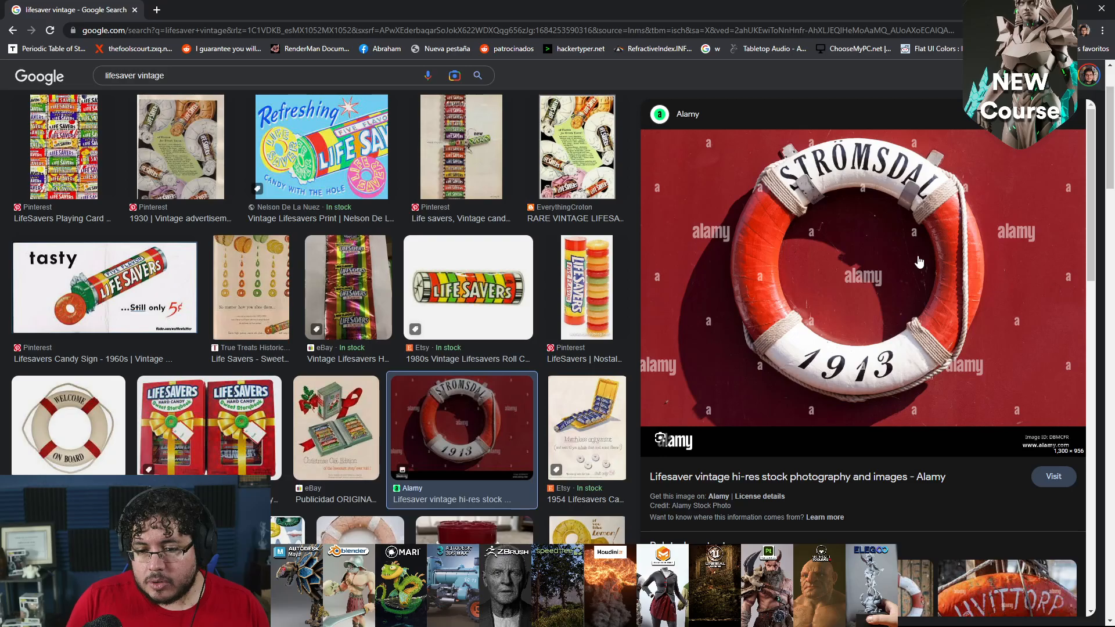
{"action": "scroll", "coordinate": [919, 263], "scroll_direction": "down", "scroll_amount": 6}
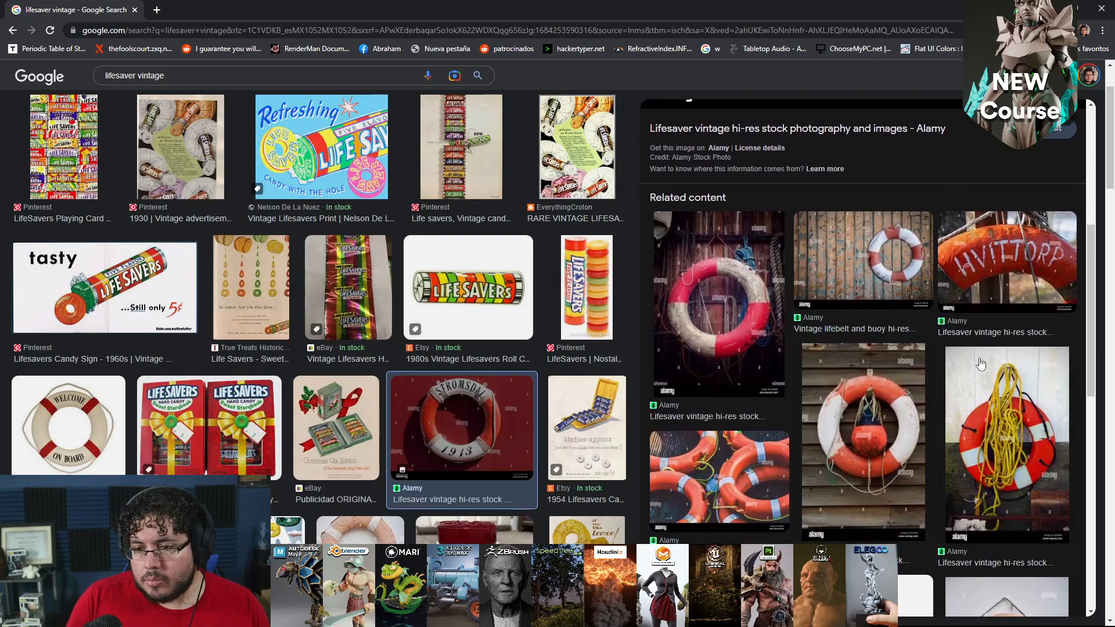
{"action": "scroll", "coordinate": [980, 360], "scroll_direction": "down", "scroll_amount": 10}
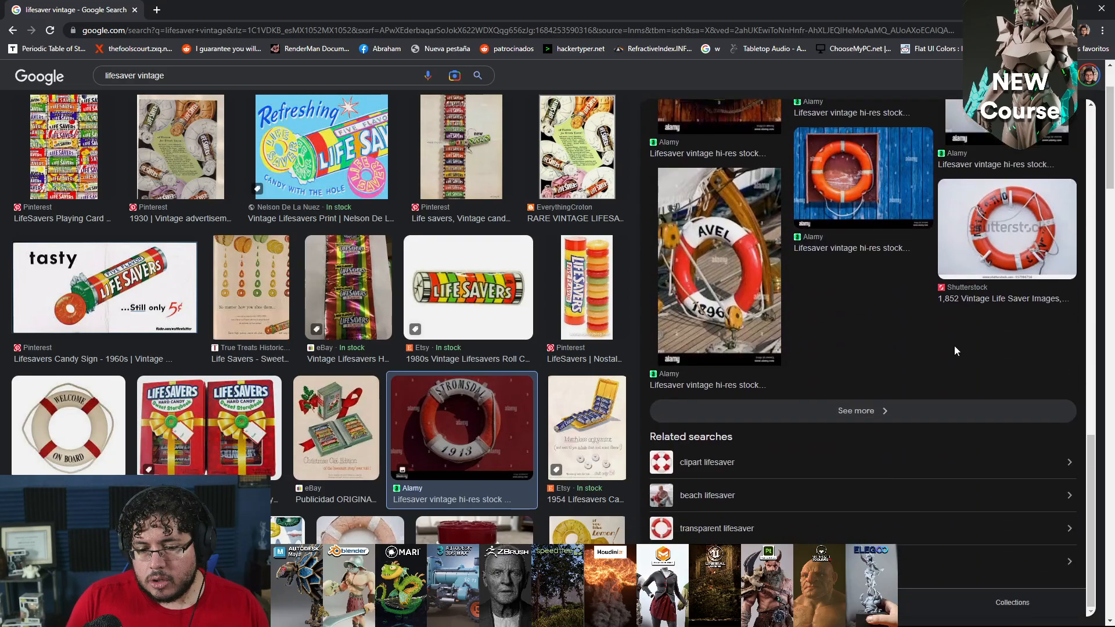
{"action": "scroll", "coordinate": [517, 444], "scroll_direction": "down", "scroll_amount": 2}
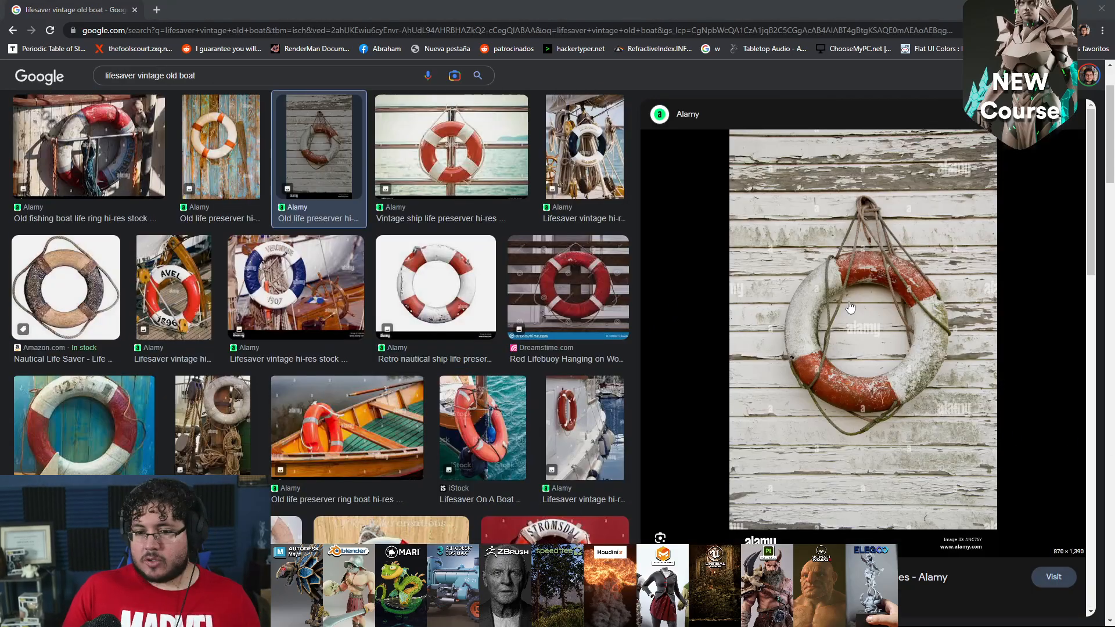
- Open the old life preserver's Alamy page in a new tab, try its save option, and return to the Google results
{"action": "right_click", "coordinate": [856, 278]}
{"action": "left_click", "coordinate": [1010, 226]}
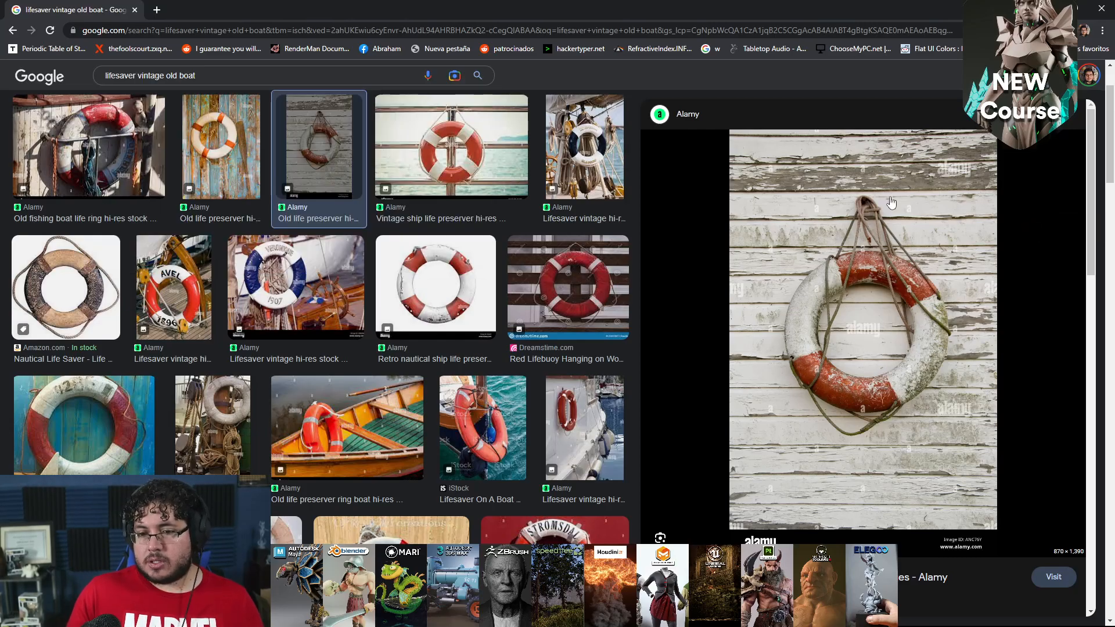
{"action": "right_click", "coordinate": [889, 260]}
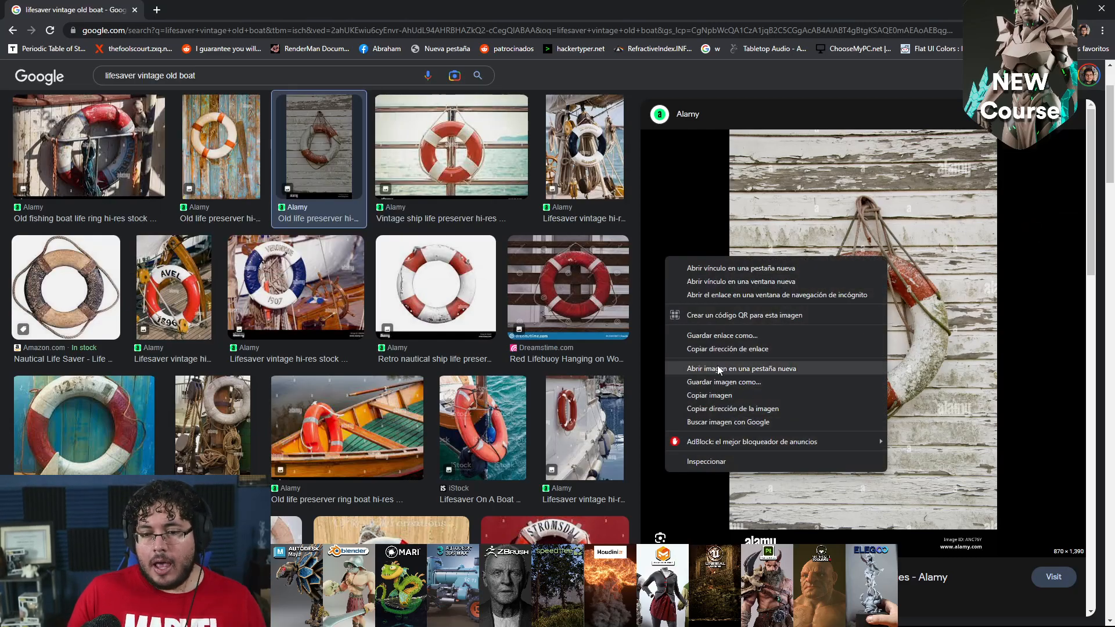
{"action": "left_click", "coordinate": [860, 369]}
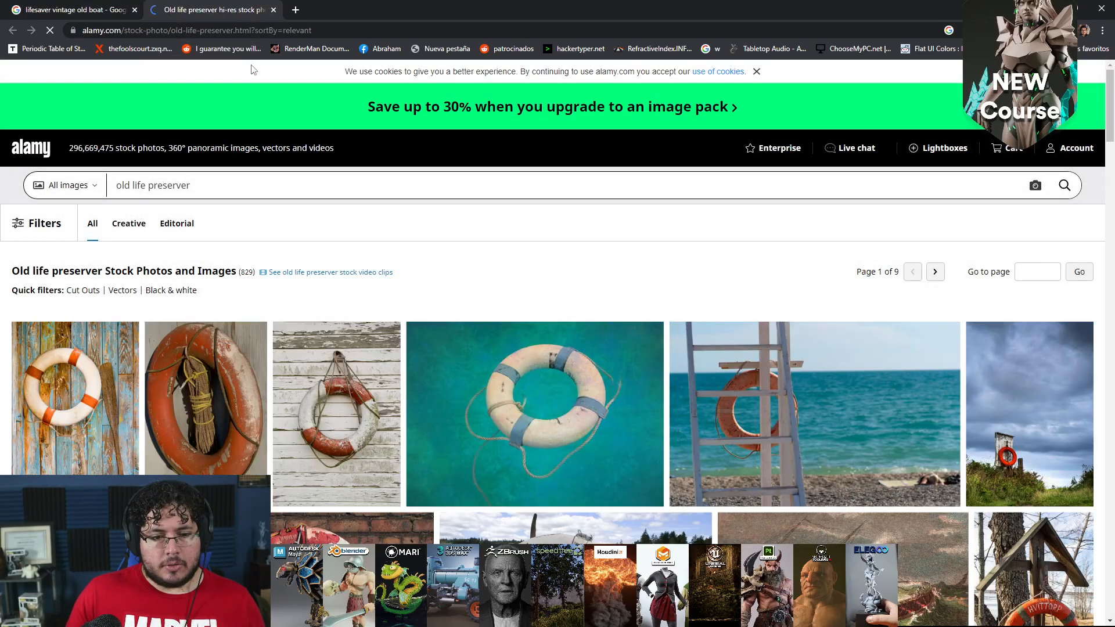
{"action": "scroll", "coordinate": [517, 448], "scroll_direction": "down", "scroll_amount": 4}
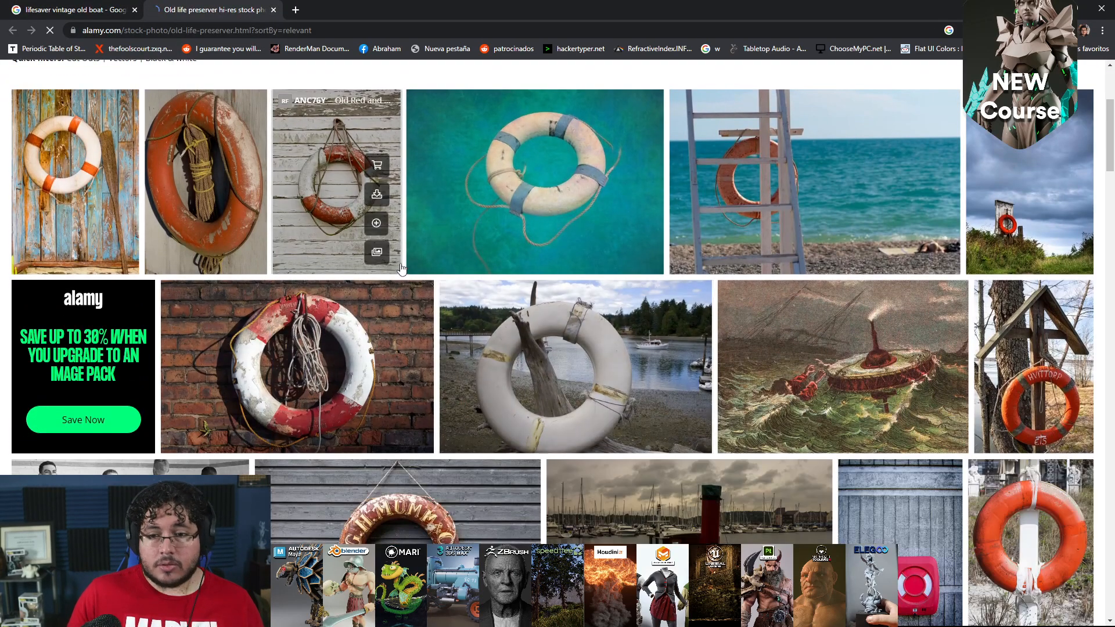
{"action": "mouse_move", "coordinate": [376, 223]}
{"action": "left_click", "coordinate": [352, 198]}
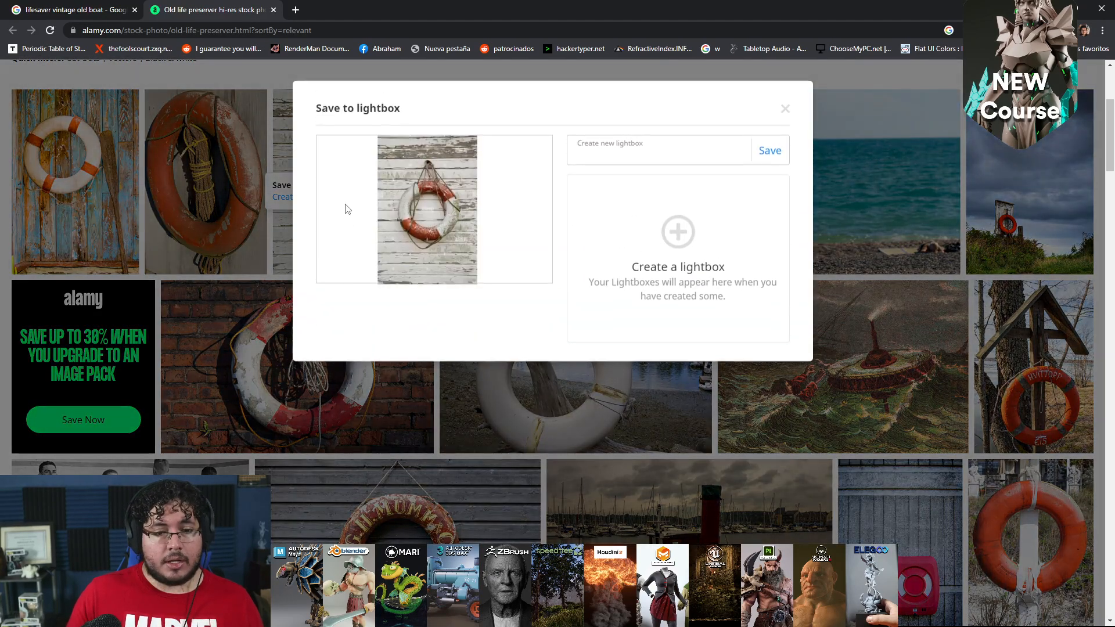
{"action": "left_click", "coordinate": [785, 111]}
{"action": "left_click", "coordinate": [73, 10]}
- Start saving the old life preserver image and browse to the 2023\NT_LIVE\sourceimages folder as its destination
{"action": "right_click", "coordinate": [681, 296]}
{"action": "left_click", "coordinate": [724, 434]}
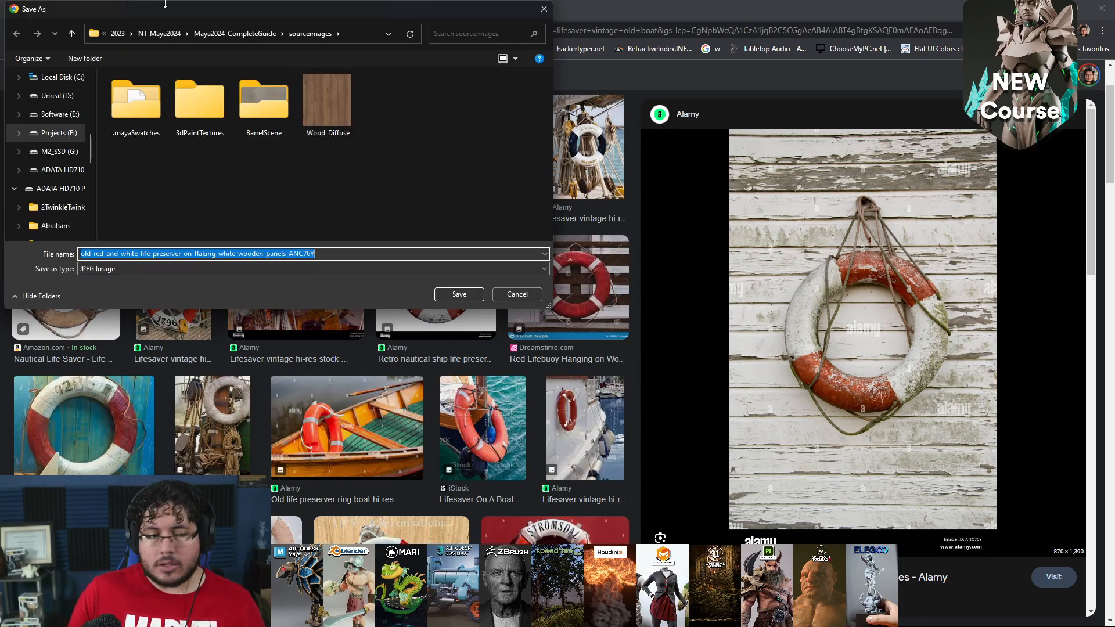
{"action": "left_click", "coordinate": [148, 38]}
{"action": "left_click", "coordinate": [204, 33]}
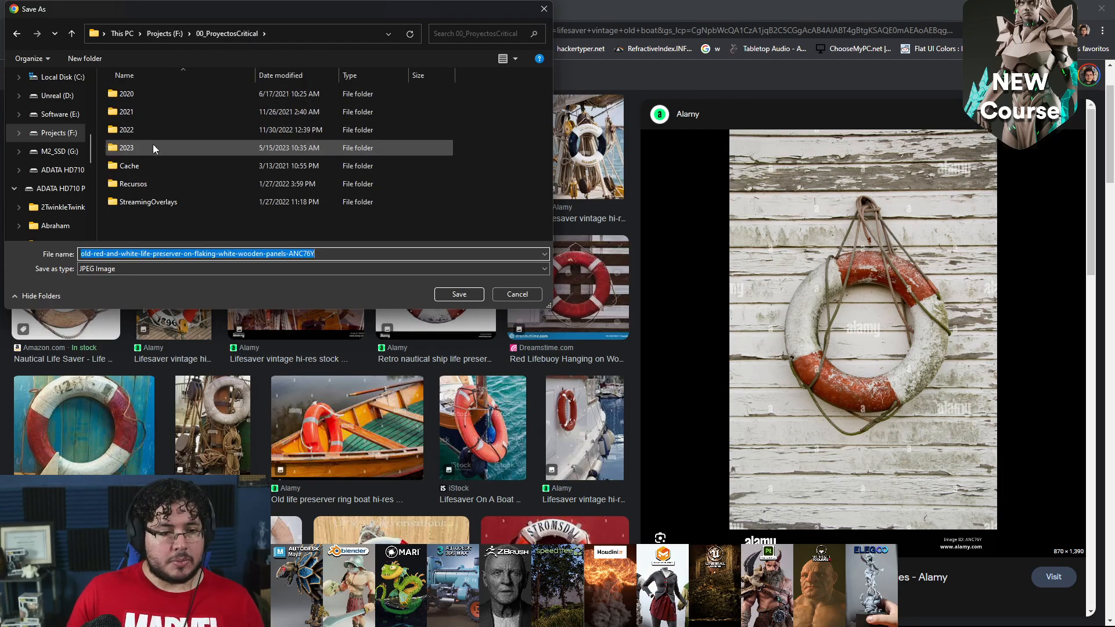
{"action": "double_click", "coordinate": [152, 145]}
{"action": "double_click", "coordinate": [150, 133]}
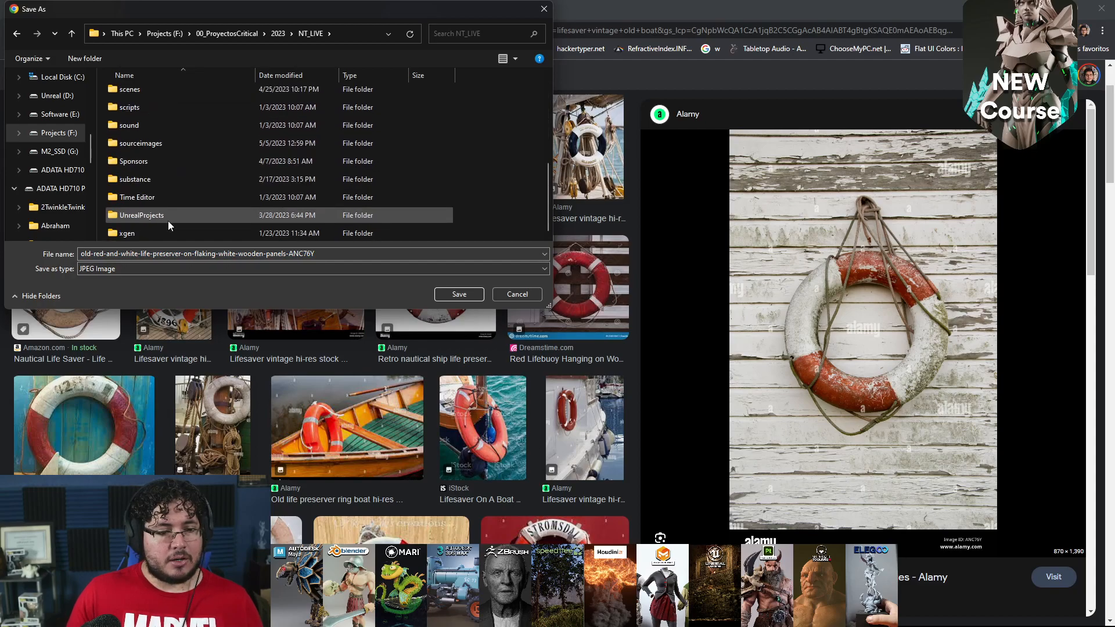
{"action": "double_click", "coordinate": [167, 146]}
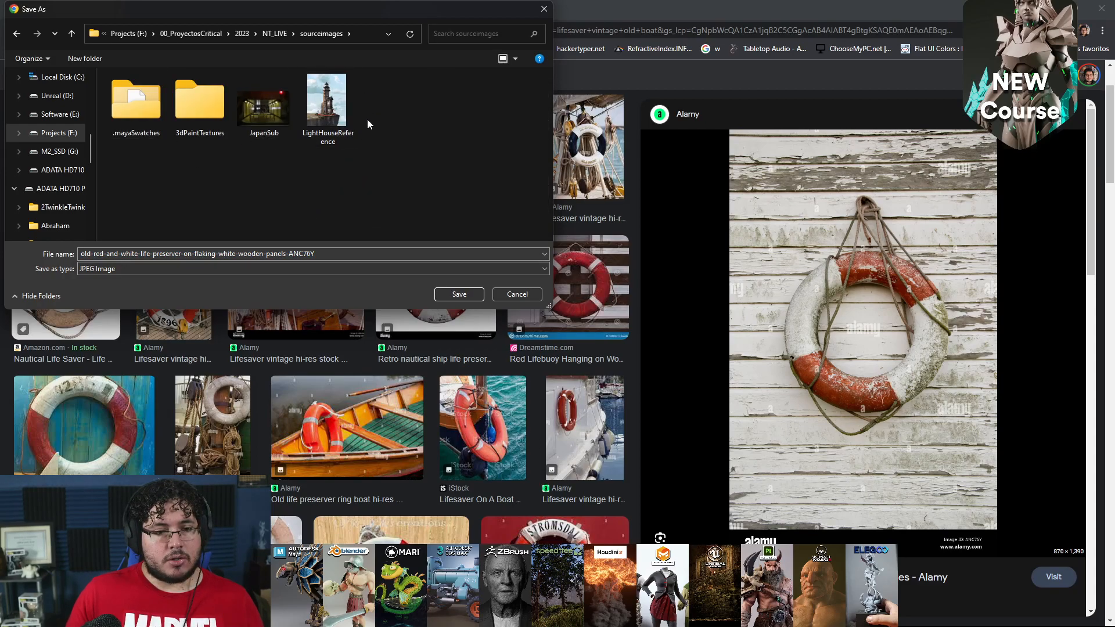
- Name the image LifePreserver and save it as a JPEG in the sourceimages folder
{"action": "left_click", "coordinate": [327, 254]}
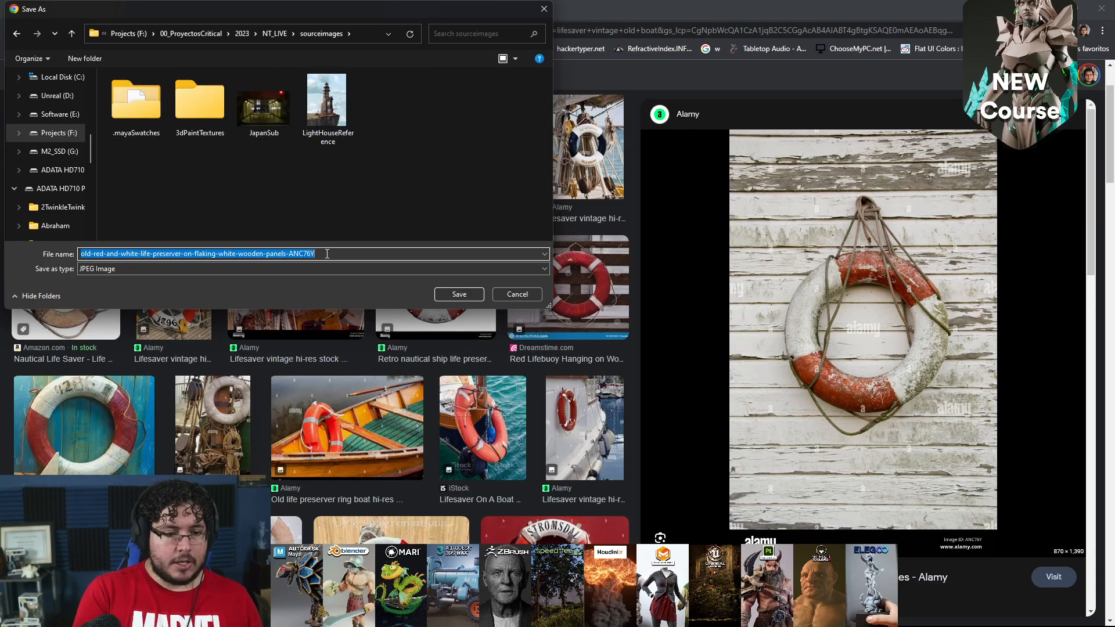
{"action": "type", "text": "LifePrese"}
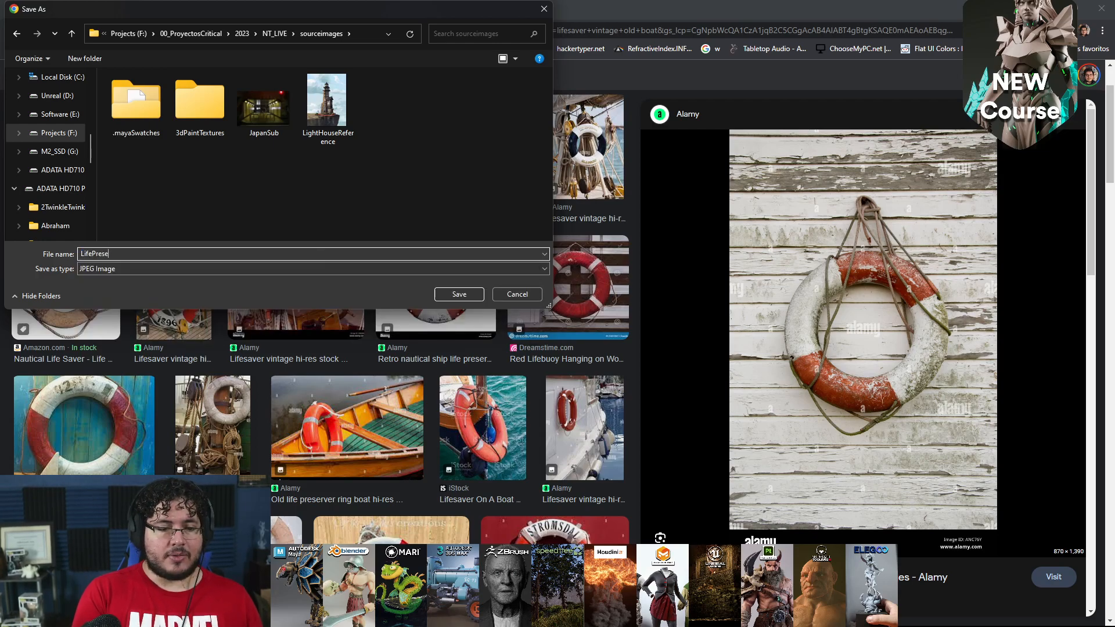
{"action": "key", "text": "Return"}
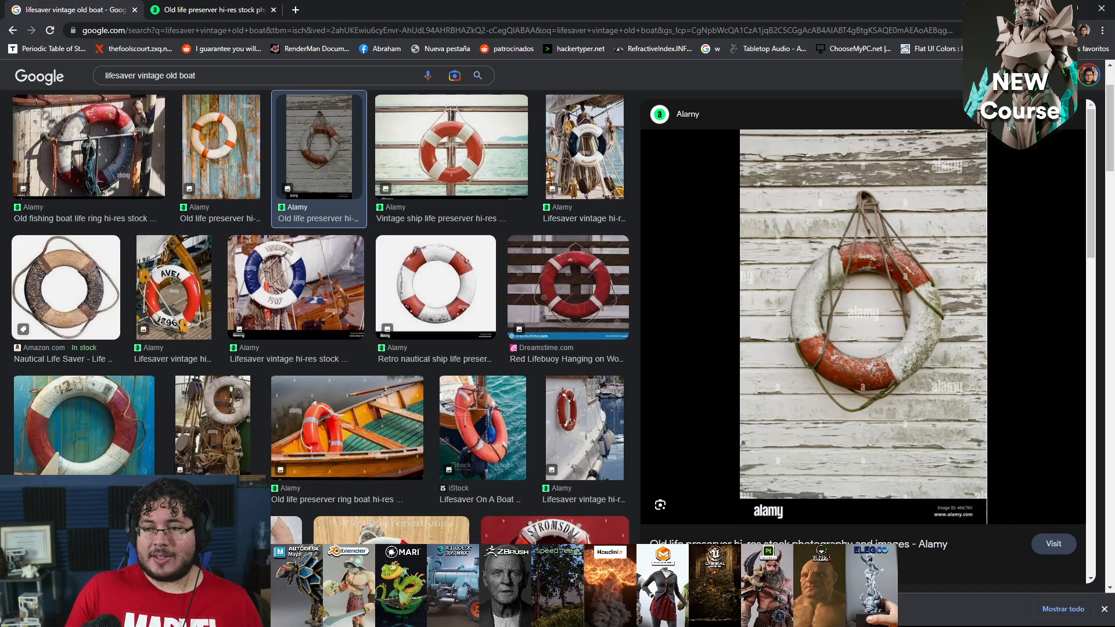
- Switch to Maya, start a new scene without saving the lighthouse changes, and change to the front view
{"action": "left_click", "coordinate": [1049, 9]}
{"action": "left_click_drag", "start_coordinate": [717, 296], "coordinate": [627, 262], "text": "alt"}
{"action": "left_click_drag", "start_coordinate": [543, 287], "coordinate": [452, 222], "text": "alt"}
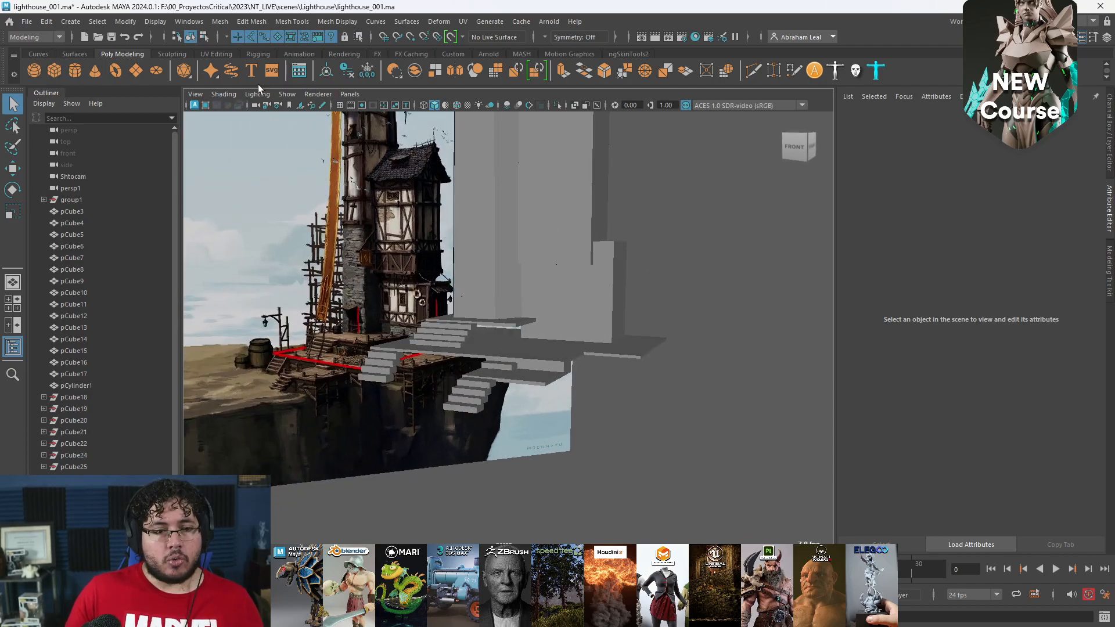
{"action": "left_click", "coordinate": [195, 95]}
{"action": "left_click", "coordinate": [85, 36]}
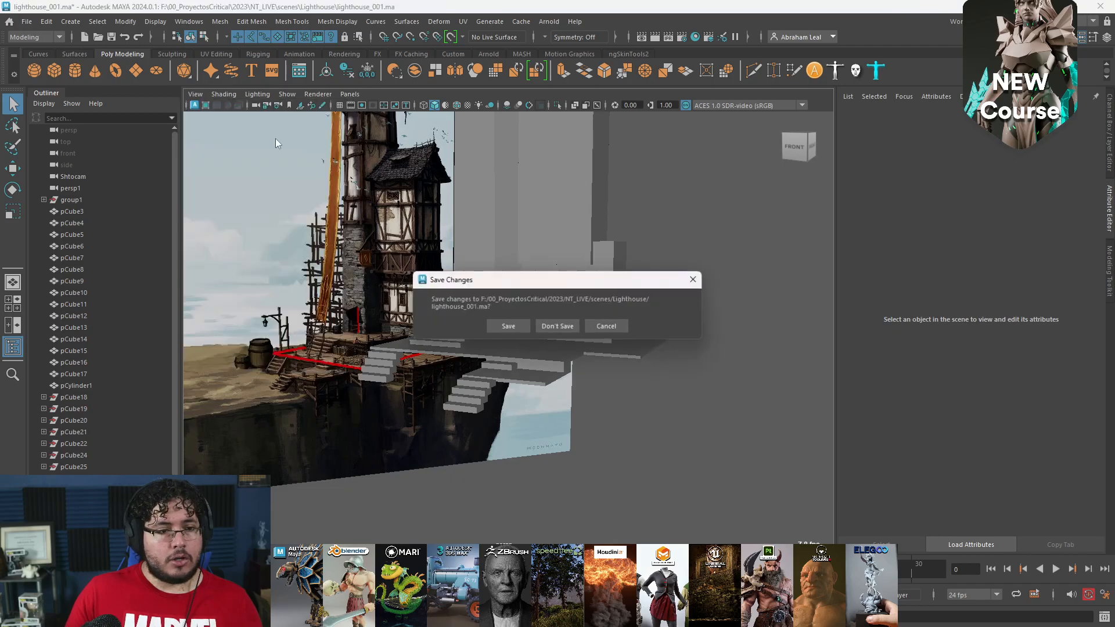
{"action": "left_click", "coordinate": [550, 326]}
{"action": "key", "text": "space"}
{"action": "left_click_drag", "start_coordinate": [540, 269], "coordinate": [544, 291]}
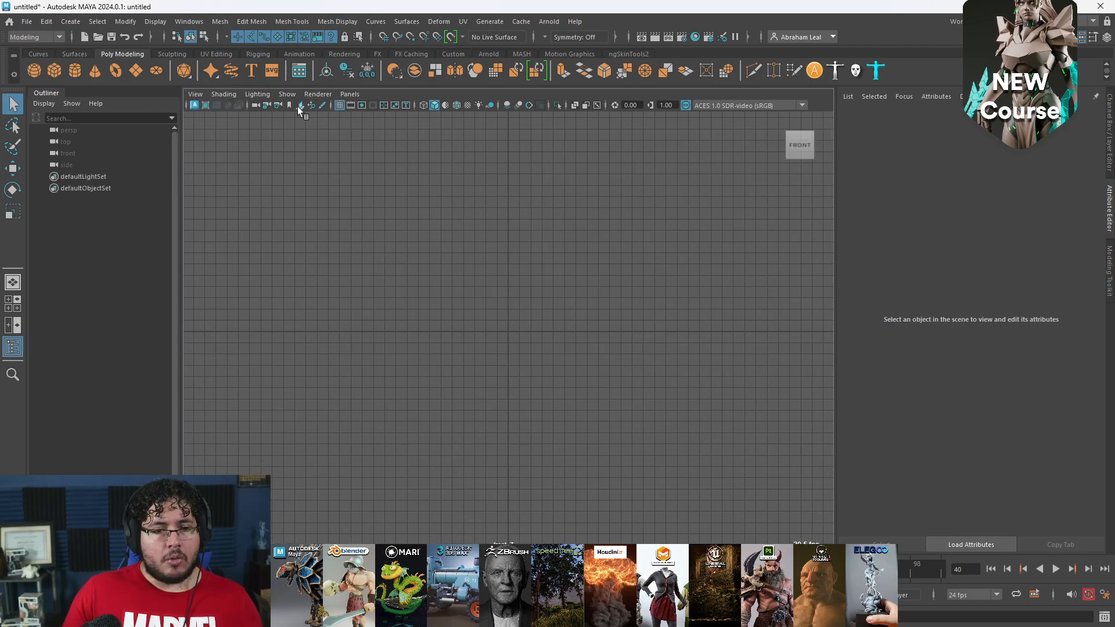
- Load LifePreserver.jpg from the project's sourceimages folder as an image plane in the front view
{"action": "left_click", "coordinate": [299, 105]}
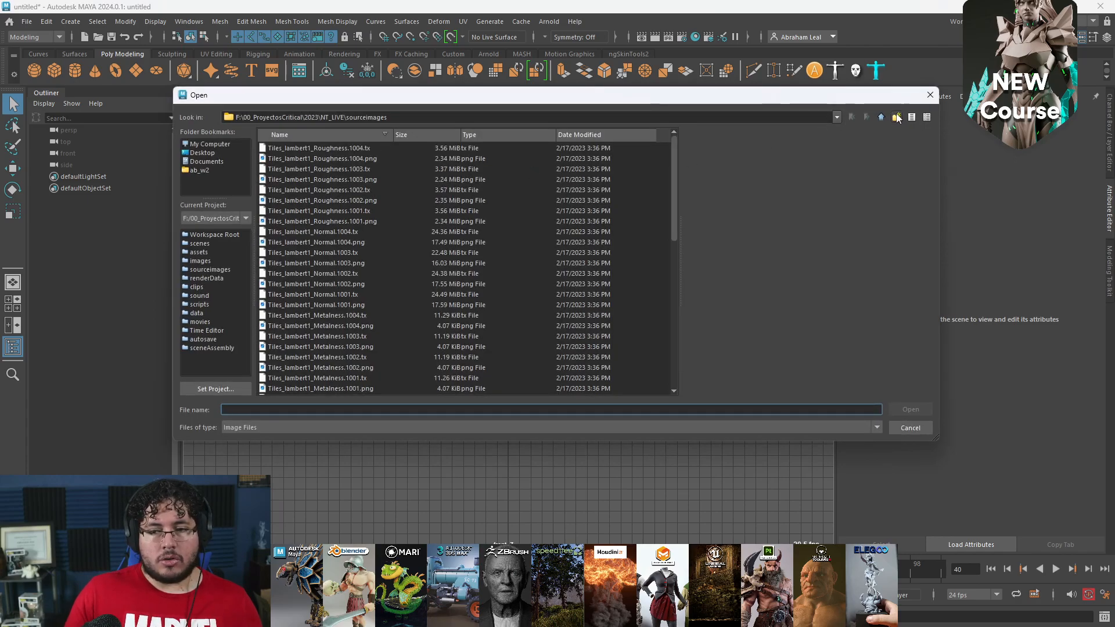
{"action": "left_click", "coordinate": [881, 116]}
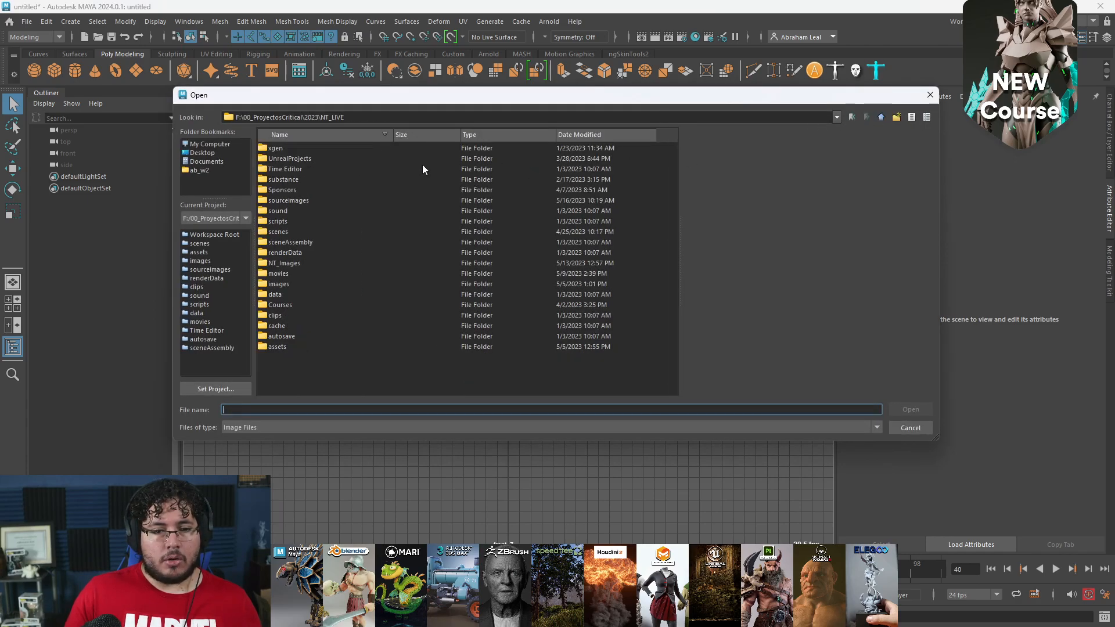
{"action": "double_click", "coordinate": [290, 203]}
{"action": "scroll", "coordinate": [336, 260], "scroll_direction": "down", "scroll_amount": 10}
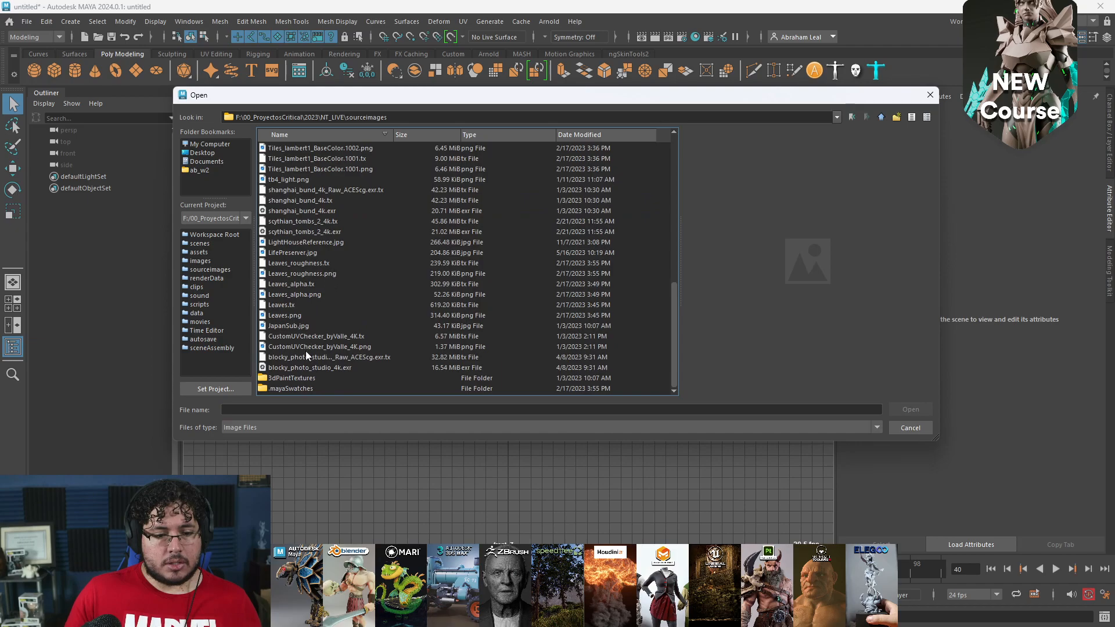
{"action": "left_click", "coordinate": [292, 253]}
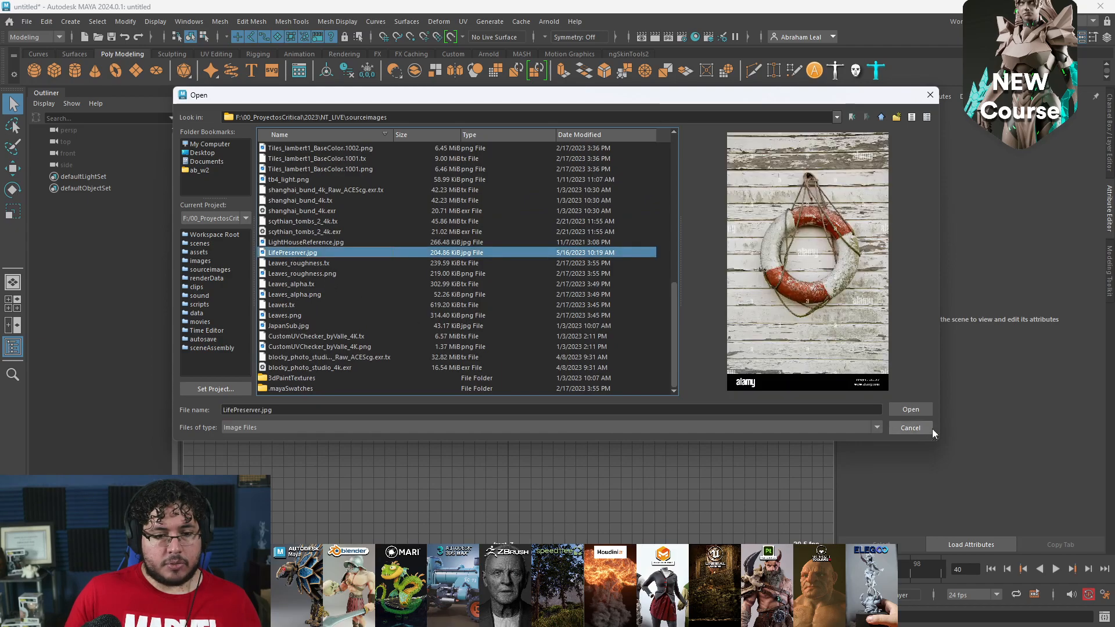
{"action": "left_click", "coordinate": [925, 406]}
- Enlarge the life preserver image plane to a scale of about 3.06 and shift it toward the grid's centre
{"action": "scroll", "coordinate": [511, 327], "scroll_direction": "up", "scroll_amount": 5}
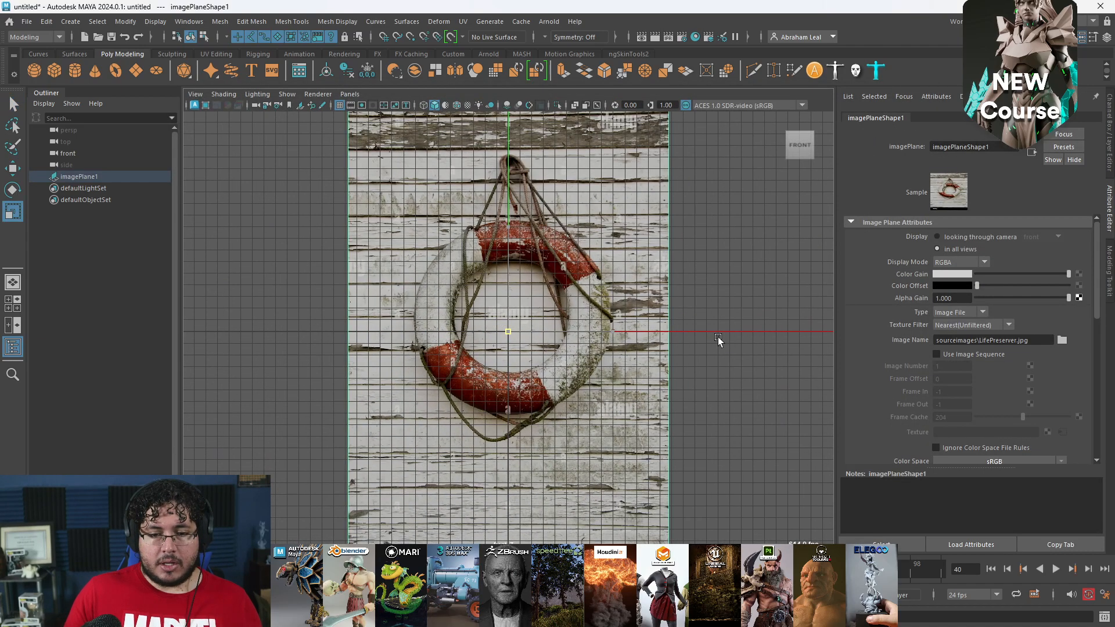
{"action": "key", "text": "w"}
{"action": "middle_click_drag", "start_coordinate": [508, 325], "coordinate": [503, 312], "text": "alt"}
{"action": "left_click", "coordinate": [697, 301]}
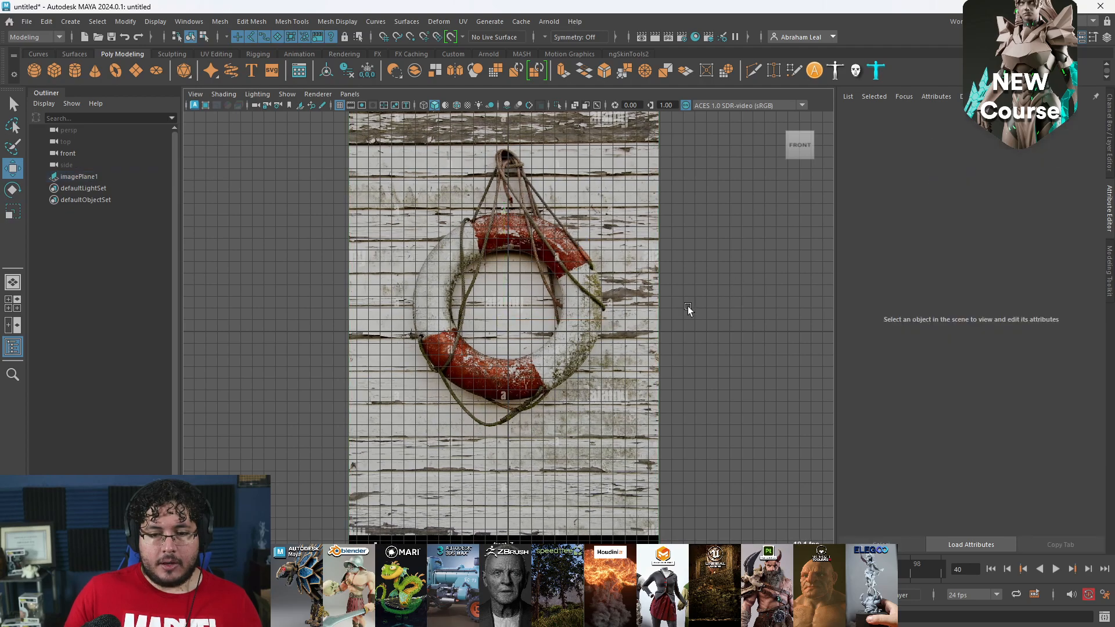
{"action": "scroll", "coordinate": [676, 293], "scroll_direction": "up", "scroll_amount": 6}
{"action": "middle_click_drag", "start_coordinate": [656, 285], "coordinate": [613, 340], "text": "alt"}
{"action": "scroll", "coordinate": [613, 340], "scroll_direction": "down", "scroll_amount": 2}
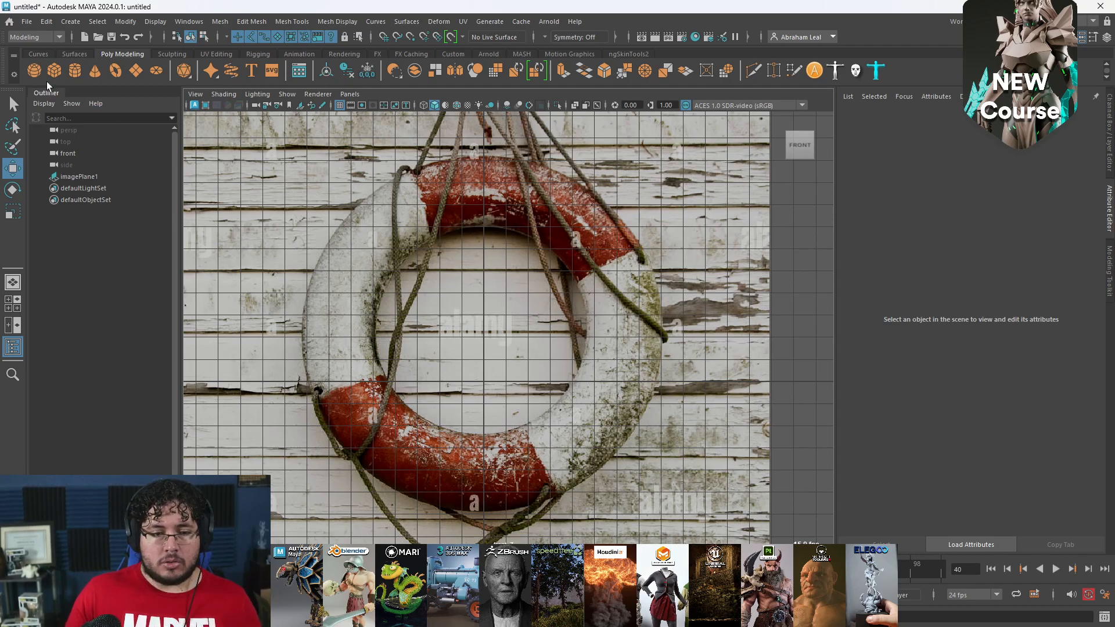
- Create a polygon torus, raise it to the centre of the life preserver, and set its Rotate X to 90
{"action": "left_click", "coordinate": [116, 70]}
{"action": "key", "text": "e"}
{"action": "left_click_drag", "start_coordinate": [484, 317], "coordinate": [484, 257]}
{"action": "key", "text": "ctrl+z"}
{"action": "key", "text": "w"}
{"action": "key", "text": "e"}
{"action": "mouse_move", "coordinate": [484, 331]}
{"action": "left_mouse_down"}
{"action": "mouse_move", "coordinate": [483, 272]}
{"action": "mouse_move", "coordinate": [484, 325]}
{"action": "left_mouse_up"}
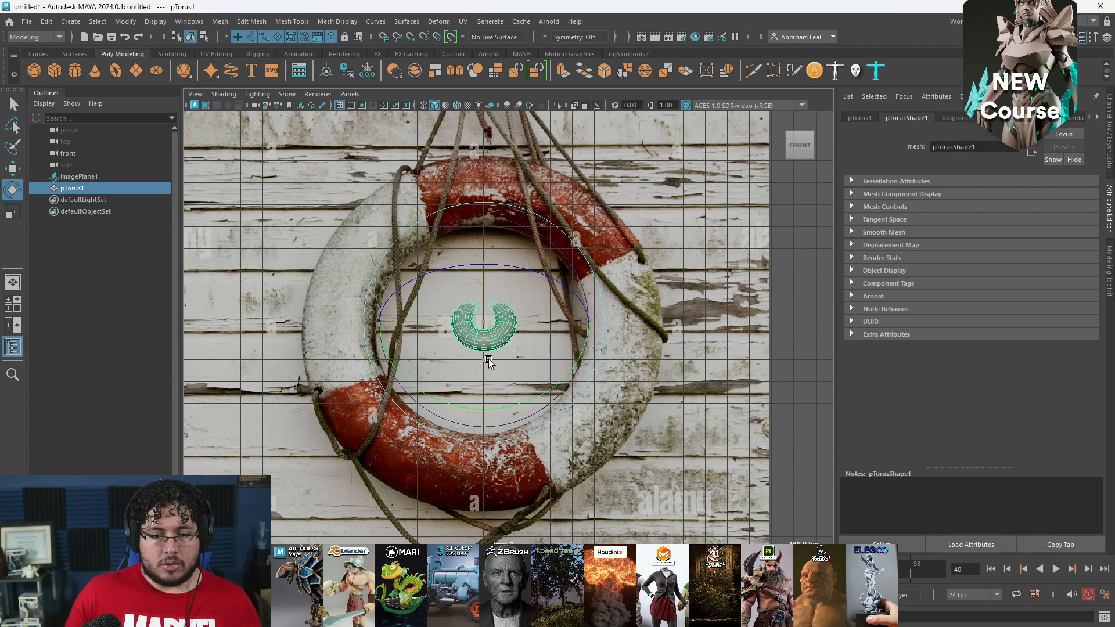
{"action": "key", "text": "ctrl+a"}
{"action": "left_click", "coordinate": [1084, 156]}
{"action": "type", "text": "90"}
{"action": "key", "text": "Return"}
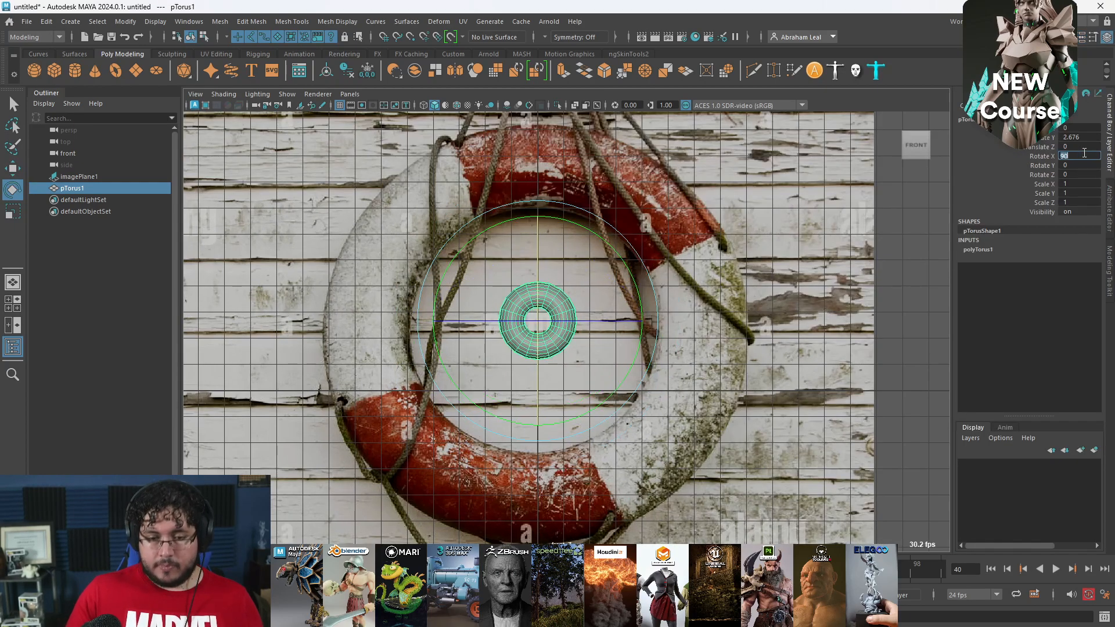
- Set the torus's radius to 6.2 and its section radius to 1.6
{"action": "left_click", "coordinate": [971, 250]}
{"action": "left_click", "coordinate": [1036, 268]}
{"action": "middle_click_drag", "start_coordinate": [691, 281], "coordinate": [738, 270]}
{"action": "left_click", "coordinate": [1043, 278]}
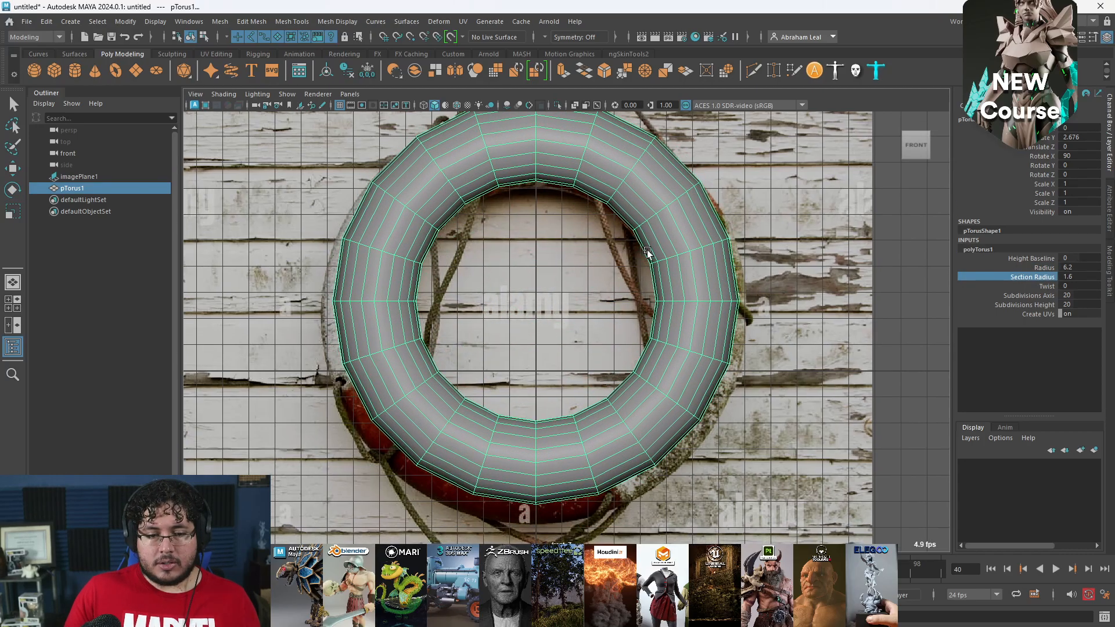
- Nudge the reference image plane so the pictured life preserver lines up with the torus
{"action": "key", "text": "w"}
{"action": "left_click_drag", "start_coordinate": [536, 200], "coordinate": [524, 226]}
{"action": "key", "text": "ctrl+z"}
{"action": "left_click", "coordinate": [576, 257]}
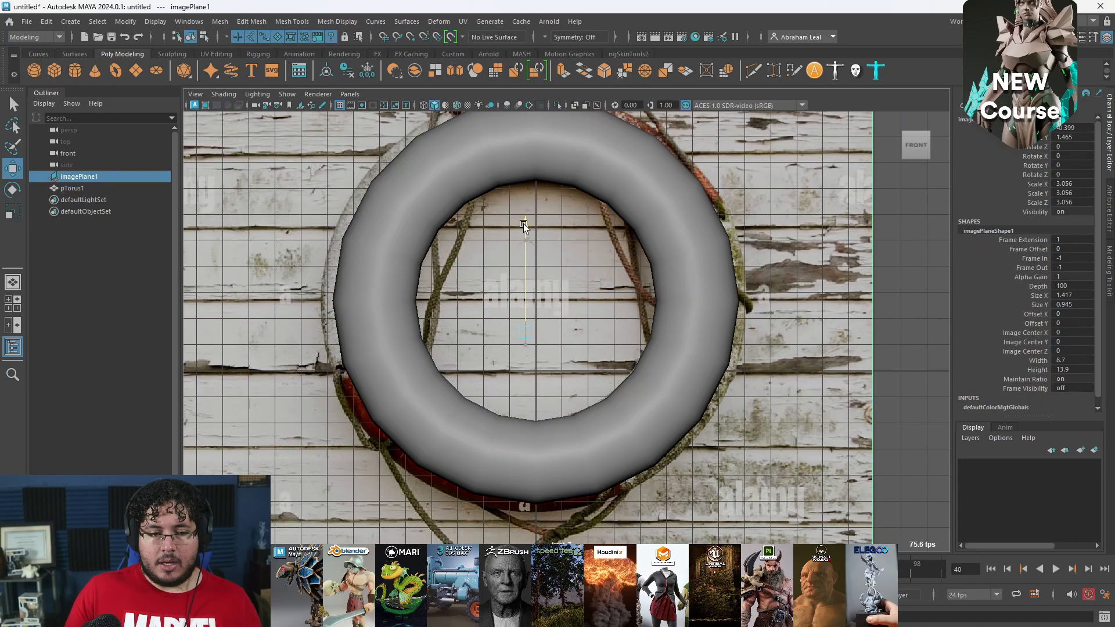
- Fine-tune the torus's radius and section radius to match the life preserver's outline in the reference
{"action": "left_click", "coordinate": [687, 256]}
{"action": "left_click", "coordinate": [982, 249]}
{"action": "left_click", "coordinate": [1043, 267]}
{"action": "middle_click_drag", "start_coordinate": [778, 267], "coordinate": [829, 276]}
{"action": "left_click", "coordinate": [1040, 277]}
- Move the reference image plane back behind the torus to about -21.4 on Z
{"action": "left_click_drag", "start_coordinate": [830, 276], "coordinate": [727, 292], "text": "alt"}
{"action": "left_click", "coordinate": [617, 253]}
{"action": "key", "text": "w"}
{"action": "left_click_drag", "start_coordinate": [491, 314], "coordinate": [816, 278]}
{"action": "left_click", "coordinate": [698, 340]}
{"action": "left_click_drag", "start_coordinate": [698, 339], "coordinate": [831, 305], "text": "alt"}
{"action": "scroll", "coordinate": [673, 302], "scroll_direction": "up", "scroll_amount": 5}
{"action": "left_click_drag", "start_coordinate": [401, 252], "coordinate": [463, 246], "text": "alt"}
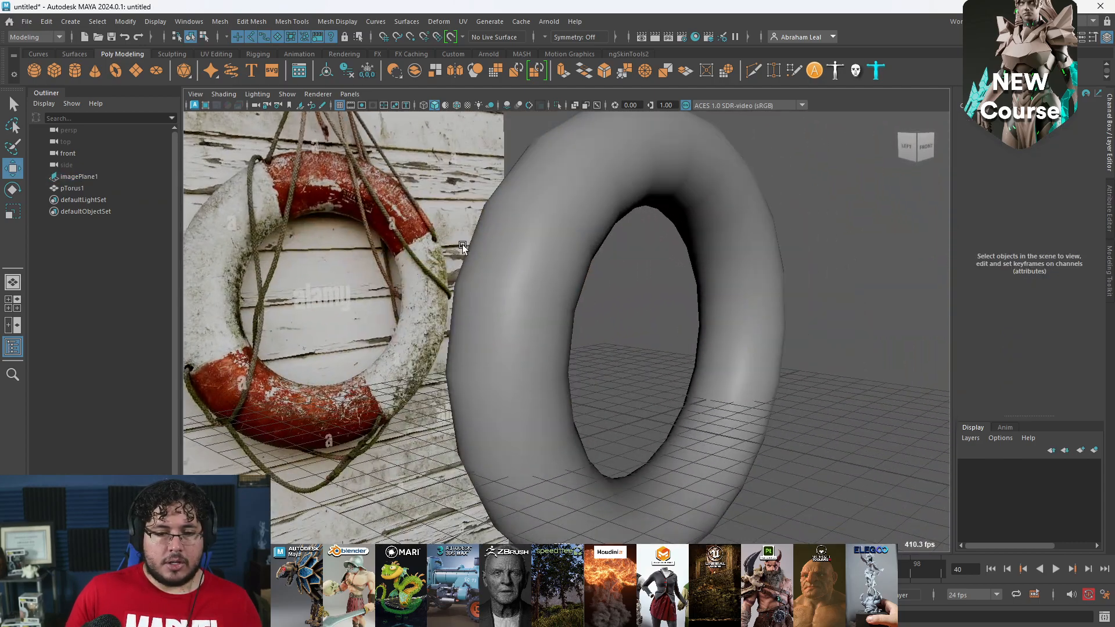
- Flatten the torus front to back by scaling it to about 0.87 on Y
{"action": "left_click", "coordinate": [540, 279]}
{"action": "left_click_drag", "start_coordinate": [540, 278], "coordinate": [632, 266], "text": "alt"}
{"action": "key", "text": "r"}
{"action": "key", "text": "ctrl+z"}
{"action": "left_click_drag", "start_coordinate": [609, 215], "coordinate": [811, 311], "text": "alt"}
{"action": "left_click", "coordinate": [811, 311]}
{"action": "left_click_drag", "start_coordinate": [719, 307], "coordinate": [746, 256], "text": "alt"}
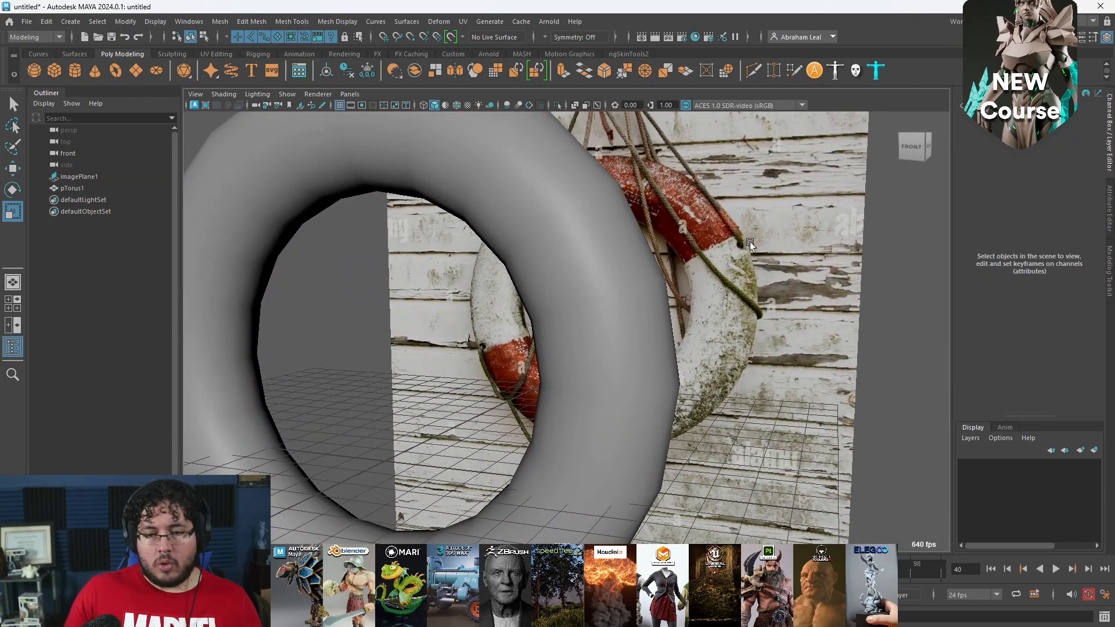
- Examine the flattened torus against the reference image from several angles
{"action": "left_click", "coordinate": [606, 266]}
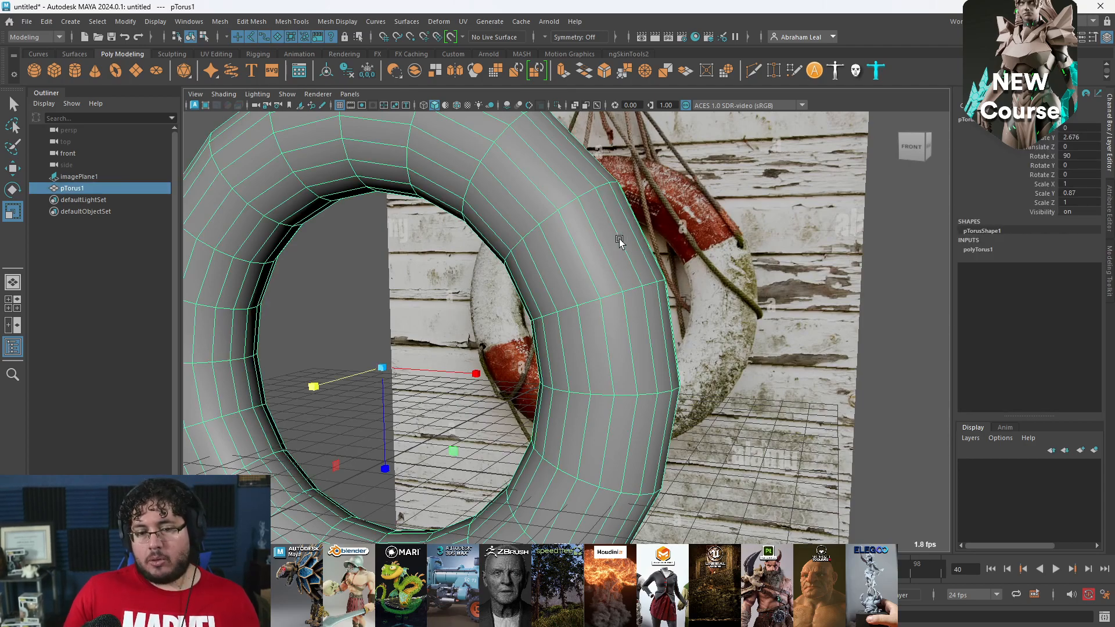
{"action": "left_click_drag", "start_coordinate": [623, 241], "coordinate": [625, 256], "text": "alt"}
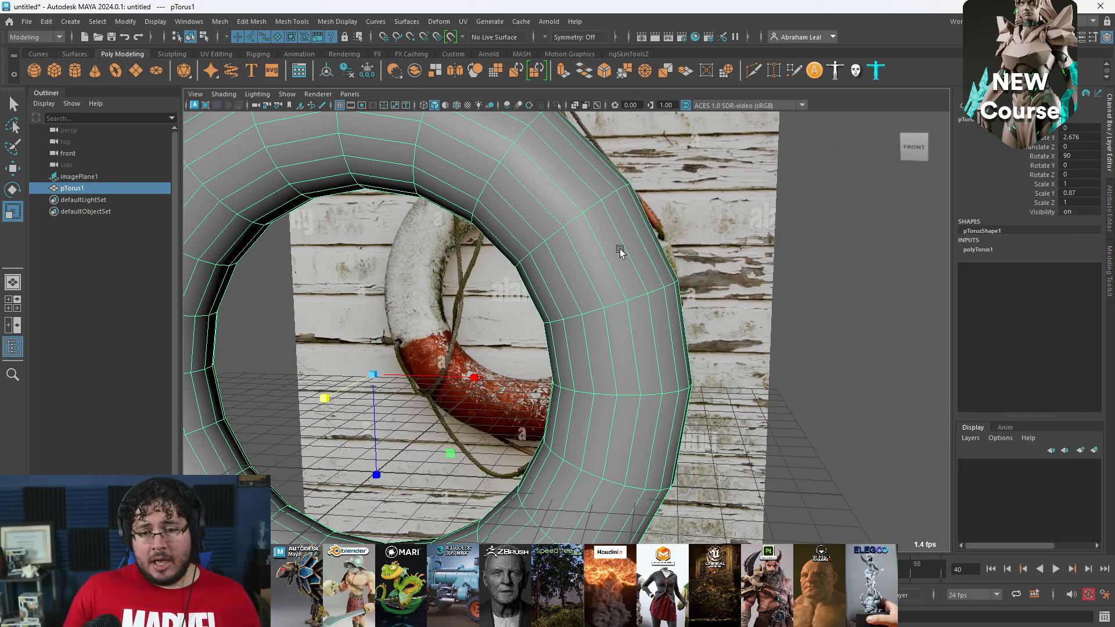
{"action": "scroll", "coordinate": [649, 269], "scroll_direction": "down", "scroll_amount": 5}
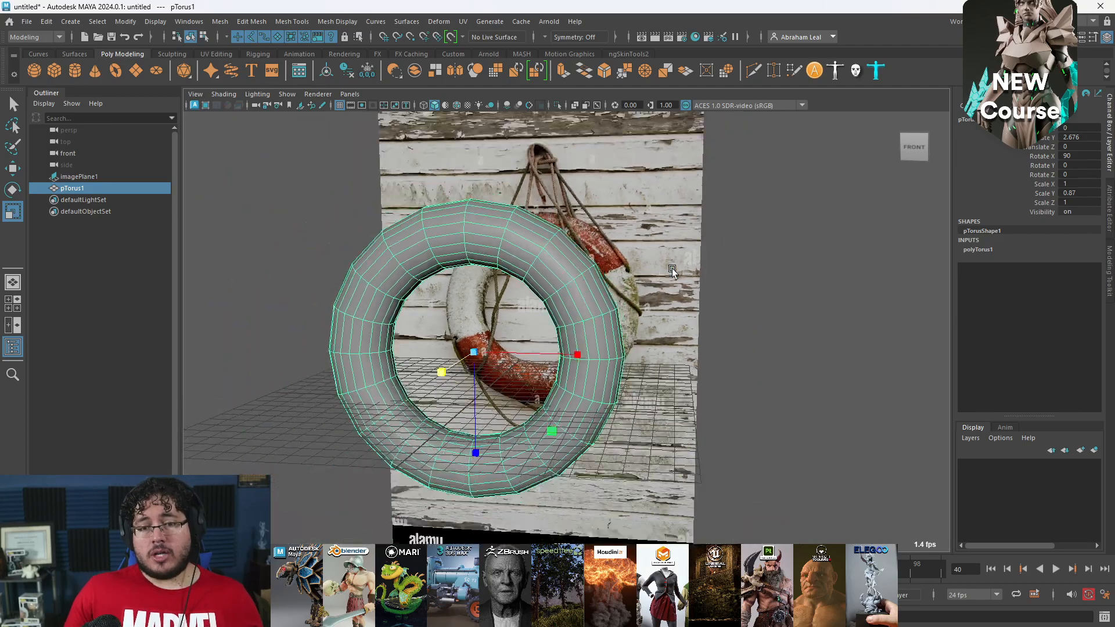
{"action": "scroll", "coordinate": [668, 268], "scroll_direction": "up", "scroll_amount": 3}
{"action": "left_click_drag", "start_coordinate": [602, 262], "coordinate": [591, 306], "text": "alt"}
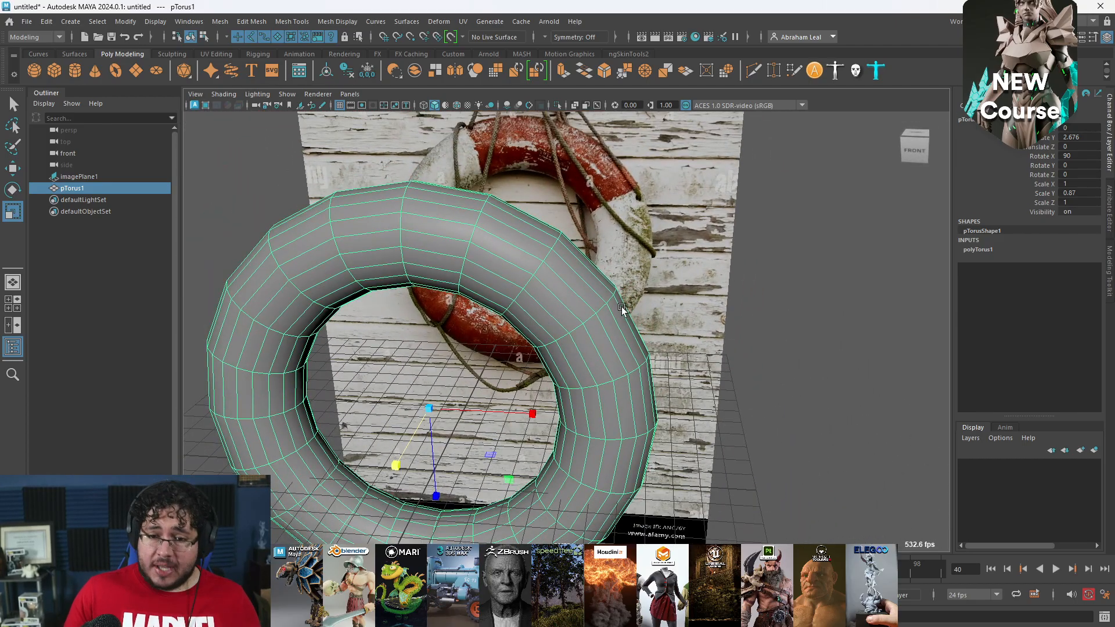
{"action": "left_click_drag", "start_coordinate": [612, 343], "coordinate": [558, 329], "text": "alt"}
- Create a polygon cylinder in the front view and set its axis subdivisions to 8
{"action": "key", "text": "space"}
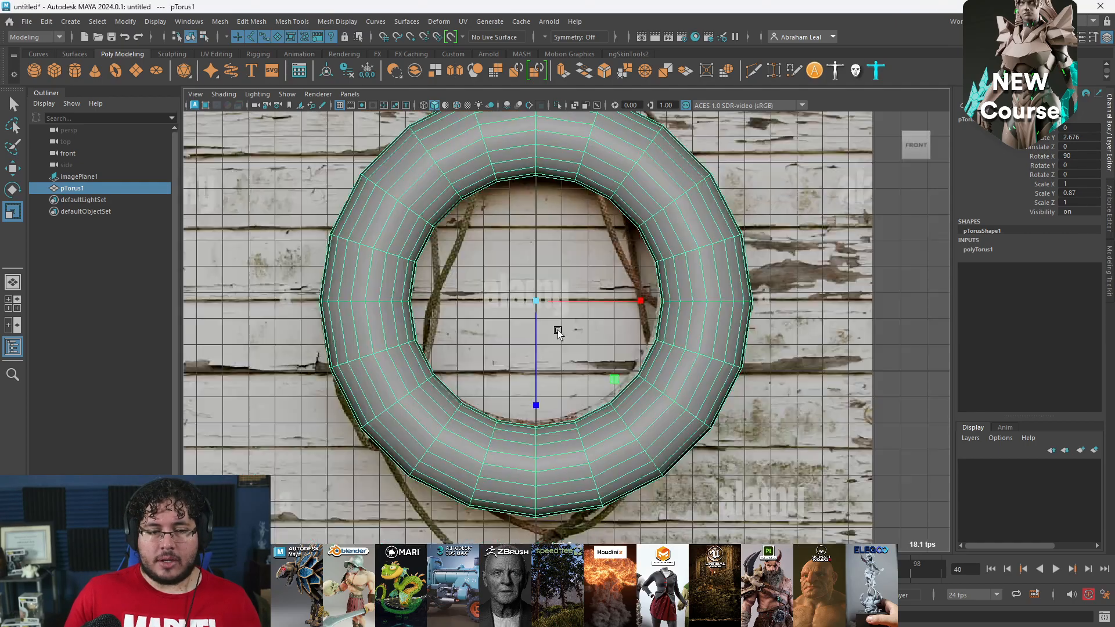
{"action": "scroll", "coordinate": [569, 327], "scroll_direction": "down", "scroll_amount": 5}
{"action": "scroll", "coordinate": [575, 325], "scroll_direction": "up", "scroll_amount": 3}
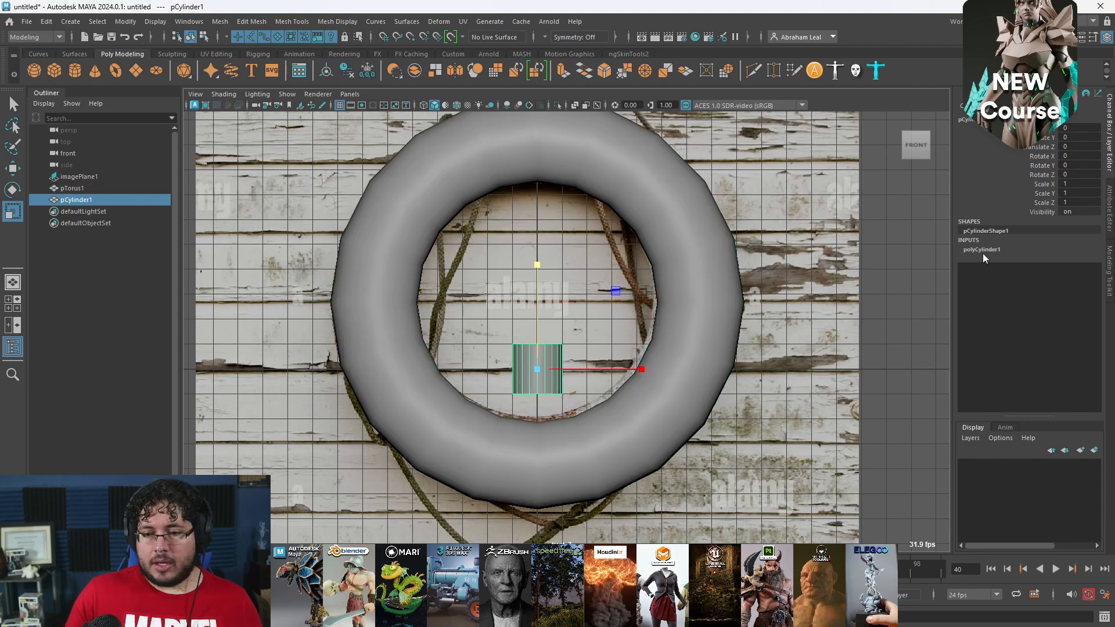
{"action": "left_click", "coordinate": [984, 250]}
{"action": "left_click", "coordinate": [1091, 286]}
{"action": "key", "text": "Return"}
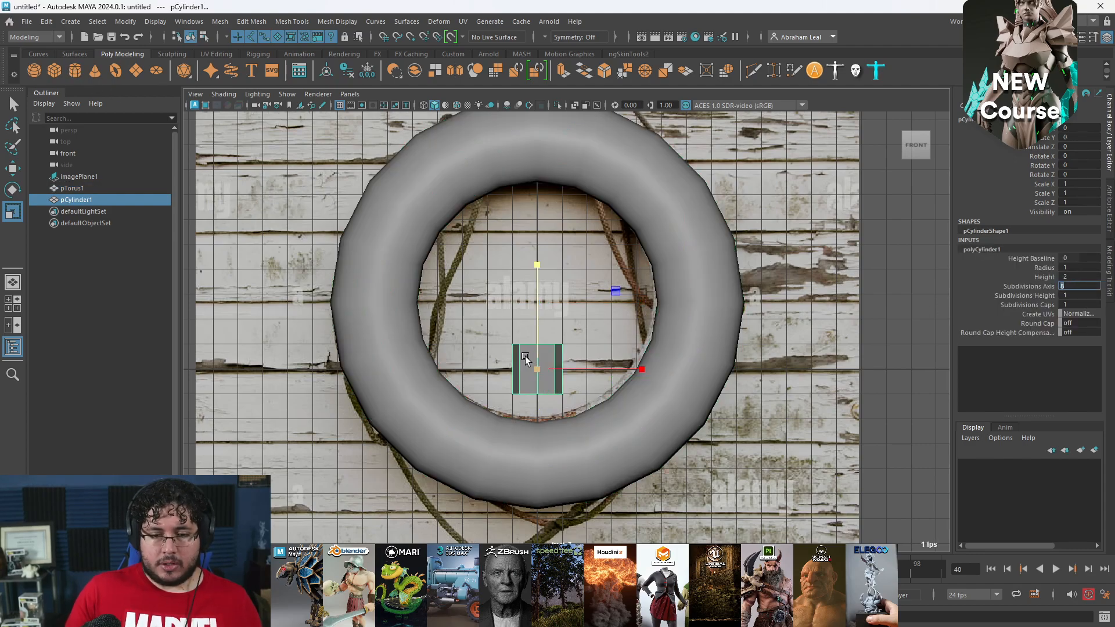
- Scale the cylinder to about 0.59 in width and 1.52 in height, and set its Rotate X to 90
{"action": "left_click_drag", "start_coordinate": [533, 305], "coordinate": [540, 225]}
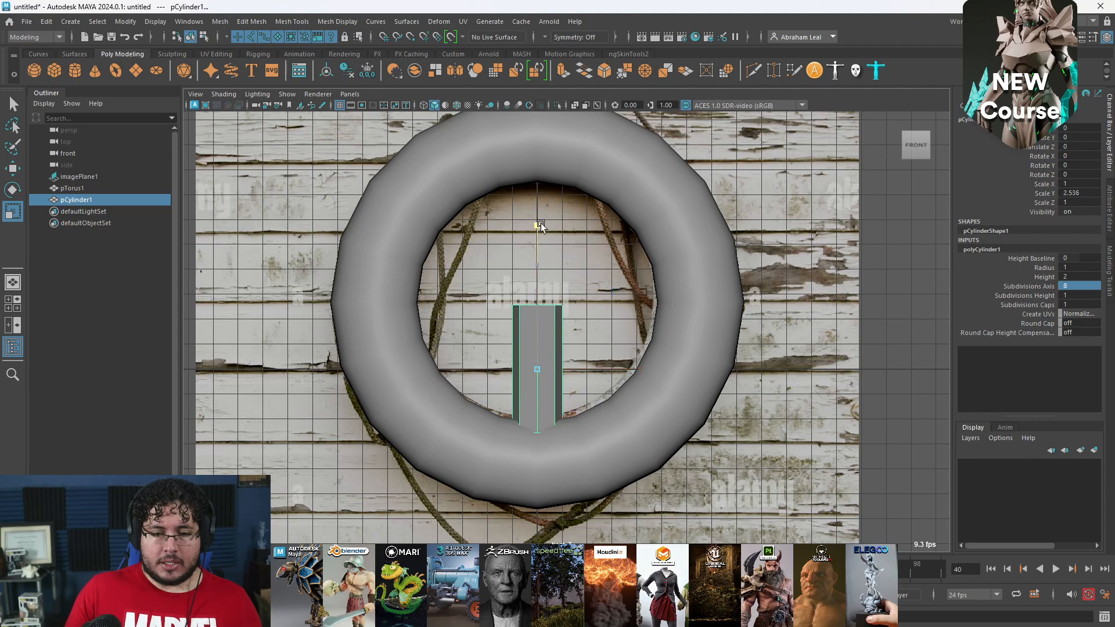
{"action": "left_click_drag", "start_coordinate": [536, 368], "coordinate": [495, 368]}
{"action": "key", "text": "e"}
{"action": "left_click_drag", "start_coordinate": [538, 308], "coordinate": [538, 422]}
{"action": "key", "text": "Return"}
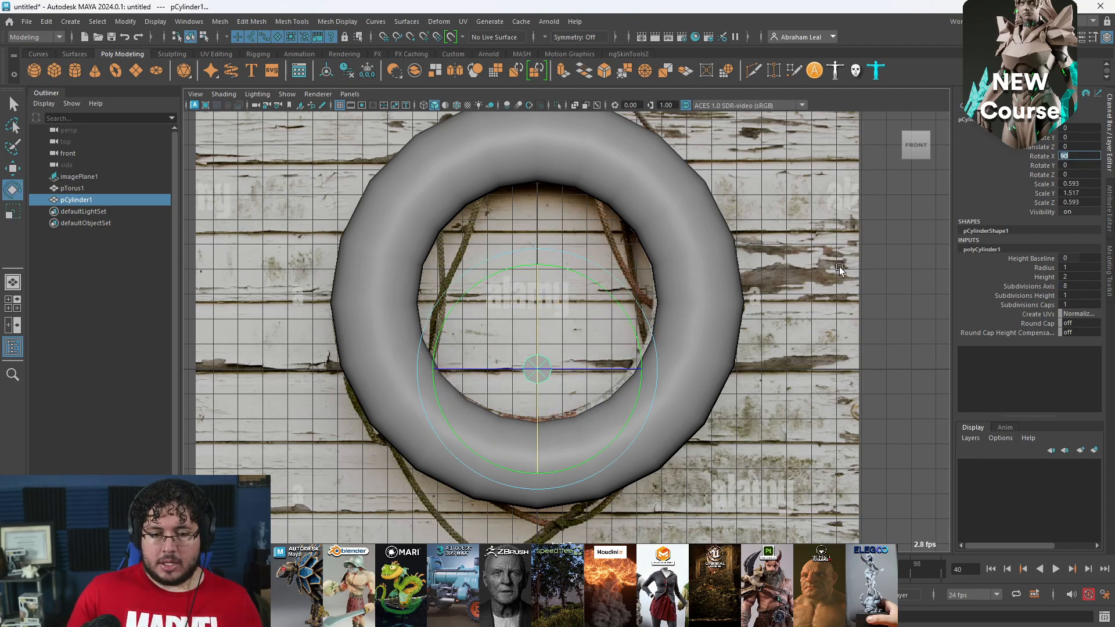
- Return to the front view and display the objects in wireframe over the reference image
{"action": "left_click", "coordinate": [837, 278]}
{"action": "key", "text": "space"}
{"action": "mouse_move", "coordinate": [837, 277]}
{"action": "left_mouse_down"}
{"action": "mouse_move", "coordinate": [752, 304]}
{"action": "mouse_move", "coordinate": [744, 322]}
{"action": "left_mouse_up"}
{"action": "key", "text": "4"}
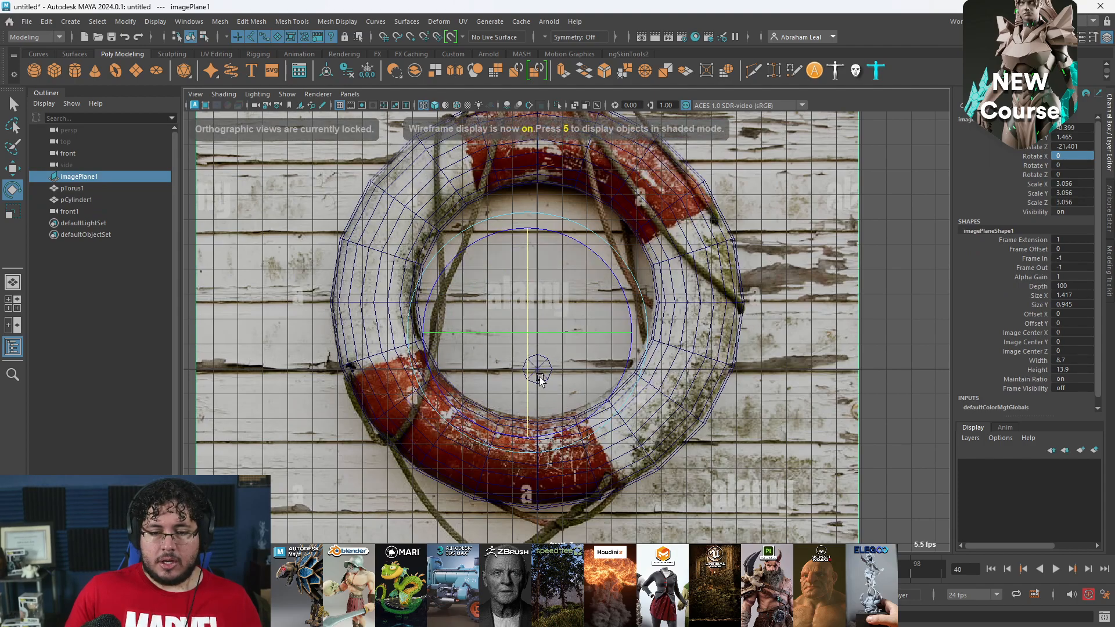
- Move the cylinder to the ring's upper-right rope attachment, about 6.8 on X and 6.1 on Y, and shrink its width to about 0.41
{"action": "left_click", "coordinate": [568, 347]}
{"action": "key", "text": "w"}
{"action": "left_click_drag", "start_coordinate": [567, 346], "coordinate": [676, 220]}
{"action": "key", "text": "r"}
{"action": "key", "text": "w"}
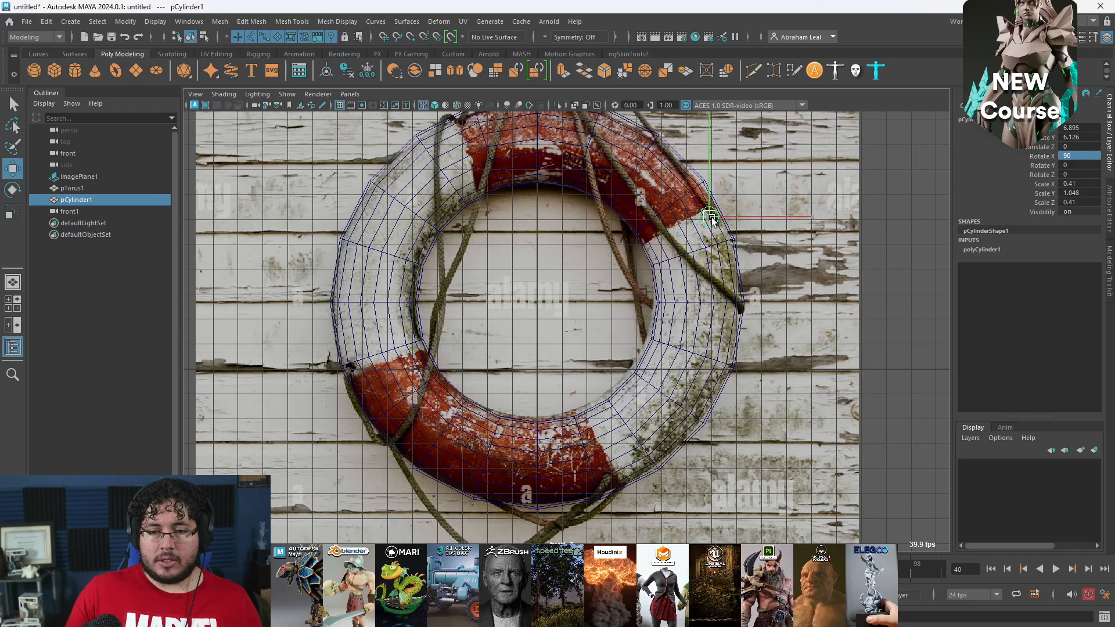
{"action": "scroll", "coordinate": [522, 302], "scroll_direction": "down", "scroll_amount": 1}
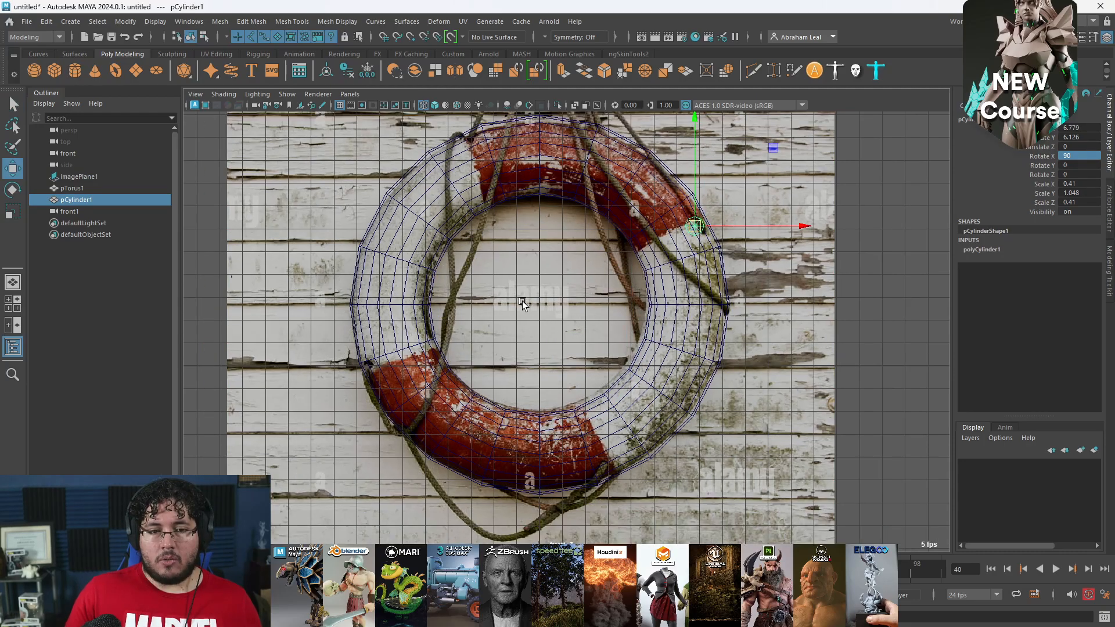
- Move the cylinder's pivot to the centre of the ring, snapped to the grid origin
{"action": "middle_click_drag", "start_coordinate": [523, 302], "coordinate": [510, 328], "text": "alt"}
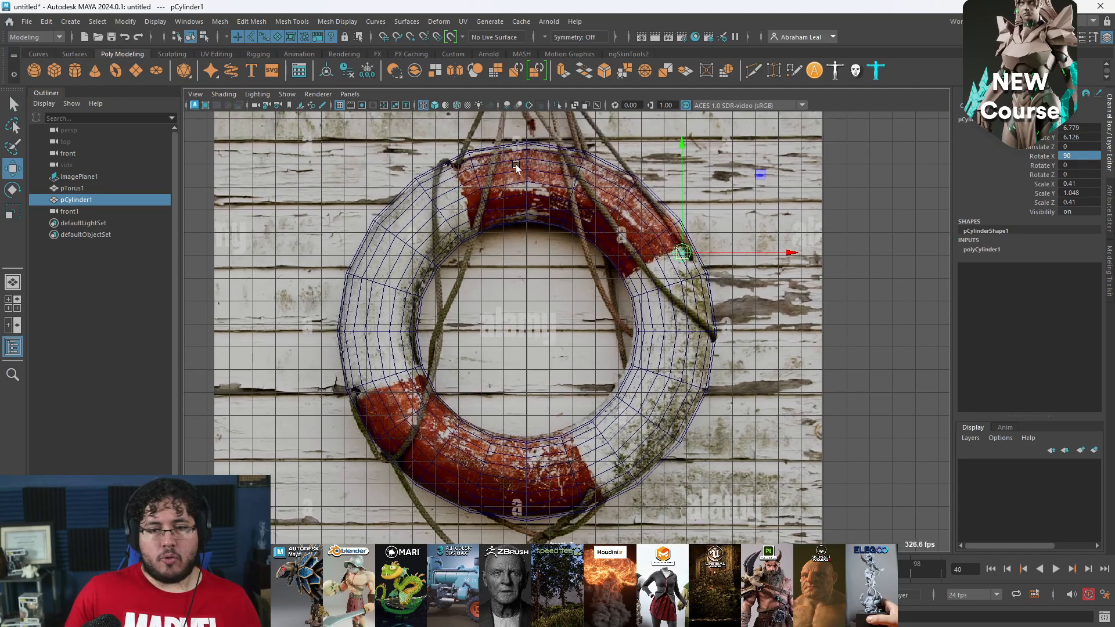
{"action": "left_click", "coordinate": [537, 162]}
{"action": "left_click", "coordinate": [683, 254]}
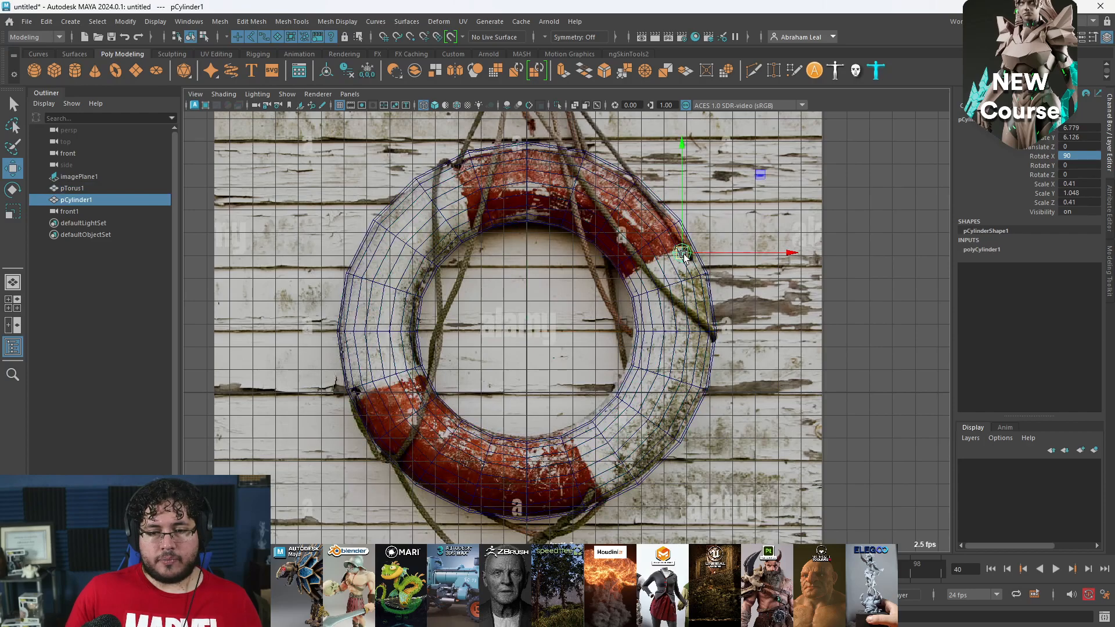
{"action": "key", "text": "d"}
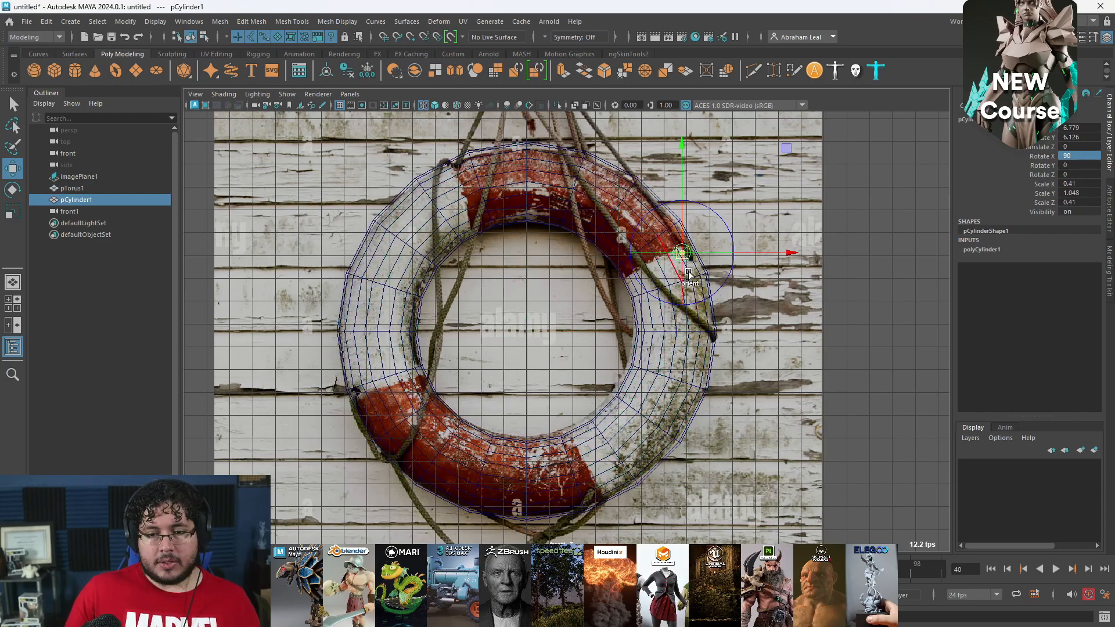
{"action": "key", "text": "x"}
{"action": "mouse_move", "coordinate": [543, 325]}
{"action": "middle_mouse_down"}
{"action": "mouse_move", "coordinate": [523, 337]}
{"action": "mouse_move", "coordinate": [527, 327]}
{"action": "middle_mouse_up"}
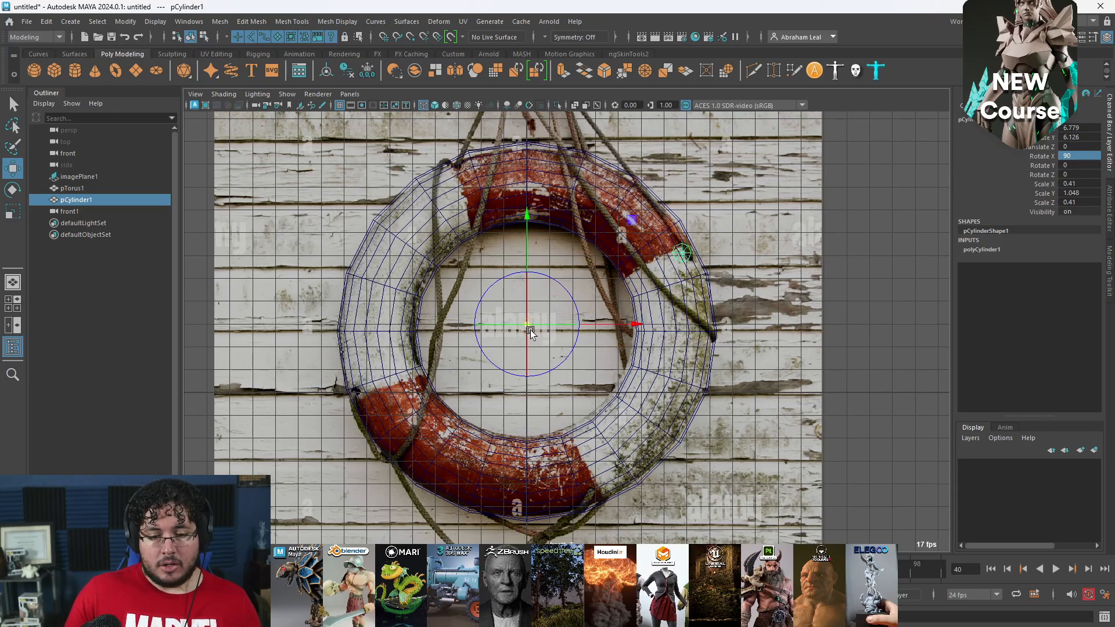
{"action": "scroll", "coordinate": [528, 331], "scroll_direction": "up", "scroll_amount": 2}
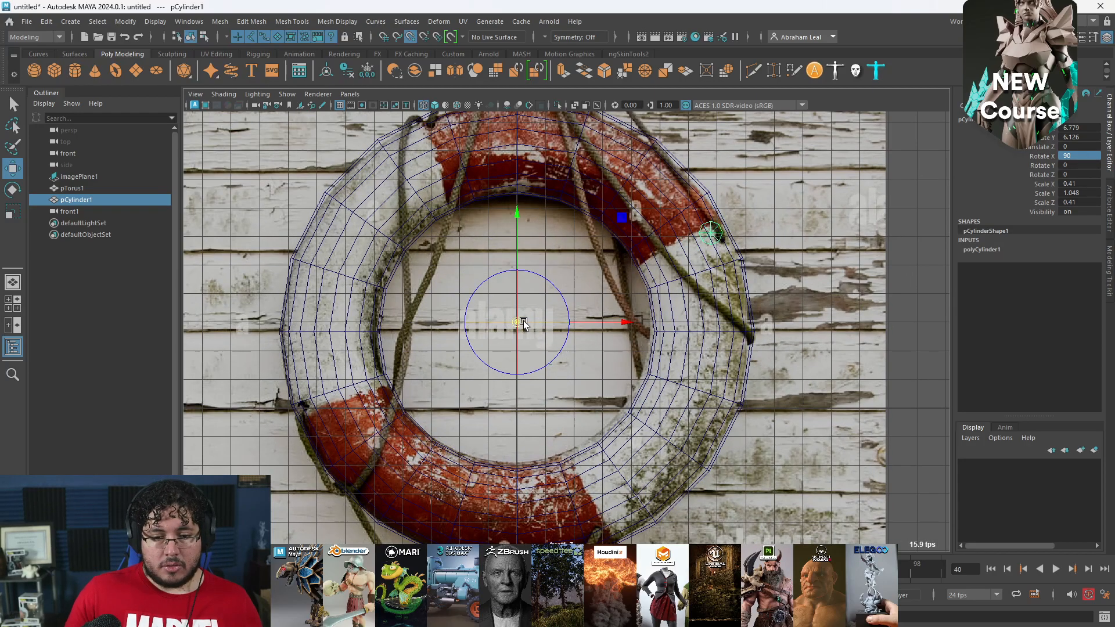
{"action": "left_click_drag", "start_coordinate": [524, 322], "coordinate": [477, 334]}
{"action": "left_click_drag", "start_coordinate": [519, 250], "coordinate": [367, 333]}
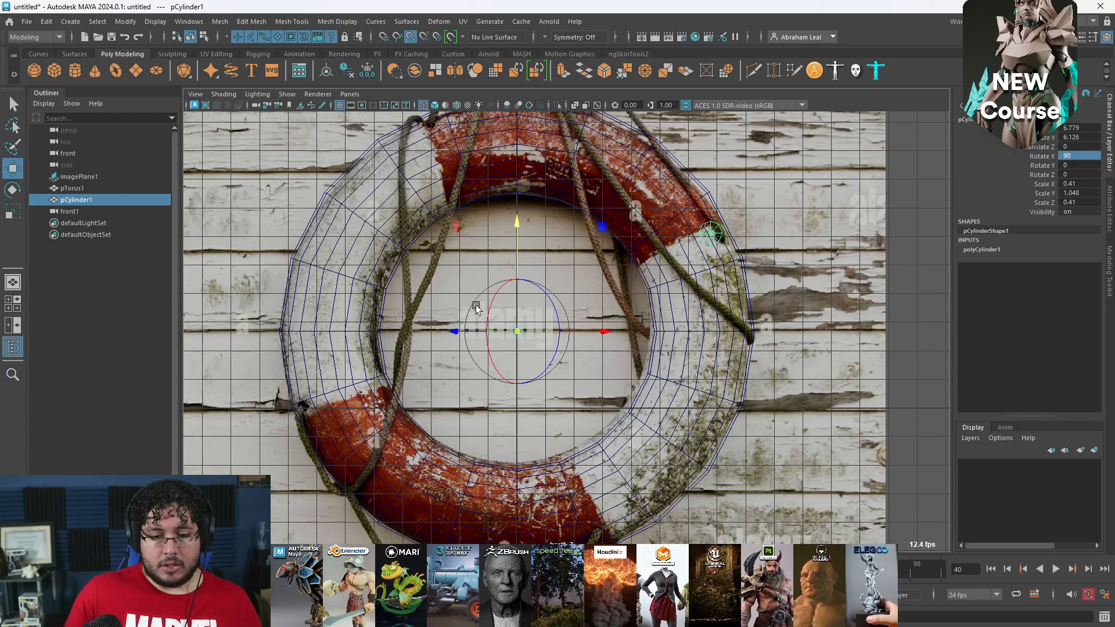
- Duplicate the cylinder and set the copy's Rotate Z to 90, placing it at the ring's upper-left rope attachment
{"action": "key", "text": "ctrl+d"}
{"action": "key", "text": "e"}
{"action": "left_click_drag", "start_coordinate": [593, 269], "coordinate": [602, 241]}
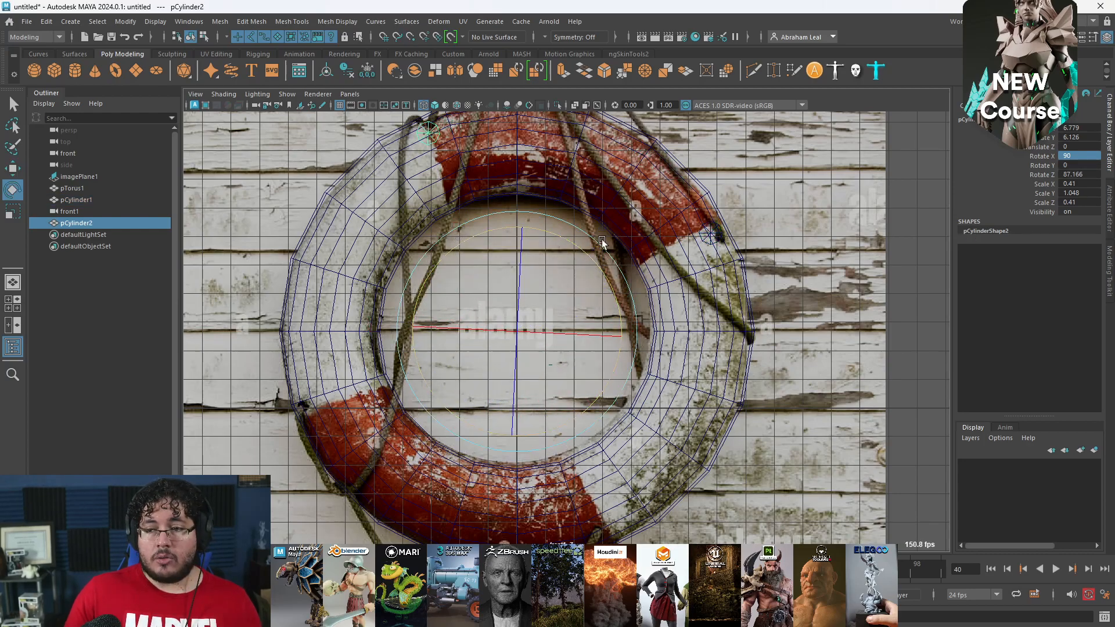
{"action": "left_click", "coordinate": [1078, 174]}
{"action": "type", "text": "90"}
{"action": "key", "text": "Return"}
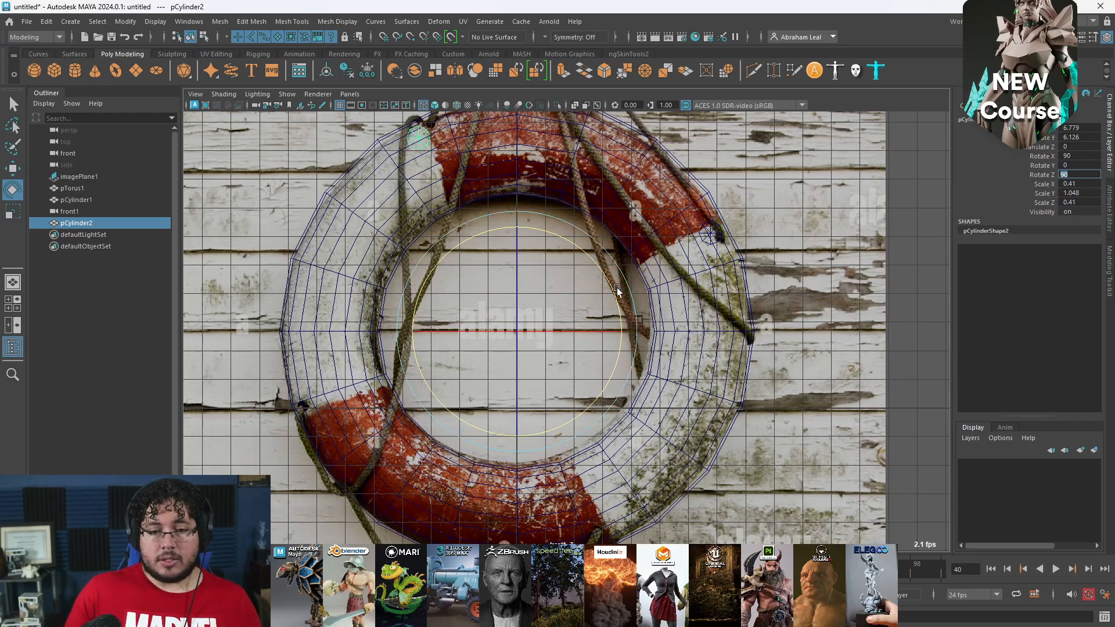
{"action": "left_click", "coordinate": [829, 283]}
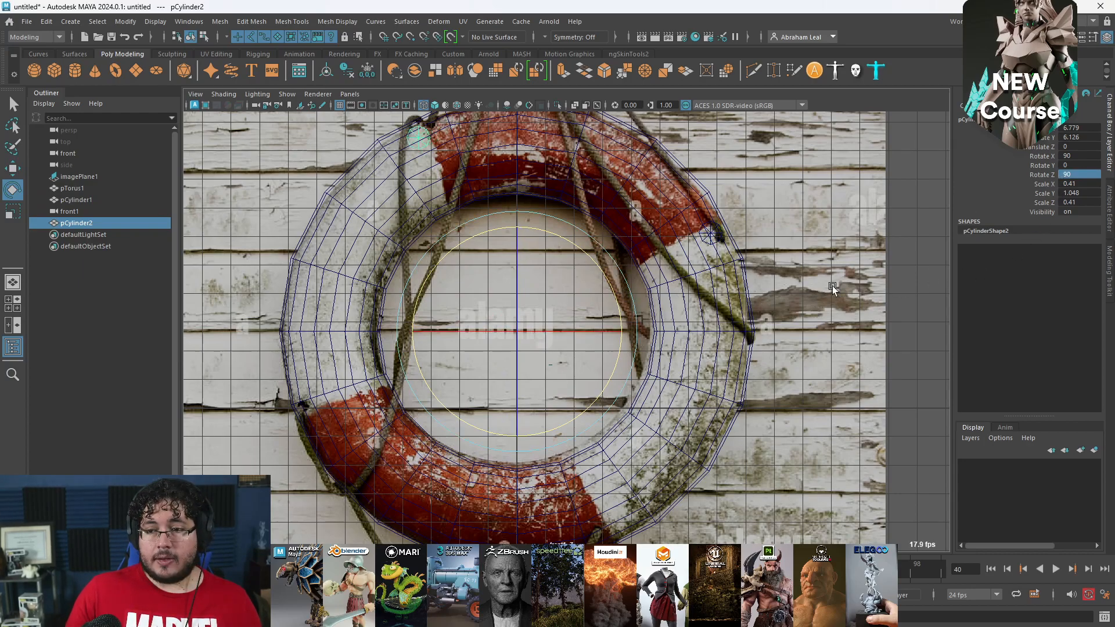
- Duplicate the cylinder twice more, giving the copies Rotate Z values of 180 and 270 for the two lower rope attachments
{"action": "left_click", "coordinate": [423, 142]}
{"action": "key", "text": "ctrl+d"}
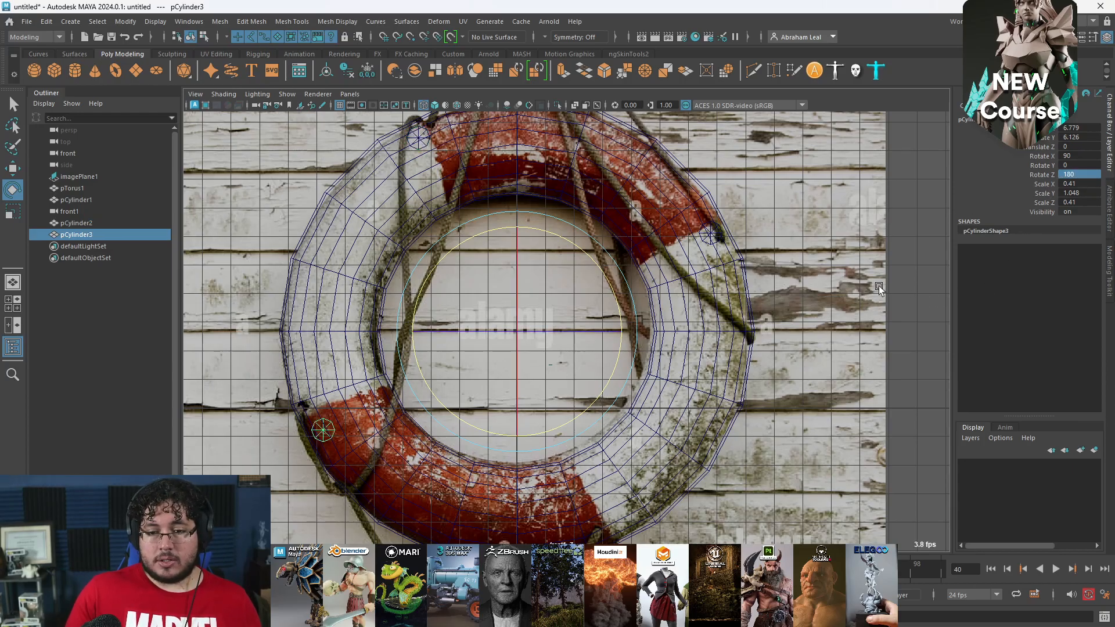
{"action": "key", "text": "Return"}
{"action": "key", "text": "ctrl+d"}
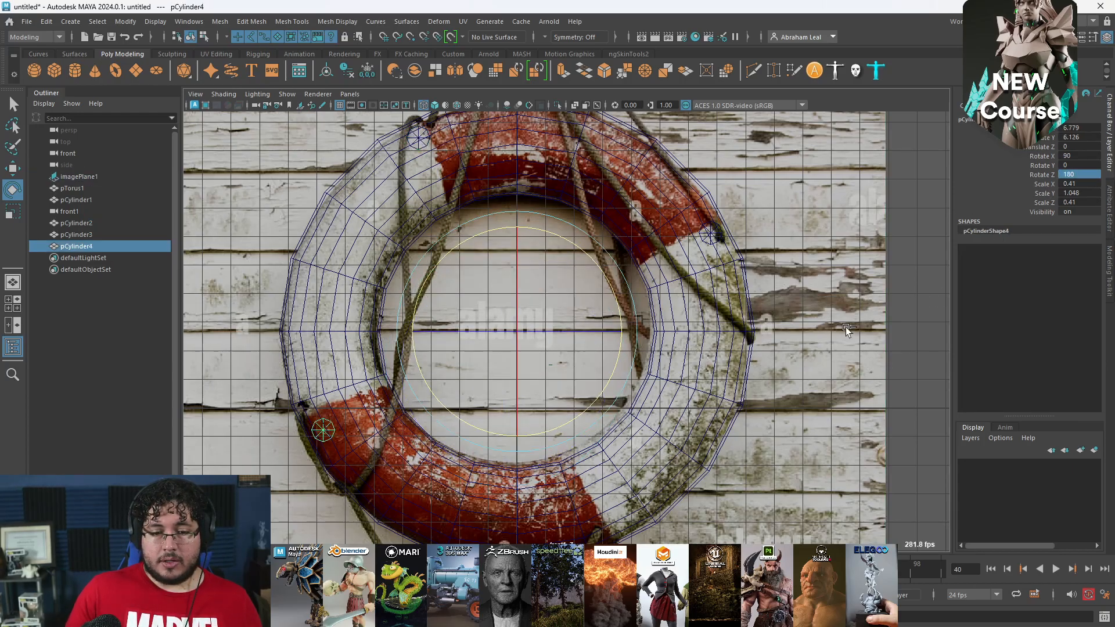
{"action": "type", "text": "270"}
{"action": "key", "text": "Return"}
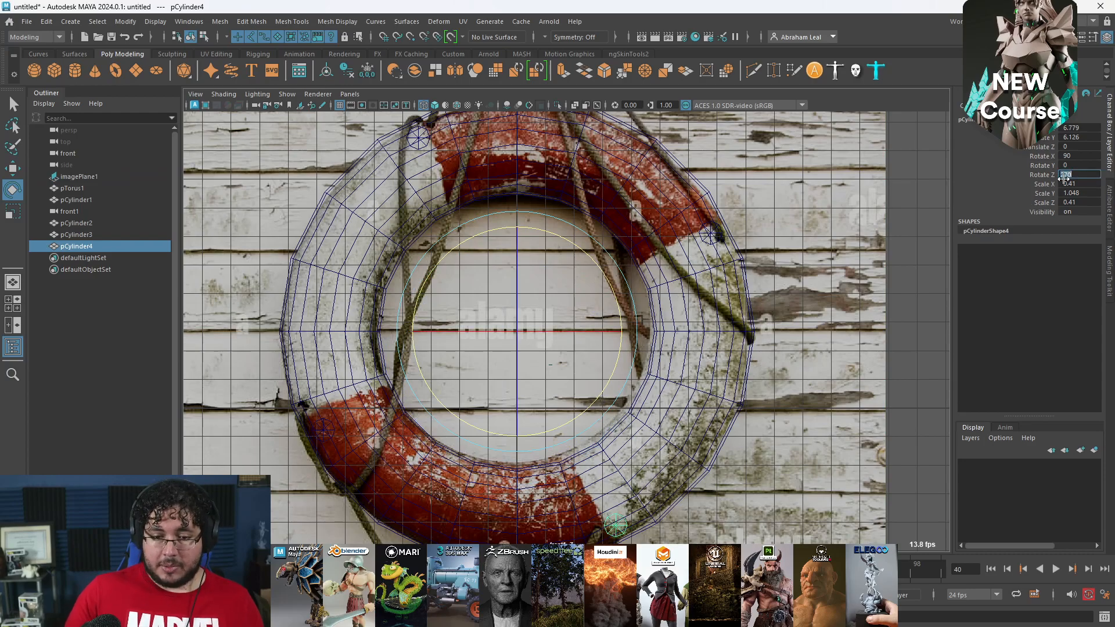
{"action": "left_click", "coordinate": [882, 232]}
- Select all four cylinders and lengthen them through the ring to a Scale Y of about 2.7, working in shaded perspective view
{"action": "left_click", "coordinate": [99, 225]}
{"action": "left_click", "coordinate": [92, 202]}
{"action": "left_click", "coordinate": [93, 220], "text": "ctrl"}
{"action": "left_click", "coordinate": [95, 234], "text": "ctrl"}
{"action": "left_click", "coordinate": [97, 246], "text": "ctrl"}
{"action": "key", "text": "space"}
{"action": "mouse_move", "coordinate": [495, 322]}
{"action": "left_mouse_down"}
{"action": "mouse_move", "coordinate": [495, 273]}
{"action": "mouse_move", "coordinate": [590, 318]}
{"action": "mouse_move", "coordinate": [579, 229]}
{"action": "mouse_move", "coordinate": [581, 273]}
{"action": "left_mouse_up"}
{"action": "key", "text": "5"}
{"action": "key", "text": "r"}
{"action": "left_click_drag", "start_coordinate": [660, 379], "coordinate": [588, 387]}
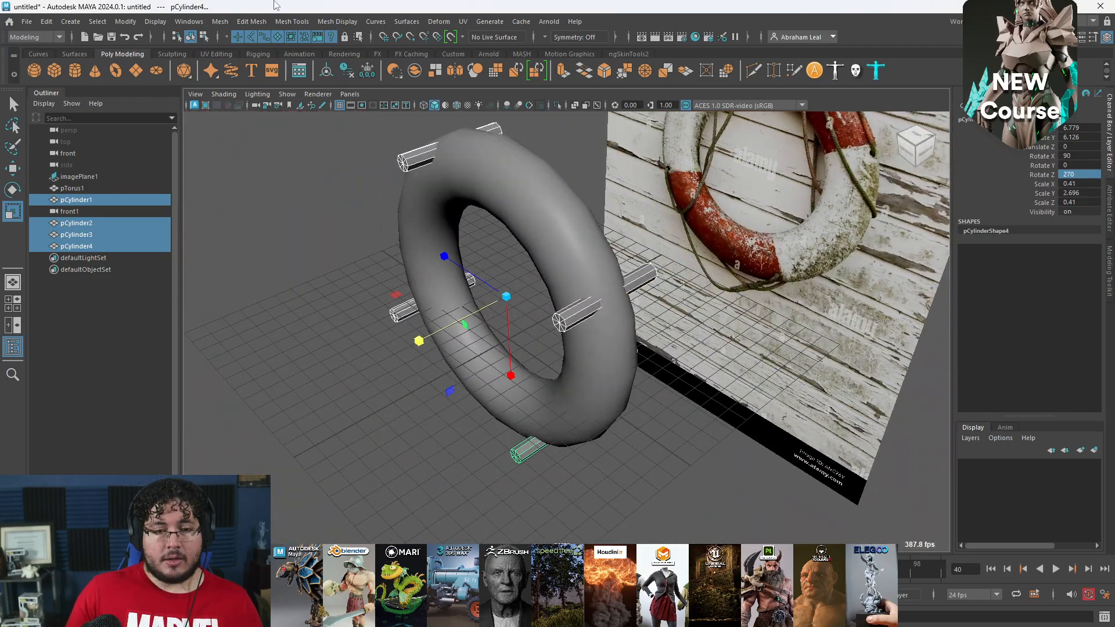
- Combine the four cylinders into one mesh and add the ring to the selection
{"action": "left_click", "coordinate": [414, 70]}
{"action": "left_click_drag", "start_coordinate": [569, 174], "coordinate": [589, 190], "text": "alt"}
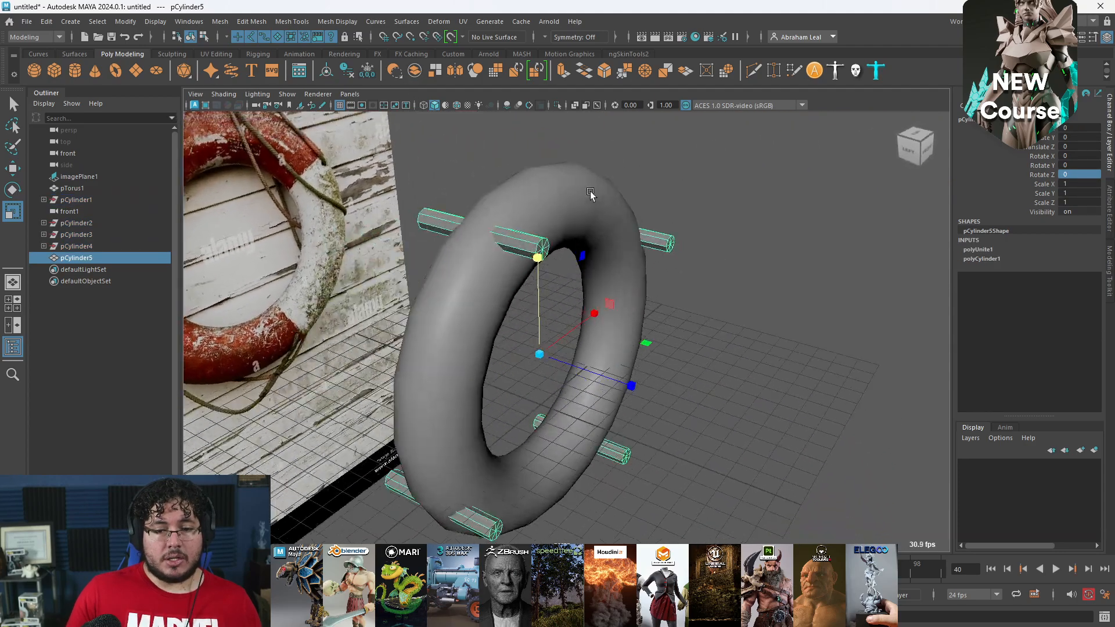
{"action": "left_click", "coordinate": [561, 216]}
{"action": "left_click", "coordinate": [519, 242], "text": "shift"}
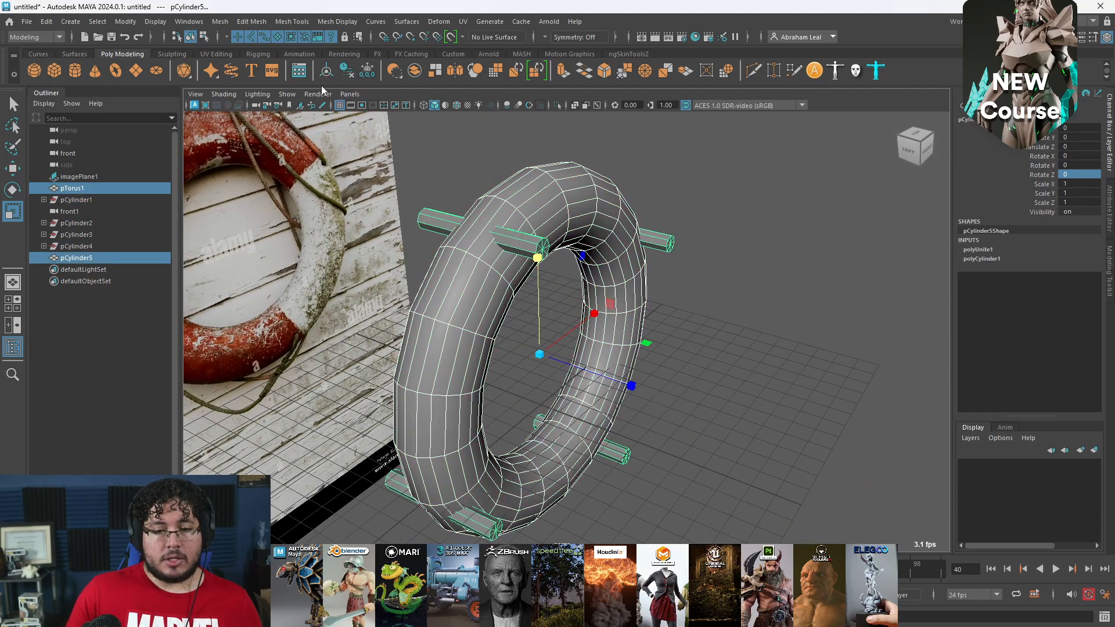
- Try a Difference (B-A) Boolean between the ring and the combined cylinders, and check the display options of its operands
{"action": "right_click", "coordinate": [393, 70]}
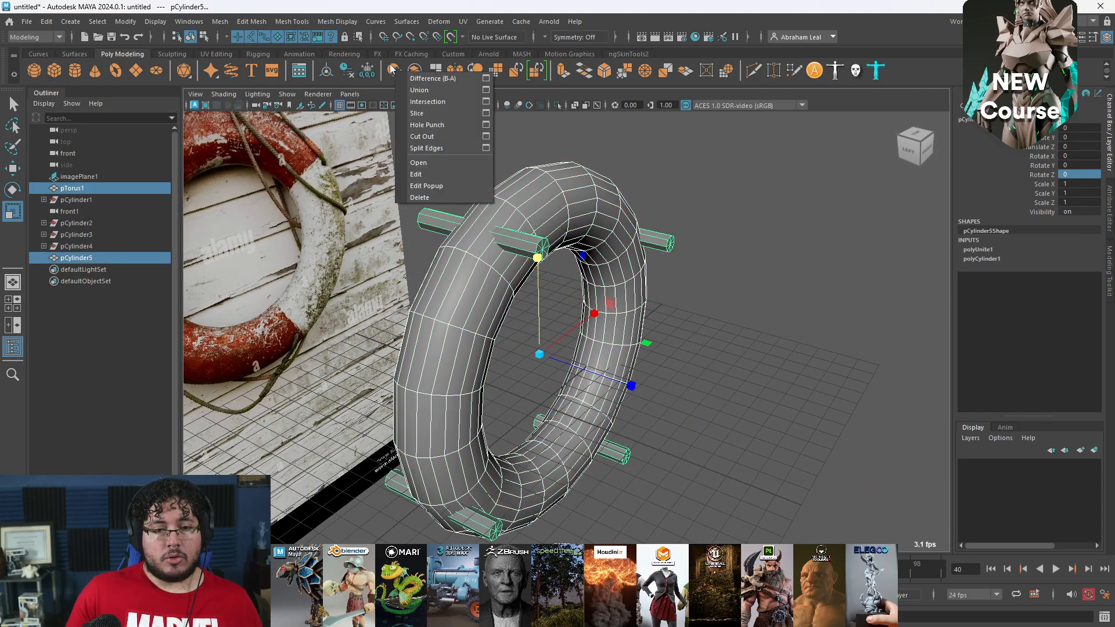
{"action": "left_click", "coordinate": [427, 80]}
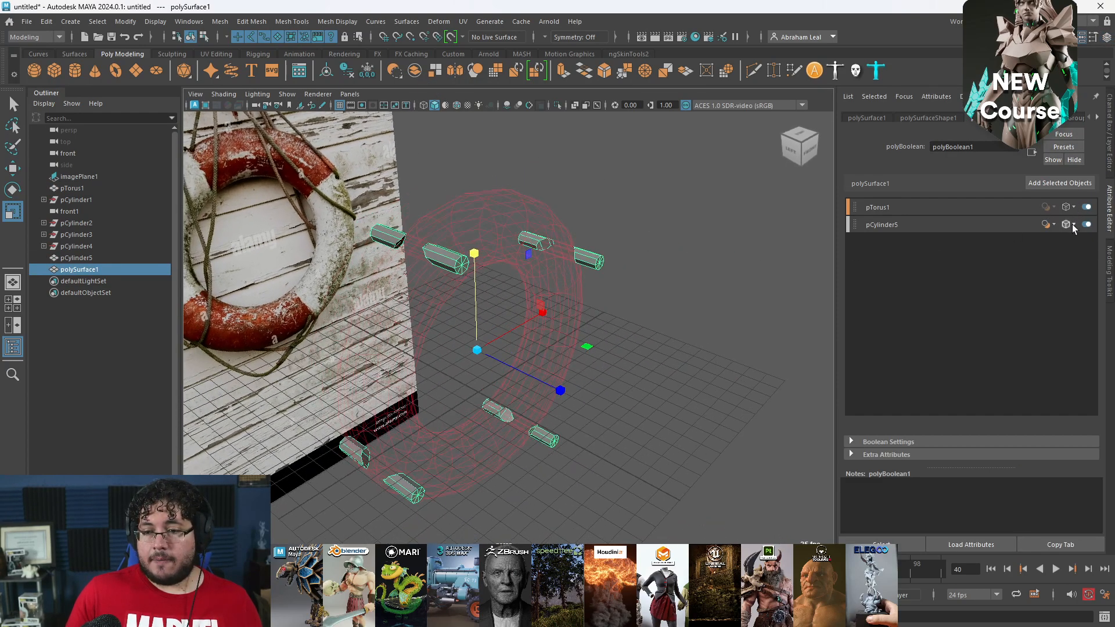
{"action": "left_click", "coordinate": [1072, 225]}
{"action": "left_click", "coordinate": [1072, 208]}
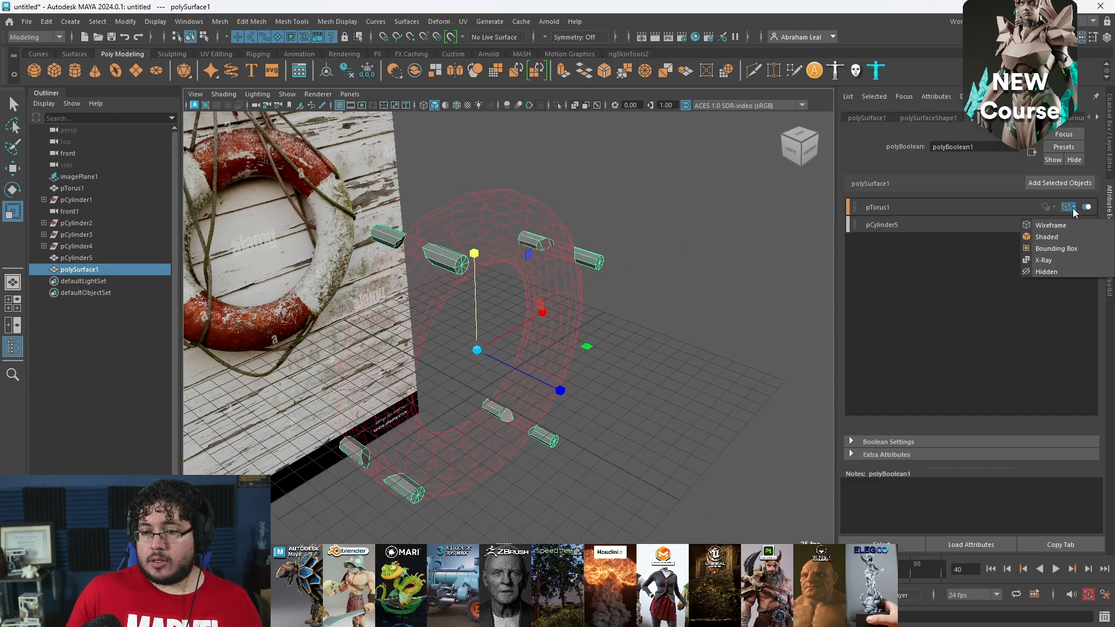
{"action": "left_click", "coordinate": [877, 283]}
{"action": "left_click", "coordinate": [898, 227]}
{"action": "left_click", "coordinate": [915, 209]}
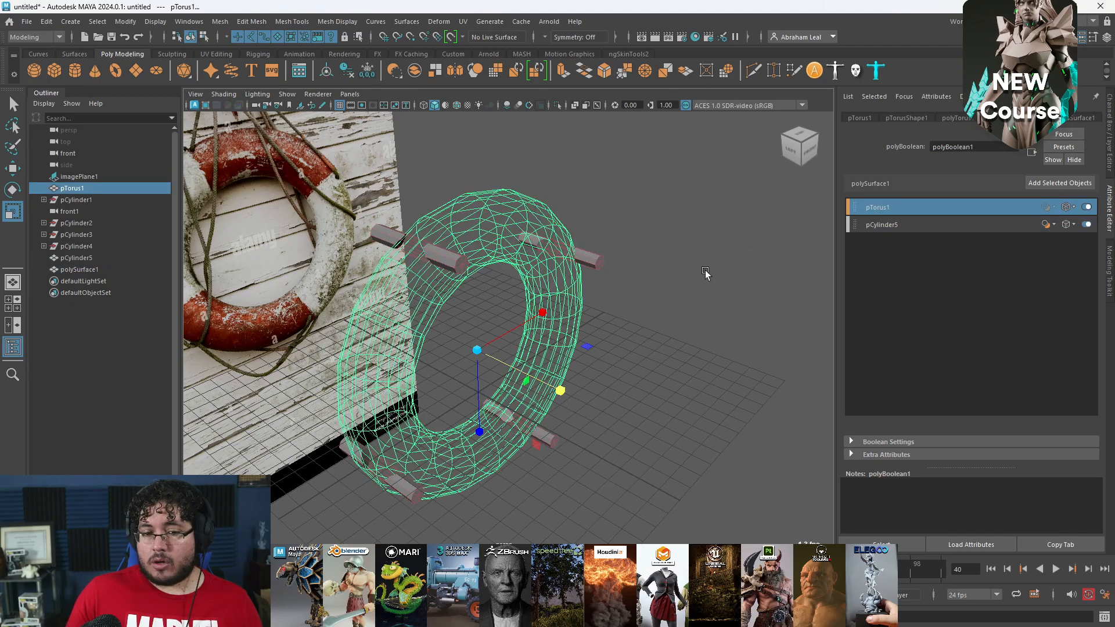
{"action": "key", "text": "ctrl+z"}
- Subtract the combined cylinders from the ring with a Boolean Difference to cut the rope holes
{"action": "left_click", "coordinate": [397, 69]}
{"action": "key", "text": "ctrl+z"}
{"action": "left_click", "coordinate": [401, 77]}
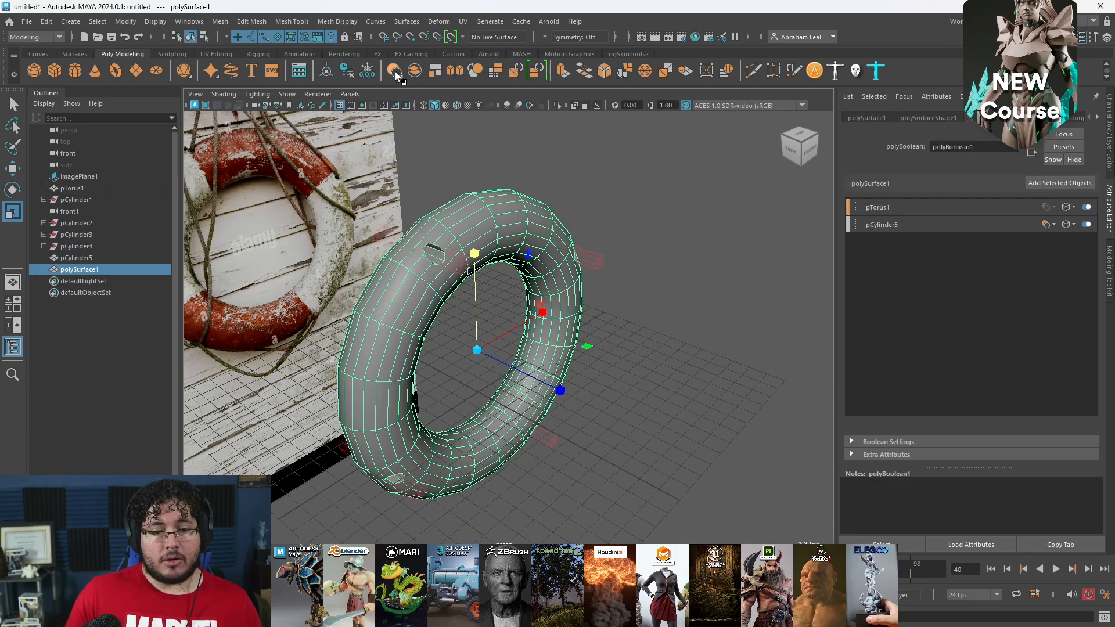
- Delete the construction history of the cut ring
{"action": "left_click", "coordinate": [664, 212]}
{"action": "left_click_drag", "start_coordinate": [664, 212], "coordinate": [552, 201], "text": "alt"}
{"action": "right_click_drag", "start_coordinate": [552, 200], "coordinate": [670, 247], "text": "alt"}
{"action": "left_click_drag", "start_coordinate": [670, 246], "coordinate": [552, 244], "text": "alt"}
{"action": "right_click_drag", "start_coordinate": [552, 244], "coordinate": [574, 277], "text": "alt"}
{"action": "left_click_drag", "start_coordinate": [574, 278], "coordinate": [625, 284], "text": "alt"}
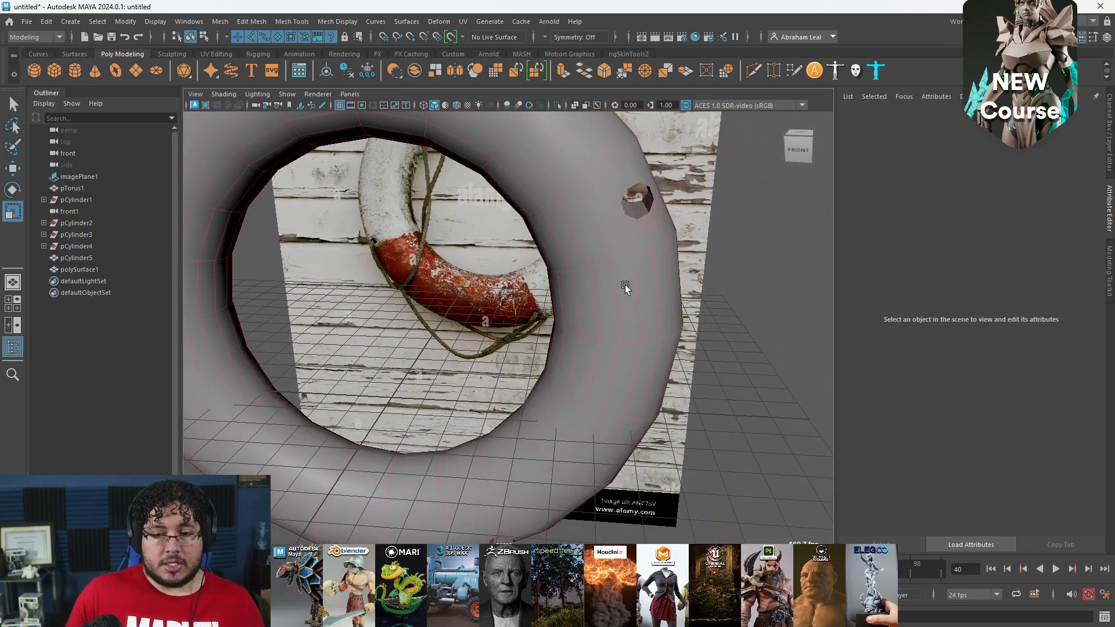
{"action": "left_click", "coordinate": [625, 285]}
{"action": "left_click", "coordinate": [344, 75]}
- Preview the ring smoothed and examine how the surface deforms around the rope holes
{"action": "right_click_drag", "start_coordinate": [633, 243], "coordinate": [552, 232], "text": "alt"}
{"action": "left_click_drag", "start_coordinate": [552, 232], "coordinate": [516, 292], "text": "alt"}
{"action": "left_click", "coordinate": [677, 288]}
{"action": "right_click_drag", "start_coordinate": [517, 292], "coordinate": [550, 271], "text": "alt"}
{"action": "left_click", "coordinate": [550, 271]}
{"action": "middle_click_drag", "start_coordinate": [550, 271], "coordinate": [513, 299], "text": "alt"}
{"action": "right_click_drag", "start_coordinate": [513, 299], "coordinate": [581, 313], "text": "alt"}
{"action": "left_click_drag", "start_coordinate": [581, 314], "coordinate": [519, 343], "text": "alt"}
{"action": "key", "text": "3"}
{"action": "scroll", "coordinate": [551, 390], "scroll_direction": "down", "scroll_amount": 3}
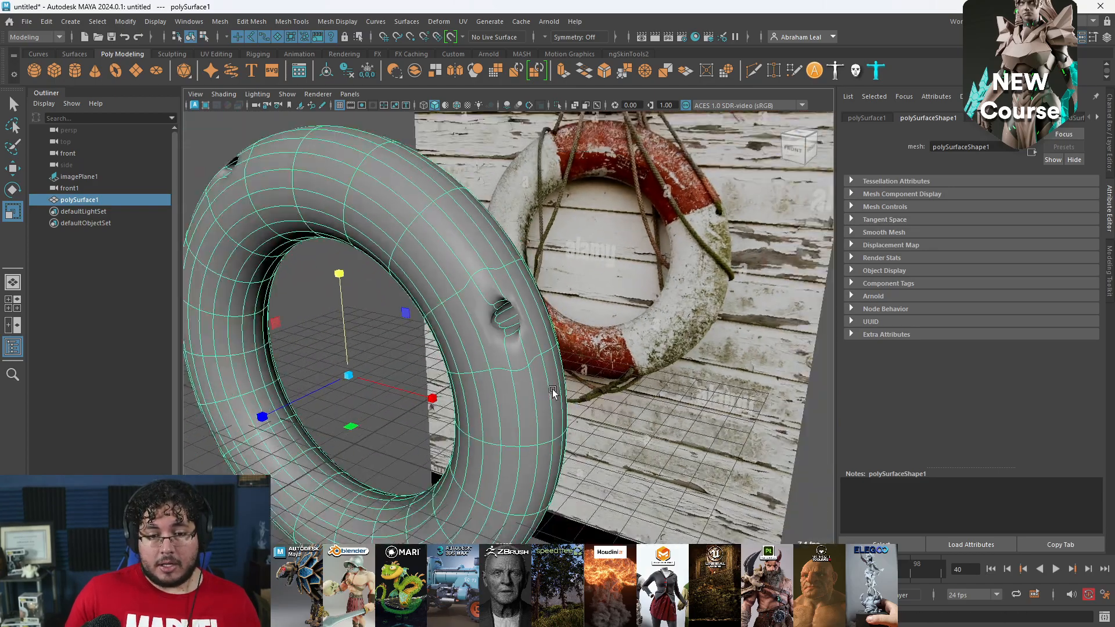
{"action": "left_click_drag", "start_coordinate": [552, 389], "coordinate": [625, 350], "text": "alt"}
{"action": "left_click", "coordinate": [666, 341]}
{"action": "left_click", "coordinate": [544, 349]}
{"action": "left_click_drag", "start_coordinate": [542, 349], "coordinate": [593, 337], "text": "alt"}
- Return the ring to its unsmoothed display and examine the edge flow around the rope holes
{"action": "key", "text": "1"}
{"action": "right_click_drag", "start_coordinate": [524, 318], "coordinate": [610, 298], "text": "alt"}
{"action": "middle_click_drag", "start_coordinate": [610, 299], "coordinate": [515, 340], "text": "alt"}
{"action": "left_click_drag", "start_coordinate": [515, 339], "coordinate": [459, 317], "text": "alt"}
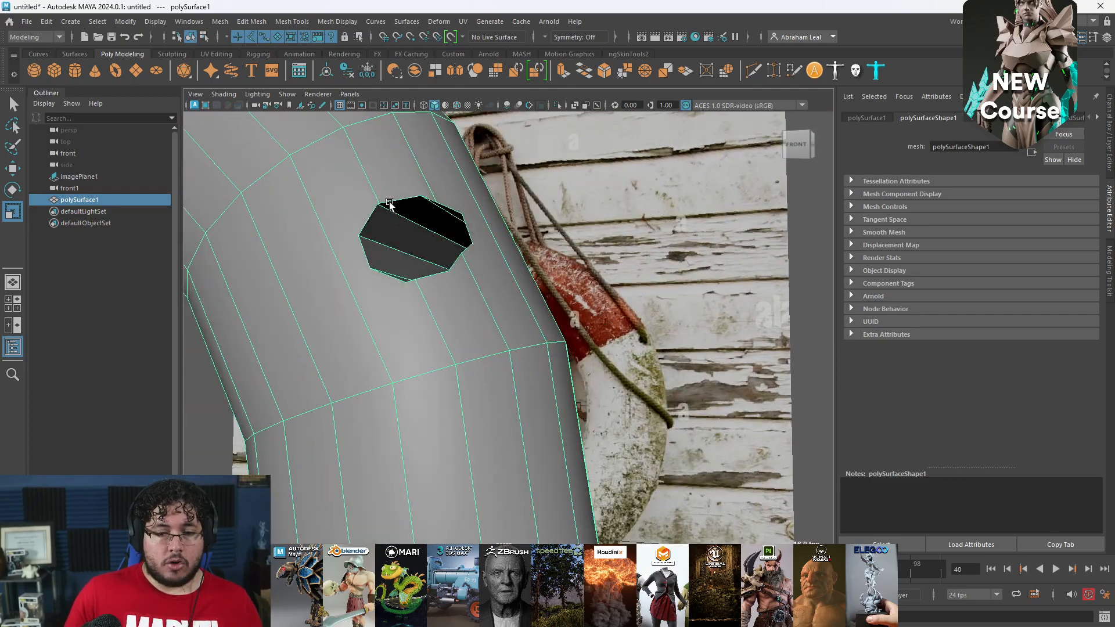
{"action": "key", "text": "F10"}
{"action": "right_click_drag", "start_coordinate": [433, 222], "coordinate": [461, 259], "text": "alt"}
{"action": "scroll", "coordinate": [461, 259], "scroll_direction": "down", "scroll_amount": 3}
{"action": "left_click_drag", "start_coordinate": [460, 259], "coordinate": [609, 284], "text": "alt"}
{"action": "left_click", "coordinate": [610, 284]}
{"action": "left_click", "coordinate": [517, 305]}
{"action": "left_click_drag", "start_coordinate": [517, 305], "coordinate": [544, 219], "text": "alt"}
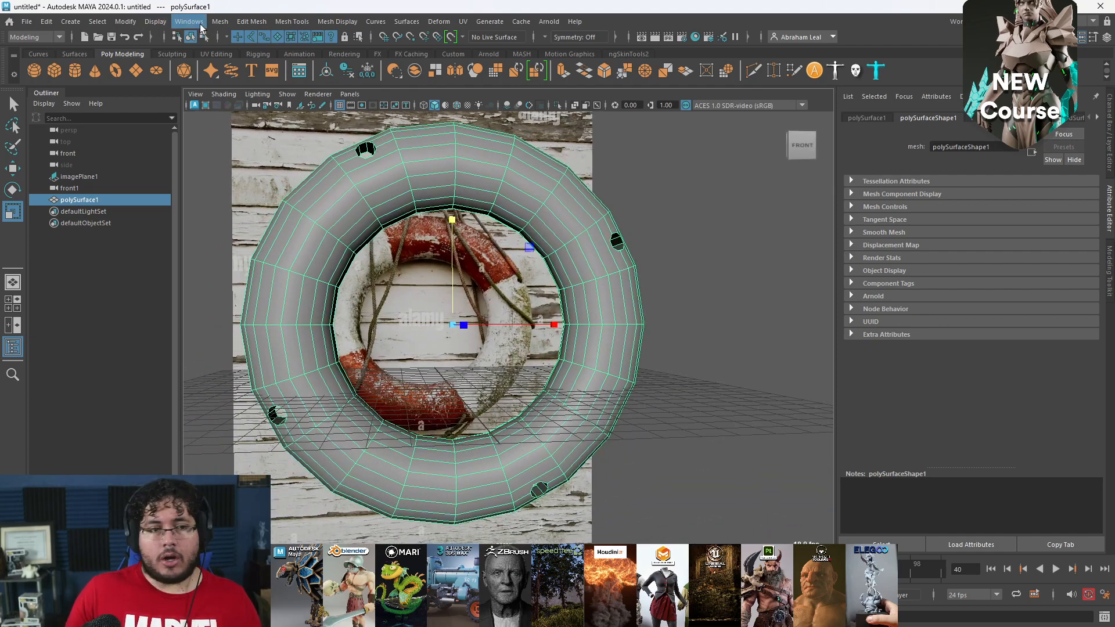
- Open the Retopologize options for the ring and place the dialog clear of the model
{"action": "left_click", "coordinate": [201, 24]}
{"action": "mouse_move", "coordinate": [218, 21]}
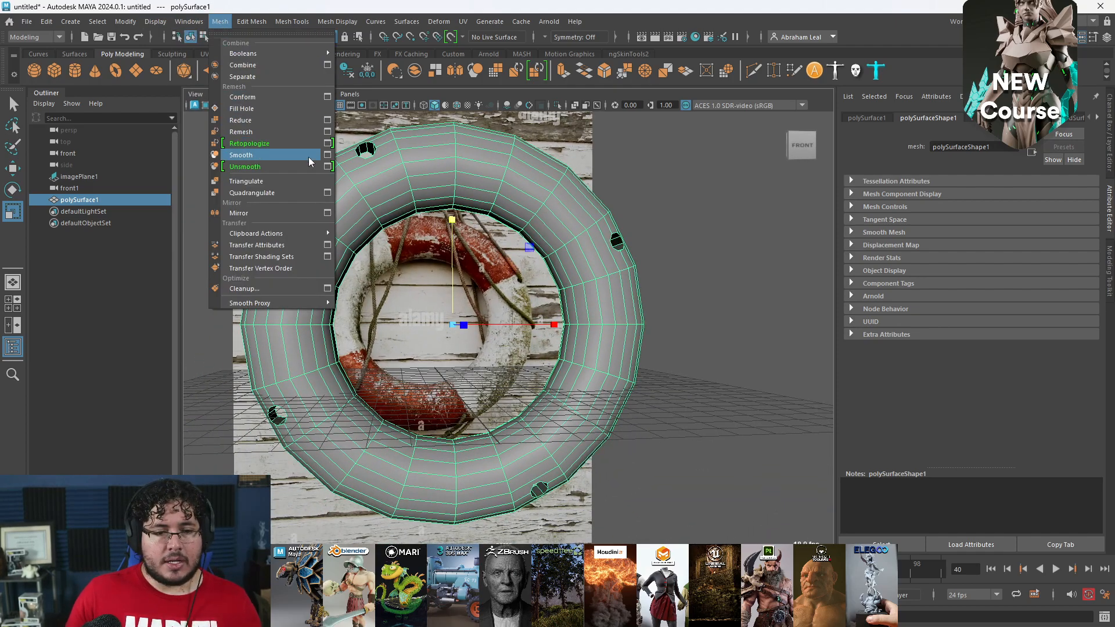
{"action": "left_click", "coordinate": [328, 145]}
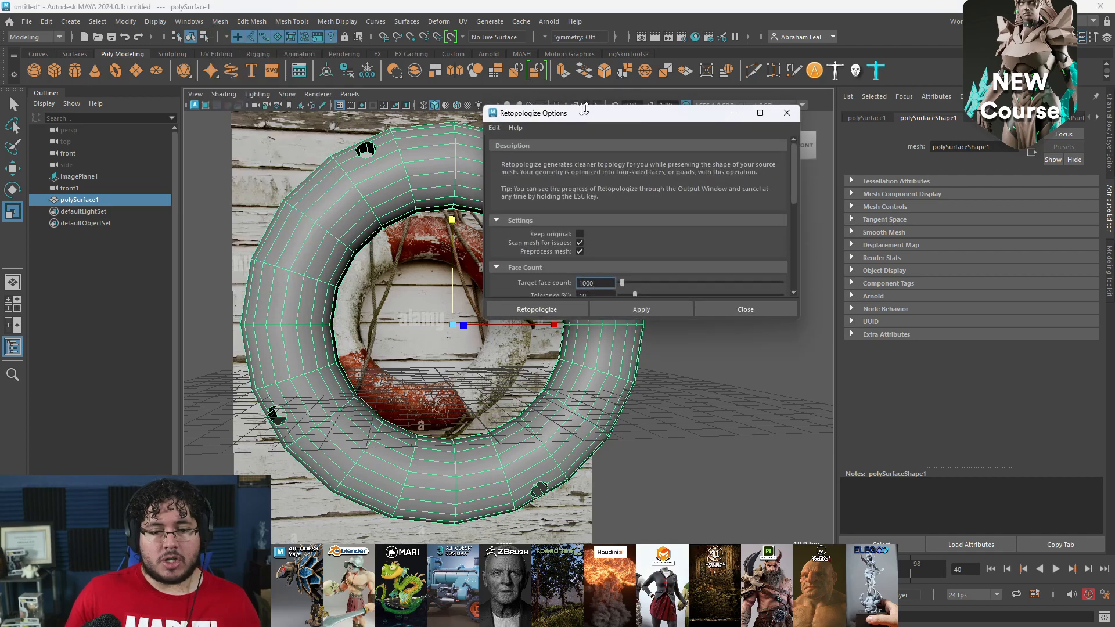
{"action": "left_click_drag", "start_coordinate": [606, 50], "coordinate": [172, 102]}
{"action": "middle_click_drag", "start_coordinate": [387, 177], "coordinate": [486, 230], "text": "alt"}
{"action": "left_click_drag", "start_coordinate": [257, 101], "coordinate": [213, 246]}
- Turn on the Poly Count heads-up display in the viewport
{"action": "left_click", "coordinate": [189, 22]}
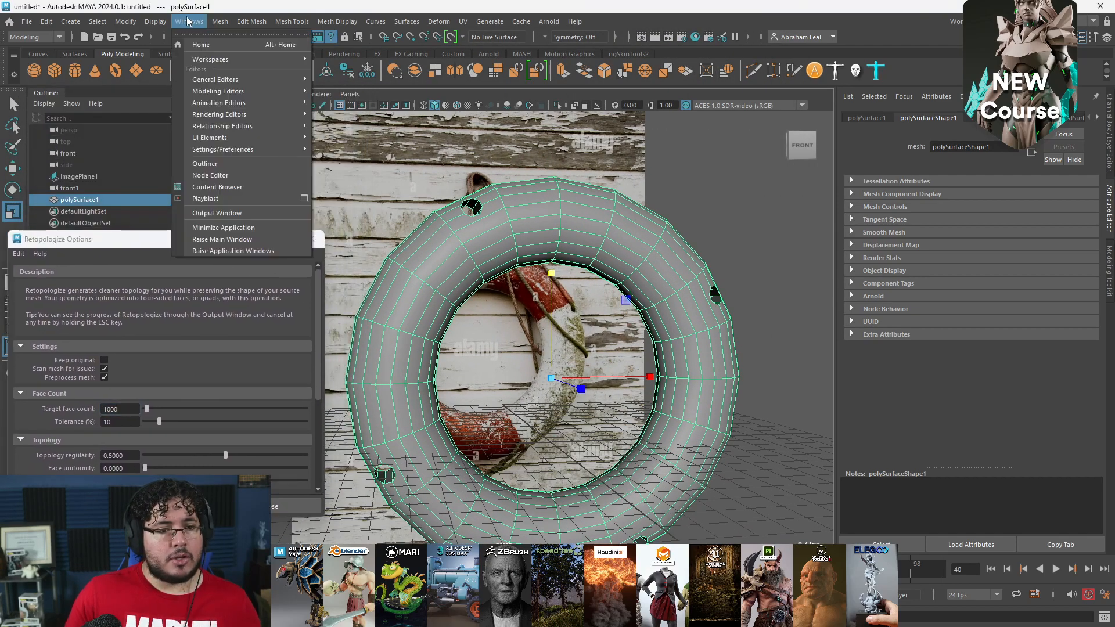
{"action": "mouse_move", "coordinate": [232, 65]}
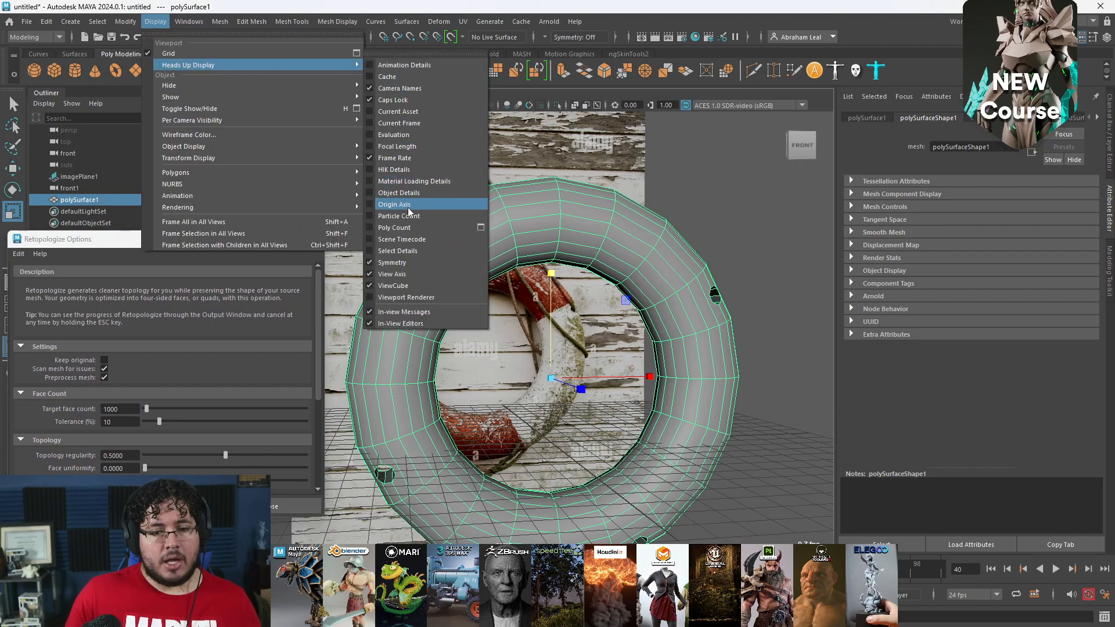
{"action": "left_click", "coordinate": [401, 228]}
{"action": "left_click_drag", "start_coordinate": [333, 184], "coordinate": [291, 211], "text": "alt"}
{"action": "left_click_drag", "start_coordinate": [209, 236], "coordinate": [220, 180]}
{"action": "left_click_drag", "start_coordinate": [442, 232], "coordinate": [535, 236], "text": "alt"}
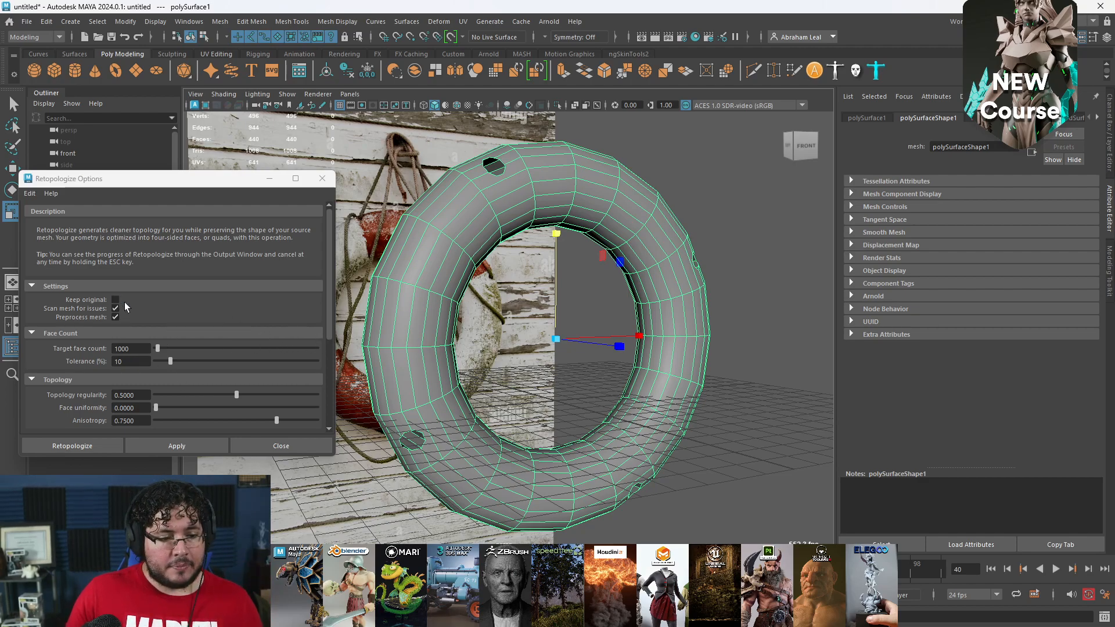
- Retopologize the ring with a target face count of 1000 and 10% tolerance, ignoring the potential issues, and inspect the result
{"action": "left_click", "coordinate": [168, 445]}
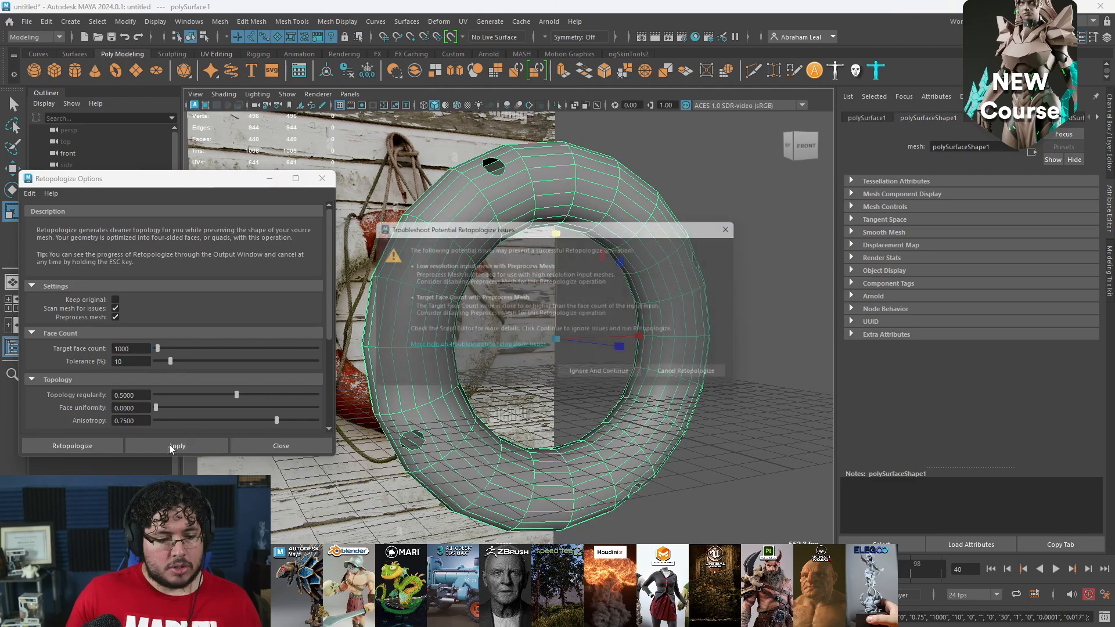
{"action": "left_click", "coordinate": [640, 374]}
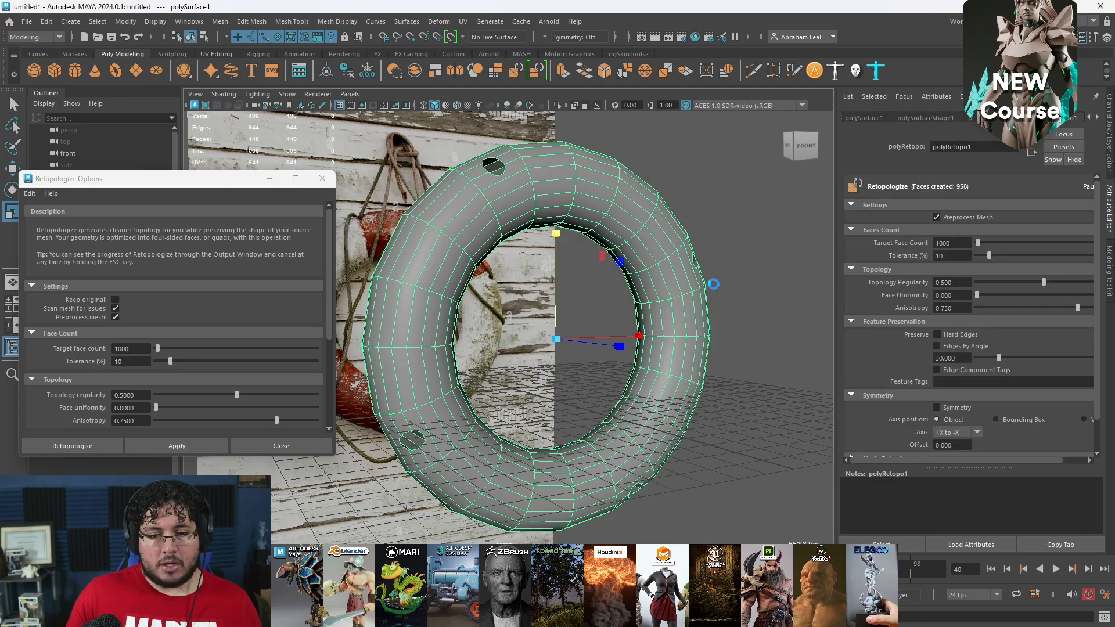
{"action": "left_click_drag", "start_coordinate": [713, 285], "coordinate": [611, 265], "text": "alt"}
{"action": "left_click", "coordinate": [386, 177]}
{"action": "left_click_drag", "start_coordinate": [493, 224], "coordinate": [668, 319], "text": "alt"}
{"action": "left_click", "coordinate": [501, 279]}
{"action": "left_click", "coordinate": [744, 322]}
{"action": "left_click_drag", "start_coordinate": [743, 321], "coordinate": [617, 312], "text": "alt"}
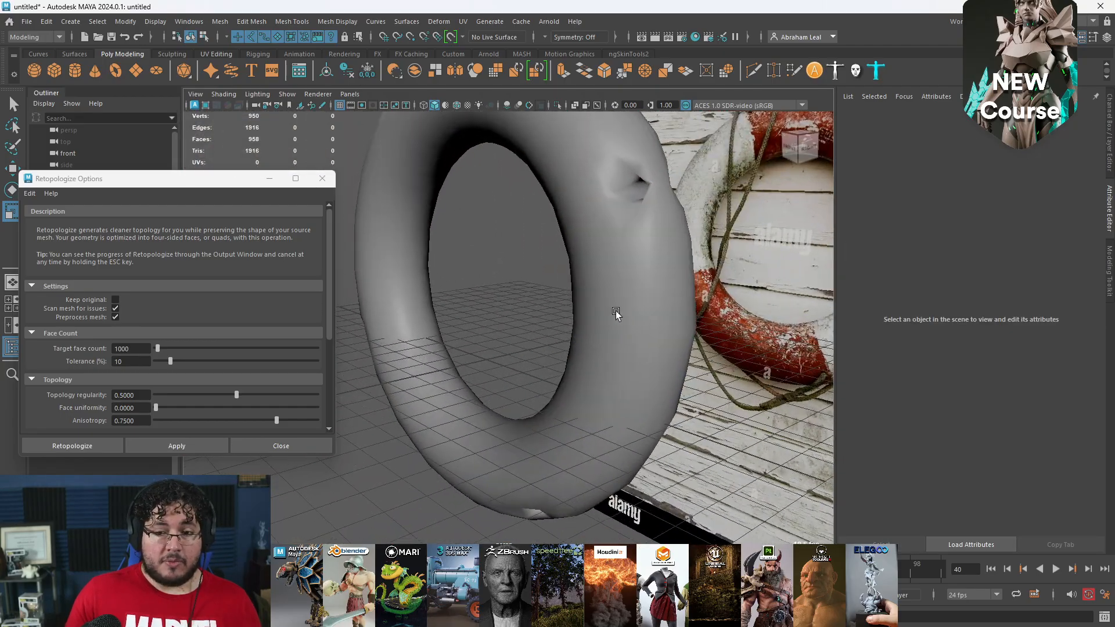
- Preview the retopologized ring smoothed and examine its new quad layout and rope holes
{"action": "left_click", "coordinate": [614, 296]}
{"action": "key", "text": "3"}
{"action": "left_click", "coordinate": [510, 337]}
{"action": "left_click_drag", "start_coordinate": [509, 338], "coordinate": [681, 297], "text": "alt"}
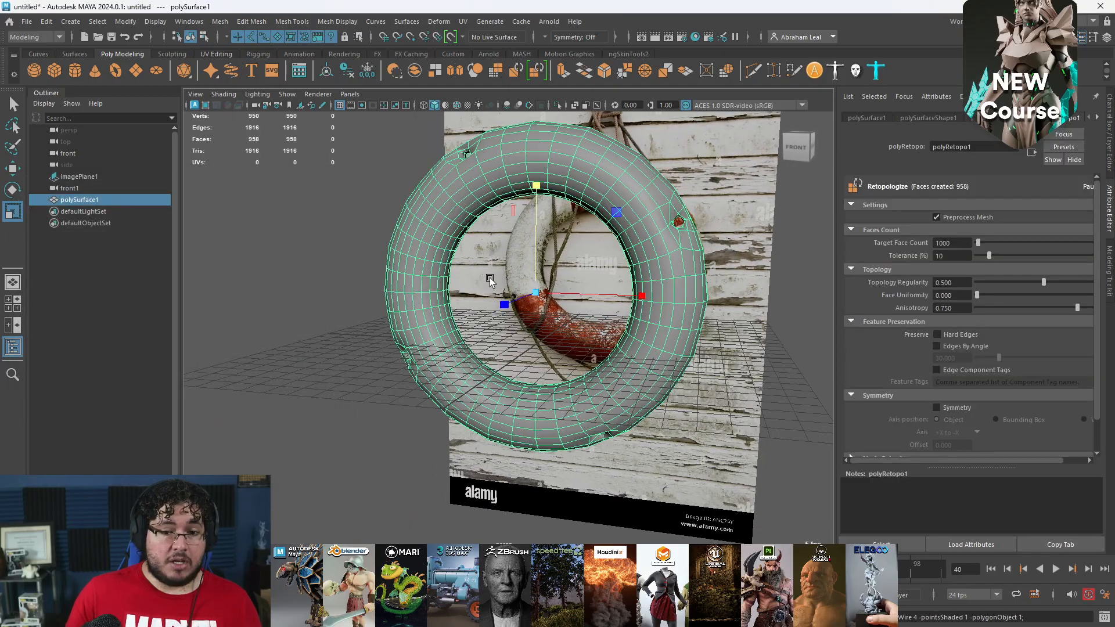
{"action": "mouse_move", "coordinate": [558, 273]}
{"action": "left_mouse_down", "text": "alt"}
{"action": "mouse_move", "coordinate": [528, 318]}
{"action": "mouse_move", "coordinate": [530, 378]}
{"action": "mouse_move", "coordinate": [558, 360]}
{"action": "mouse_move", "coordinate": [595, 275]}
{"action": "mouse_move", "coordinate": [557, 355]}
{"action": "mouse_move", "coordinate": [454, 201]}
{"action": "mouse_move", "coordinate": [530, 255]}
{"action": "mouse_move", "coordinate": [707, 301]}
{"action": "mouse_move", "coordinate": [572, 280]}
{"action": "left_mouse_up", "text": "alt"}
- Duplicate the retopologized ring and rename the duplicate LifeSaveR_high
{"action": "key", "text": "ctrl+d"}
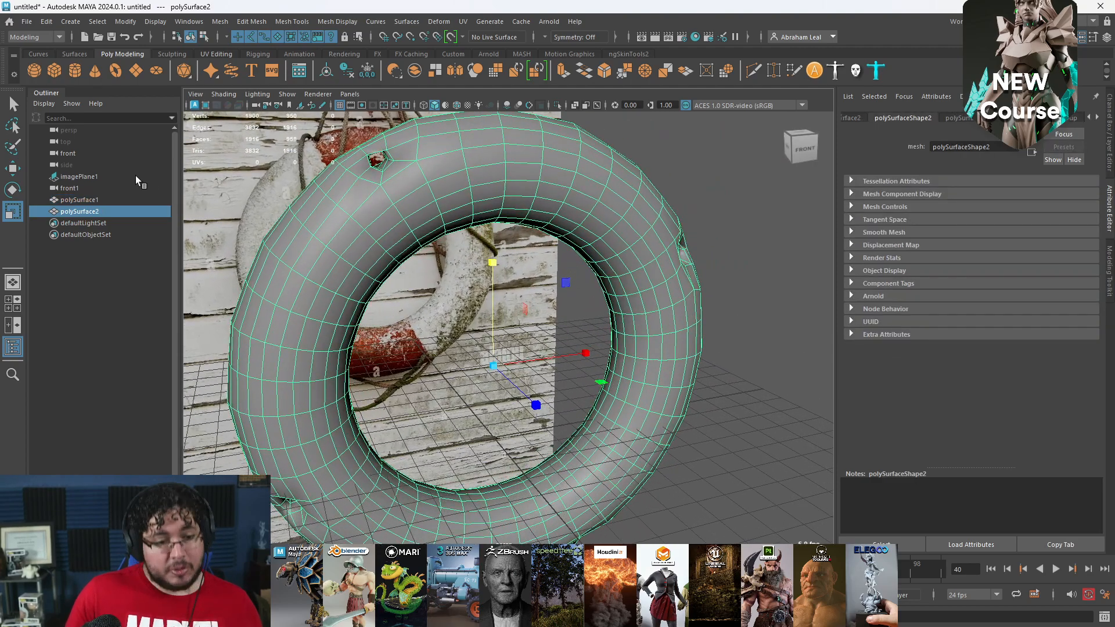
{"action": "double_click", "coordinate": [83, 212]}
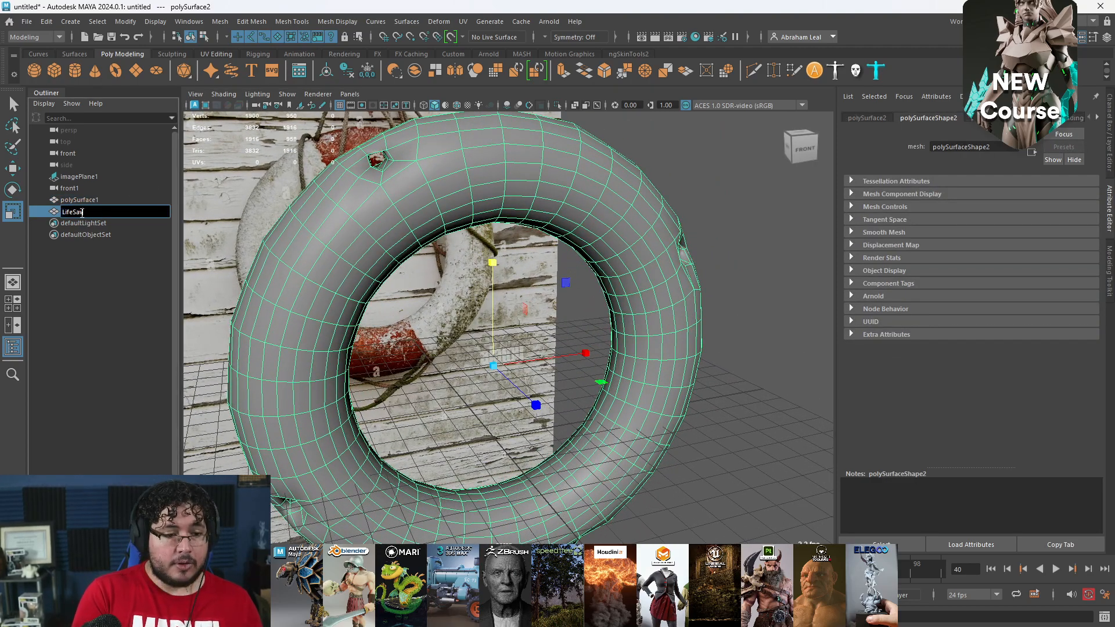
{"action": "type", "text": "LifeSaverHP"}
{"action": "key", "text": "Return"}
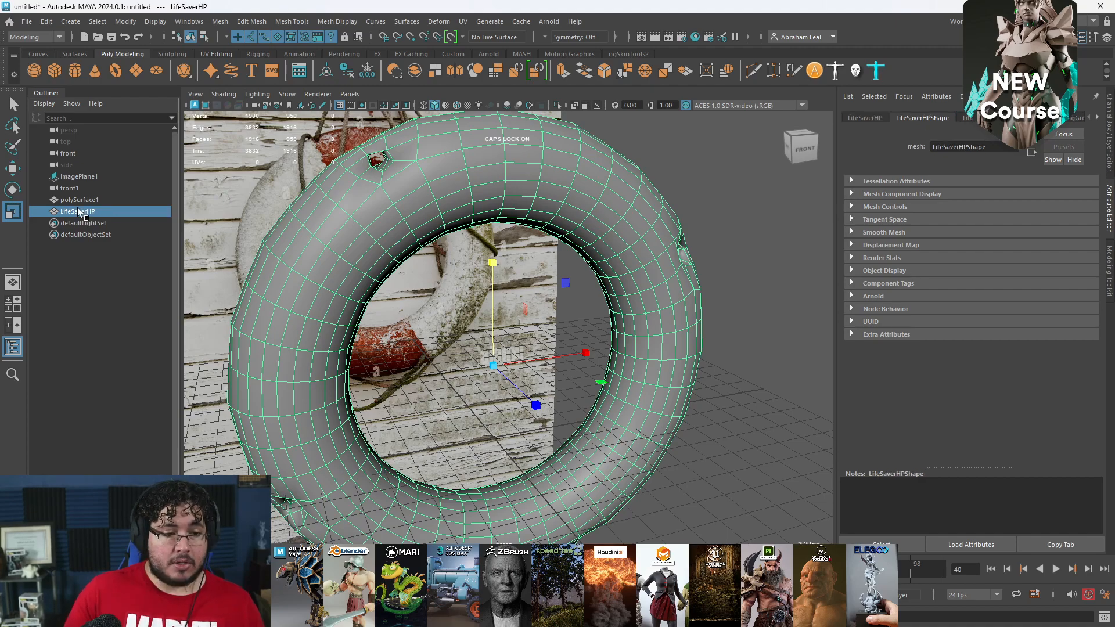
{"action": "left_click", "coordinate": [125, 221]}
{"action": "double_click", "coordinate": [128, 213]}
{"action": "key", "text": "Right"}
{"action": "key", "text": "BackSpace"}
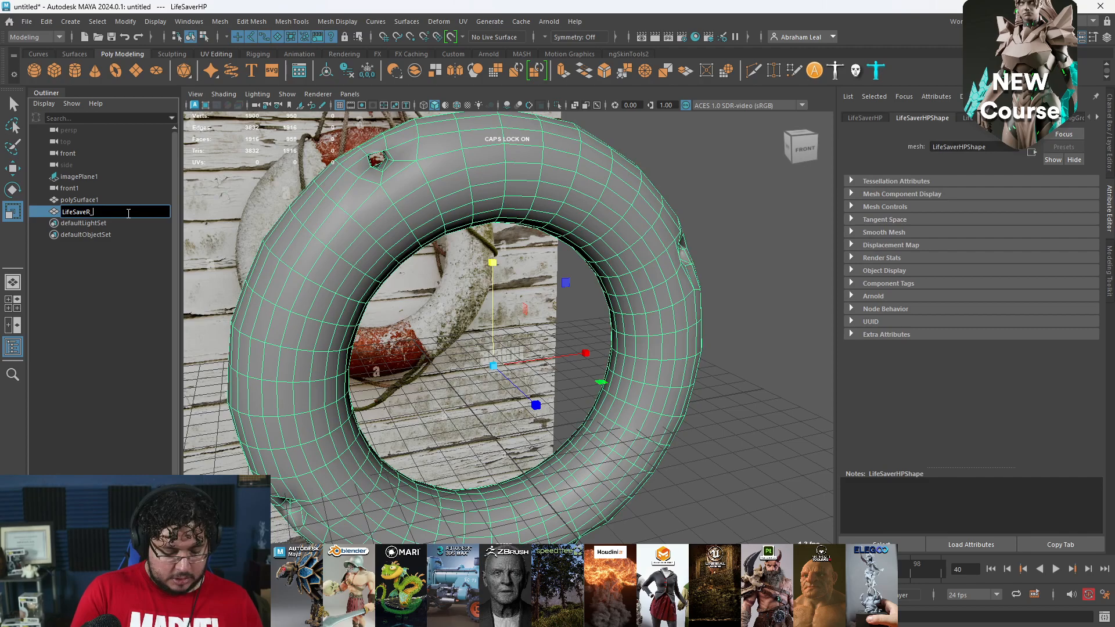
{"action": "type", "text": "_high"}
{"action": "key", "text": "Return"}
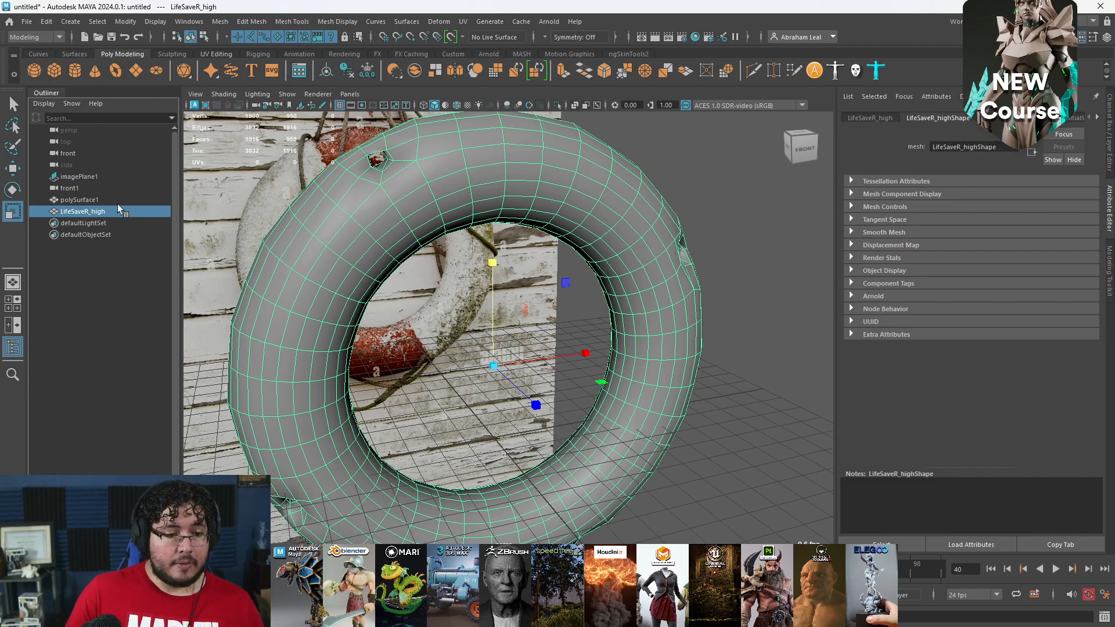
- Rename the original ring polySurface1 as LifeSaveR_low
{"action": "double_click", "coordinate": [117, 201]}
{"action": "double_click", "coordinate": [120, 213]}
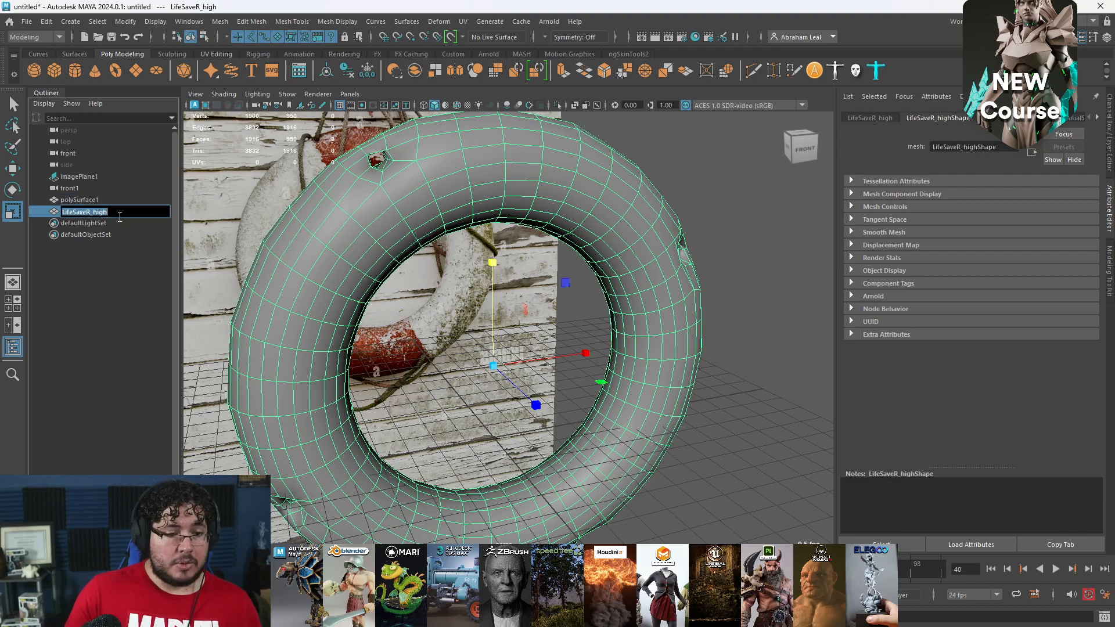
{"action": "double_click", "coordinate": [79, 200]}
{"action": "type", "text": "LifeSaveR_low"}
{"action": "key", "text": "Return"}
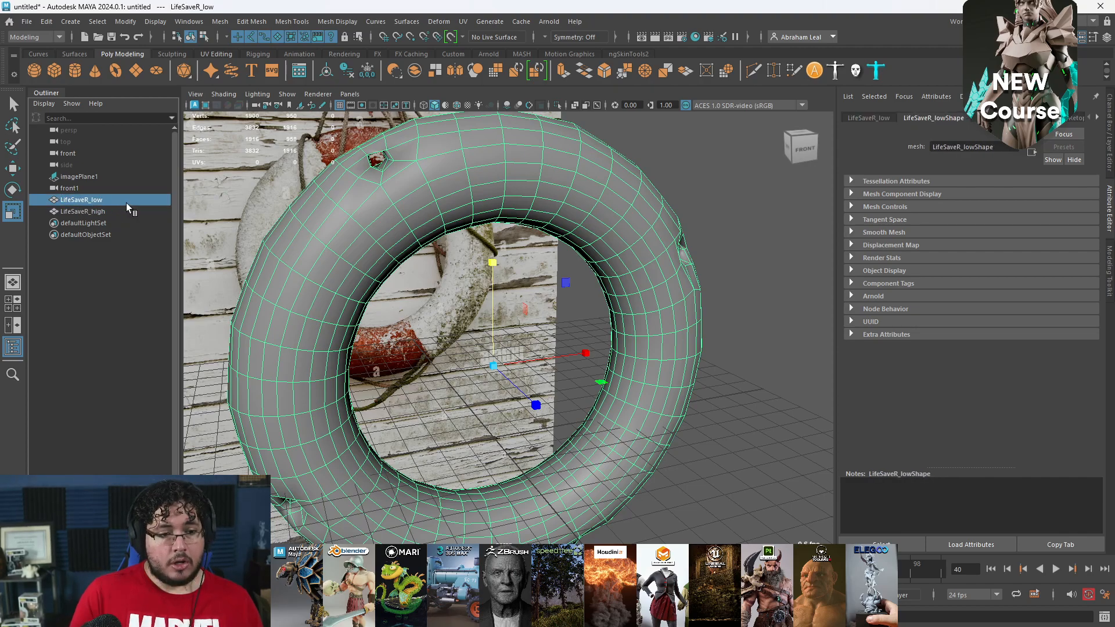
- Smooth the LifeSaveR_high mesh with 2 divisions
{"action": "left_click", "coordinate": [156, 212]}
{"action": "left_click", "coordinate": [219, 21]}
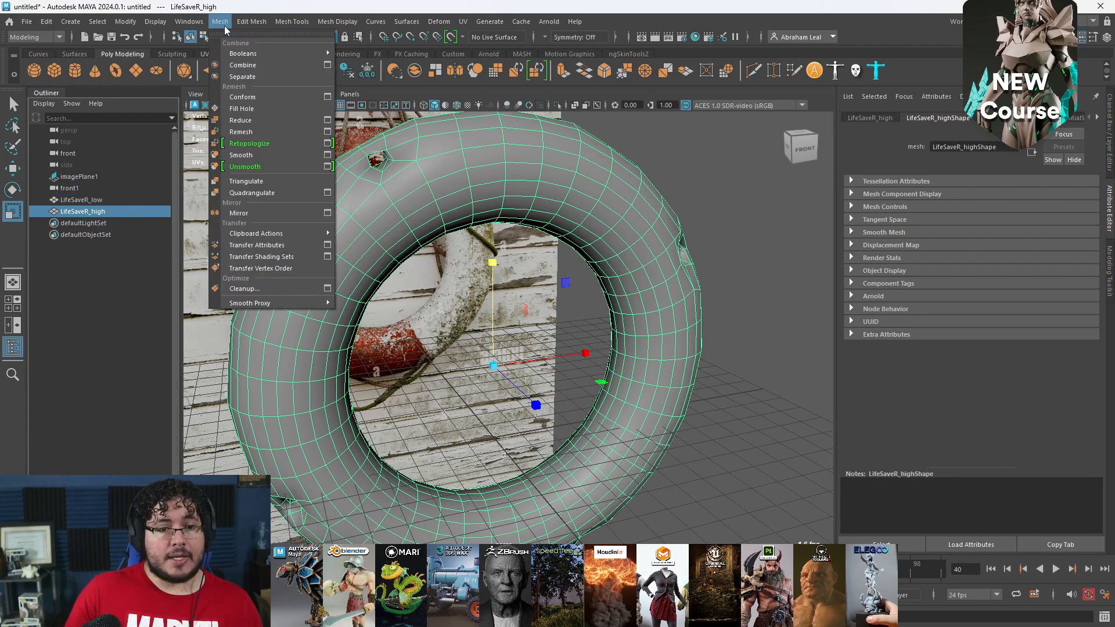
{"action": "left_click", "coordinate": [252, 154]}
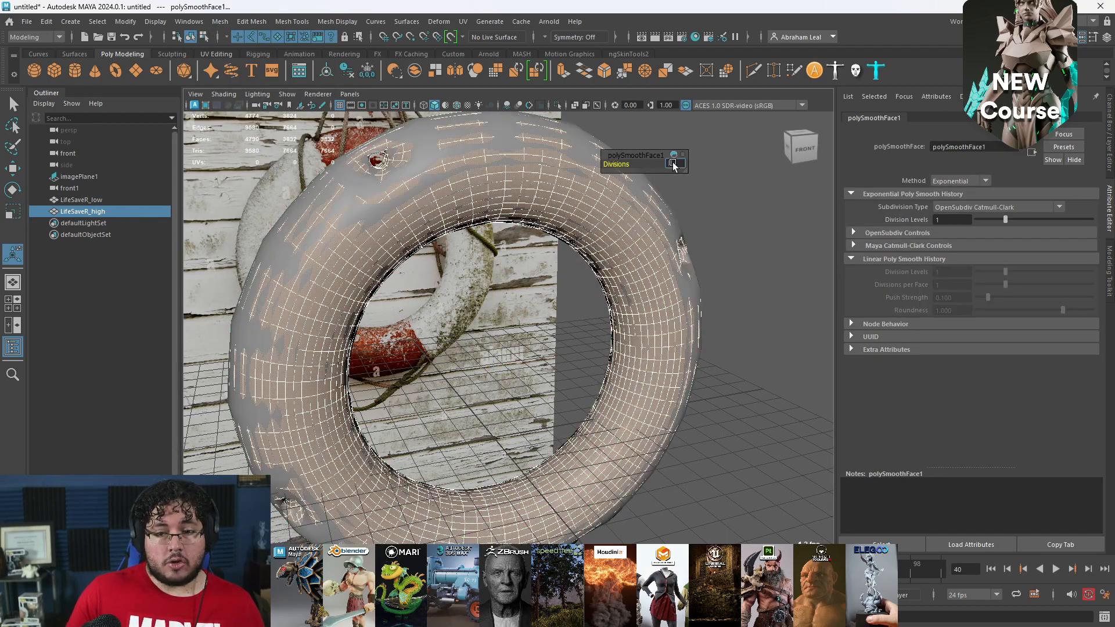
{"action": "type", "text": "2"}
{"action": "key", "text": "Return"}
{"action": "left_click", "coordinate": [626, 239]}
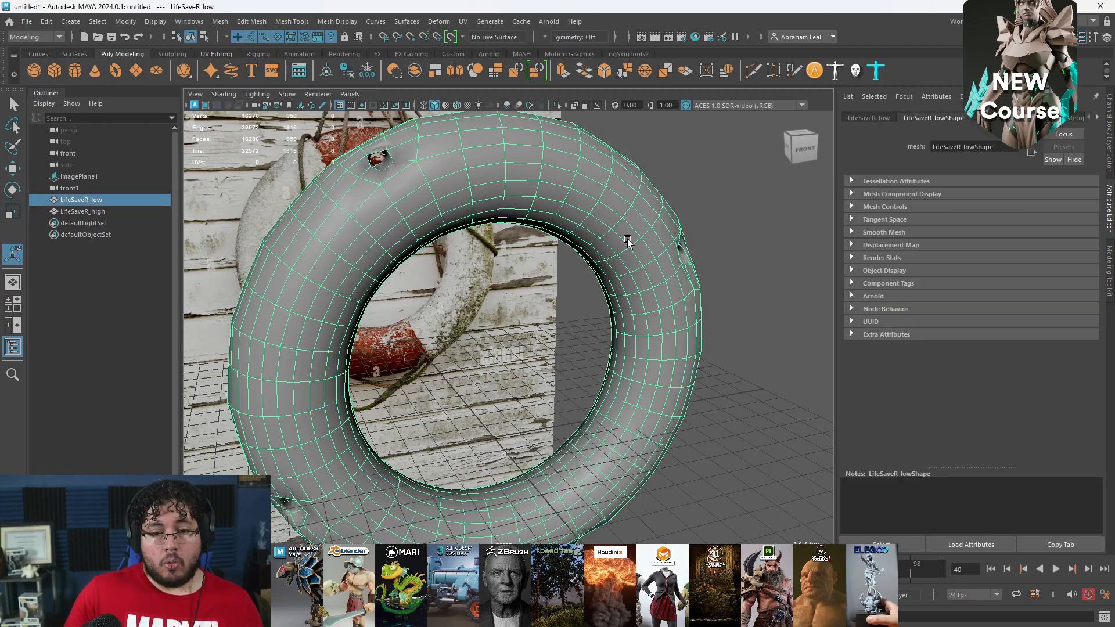
- Isolate LifeSaveR_high to inspect its smoothed surface and rope holes, and bring the whole scene back into view
{"action": "left_click", "coordinate": [405, 157]}
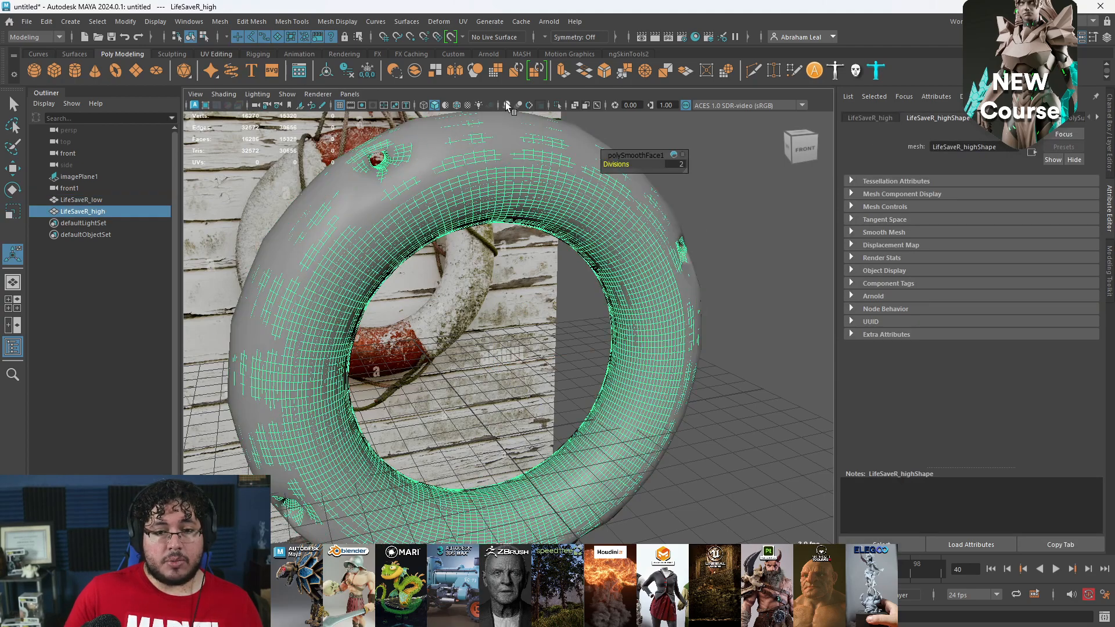
{"action": "left_click", "coordinate": [555, 106]}
{"action": "left_click_drag", "start_coordinate": [757, 287], "coordinate": [455, 326], "text": "alt"}
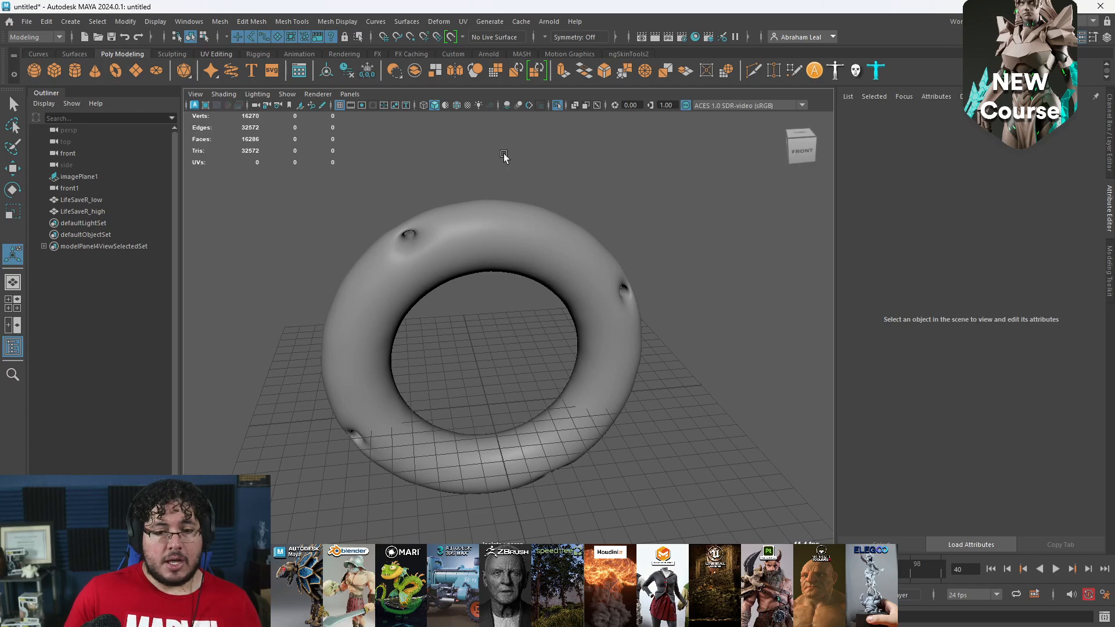
{"action": "left_click", "coordinate": [557, 104]}
{"action": "left_click_drag", "start_coordinate": [540, 244], "coordinate": [542, 265], "text": "alt"}
- Hide LifeSaveR_high and show the remaining ring in wireframe over the reference image in the front view
{"action": "left_click", "coordinate": [72, 214]}
{"action": "key", "text": "ctrl+h"}
{"action": "left_click", "coordinate": [723, 290]}
{"action": "key", "text": "space"}
{"action": "left_click_drag", "start_coordinate": [675, 274], "coordinate": [673, 286]}
{"action": "scroll", "coordinate": [607, 297], "scroll_direction": "down", "scroll_amount": 4}
{"action": "key", "text": "4"}
{"action": "scroll", "coordinate": [604, 295], "scroll_direction": "up", "scroll_amount": 4}
{"action": "middle_click_drag", "start_coordinate": [530, 226], "coordinate": [518, 338], "text": "alt"}
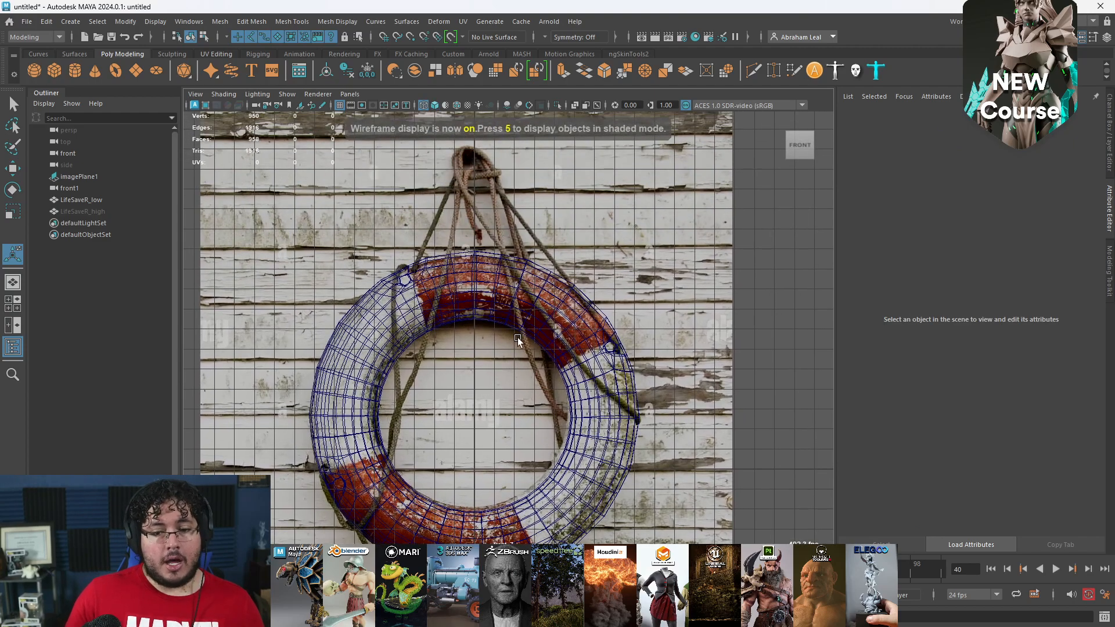
- Examine how the ropes hang from the nail and run over the ring's upper half in the reference image
{"action": "scroll", "coordinate": [650, 392], "scroll_direction": "up", "scroll_amount": 3}
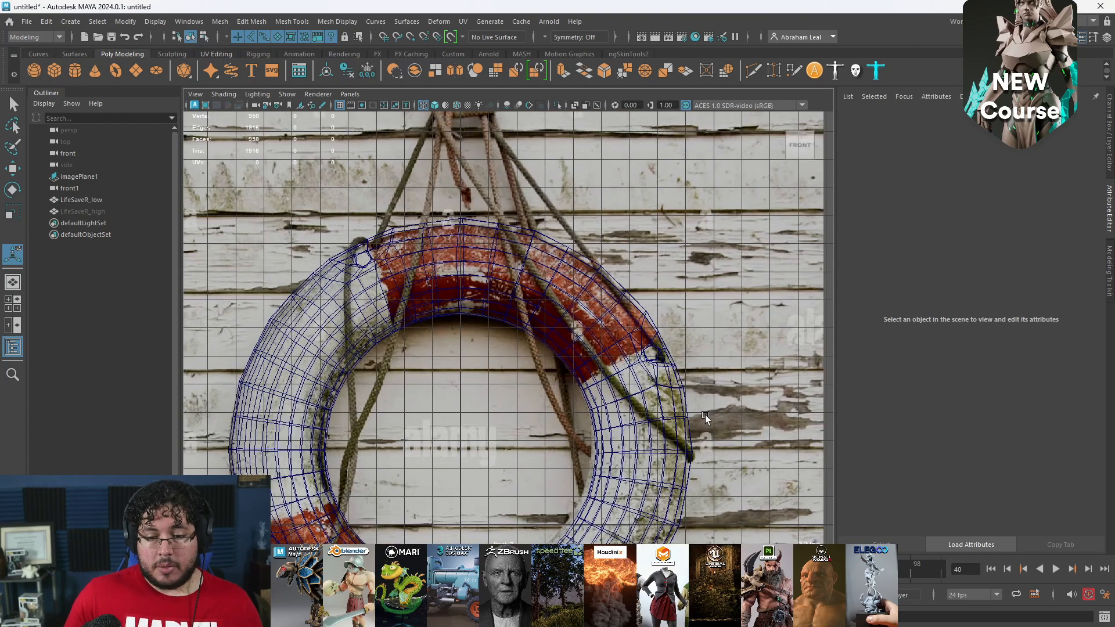
{"action": "scroll", "coordinate": [713, 424], "scroll_direction": "up", "scroll_amount": 2}
{"action": "scroll", "coordinate": [522, 302], "scroll_direction": "down", "scroll_amount": 4}
{"action": "scroll", "coordinate": [519, 299], "scroll_direction": "up", "scroll_amount": 3}
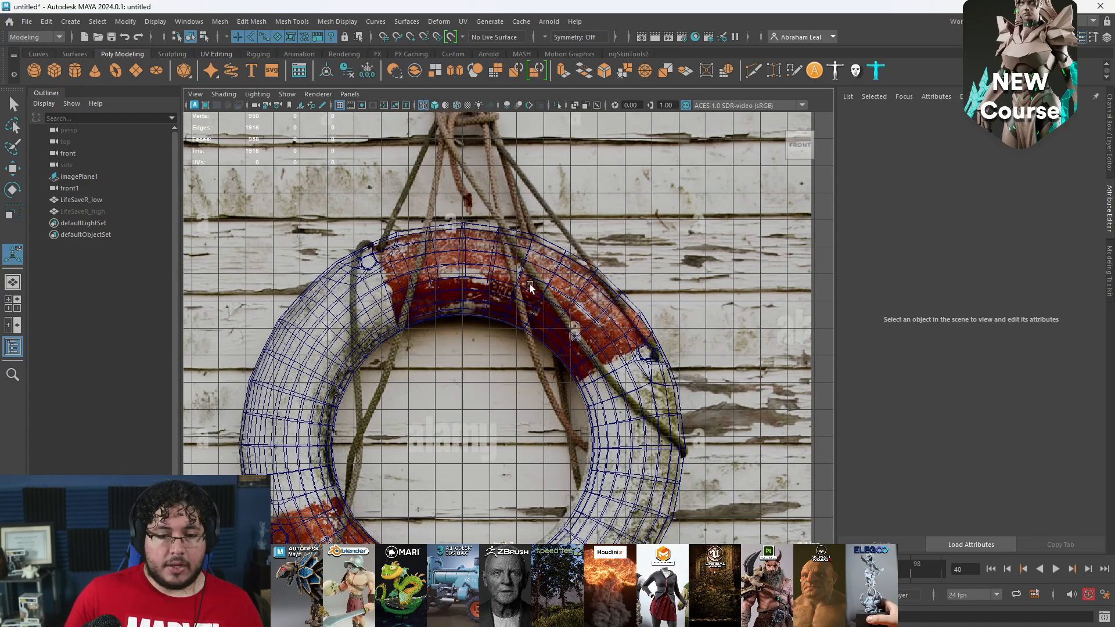
{"action": "scroll", "coordinate": [501, 259], "scroll_direction": "down", "scroll_amount": 3}
{"action": "scroll", "coordinate": [491, 287], "scroll_direction": "up", "scroll_amount": 2}
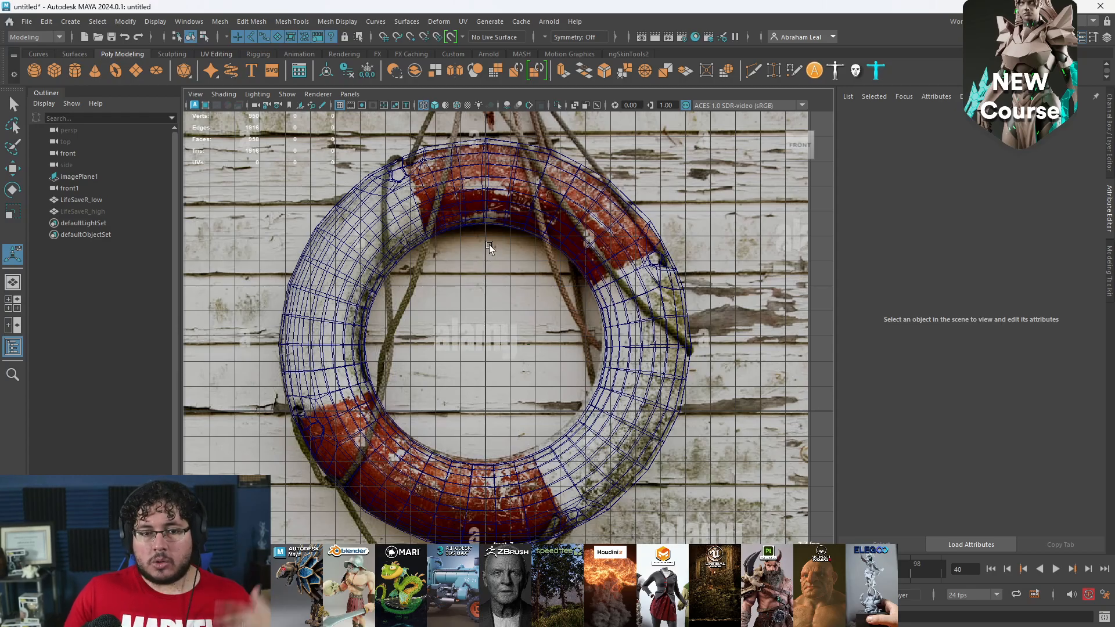
{"action": "scroll", "coordinate": [489, 246], "scroll_direction": "down", "scroll_amount": 3}
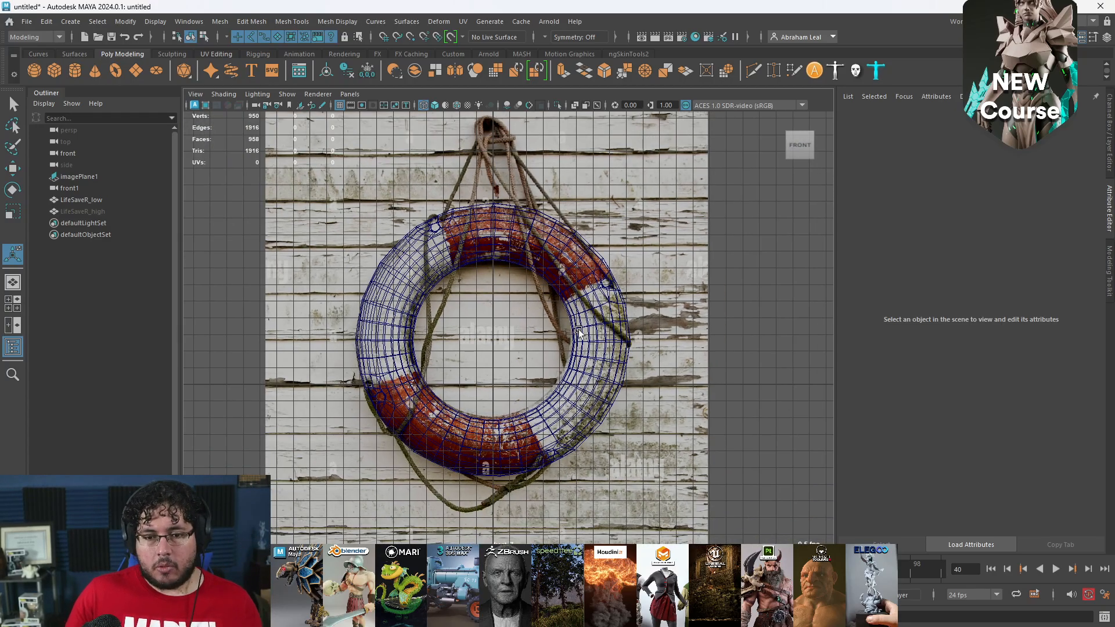
{"action": "scroll", "coordinate": [583, 322], "scroll_direction": "up", "scroll_amount": 3}
{"action": "scroll", "coordinate": [583, 321], "scroll_direction": "down", "scroll_amount": 2}
{"action": "scroll", "coordinate": [570, 290], "scroll_direction": "up", "scroll_amount": 3}
{"action": "scroll", "coordinate": [555, 250], "scroll_direction": "down", "scroll_amount": 3}
{"action": "left_click_drag", "start_coordinate": [555, 250], "coordinate": [524, 318], "text": "alt"}
{"action": "key", "text": "space"}
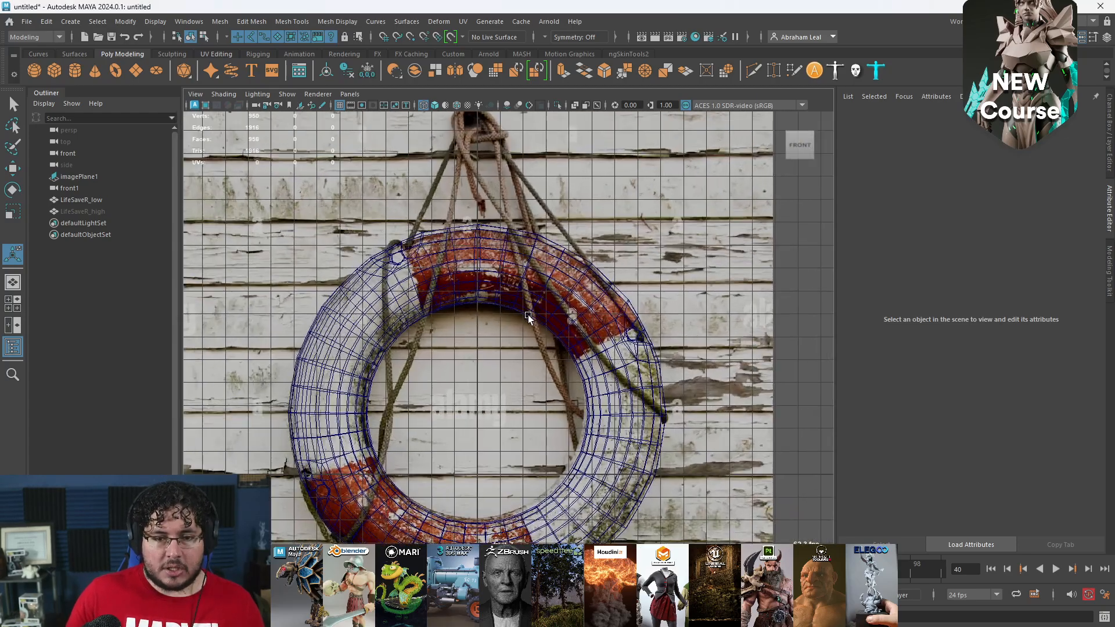
{"action": "middle_click_drag", "start_coordinate": [525, 319], "coordinate": [498, 292], "text": "alt"}
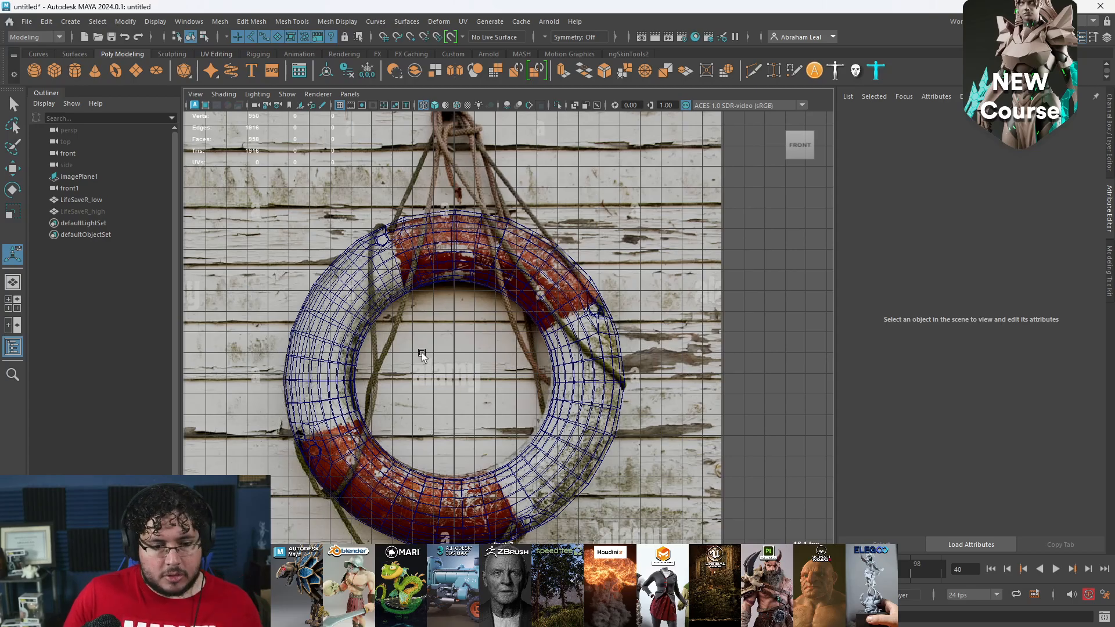
- Examine the rope's sagging loop, crossings and holes along the ring's lower half in the reference image
{"action": "middle_click_drag", "start_coordinate": [414, 419], "coordinate": [434, 234], "text": "alt"}
{"action": "scroll", "coordinate": [448, 315], "scroll_direction": "up", "scroll_amount": 2}
{"action": "scroll", "coordinate": [517, 343], "scroll_direction": "up", "scroll_amount": 3}
{"action": "scroll", "coordinate": [535, 379], "scroll_direction": "down", "scroll_amount": 2}
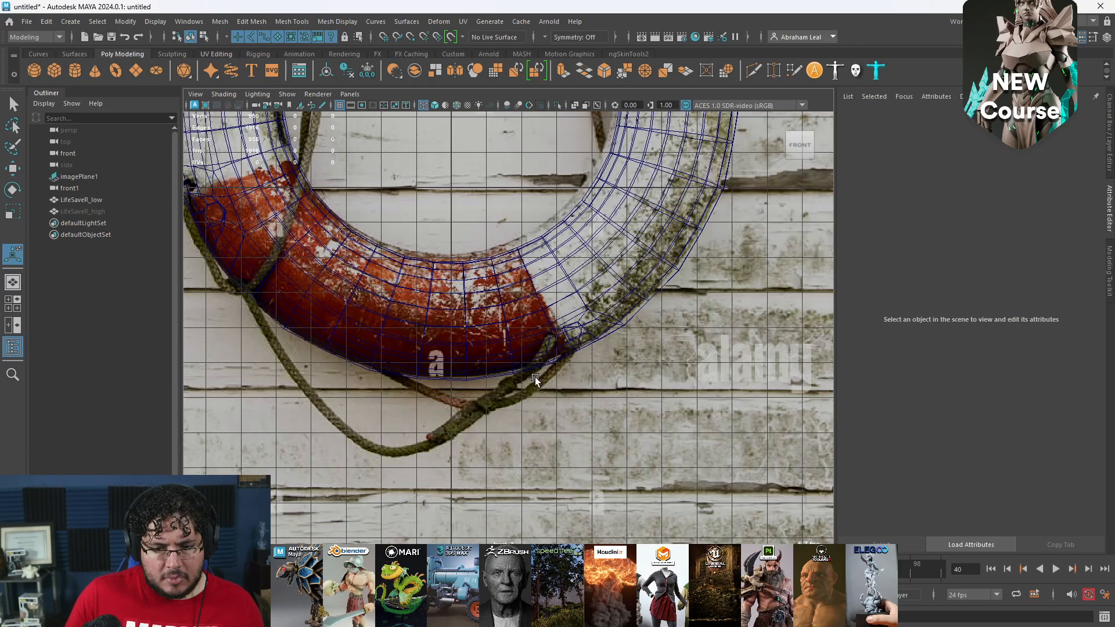
{"action": "scroll", "coordinate": [555, 365], "scroll_direction": "down", "scroll_amount": 3}
{"action": "scroll", "coordinate": [553, 351], "scroll_direction": "up", "scroll_amount": 3}
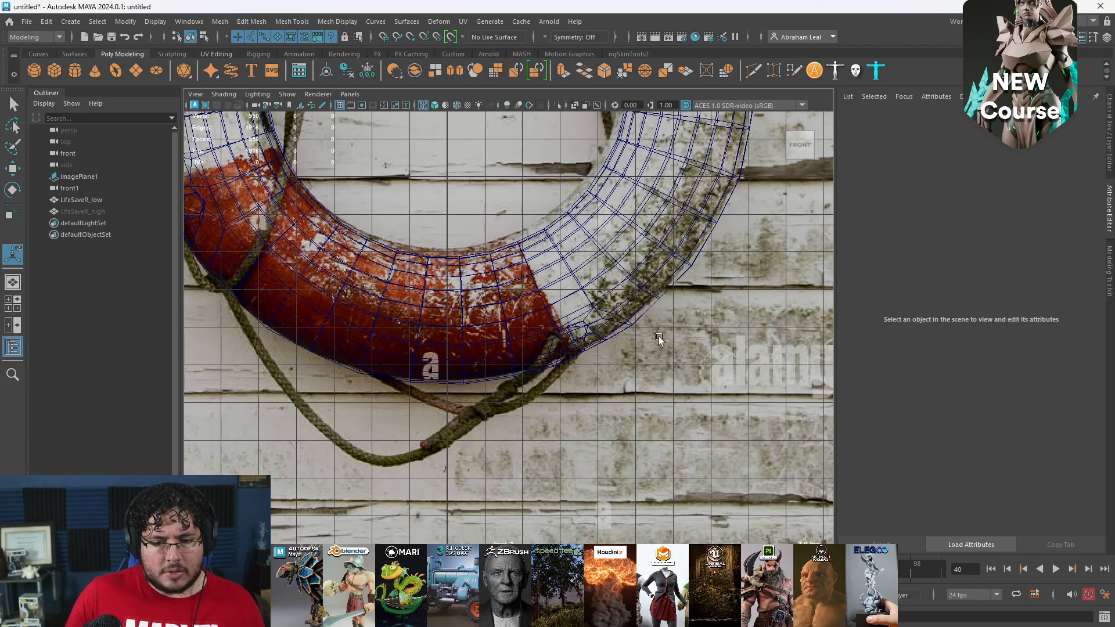
{"action": "scroll", "coordinate": [664, 341], "scroll_direction": "down", "scroll_amount": 4}
{"action": "scroll", "coordinate": [393, 375], "scroll_direction": "up", "scroll_amount": 4}
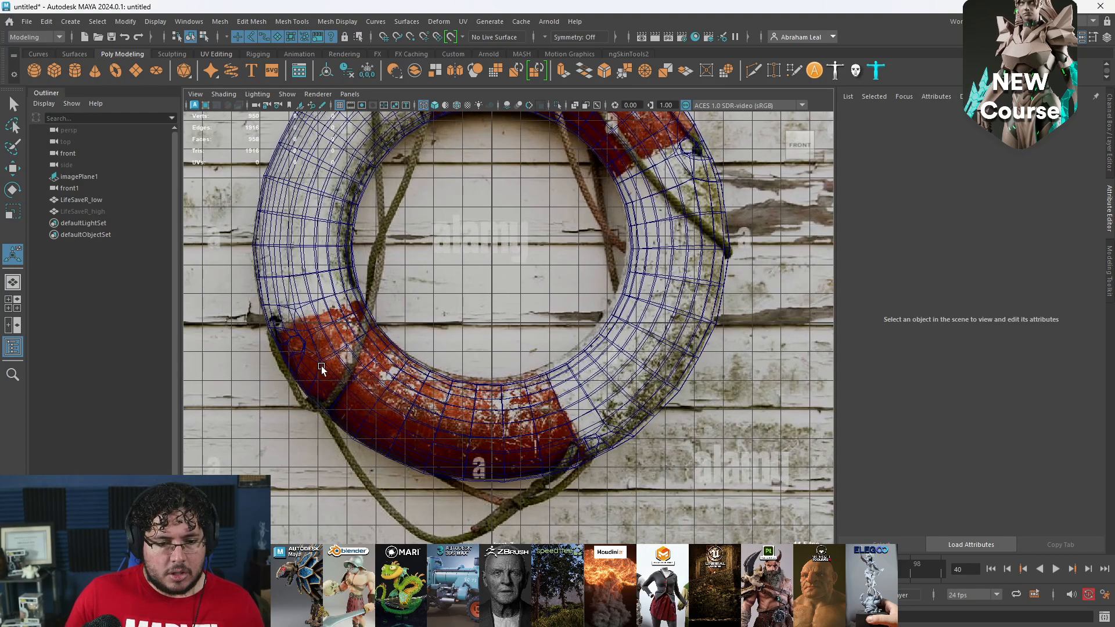
{"action": "scroll", "coordinate": [271, 331], "scroll_direction": "up", "scroll_amount": 5}
{"action": "middle_click_drag", "start_coordinate": [466, 266], "coordinate": [627, 313], "text": "alt"}
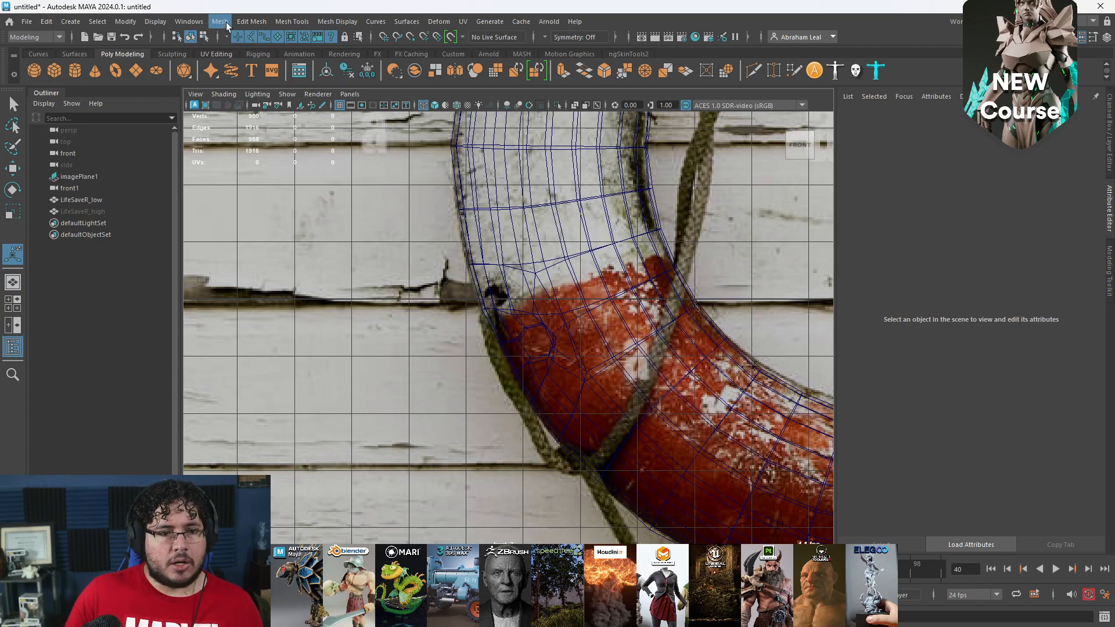
- Start an EP curve at the ring's lower-left rope hole and trace the rope down around the crossing below it
{"action": "left_click", "coordinate": [226, 22]}
{"action": "mouse_move", "coordinate": [61, 23]}
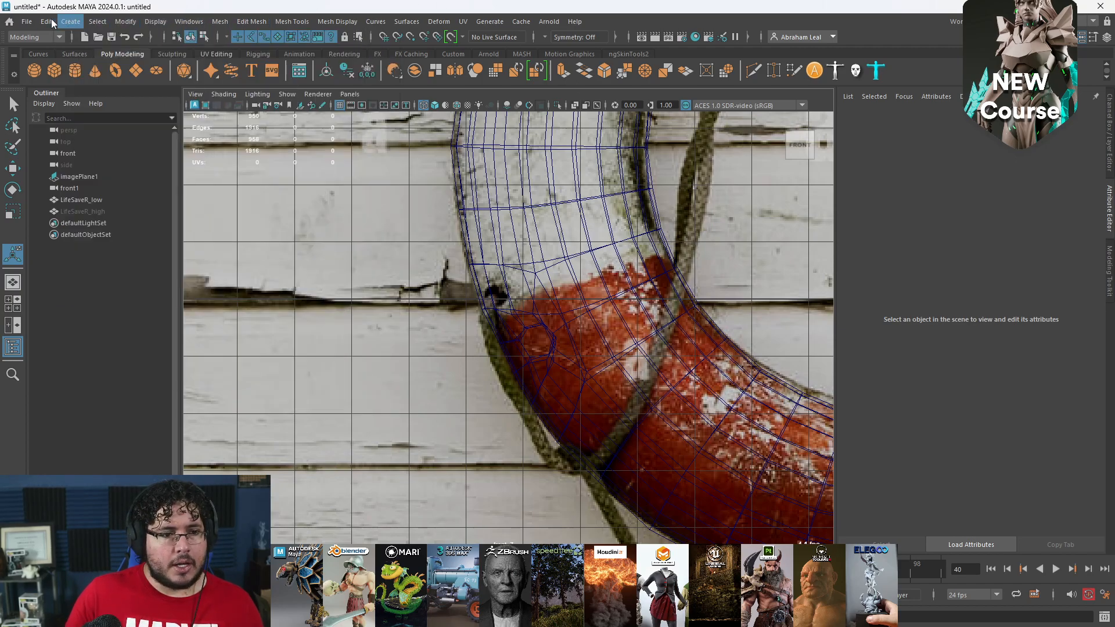
{"action": "mouse_move", "coordinate": [138, 109]}
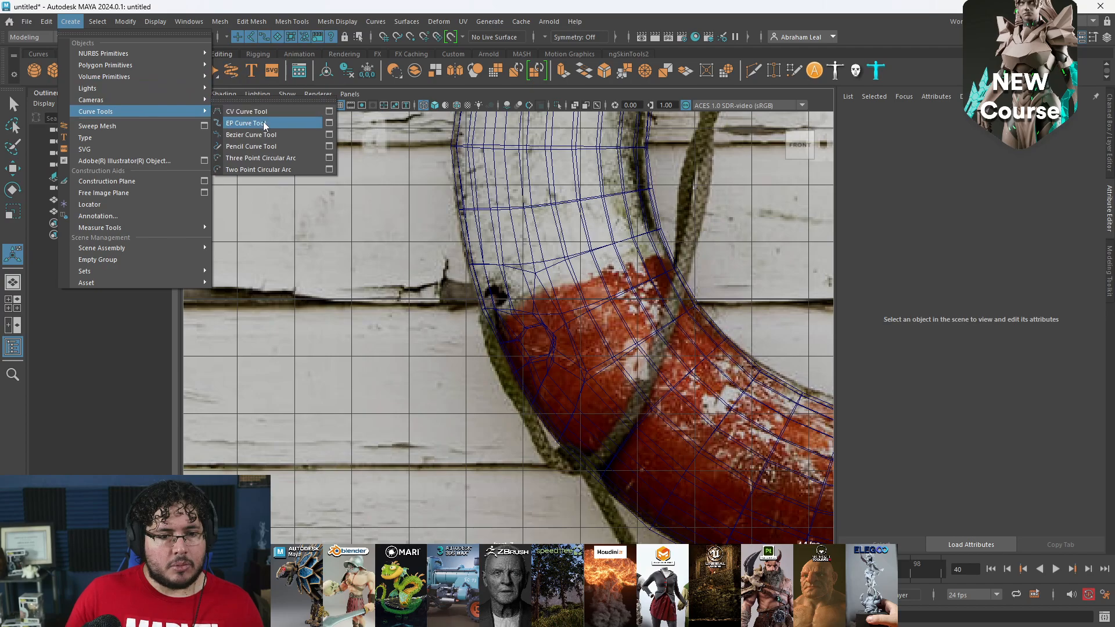
{"action": "left_click", "coordinate": [263, 122]}
{"action": "left_click", "coordinate": [370, 260]}
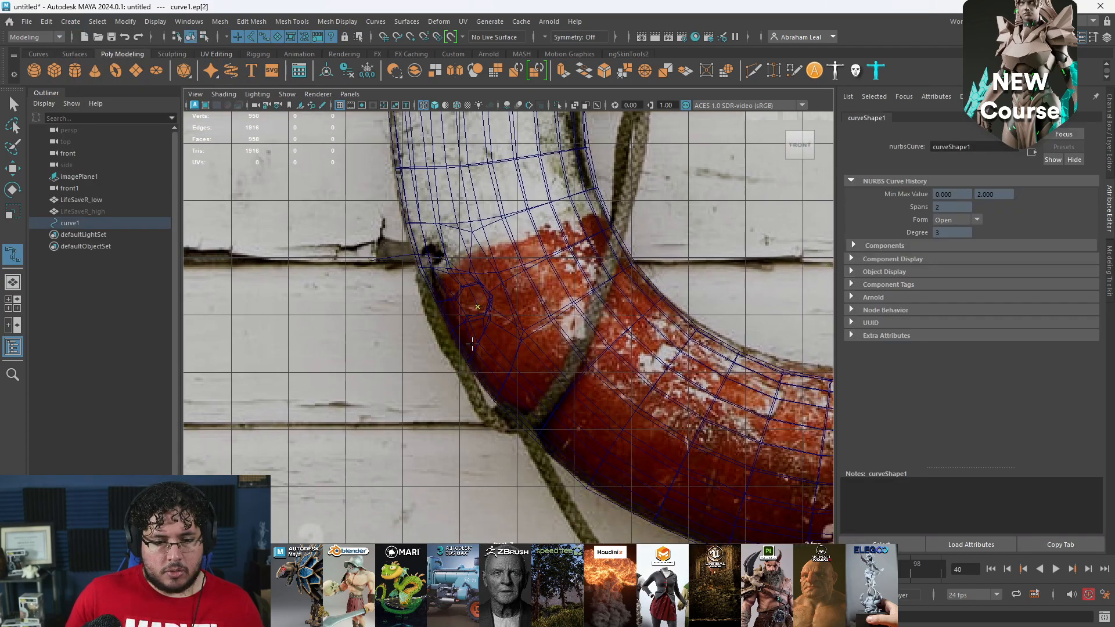
{"action": "left_click", "coordinate": [584, 465]}
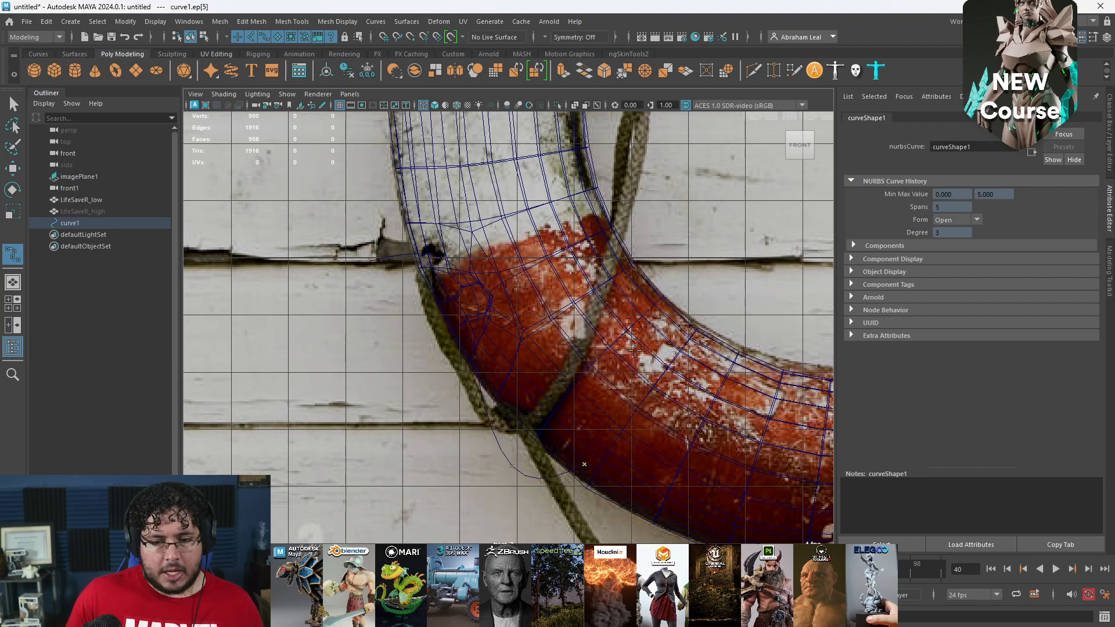
- Continue the EP curve up the rope inside the ring's left side to the upper-left rope hole
{"action": "scroll", "coordinate": [639, 264], "scroll_direction": "down", "scroll_amount": 5}
{"action": "scroll", "coordinate": [562, 395], "scroll_direction": "up", "scroll_amount": 5}
{"action": "left_click", "coordinate": [550, 255]}
{"action": "left_click", "coordinate": [541, 169]}
{"action": "left_click", "coordinate": [581, 139]}
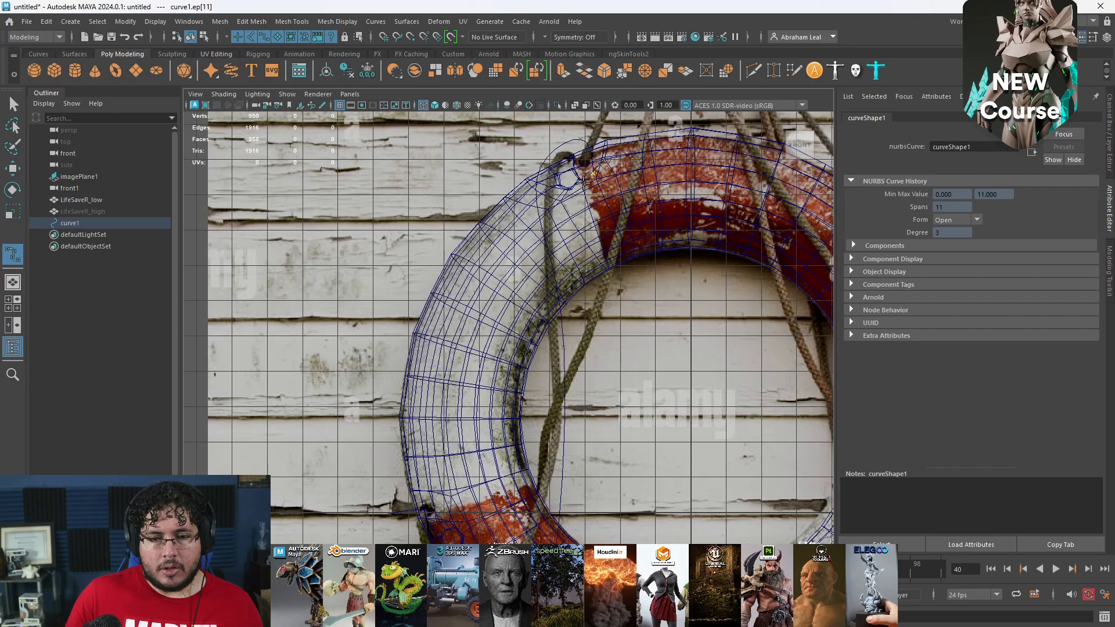
- Continue the EP curve from the upper-left hole up the hanging rope and over the nail
{"action": "middle_click_drag", "start_coordinate": [578, 161], "coordinate": [556, 226], "text": "alt"}
{"action": "middle_click_drag", "start_coordinate": [585, 161], "coordinate": [572, 265], "text": "alt"}
{"action": "left_click", "coordinate": [586, 187]}
{"action": "middle_click_drag", "start_coordinate": [594, 223], "coordinate": [549, 155], "text": "alt"}
{"action": "left_click", "coordinate": [610, 217]}
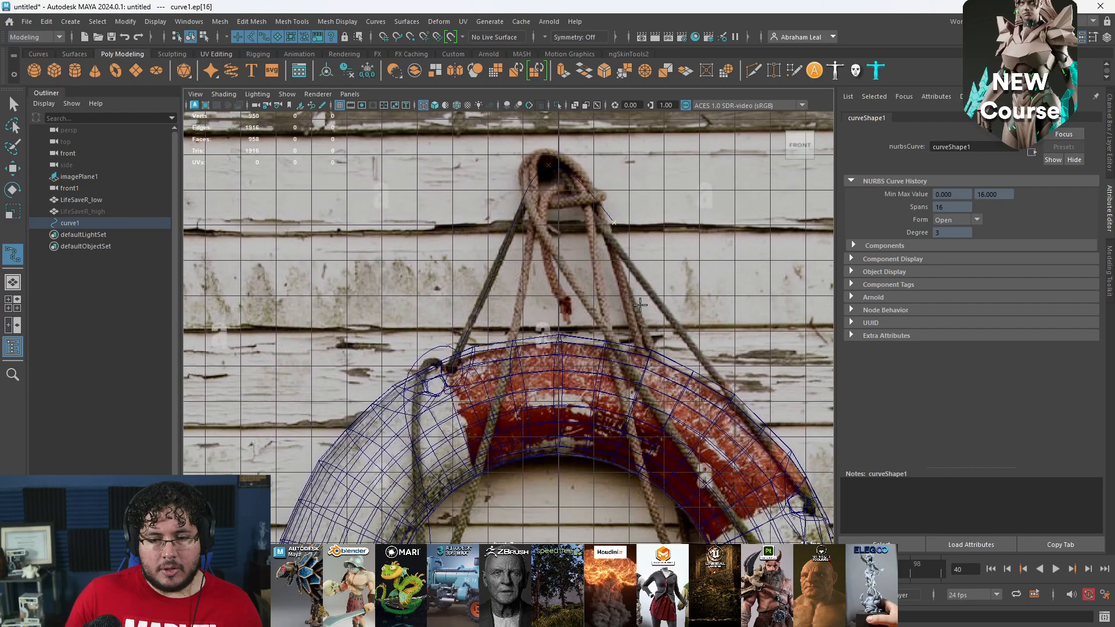
- Continue the EP curve down the outer right rope and along the ring's right side to the lower-right hole
{"action": "left_click", "coordinate": [640, 304]}
{"action": "middle_click_drag", "start_coordinate": [654, 374], "coordinate": [592, 223], "text": "alt"}
{"action": "left_click", "coordinate": [597, 245]}
{"action": "left_click", "coordinate": [627, 423], "text": "alt"}
{"action": "middle_click_drag", "start_coordinate": [643, 443], "coordinate": [620, 355], "text": "alt"}
{"action": "middle_click_drag", "start_coordinate": [620, 414], "coordinate": [587, 308], "text": "alt"}
{"action": "left_click", "coordinate": [598, 324]}
{"action": "left_click", "coordinate": [648, 439]}
{"action": "middle_click_drag", "start_coordinate": [649, 439], "coordinate": [650, 336], "text": "alt"}
- Trace the EP curve along the ropes below the ring, between the lower-right hole and the lower-left crossing
{"action": "left_click", "coordinate": [578, 400]}
{"action": "left_click", "coordinate": [496, 431]}
{"action": "left_click", "coordinate": [406, 405]}
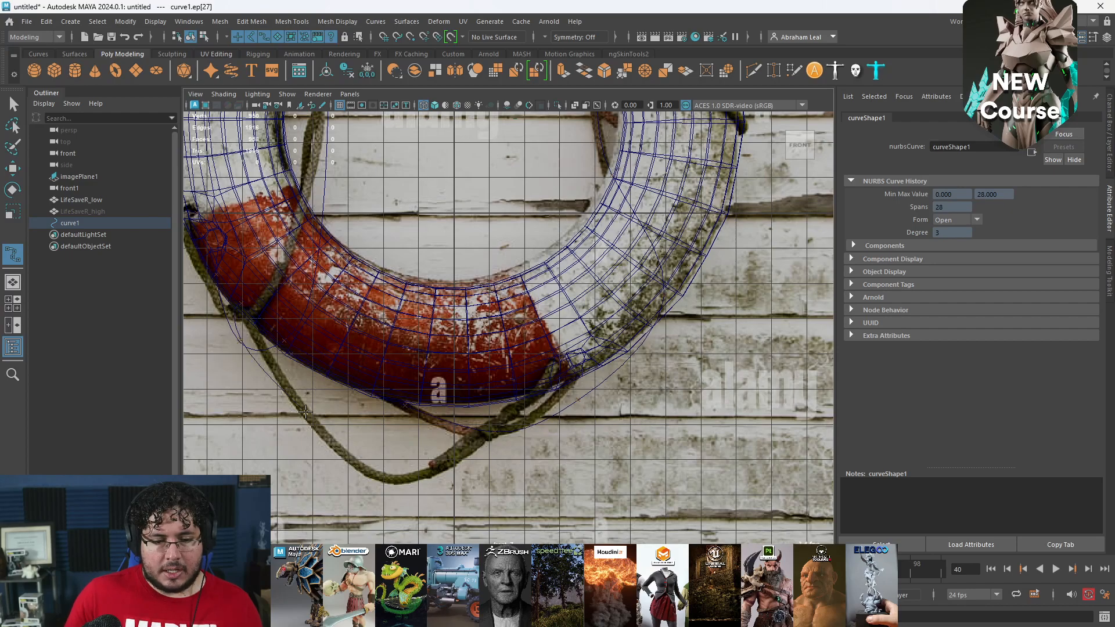
{"action": "left_click", "coordinate": [422, 469]}
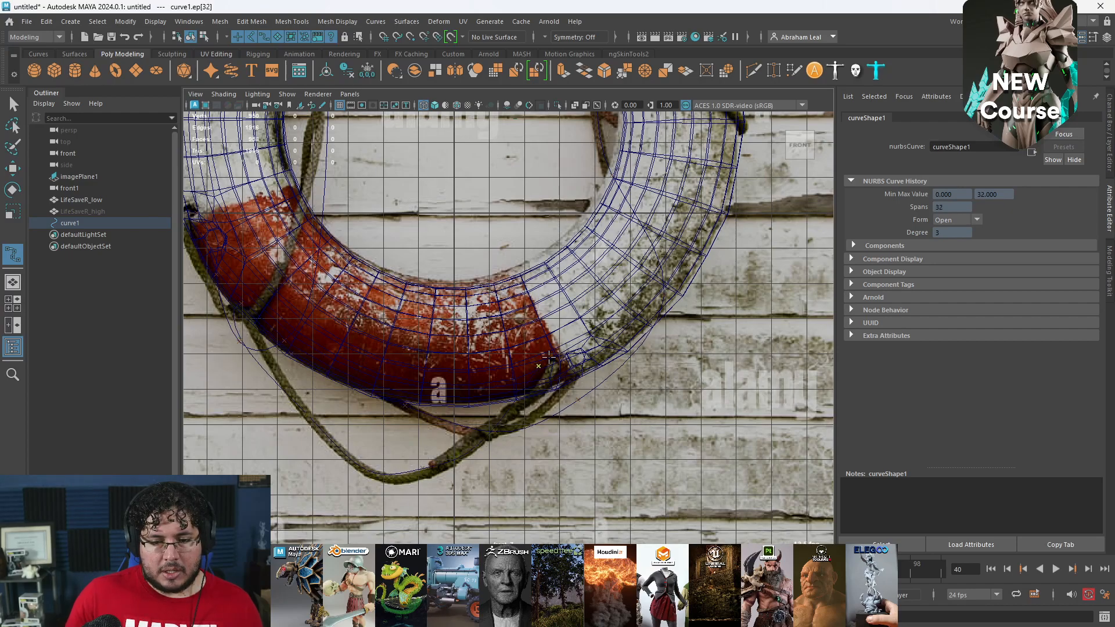
{"action": "left_click", "coordinate": [480, 444]}
- Continue the EP curve up the slanted rope in the ring's left opening to the nail
{"action": "left_click", "coordinate": [304, 326]}
{"action": "middle_click_drag", "start_coordinate": [304, 215], "coordinate": [348, 345], "text": "alt"}
{"action": "left_click", "coordinate": [365, 277]}
{"action": "middle_click_drag", "start_coordinate": [359, 204], "coordinate": [400, 370], "text": "alt"}
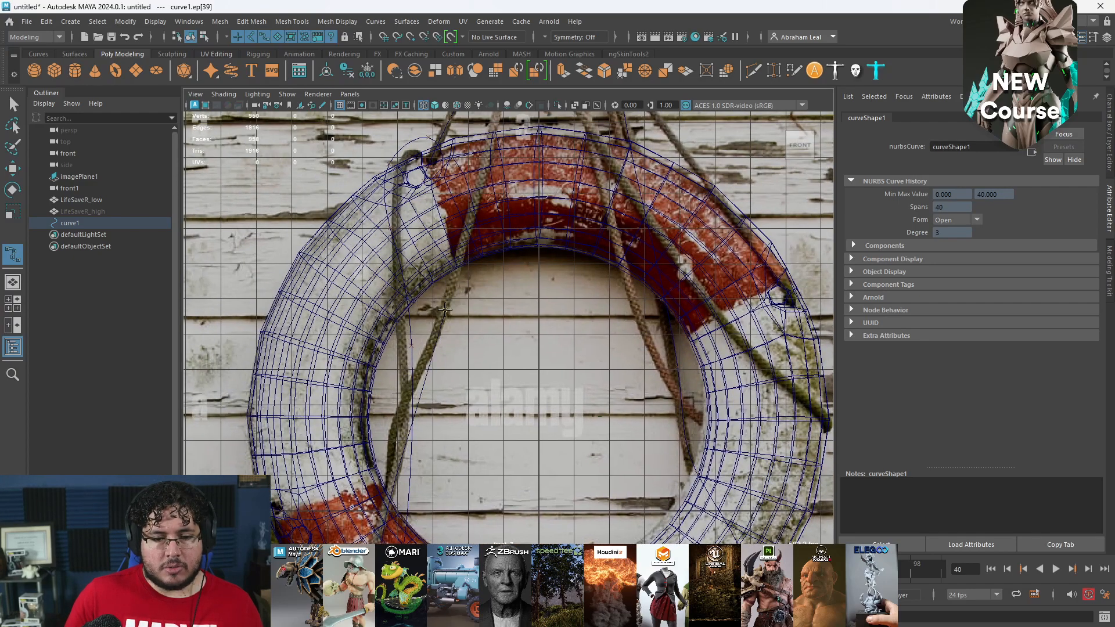
{"action": "middle_click_drag", "start_coordinate": [471, 205], "coordinate": [474, 301], "text": "alt"}
{"action": "left_click", "coordinate": [485, 218]}
{"action": "left_click", "coordinate": [492, 231]}
- Trace the EP curve from the nail down the diagonal rope and around the ring's right outer edge
{"action": "left_click", "coordinate": [570, 326]}
{"action": "middle_click_drag", "start_coordinate": [570, 326], "coordinate": [491, 141], "text": "alt"}
{"action": "left_click", "coordinate": [526, 299]}
{"action": "left_click", "coordinate": [601, 449]}
{"action": "left_click", "coordinate": [670, 466]}
{"action": "left_click", "coordinate": [747, 461]}
- Continue the EP curve along the ropes between the ring's right outer edge, the nail and the ring's right opening
{"action": "left_click", "coordinate": [675, 396]}
{"action": "left_click", "coordinate": [575, 299]}
{"action": "middle_click_drag", "start_coordinate": [512, 188], "coordinate": [545, 236], "text": "alt"}
{"action": "left_click", "coordinate": [485, 167]}
{"action": "left_click", "coordinate": [541, 241]}
{"action": "left_click", "coordinate": [596, 275]}
{"action": "left_click", "coordinate": [664, 396]}
{"action": "left_click", "coordinate": [671, 401]}
{"action": "left_click", "coordinate": [644, 474]}
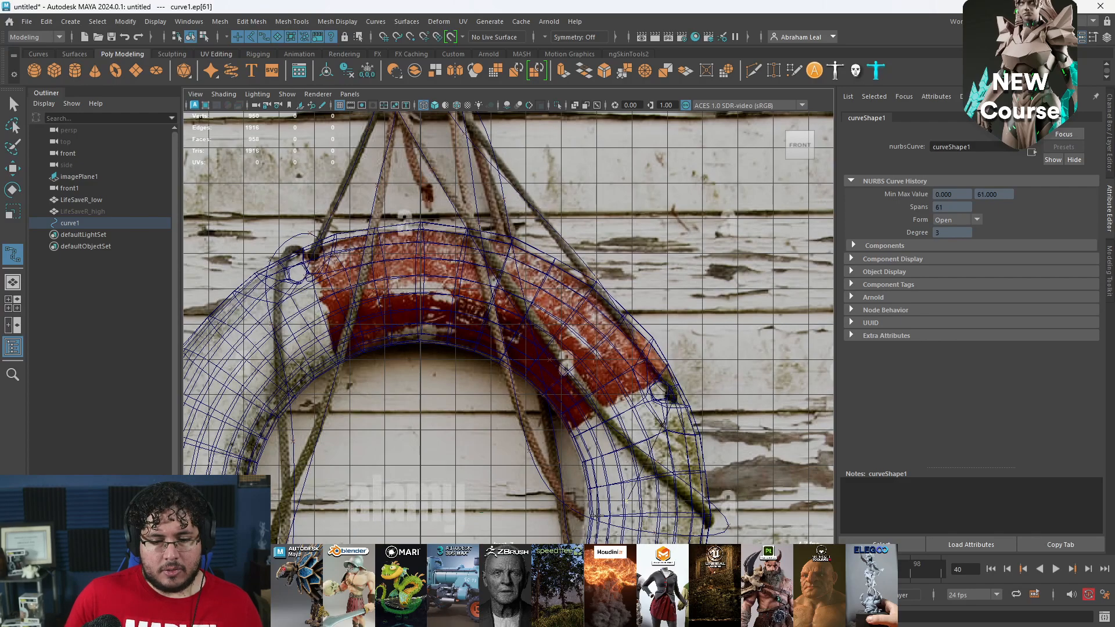
- Trace the EP curve up the inner right rope, around the nail to the short hanging end, and finish the curve
{"action": "middle_click_drag", "start_coordinate": [564, 476], "coordinate": [581, 394], "text": "alt"}
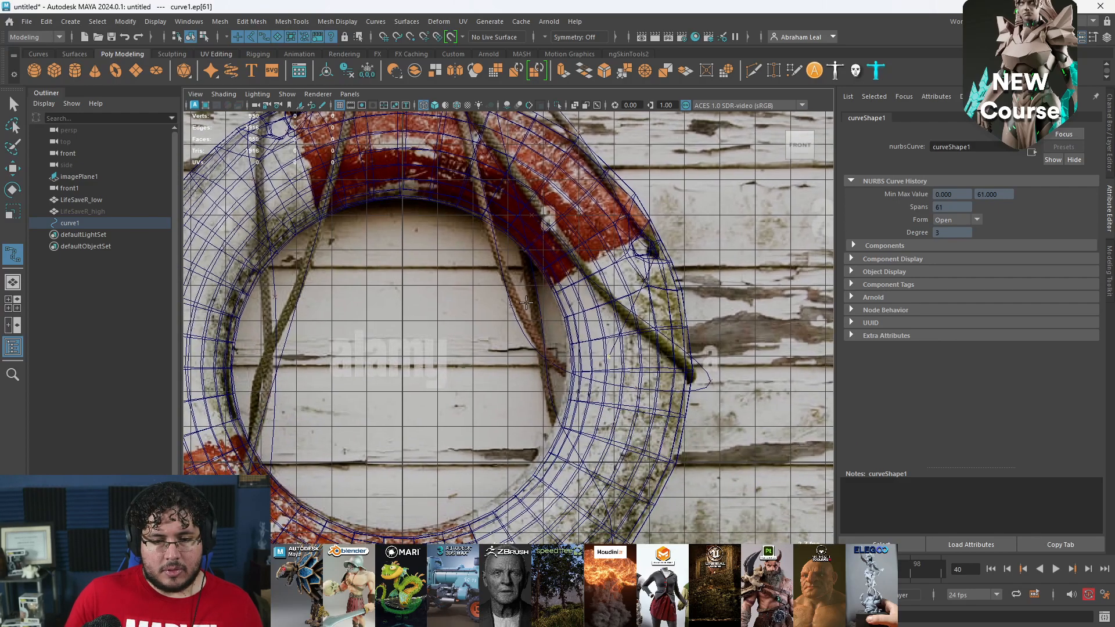
{"action": "scroll", "coordinate": [515, 392], "scroll_direction": "down", "scroll_amount": 6}
{"action": "scroll", "coordinate": [551, 407], "scroll_direction": "up", "scroll_amount": 5}
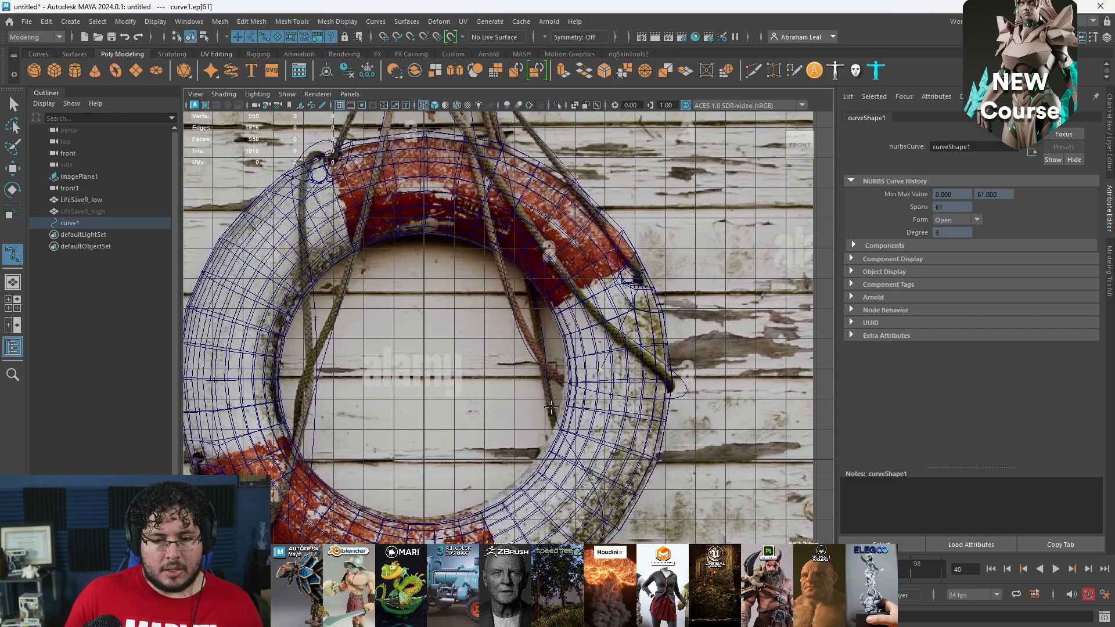
{"action": "left_click", "coordinate": [543, 256]}
{"action": "middle_click_drag", "start_coordinate": [491, 173], "coordinate": [519, 361], "text": "alt"}
{"action": "left_click", "coordinate": [494, 233]}
{"action": "left_click", "coordinate": [493, 226]}
{"action": "left_click", "coordinate": [444, 193]}
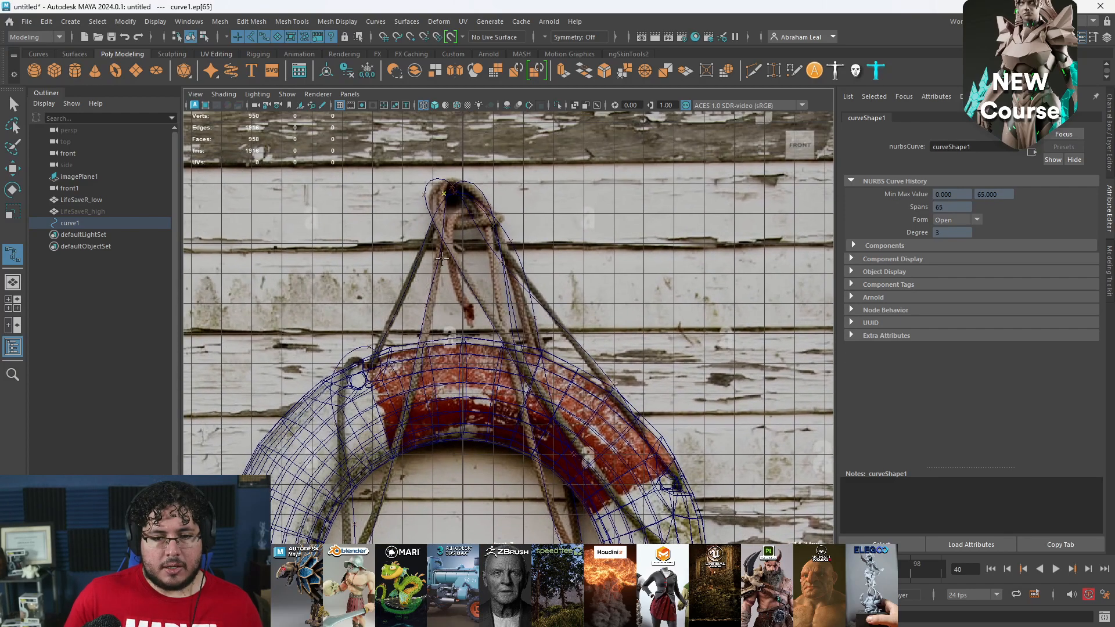
{"action": "key", "text": "Return"}
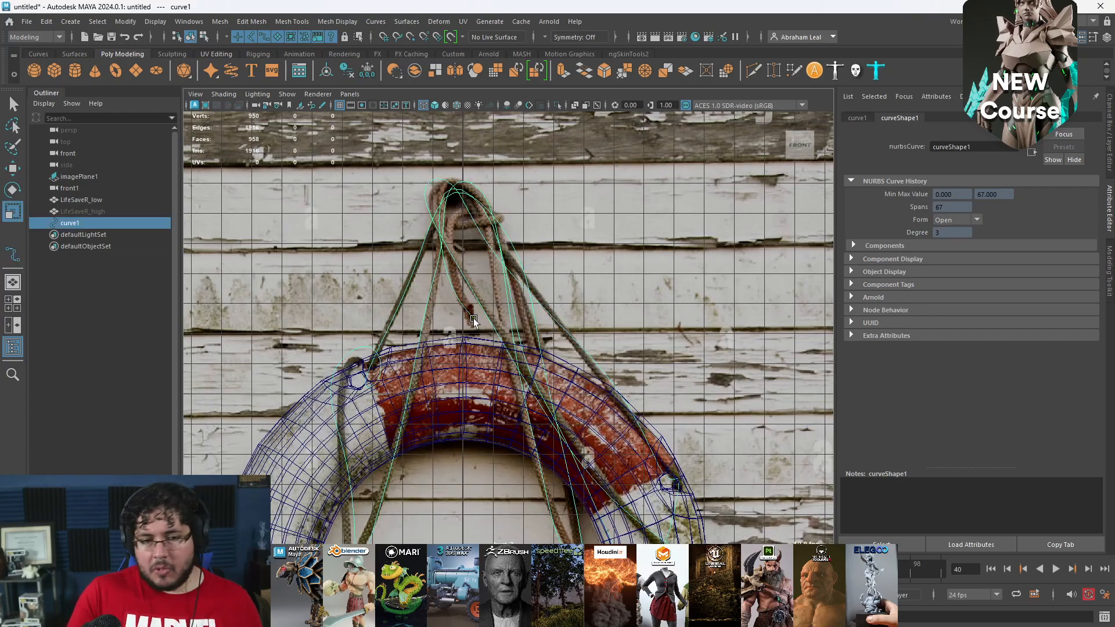
- Put the low-poly life preserver on a new display layer in the perspective view and set the layer to template
{"action": "scroll", "coordinate": [500, 349], "scroll_direction": "down", "scroll_amount": 5}
{"action": "mouse_move", "coordinate": [543, 384]}
{"action": "left_mouse_down", "text": "alt"}
{"action": "mouse_move", "coordinate": [641, 419]}
{"action": "mouse_move", "coordinate": [521, 302]}
{"action": "left_mouse_up", "text": "alt"}
{"action": "key", "text": "5"}
{"action": "right_click_drag", "start_coordinate": [521, 302], "coordinate": [590, 433], "text": "alt"}
{"action": "left_click_drag", "start_coordinate": [590, 433], "coordinate": [491, 410], "text": "alt"}
{"action": "middle_click_drag", "start_coordinate": [491, 410], "coordinate": [448, 330], "text": "alt"}
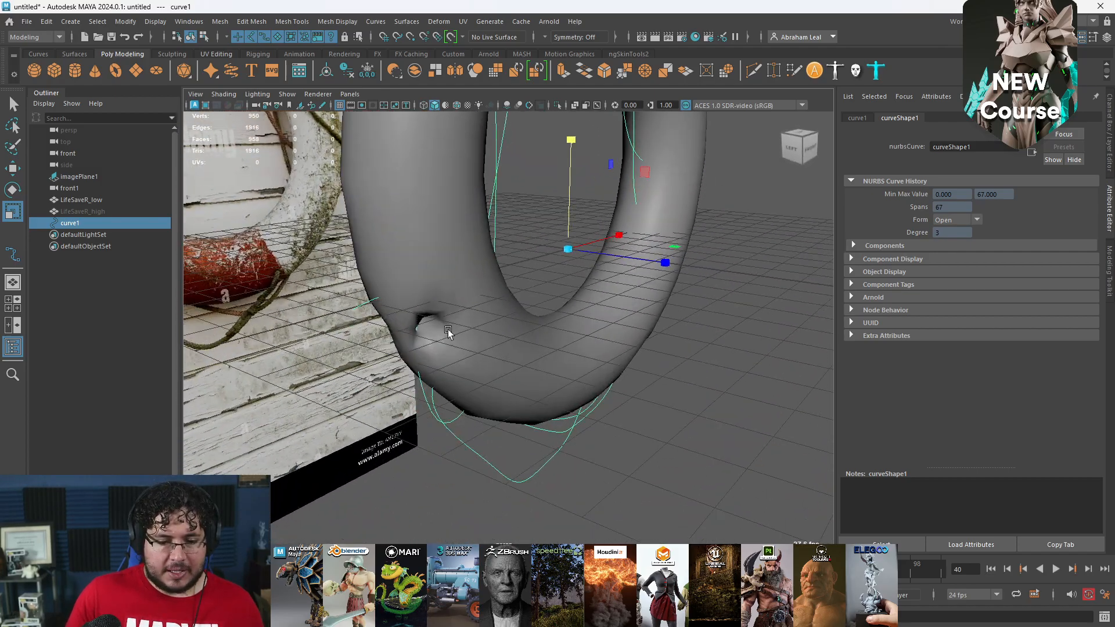
{"action": "left_click", "coordinate": [419, 207]}
{"action": "key", "text": "ctrl+a"}
{"action": "left_click", "coordinate": [1096, 451]}
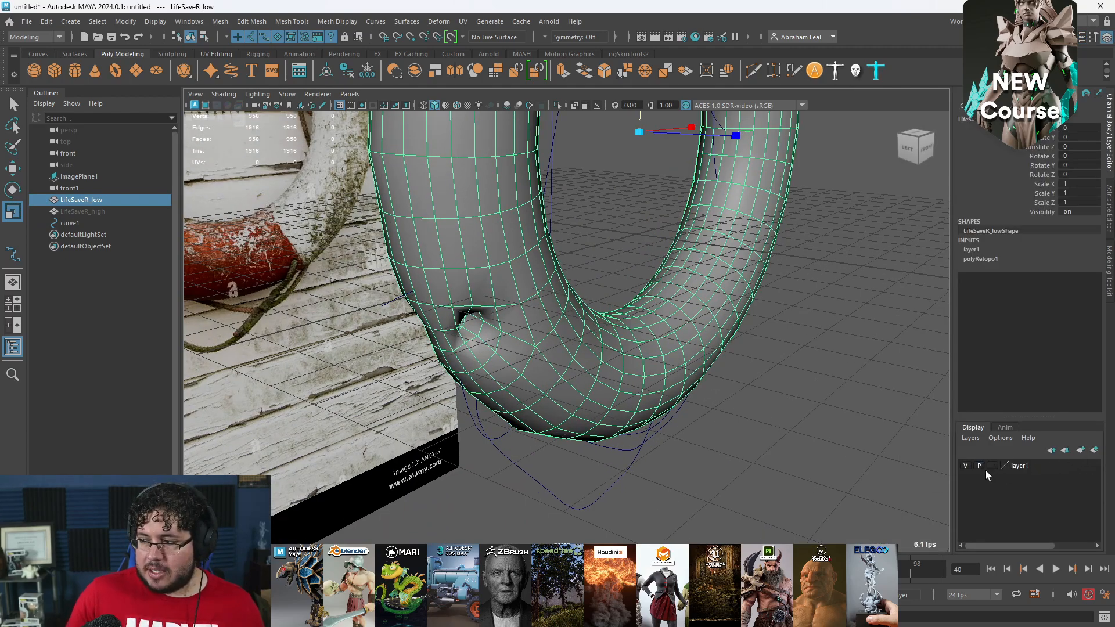
{"action": "left_click", "coordinate": [991, 466]}
- Switch the rope curve to control vertex editing and select a CV near the ring's lower-left hole for moving
{"action": "mouse_move", "coordinate": [734, 441]}
{"action": "left_mouse_down", "text": "alt"}
{"action": "mouse_move", "coordinate": [791, 445]}
{"action": "mouse_move", "coordinate": [605, 430]}
{"action": "mouse_move", "coordinate": [501, 395]}
{"action": "mouse_move", "coordinate": [487, 421]}
{"action": "mouse_move", "coordinate": [565, 418]}
{"action": "mouse_move", "coordinate": [531, 396]}
{"action": "left_mouse_up", "text": "alt"}
{"action": "left_click", "coordinate": [476, 419]}
{"action": "key", "text": "5"}
{"action": "right_click_drag", "start_coordinate": [498, 296], "coordinate": [459, 288]}
{"action": "left_click_drag", "start_coordinate": [510, 296], "coordinate": [577, 369], "text": "alt"}
{"action": "left_click", "coordinate": [426, 303]}
{"action": "key", "text": "ctrl+z"}
{"action": "left_click", "coordinate": [463, 306]}
{"action": "key", "text": "w"}
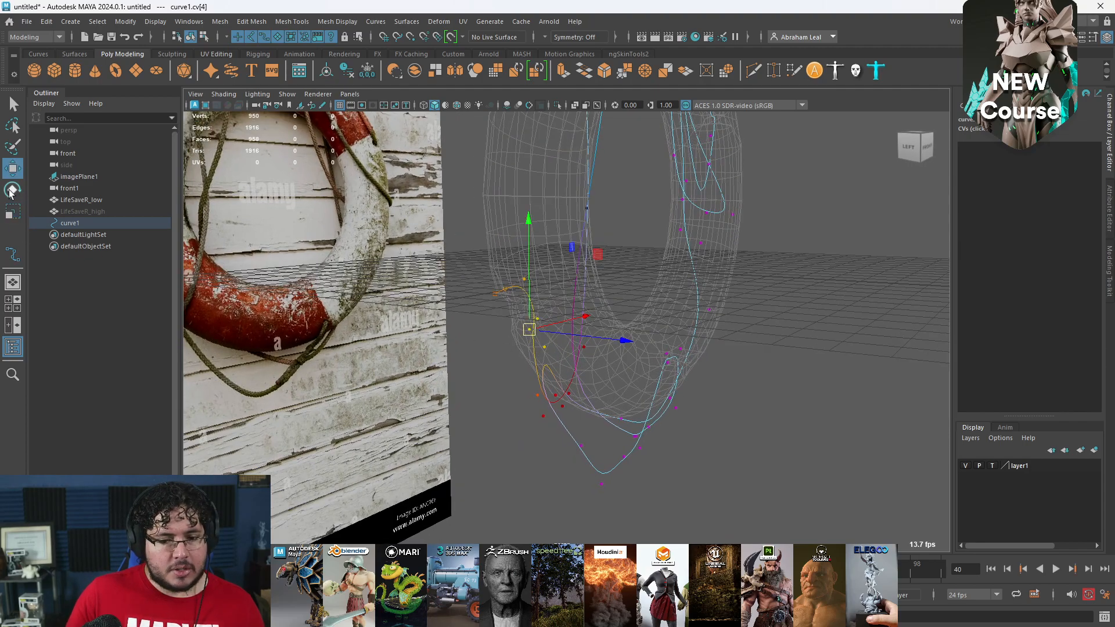
- Set the Move tool's soft selection falloff mode to Surface and switch the ring's display layer to reference
{"action": "double_click", "coordinate": [13, 170]}
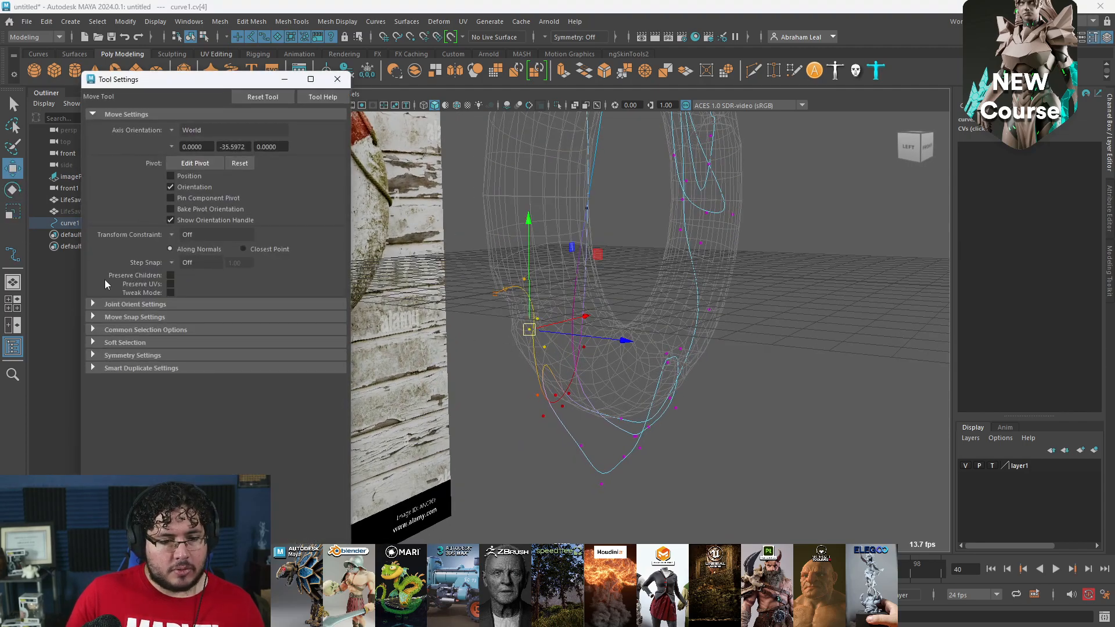
{"action": "left_click", "coordinate": [92, 342]}
{"action": "left_click", "coordinate": [197, 370]}
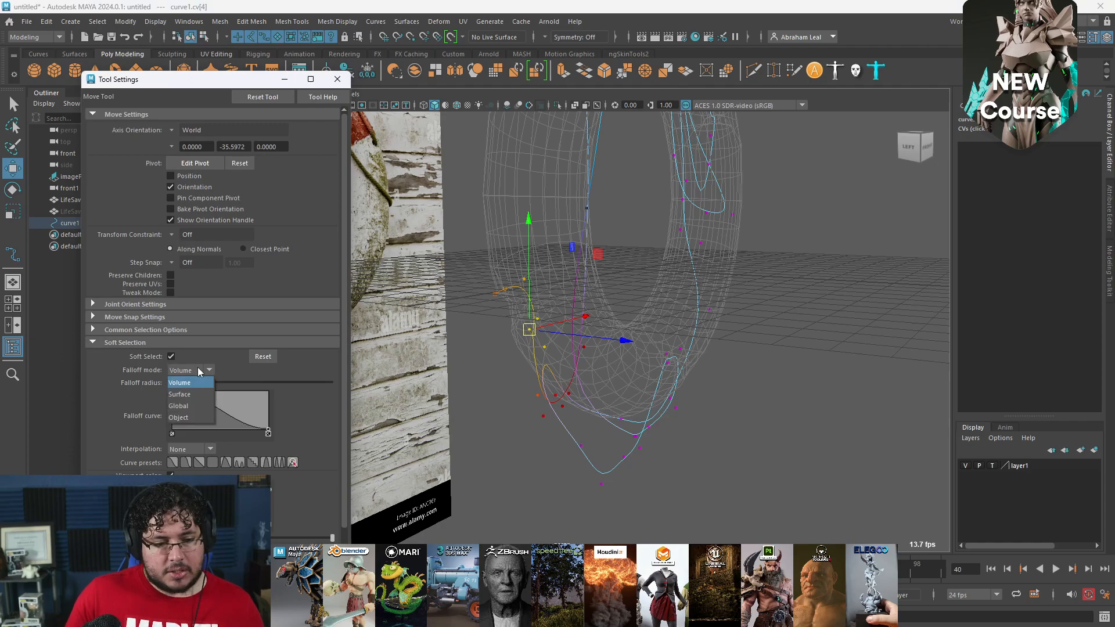
{"action": "left_click", "coordinate": [193, 395]}
{"action": "left_click_drag", "start_coordinate": [510, 331], "coordinate": [616, 333], "text": "alt"}
{"action": "mouse_move", "coordinate": [599, 276]}
{"action": "left_mouse_down", "text": "alt"}
{"action": "mouse_move", "coordinate": [615, 311]}
{"action": "mouse_move", "coordinate": [682, 346]}
{"action": "left_mouse_up", "text": "alt"}
{"action": "key", "text": "5"}
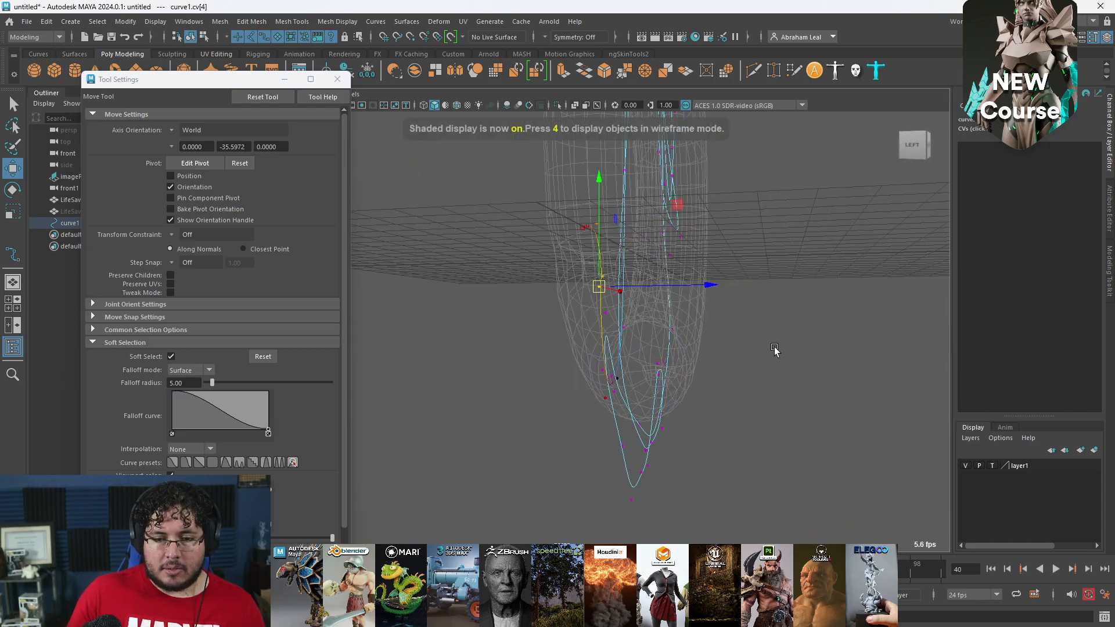
{"action": "left_click", "coordinate": [993, 465]}
- Move the curve's first control vertices in depth around the ring's lower-left hole so the rope follows the ring's surface
{"action": "left_click_drag", "start_coordinate": [711, 285], "coordinate": [723, 286]}
{"action": "left_click_drag", "start_coordinate": [588, 212], "coordinate": [519, 267]}
{"action": "left_click_drag", "start_coordinate": [608, 292], "coordinate": [588, 309]}
{"action": "left_click_drag", "start_coordinate": [596, 301], "coordinate": [620, 276]}
{"action": "left_click_drag", "start_coordinate": [719, 275], "coordinate": [444, 293], "text": "alt"}
{"action": "left_click_drag", "start_coordinate": [444, 293], "coordinate": [595, 275], "text": "alt"}
{"action": "mouse_move", "coordinate": [625, 315]}
{"action": "left_mouse_down"}
{"action": "mouse_move", "coordinate": [602, 344]}
{"action": "mouse_move", "coordinate": [654, 326]}
{"action": "mouse_move", "coordinate": [587, 349]}
{"action": "mouse_move", "coordinate": [627, 294]}
{"action": "mouse_move", "coordinate": [575, 318]}
{"action": "mouse_move", "coordinate": [523, 228]}
{"action": "mouse_move", "coordinate": [558, 242]}
{"action": "mouse_move", "coordinate": [448, 248]}
{"action": "mouse_move", "coordinate": [511, 174]}
{"action": "mouse_move", "coordinate": [706, 310]}
{"action": "mouse_move", "coordinate": [697, 290]}
{"action": "left_mouse_up"}
{"action": "key", "text": "4"}
{"action": "left_click", "coordinate": [679, 299]}
{"action": "left_click_drag", "start_coordinate": [697, 290], "coordinate": [644, 278]}
{"action": "mouse_move", "coordinate": [644, 279]}
{"action": "left_mouse_down", "text": "alt"}
{"action": "mouse_move", "coordinate": [654, 283]}
{"action": "mouse_move", "coordinate": [626, 279]}
{"action": "mouse_move", "coordinate": [652, 287]}
{"action": "mouse_move", "coordinate": [570, 294]}
{"action": "mouse_move", "coordinate": [577, 278]}
{"action": "mouse_move", "coordinate": [517, 281]}
{"action": "mouse_move", "coordinate": [623, 279]}
{"action": "mouse_move", "coordinate": [616, 255]}
{"action": "mouse_move", "coordinate": [638, 322]}
{"action": "mouse_move", "coordinate": [627, 314]}
{"action": "left_mouse_up", "text": "alt"}
{"action": "key", "text": "5"}
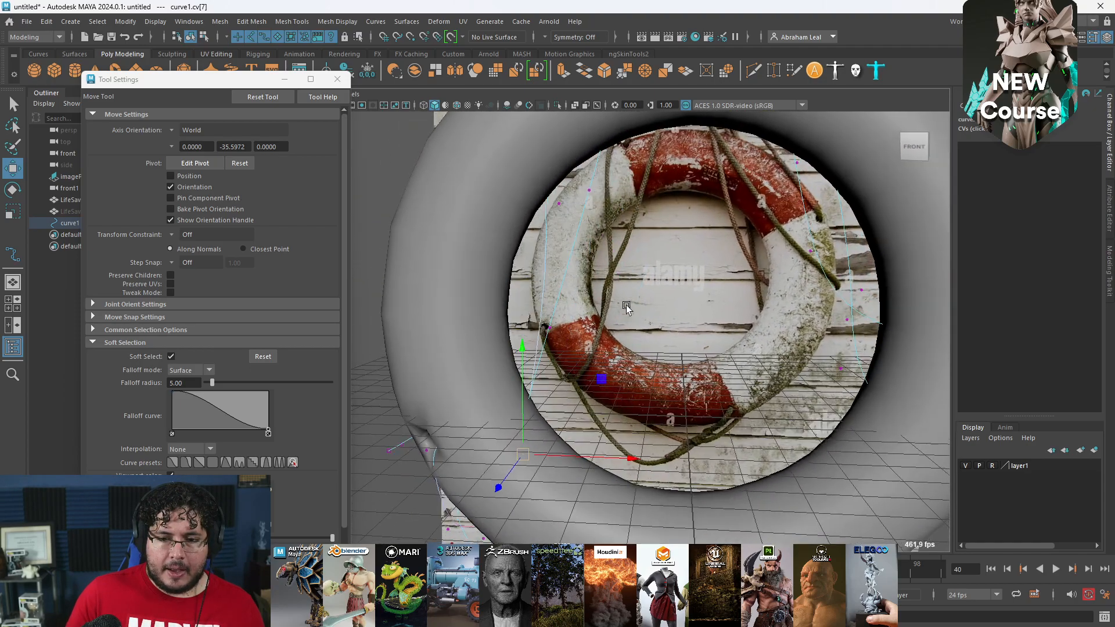
- Push the control vertices along the ring's left side to the back of the ring
{"action": "right_click_drag", "start_coordinate": [627, 313], "coordinate": [614, 325], "text": "alt"}
{"action": "middle_click_drag", "start_coordinate": [614, 326], "coordinate": [633, 372], "text": "alt"}
{"action": "key", "text": "4"}
{"action": "right_click_drag", "start_coordinate": [633, 371], "coordinate": [659, 356], "text": "alt"}
{"action": "left_click_drag", "start_coordinate": [660, 356], "coordinate": [658, 292], "text": "alt"}
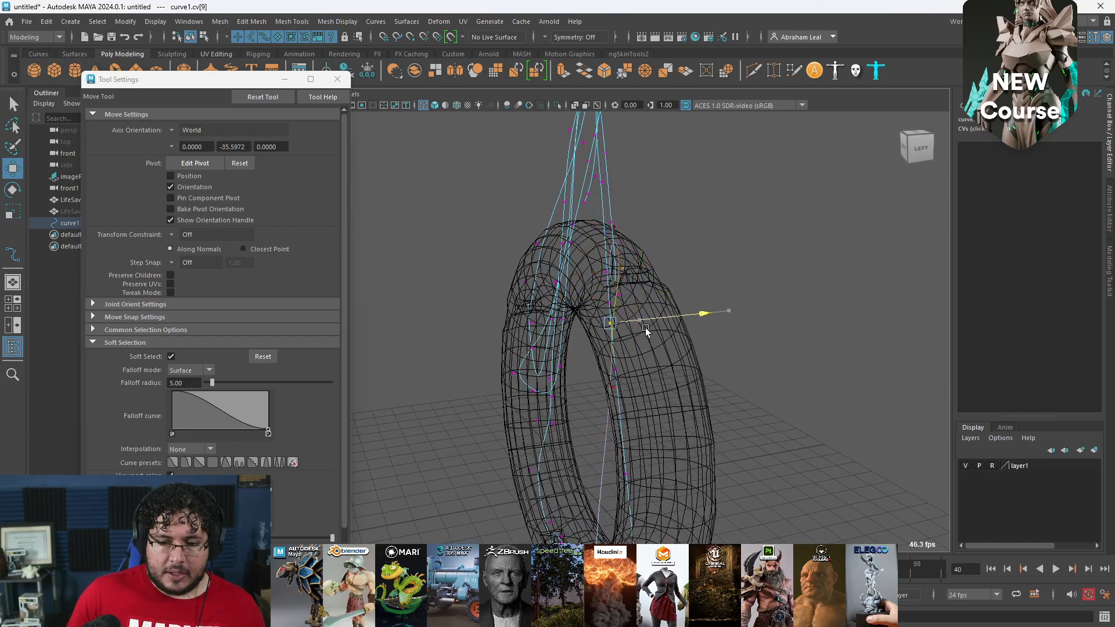
{"action": "mouse_move", "coordinate": [625, 331]}
{"action": "left_mouse_down", "text": "alt"}
{"action": "mouse_move", "coordinate": [621, 384]}
{"action": "mouse_move", "coordinate": [671, 378]}
{"action": "mouse_move", "coordinate": [606, 357]}
{"action": "left_mouse_up", "text": "alt"}
{"action": "key", "text": "5"}
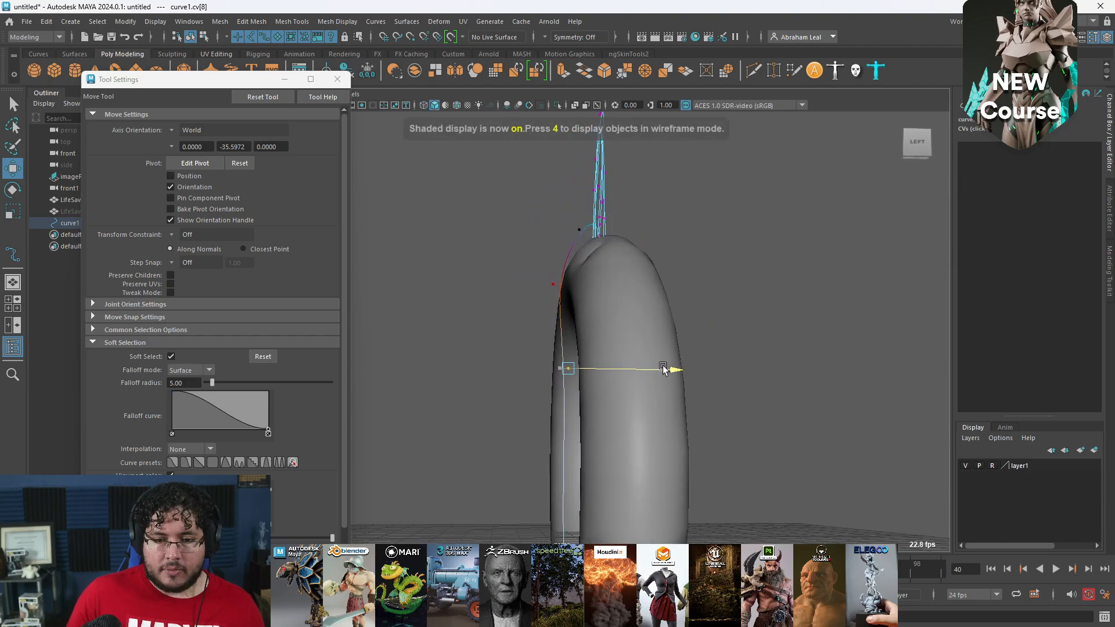
- Position the curve's control vertices around the rear opening of the ring's upper-left hole
{"action": "mouse_move", "coordinate": [619, 286]}
{"action": "left_mouse_down", "text": "alt"}
{"action": "mouse_move", "coordinate": [602, 341]}
{"action": "mouse_move", "coordinate": [642, 360]}
{"action": "mouse_move", "coordinate": [702, 348]}
{"action": "mouse_move", "coordinate": [493, 312]}
{"action": "mouse_move", "coordinate": [560, 311]}
{"action": "mouse_move", "coordinate": [697, 368]}
{"action": "mouse_move", "coordinate": [645, 325]}
{"action": "mouse_move", "coordinate": [664, 428]}
{"action": "mouse_move", "coordinate": [672, 406]}
{"action": "mouse_move", "coordinate": [562, 357]}
{"action": "mouse_move", "coordinate": [557, 384]}
{"action": "mouse_move", "coordinate": [604, 380]}
{"action": "left_mouse_up", "text": "alt"}
{"action": "key", "text": "4"}
{"action": "left_click", "coordinate": [541, 385]}
{"action": "mouse_move", "coordinate": [604, 381]}
{"action": "left_mouse_down"}
{"action": "mouse_move", "coordinate": [652, 366]}
{"action": "mouse_move", "coordinate": [568, 385]}
{"action": "mouse_move", "coordinate": [717, 351]}
{"action": "mouse_move", "coordinate": [620, 376]}
{"action": "mouse_move", "coordinate": [510, 325]}
{"action": "left_mouse_up"}
{"action": "key", "text": "5"}
{"action": "left_click", "coordinate": [502, 304]}
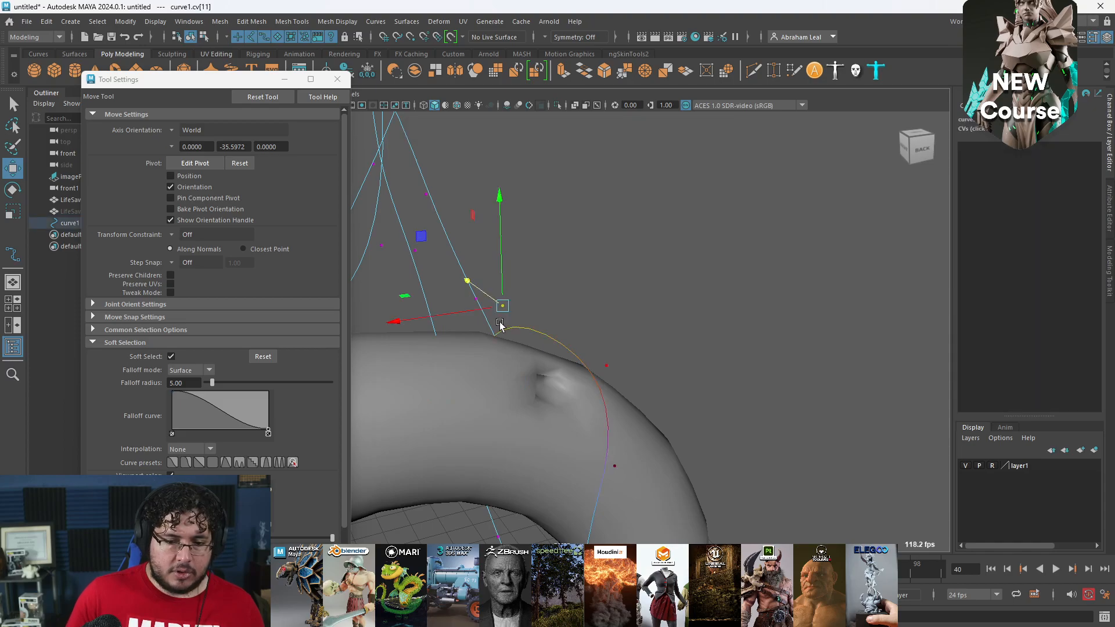
{"action": "left_click", "coordinate": [593, 400]}
{"action": "left_click_drag", "start_coordinate": [590, 404], "coordinate": [613, 378], "text": "alt"}
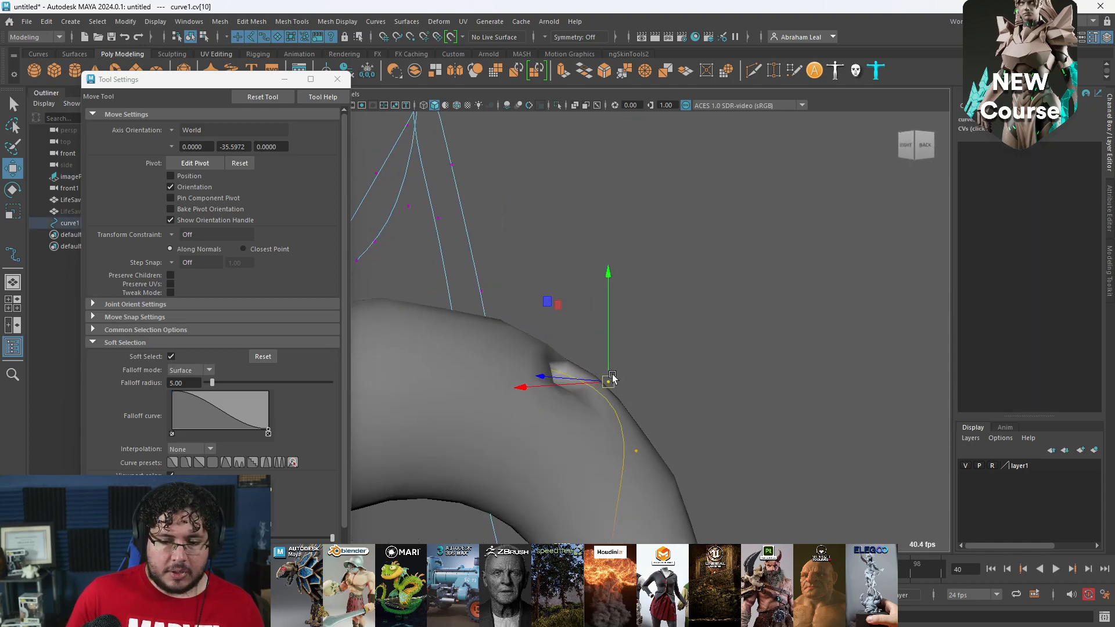
{"action": "middle_click_drag", "start_coordinate": [625, 417], "coordinate": [652, 326], "text": "alt"}
{"action": "left_click", "coordinate": [658, 364]}
{"action": "mouse_move", "coordinate": [660, 361]}
{"action": "left_mouse_down", "text": "alt"}
{"action": "mouse_move", "coordinate": [677, 346]}
{"action": "mouse_move", "coordinate": [540, 403]}
{"action": "mouse_move", "coordinate": [410, 399]}
{"action": "left_mouse_up", "text": "alt"}
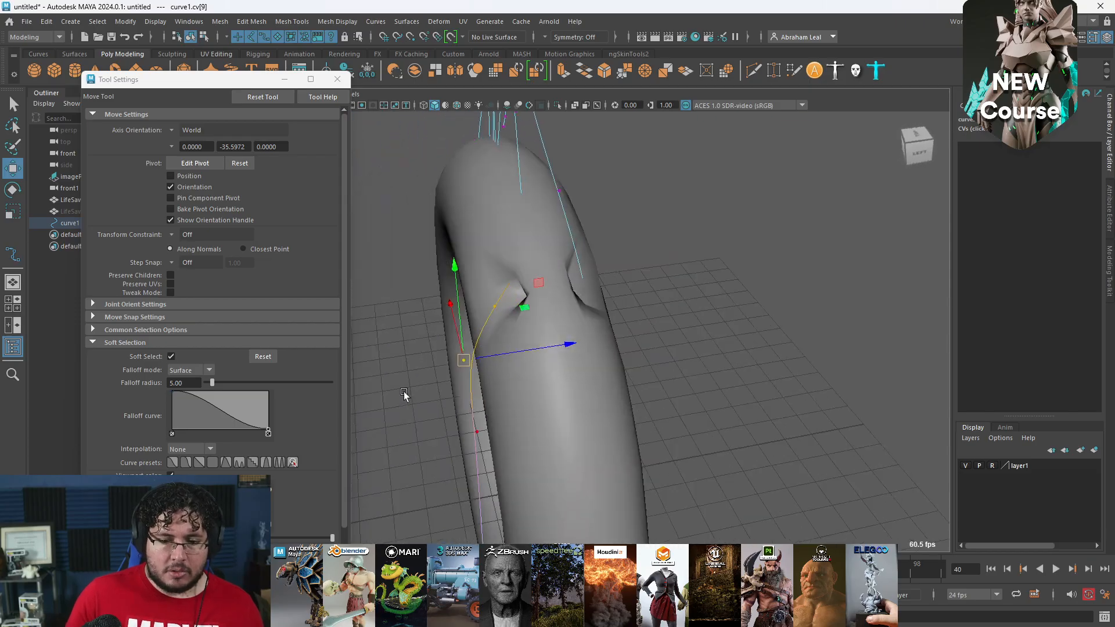
- Adjust the control vertices behind the upper-left hole so the curve bends into its rear opening
{"action": "key", "text": "4"}
{"action": "left_click_drag", "start_coordinate": [493, 313], "coordinate": [418, 349], "text": "alt"}
{"action": "mouse_move", "coordinate": [714, 354]}
{"action": "left_mouse_down", "text": "alt"}
{"action": "mouse_move", "coordinate": [603, 304]}
{"action": "mouse_move", "coordinate": [569, 334]}
{"action": "left_mouse_up", "text": "alt"}
{"action": "mouse_move", "coordinate": [561, 342]}
{"action": "left_mouse_down", "text": "alt"}
{"action": "mouse_move", "coordinate": [580, 346]}
{"action": "mouse_move", "coordinate": [556, 302]}
{"action": "mouse_move", "coordinate": [656, 336]}
{"action": "mouse_move", "coordinate": [622, 317]}
{"action": "mouse_move", "coordinate": [604, 343]}
{"action": "mouse_move", "coordinate": [565, 323]}
{"action": "mouse_move", "coordinate": [566, 296]}
{"action": "mouse_move", "coordinate": [514, 257]}
{"action": "left_mouse_up", "text": "alt"}
{"action": "key", "text": "5"}
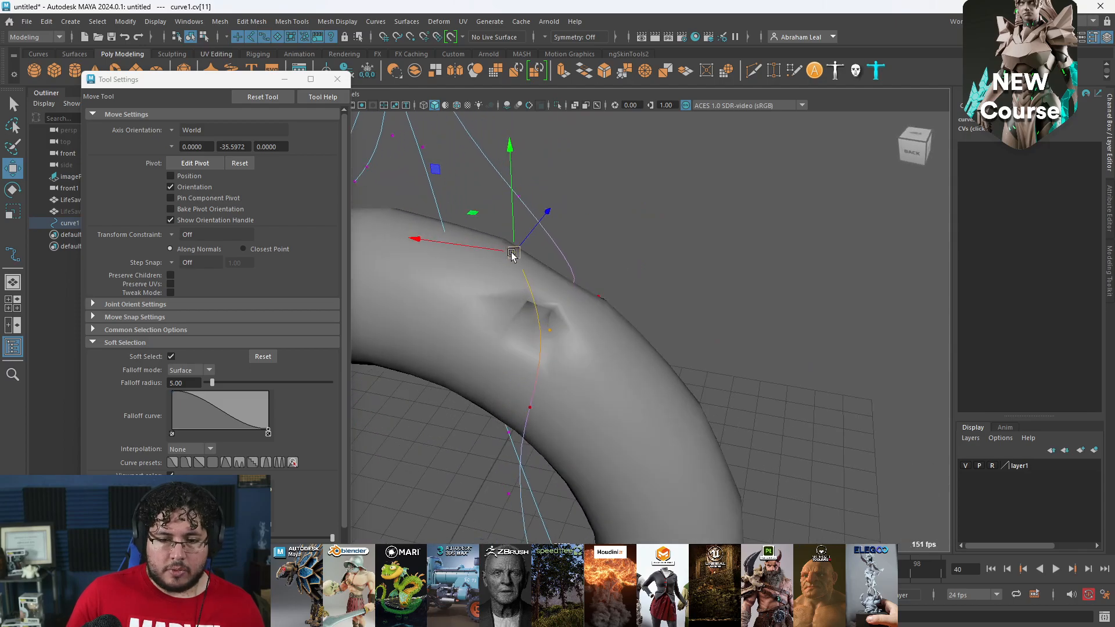
{"action": "left_click", "coordinate": [575, 374]}
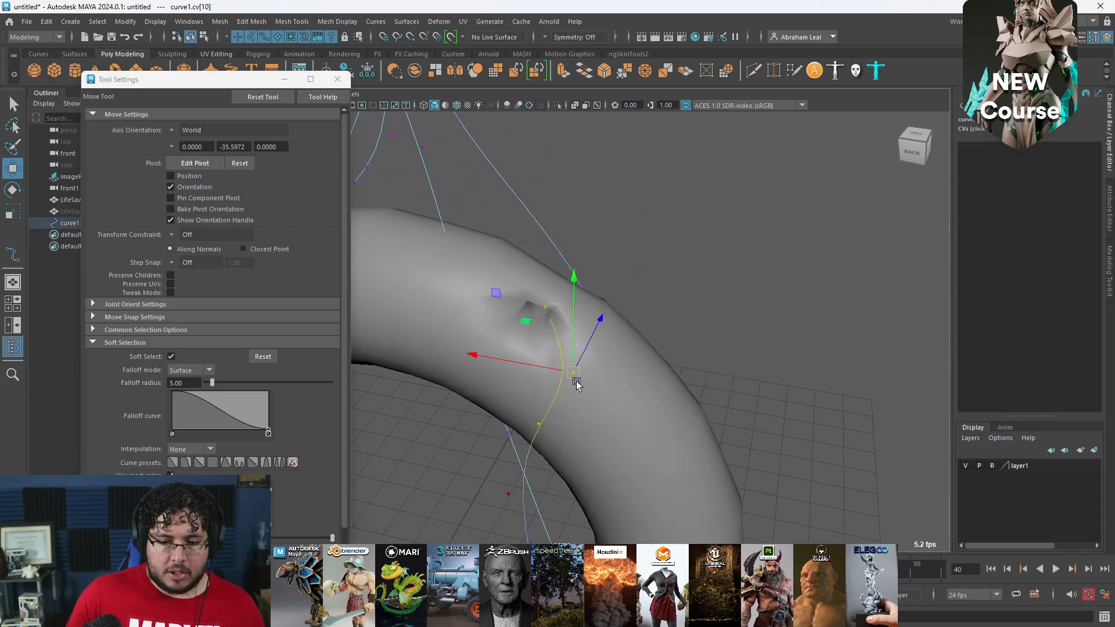
- Move the two control vertices beyond the upper-left hole so the rope exits at the front of the ring
{"action": "left_click_drag", "start_coordinate": [556, 364], "coordinate": [624, 274], "text": "alt"}
{"action": "key", "text": "4"}
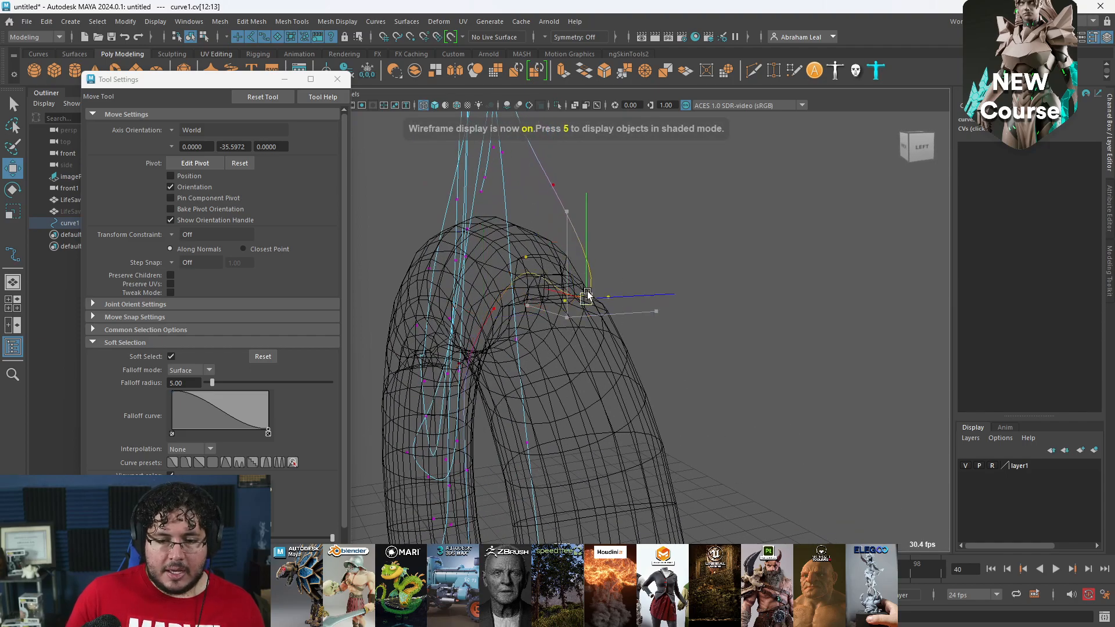
{"action": "key", "text": "5"}
{"action": "left_click_drag", "start_coordinate": [587, 301], "coordinate": [393, 326], "text": "alt"}
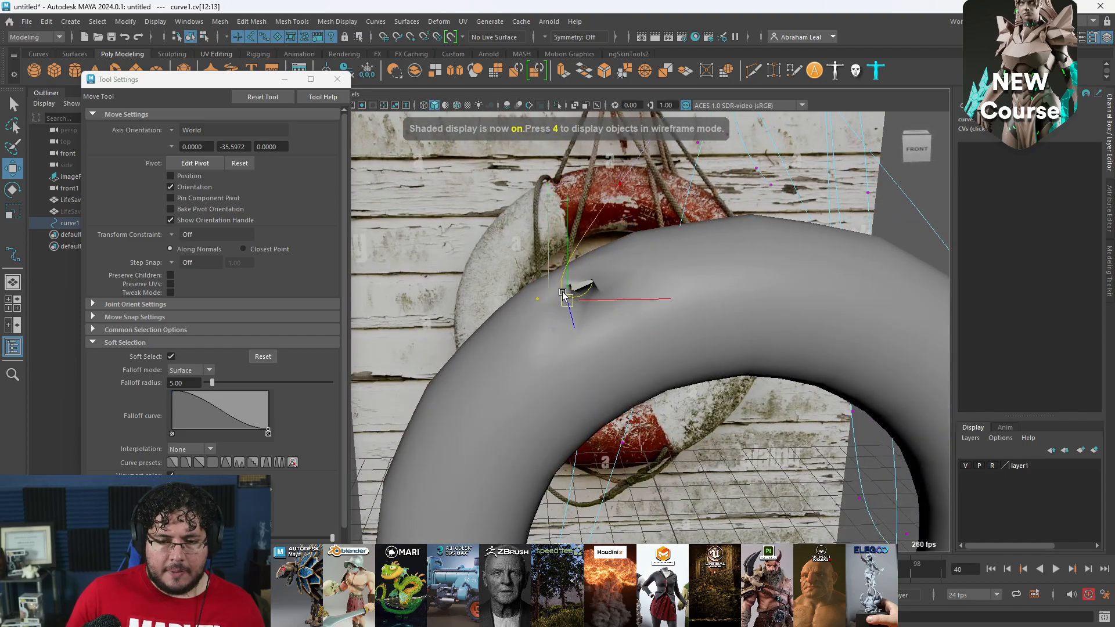
{"action": "left_click_drag", "start_coordinate": [553, 295], "coordinate": [609, 279], "text": "alt"}
- Refine the control vertices just below the rear opening of the upper-left hole
{"action": "left_click", "coordinate": [522, 261]}
{"action": "left_click", "coordinate": [523, 260]}
{"action": "left_click_drag", "start_coordinate": [510, 278], "coordinate": [588, 314], "text": "alt"}
{"action": "left_click", "coordinate": [573, 287]}
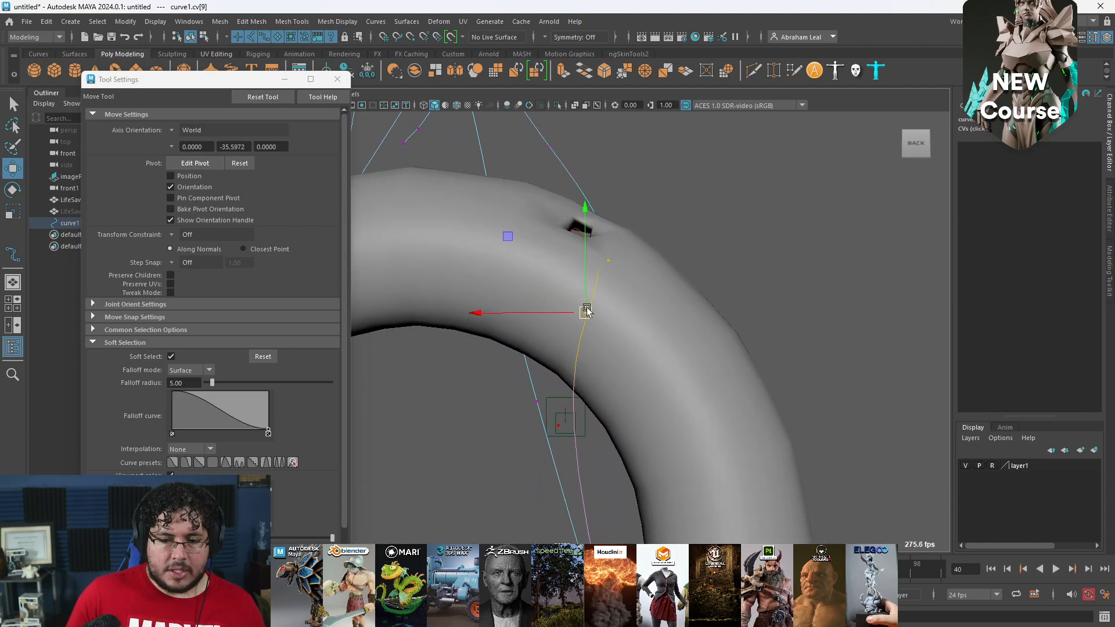
{"action": "left_click", "coordinate": [601, 262]}
{"action": "left_click_drag", "start_coordinate": [602, 263], "coordinate": [594, 295], "text": "alt"}
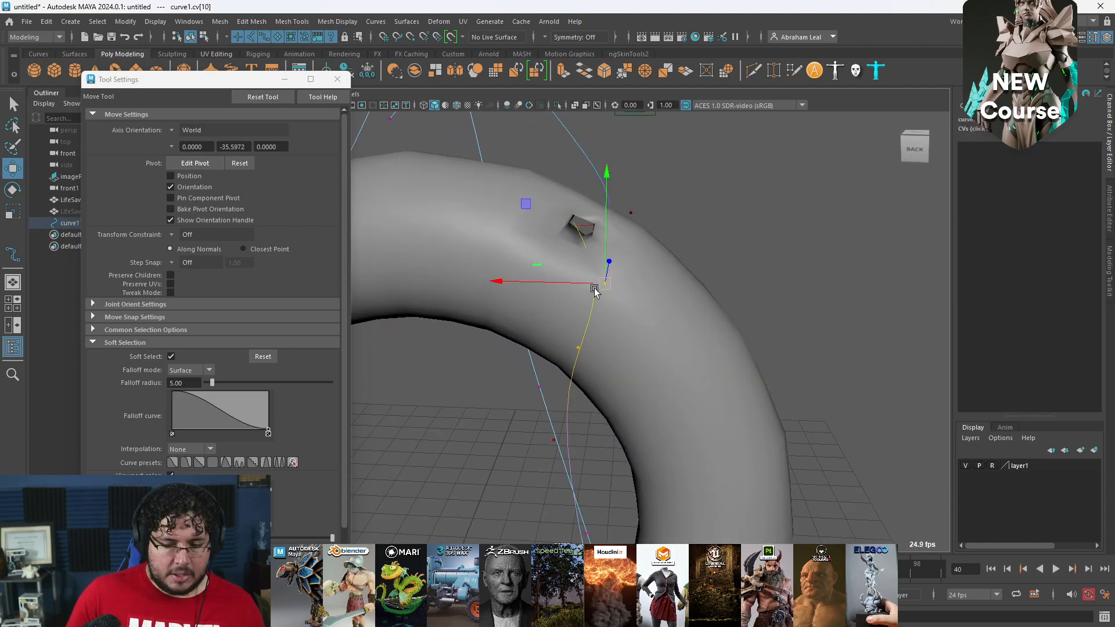
- Turn off soft selection and fit the control vertices below the upper-left hole individually against the ring's back surface
{"action": "key", "text": "b"}
{"action": "left_click_drag", "start_coordinate": [549, 283], "coordinate": [615, 268], "text": "alt"}
{"action": "left_click_drag", "start_coordinate": [637, 341], "coordinate": [643, 402], "text": "alt"}
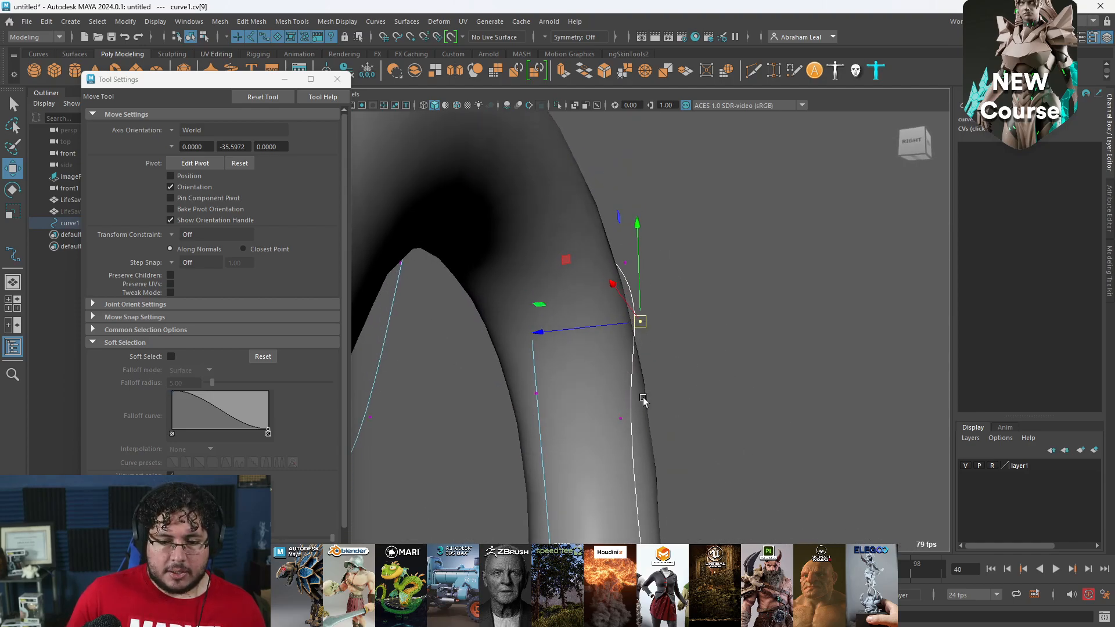
{"action": "left_click_drag", "start_coordinate": [639, 329], "coordinate": [713, 359], "text": "alt"}
{"action": "left_click", "coordinate": [709, 349]}
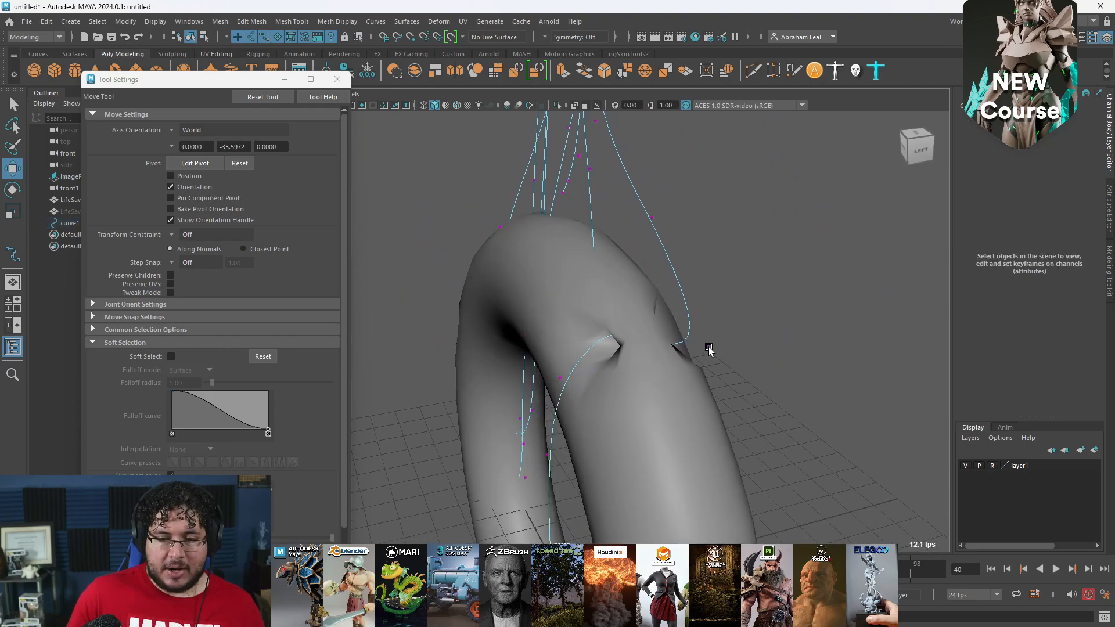
- Move the control vertices at the ring's lower-right hole so the curve passes through the opening
{"action": "left_click_drag", "start_coordinate": [663, 305], "coordinate": [665, 293]}
{"action": "left_click_drag", "start_coordinate": [665, 293], "coordinate": [584, 226], "text": "alt"}
{"action": "key", "text": "4"}
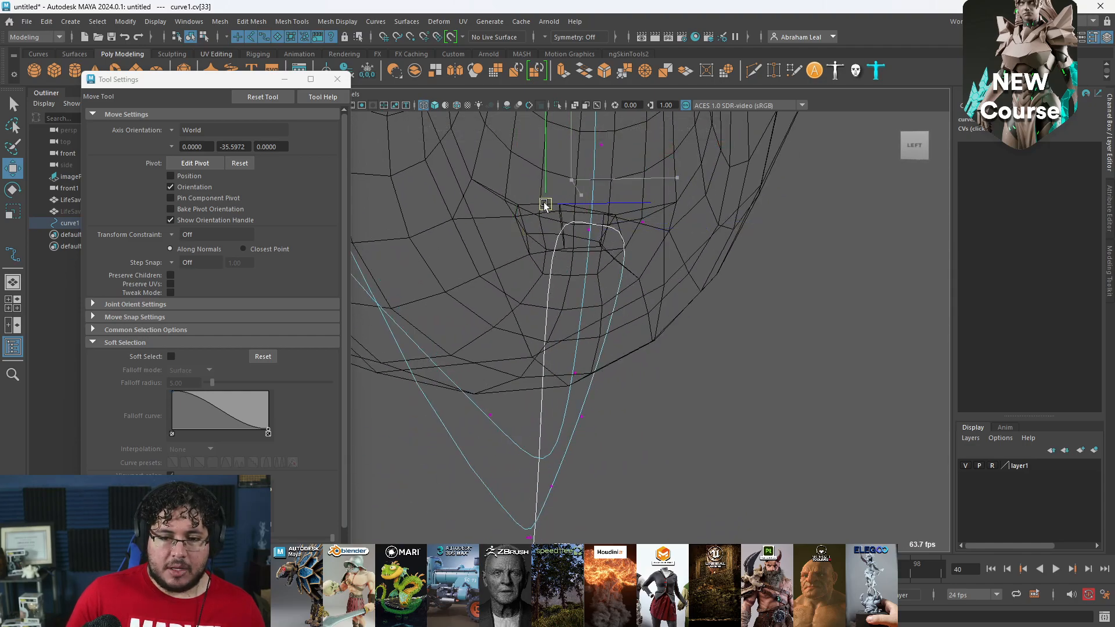
{"action": "key", "text": "5"}
{"action": "mouse_move", "coordinate": [532, 288]}
{"action": "left_mouse_down", "text": "alt"}
{"action": "mouse_move", "coordinate": [667, 259]}
{"action": "mouse_move", "coordinate": [561, 232]}
{"action": "left_mouse_up", "text": "alt"}
{"action": "left_click_drag", "start_coordinate": [487, 259], "coordinate": [658, 206], "text": "alt"}
{"action": "left_click_drag", "start_coordinate": [677, 160], "coordinate": [737, 243], "text": "alt"}
{"action": "key", "text": "4"}
{"action": "left_click", "coordinate": [735, 247]}
{"action": "left_click", "coordinate": [741, 240]}
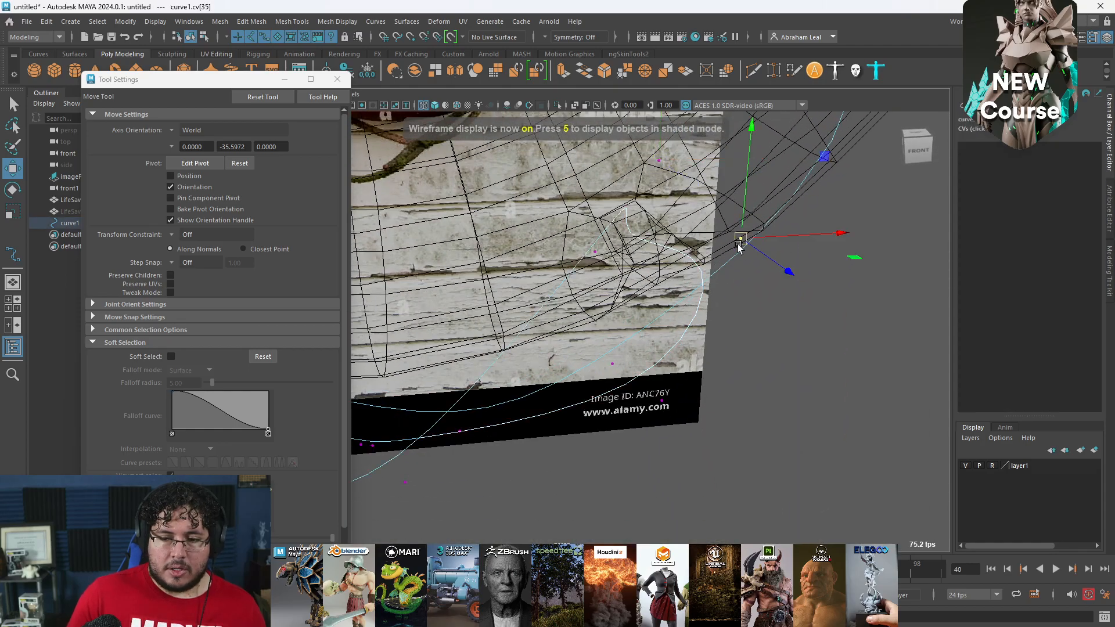
- Shape the rope leaving the front of the lower-right hole by moving the next control vertex below the ring
{"action": "left_click_drag", "start_coordinate": [678, 306], "coordinate": [595, 253], "text": "alt"}
{"action": "mouse_move", "coordinate": [666, 227]}
{"action": "left_mouse_down", "text": "alt"}
{"action": "mouse_move", "coordinate": [665, 249]}
{"action": "mouse_move", "coordinate": [642, 254]}
{"action": "mouse_move", "coordinate": [660, 180]}
{"action": "left_mouse_up", "text": "alt"}
{"action": "key", "text": "5"}
{"action": "left_click", "coordinate": [641, 312]}
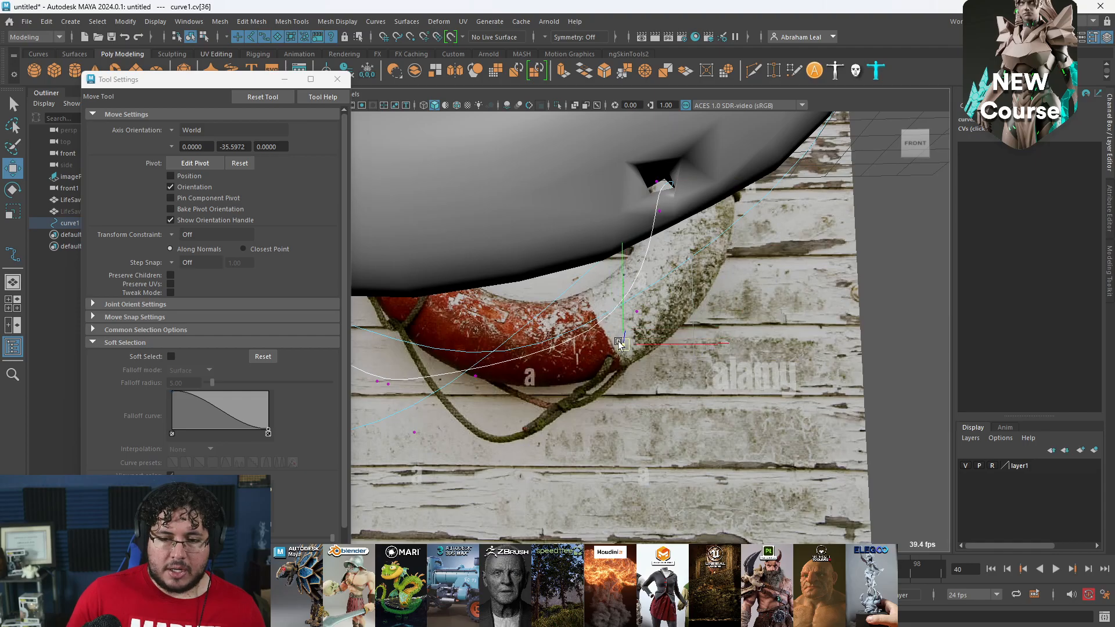
{"action": "left_click_drag", "start_coordinate": [622, 347], "coordinate": [682, 249], "text": "alt"}
- Offset the control vertices of the crossing rope strands beneath the ring so the strands separate in depth
{"action": "left_click", "coordinate": [628, 230]}
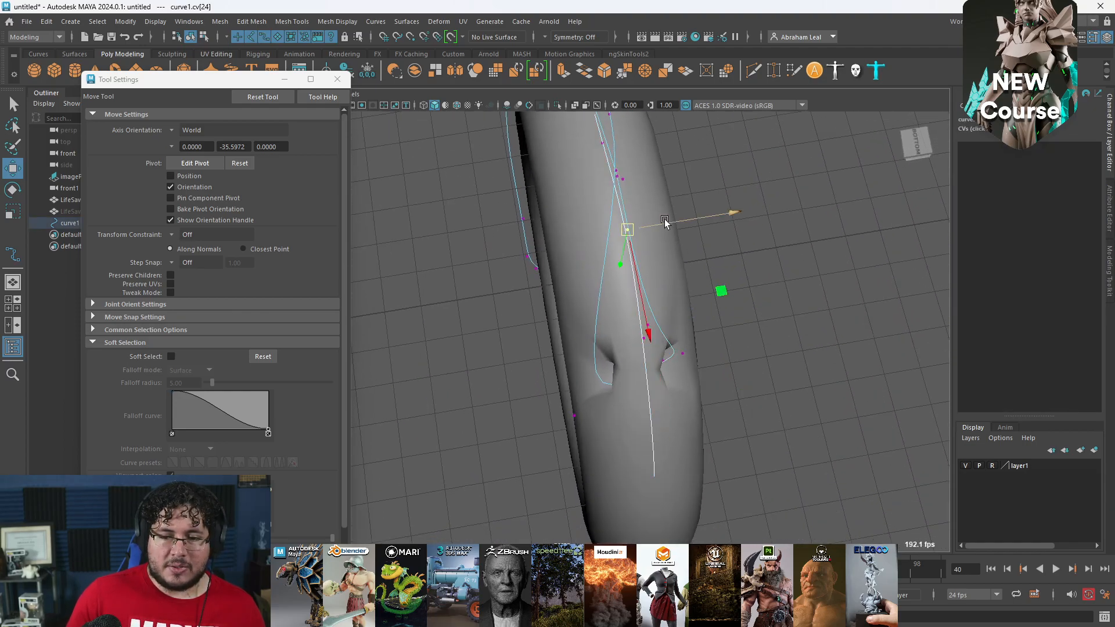
{"action": "left_click", "coordinate": [696, 213]}
{"action": "left_click", "coordinate": [621, 177]}
{"action": "left_click_drag", "start_coordinate": [649, 173], "coordinate": [676, 170]}
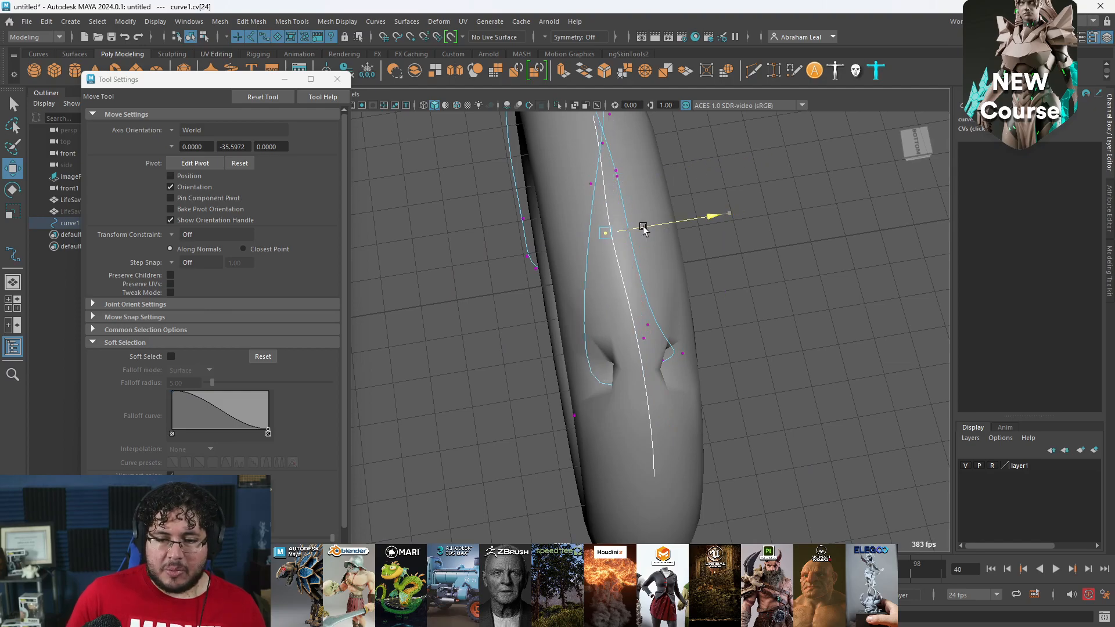
{"action": "left_click", "coordinate": [650, 324]}
{"action": "left_click", "coordinate": [651, 327]}
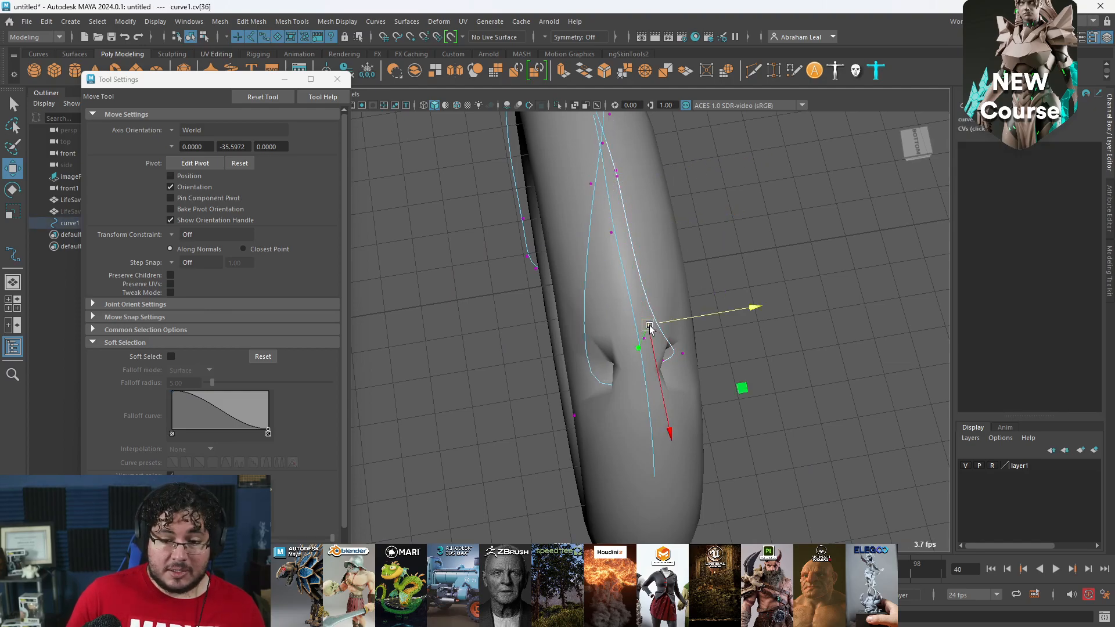
{"action": "middle_click_drag", "start_coordinate": [623, 172], "coordinate": [635, 293], "text": "alt"}
{"action": "left_click", "coordinate": [636, 290]}
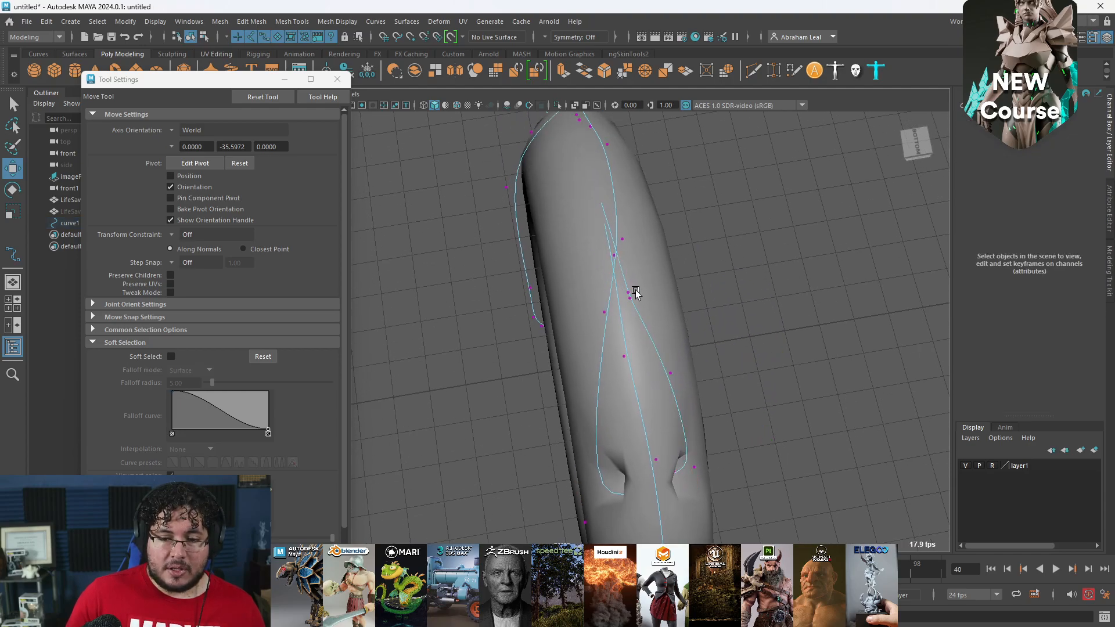
{"action": "left_click", "coordinate": [635, 286]}
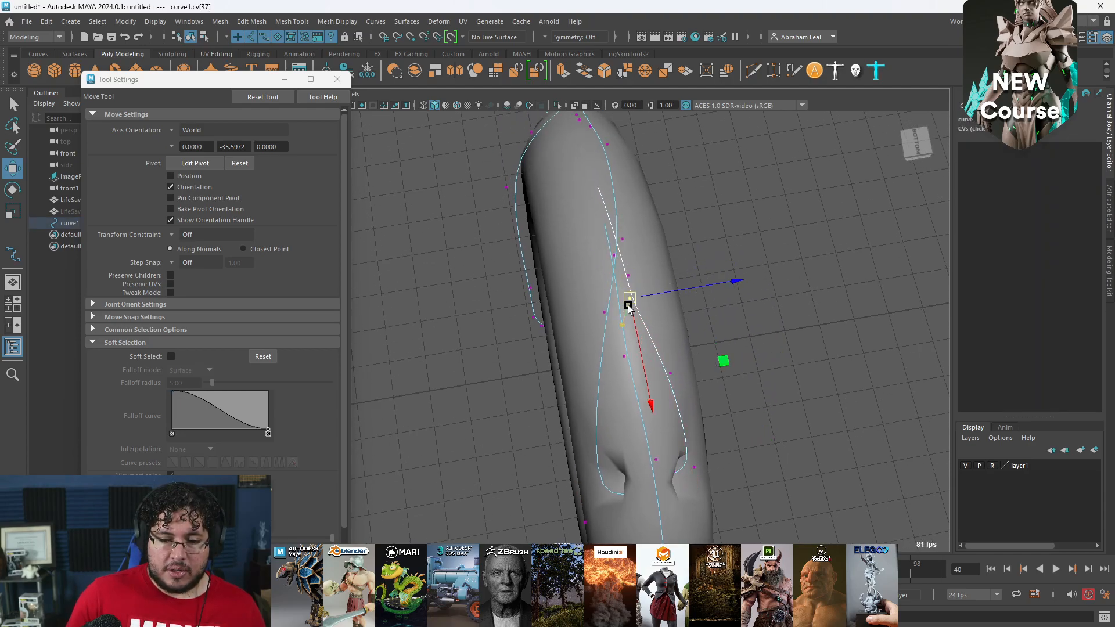
- Shift the rope strand's control vertex beside the ring's side wall in depth so the strand stays clear of the surface
{"action": "left_click_drag", "start_coordinate": [644, 316], "coordinate": [618, 374], "text": "alt"}
{"action": "key", "text": "4"}
{"action": "left_click_drag", "start_coordinate": [547, 365], "coordinate": [561, 249], "text": "alt"}
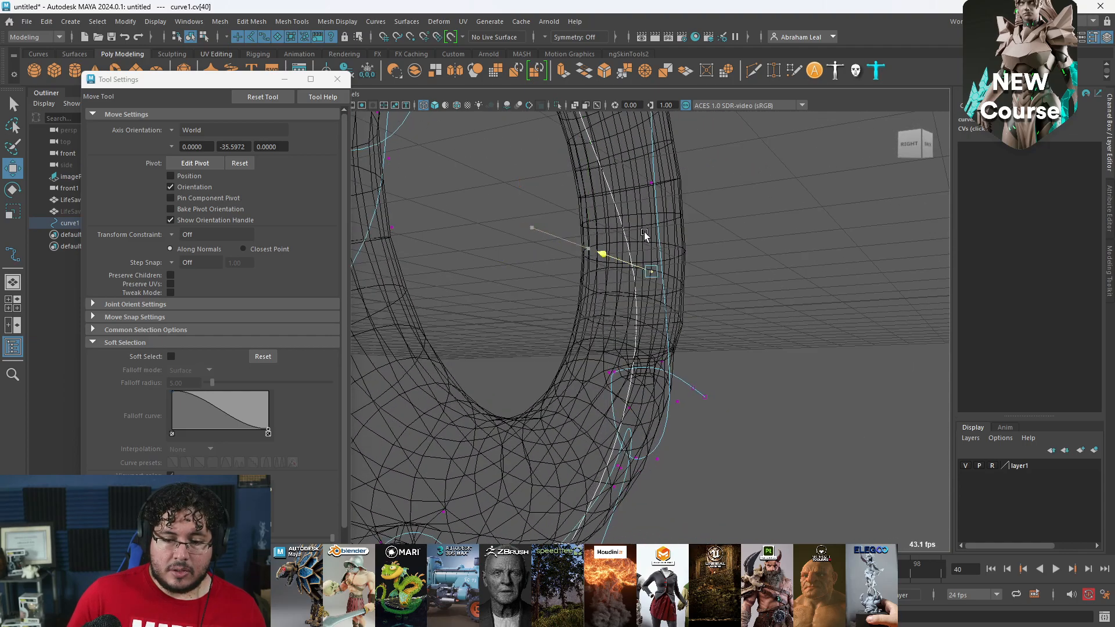
{"action": "key", "text": "5"}
- Move the next control vertices along the strand, offsetting the one above the ring so the rope passes behind the ring's top
{"action": "left_click_drag", "start_coordinate": [692, 294], "coordinate": [570, 339], "text": "alt"}
{"action": "mouse_move", "coordinate": [641, 316]}
{"action": "left_mouse_down", "text": "alt"}
{"action": "mouse_move", "coordinate": [555, 326]}
{"action": "mouse_move", "coordinate": [543, 235]}
{"action": "left_mouse_up", "text": "alt"}
{"action": "mouse_move", "coordinate": [608, 215]}
{"action": "left_mouse_down", "text": "alt"}
{"action": "mouse_move", "coordinate": [662, 416]}
{"action": "mouse_move", "coordinate": [510, 323]}
{"action": "mouse_move", "coordinate": [650, 374]}
{"action": "mouse_move", "coordinate": [653, 392]}
{"action": "mouse_move", "coordinate": [676, 283]}
{"action": "left_mouse_up", "text": "alt"}
{"action": "key", "text": "4"}
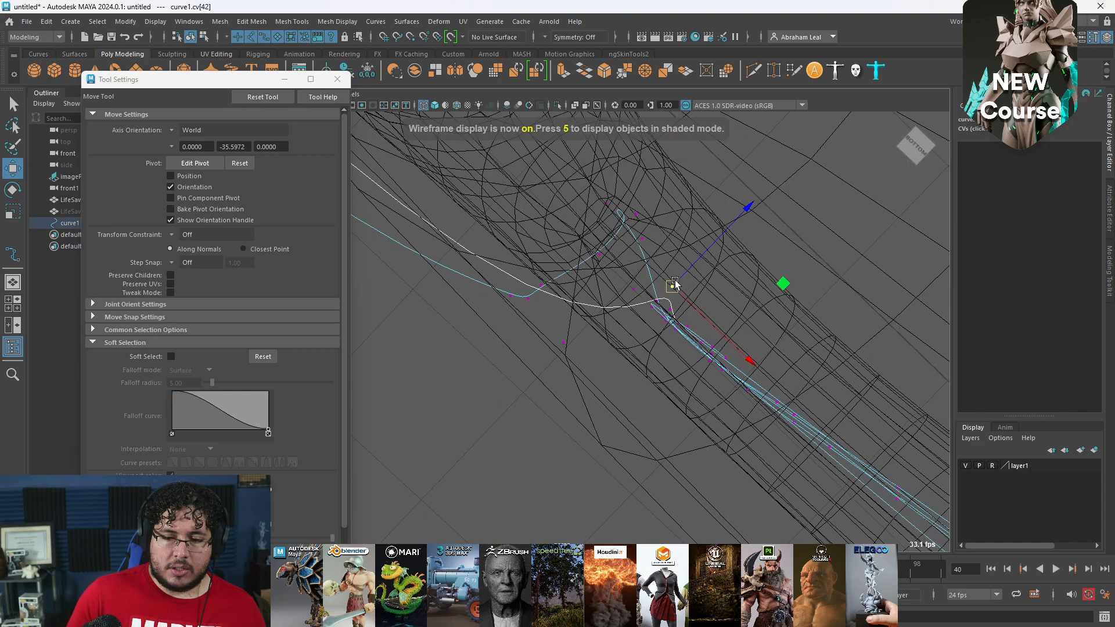
{"action": "left_click_drag", "start_coordinate": [613, 384], "coordinate": [660, 308], "text": "alt"}
{"action": "left_click_drag", "start_coordinate": [612, 268], "coordinate": [579, 275], "text": "alt"}
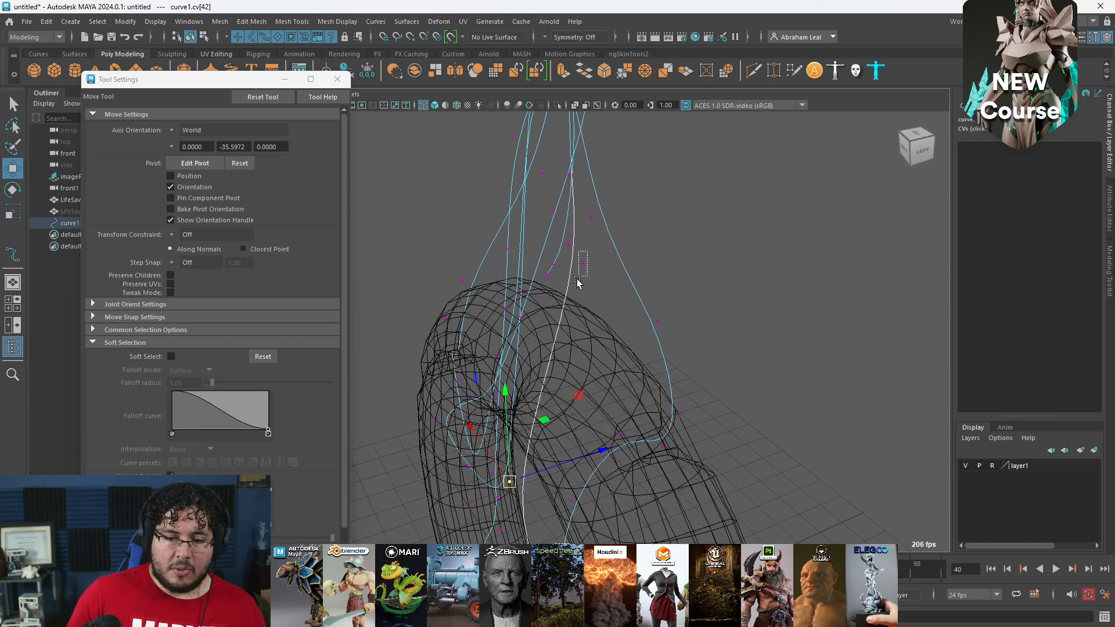
{"action": "left_click_drag", "start_coordinate": [513, 266], "coordinate": [575, 308], "text": "alt"}
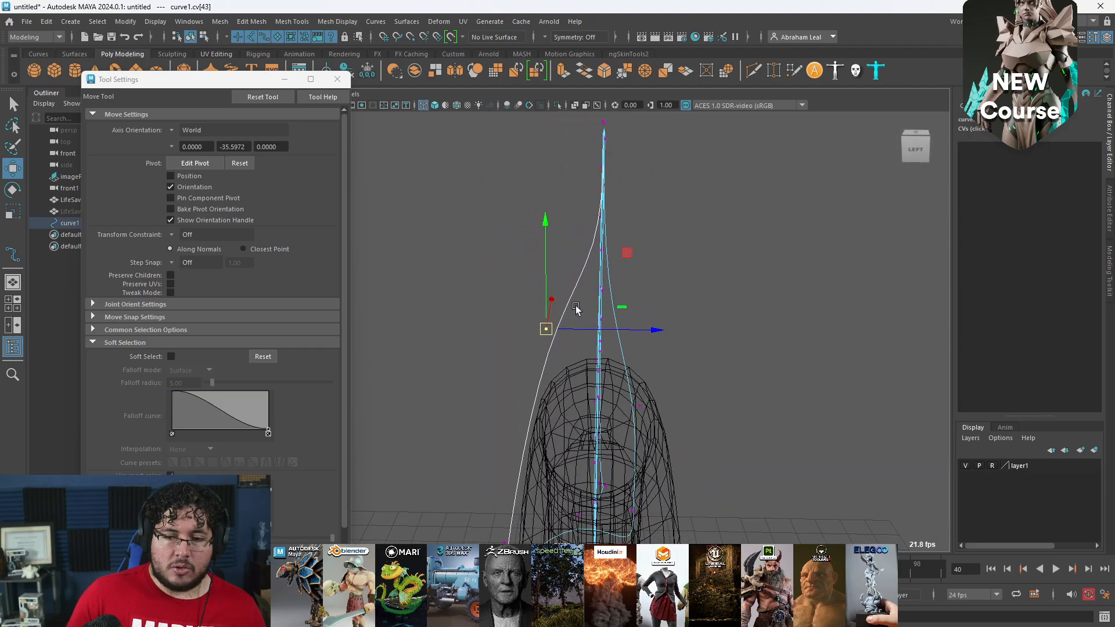
- Move the control vertices of the strand on the ring's outer side in depth to fit the rope against the surface
{"action": "mouse_move", "coordinate": [610, 221]}
{"action": "left_mouse_down", "text": "alt"}
{"action": "mouse_move", "coordinate": [655, 209]}
{"action": "mouse_move", "coordinate": [563, 326]}
{"action": "mouse_move", "coordinate": [660, 311]}
{"action": "mouse_move", "coordinate": [621, 368]}
{"action": "mouse_move", "coordinate": [668, 360]}
{"action": "mouse_move", "coordinate": [580, 371]}
{"action": "mouse_move", "coordinate": [640, 354]}
{"action": "mouse_move", "coordinate": [642, 371]}
{"action": "left_mouse_up", "text": "alt"}
{"action": "key", "text": "5"}
{"action": "left_click_drag", "start_coordinate": [640, 264], "coordinate": [602, 309]}
{"action": "left_click_drag", "start_coordinate": [603, 309], "coordinate": [597, 267], "text": "alt"}
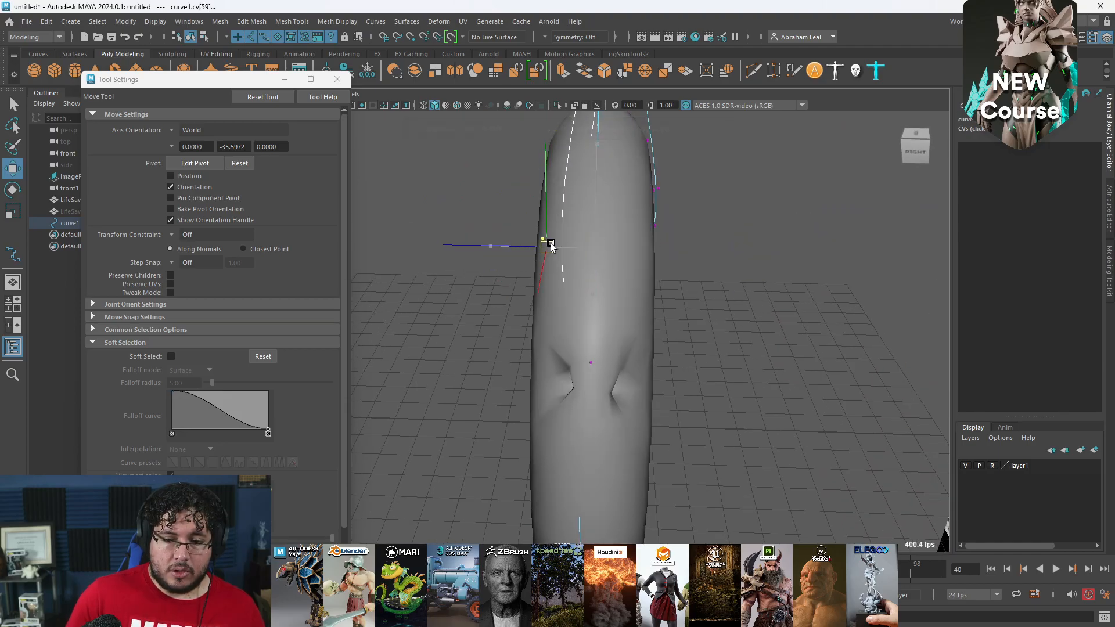
- Pull the control vertex of the strand near the ring's upper-right hole out behind the ring
{"action": "key", "text": "4"}
{"action": "left_click_drag", "start_coordinate": [557, 381], "coordinate": [651, 320], "text": "alt"}
{"action": "left_click", "coordinate": [548, 303]}
{"action": "mouse_move", "coordinate": [516, 276]}
{"action": "left_mouse_down", "text": "alt"}
{"action": "mouse_move", "coordinate": [569, 248]}
{"action": "mouse_move", "coordinate": [674, 341]}
{"action": "mouse_move", "coordinate": [762, 327]}
{"action": "left_mouse_up", "text": "alt"}
{"action": "key", "text": "5"}
{"action": "key", "text": "4"}
{"action": "left_click", "coordinate": [651, 388]}
{"action": "left_click", "coordinate": [636, 374]}
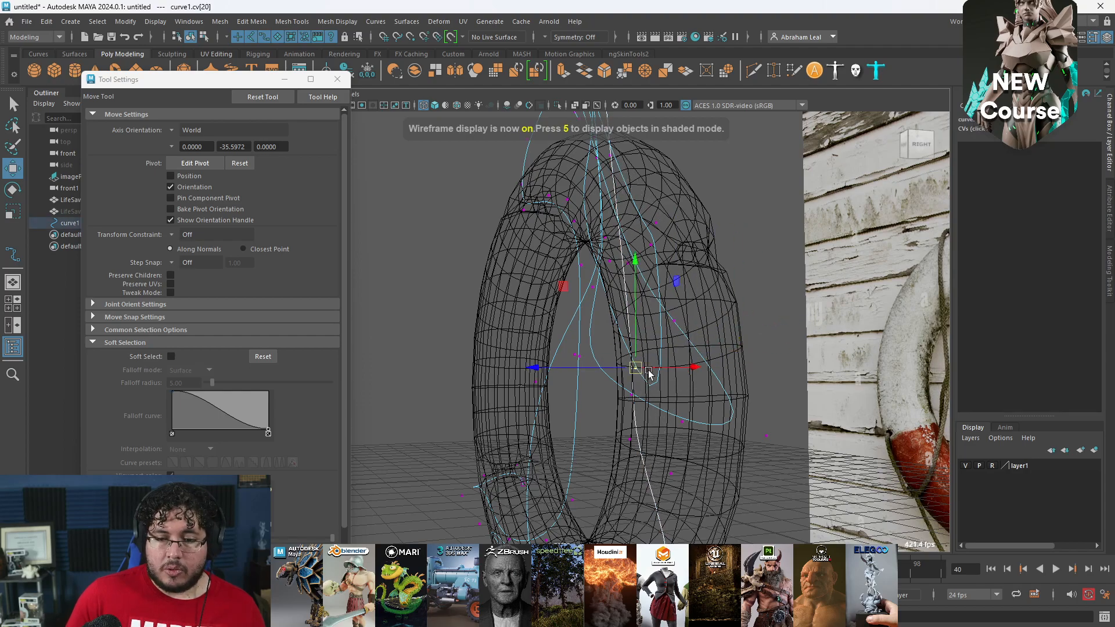
{"action": "left_click", "coordinate": [672, 333]}
{"action": "left_click_drag", "start_coordinate": [663, 339], "coordinate": [662, 340]}
{"action": "left_click_drag", "start_coordinate": [679, 318], "coordinate": [678, 342]}
{"action": "left_click_drag", "start_coordinate": [649, 306], "coordinate": [709, 315]}
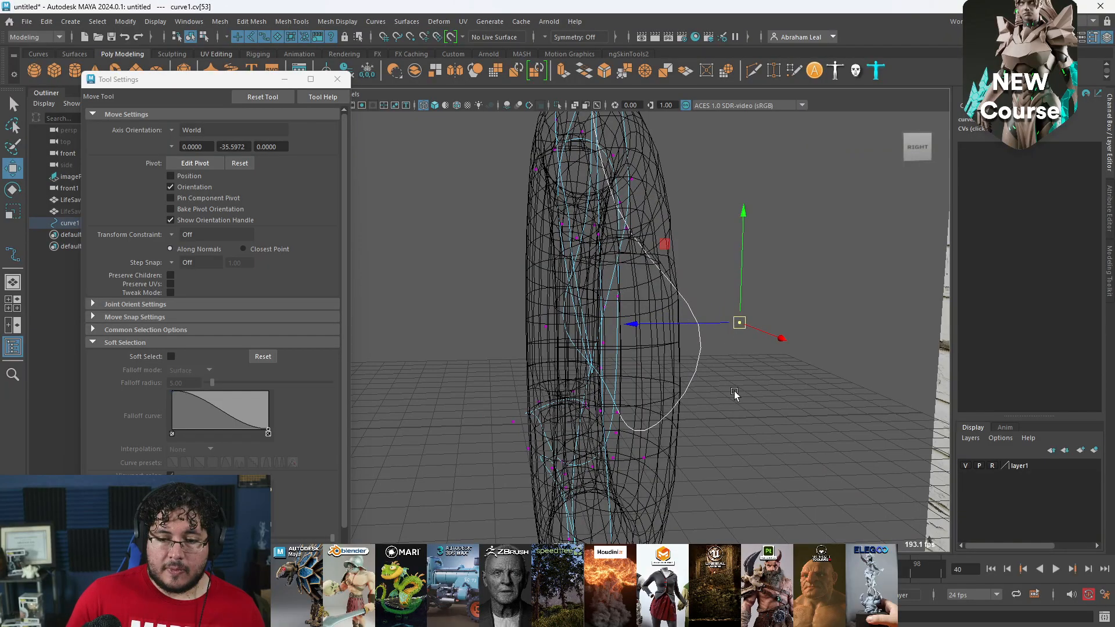
{"action": "key", "text": "5"}
{"action": "mouse_move", "coordinate": [724, 394]}
{"action": "left_mouse_down", "text": "alt"}
{"action": "mouse_move", "coordinate": [685, 378]}
{"action": "mouse_move", "coordinate": [636, 395]}
{"action": "mouse_move", "coordinate": [706, 394]}
{"action": "mouse_move", "coordinate": [591, 347]}
{"action": "left_mouse_up", "text": "alt"}
{"action": "key", "text": "4"}
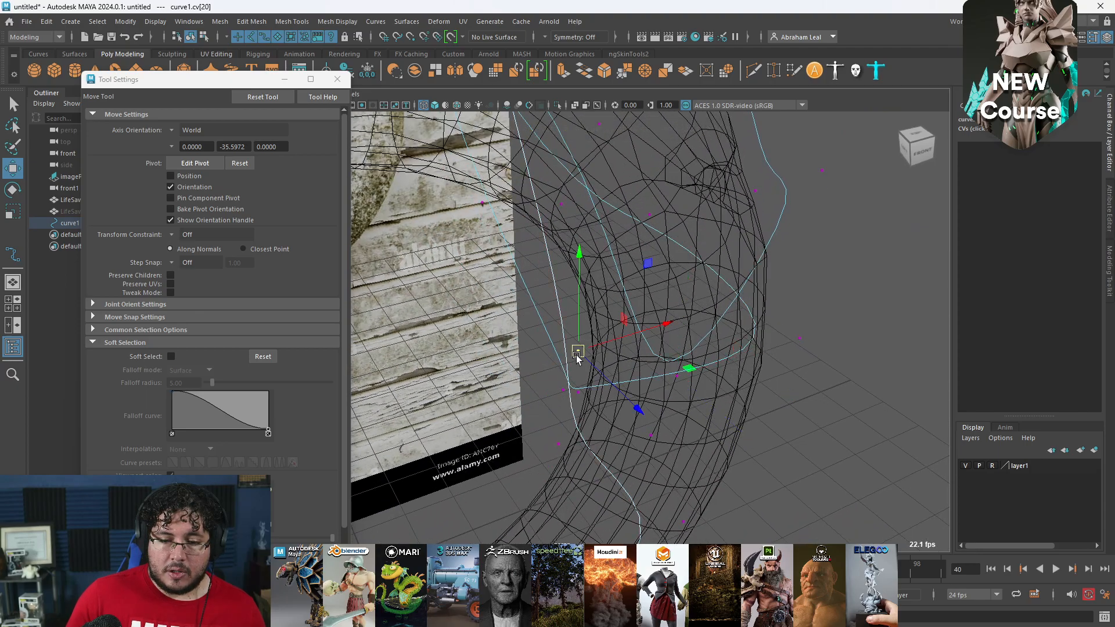
{"action": "left_click", "coordinate": [738, 347]}
{"action": "left_click_drag", "start_coordinate": [818, 320], "coordinate": [687, 344]}
{"action": "key", "text": "ctrl+z"}
- Reposition the control vertex at the ring's upper-right hole so the curve turns into the opening
{"action": "left_click", "coordinate": [798, 198]}
{"action": "left_click_drag", "start_coordinate": [795, 248], "coordinate": [649, 450], "text": "alt"}
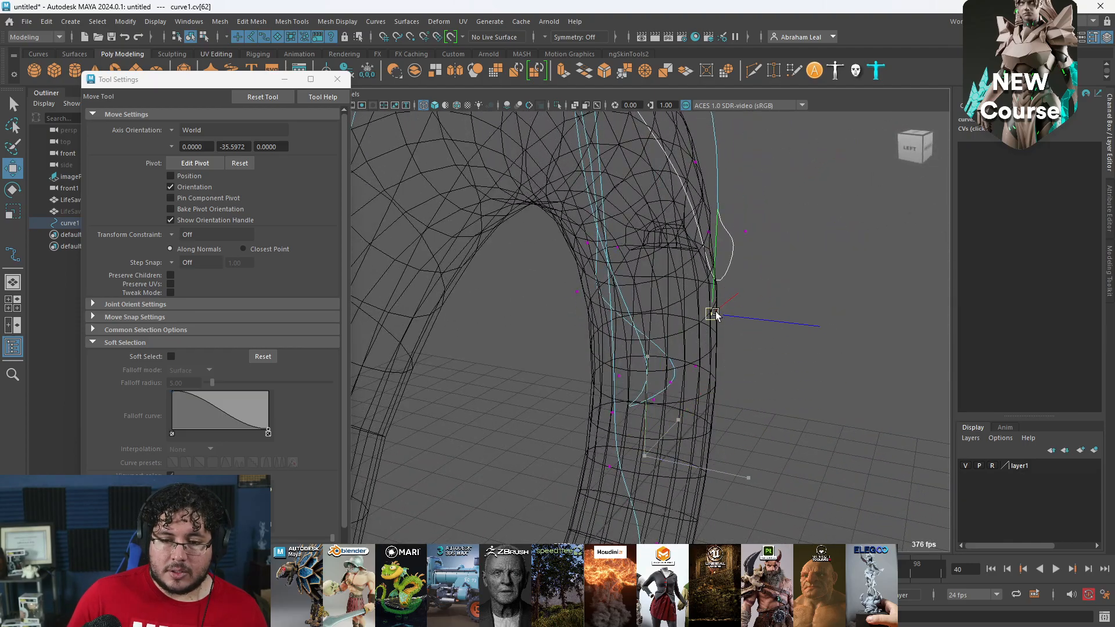
{"action": "key", "text": "5"}
{"action": "mouse_move", "coordinate": [715, 314]}
{"action": "left_mouse_down", "text": "alt"}
{"action": "mouse_move", "coordinate": [518, 192]}
{"action": "mouse_move", "coordinate": [552, 228]}
{"action": "mouse_move", "coordinate": [557, 423]}
{"action": "left_mouse_up", "text": "alt"}
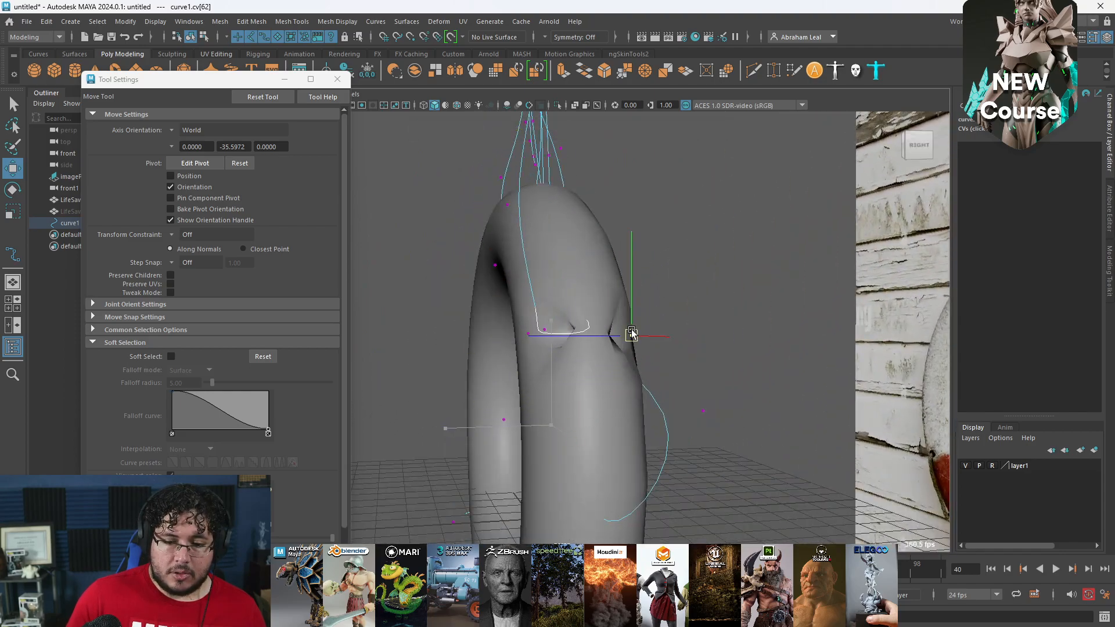
{"action": "mouse_move", "coordinate": [597, 351]}
{"action": "left_mouse_down", "text": "alt"}
{"action": "mouse_move", "coordinate": [667, 393]}
{"action": "mouse_move", "coordinate": [652, 304]}
{"action": "mouse_move", "coordinate": [656, 395]}
{"action": "left_mouse_up", "text": "alt"}
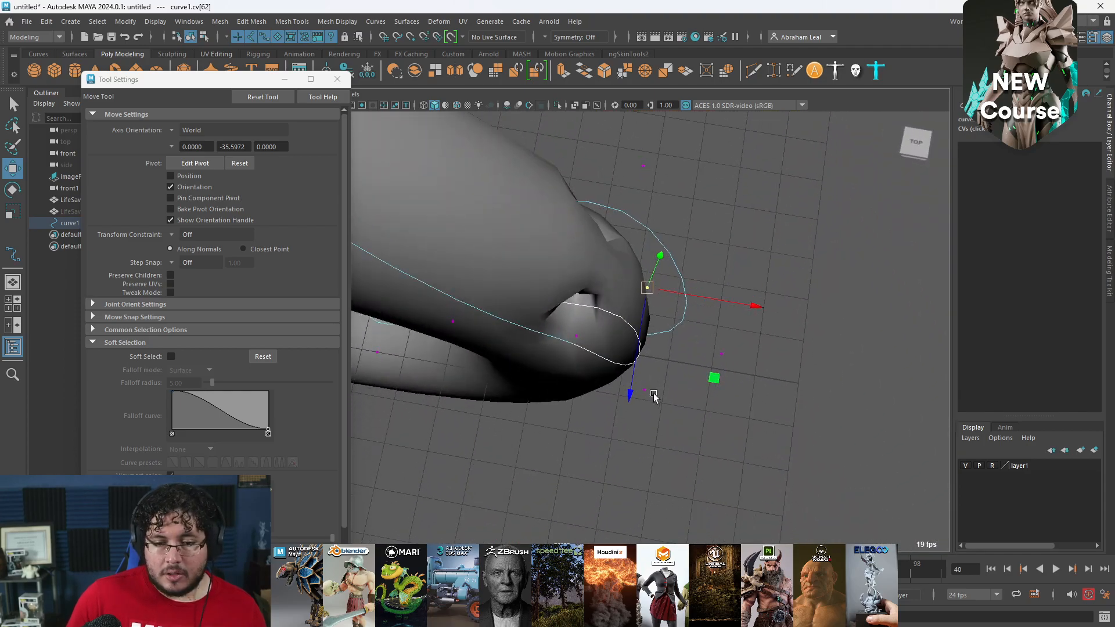
- Adjust the control vertices around the upper-right hole so the rope bends through it and around the ring's edge
{"action": "left_click", "coordinate": [578, 335]}
{"action": "left_click_drag", "start_coordinate": [529, 376], "coordinate": [550, 368]}
{"action": "key", "text": "4"}
{"action": "left_click_drag", "start_coordinate": [622, 323], "coordinate": [617, 462], "text": "alt"}
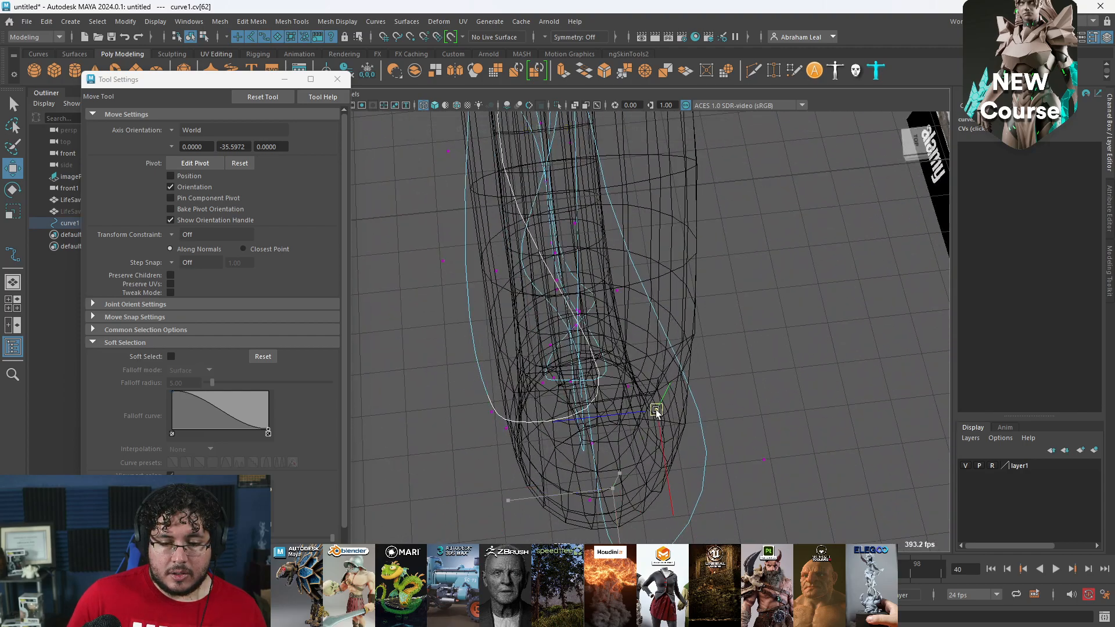
{"action": "key", "text": "5"}
- Reposition the control vertices of the rope section emerging from the back of the upper-right hole
{"action": "mouse_move", "coordinate": [750, 383]}
{"action": "left_mouse_down"}
{"action": "mouse_move", "coordinate": [794, 373]}
{"action": "mouse_move", "coordinate": [636, 319]}
{"action": "mouse_move", "coordinate": [699, 314]}
{"action": "mouse_move", "coordinate": [691, 420]}
{"action": "mouse_move", "coordinate": [558, 399]}
{"action": "mouse_move", "coordinate": [581, 372]}
{"action": "mouse_move", "coordinate": [677, 356]}
{"action": "mouse_move", "coordinate": [632, 312]}
{"action": "mouse_move", "coordinate": [680, 323]}
{"action": "left_mouse_up"}
{"action": "key", "text": "4"}
{"action": "left_click", "coordinate": [634, 295]}
{"action": "mouse_move", "coordinate": [629, 289]}
{"action": "left_mouse_down"}
{"action": "mouse_move", "coordinate": [742, 321]}
{"action": "mouse_move", "coordinate": [632, 264]}
{"action": "mouse_move", "coordinate": [566, 261]}
{"action": "mouse_move", "coordinate": [466, 372]}
{"action": "mouse_move", "coordinate": [629, 354]}
{"action": "mouse_move", "coordinate": [658, 360]}
{"action": "mouse_move", "coordinate": [578, 354]}
{"action": "mouse_move", "coordinate": [593, 351]}
{"action": "mouse_move", "coordinate": [560, 281]}
{"action": "mouse_move", "coordinate": [634, 292]}
{"action": "left_mouse_up"}
{"action": "key", "text": "5"}
{"action": "key", "text": "4"}
{"action": "left_click_drag", "start_coordinate": [632, 191], "coordinate": [612, 396], "text": "alt"}
- Move the control vertices below the upper-right hole to guide the strand along the ring's outer side
{"action": "left_click_drag", "start_coordinate": [591, 454], "coordinate": [591, 455]}
{"action": "mouse_move", "coordinate": [607, 423]}
{"action": "left_mouse_down"}
{"action": "mouse_move", "coordinate": [704, 450]}
{"action": "mouse_move", "coordinate": [665, 446]}
{"action": "mouse_move", "coordinate": [692, 434]}
{"action": "mouse_move", "coordinate": [682, 426]}
{"action": "left_mouse_up"}
{"action": "key", "text": "5"}
{"action": "left_click_drag", "start_coordinate": [641, 403], "coordinate": [616, 469]}
{"action": "key", "text": "4"}
{"action": "left_click", "coordinate": [658, 403]}
{"action": "left_click_drag", "start_coordinate": [661, 411], "coordinate": [658, 413]}
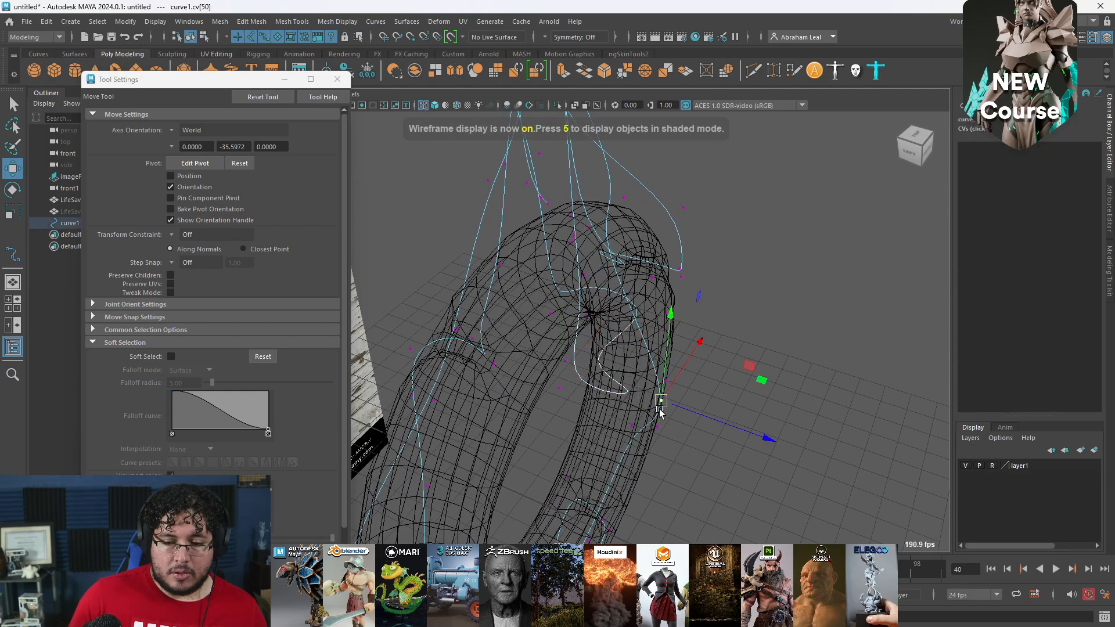
- Move and scale the control vertices of the hanging loop inside the ring to adjust its depth
{"action": "left_click_drag", "start_coordinate": [567, 386], "coordinate": [566, 352]}
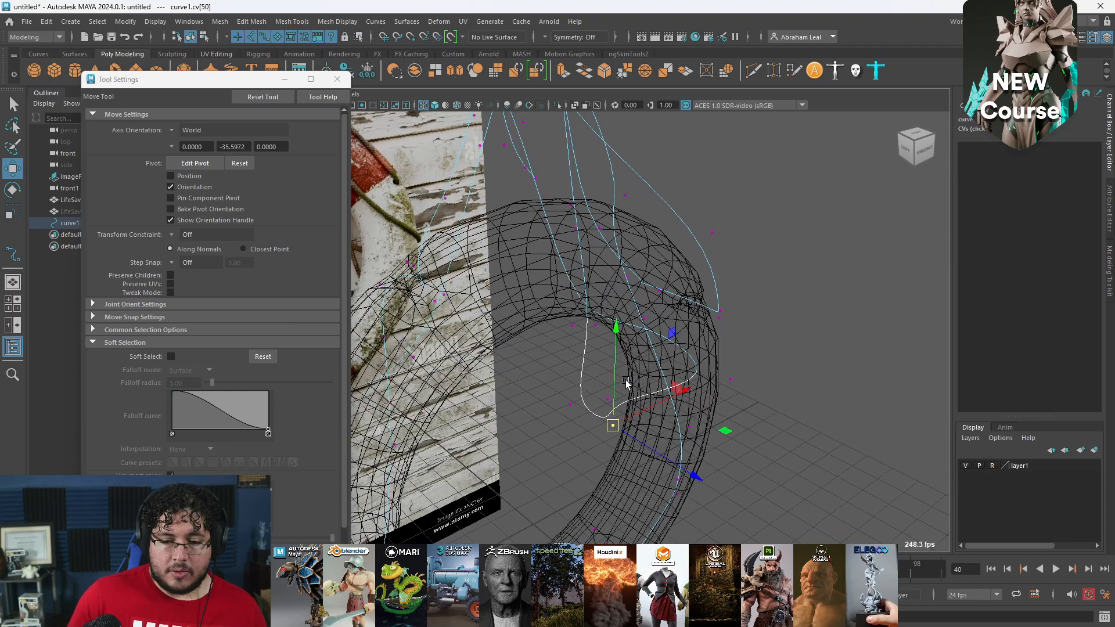
{"action": "left_click_drag", "start_coordinate": [623, 378], "coordinate": [559, 435]}
{"action": "key", "text": "r"}
{"action": "left_click_drag", "start_coordinate": [450, 405], "coordinate": [642, 411], "text": "alt"}
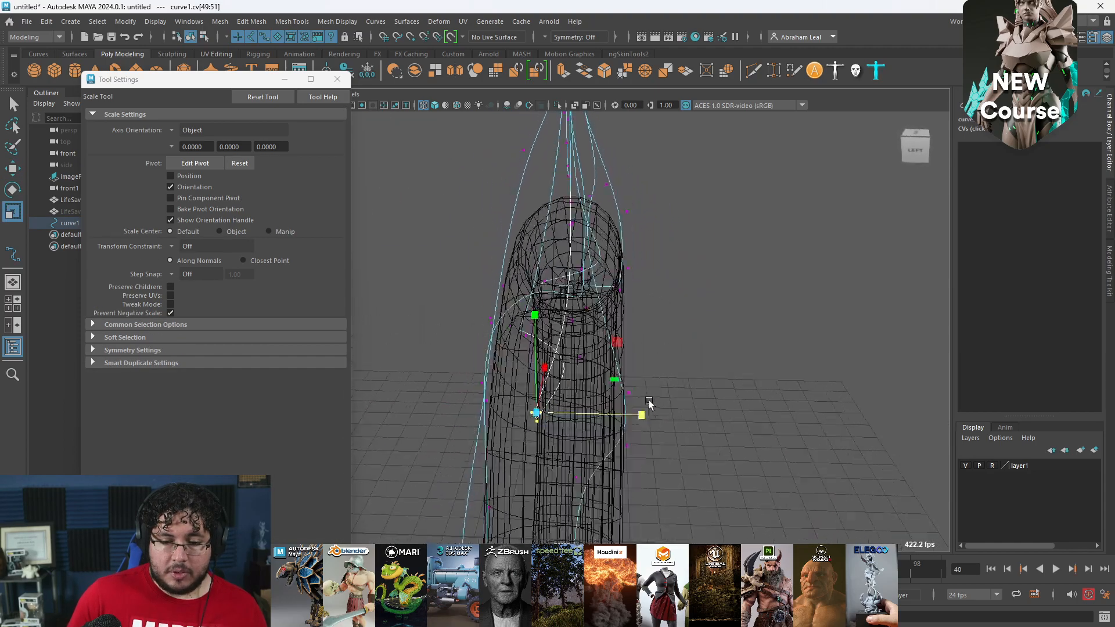
{"action": "key", "text": "w"}
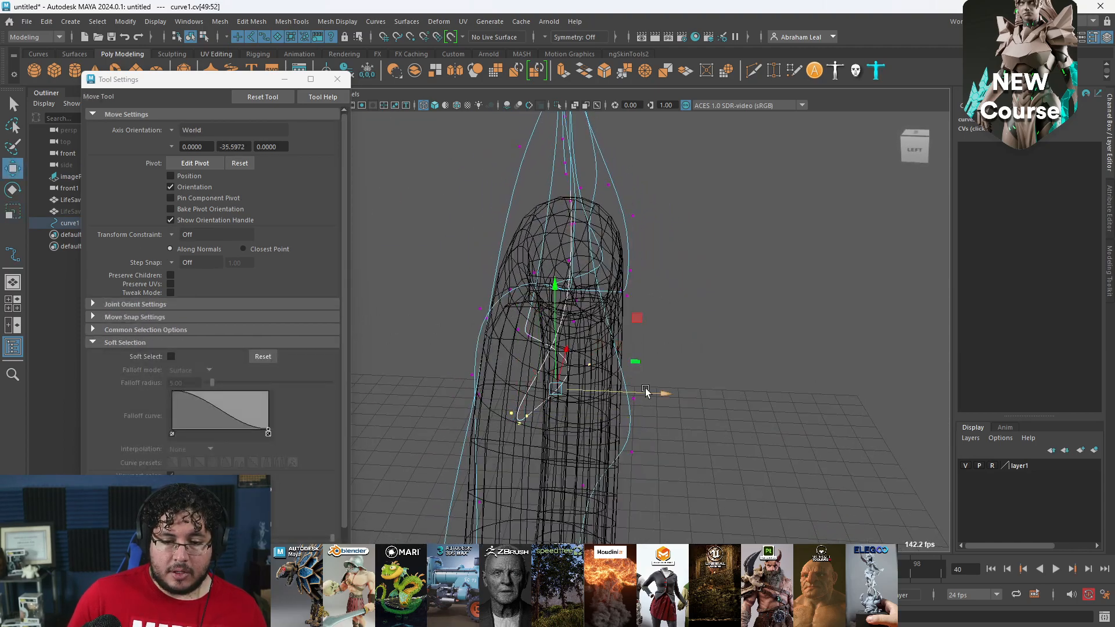
{"action": "key", "text": "r"}
{"action": "left_click_drag", "start_coordinate": [668, 399], "coordinate": [707, 247]}
- Scale and move the control vertices following the hanging loop closer to the back of the ring
{"action": "key", "text": "w"}
{"action": "key", "text": "r"}
{"action": "left_click", "coordinate": [607, 272]}
{"action": "left_click_drag", "start_coordinate": [674, 284], "coordinate": [602, 266]}
{"action": "key", "text": "w"}
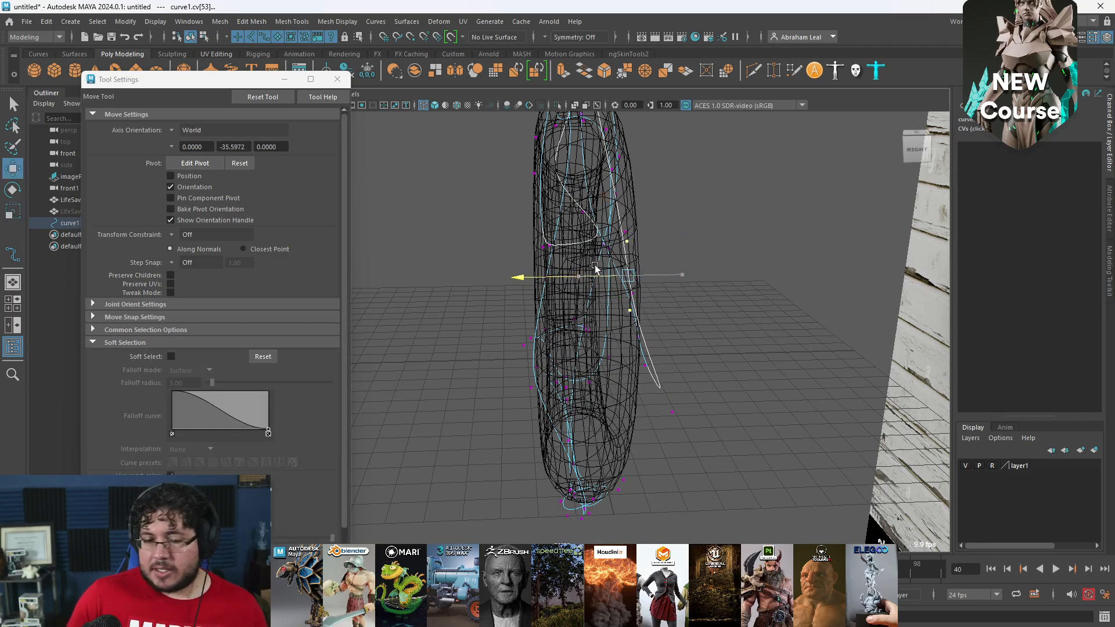
- Deselect the curve and examine how its strands wrap the ring in shaded and wireframe display
{"action": "key", "text": "5"}
{"action": "left_click", "coordinate": [709, 245]}
{"action": "middle_click_drag", "start_coordinate": [709, 245], "coordinate": [657, 361], "text": "alt"}
{"action": "scroll", "coordinate": [657, 361], "scroll_direction": "up", "scroll_amount": 3}
{"action": "mouse_move", "coordinate": [657, 361]}
{"action": "left_mouse_down", "text": "alt"}
{"action": "mouse_move", "coordinate": [605, 358]}
{"action": "mouse_move", "coordinate": [664, 291]}
{"action": "mouse_move", "coordinate": [690, 360]}
{"action": "mouse_move", "coordinate": [549, 379]}
{"action": "left_mouse_up", "text": "alt"}
{"action": "key", "text": "4"}
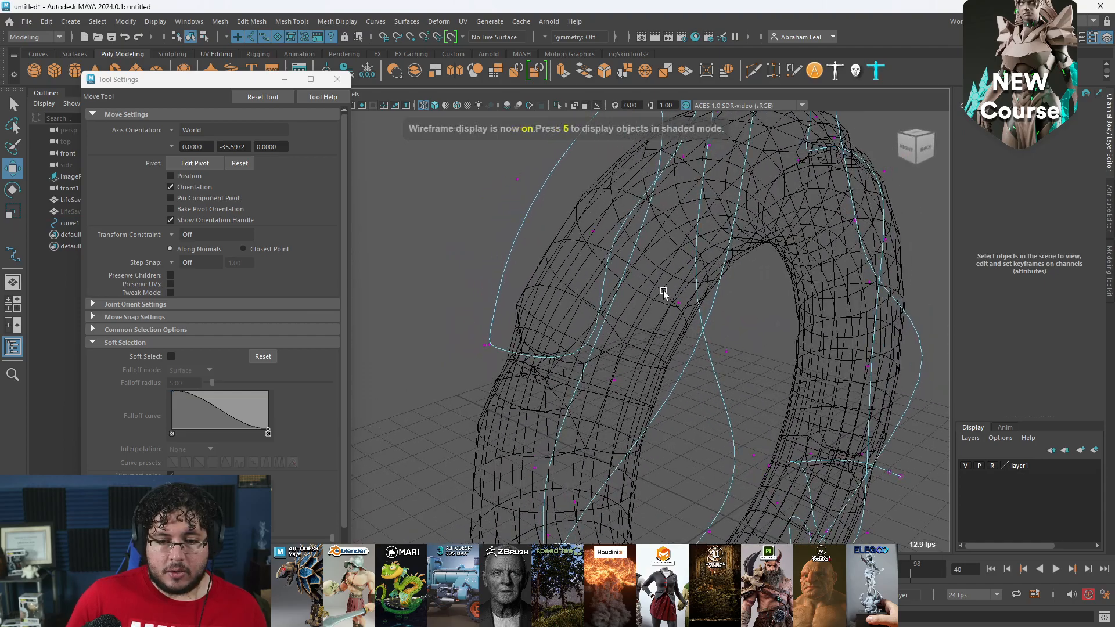
{"action": "middle_click_drag", "start_coordinate": [548, 379], "coordinate": [618, 286], "text": "alt"}
{"action": "key", "text": "5"}
{"action": "left_click_drag", "start_coordinate": [618, 286], "coordinate": [702, 332], "text": "alt"}
{"action": "key", "text": "4"}
{"action": "left_click_drag", "start_coordinate": [679, 378], "coordinate": [654, 431], "text": "alt"}
{"action": "left_click", "coordinate": [628, 395]}
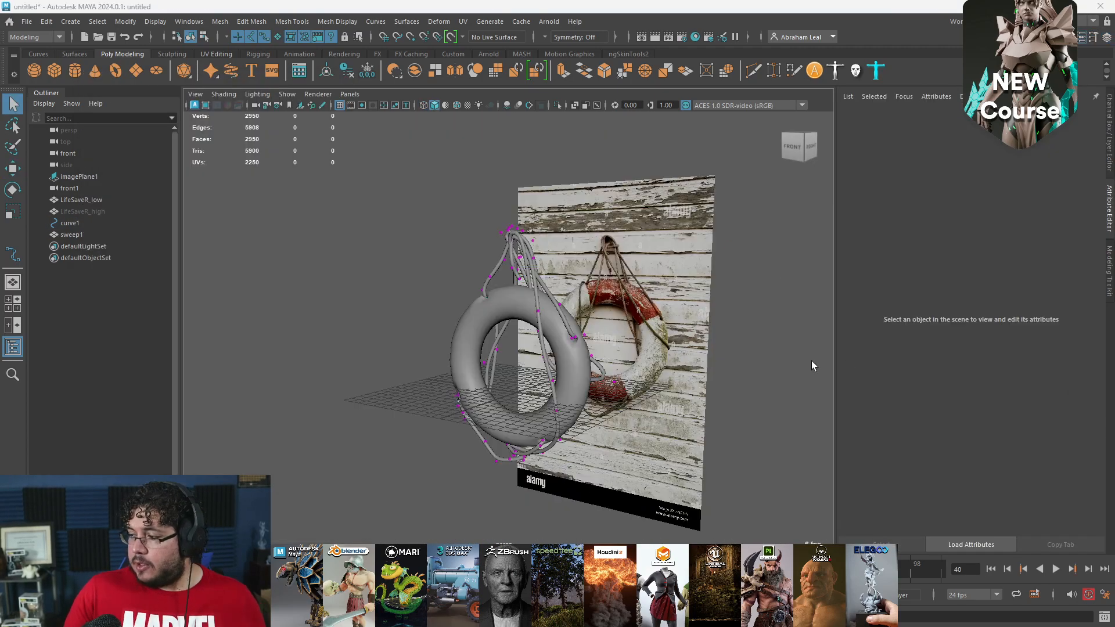
- Examine the swept rope mesh around the ring from the front and side for misplaced strands
{"action": "scroll", "coordinate": [565, 217], "scroll_direction": "up", "scroll_amount": 5}
{"action": "left_click_drag", "start_coordinate": [565, 213], "coordinate": [607, 222], "text": "alt"}
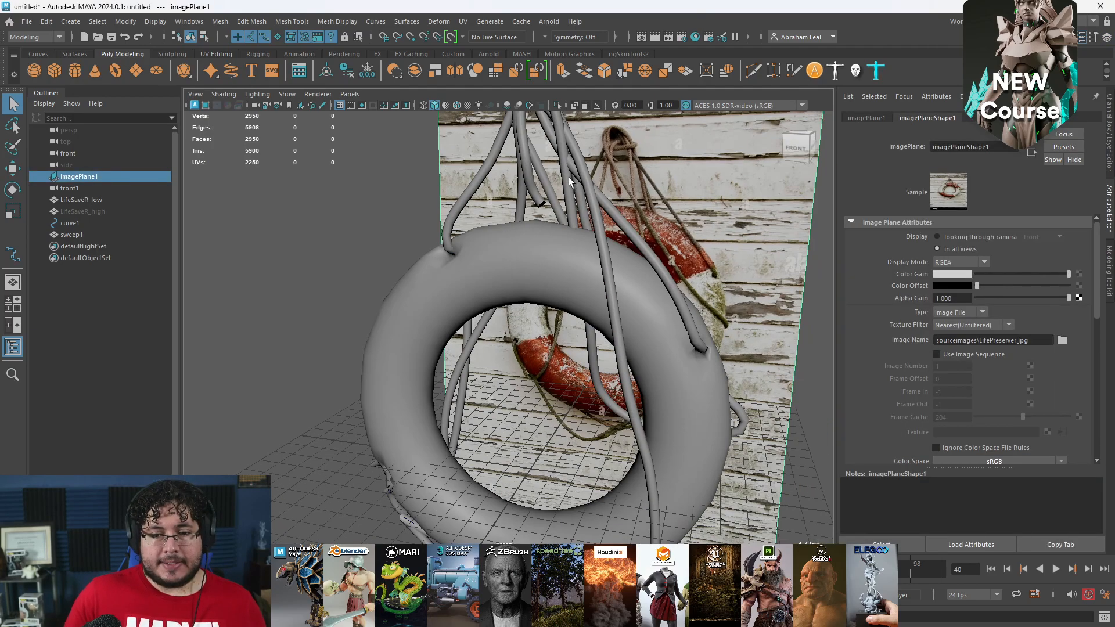
{"action": "scroll", "coordinate": [528, 205], "scroll_direction": "down", "scroll_amount": 5}
{"action": "left_click", "coordinate": [491, 233]}
{"action": "scroll", "coordinate": [489, 233], "scroll_direction": "up", "scroll_amount": 5}
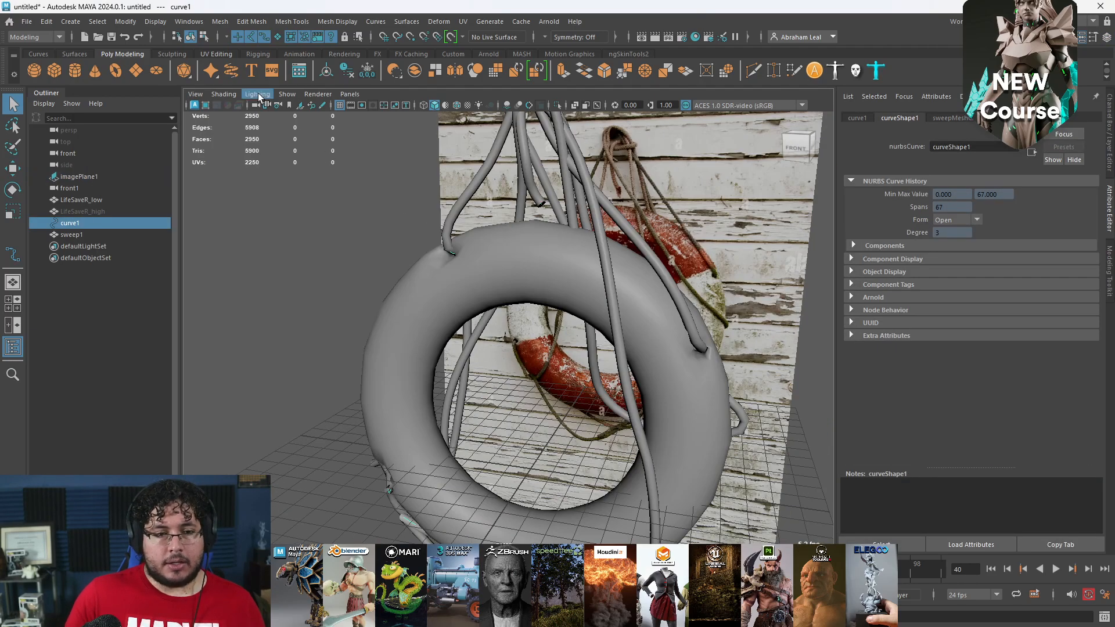
{"action": "left_click_drag", "start_coordinate": [557, 279], "coordinate": [612, 261], "text": "alt"}
{"action": "scroll", "coordinate": [612, 261], "scroll_direction": "up", "scroll_amount": 3}
{"action": "scroll", "coordinate": [612, 262], "scroll_direction": "down", "scroll_amount": 8}
{"action": "scroll", "coordinate": [604, 325], "scroll_direction": "up", "scroll_amount": 5}
{"action": "left_click_drag", "start_coordinate": [604, 343], "coordinate": [426, 371], "text": "alt"}
{"action": "right_click_drag", "start_coordinate": [425, 371], "coordinate": [480, 351], "text": "alt"}
{"action": "left_click_drag", "start_coordinate": [481, 351], "coordinate": [514, 372], "text": "alt"}
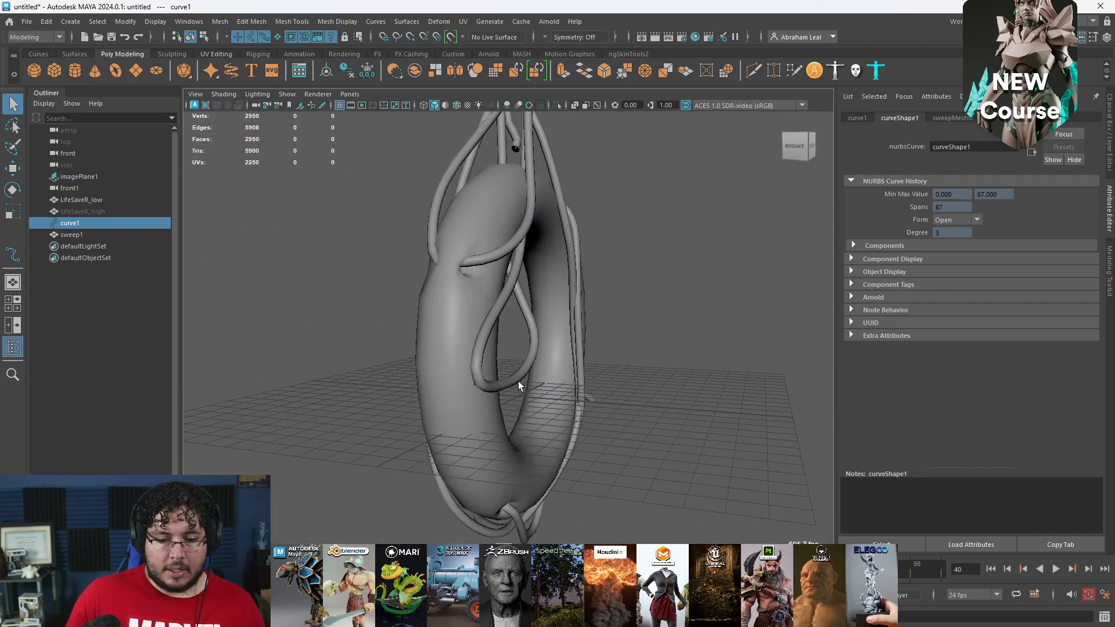
- Switch to wireframe display around the hanging loop to expose the curve inside the rope mesh
{"action": "right_click_drag", "start_coordinate": [514, 379], "coordinate": [585, 366]}
{"action": "scroll", "coordinate": [581, 366], "scroll_direction": "up", "scroll_amount": 5}
{"action": "middle_click_drag", "start_coordinate": [531, 401], "coordinate": [523, 331], "text": "alt"}
{"action": "right_click_drag", "start_coordinate": [523, 332], "coordinate": [606, 249]}
{"action": "left_click", "coordinate": [606, 250]}
{"action": "key", "text": "4"}
{"action": "left_click", "coordinate": [490, 358]}
{"action": "right_click_drag", "start_coordinate": [493, 360], "coordinate": [480, 353]}
{"action": "key", "text": "ctrl+z"}
{"action": "right_click", "coordinate": [477, 361]}
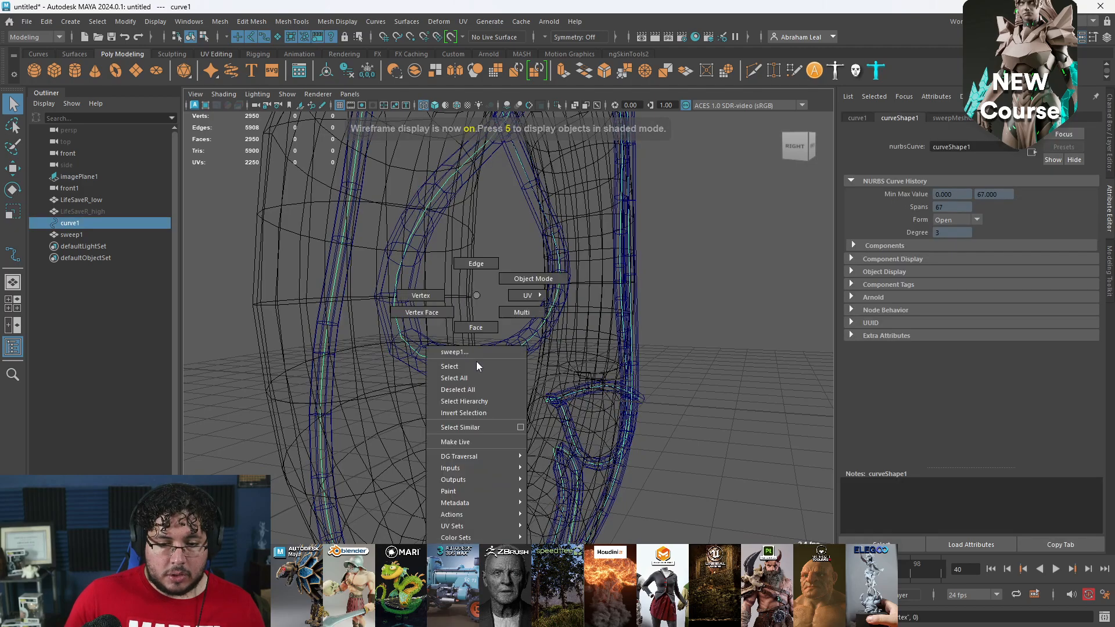
{"action": "key", "text": "ctrl+z"}
- Show the rope curve's control vertices and move the one at the hanging loop's lowest bend to reshape the loop
{"action": "scroll", "coordinate": [493, 384], "scroll_direction": "up", "scroll_amount": 5}
{"action": "right_click_drag", "start_coordinate": [487, 391], "coordinate": [446, 335]}
{"action": "scroll", "coordinate": [522, 356], "scroll_direction": "down", "scroll_amount": 4}
{"action": "left_click", "coordinate": [521, 360]}
{"action": "left_click_drag", "start_coordinate": [521, 360], "coordinate": [492, 488], "text": "alt"}
{"action": "left_click_drag", "start_coordinate": [230, 297], "coordinate": [353, 401]}
{"action": "left_click_drag", "start_coordinate": [512, 304], "coordinate": [541, 419]}
{"action": "scroll", "coordinate": [511, 383], "scroll_direction": "down", "scroll_amount": 3}
{"action": "mouse_move", "coordinate": [421, 328]}
{"action": "left_mouse_down", "text": "alt"}
{"action": "mouse_move", "coordinate": [635, 346]}
{"action": "mouse_move", "coordinate": [610, 297]}
{"action": "left_mouse_up", "text": "alt"}
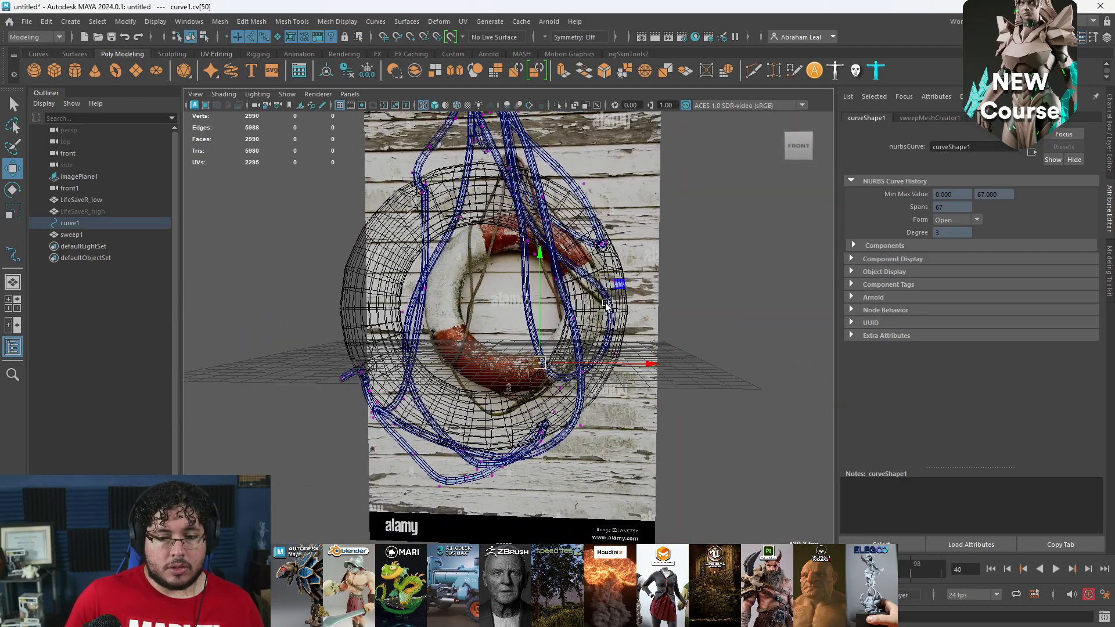
- Return the rope curve to object mode, restore shaded display and clear the selection
{"action": "right_click_drag", "start_coordinate": [609, 297], "coordinate": [737, 249]}
{"action": "key", "text": "5"}
{"action": "left_click_drag", "start_coordinate": [737, 249], "coordinate": [642, 326], "text": "alt"}
{"action": "right_click_drag", "start_coordinate": [559, 268], "coordinate": [659, 238]}
{"action": "left_click", "coordinate": [661, 247]}
{"action": "mouse_move", "coordinate": [662, 305]}
{"action": "left_mouse_down", "text": "alt"}
{"action": "mouse_move", "coordinate": [632, 256]}
{"action": "mouse_move", "coordinate": [654, 316]}
{"action": "mouse_move", "coordinate": [585, 301]}
{"action": "mouse_move", "coordinate": [636, 350]}
{"action": "left_mouse_up", "text": "alt"}
{"action": "scroll", "coordinate": [633, 256], "scroll_direction": "down", "scroll_amount": 5}
{"action": "scroll", "coordinate": [520, 250], "scroll_direction": "up", "scroll_amount": 4}
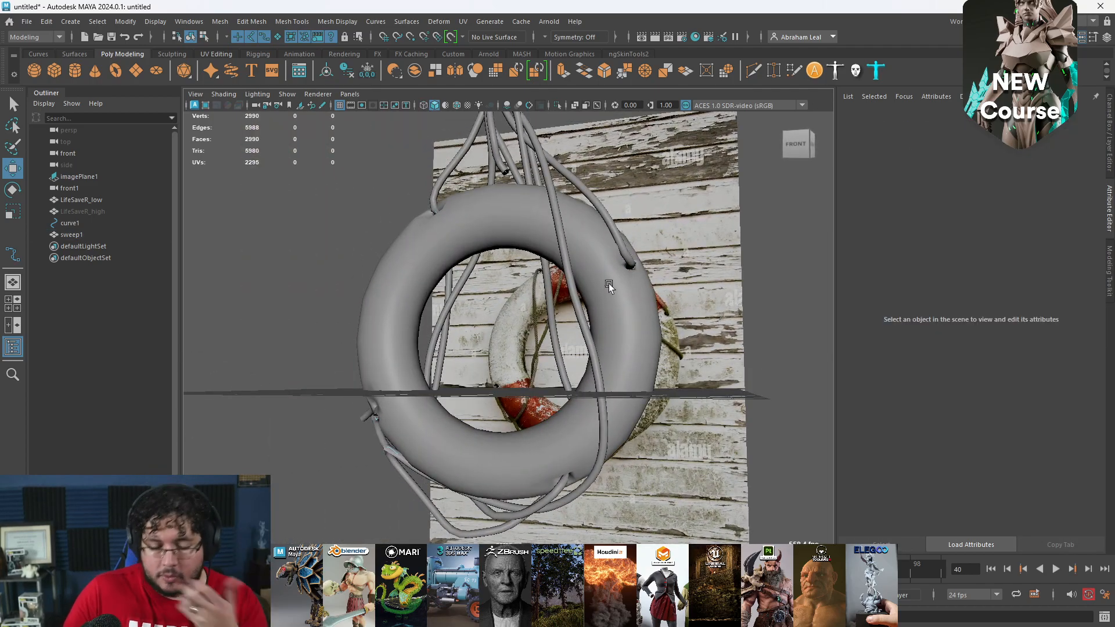
- Select the rope curve in front of the reference image and switch to the Select tool
{"action": "scroll", "coordinate": [536, 326], "scroll_direction": "down", "scroll_amount": 6}
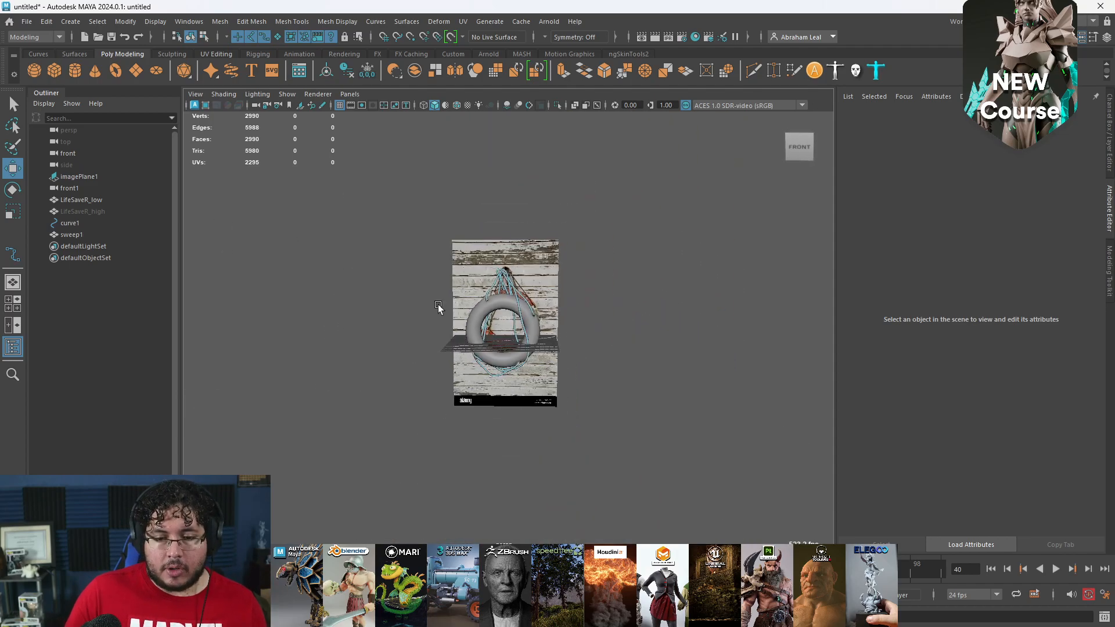
{"action": "scroll", "coordinate": [624, 395], "scroll_direction": "up", "scroll_amount": 5}
{"action": "left_click", "coordinate": [521, 262]}
{"action": "scroll", "coordinate": [548, 179], "scroll_direction": "up", "scroll_amount": 4}
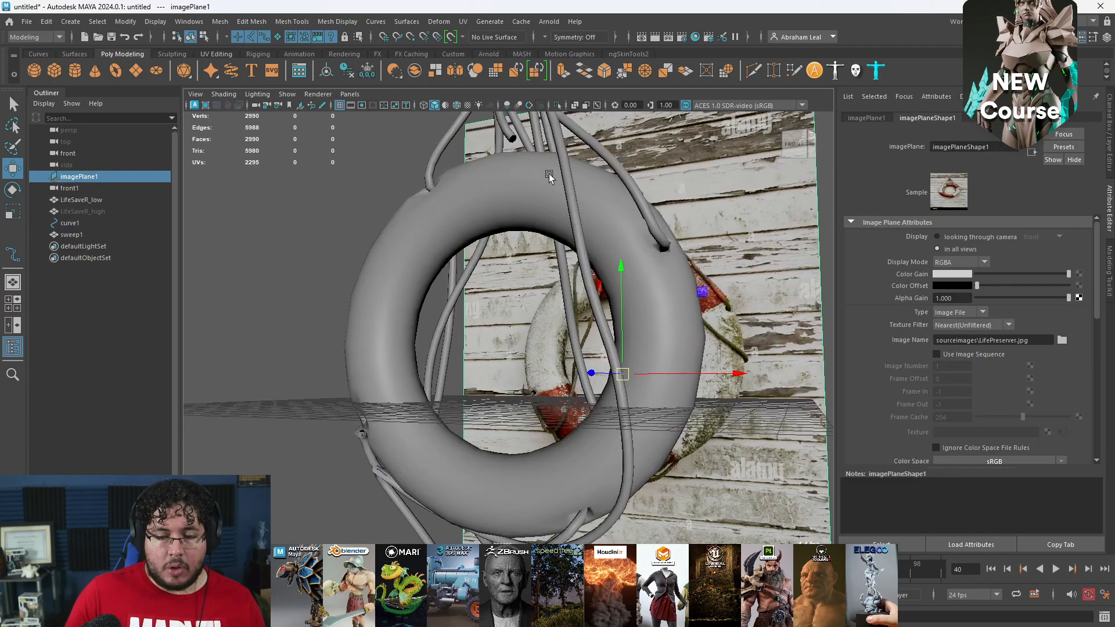
{"action": "left_click_drag", "start_coordinate": [560, 153], "coordinate": [566, 255], "text": "alt"}
{"action": "left_click", "coordinate": [566, 254]}
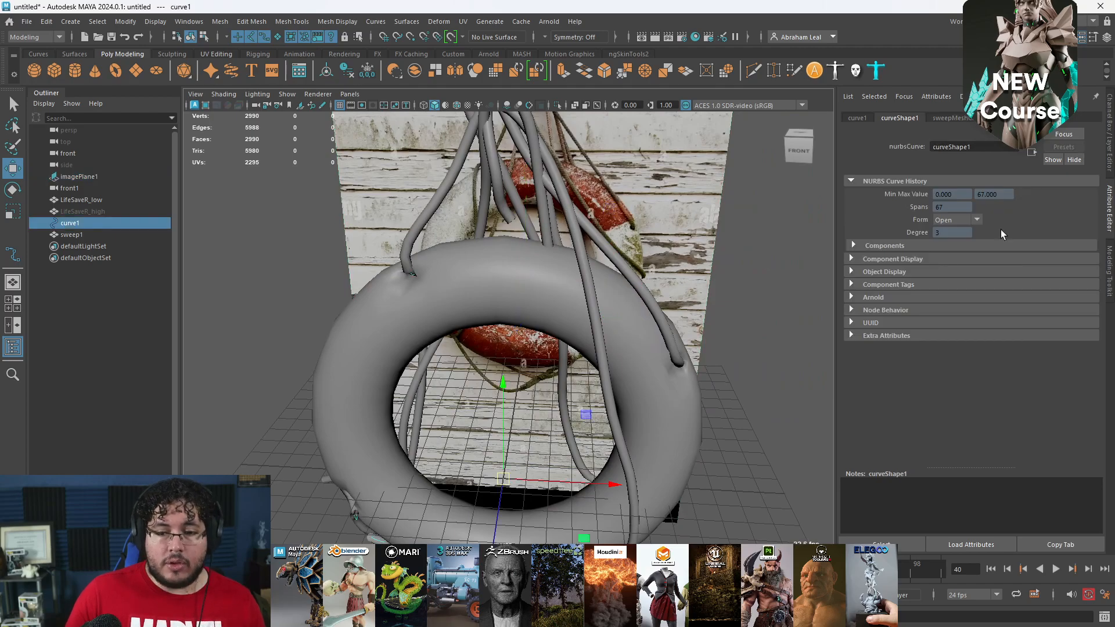
{"action": "left_click", "coordinate": [584, 218]}
{"action": "key", "text": "q"}
{"action": "left_click_drag", "start_coordinate": [559, 221], "coordinate": [582, 215], "text": "alt"}
{"action": "left_click", "coordinate": [582, 214]}
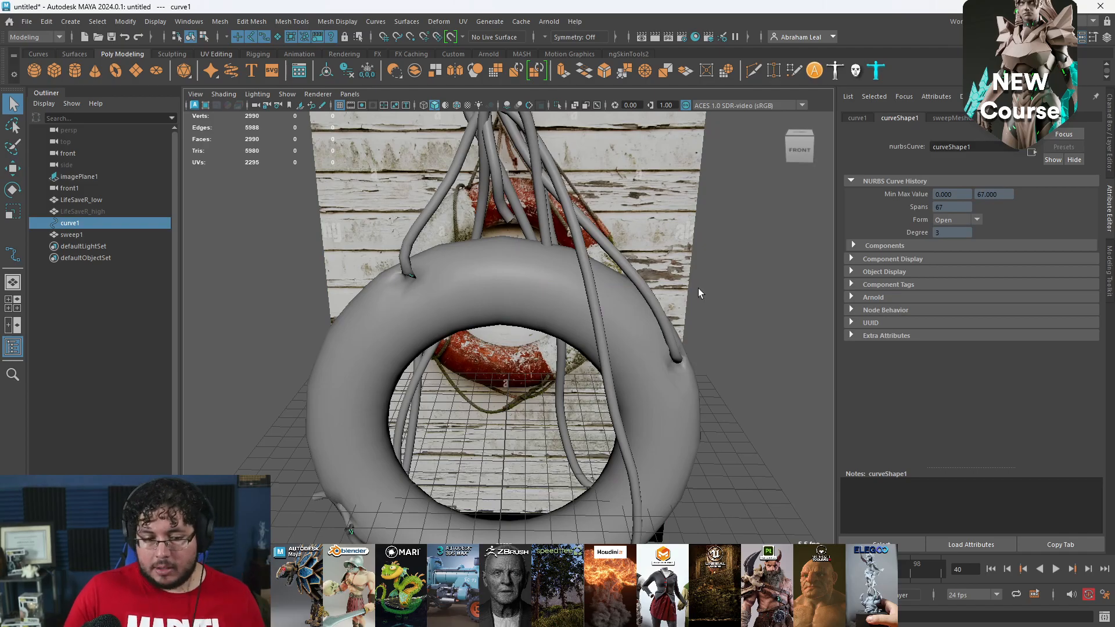
- Switch the rope curve to control vertex editing and reposition a control vertex at the rope bend beside the ring
{"action": "right_click_drag", "start_coordinate": [340, 398], "coordinate": [378, 392], "text": "alt"}
{"action": "left_click_drag", "start_coordinate": [378, 392], "coordinate": [601, 344], "text": "alt"}
{"action": "right_click", "coordinate": [618, 319]}
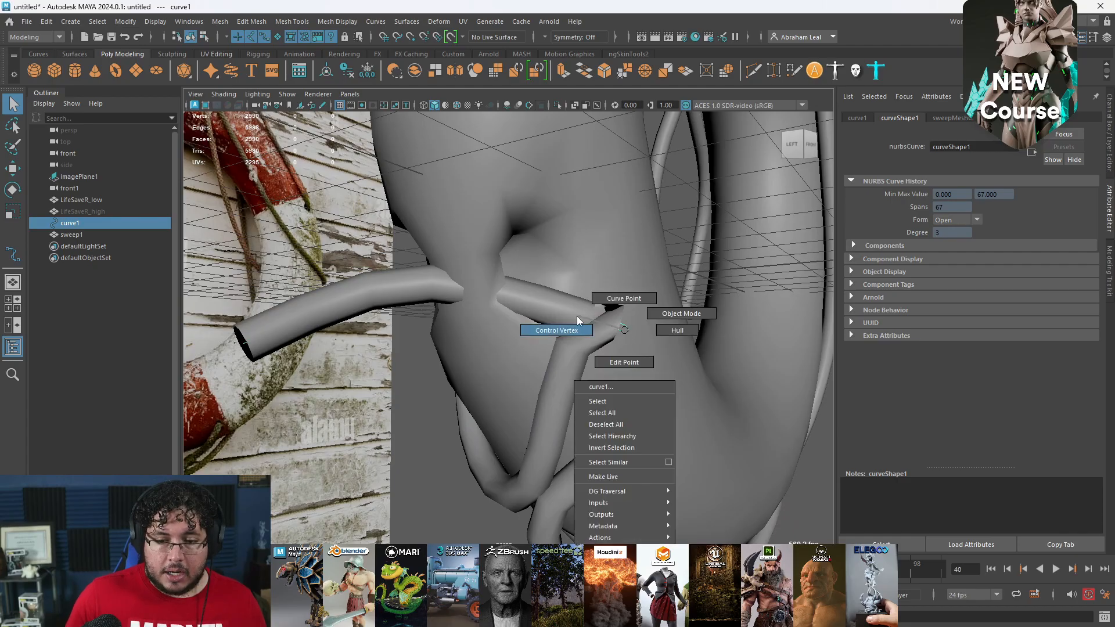
{"action": "left_click", "coordinate": [640, 339]}
{"action": "key", "text": "4"}
{"action": "left_click", "coordinate": [653, 320]}
{"action": "mouse_move", "coordinate": [627, 348]}
{"action": "left_mouse_down", "text": "alt"}
{"action": "mouse_move", "coordinate": [563, 411]}
{"action": "mouse_move", "coordinate": [632, 332]}
{"action": "left_mouse_up", "text": "alt"}
{"action": "left_click", "coordinate": [647, 375]}
{"action": "key", "text": "w"}
{"action": "mouse_move", "coordinate": [647, 374]}
{"action": "left_mouse_down"}
{"action": "mouse_move", "coordinate": [564, 316]}
{"action": "mouse_move", "coordinate": [518, 310]}
{"action": "mouse_move", "coordinate": [608, 329]}
{"action": "left_mouse_up"}
{"action": "key", "text": "5"}
- Move control vertex curve1.cv[27] toward the ring's outer side, next to the hanging rope loop
{"action": "left_click_drag", "start_coordinate": [728, 279], "coordinate": [555, 261]}
{"action": "left_click", "coordinate": [712, 245]}
{"action": "left_click", "coordinate": [714, 245]}
{"action": "left_click_drag", "start_coordinate": [333, 230], "coordinate": [397, 271]}
{"action": "scroll", "coordinate": [401, 303], "scroll_direction": "down", "scroll_amount": 5}
{"action": "left_click_drag", "start_coordinate": [436, 323], "coordinate": [533, 254], "text": "alt"}
{"action": "key", "text": "q"}
{"action": "left_click", "coordinate": [477, 193]}
{"action": "key", "text": "w"}
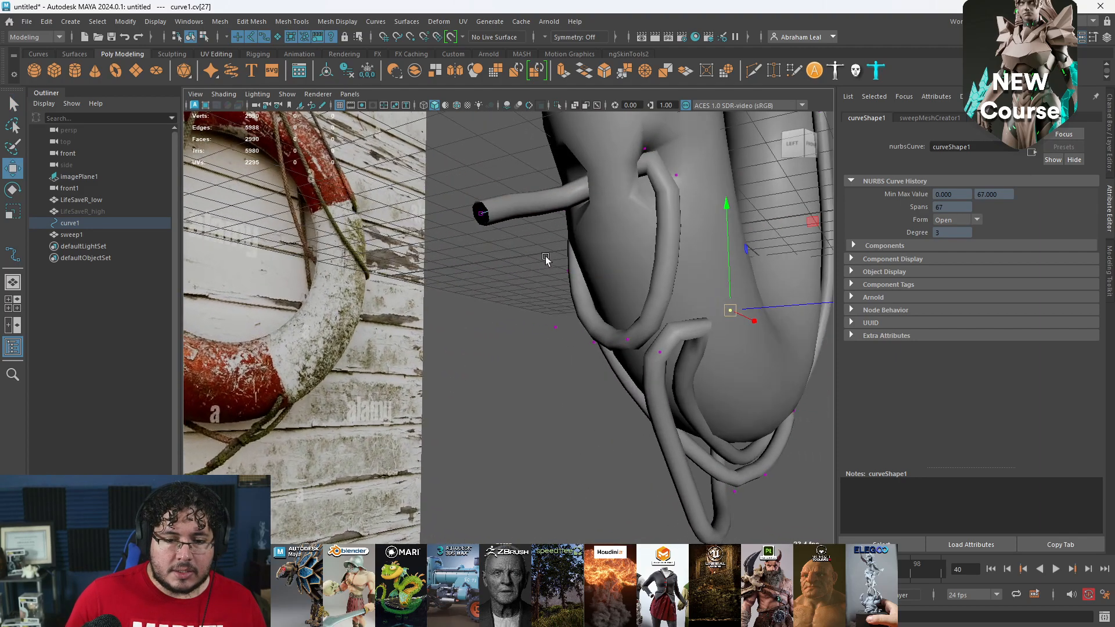
{"action": "left_click_drag", "start_coordinate": [735, 310], "coordinate": [660, 248]}
{"action": "left_click_drag", "start_coordinate": [676, 272], "coordinate": [575, 265], "text": "alt"}
{"action": "left_click_drag", "start_coordinate": [489, 219], "coordinate": [463, 226]}
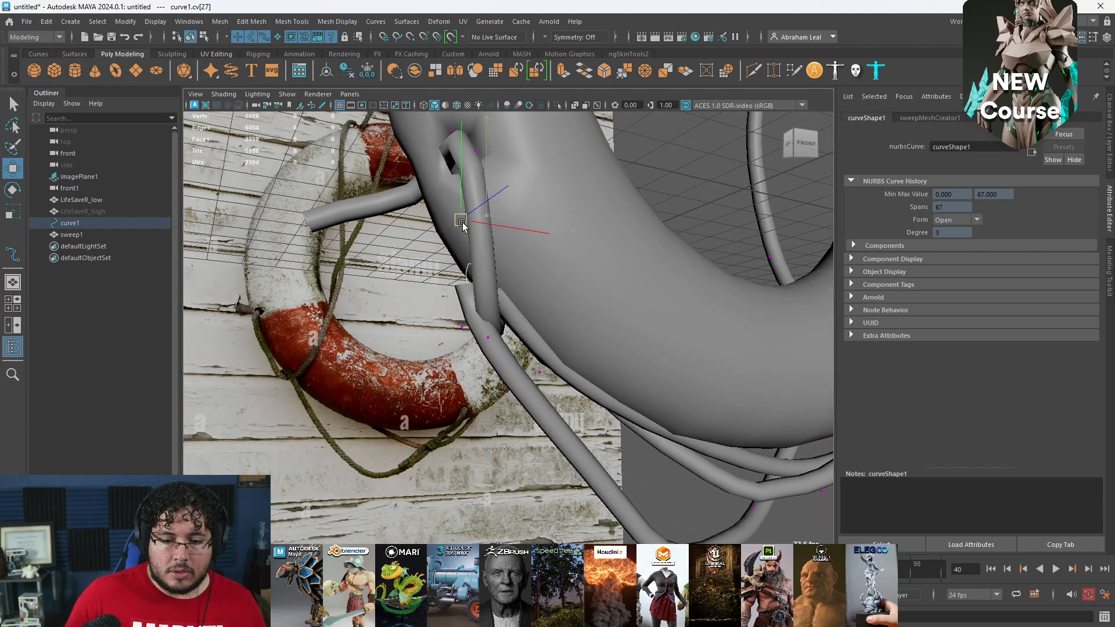
- Raise control vertex curve1.cv[28] to tighten the rope bend just beside the loop
{"action": "left_click", "coordinate": [489, 339]}
{"action": "key", "text": "ctrl+z"}
{"action": "left_click", "coordinate": [487, 338]}
{"action": "key", "text": "ctrl+z"}
{"action": "left_click", "coordinate": [462, 329]}
{"action": "key", "text": "ctrl+z"}
{"action": "left_click_drag", "start_coordinate": [462, 329], "coordinate": [439, 279]}
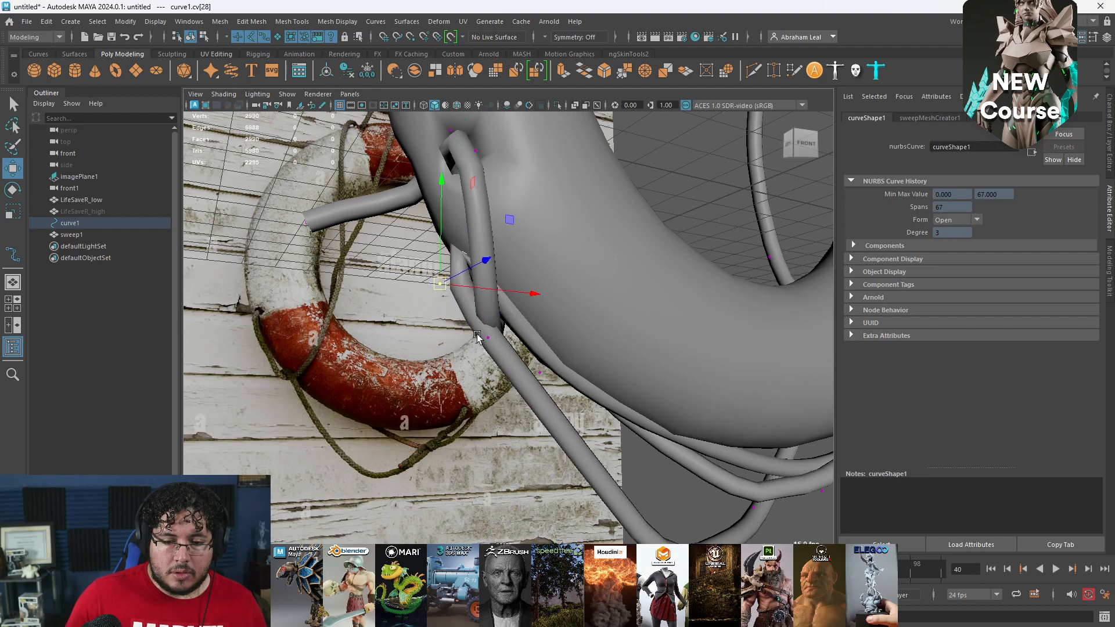
{"action": "left_click_drag", "start_coordinate": [483, 342], "coordinate": [463, 344]}
{"action": "key", "text": "ctrl+z"}
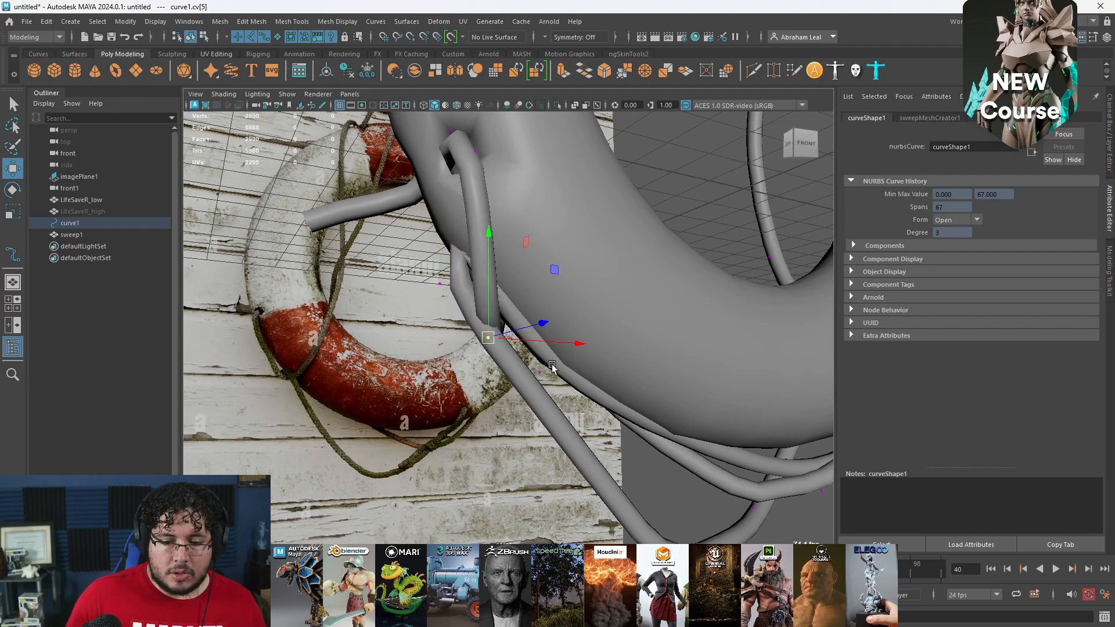
- Adjust control vertex curve1.cv[26] along the ring's lower outer edge to reroute the rope around the ring
{"action": "left_click_drag", "start_coordinate": [540, 377], "coordinate": [568, 370]}
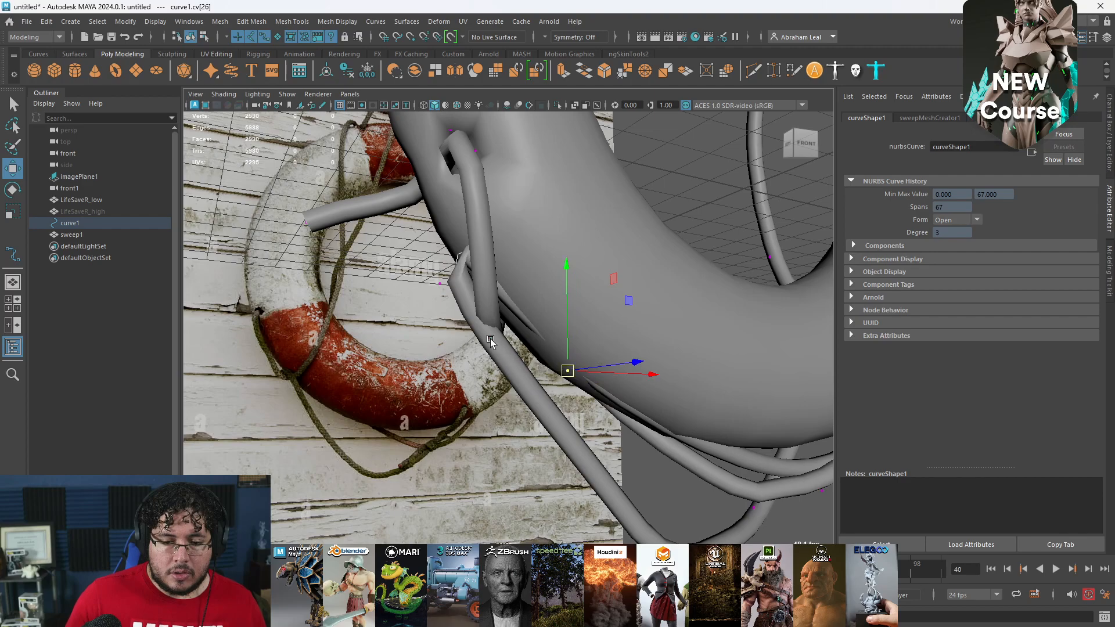
{"action": "left_click_drag", "start_coordinate": [489, 344], "coordinate": [514, 342]}
{"action": "left_click", "coordinate": [567, 372]}
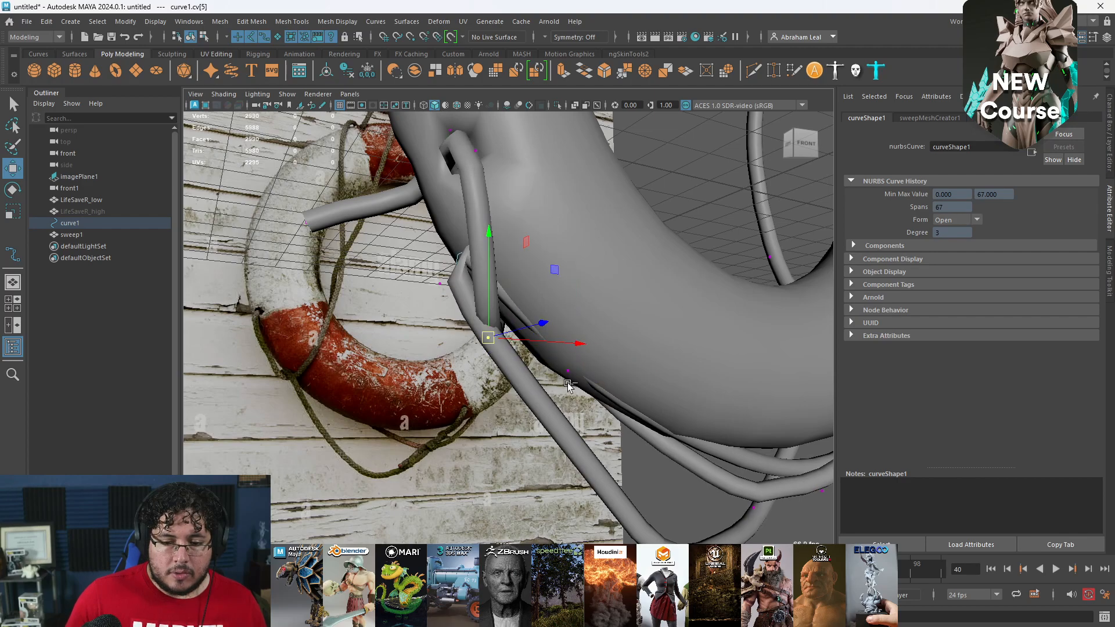
{"action": "left_click_drag", "start_coordinate": [567, 372], "coordinate": [546, 384]}
{"action": "left_click_drag", "start_coordinate": [440, 299], "coordinate": [484, 297], "text": "alt"}
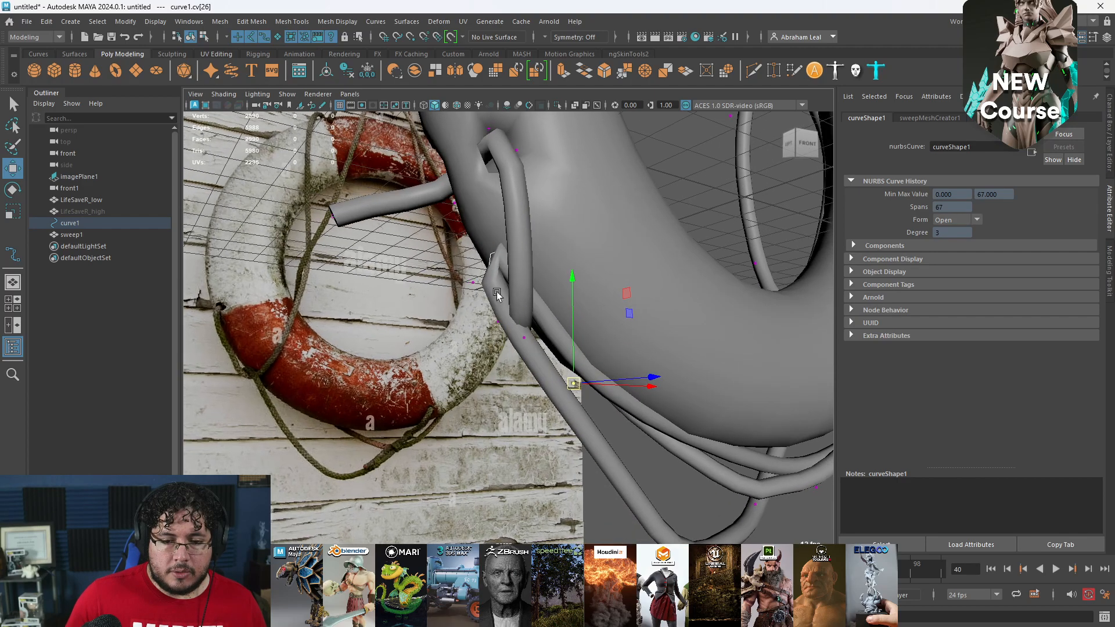
- Select the rope's sweep mesh and set its interpolation precision to 92.308
{"action": "left_click", "coordinate": [525, 182]}
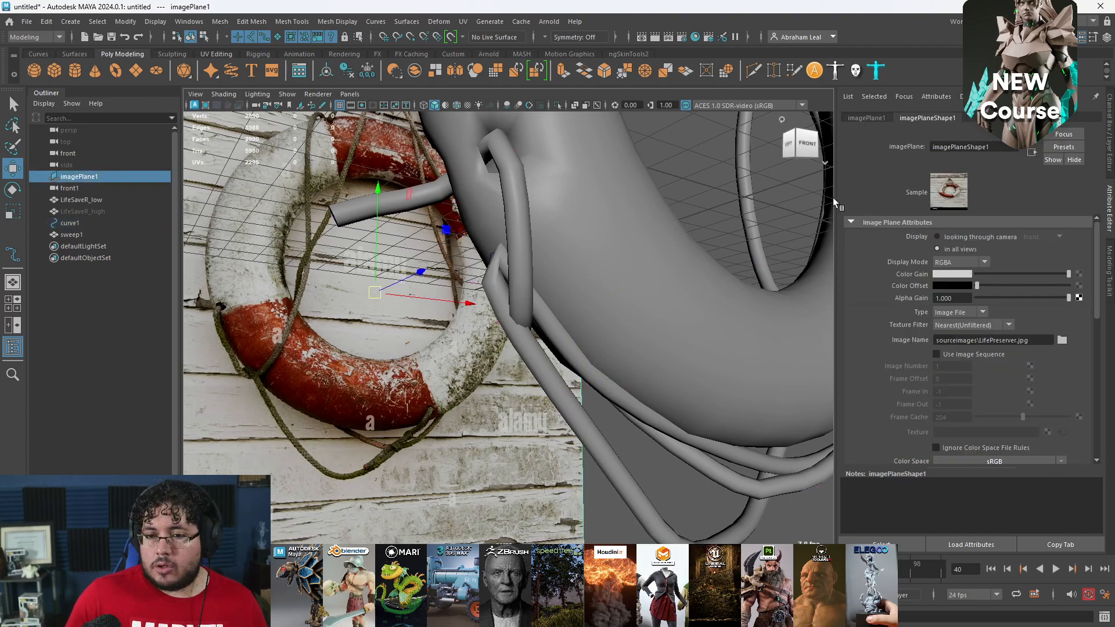
{"action": "left_click", "coordinate": [527, 229]}
{"action": "left_click", "coordinate": [528, 219]}
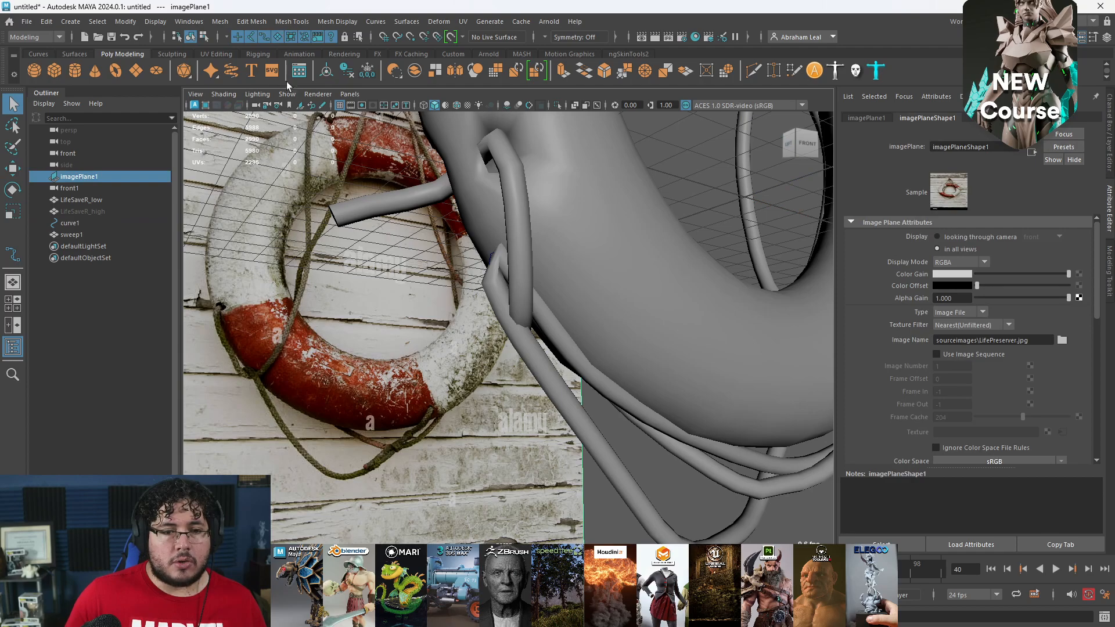
{"action": "left_click", "coordinate": [448, 228]}
{"action": "left_click", "coordinate": [957, 118]}
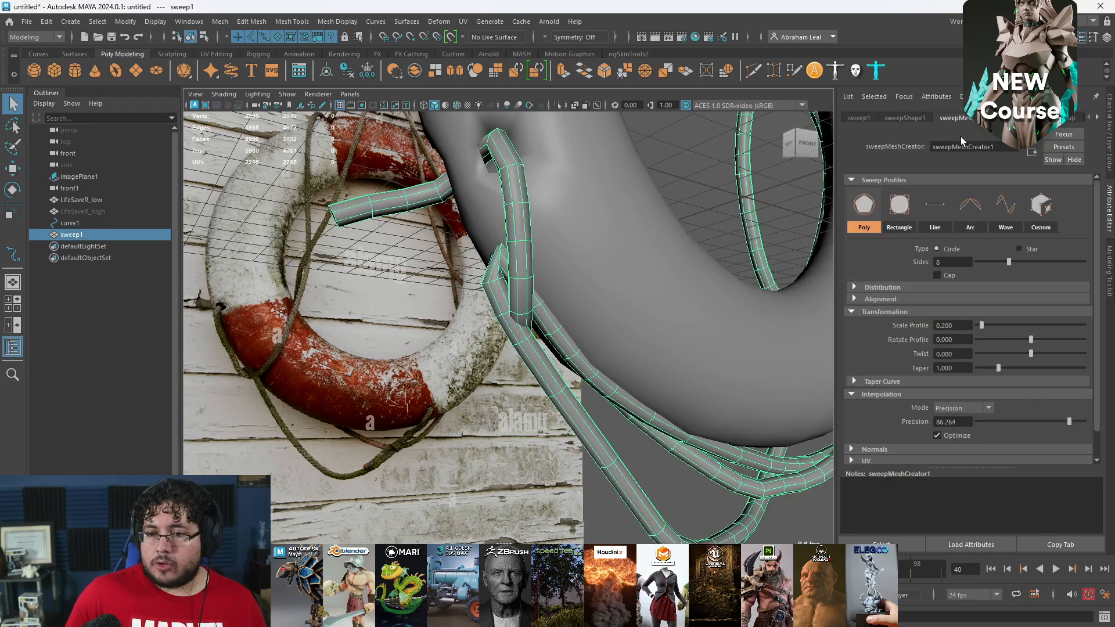
{"action": "left_click_drag", "start_coordinate": [1072, 421], "coordinate": [988, 419]}
- Examine the denser rope and its path around the ring from several angles
{"action": "right_click_drag", "start_coordinate": [617, 310], "coordinate": [581, 316], "text": "alt"}
{"action": "left_click_drag", "start_coordinate": [580, 316], "coordinate": [517, 308], "text": "alt"}
{"action": "right_click_drag", "start_coordinate": [506, 299], "coordinate": [401, 280], "text": "alt"}
{"action": "left_click", "coordinate": [760, 324]}
{"action": "right_click_drag", "start_coordinate": [813, 348], "coordinate": [765, 332], "text": "alt"}
{"action": "left_click_drag", "start_coordinate": [766, 332], "coordinate": [712, 355], "text": "alt"}
{"action": "right_click_drag", "start_coordinate": [711, 342], "coordinate": [717, 383], "text": "alt"}
{"action": "left_click_drag", "start_coordinate": [716, 383], "coordinate": [516, 350], "text": "alt"}
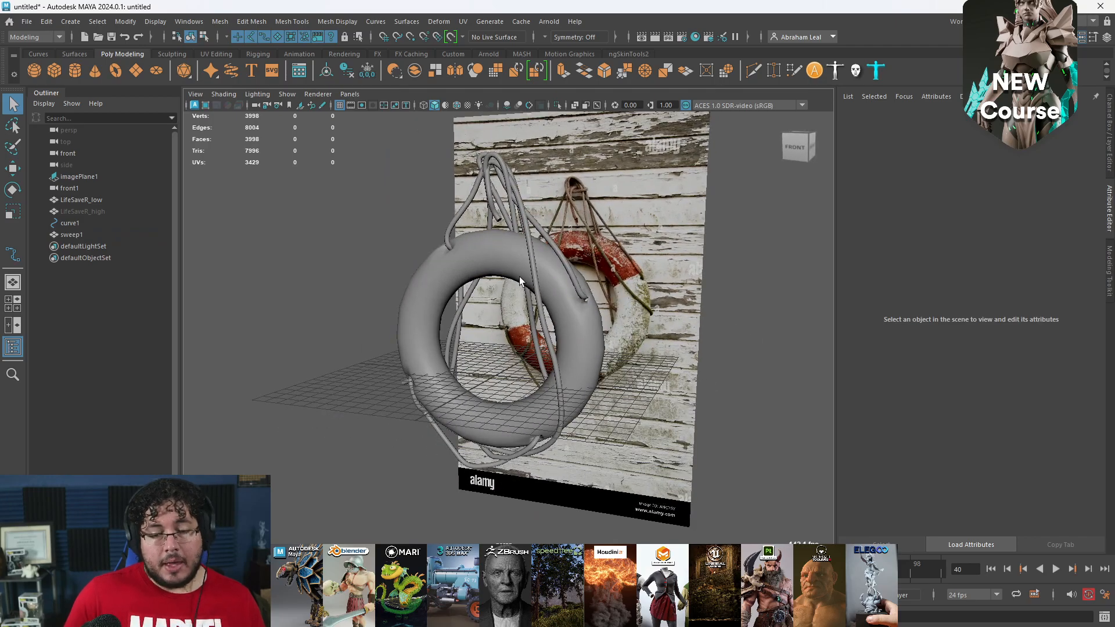
- Isolate the rope sweep mesh in the viewport and delete its construction history
{"action": "left_click", "coordinate": [468, 209]}
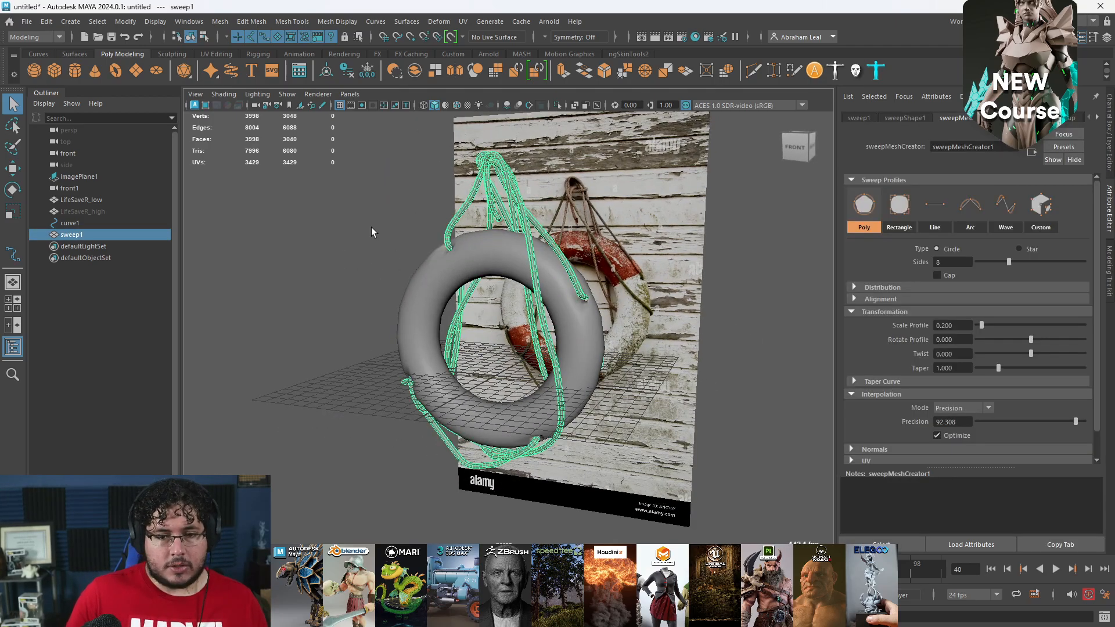
{"action": "scroll", "coordinate": [368, 259], "scroll_direction": "up", "scroll_amount": 5}
{"action": "left_click", "coordinate": [555, 105]}
{"action": "left_click_drag", "start_coordinate": [581, 251], "coordinate": [455, 240], "text": "alt"}
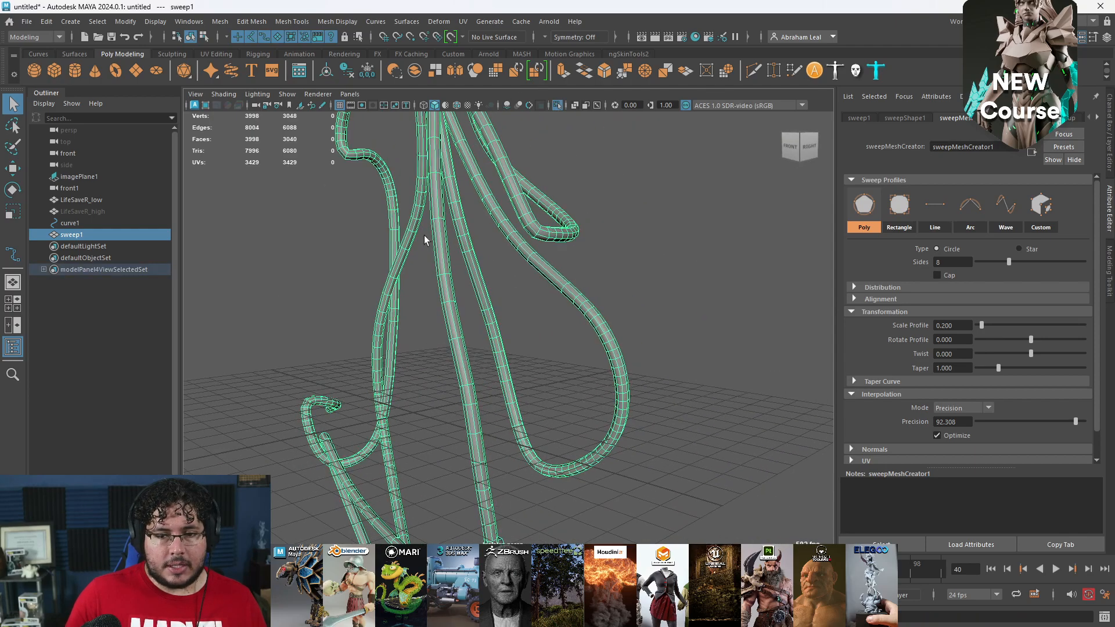
{"action": "left_click", "coordinate": [348, 74]}
{"action": "left_click_drag", "start_coordinate": [460, 157], "coordinate": [244, 213], "text": "alt"}
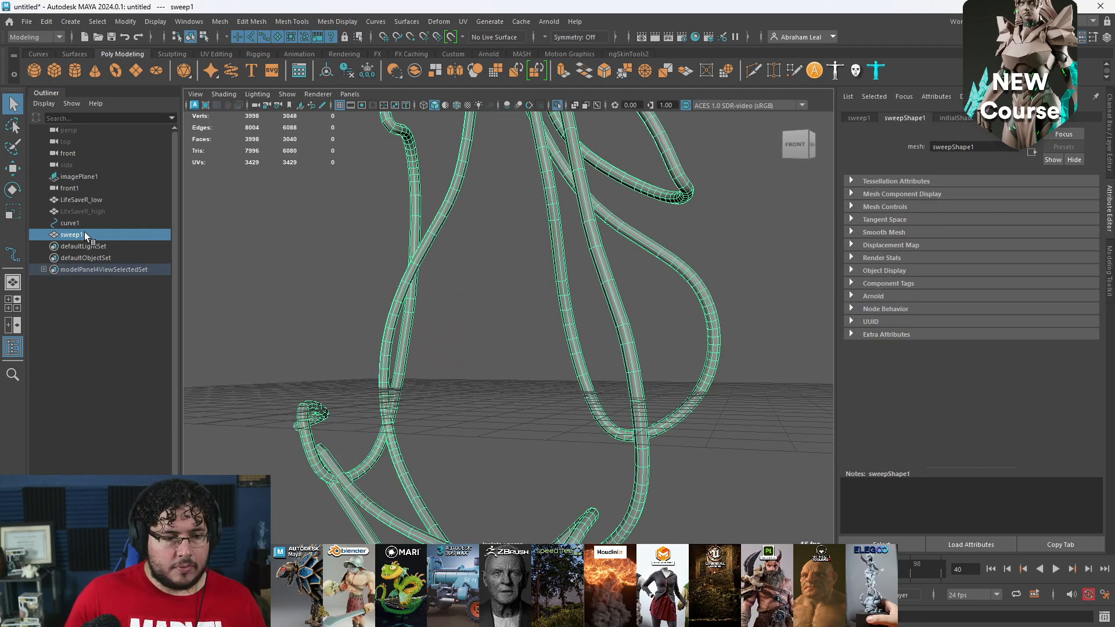
- Rename the rope mesh as Rope_low
{"action": "double_click", "coordinate": [86, 234]}
{"action": "type", "text": "Rope_l"}
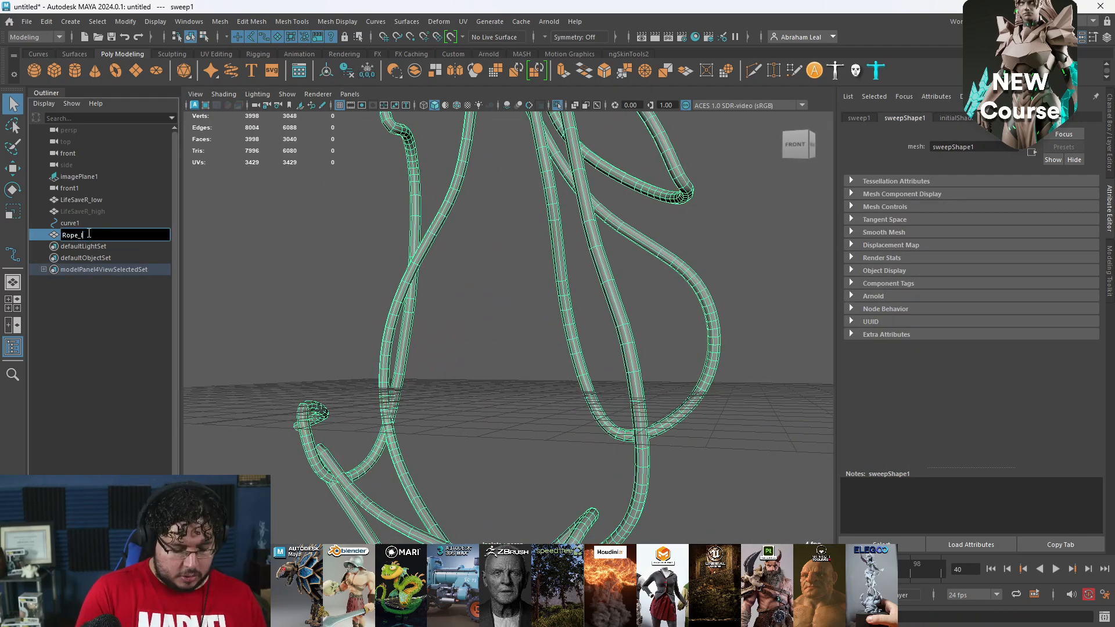
{"action": "type", "text": "ow"}
{"action": "key", "text": "Return"}
{"action": "left_click", "coordinate": [208, 268]}
- Duplicate the Rope_low mesh and rename the copy as Rope_high
{"action": "left_click", "coordinate": [417, 260]}
{"action": "left_click_drag", "start_coordinate": [427, 294], "coordinate": [459, 291], "text": "alt"}
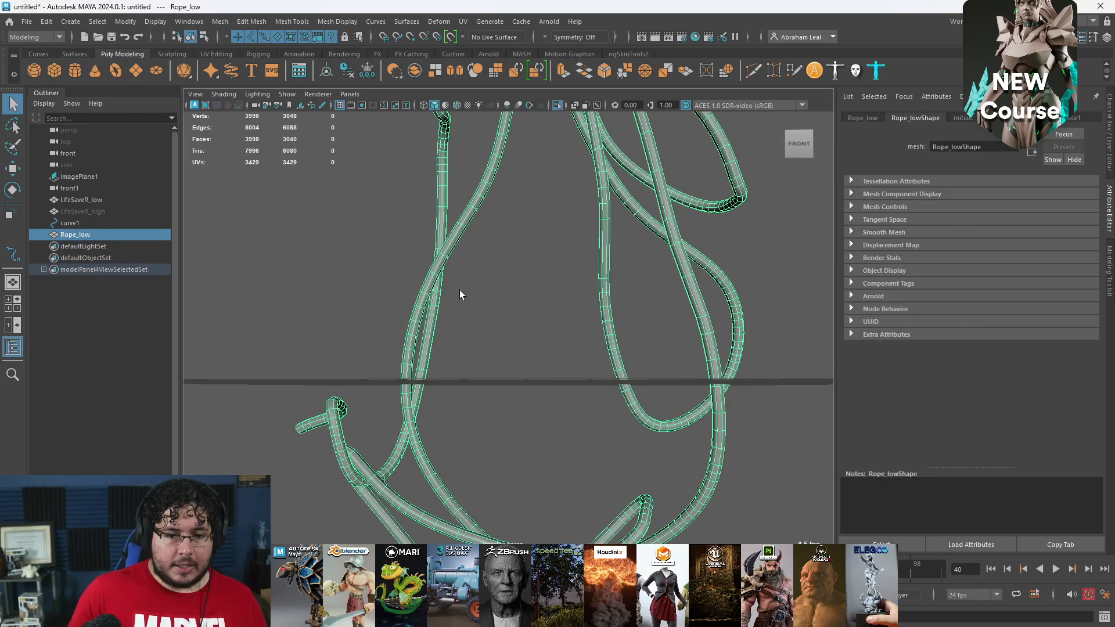
{"action": "key", "text": "ctrl+d"}
{"action": "double_click", "coordinate": [93, 247]}
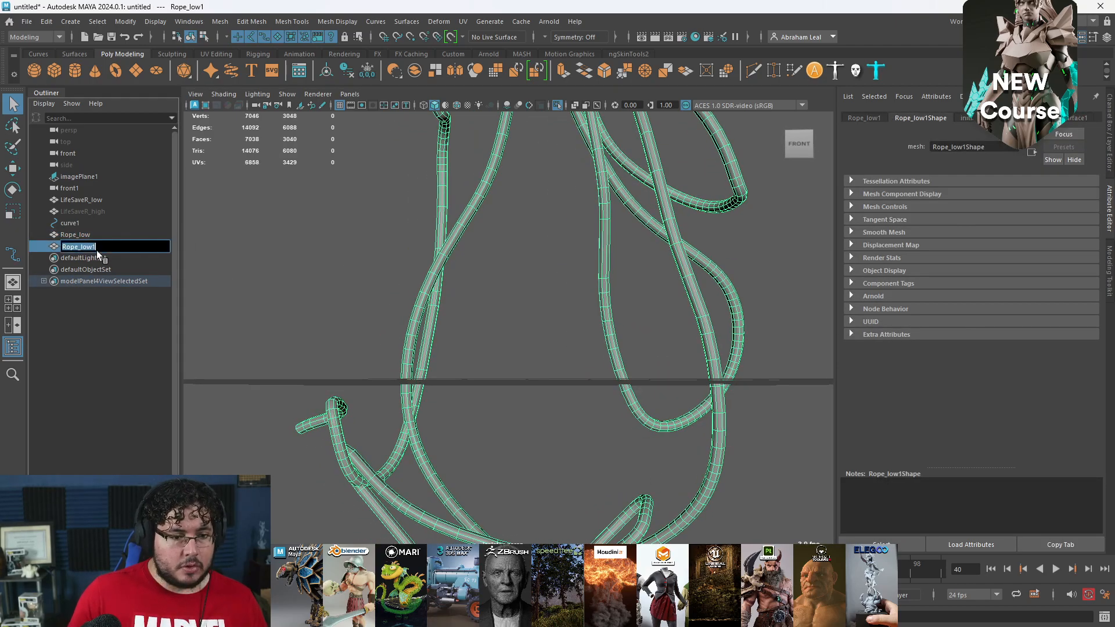
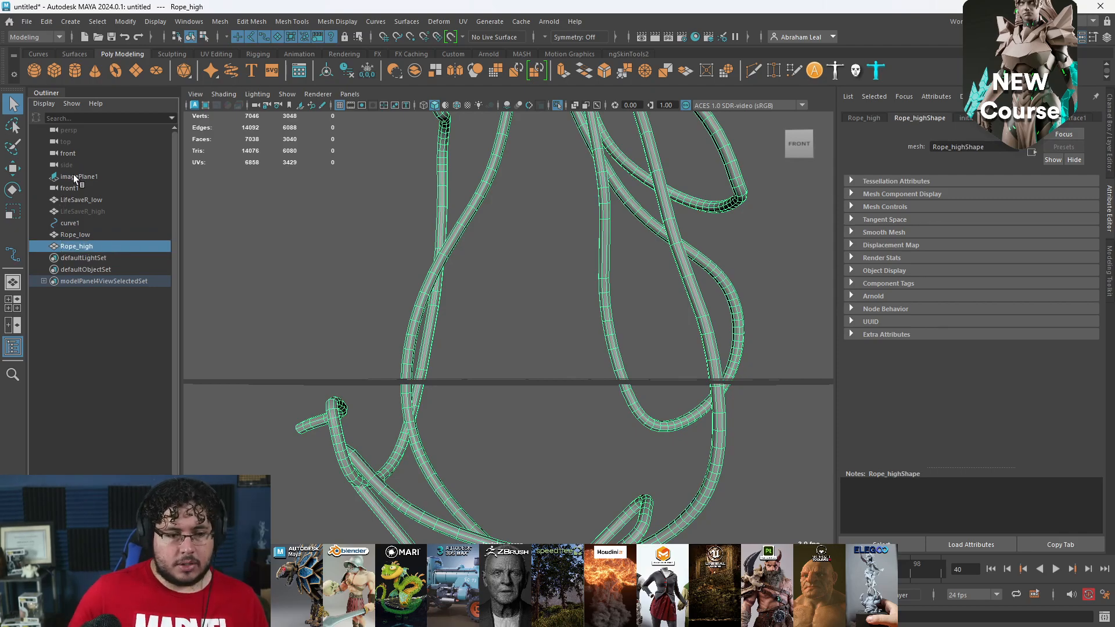
- Clear the selection and end the isolation to show the ring, ropes and reference image again
{"action": "left_click", "coordinate": [221, 255]}
{"action": "left_click", "coordinate": [557, 103]}
{"action": "left_click_drag", "start_coordinate": [517, 242], "coordinate": [540, 347], "text": "alt"}
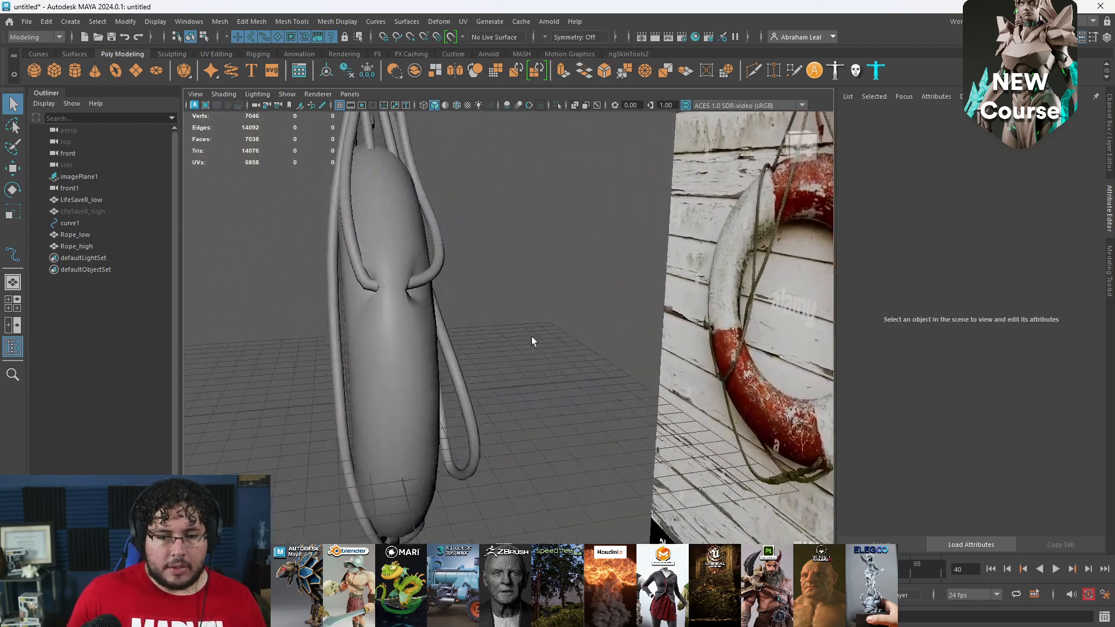
{"action": "left_click_drag", "start_coordinate": [392, 219], "coordinate": [407, 244], "text": "alt"}
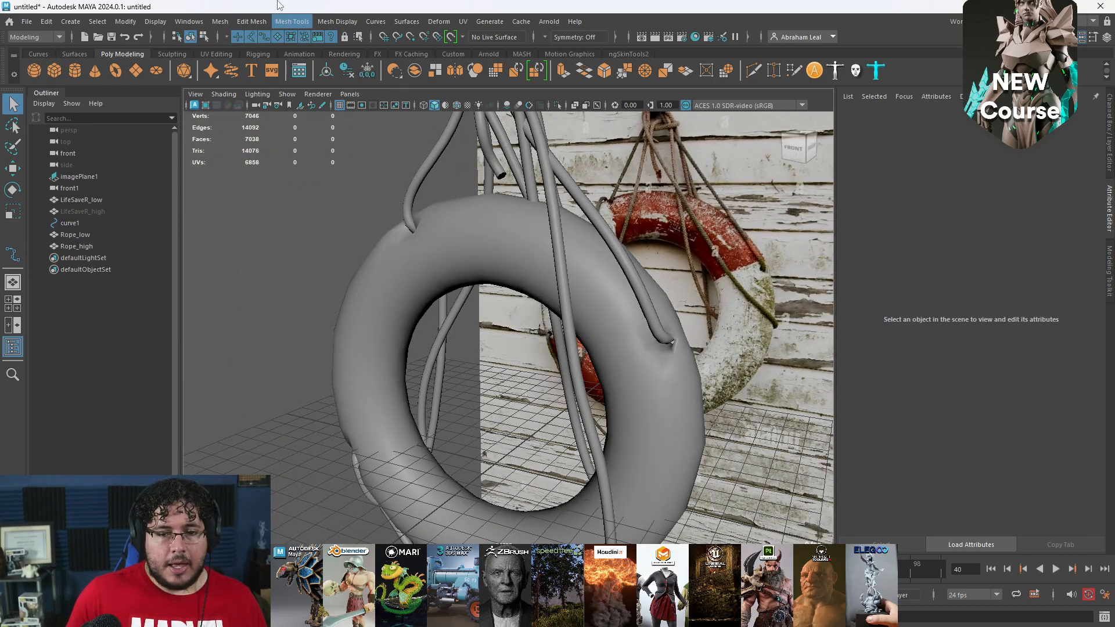
{"action": "right_click_drag", "start_coordinate": [446, 249], "coordinate": [174, 273], "text": "alt"}
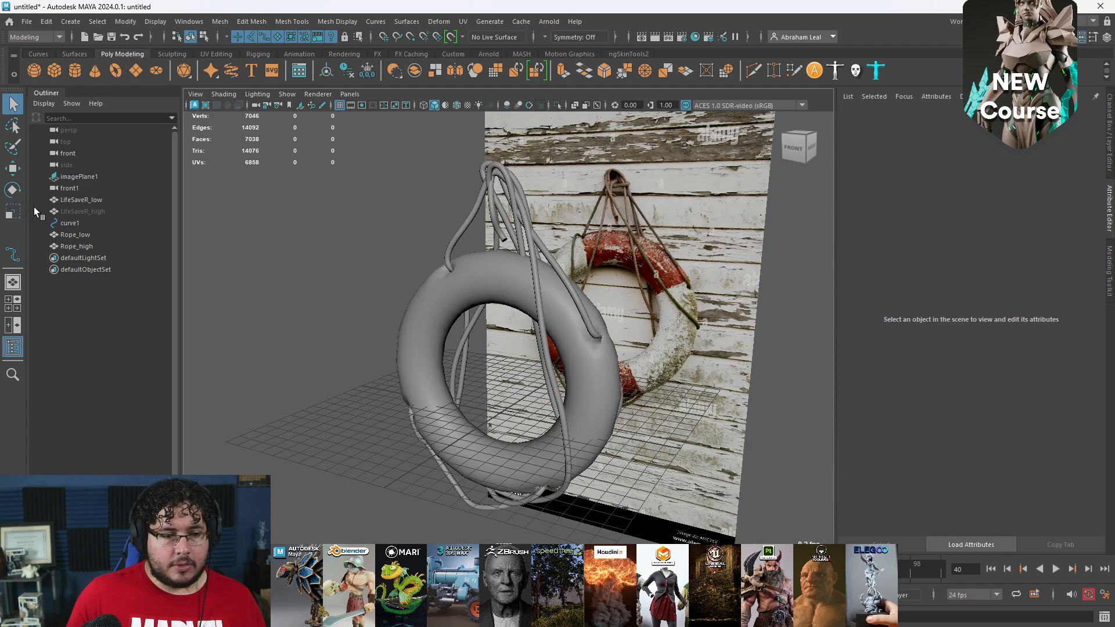
- Select the LifeSaveR_low mesh and bring up its channel values with the display layers
{"action": "left_click", "coordinate": [110, 211]}
{"action": "left_click", "coordinate": [114, 201]}
{"action": "key", "text": "ctrl+a"}
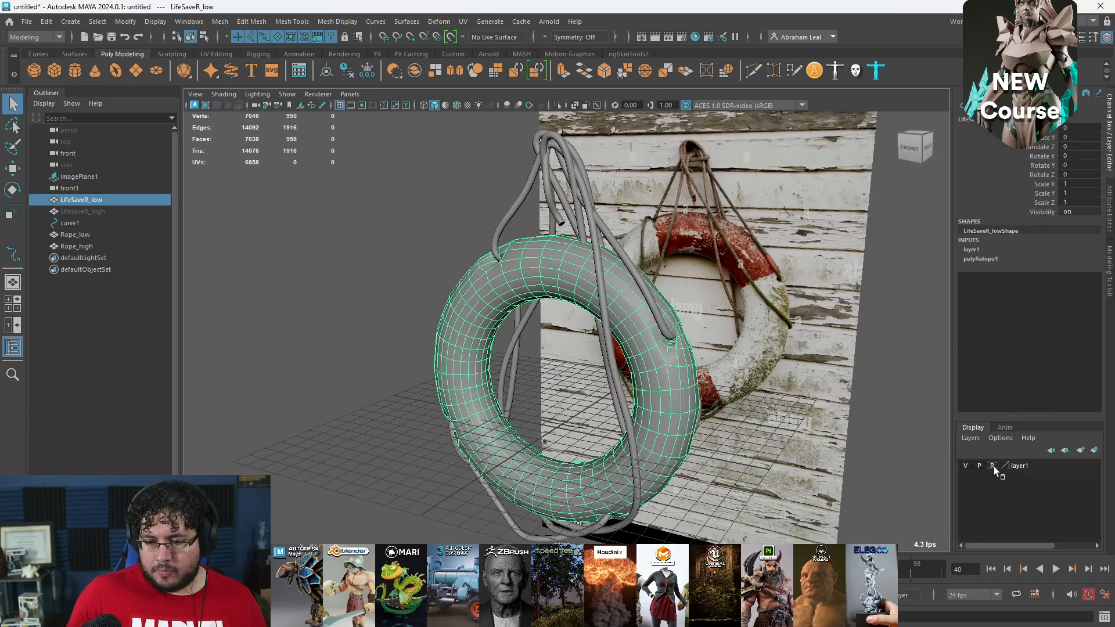
{"action": "left_click", "coordinate": [349, 274]}
- Check the UV layout of the Rope_low mesh in the UV Editor
{"action": "left_click", "coordinate": [527, 191]}
{"action": "left_click", "coordinate": [463, 22]}
{"action": "left_click", "coordinate": [486, 45]}
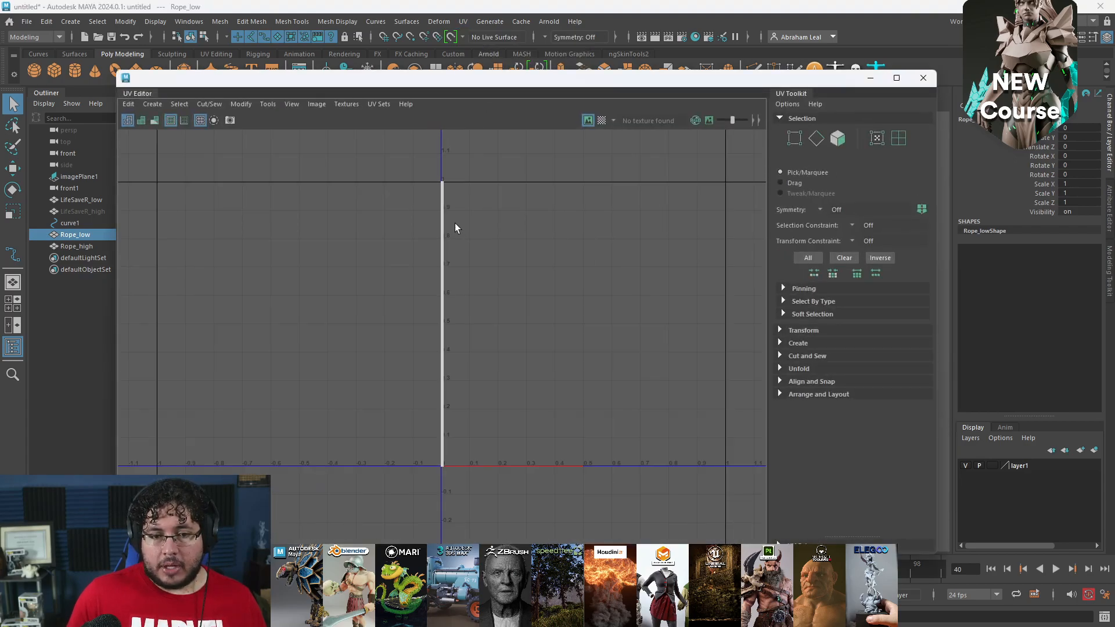
{"action": "scroll", "coordinate": [417, 174], "scroll_direction": "up", "scroll_amount": 7}
{"action": "scroll", "coordinate": [444, 190], "scroll_direction": "down", "scroll_amount": 9}
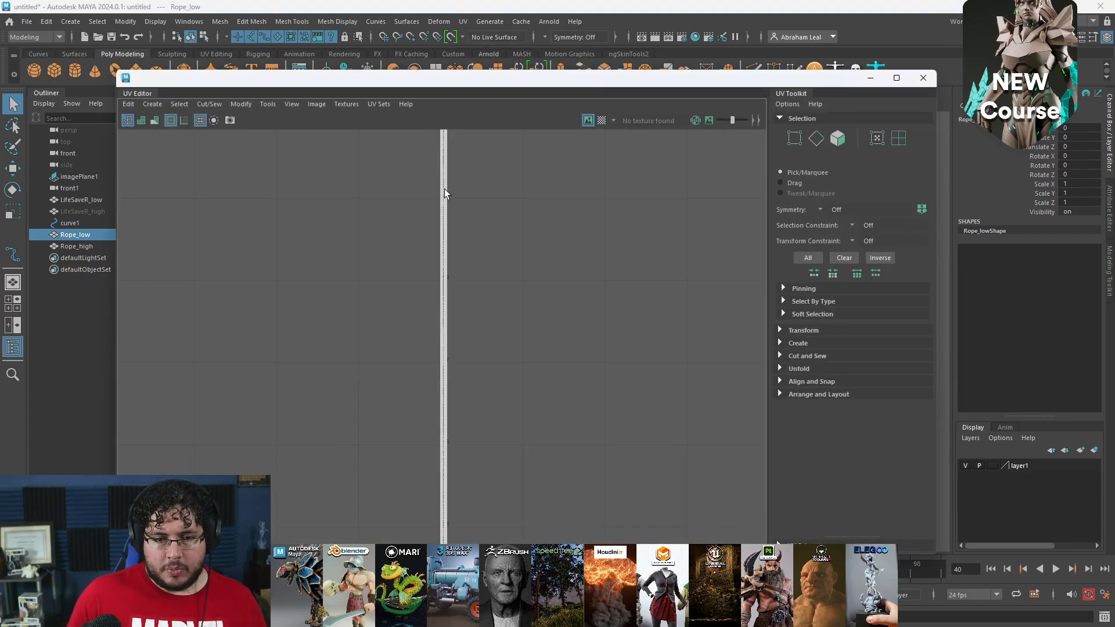
{"action": "scroll", "coordinate": [454, 189], "scroll_direction": "down", "scroll_amount": 3}
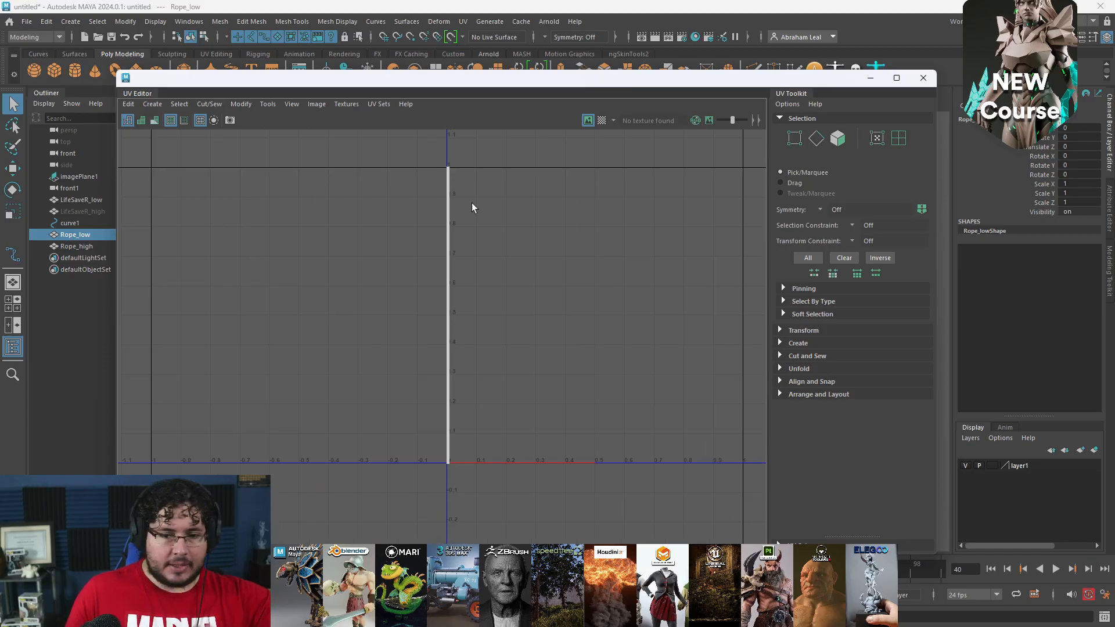
{"action": "left_click", "coordinate": [924, 78]}
- Isolate the Rope_high mesh and open its long UV strip in the UV Editor
{"action": "left_click_drag", "start_coordinate": [519, 266], "coordinate": [395, 174], "text": "alt"}
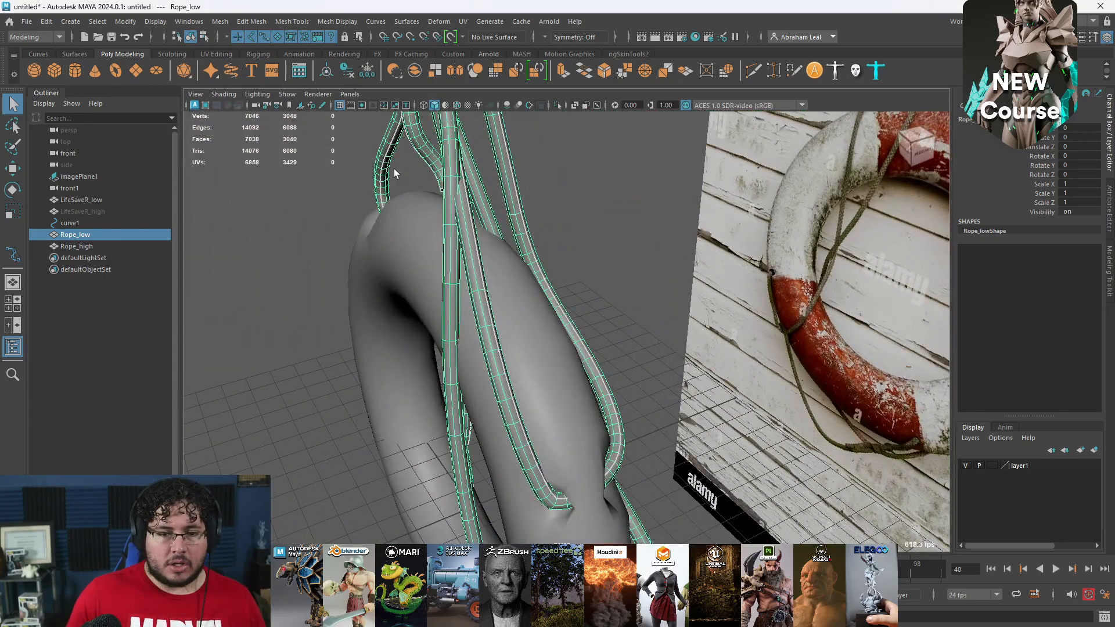
{"action": "left_click", "coordinate": [385, 167]}
{"action": "left_click", "coordinate": [559, 106]}
{"action": "left_click_drag", "start_coordinate": [510, 249], "coordinate": [422, 189], "text": "alt"}
{"action": "left_click", "coordinate": [463, 21]}
{"action": "left_click", "coordinate": [483, 41]}
{"action": "scroll", "coordinate": [430, 211], "scroll_direction": "up", "scroll_amount": 5}
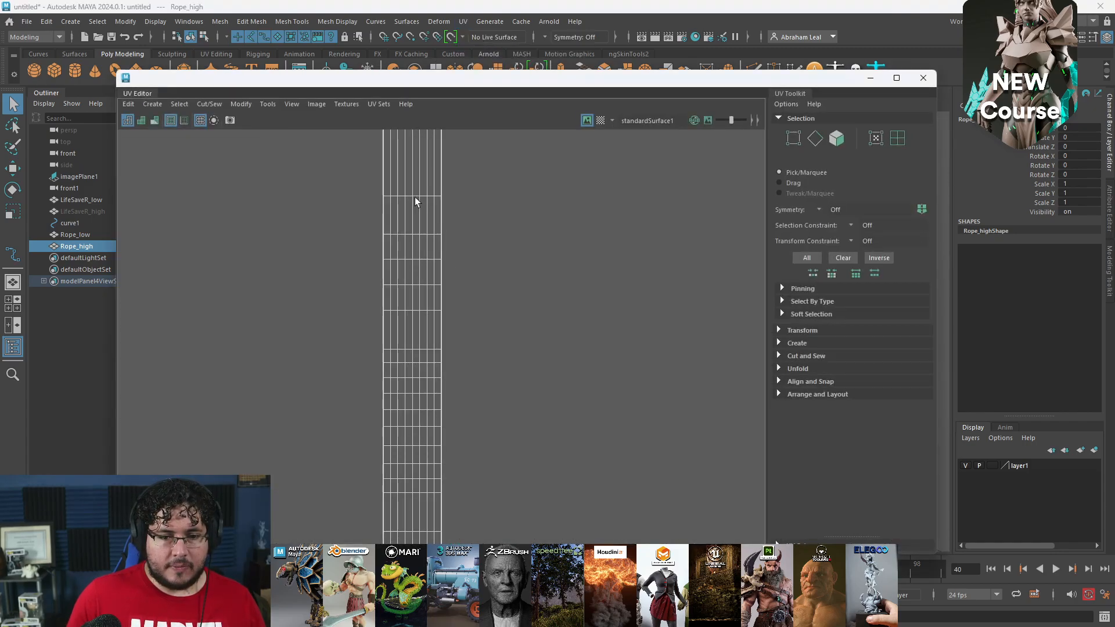
- Select an edge loop across the width of Rope_high's UV strip and cut the UVs there
{"action": "key", "text": "F10"}
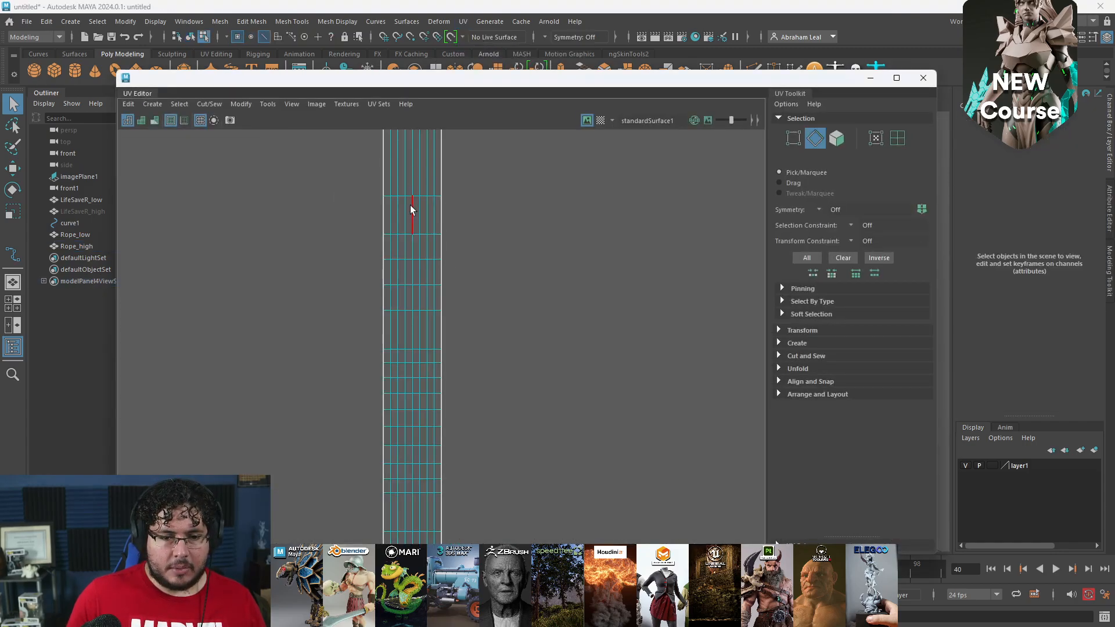
{"action": "double_click", "coordinate": [408, 393]}
{"action": "left_click", "coordinate": [779, 368]}
{"action": "left_click", "coordinate": [778, 366]}
{"action": "left_click", "coordinate": [778, 356]}
{"action": "left_click", "coordinate": [797, 387]}
- Make a second crosswise UV cut on Rope_high's strip, along an edge loop above the first cut
{"action": "middle_click_drag", "start_coordinate": [504, 466], "coordinate": [533, 314], "text": "alt"}
{"action": "scroll", "coordinate": [491, 382], "scroll_direction": "down", "scroll_amount": 10}
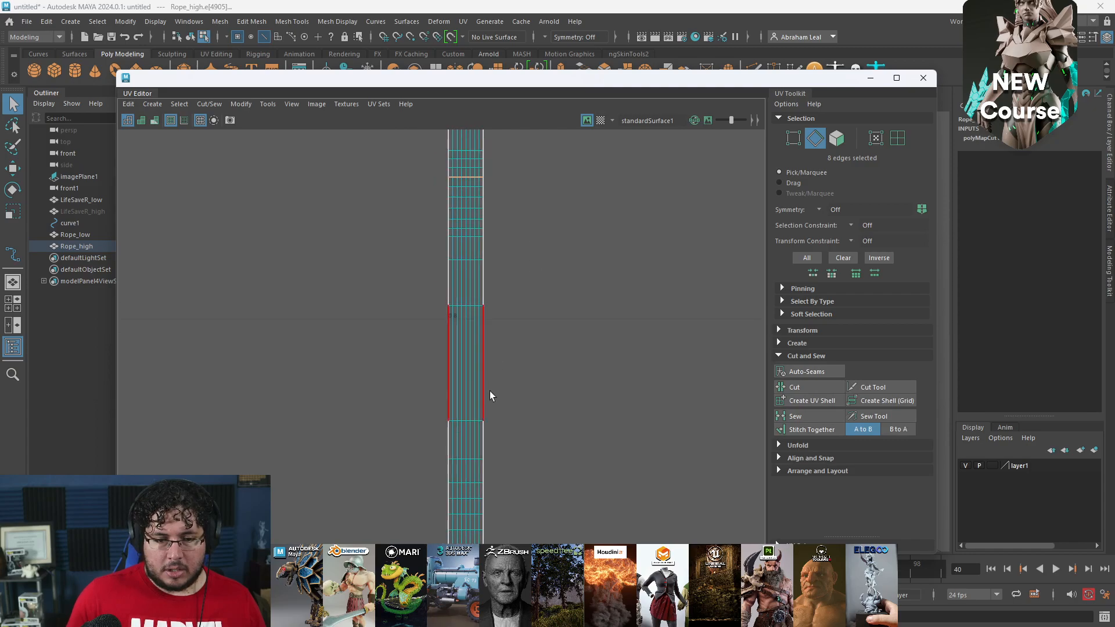
{"action": "middle_click_drag", "start_coordinate": [511, 395], "coordinate": [503, 318], "text": "alt"}
{"action": "scroll", "coordinate": [451, 319], "scroll_direction": "up", "scroll_amount": 5}
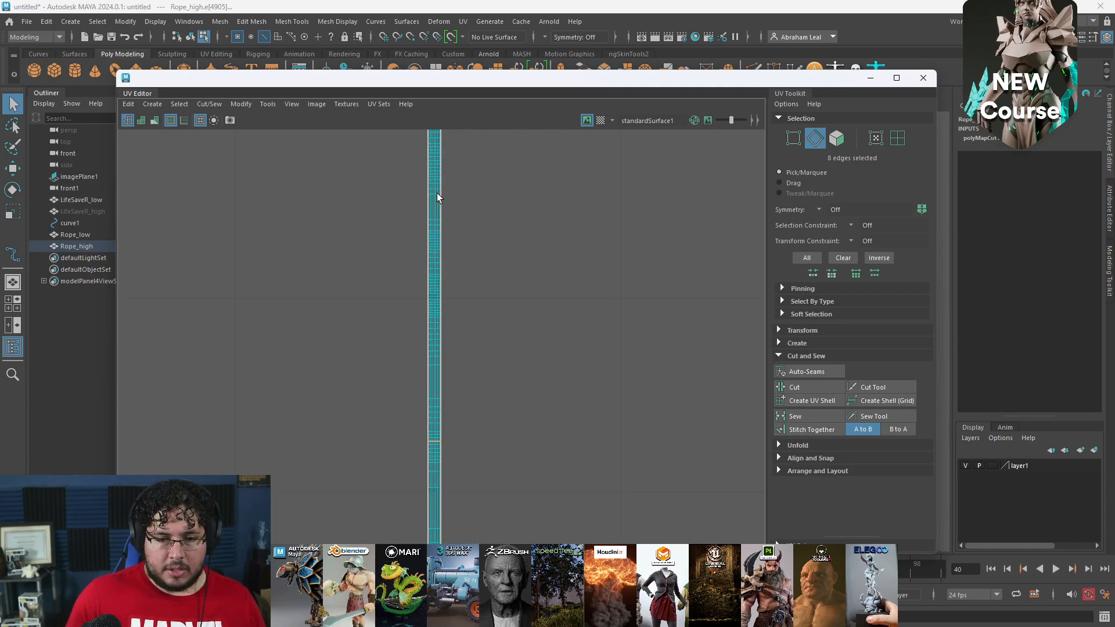
{"action": "double_click", "coordinate": [454, 316]}
{"action": "left_click", "coordinate": [813, 388]}
- Make a third crosswise UV cut higher up the strip, where the mesh rows change density
{"action": "scroll", "coordinate": [563, 436], "scroll_direction": "down", "scroll_amount": 2}
{"action": "middle_click_drag", "start_coordinate": [560, 253], "coordinate": [537, 465], "text": "alt"}
{"action": "scroll", "coordinate": [537, 465], "scroll_direction": "up", "scroll_amount": 2}
{"action": "middle_click_drag", "start_coordinate": [557, 204], "coordinate": [549, 282], "text": "alt"}
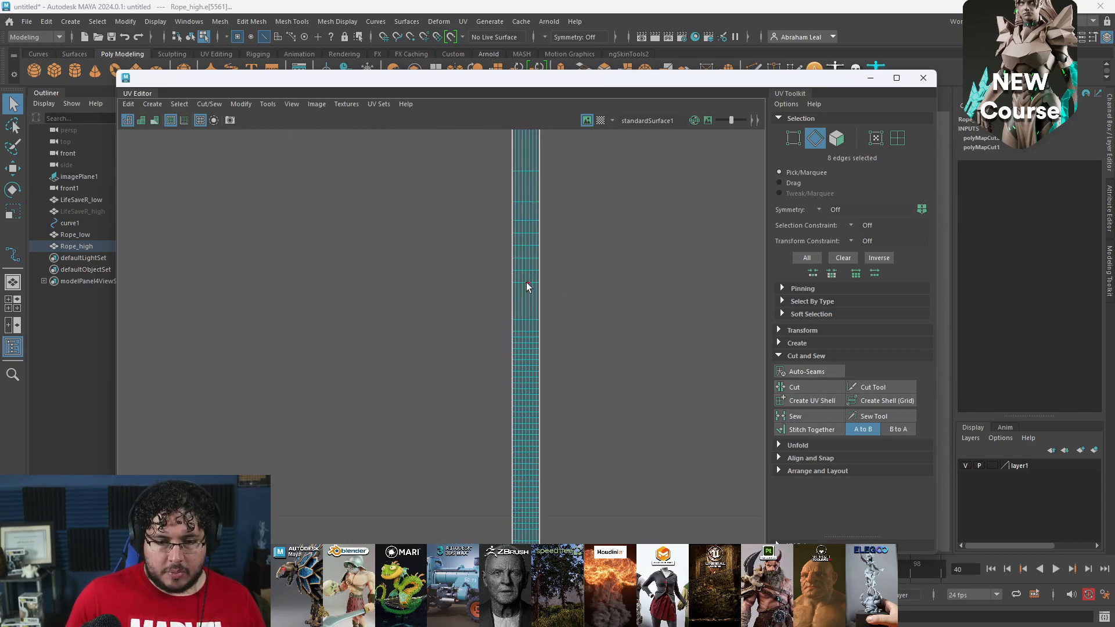
{"action": "double_click", "coordinate": [521, 338]}
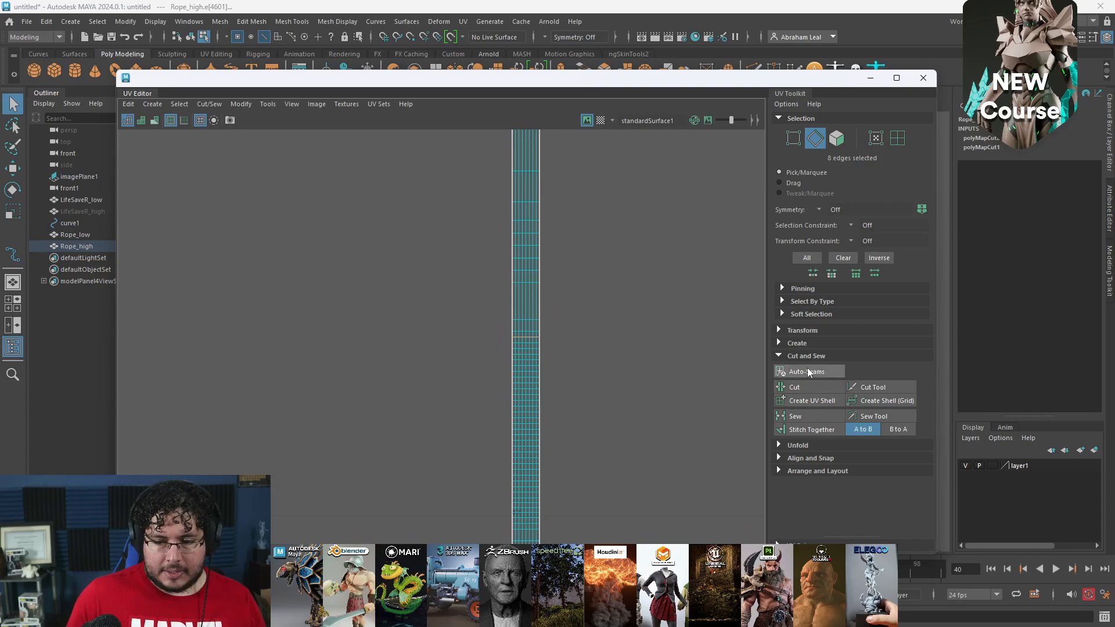
- Make a fourth crosswise UV cut along another full edge loop of Rope_high's strip
{"action": "scroll", "coordinate": [662, 398], "scroll_direction": "down", "scroll_amount": 5}
{"action": "middle_click_drag", "start_coordinate": [621, 395], "coordinate": [535, 300], "text": "alt"}
{"action": "scroll", "coordinate": [562, 348], "scroll_direction": "up", "scroll_amount": 3}
{"action": "scroll", "coordinate": [518, 268], "scroll_direction": "up", "scroll_amount": 1}
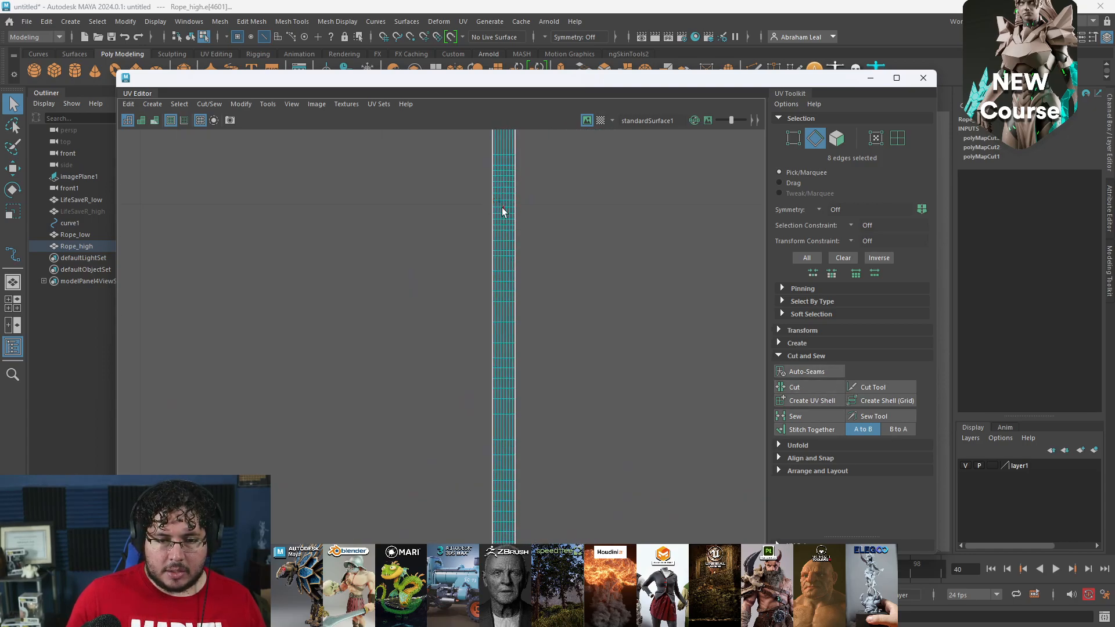
{"action": "double_click", "coordinate": [502, 207]}
{"action": "left_click", "coordinate": [799, 387]}
- Make a fifth crosswise UV cut farther along Rope_high's strip
{"action": "scroll", "coordinate": [572, 397], "scroll_direction": "down", "scroll_amount": 3}
{"action": "middle_click_drag", "start_coordinate": [552, 515], "coordinate": [582, 459], "text": "alt"}
{"action": "left_click", "coordinate": [779, 387]}
- Make a sixth crosswise UV cut along an edge loop farther down Rope_high's strip
{"action": "scroll", "coordinate": [562, 410], "scroll_direction": "down", "scroll_amount": 1}
{"action": "middle_click_drag", "start_coordinate": [563, 411], "coordinate": [525, 348], "text": "alt"}
{"action": "scroll", "coordinate": [494, 336], "scroll_direction": "up", "scroll_amount": 5}
{"action": "scroll", "coordinate": [522, 381], "scroll_direction": "up", "scroll_amount": 3}
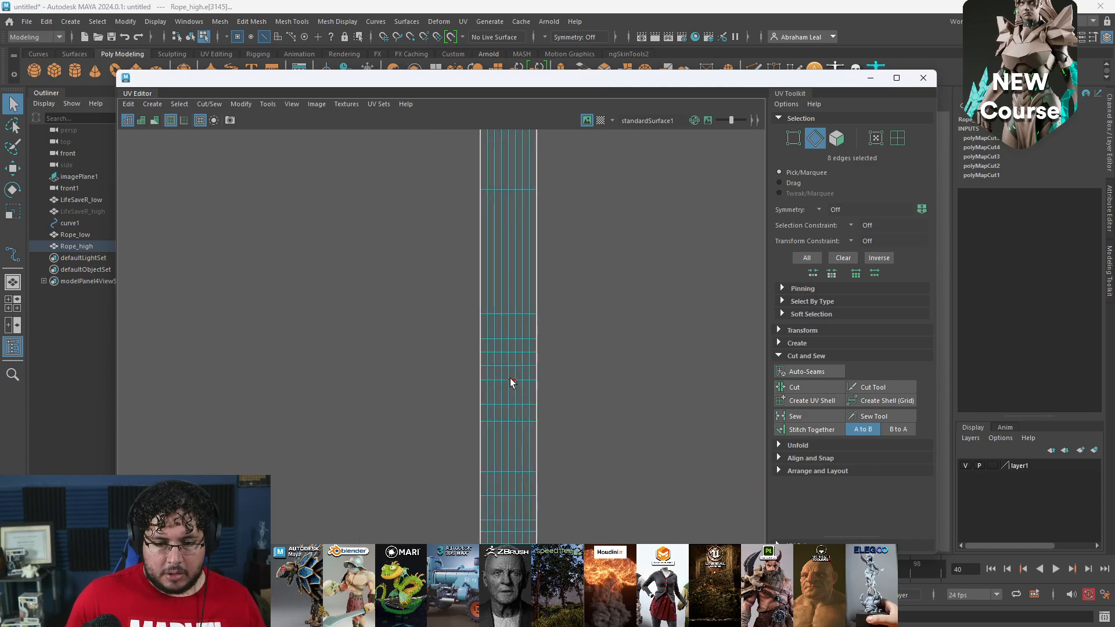
{"action": "left_click", "coordinate": [801, 388]}
- Make a seventh crosswise UV cut near the lower end of Rope_high's strip
{"action": "middle_click_drag", "start_coordinate": [599, 456], "coordinate": [586, 298], "text": "alt"}
{"action": "right_click_drag", "start_coordinate": [588, 295], "coordinate": [572, 395], "text": "alt"}
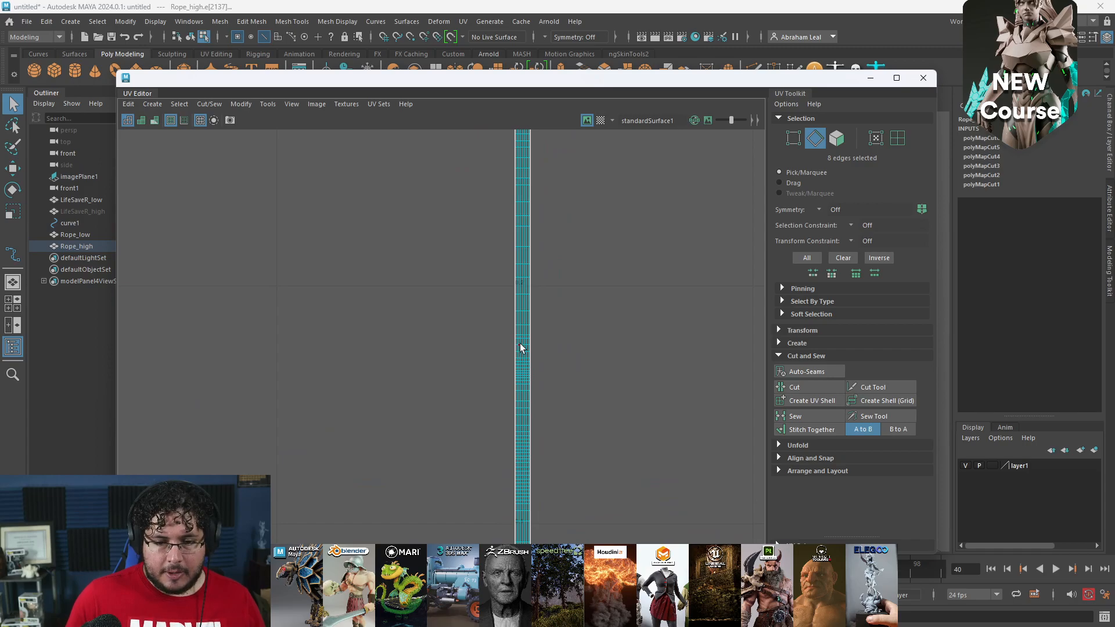
{"action": "middle_click_drag", "start_coordinate": [567, 424], "coordinate": [568, 261], "text": "alt"}
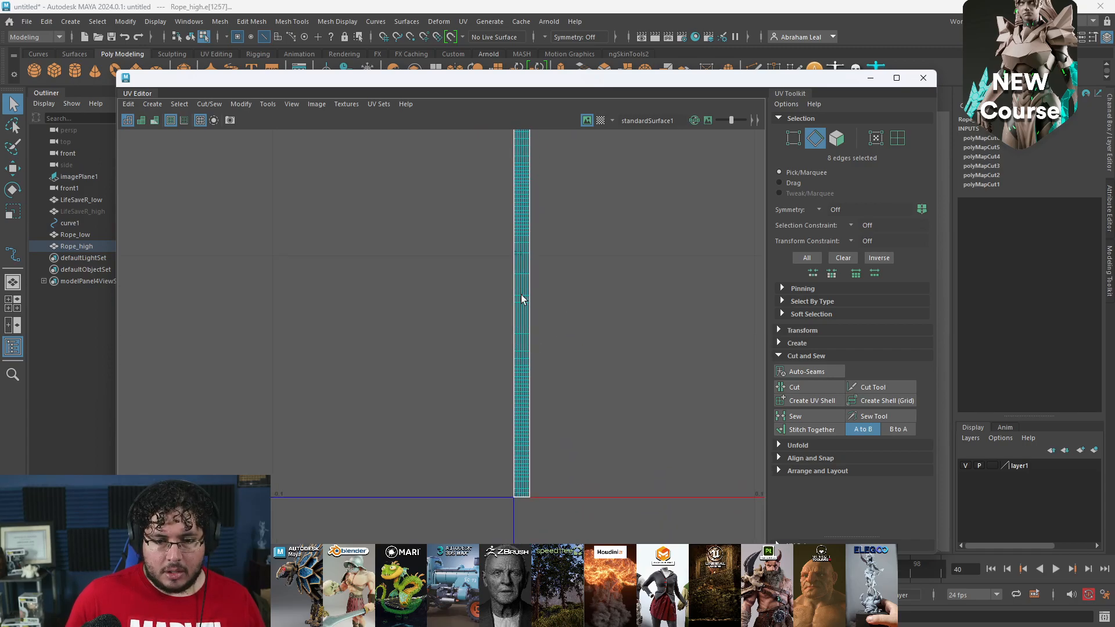
{"action": "scroll", "coordinate": [522, 296], "scroll_direction": "up", "scroll_amount": 3}
{"action": "double_click", "coordinate": [515, 288]}
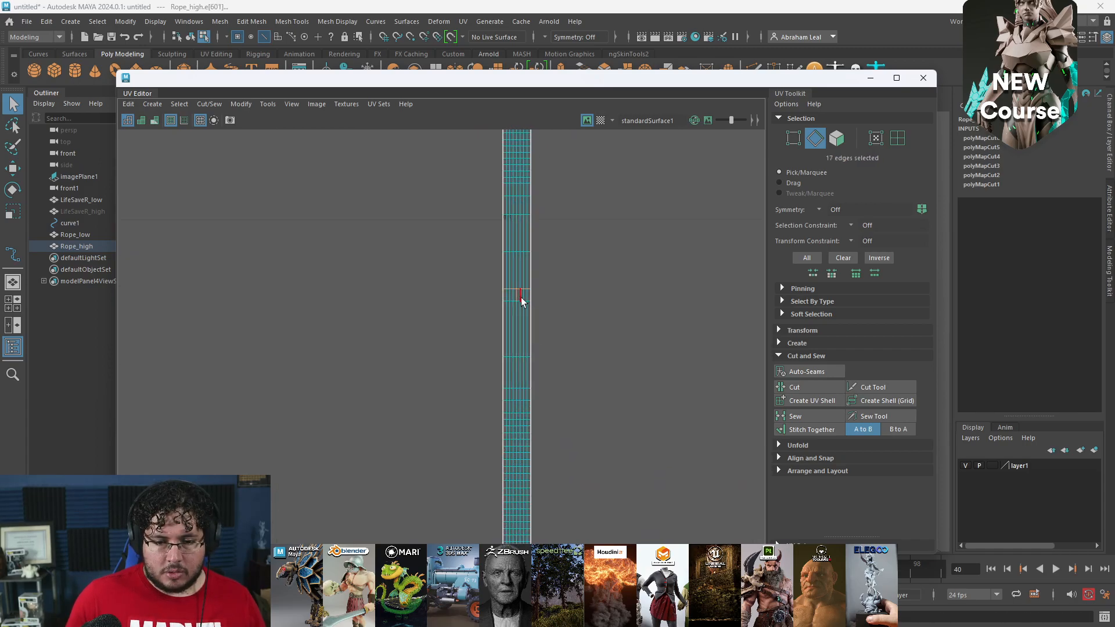
{"action": "left_click", "coordinate": [807, 389]}
- Select all of Rope_high's UV shells and lay them out side by side in the UV tile
{"action": "scroll", "coordinate": [624, 295], "scroll_direction": "down", "scroll_amount": 8}
{"action": "middle_click_drag", "start_coordinate": [623, 295], "coordinate": [491, 381], "text": "alt"}
{"action": "right_click_drag", "start_coordinate": [469, 236], "coordinate": [434, 222]}
{"action": "scroll", "coordinate": [509, 211], "scroll_direction": "down", "scroll_amount": 5}
{"action": "middle_click_drag", "start_coordinate": [559, 205], "coordinate": [523, 367], "text": "alt"}
{"action": "left_click_drag", "start_coordinate": [545, 226], "coordinate": [354, 535]}
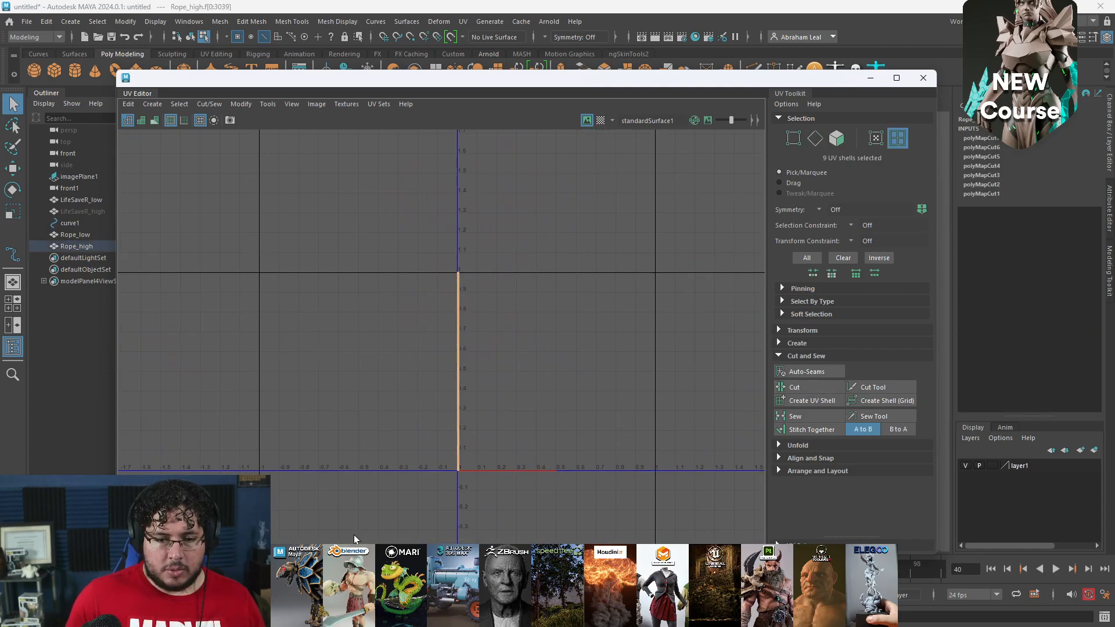
{"action": "key", "text": "ctrl+l"}
{"action": "scroll", "coordinate": [590, 383], "scroll_direction": "up", "scroll_amount": 1}
{"action": "left_click", "coordinate": [577, 353]}
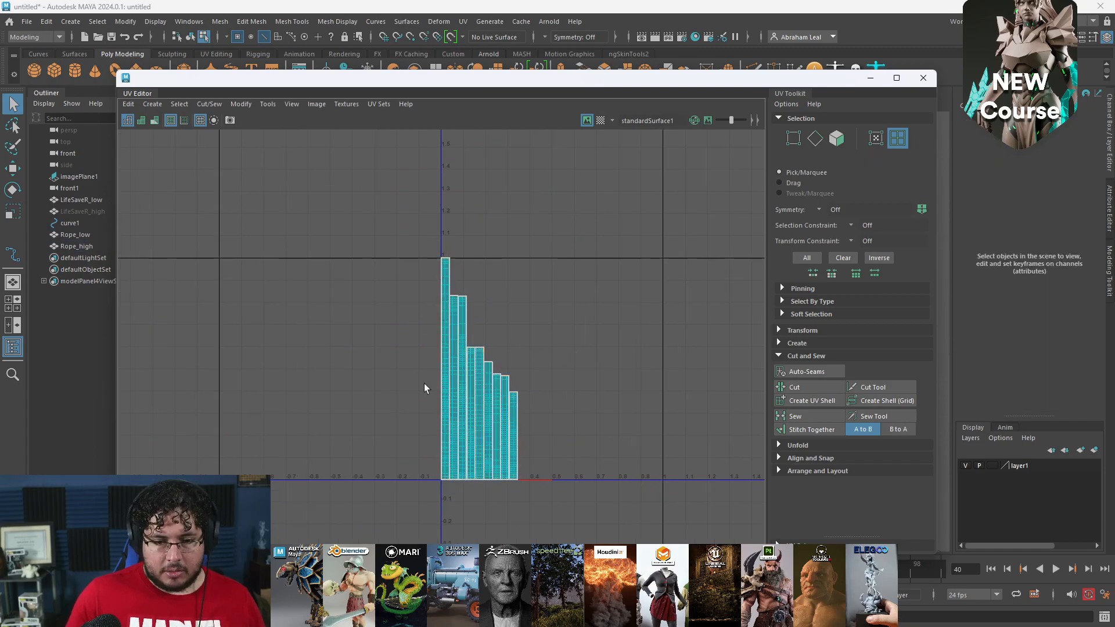
- Close the UV Editor and turn off the isolated view to show the whole scene
{"action": "scroll", "coordinate": [521, 382], "scroll_direction": "up", "scroll_amount": 4}
{"action": "scroll", "coordinate": [459, 299], "scroll_direction": "down", "scroll_amount": 3}
{"action": "left_click", "coordinate": [921, 84]}
{"action": "left_click", "coordinate": [577, 127]}
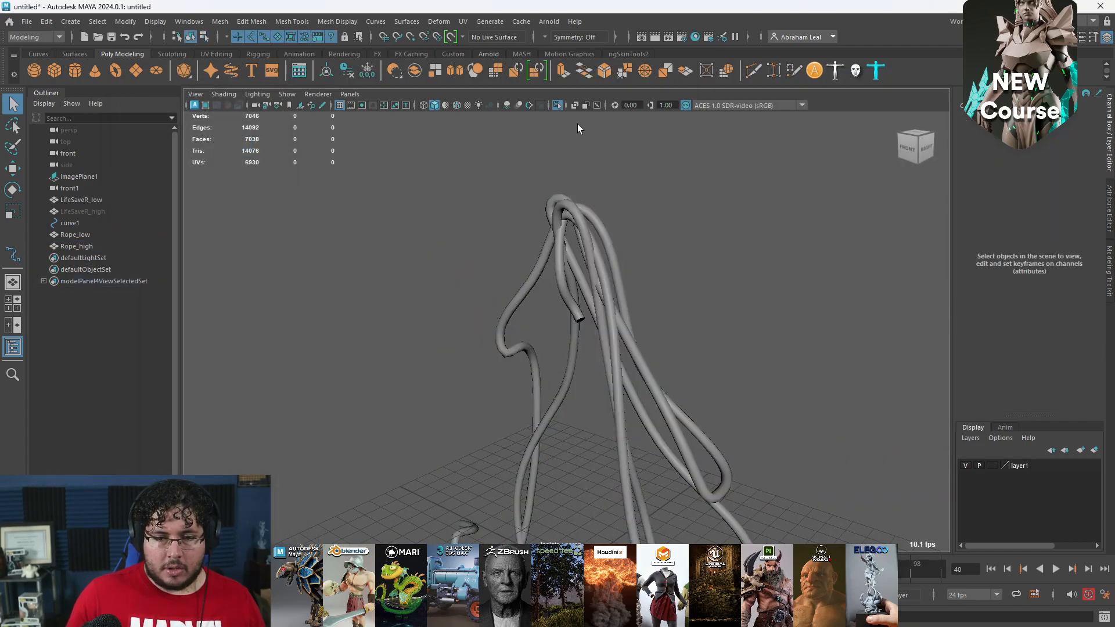
{"action": "left_click", "coordinate": [559, 106]}
- Select LifeSaveR_low and apply a camera-based UV projection to it from an angled front view
{"action": "left_click_drag", "start_coordinate": [529, 281], "coordinate": [547, 286], "text": "alt"}
{"action": "left_click", "coordinate": [583, 363]}
{"action": "middle_click_drag", "start_coordinate": [583, 375], "coordinate": [562, 293], "text": "alt"}
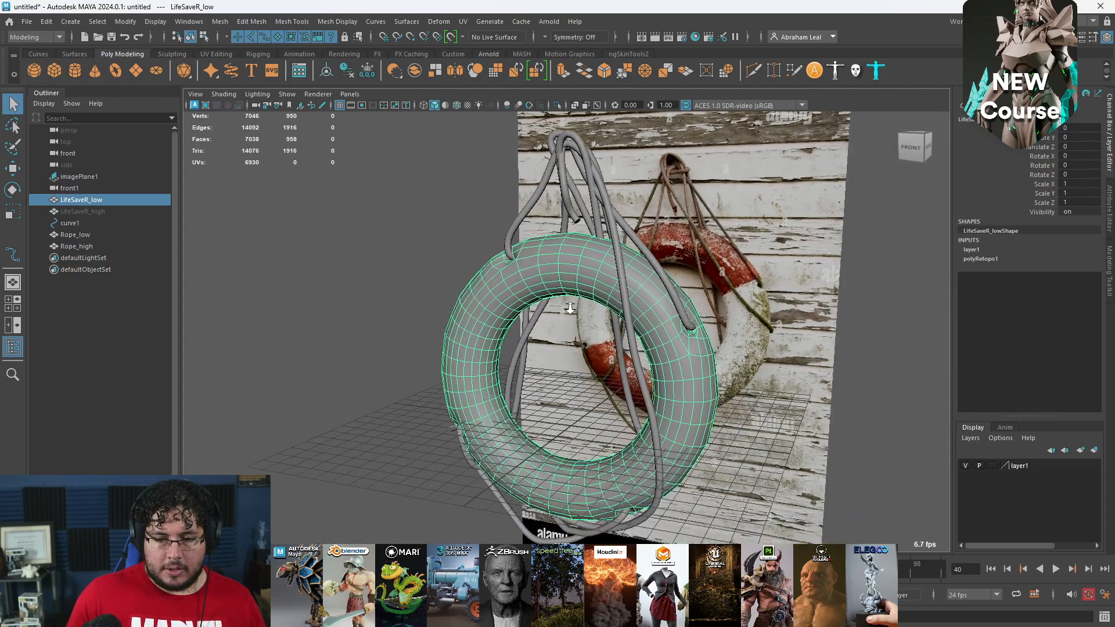
{"action": "right_click_drag", "start_coordinate": [563, 294], "coordinate": [592, 295], "text": "alt"}
{"action": "left_click_drag", "start_coordinate": [593, 295], "coordinate": [632, 298], "text": "alt"}
{"action": "left_click_drag", "start_coordinate": [670, 266], "coordinate": [532, 253], "text": "alt"}
{"action": "double_click", "coordinate": [461, 7]}
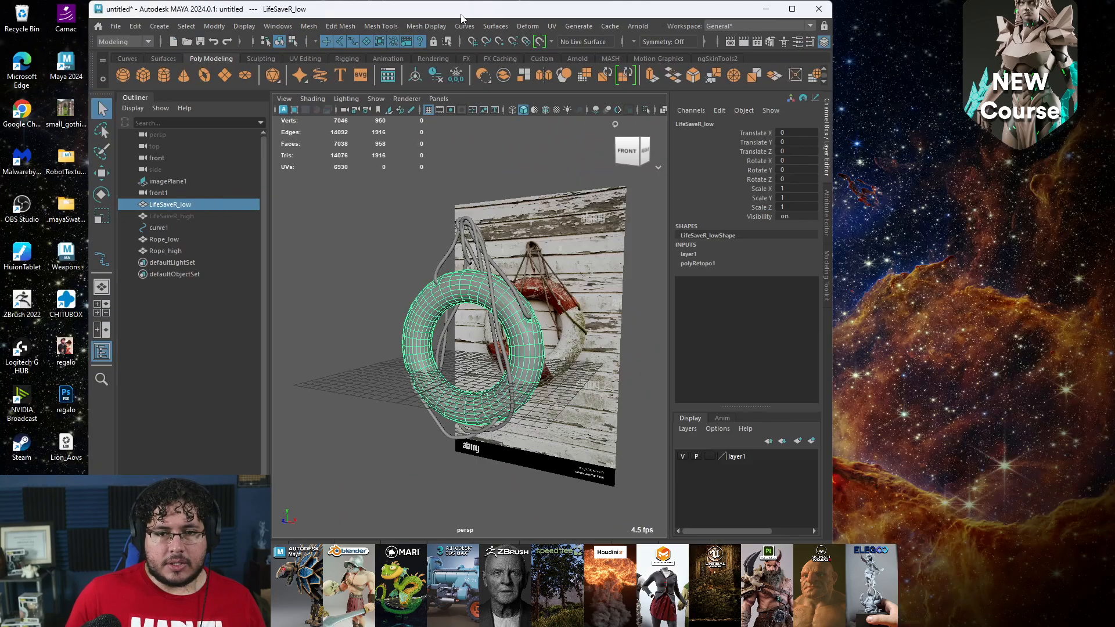
{"action": "double_click", "coordinate": [516, 12]}
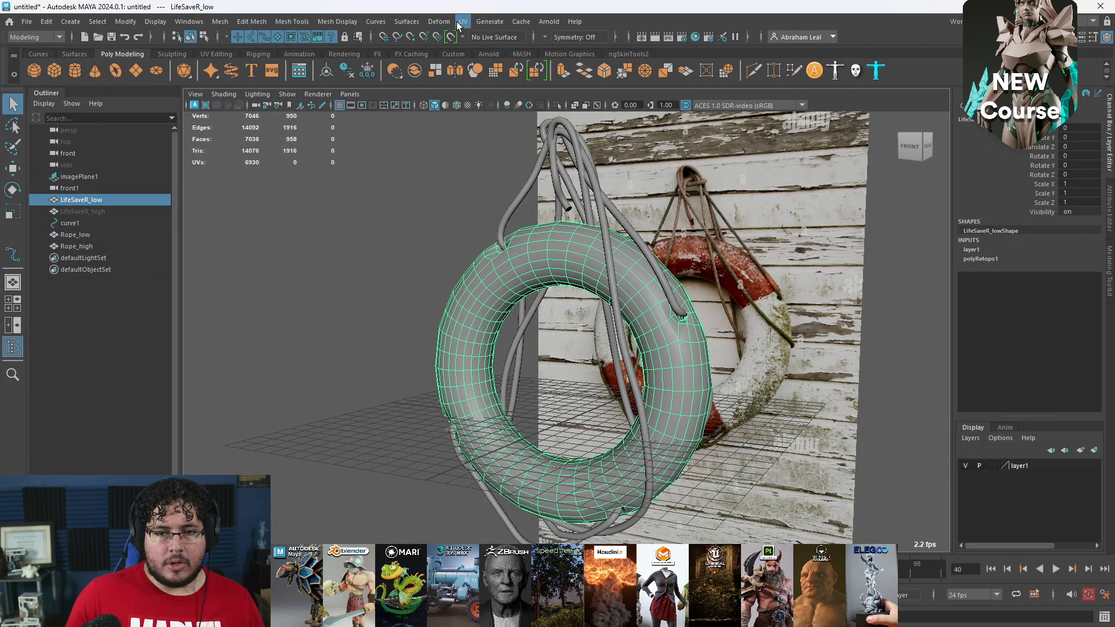
{"action": "left_click", "coordinate": [460, 22]}
{"action": "left_click", "coordinate": [498, 114]}
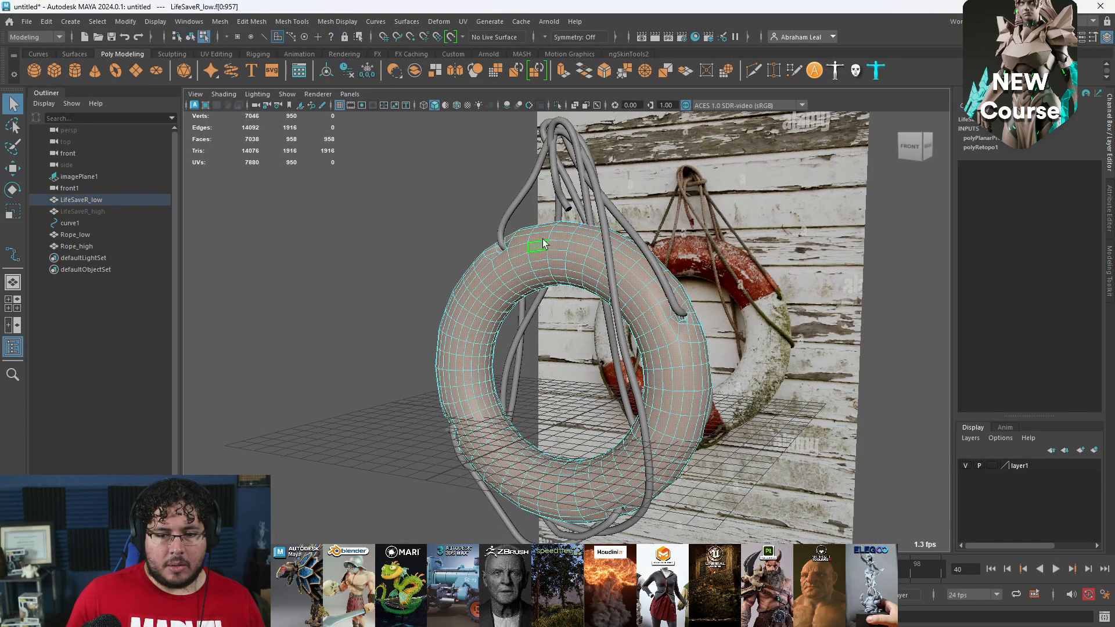
- Cut LifeSaveR_low's UVs along its outer and inner edge loops with the 3D Cut and Sew UV Tool
{"action": "left_click_drag", "start_coordinate": [524, 250], "coordinate": [507, 267], "text": "alt"}
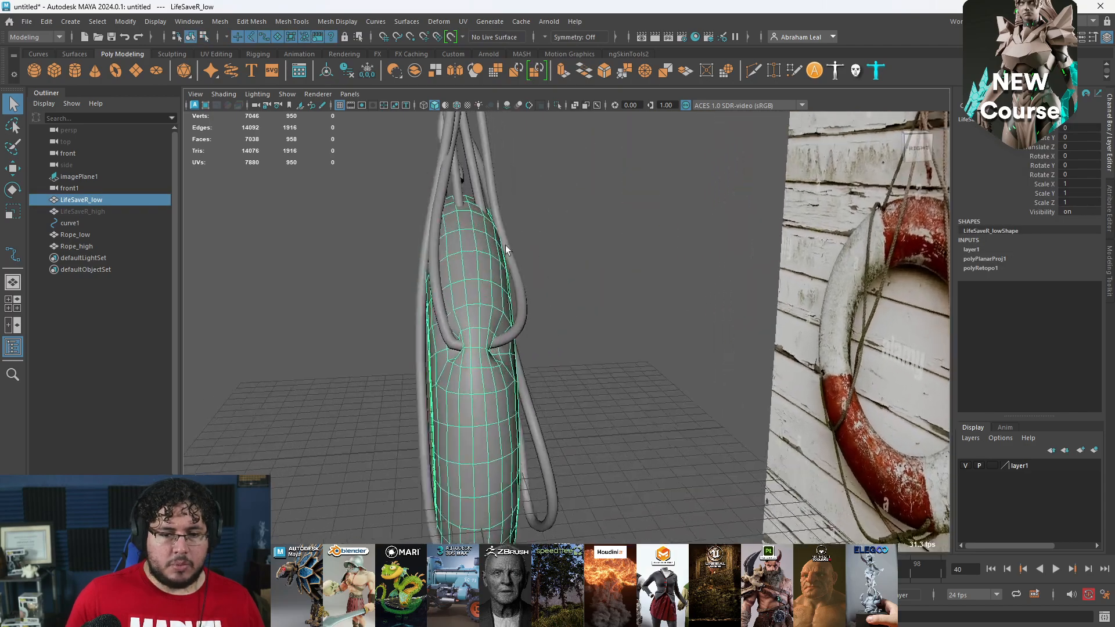
{"action": "left_click", "coordinate": [464, 22]}
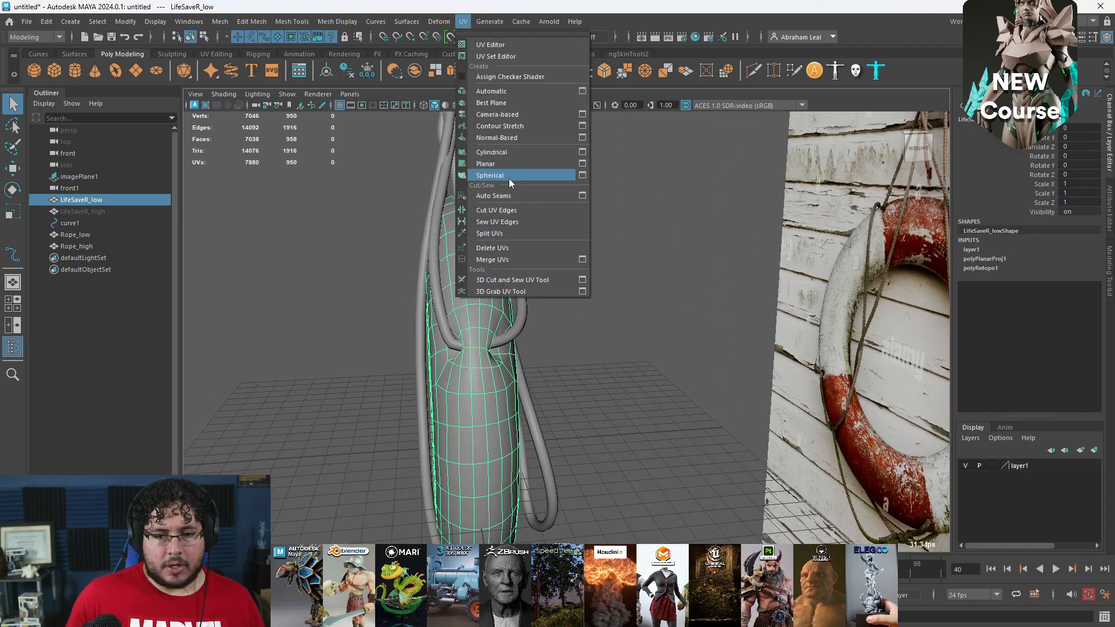
{"action": "left_click", "coordinate": [506, 280]}
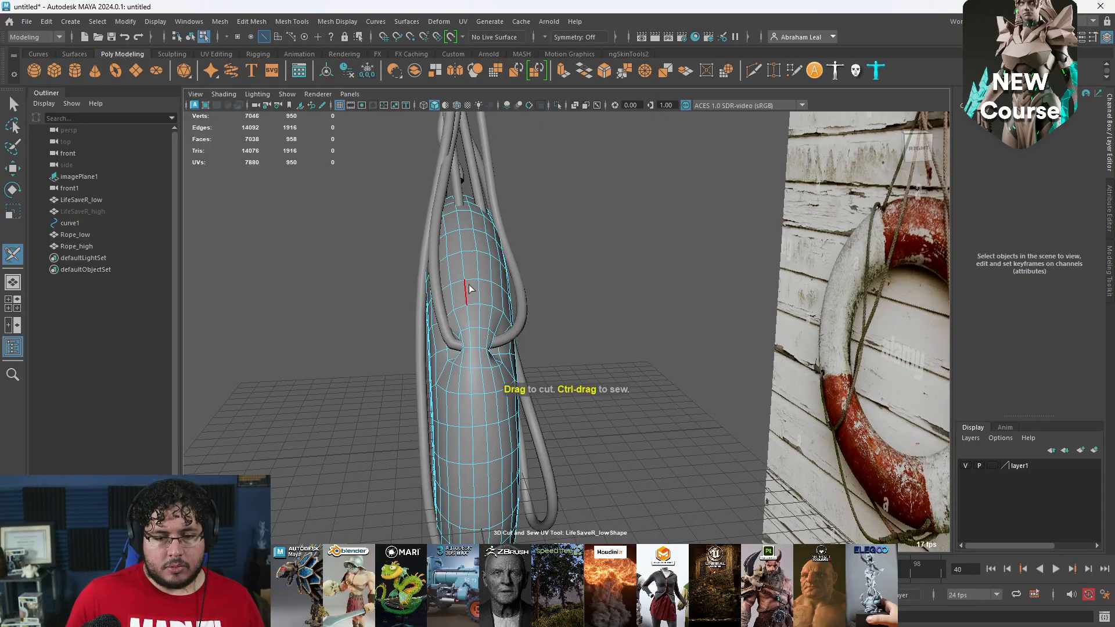
{"action": "left_click_drag", "start_coordinate": [471, 299], "coordinate": [663, 299], "text": "alt"}
{"action": "right_click_drag", "start_coordinate": [663, 298], "coordinate": [717, 378], "text": "alt"}
{"action": "left_click_drag", "start_coordinate": [717, 378], "coordinate": [752, 326], "text": "alt"}
{"action": "double_click", "coordinate": [753, 331]}
- Try to unfold LifeSaveR_low's whole UV shell in the UV Editor, and undo it
{"action": "right_click_drag", "start_coordinate": [754, 334], "coordinate": [549, 302], "text": "alt"}
{"action": "left_click_drag", "start_coordinate": [548, 302], "coordinate": [584, 239], "text": "alt"}
{"action": "key", "text": "q"}
{"action": "right_click_drag", "start_coordinate": [583, 241], "coordinate": [568, 176]}
{"action": "left_click", "coordinate": [465, 20]}
{"action": "left_click", "coordinate": [482, 41]}
{"action": "right_click_drag", "start_coordinate": [462, 233], "coordinate": [409, 209]}
{"action": "left_click_drag", "start_coordinate": [357, 149], "coordinate": [700, 519]}
{"action": "key", "text": "ctrl+u"}
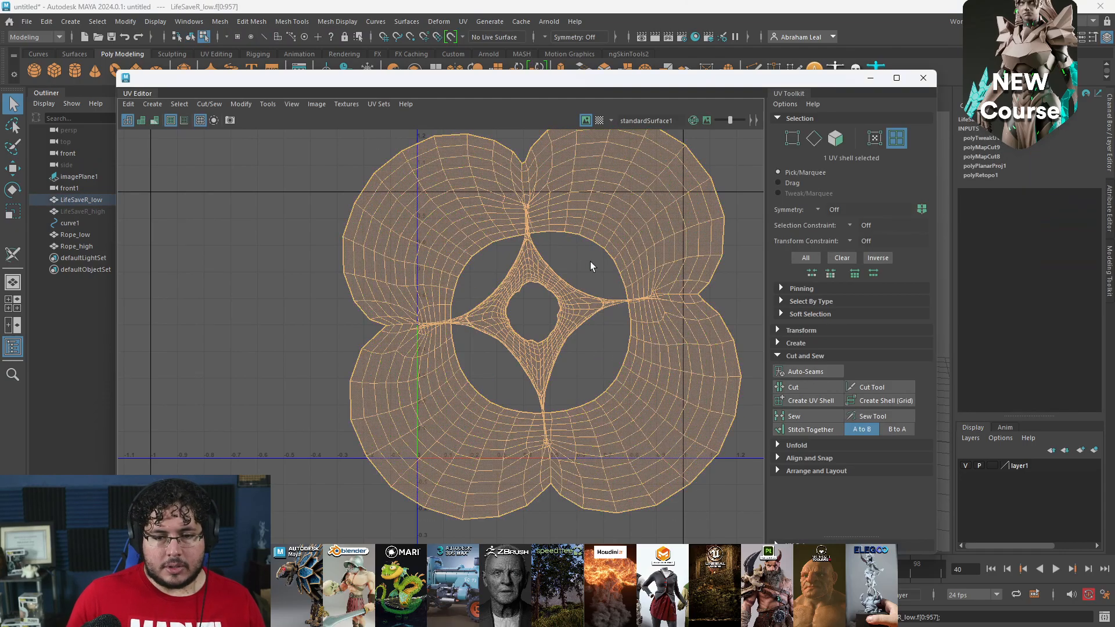
{"action": "scroll", "coordinate": [584, 283], "scroll_direction": "up", "scroll_amount": 3}
{"action": "key", "text": "ctrl+z"}
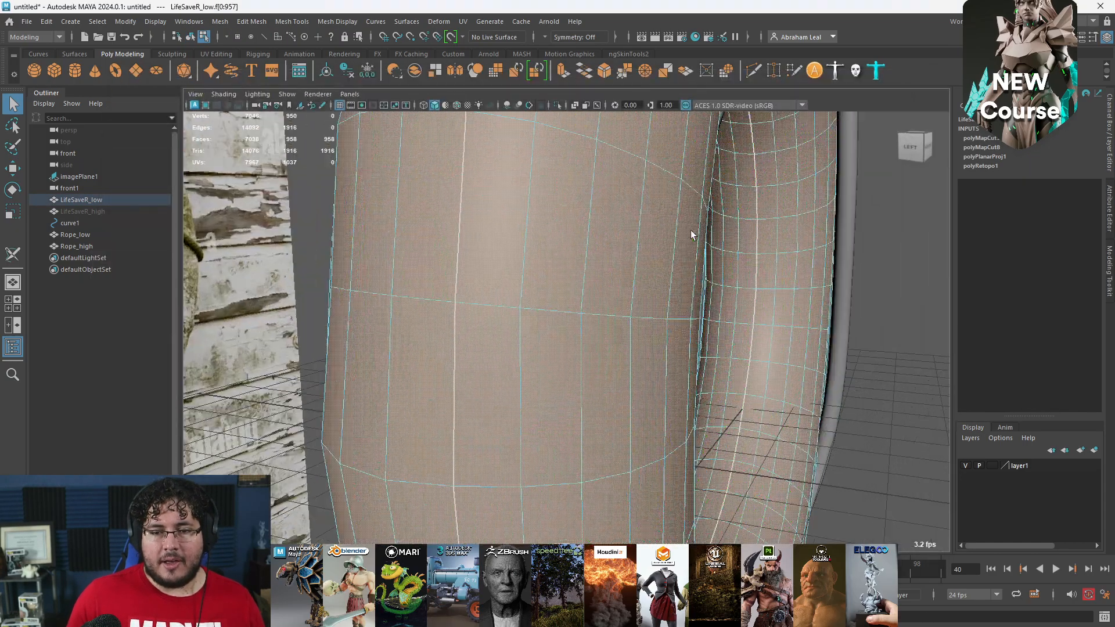
- Return LifeSaveR_low to object selection and isolate it in the viewport
{"action": "key", "text": "f"}
{"action": "right_click_drag", "start_coordinate": [607, 349], "coordinate": [607, 405], "text": "alt"}
{"action": "left_click_drag", "start_coordinate": [607, 405], "coordinate": [645, 406], "text": "alt"}
{"action": "right_click_drag", "start_coordinate": [649, 239], "coordinate": [698, 207]}
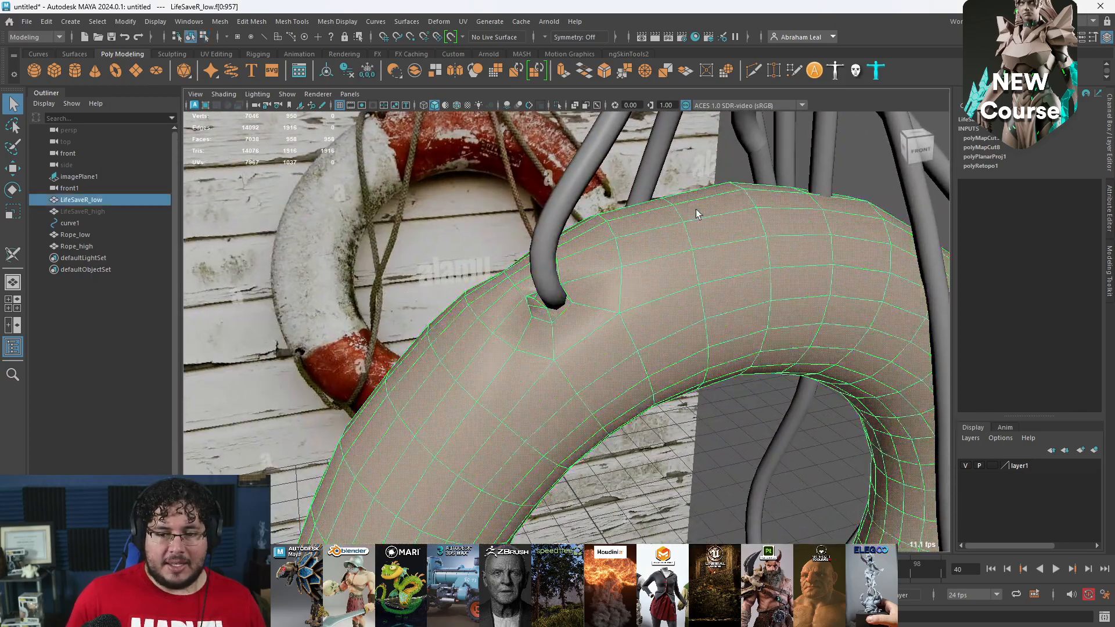
{"action": "left_click", "coordinate": [557, 106]}
- Cut the UVs along the edge loop inside the ring's upper-left rope hole with the 3D Cut and Sew UV Tool
{"action": "left_click_drag", "start_coordinate": [581, 273], "coordinate": [560, 249], "text": "alt"}
{"action": "right_click_drag", "start_coordinate": [560, 249], "coordinate": [546, 317], "text": "alt"}
{"action": "middle_click_drag", "start_coordinate": [488, 241], "coordinate": [507, 296], "text": "alt"}
{"action": "left_click", "coordinate": [463, 22]}
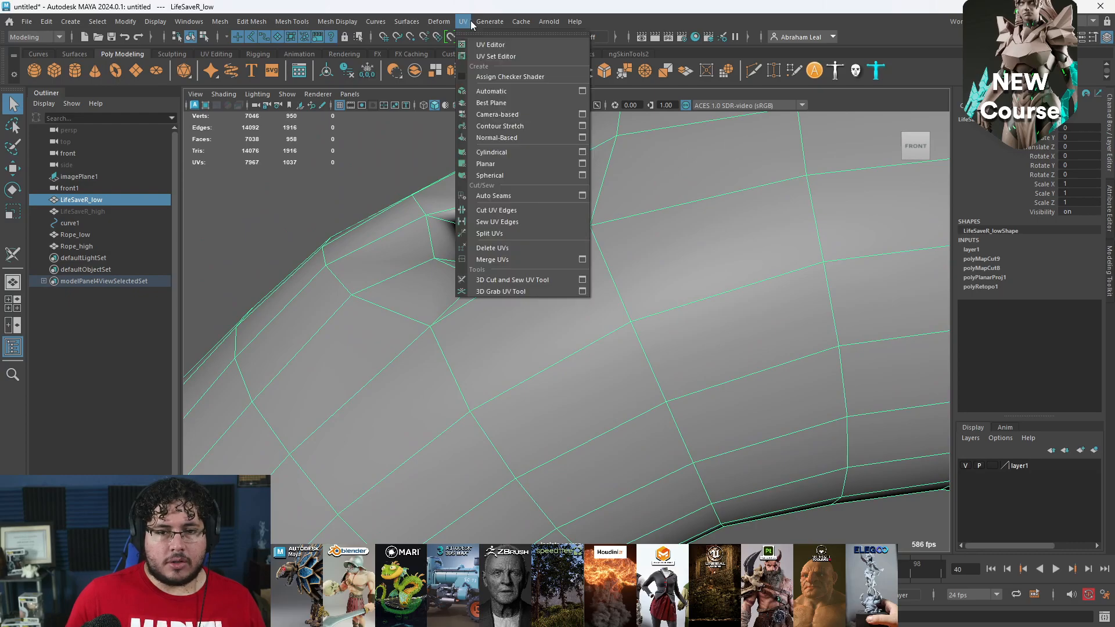
{"action": "left_click", "coordinate": [511, 280]}
{"action": "double_click", "coordinate": [457, 238]}
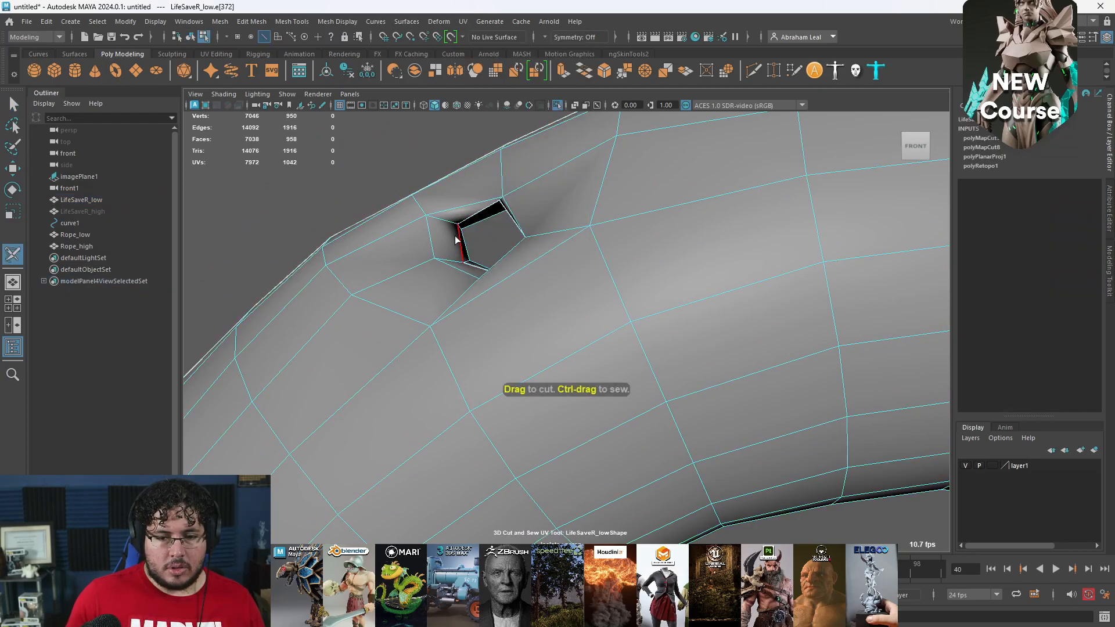
- Try to cut the UVs along an edge loop at the ring's second rope hole, and undo the attempts
{"action": "left_click_drag", "start_coordinate": [459, 239], "coordinate": [556, 261], "text": "alt"}
{"action": "right_click_drag", "start_coordinate": [555, 261], "coordinate": [535, 249], "text": "alt"}
{"action": "left_click_drag", "start_coordinate": [534, 249], "coordinate": [428, 227], "text": "alt"}
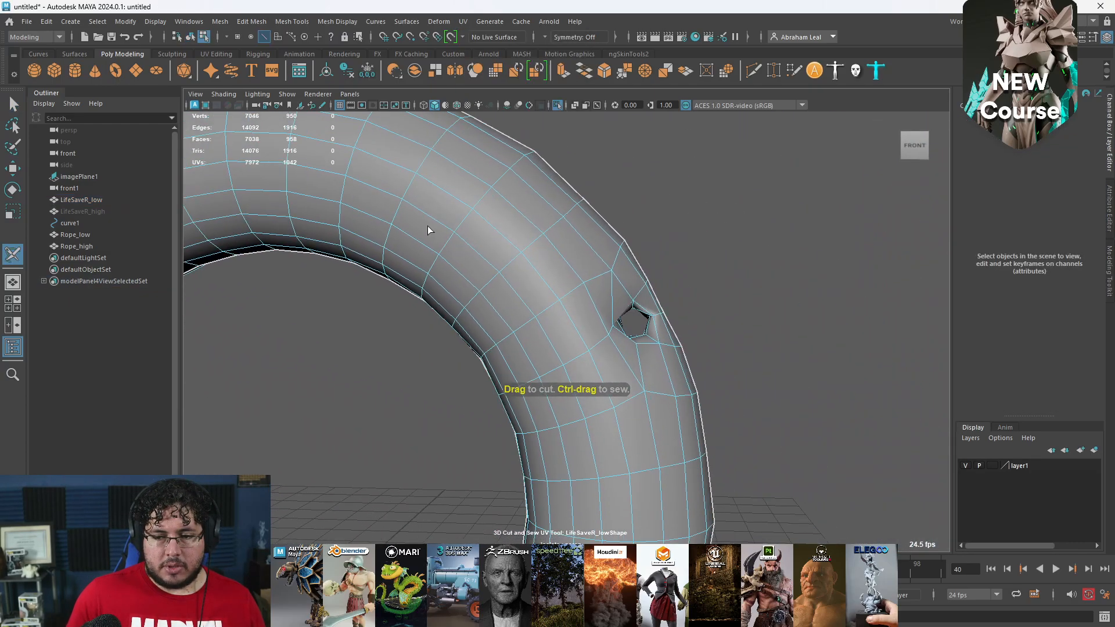
{"action": "right_click_drag", "start_coordinate": [427, 228], "coordinate": [699, 314], "text": "alt"}
{"action": "left_click_drag", "start_coordinate": [699, 314], "coordinate": [636, 270], "text": "alt"}
{"action": "double_click", "coordinate": [561, 224]}
{"action": "right_click_drag", "start_coordinate": [562, 224], "coordinate": [612, 339], "text": "alt"}
{"action": "key", "text": "ctrl+z"}
{"action": "double_click", "coordinate": [583, 278]}
{"action": "left_click_drag", "start_coordinate": [583, 278], "coordinate": [650, 318], "text": "alt"}
{"action": "right_click_drag", "start_coordinate": [650, 319], "coordinate": [679, 326], "text": "alt"}
{"action": "key", "text": "ctrl+z"}
- Retry the edge-loop UV cut on the second rope hole from the back of the ring, and undo it
{"action": "left_click_drag", "start_coordinate": [679, 326], "coordinate": [472, 254], "text": "alt"}
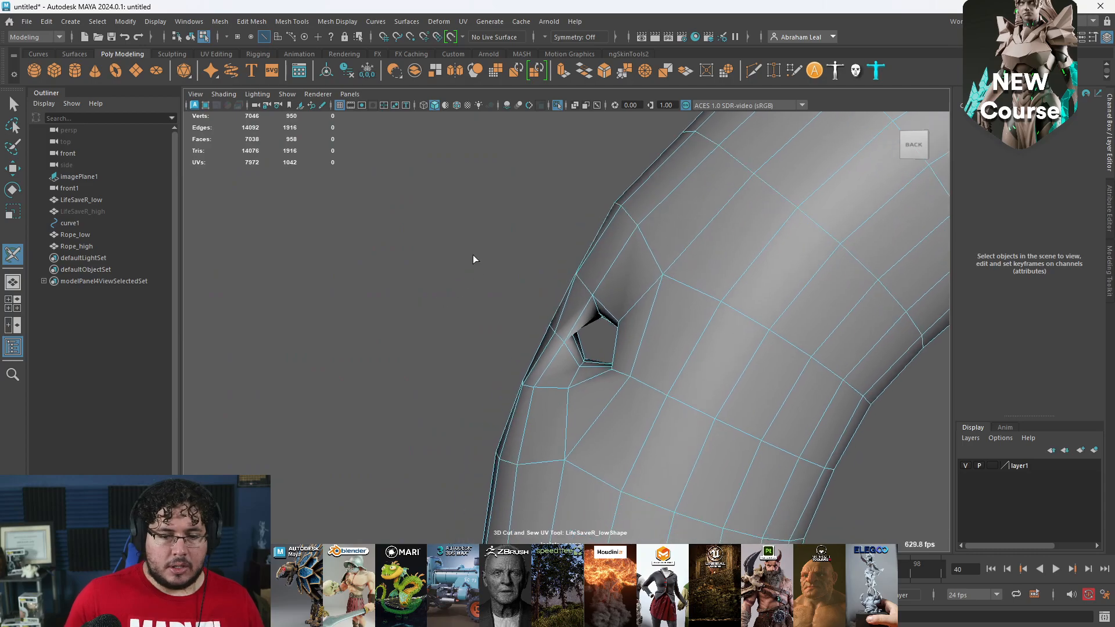
{"action": "right_click_drag", "start_coordinate": [472, 254], "coordinate": [584, 340], "text": "alt"}
{"action": "double_click", "coordinate": [584, 372]}
{"action": "left_click_drag", "start_coordinate": [620, 391], "coordinate": [694, 401], "text": "alt"}
{"action": "key", "text": "ctrl+z"}
- Cut the UVs edge by edge around the inside of the second rope hole
{"action": "right_click_drag", "start_coordinate": [695, 401], "coordinate": [814, 421], "text": "alt"}
{"action": "left_click_drag", "start_coordinate": [815, 421], "coordinate": [707, 371], "text": "alt"}
{"action": "middle_click_drag", "start_coordinate": [706, 371], "coordinate": [685, 363], "text": "alt"}
{"action": "left_click_drag", "start_coordinate": [684, 363], "coordinate": [580, 391], "text": "alt"}
{"action": "middle_click_drag", "start_coordinate": [581, 391], "coordinate": [606, 343], "text": "alt"}
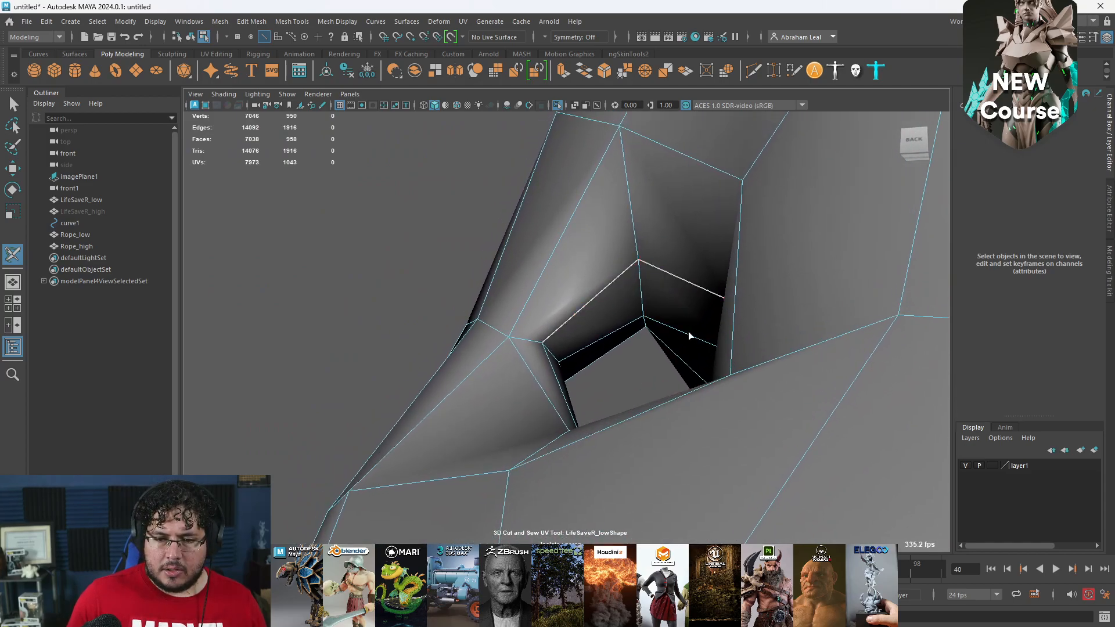
{"action": "left_click_drag", "start_coordinate": [687, 335], "coordinate": [642, 291], "text": "alt"}
{"action": "middle_click_drag", "start_coordinate": [642, 291], "coordinate": [614, 349], "text": "alt"}
{"action": "left_click_drag", "start_coordinate": [614, 348], "coordinate": [681, 290], "text": "alt"}
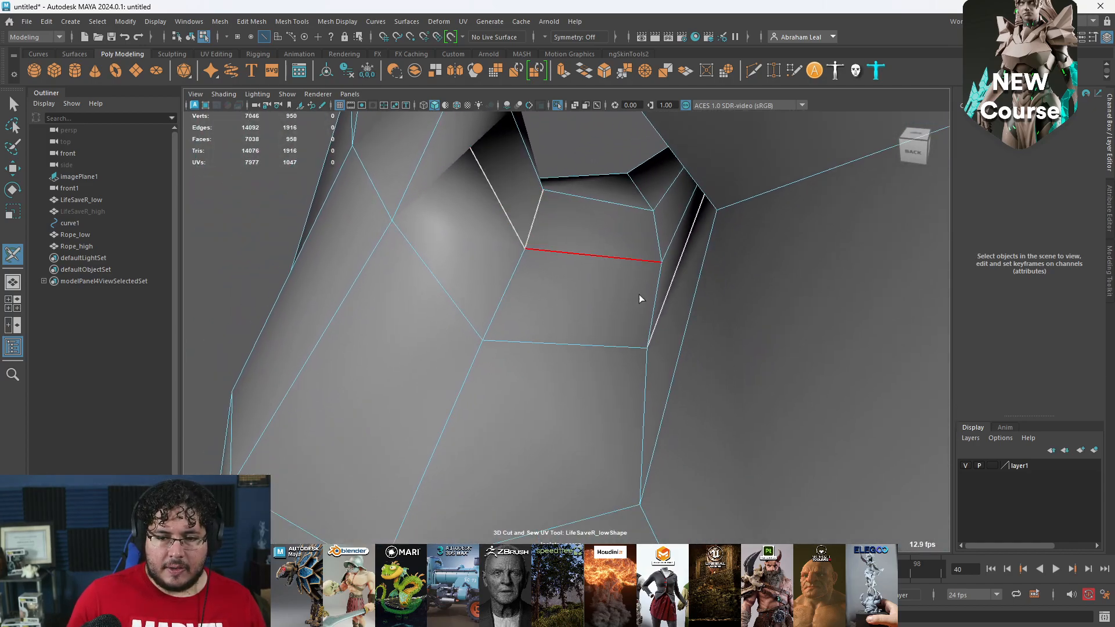
{"action": "right_click_drag", "start_coordinate": [657, 232], "coordinate": [588, 352], "text": "alt"}
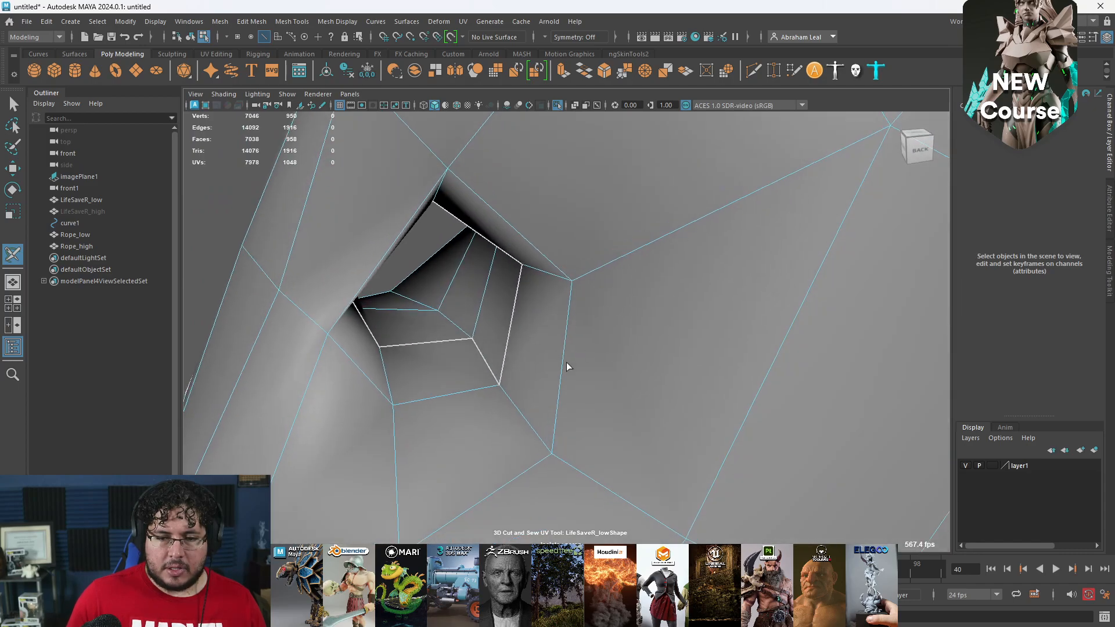
{"action": "left_click_drag", "start_coordinate": [492, 335], "coordinate": [451, 287], "text": "alt"}
{"action": "right_click_drag", "start_coordinate": [450, 286], "coordinate": [582, 441], "text": "alt"}
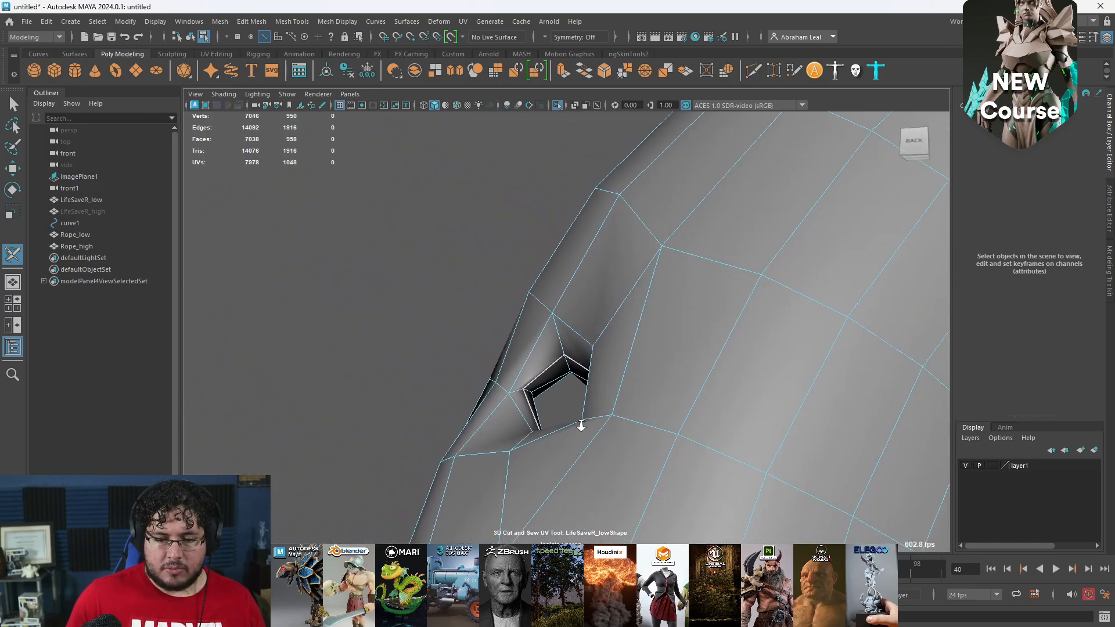
- Cut the UVs along the edge loop inside the third rope hole, on the lower part of the ring
{"action": "left_click_drag", "start_coordinate": [583, 441], "coordinate": [563, 120], "text": "alt"}
{"action": "right_click_drag", "start_coordinate": [581, 192], "coordinate": [621, 255], "text": "alt"}
{"action": "middle_click_drag", "start_coordinate": [621, 255], "coordinate": [506, 179], "text": "alt"}
{"action": "right_click_drag", "start_coordinate": [505, 179], "coordinate": [550, 319], "text": "alt"}
{"action": "left_click_drag", "start_coordinate": [550, 319], "coordinate": [477, 401], "text": "alt"}
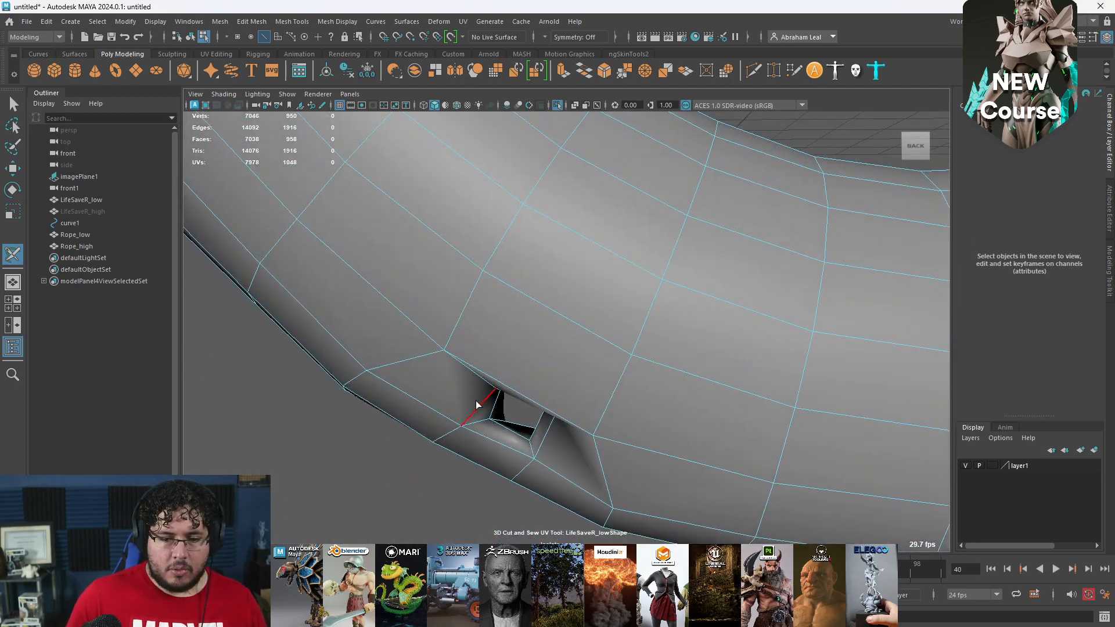
{"action": "double_click", "coordinate": [497, 410]}
- Cut the UVs along the edge loop inside the ring's fourth rope hole
{"action": "right_click_drag", "start_coordinate": [498, 408], "coordinate": [507, 316], "text": "alt"}
{"action": "middle_click_drag", "start_coordinate": [813, 273], "coordinate": [592, 333], "text": "alt"}
{"action": "right_click_drag", "start_coordinate": [592, 333], "coordinate": [738, 317], "text": "alt"}
{"action": "mouse_move", "coordinate": [737, 317]}
{"action": "left_mouse_down", "text": "alt"}
{"action": "mouse_move", "coordinate": [745, 303]}
{"action": "mouse_move", "coordinate": [737, 310]}
{"action": "left_mouse_up", "text": "alt"}
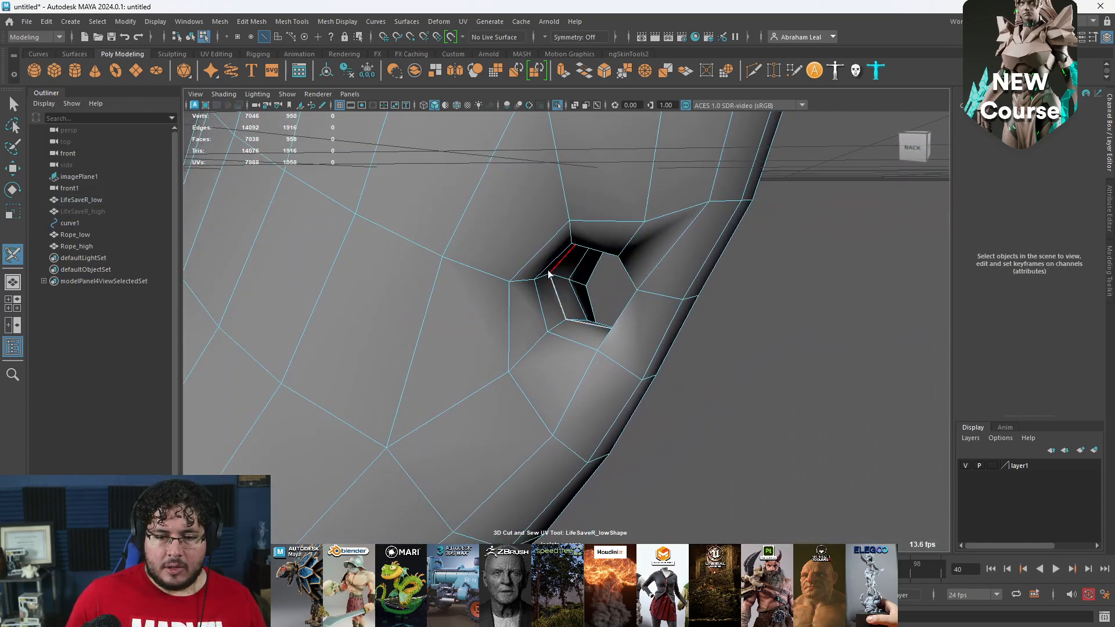
{"action": "right_click_drag", "start_coordinate": [648, 306], "coordinate": [527, 274], "text": "alt"}
{"action": "left_click_drag", "start_coordinate": [527, 273], "coordinate": [309, 251], "text": "alt"}
{"action": "right_click_drag", "start_coordinate": [307, 540], "coordinate": [279, 401], "text": "alt"}
- Select both of LifeSaveR_low's UV shells in the UV Editor and unfold them
{"action": "key", "text": "alt+Tab"}
{"action": "key", "text": "q"}
{"action": "right_click_drag", "start_coordinate": [476, 319], "coordinate": [430, 302]}
{"action": "right_click_drag", "start_coordinate": [630, 317], "coordinate": [617, 215], "text": "alt"}
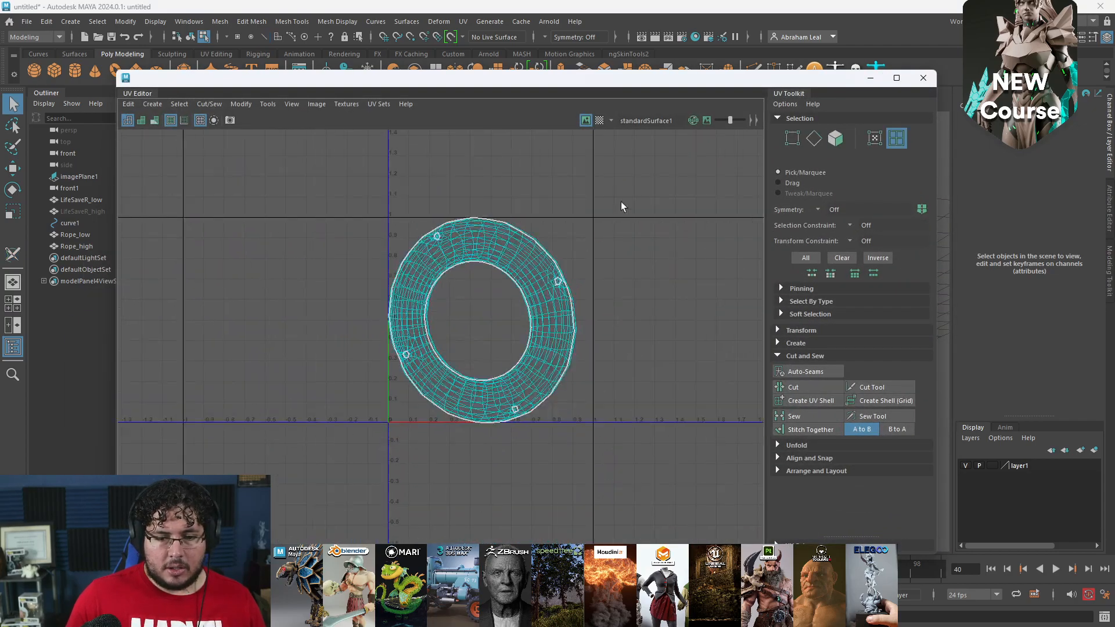
{"action": "left_click_drag", "start_coordinate": [626, 189], "coordinate": [261, 516]}
{"action": "key", "text": "ctrl+u"}
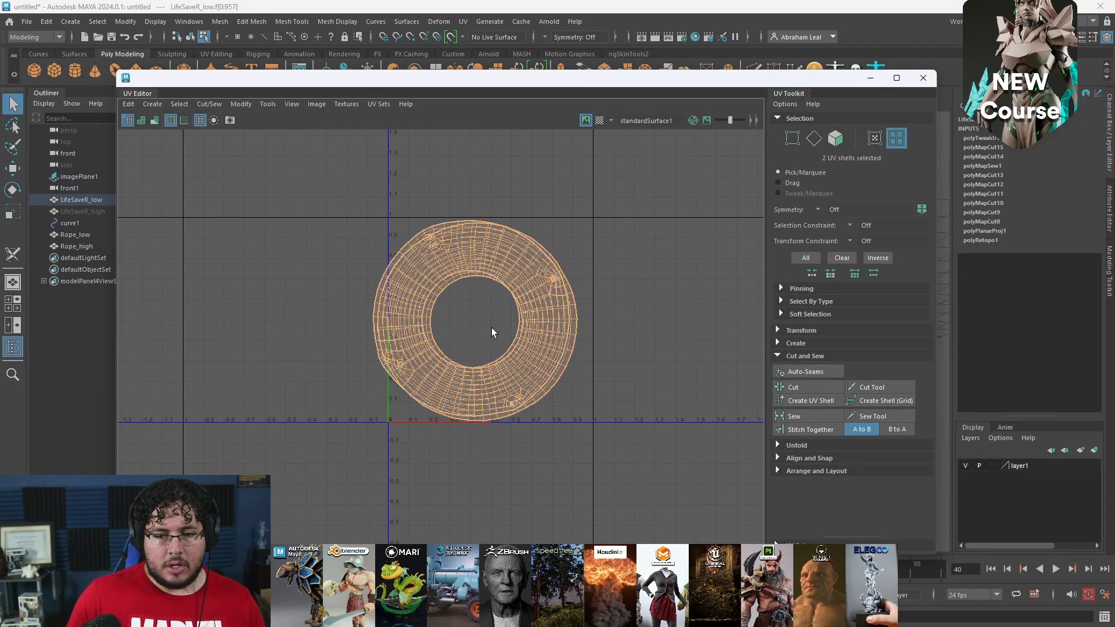
- Minimize the UV Editor, return to object selection, and turn off LifeSaveR_low's isolation
{"action": "left_click", "coordinate": [871, 78]}
{"action": "right_click_drag", "start_coordinate": [611, 271], "coordinate": [615, 163]}
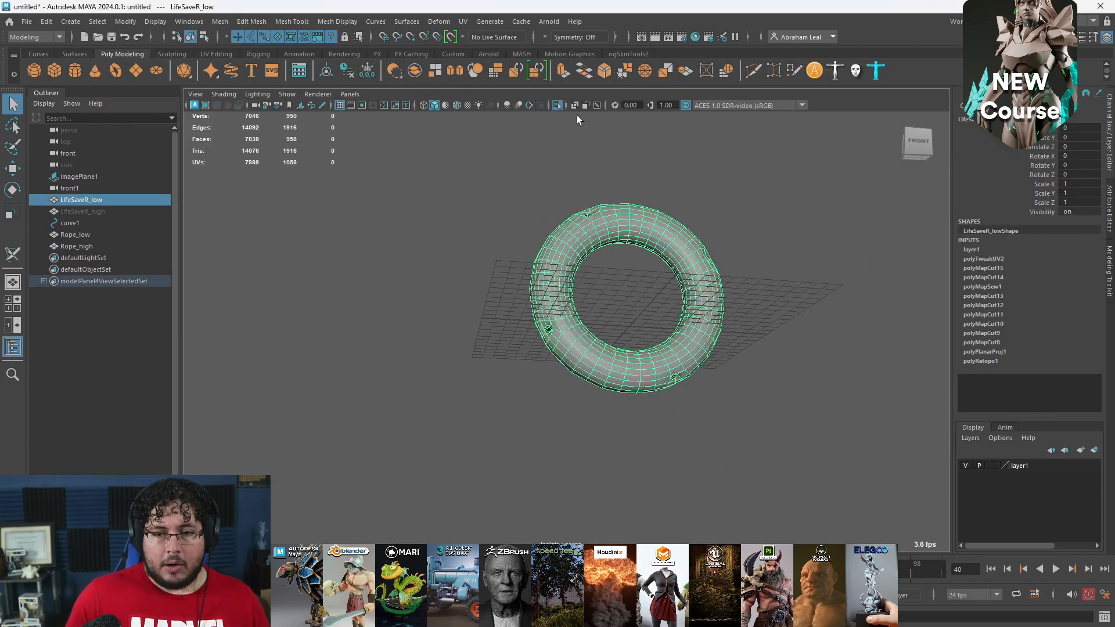
{"action": "left_click", "coordinate": [559, 104]}
{"action": "left_click_drag", "start_coordinate": [720, 191], "coordinate": [653, 238]}
{"action": "left_click_drag", "start_coordinate": [653, 238], "coordinate": [730, 269], "text": "alt"}
- Select Rope_low and LifeSaveR_low together and bring up their UVs in the UV Editor
{"action": "left_click", "coordinate": [661, 193]}
{"action": "left_click_drag", "start_coordinate": [660, 193], "coordinate": [572, 277]}
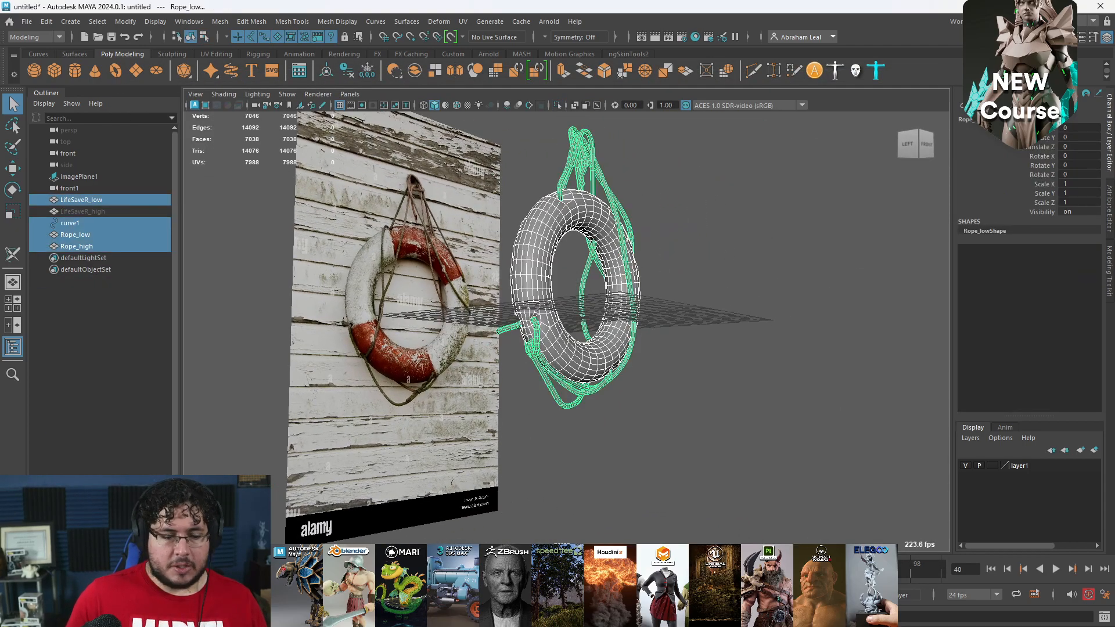
{"action": "left_click", "coordinate": [85, 235]}
{"action": "left_click", "coordinate": [102, 199], "text": "ctrl"}
{"action": "left_click", "coordinate": [53, 619]}
{"action": "right_click_drag", "start_coordinate": [528, 333], "coordinate": [510, 320]}
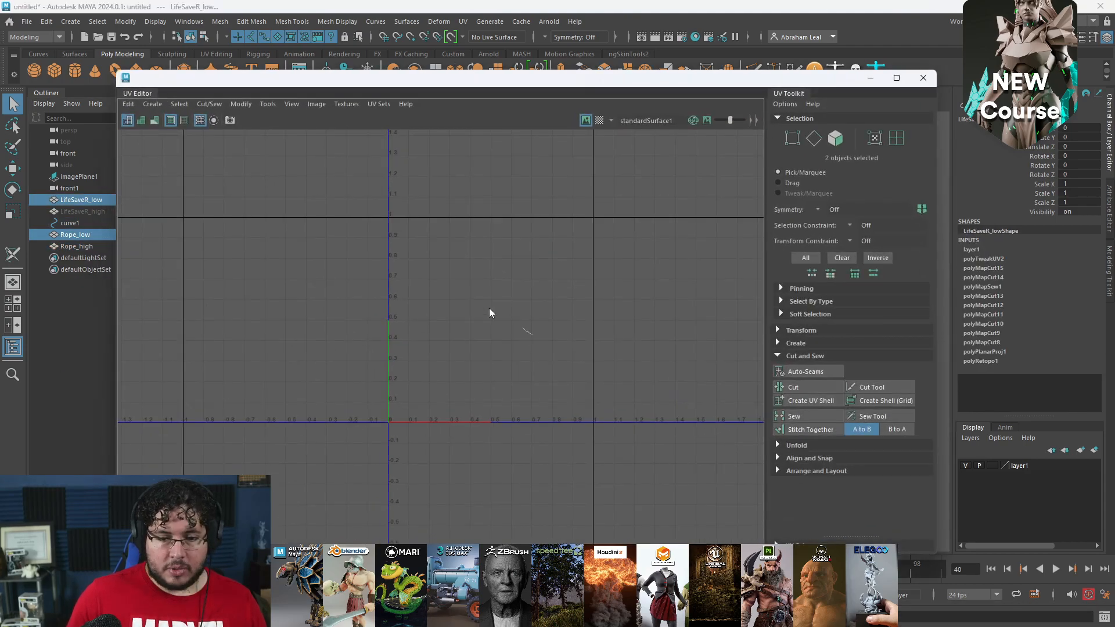
- Compare Rope_low's UV shell with Rope_high's UV layout in the UV Editor
{"action": "right_click_drag", "start_coordinate": [423, 260], "coordinate": [381, 219]}
{"action": "left_click", "coordinate": [391, 222]}
{"action": "scroll", "coordinate": [390, 235], "scroll_direction": "up", "scroll_amount": 6}
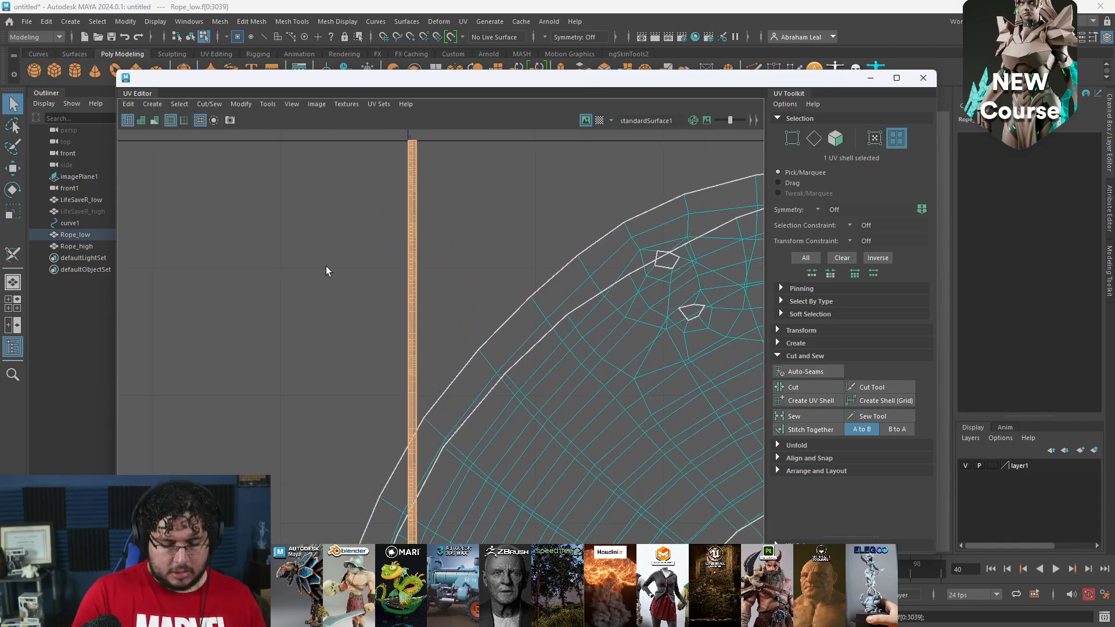
{"action": "left_click", "coordinate": [102, 247]}
{"action": "left_click", "coordinate": [92, 235]}
{"action": "left_click", "coordinate": [91, 245]}
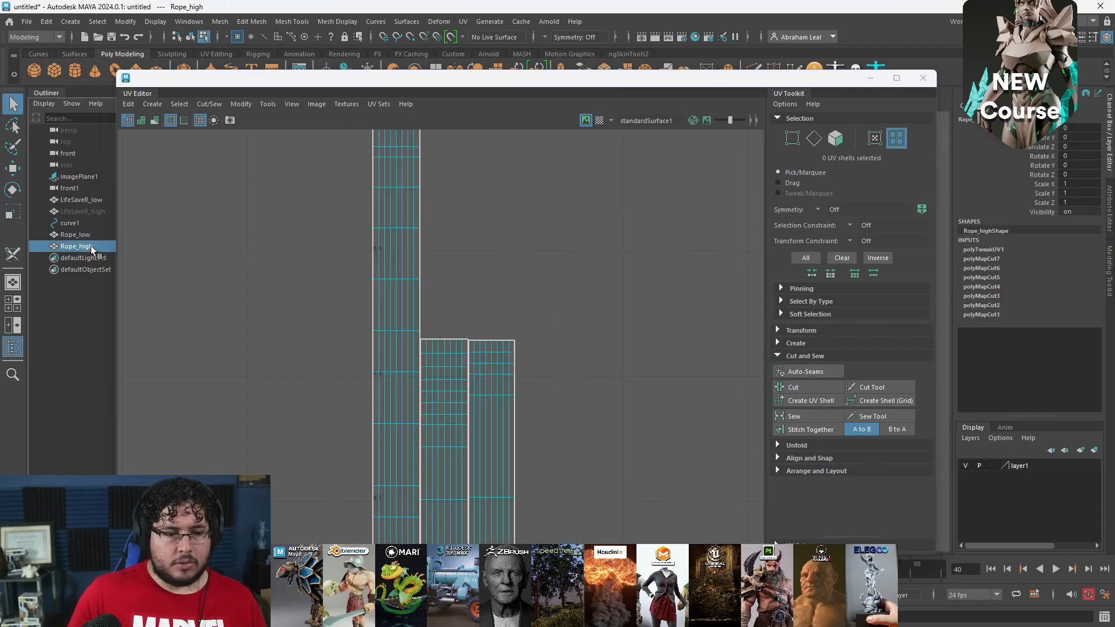
- Isolate Rope_high in the viewport and examine its mesh around the knots
{"action": "left_click", "coordinate": [874, 80]}
{"action": "left_click_drag", "start_coordinate": [668, 273], "coordinate": [576, 308], "text": "alt"}
{"action": "scroll", "coordinate": [496, 349], "scroll_direction": "up", "scroll_amount": 5}
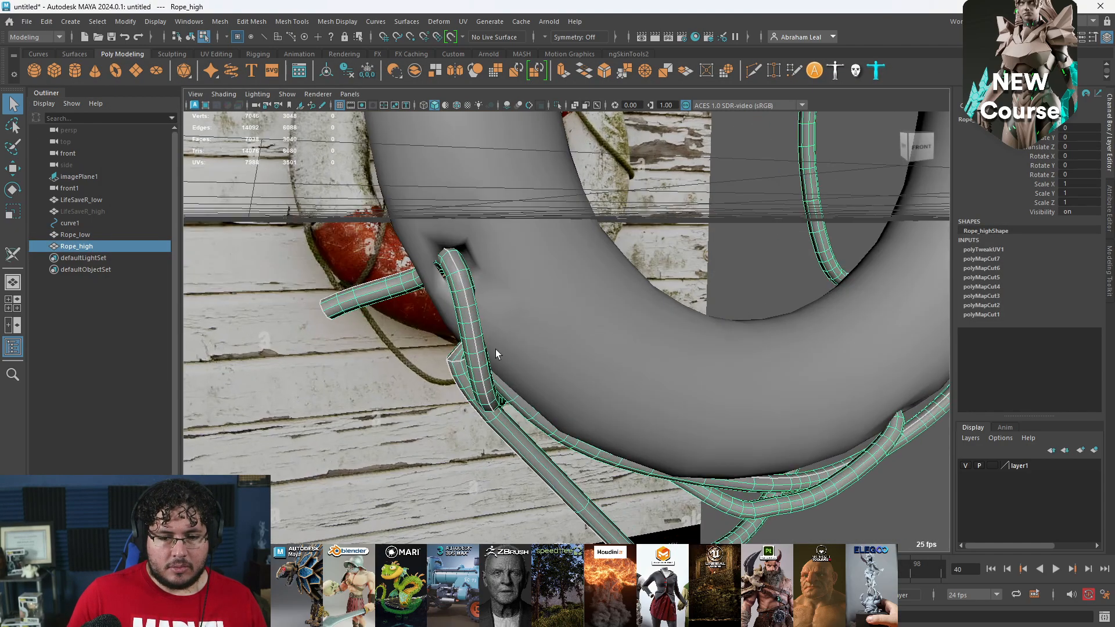
{"action": "left_click_drag", "start_coordinate": [496, 349], "coordinate": [681, 364], "text": "alt"}
{"action": "left_click", "coordinate": [682, 364]}
{"action": "right_click_drag", "start_coordinate": [337, 271], "coordinate": [407, 224]}
{"action": "left_click", "coordinate": [685, 207]}
{"action": "left_click", "coordinate": [96, 249]}
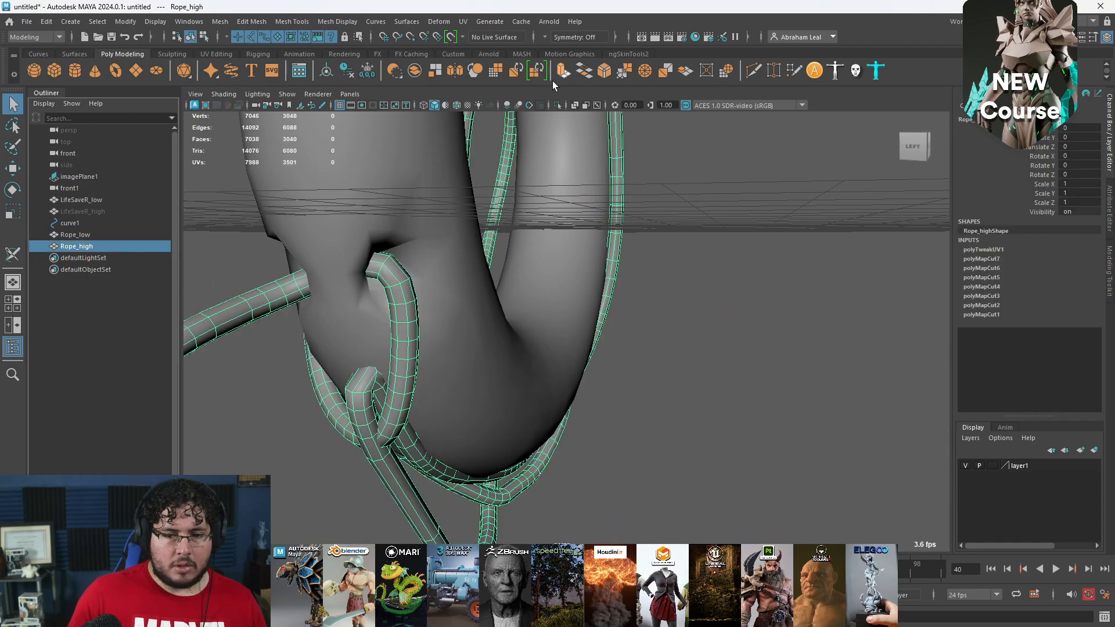
{"action": "left_click", "coordinate": [557, 105]}
{"action": "left_click", "coordinate": [88, 247]}
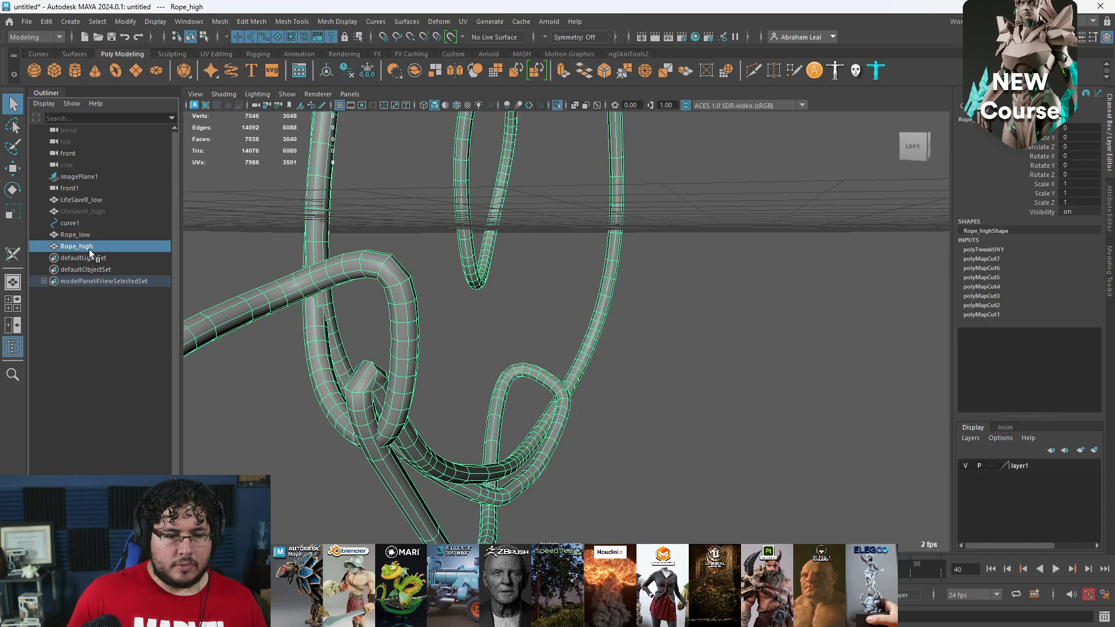
- Swap the two rope meshes' names, renaming Rope_low to Rope_high and Rope_high to Rope_low
{"action": "double_click", "coordinate": [95, 234]}
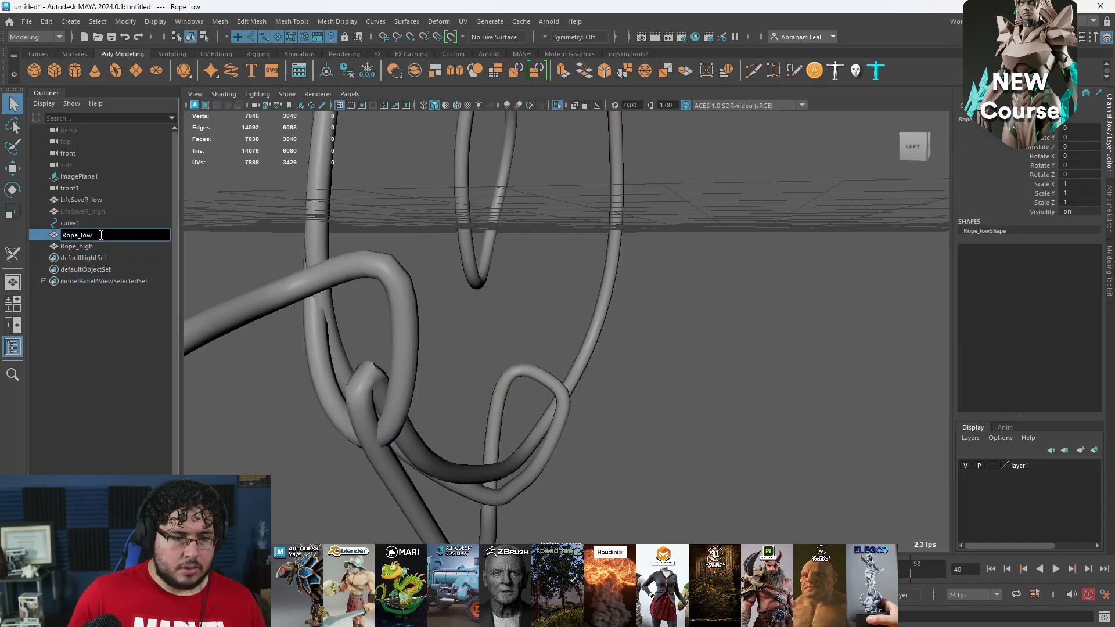
{"action": "type", "text": "2"}
{"action": "left_click", "coordinate": [104, 245]}
{"action": "double_click", "coordinate": [103, 245]}
{"action": "key", "text": "BackSpace"}
{"action": "key", "text": "BackSpace"}
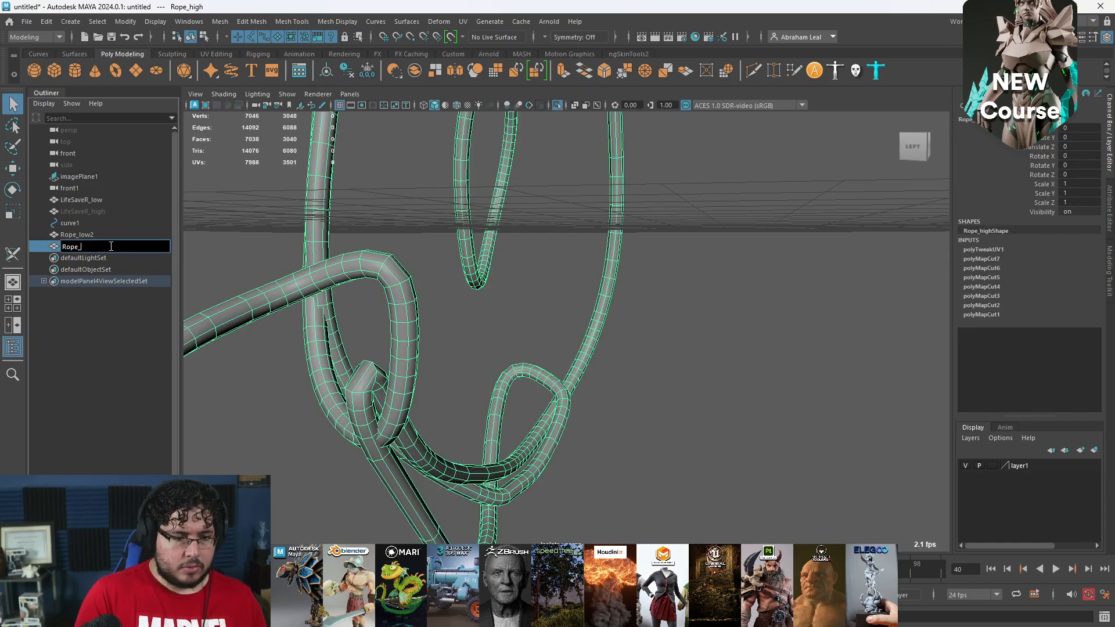
{"action": "left_click", "coordinate": [105, 236]}
{"action": "double_click", "coordinate": [118, 236]}
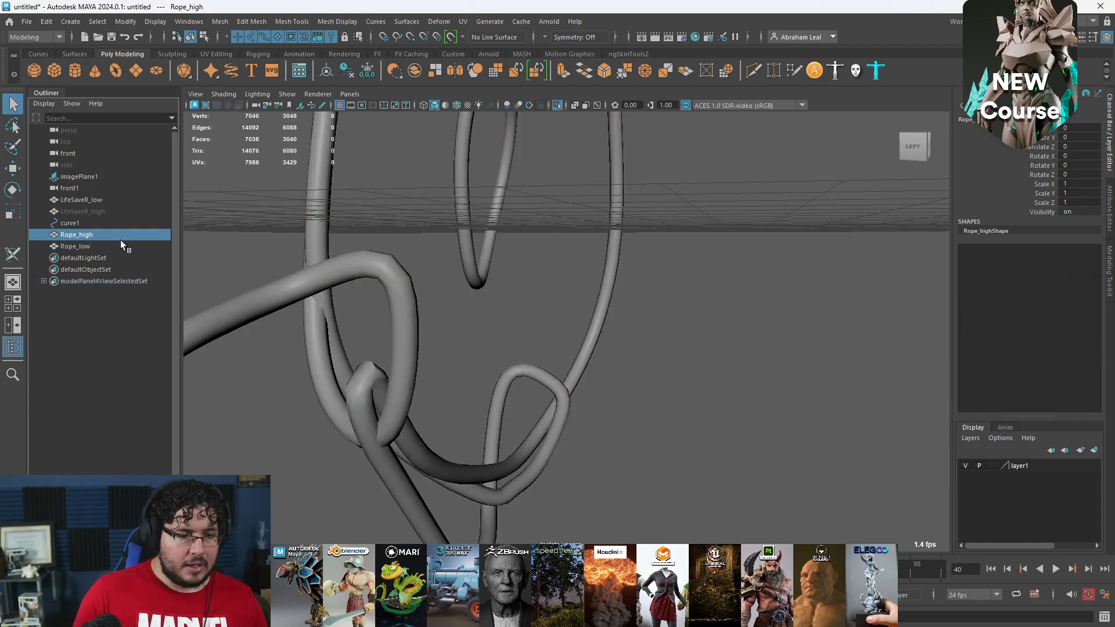
- Hide the newly renamed Rope_high and turn off the viewport isolation
{"action": "left_click", "coordinate": [240, 254]}
{"action": "left_click", "coordinate": [97, 240]}
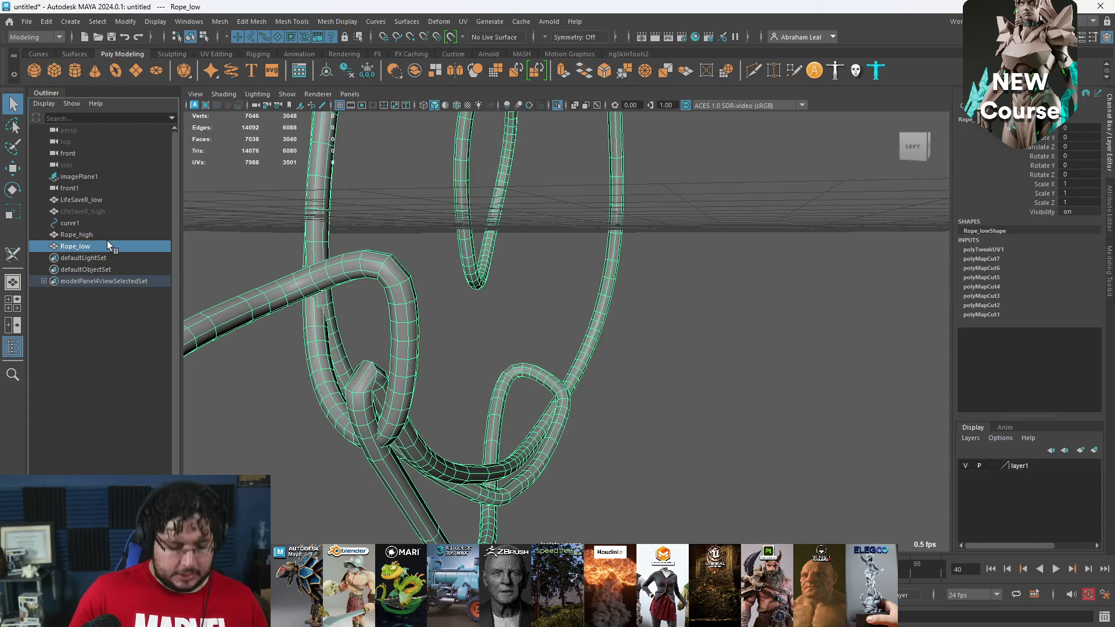
{"action": "left_click", "coordinate": [558, 105]}
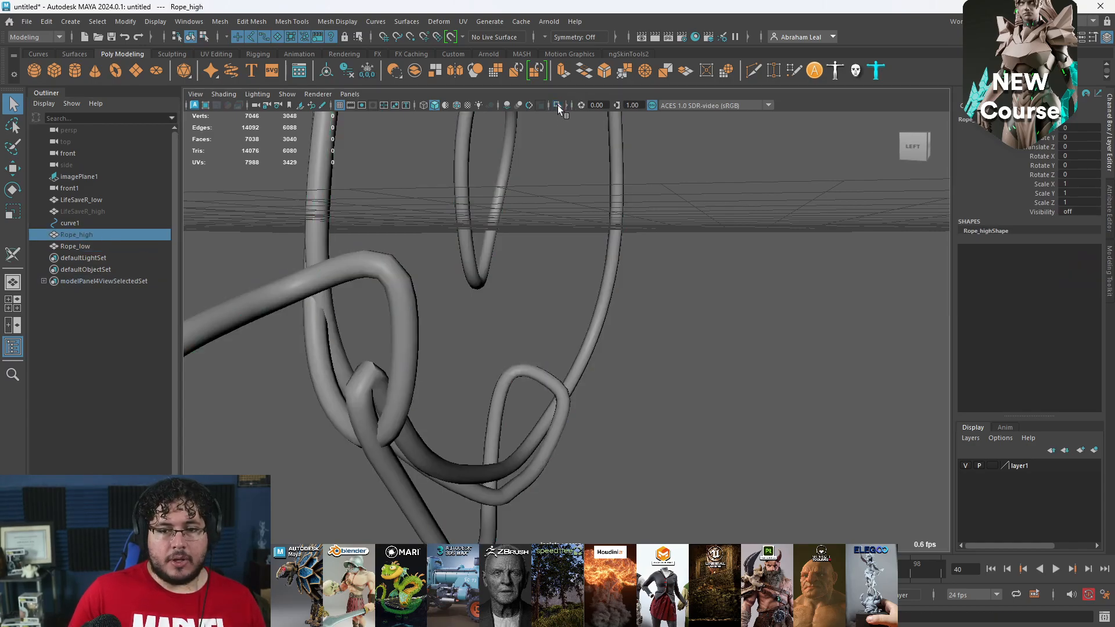
- Select LifeSaveR_low, curve1 and Rope_low together, and bring up their UVs in the UV Editor with UV shell selection active
{"action": "scroll", "coordinate": [570, 210], "scroll_direction": "down", "scroll_amount": 10}
{"action": "left_click_drag", "start_coordinate": [604, 218], "coordinate": [496, 363]}
{"action": "key", "text": "alt+Tab"}
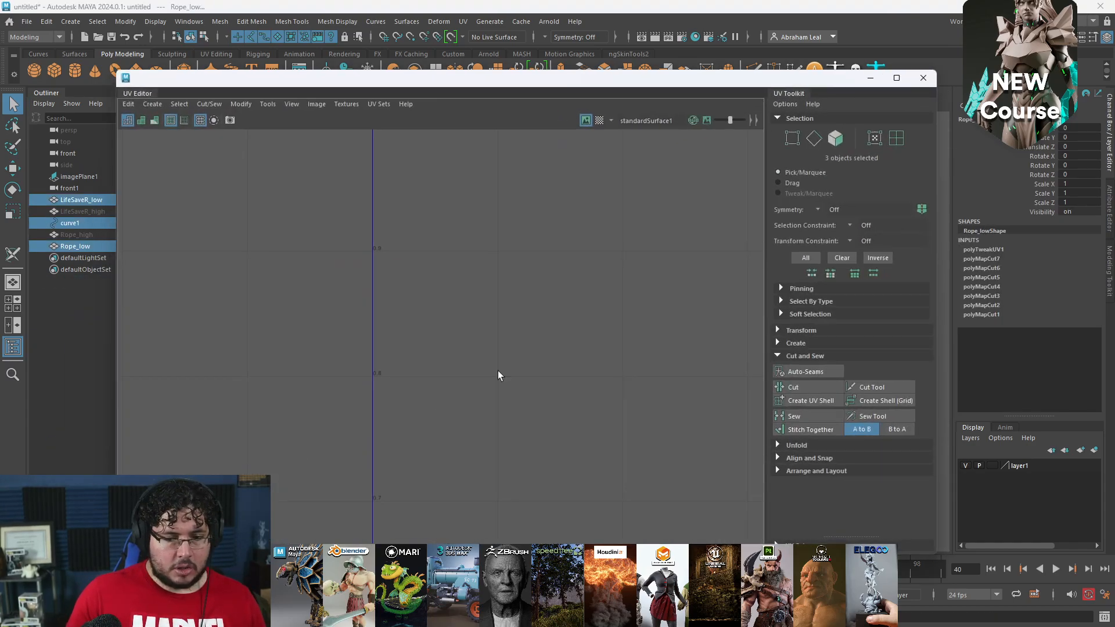
{"action": "scroll", "coordinate": [522, 337], "scroll_direction": "down", "scroll_amount": 3}
{"action": "right_click_drag", "start_coordinate": [559, 304], "coordinate": [562, 303]}
{"action": "scroll", "coordinate": [563, 304], "scroll_direction": "down", "scroll_amount": 4}
{"action": "middle_click_drag", "start_coordinate": [563, 304], "coordinate": [539, 269], "text": "alt"}
{"action": "scroll", "coordinate": [538, 269], "scroll_direction": "down", "scroll_amount": 4}
- Move LifeSaveR_low's ring UV shells into the UV tile beside the rope strips, placing one lower than the other
{"action": "left_click_drag", "start_coordinate": [584, 265], "coordinate": [465, 335]}
{"action": "key", "text": "w"}
{"action": "key", "text": "r"}
{"action": "key", "text": "w"}
{"action": "left_click_drag", "start_coordinate": [526, 343], "coordinate": [578, 373]}
{"action": "left_click", "coordinate": [587, 348]}
{"action": "left_click", "coordinate": [587, 347]}
{"action": "scroll", "coordinate": [577, 372], "scroll_direction": "up", "scroll_amount": 4}
{"action": "middle_click_drag", "start_coordinate": [573, 370], "coordinate": [533, 411], "text": "alt"}
{"action": "scroll", "coordinate": [505, 343], "scroll_direction": "up", "scroll_amount": 2}
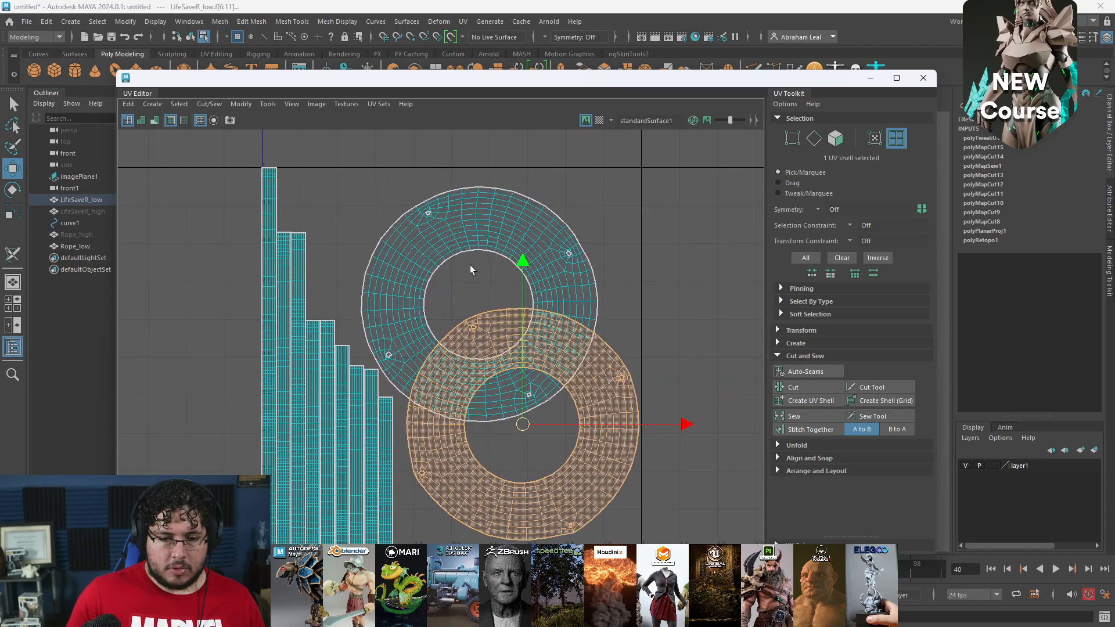
- Scale all the UV shells down together and reposition the two ring shells inside the tile without overlap
{"action": "scroll", "coordinate": [646, 199], "scroll_direction": "down", "scroll_amount": 3}
{"action": "left_click_drag", "start_coordinate": [676, 183], "coordinate": [260, 480]}
{"action": "key", "text": "r"}
{"action": "left_click_drag", "start_coordinate": [515, 303], "coordinate": [489, 249]}
{"action": "key", "text": "w"}
{"action": "left_click", "coordinate": [518, 291]}
{"action": "left_click", "coordinate": [523, 325]}
{"action": "left_click_drag", "start_coordinate": [551, 372], "coordinate": [574, 367]}
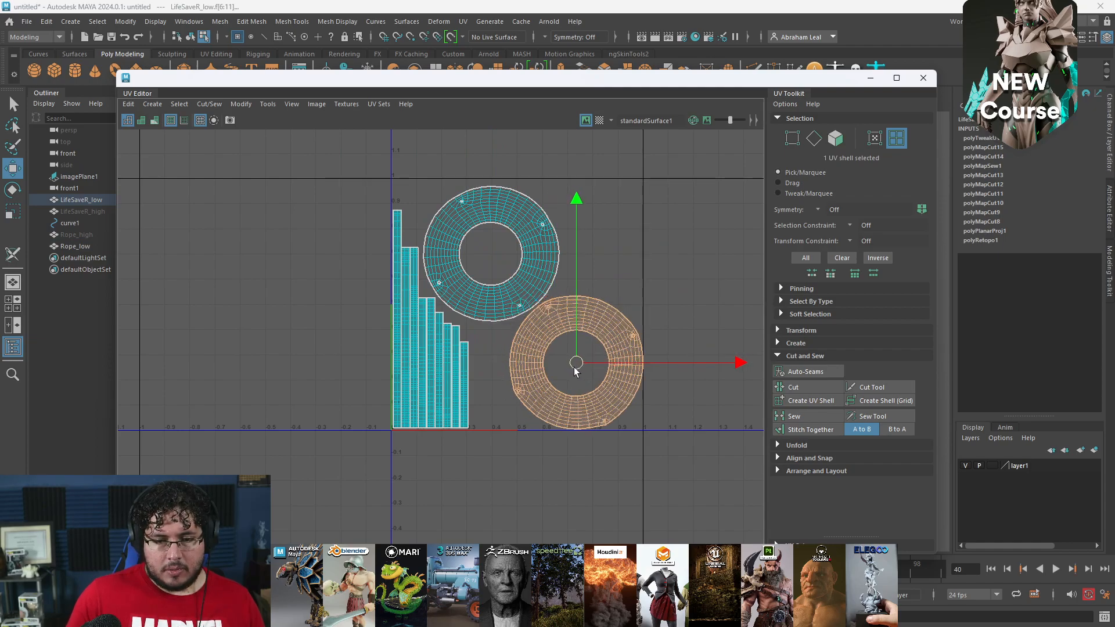
- Deselect the UV shells, check the layout, close the UV Editor and return to object selection
{"action": "left_click", "coordinate": [647, 401]}
{"action": "scroll", "coordinate": [647, 407], "scroll_direction": "up", "scroll_amount": 6}
{"action": "middle_click_drag", "start_coordinate": [440, 162], "coordinate": [511, 368], "text": "alt"}
{"action": "scroll", "coordinate": [511, 369], "scroll_direction": "down", "scroll_amount": 1}
{"action": "left_click", "coordinate": [930, 80]}
{"action": "right_click_drag", "start_coordinate": [530, 281], "coordinate": [593, 255]}
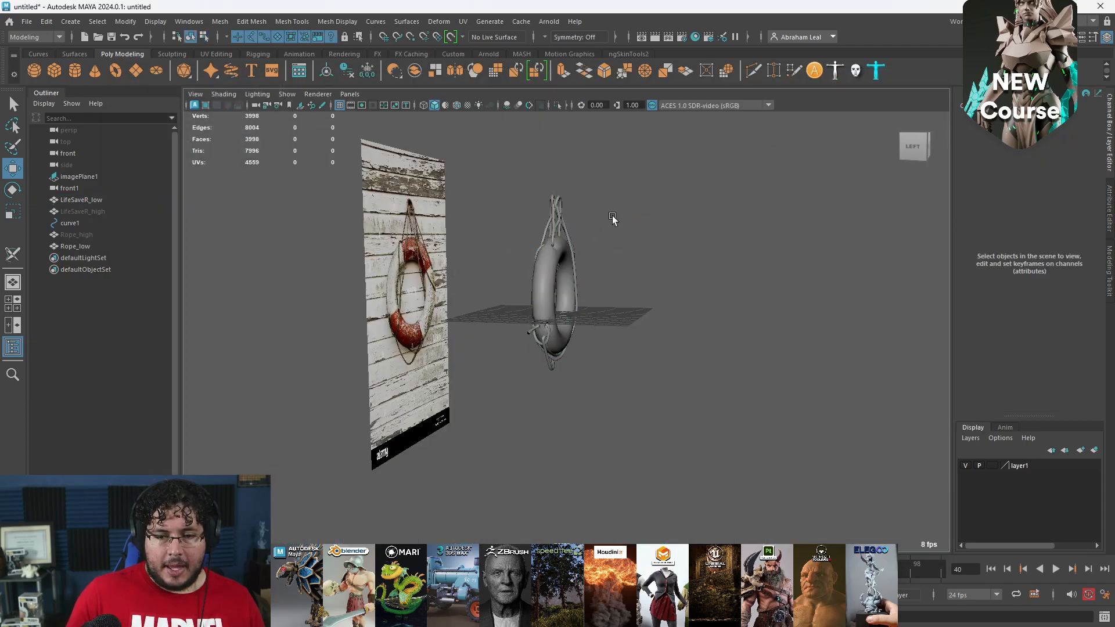
- Select LifeSaveR_low, curve1 and Rope_low, and assign them a new Maya Lambert material
{"action": "scroll", "coordinate": [618, 218], "scroll_direction": "up", "scroll_amount": 4}
{"action": "left_click_drag", "start_coordinate": [615, 183], "coordinate": [541, 264]}
{"action": "right_click", "coordinate": [540, 150]}
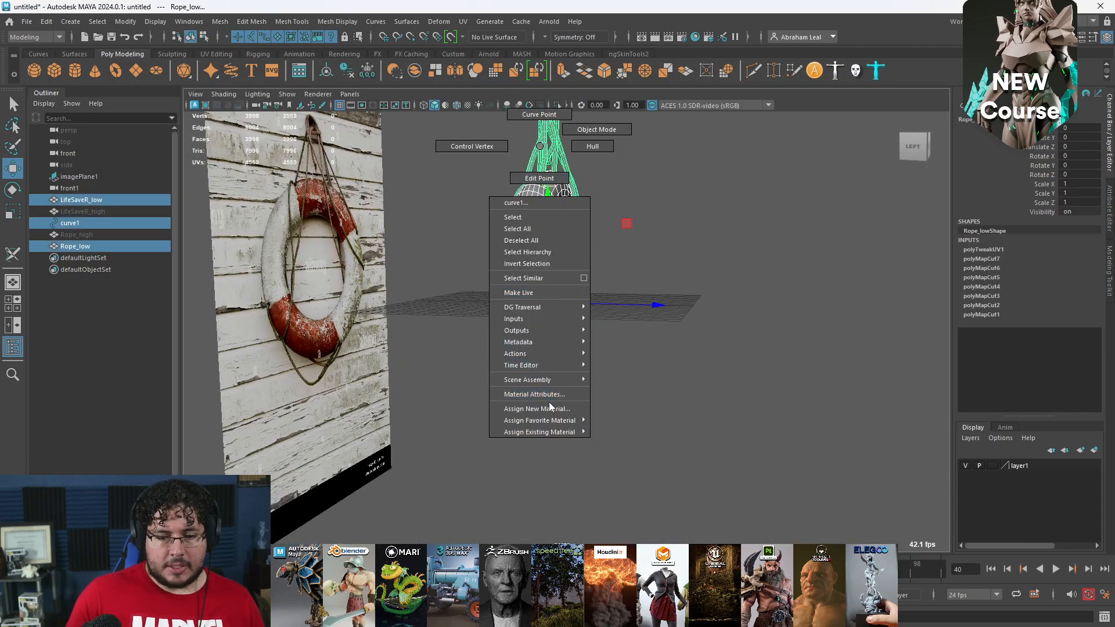
{"action": "left_click", "coordinate": [549, 407]}
{"action": "left_click", "coordinate": [407, 306]}
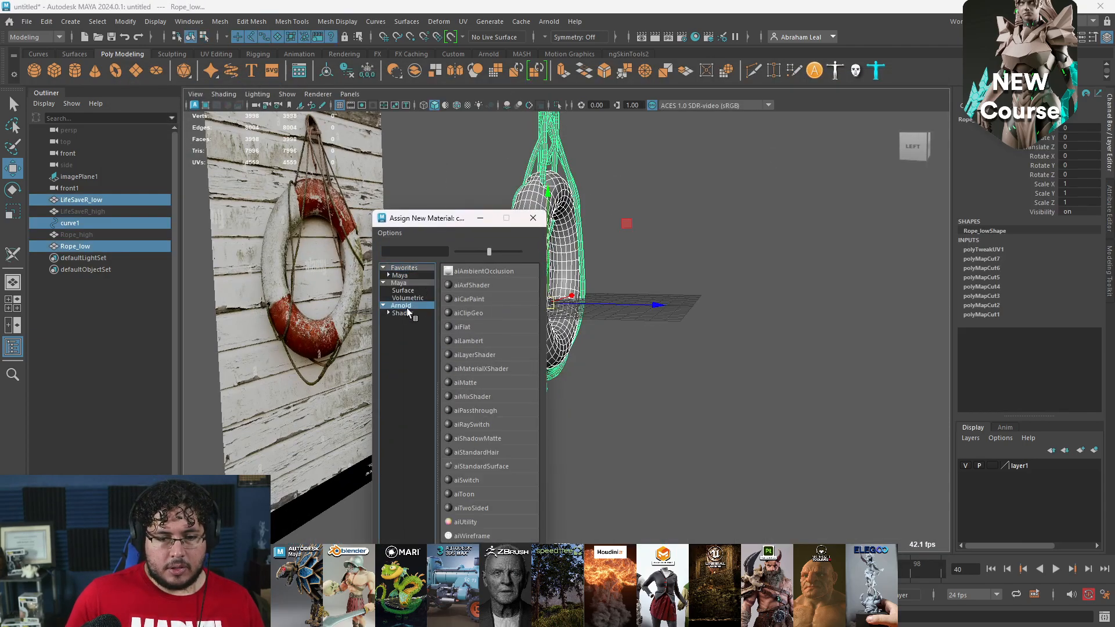
{"action": "left_click", "coordinate": [407, 283]}
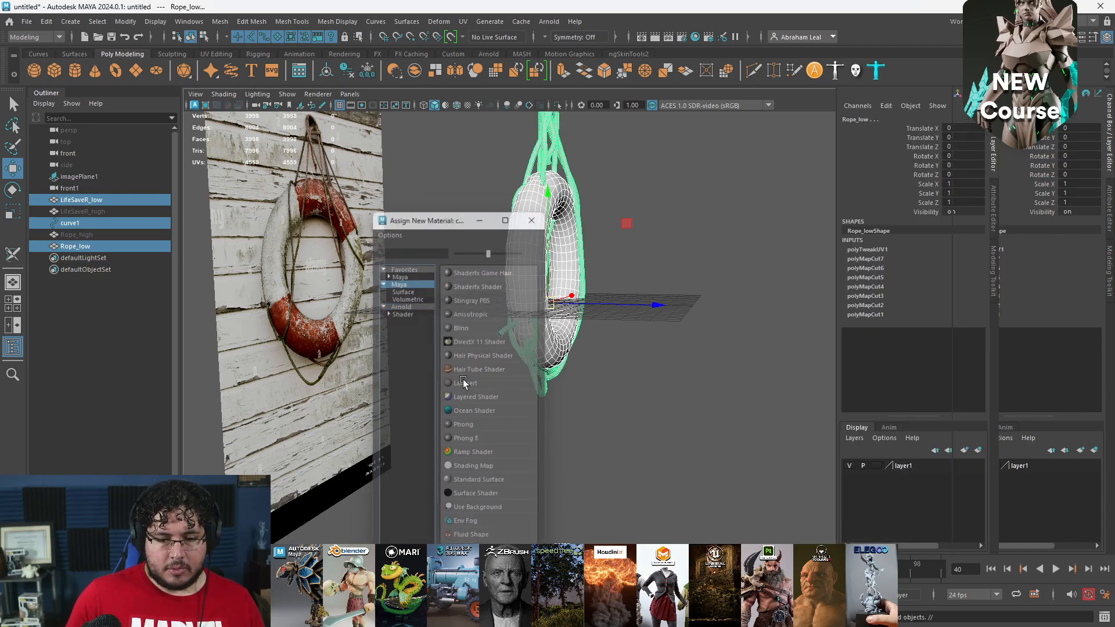
{"action": "left_click", "coordinate": [465, 382]}
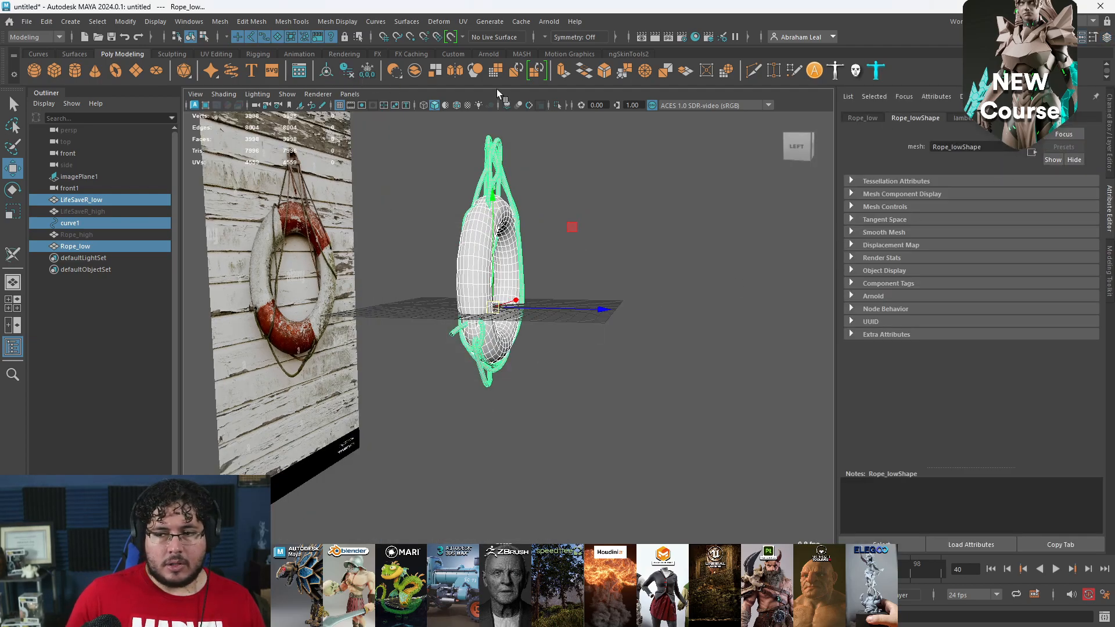
- Rename the new Lambert material M_LifeSaver
{"action": "left_click", "coordinate": [960, 118]}
{"action": "key", "text": "BackSpace"}
{"action": "key", "text": "BackSpace"}
{"action": "key", "text": "BackSpace"}
{"action": "key", "text": "BackSpace"}
{"action": "key", "text": "BackSpace"}
{"action": "key", "text": "BackSpace"}
{"action": "key", "text": "BackSpace"}
{"action": "type", "text": "M_LifeSaver"}
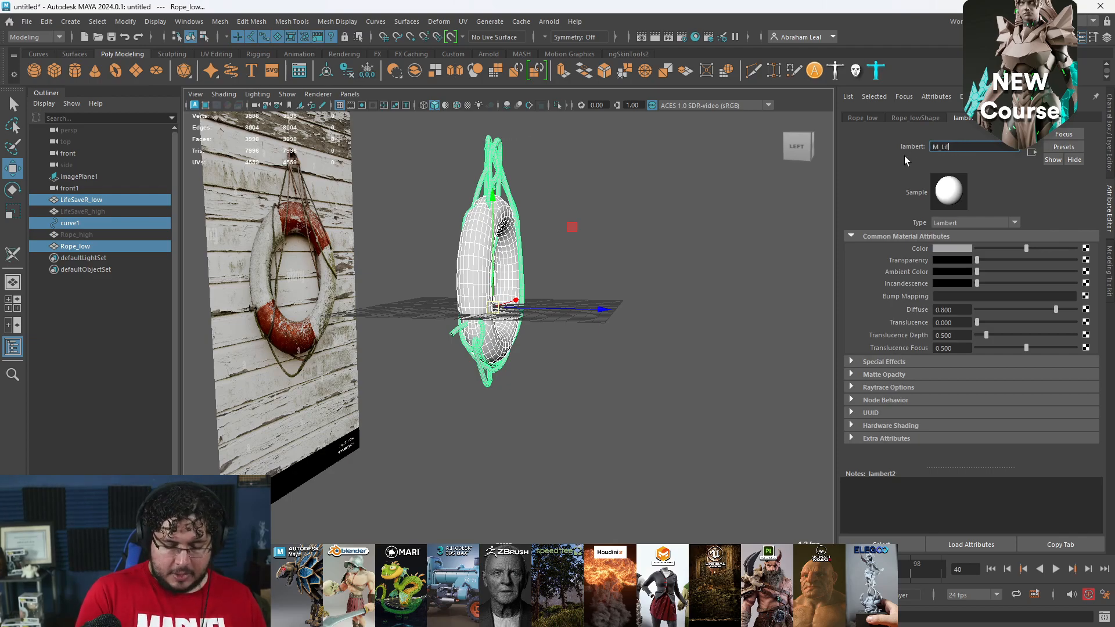
{"action": "key", "text": "Return"}
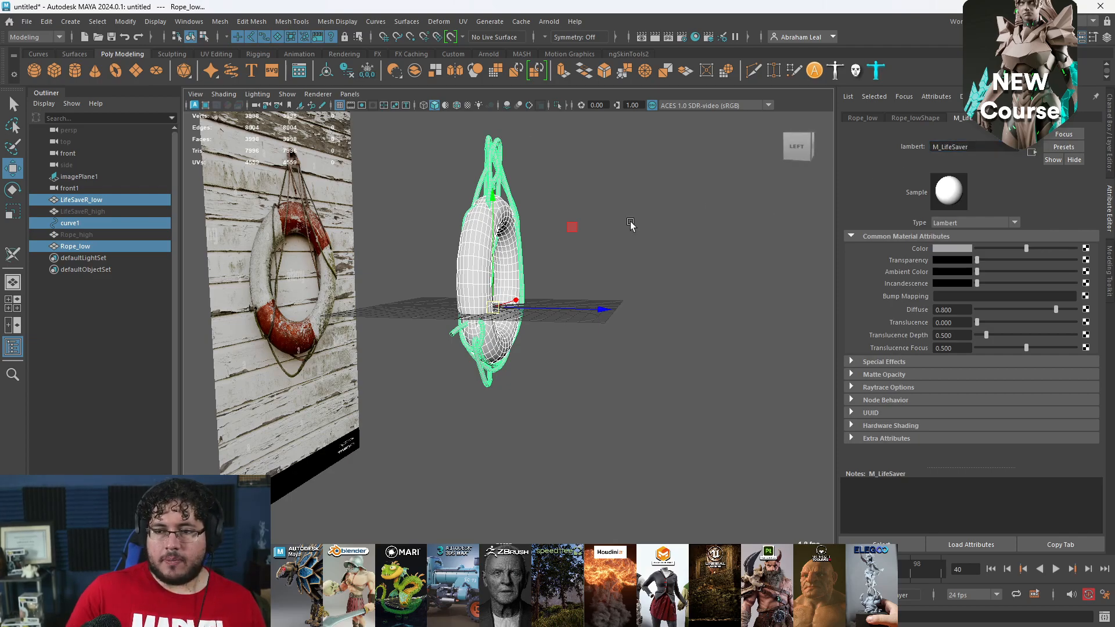
- Export the selected low-poly objects as LifeSaver.fbx into the project's assets\Lighthouse folder
{"action": "left_click", "coordinate": [635, 224]}
{"action": "left_click_drag", "start_coordinate": [554, 155], "coordinate": [469, 225]}
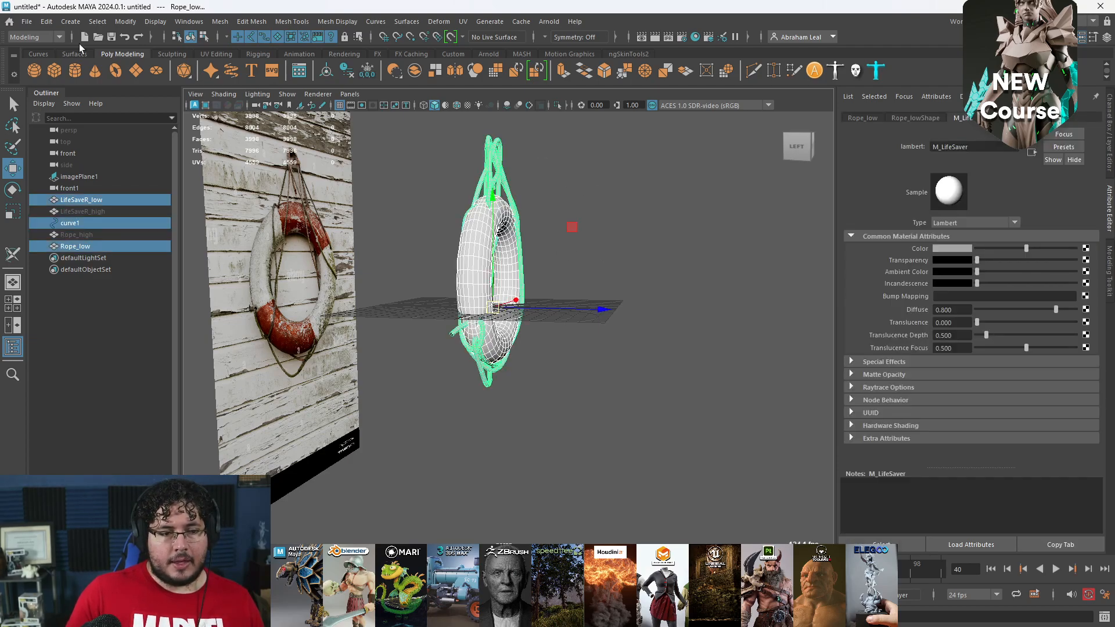
{"action": "left_click", "coordinate": [26, 23]}
{"action": "left_click", "coordinate": [58, 170]}
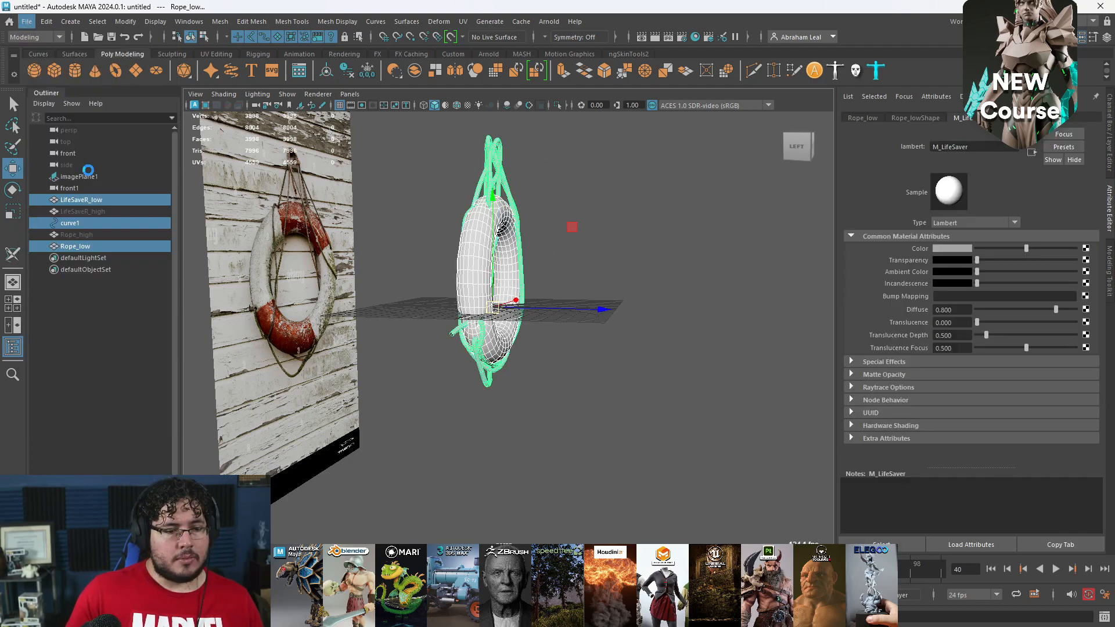
{"action": "left_click", "coordinate": [212, 254]}
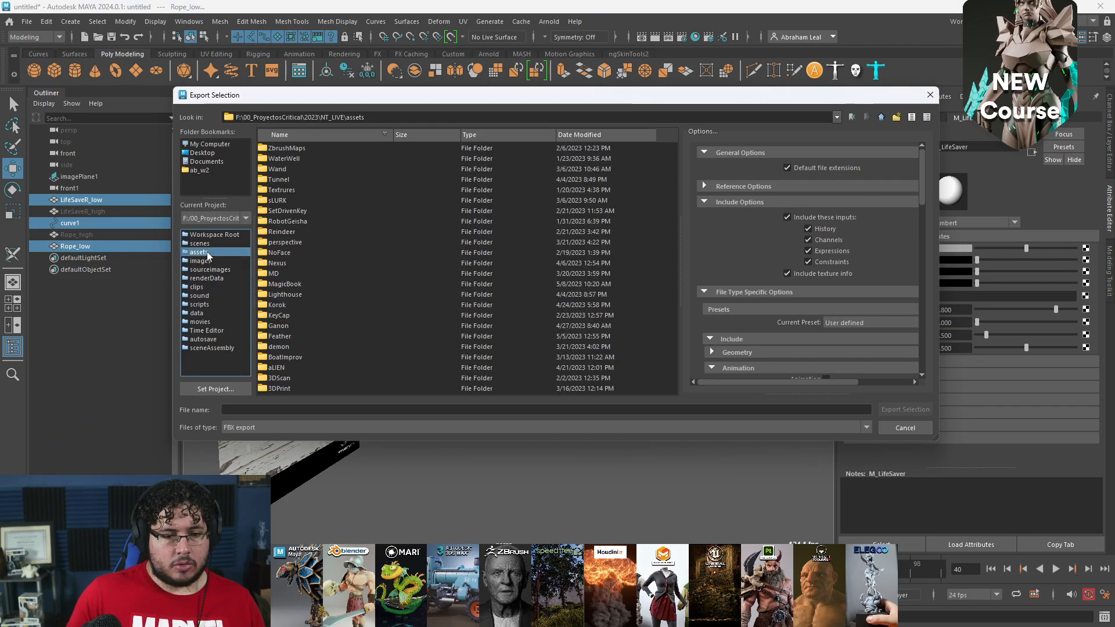
{"action": "double_click", "coordinate": [293, 296]}
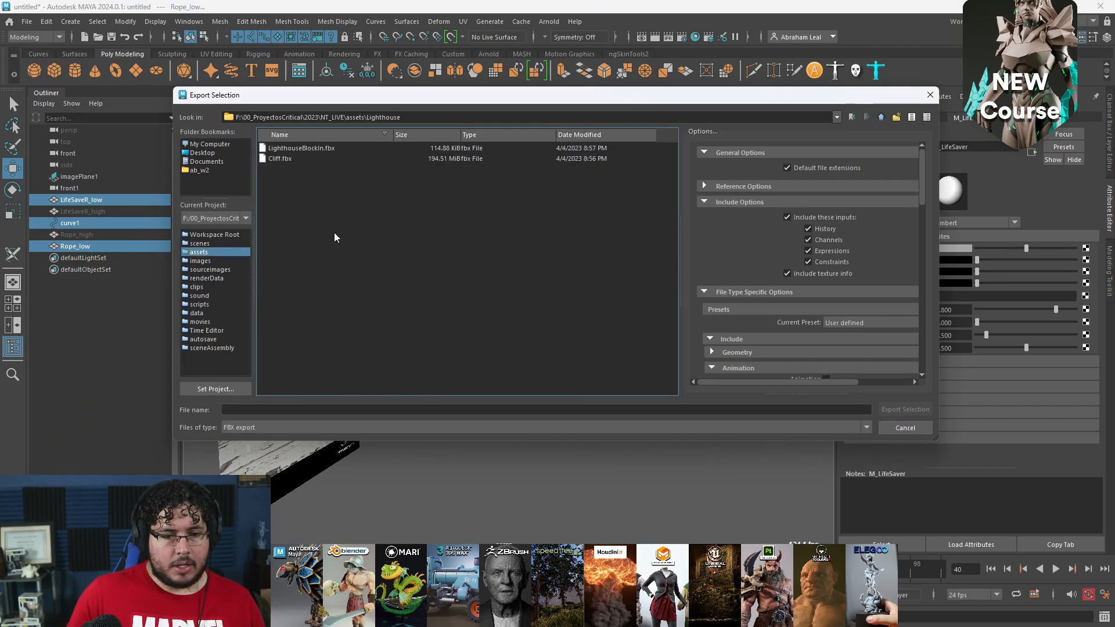
{"action": "left_click", "coordinate": [304, 409]}
{"action": "type", "text": "LifeSavb"}
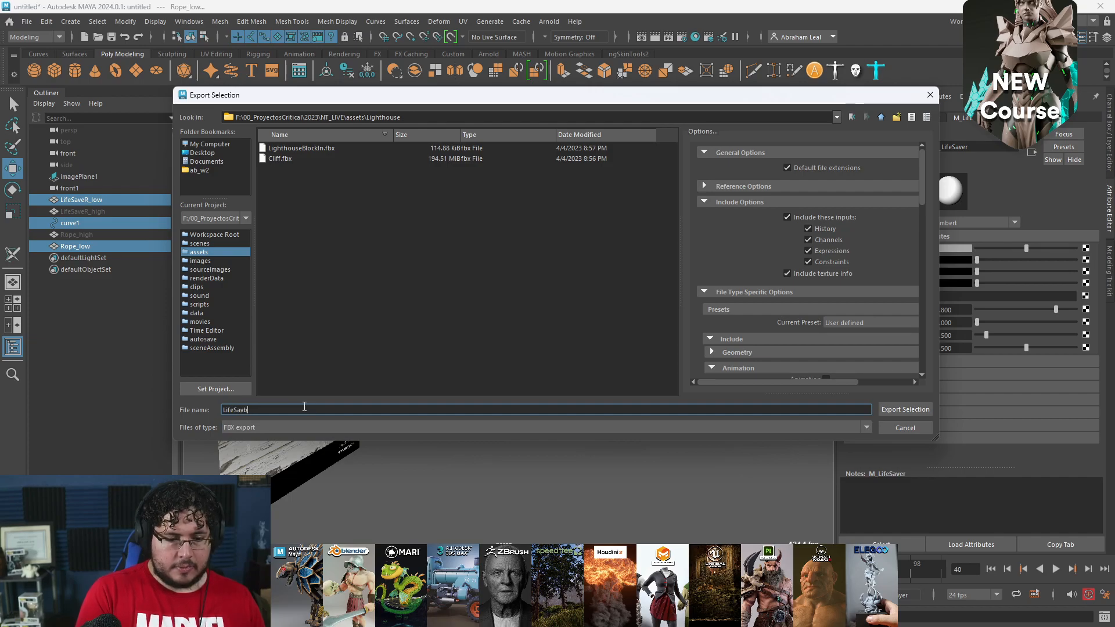
{"action": "key", "text": "Escape"}
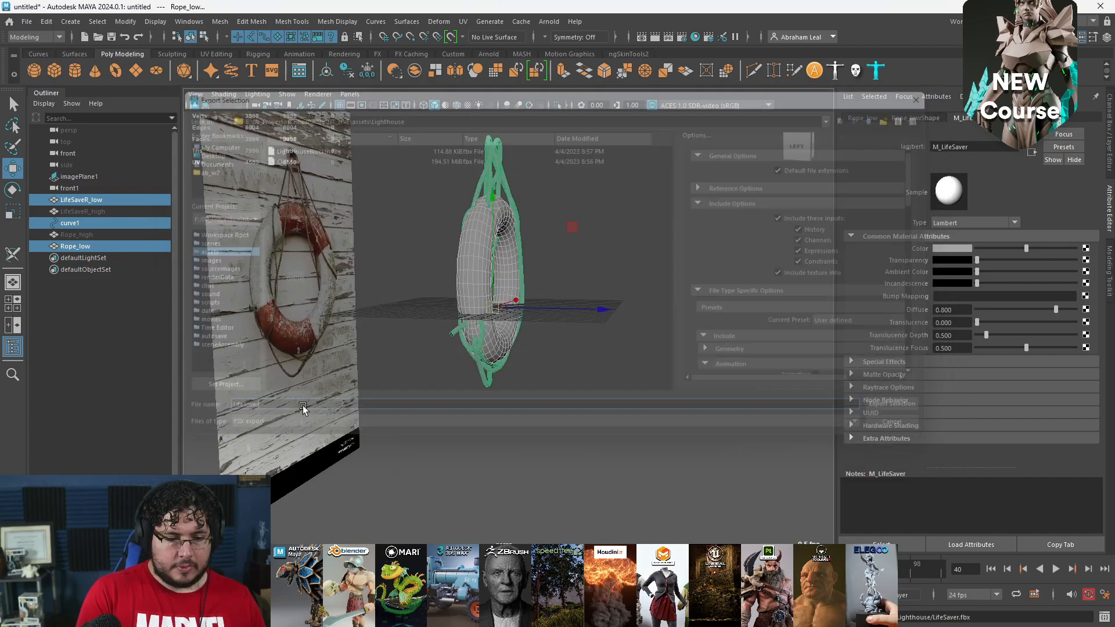
- Apply Smooth to the hidden Rope_high mesh and clear the selection
{"action": "left_click", "coordinate": [109, 211]}
{"action": "left_click", "coordinate": [101, 234], "text": "ctrl"}
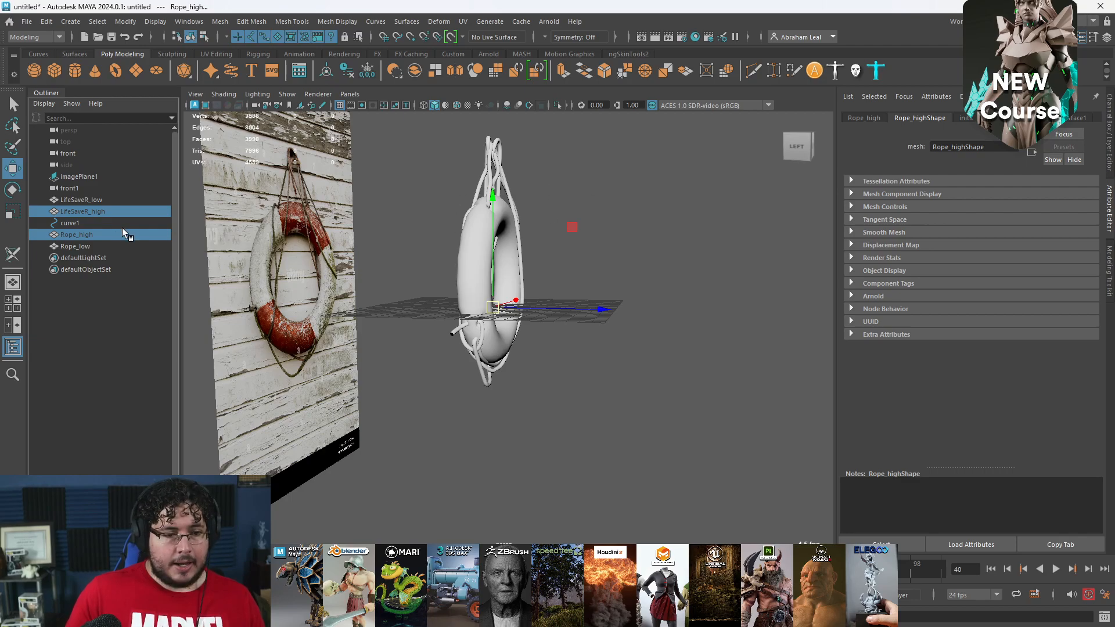
{"action": "left_click", "coordinate": [220, 21]}
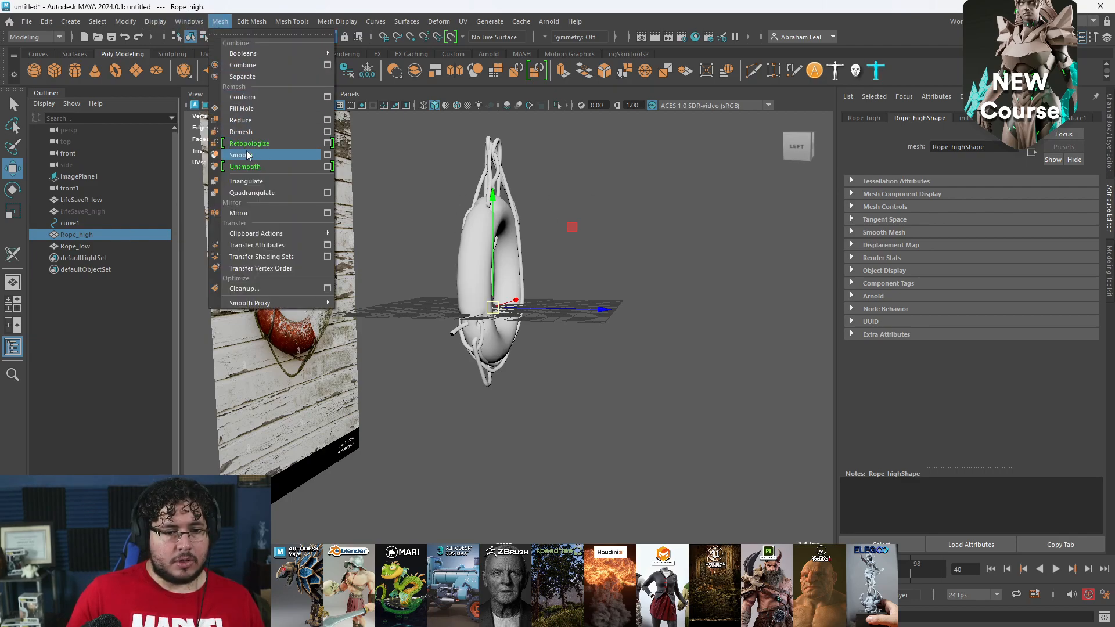
{"action": "left_click", "coordinate": [308, 152]}
{"action": "left_click", "coordinate": [617, 231]}
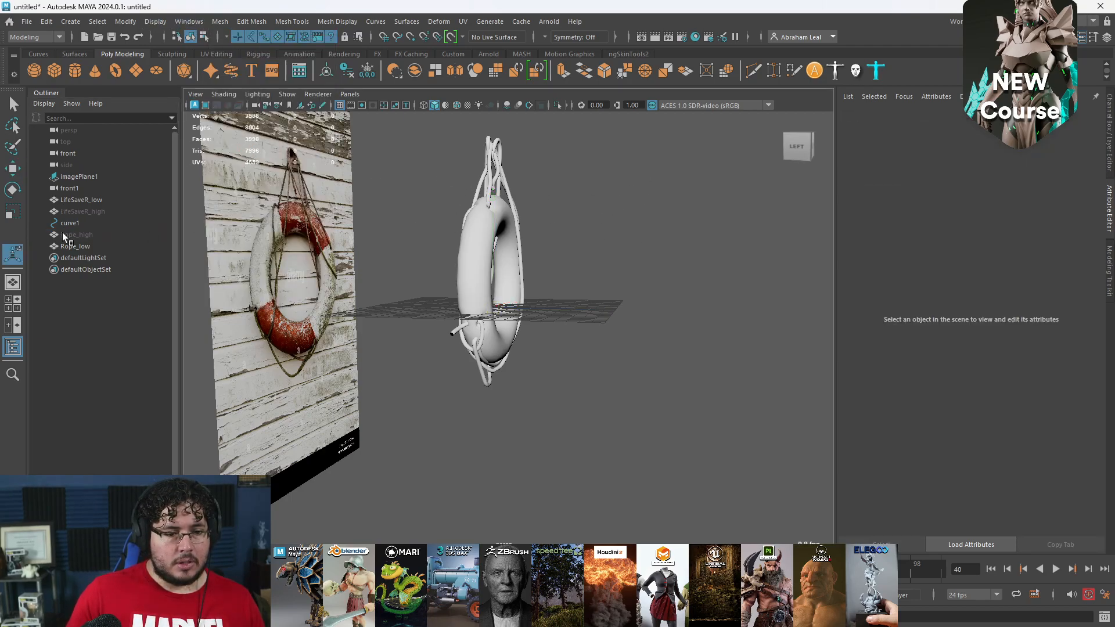
- Export Rope_high and LifeSaveR_high together as LifeSaver_high.fbx into the Lighthouse folder
{"action": "left_click", "coordinate": [81, 234]}
{"action": "left_click", "coordinate": [97, 211], "text": "ctrl"}
{"action": "left_click", "coordinate": [26, 22]}
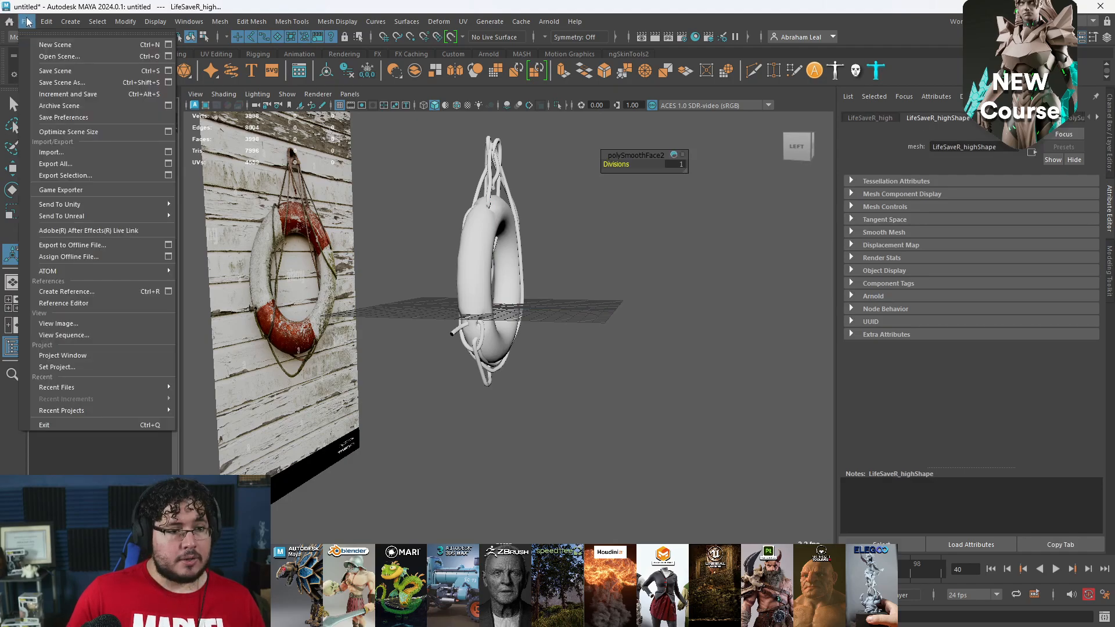
{"action": "left_click", "coordinate": [78, 173]}
{"action": "left_click", "coordinate": [286, 158]}
{"action": "left_click", "coordinate": [242, 409]}
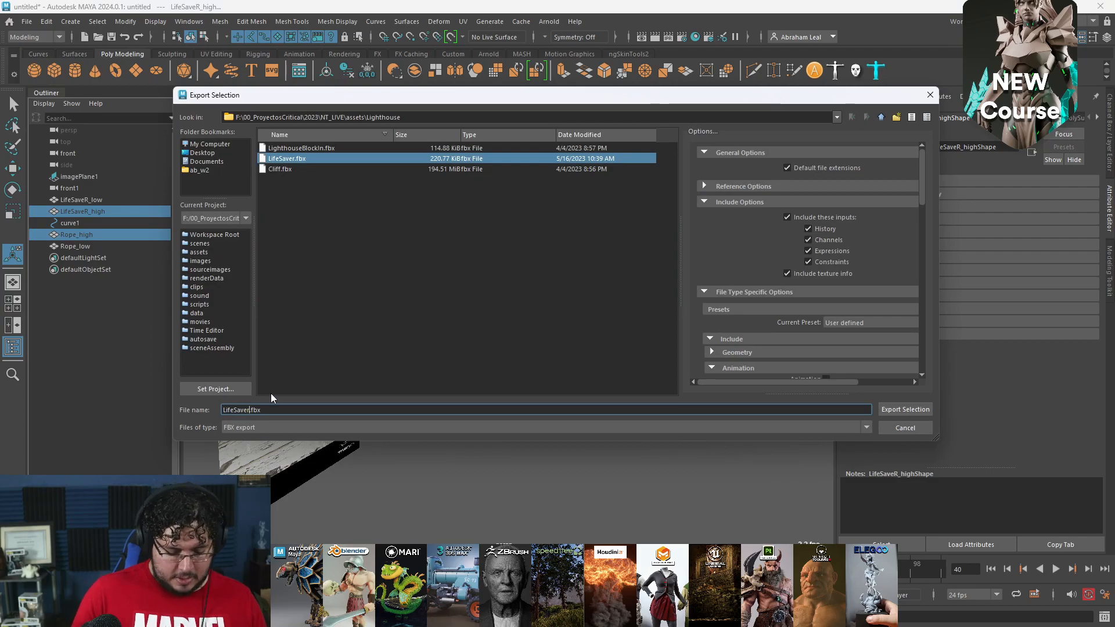
{"action": "type", "text": "_high"}
{"action": "key", "text": "Return"}
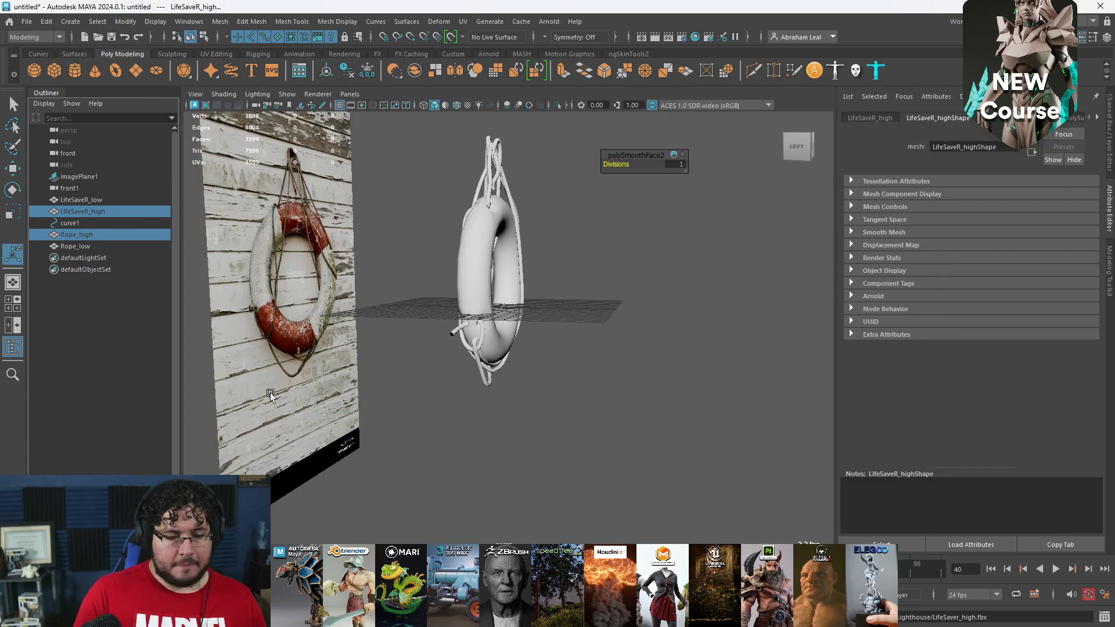
- Deselect everything and launch Adobe Substance 3D Painter
{"action": "left_click", "coordinate": [515, 448]}
{"action": "key", "text": "super"}
{"action": "type", "text": "pain"}
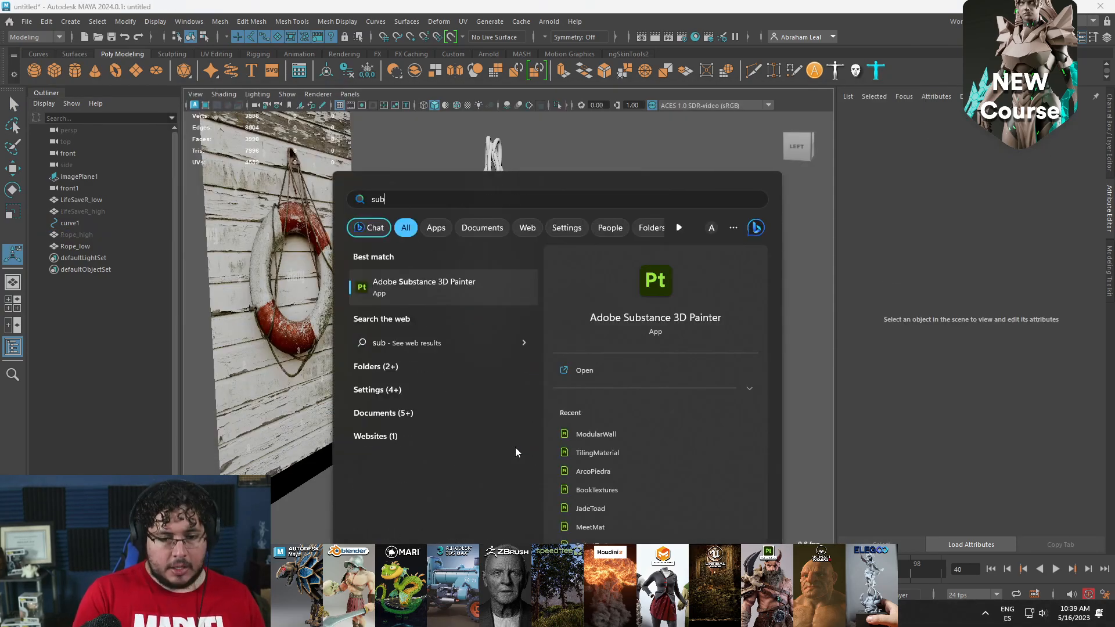
{"action": "key", "text": "Return"}
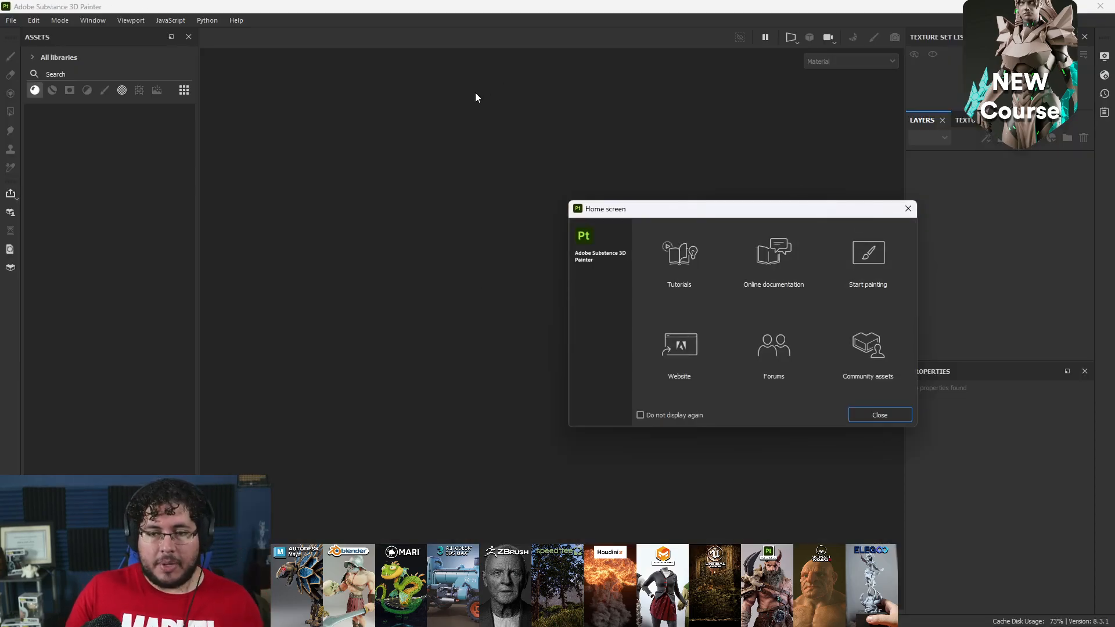
- Launch PureRef and copy the Alamy life preserver photo from the browser's image search results
{"action": "key", "text": "alt+Tab"}
{"action": "key", "text": "super"}
{"action": "type", "text": "p"}
{"action": "key", "text": "BackSpace"}
{"action": "type", "text": "PURE"}
{"action": "key", "text": "Return"}
{"action": "key", "text": "alt+Tab"}
{"action": "key", "text": "alt+Tab"}
{"action": "right_click", "coordinate": [791, 272]}
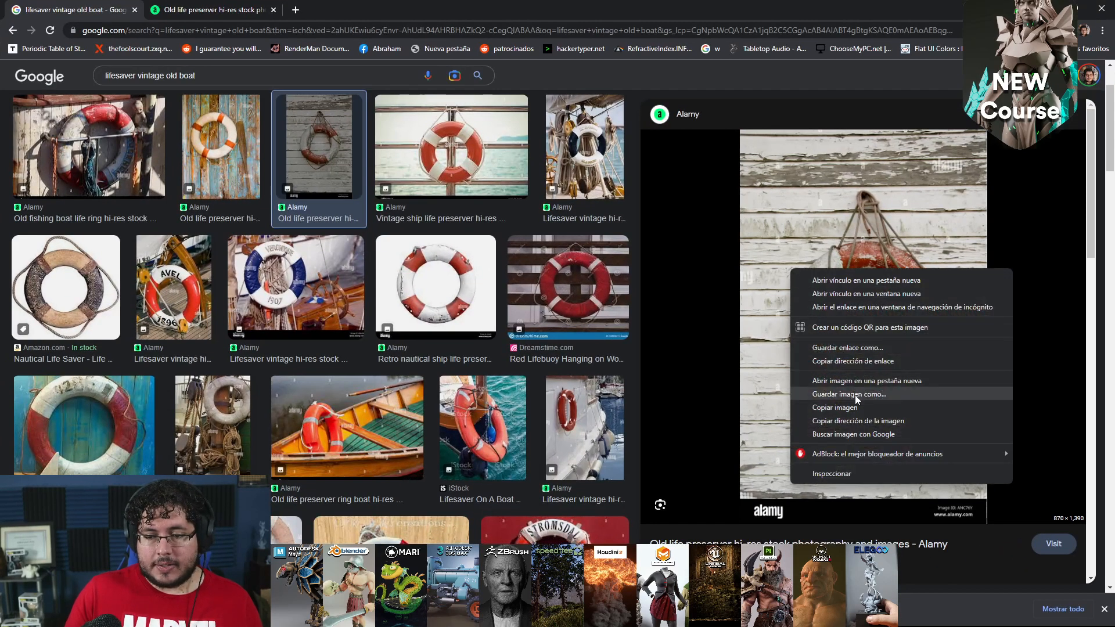
{"action": "left_click", "coordinate": [850, 407]}
- Switch to Adobe Substance 3D Painter and close its Home screen
{"action": "key", "text": "alt+Tab"}
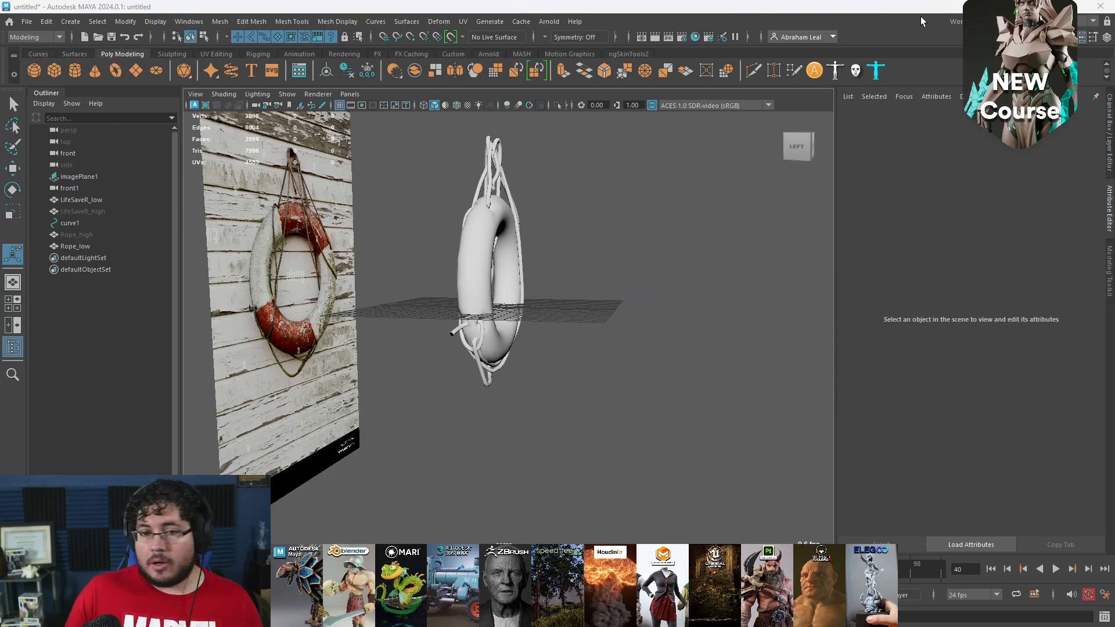
{"action": "key", "text": "alt+Tab"}
{"action": "left_click", "coordinate": [908, 209]}
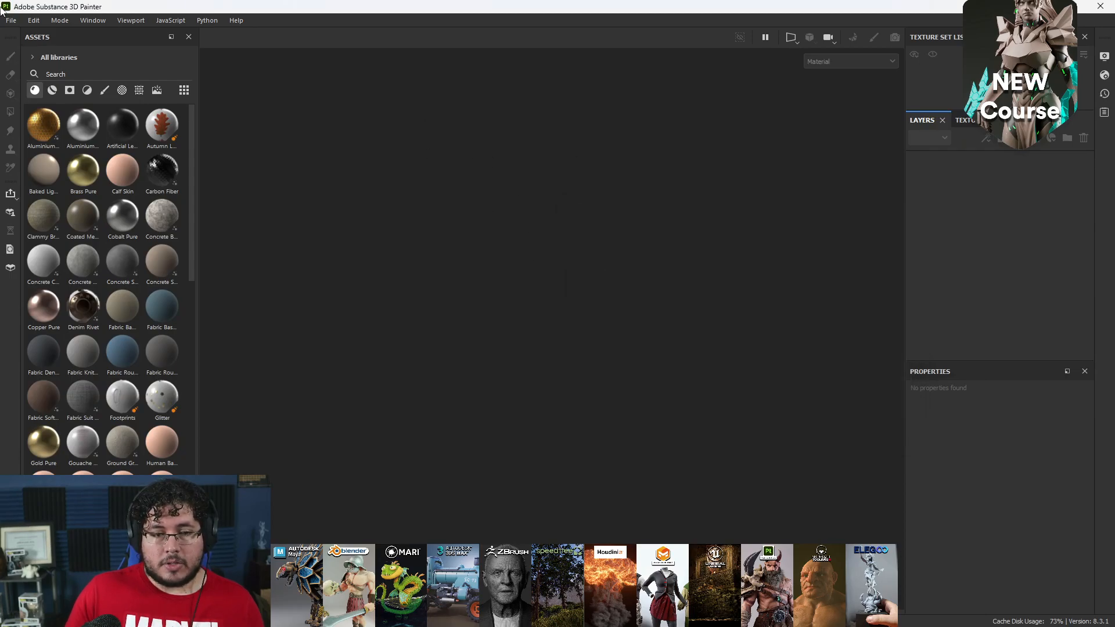
- Create a new project from LifeSaver.fbx in the NT_LIVE assets Lighthouse folder, with 2048 document resolution and DirectX normal maps
{"action": "left_click", "coordinate": [11, 20]}
{"action": "left_click", "coordinate": [40, 36]}
{"action": "left_click", "coordinate": [672, 184]}
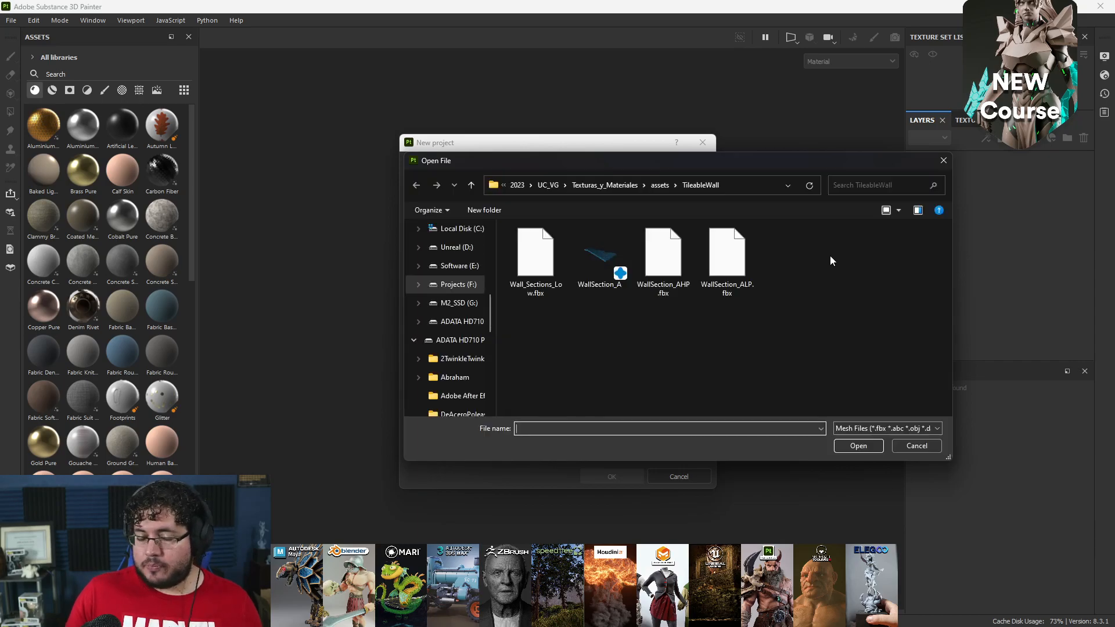
{"action": "left_click", "coordinate": [522, 185]}
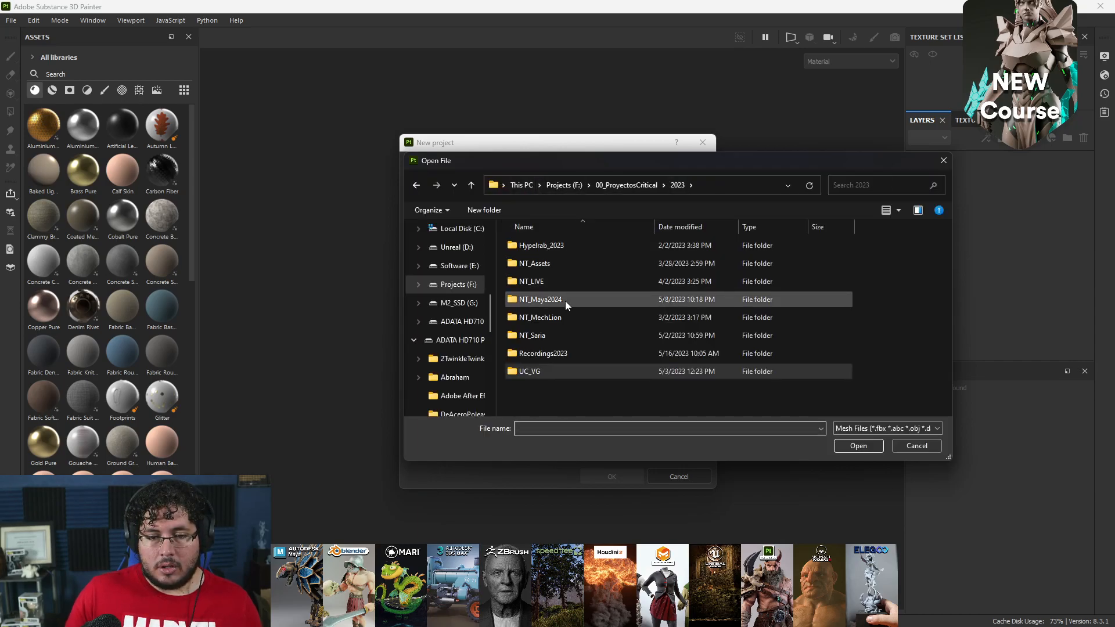
{"action": "double_click", "coordinate": [550, 279]}
{"action": "left_click", "coordinate": [549, 247]}
{"action": "double_click", "coordinate": [548, 248]}
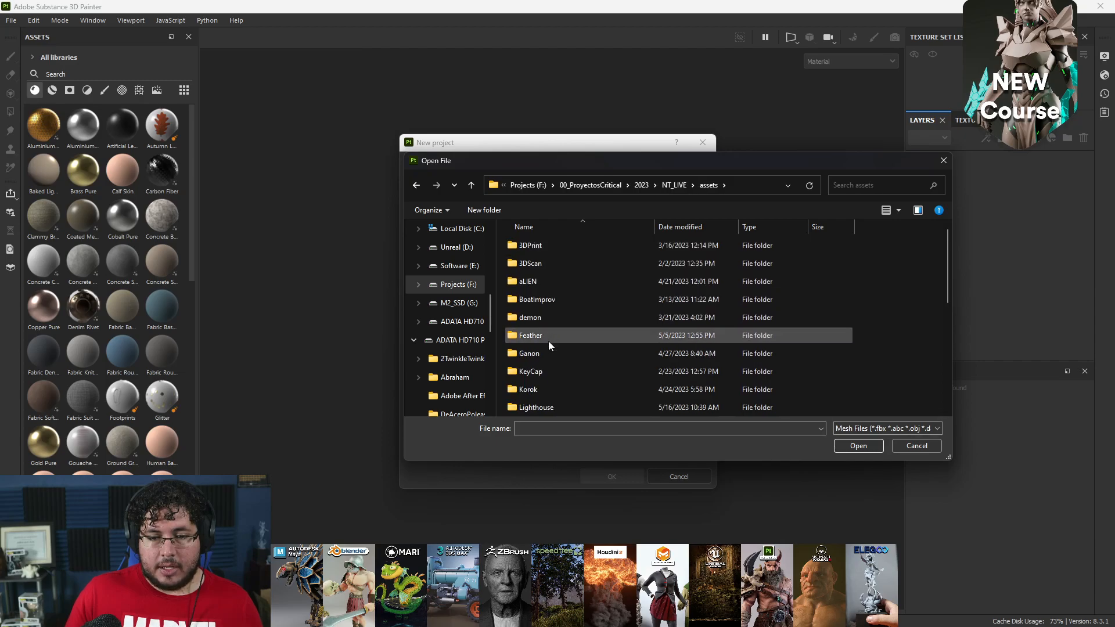
{"action": "double_click", "coordinate": [555, 402]}
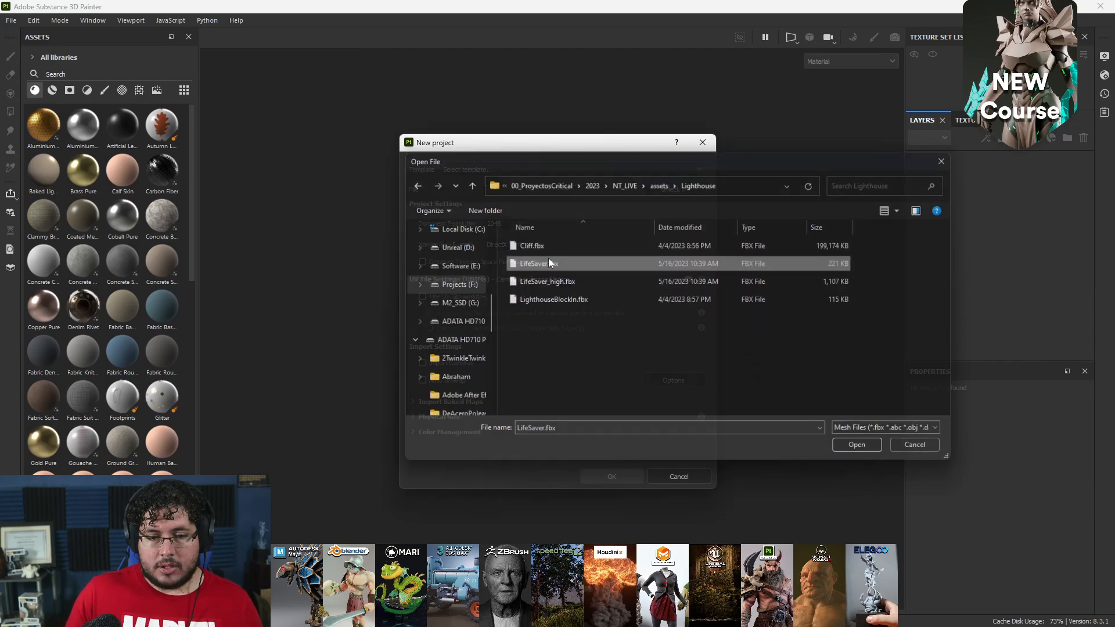
{"action": "double_click", "coordinate": [549, 264]}
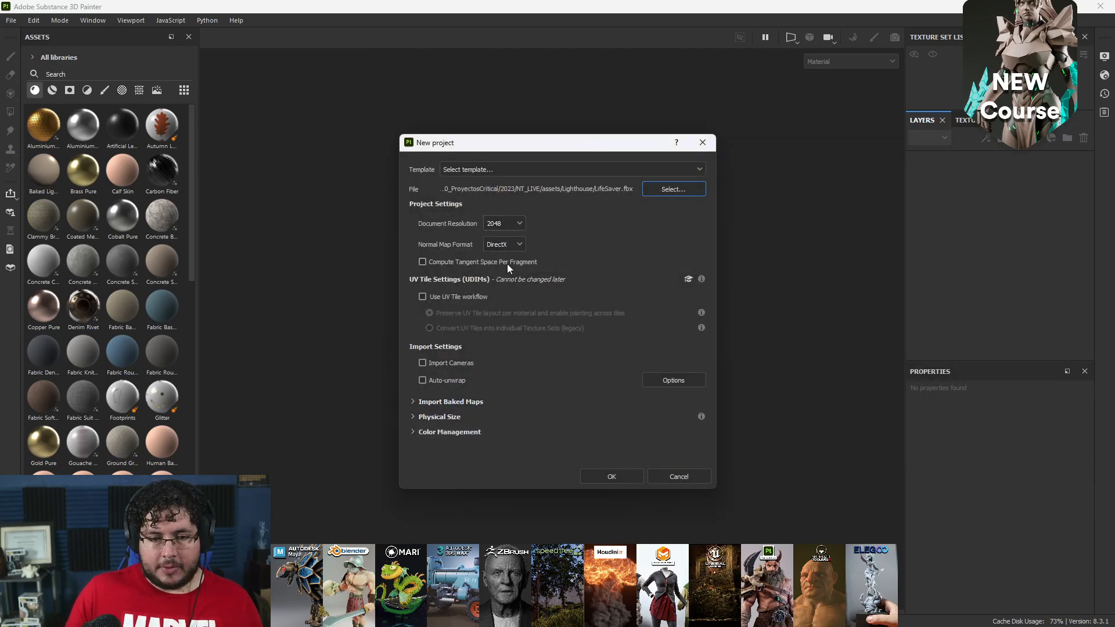
{"action": "left_click", "coordinate": [612, 477]}
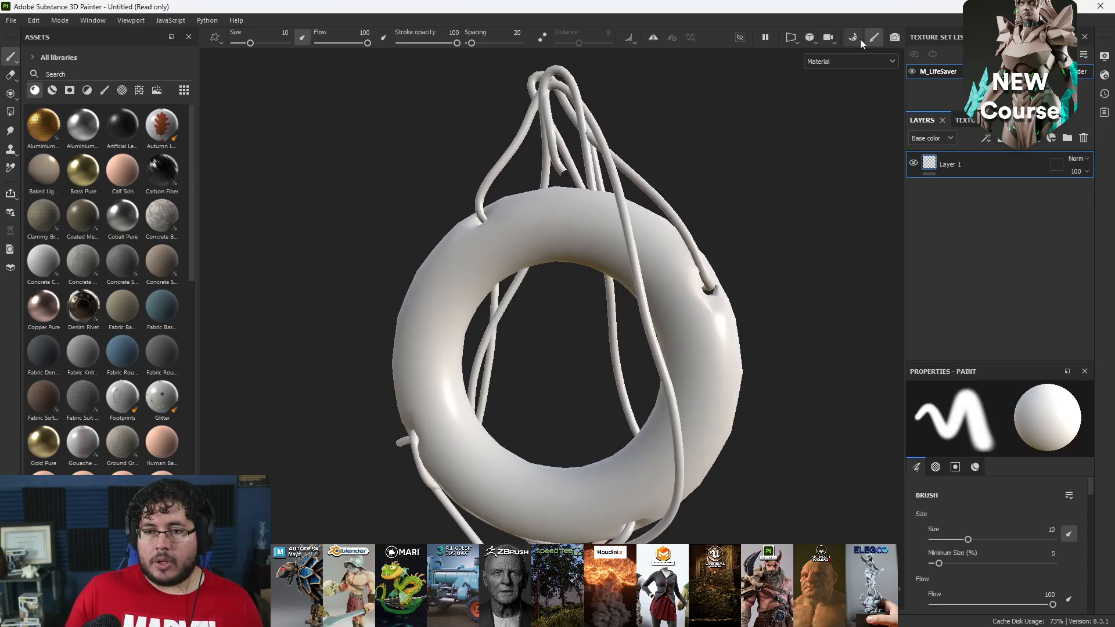
- Load LifeSaver_high.fbx as the high definition mesh in the bake settings and set matching to By Mesh Name
{"action": "left_click", "coordinate": [855, 36]}
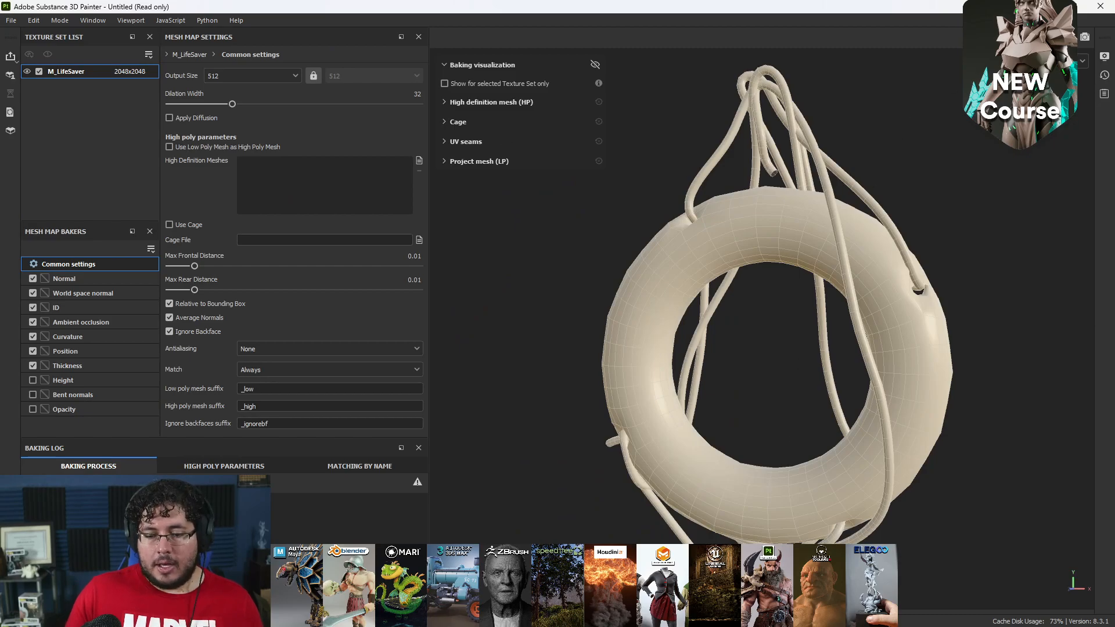
{"action": "left_click", "coordinate": [820, 594]}
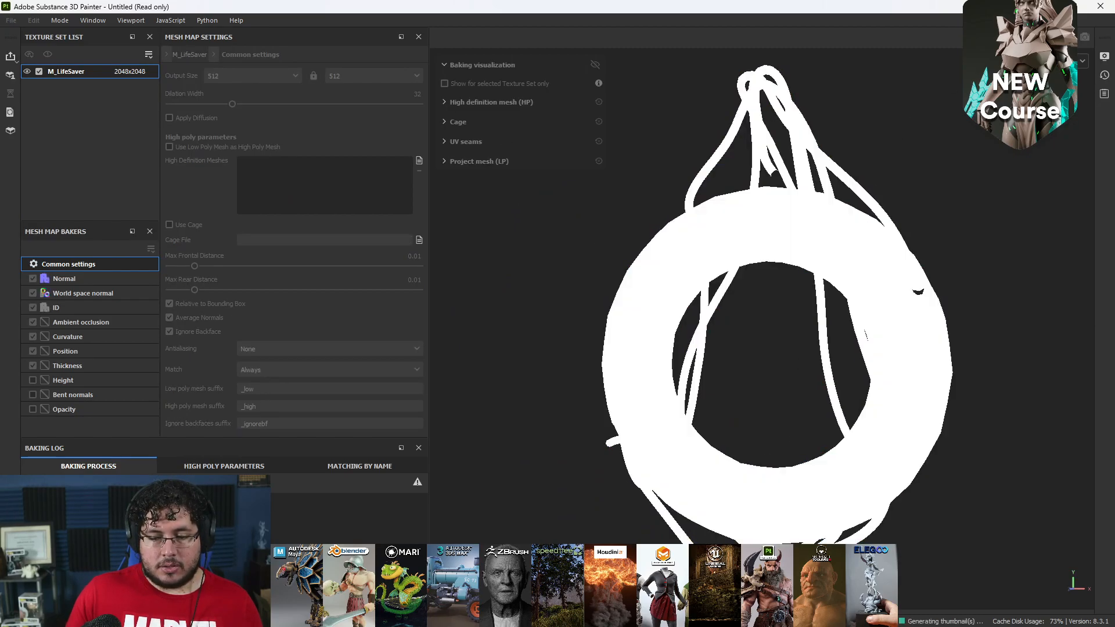
{"action": "left_click", "coordinate": [419, 161]}
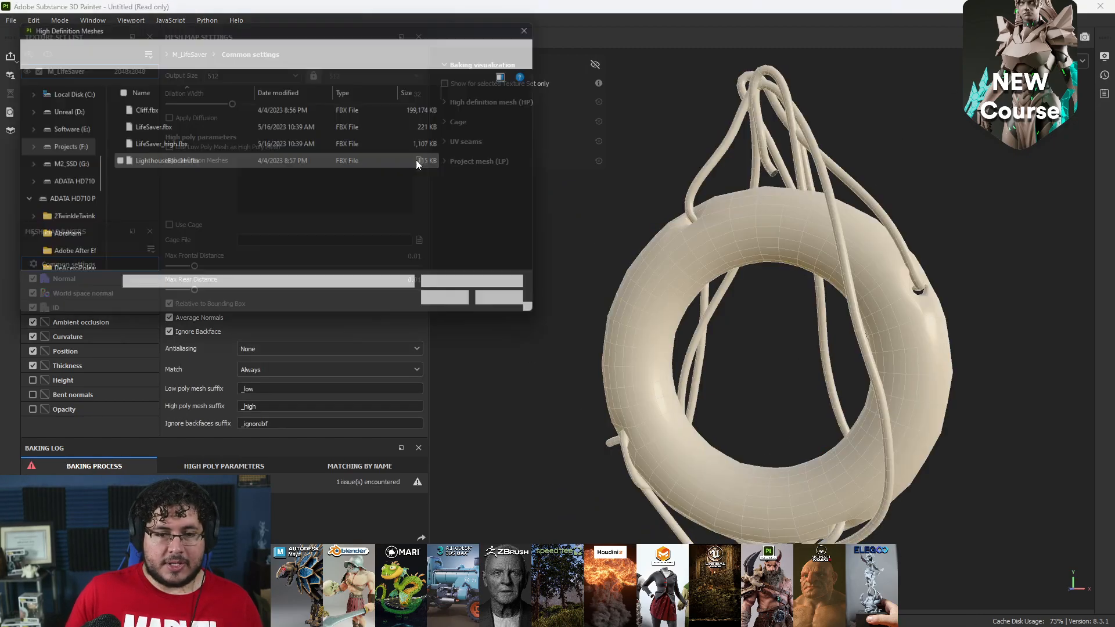
{"action": "left_click", "coordinate": [175, 145]}
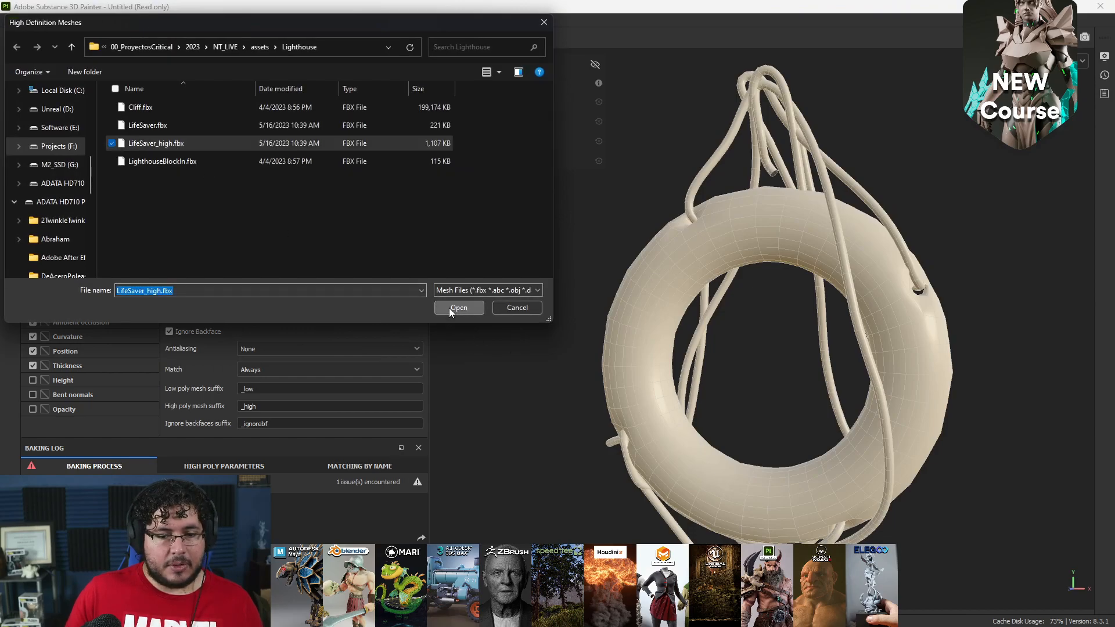
{"action": "left_click", "coordinate": [448, 308]}
{"action": "left_click", "coordinate": [241, 373]}
{"action": "left_click", "coordinate": [263, 396]}
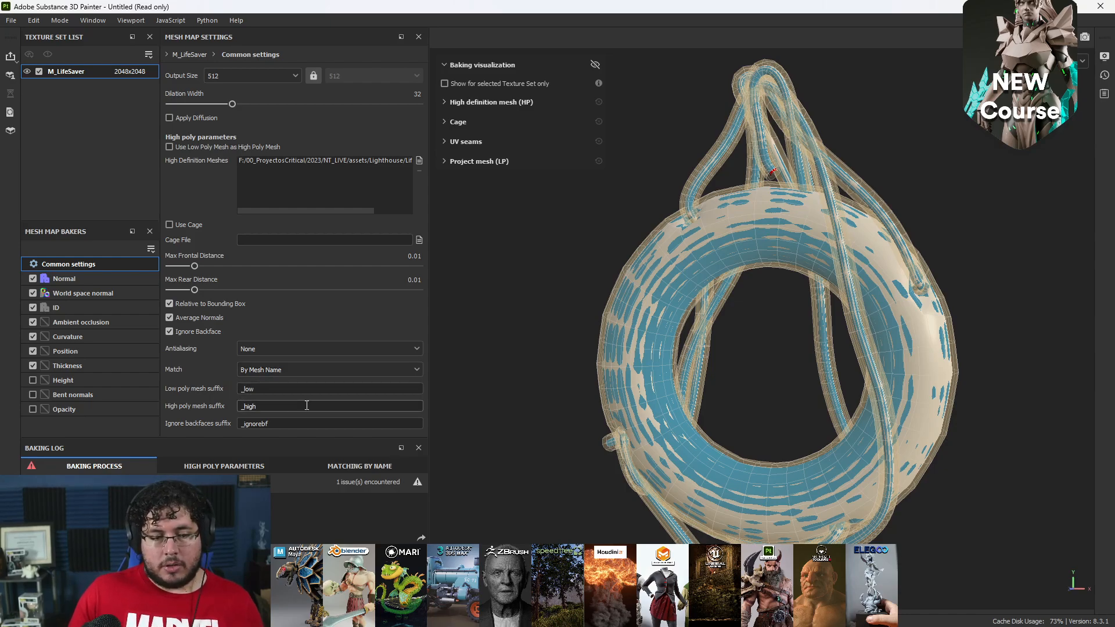
- Set self occlusion to Only Same Mesh Name for the ambient occlusion and thickness bakers
{"action": "left_click", "coordinate": [99, 323]}
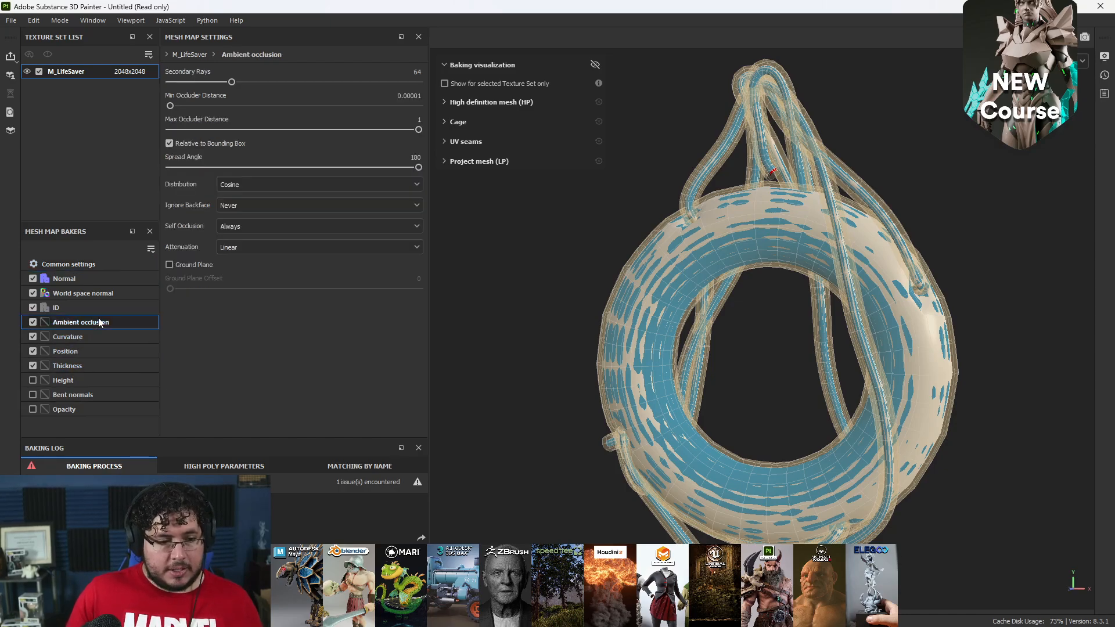
{"action": "left_click", "coordinate": [242, 230]}
{"action": "left_click", "coordinate": [249, 251]}
{"action": "left_click", "coordinate": [118, 364]}
{"action": "left_click", "coordinate": [240, 205]}
{"action": "left_click", "coordinate": [251, 233]}
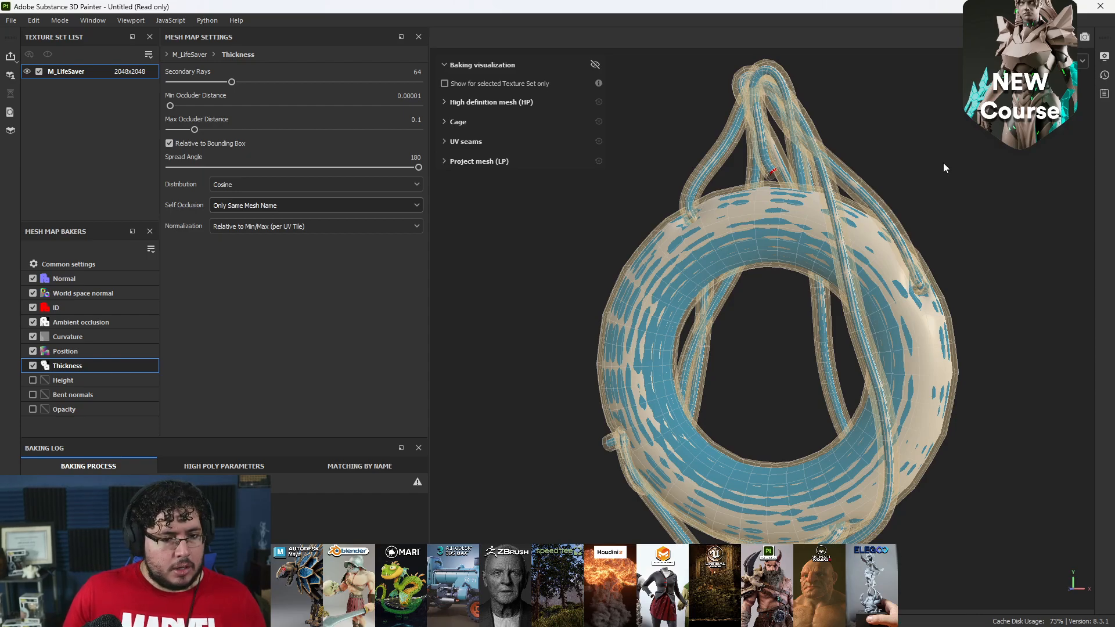
- Set the bake output size to 2048 and bake the mesh maps for M_LifeSaver
{"action": "left_click", "coordinate": [67, 264]}
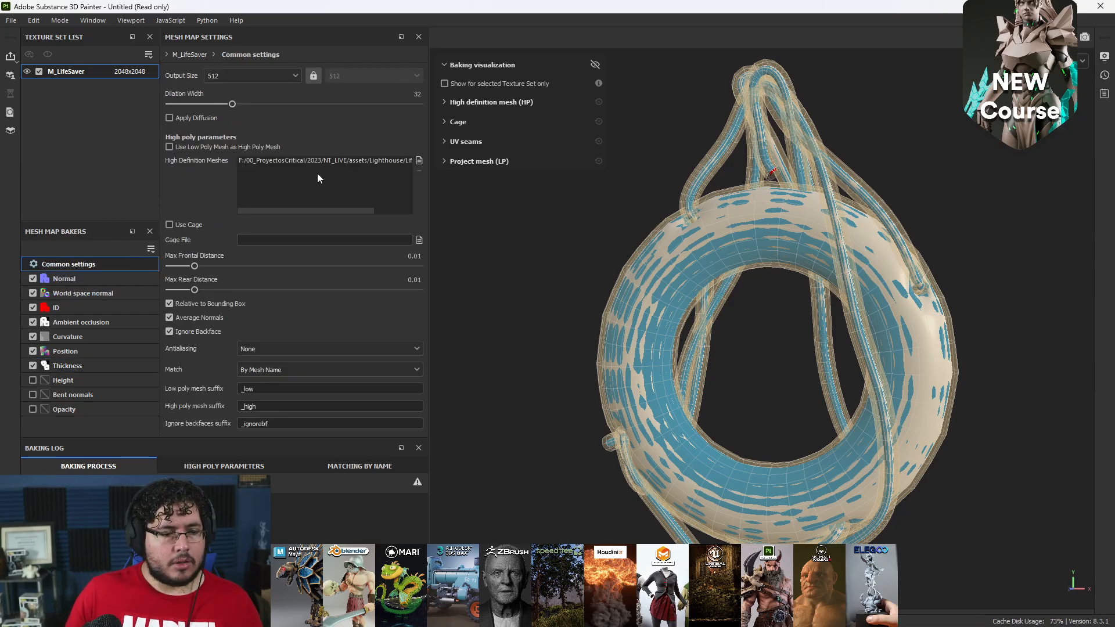
{"action": "left_click", "coordinate": [287, 76]}
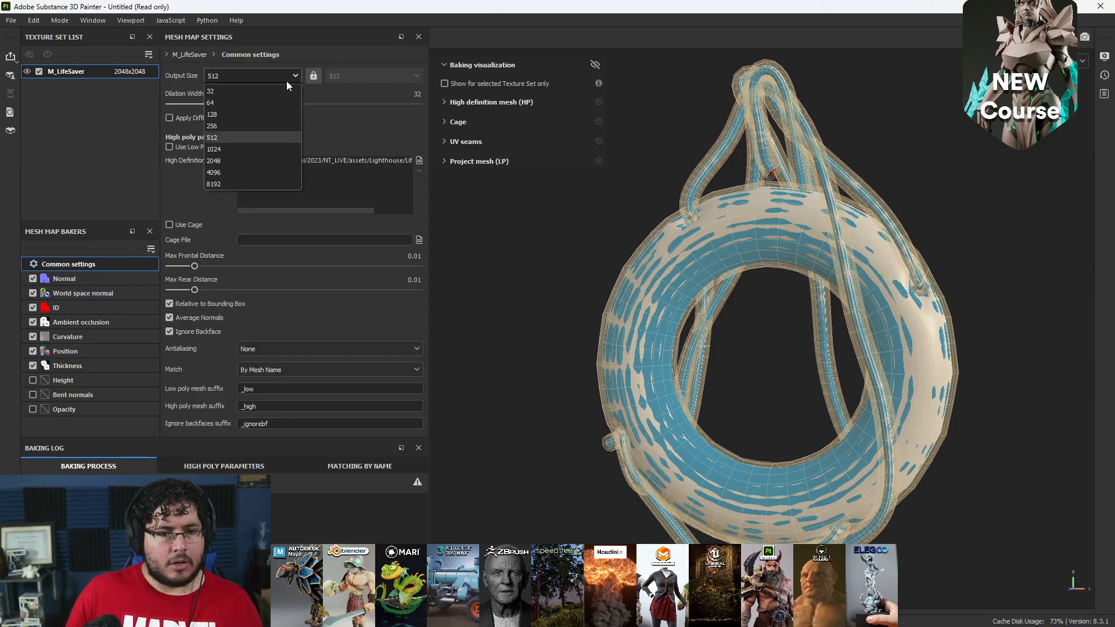
{"action": "left_click", "coordinate": [239, 162]}
{"action": "left_click", "coordinate": [726, 596]}
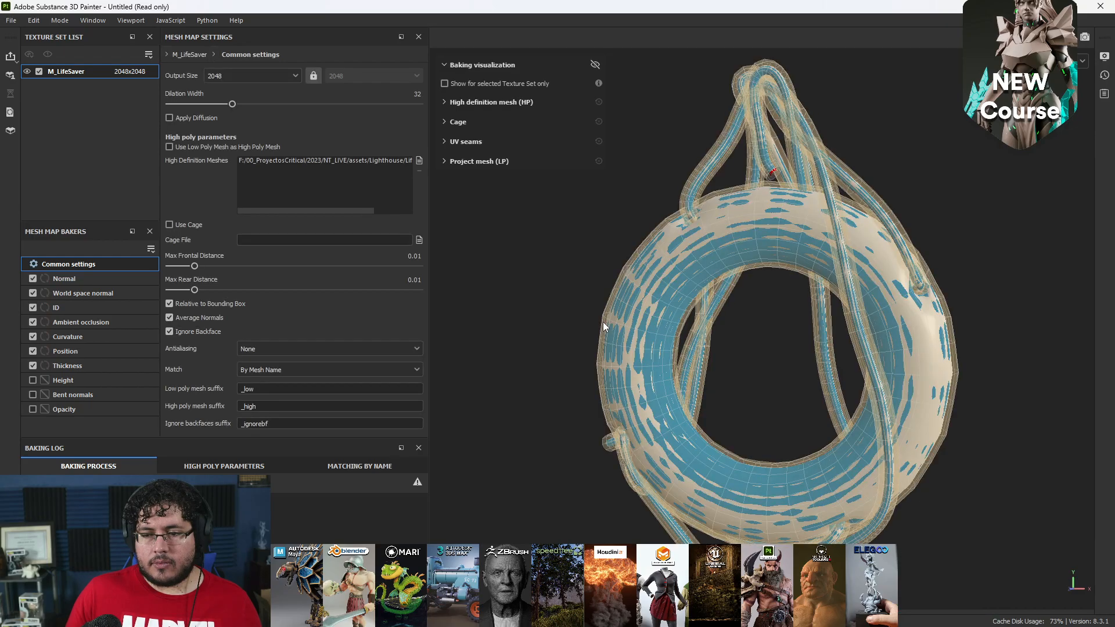
- Return to painting mode, search the materials for rope and add Stylized Rope Manila as a layer above Layer 1
{"action": "left_click_drag", "start_coordinate": [773, 241], "coordinate": [581, 279], "text": "alt"}
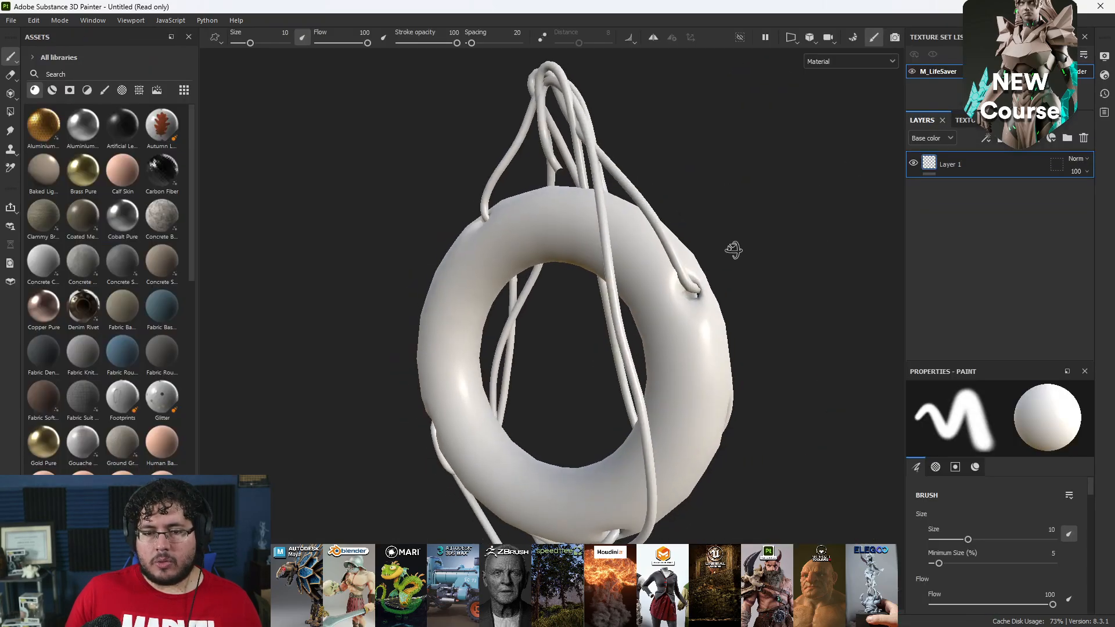
{"action": "right_click_drag", "start_coordinate": [581, 302], "coordinate": [637, 356], "text": "alt"}
{"action": "left_click_drag", "start_coordinate": [637, 357], "coordinate": [604, 355], "text": "alt"}
{"action": "right_click_drag", "start_coordinate": [604, 355], "coordinate": [476, 313], "text": "alt"}
{"action": "middle_click_drag", "start_coordinate": [607, 366], "coordinate": [578, 301], "text": "alt"}
{"action": "left_click_drag", "start_coordinate": [577, 301], "coordinate": [664, 336], "text": "alt"}
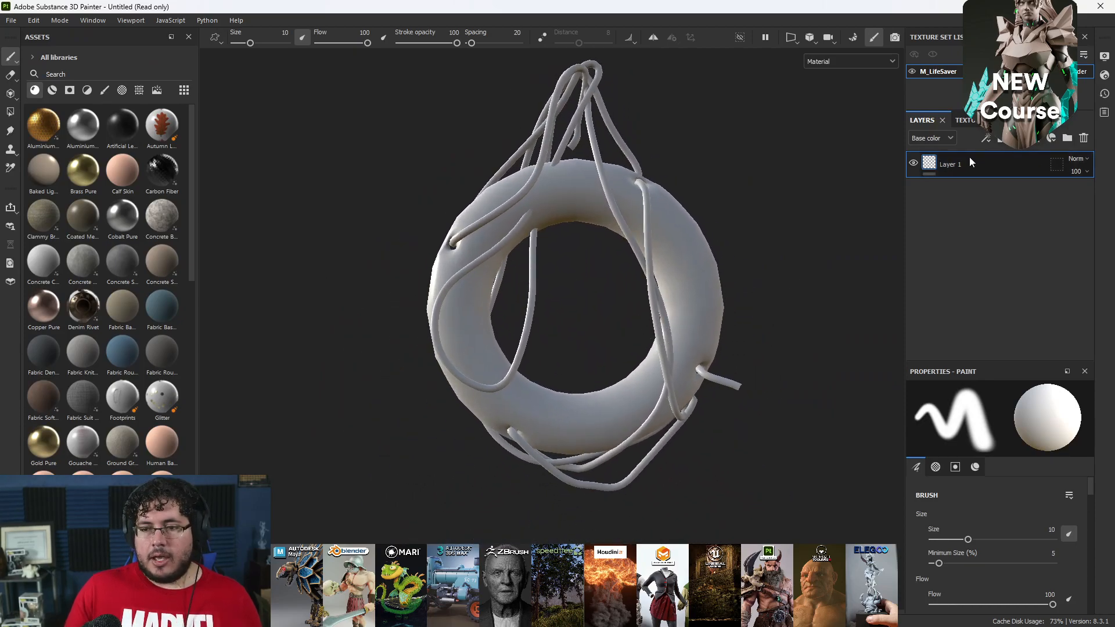
{"action": "left_click", "coordinate": [59, 75]}
{"action": "type", "text": "ROPE"}
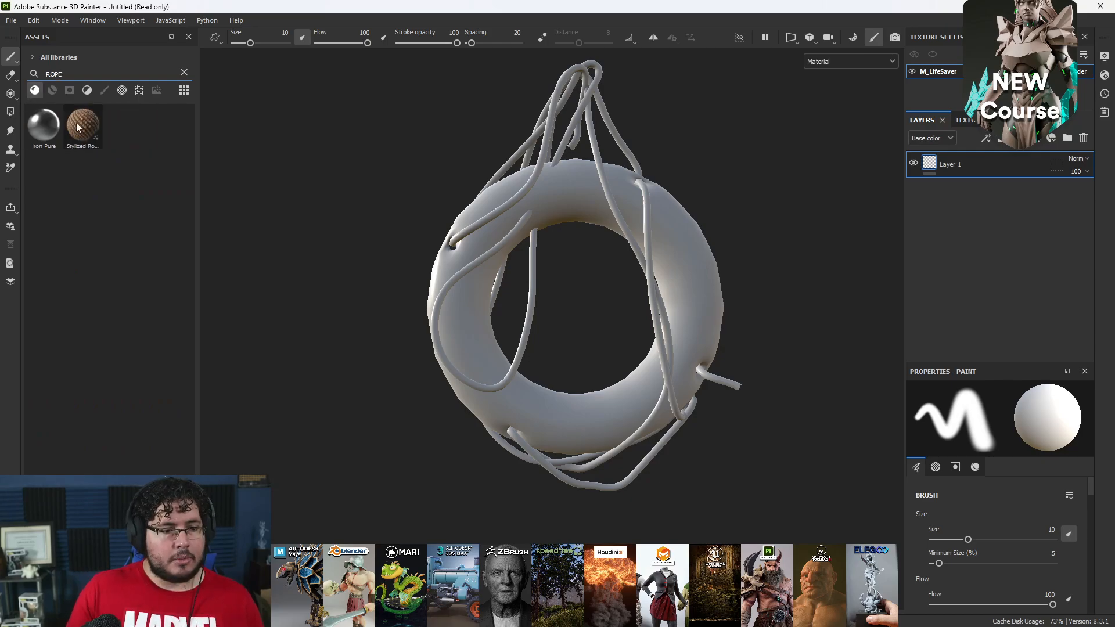
{"action": "mouse_move", "coordinate": [78, 127]}
{"action": "left_click_drag", "start_coordinate": [78, 127], "coordinate": [942, 154]}
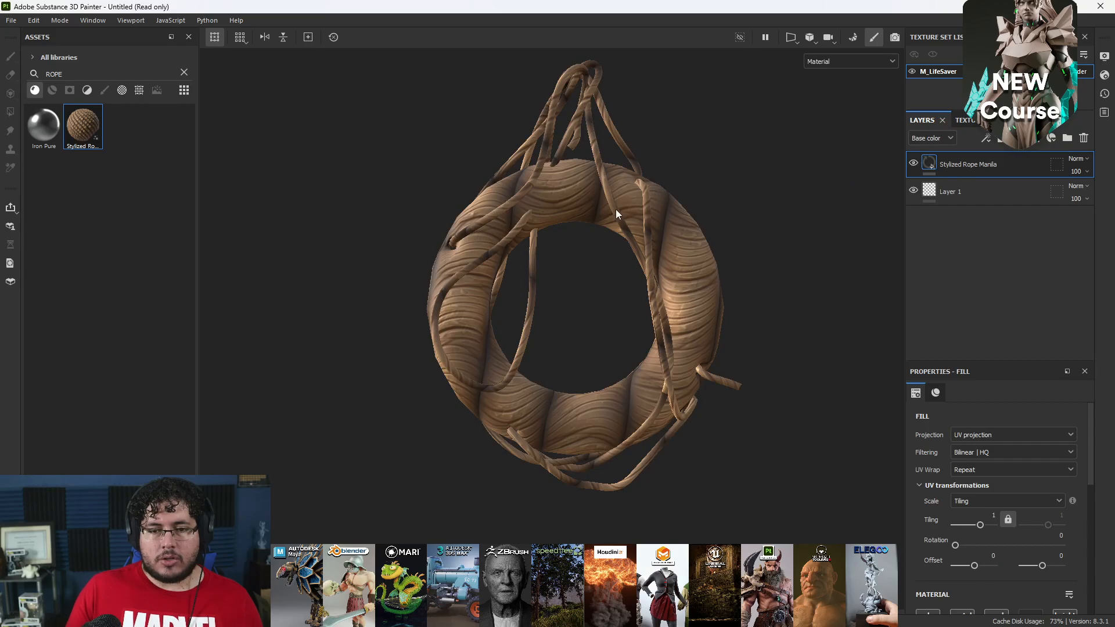
- Add a black mask to the Stylized Rope Manila layer and reveal the material on the rope mesh with Polygon Fill
{"action": "right_click", "coordinate": [979, 163]}
{"action": "left_click", "coordinate": [992, 22]}
{"action": "key", "text": "4"}
{"action": "left_click", "coordinate": [987, 392]}
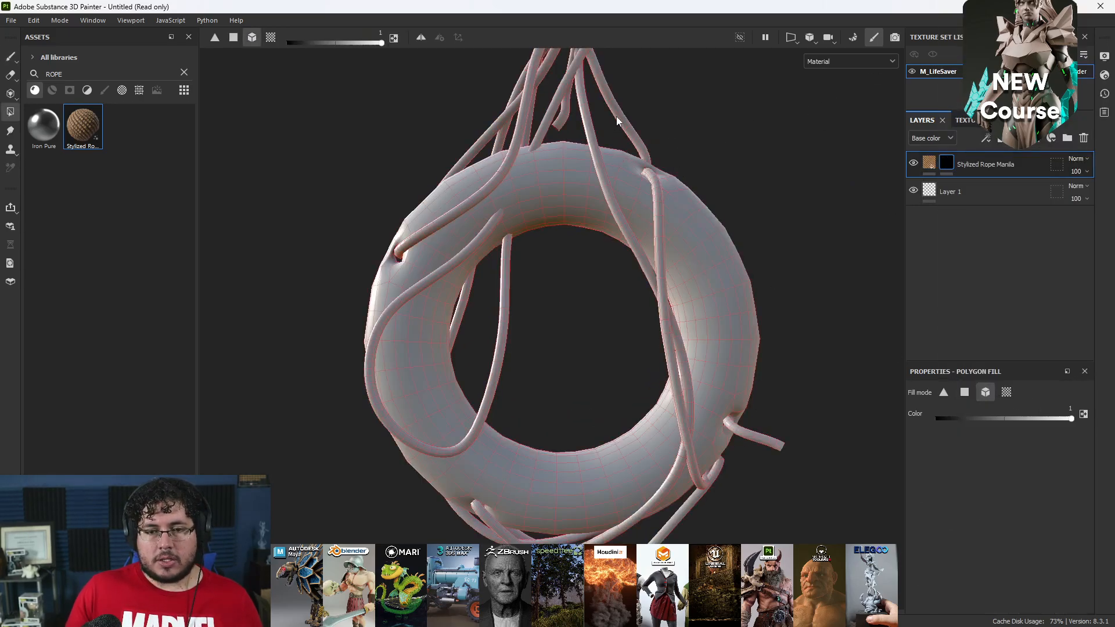
{"action": "left_click", "coordinate": [616, 117]}
{"action": "key", "text": "1"}
{"action": "left_click_drag", "start_coordinate": [785, 225], "coordinate": [821, 197], "text": "alt"}
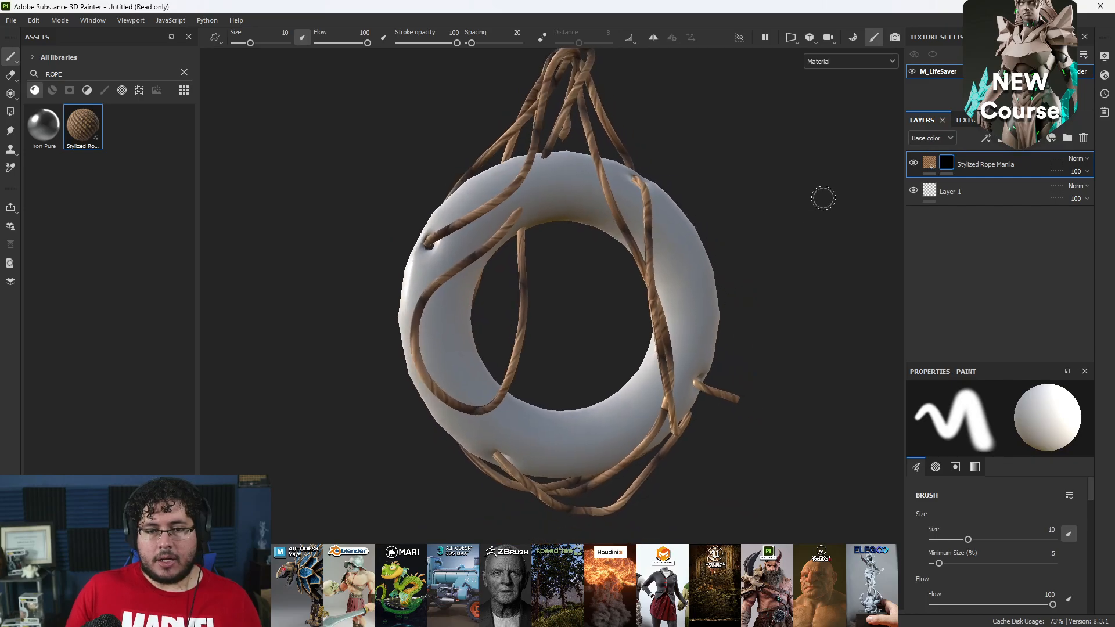
- Set the rope material's tiling to about 12.1 and preview it with its height channel switched off and back on
{"action": "left_click", "coordinate": [933, 162]}
{"action": "left_click_drag", "start_coordinate": [980, 525], "coordinate": [989, 526]}
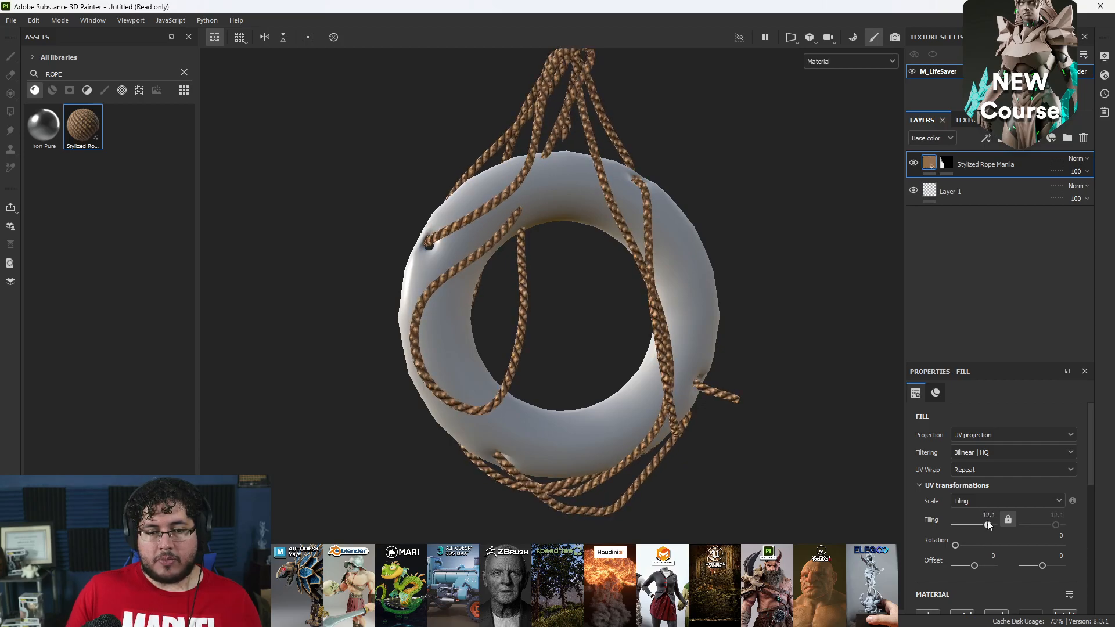
{"action": "scroll", "coordinate": [1022, 514], "scroll_direction": "down", "scroll_amount": 3}
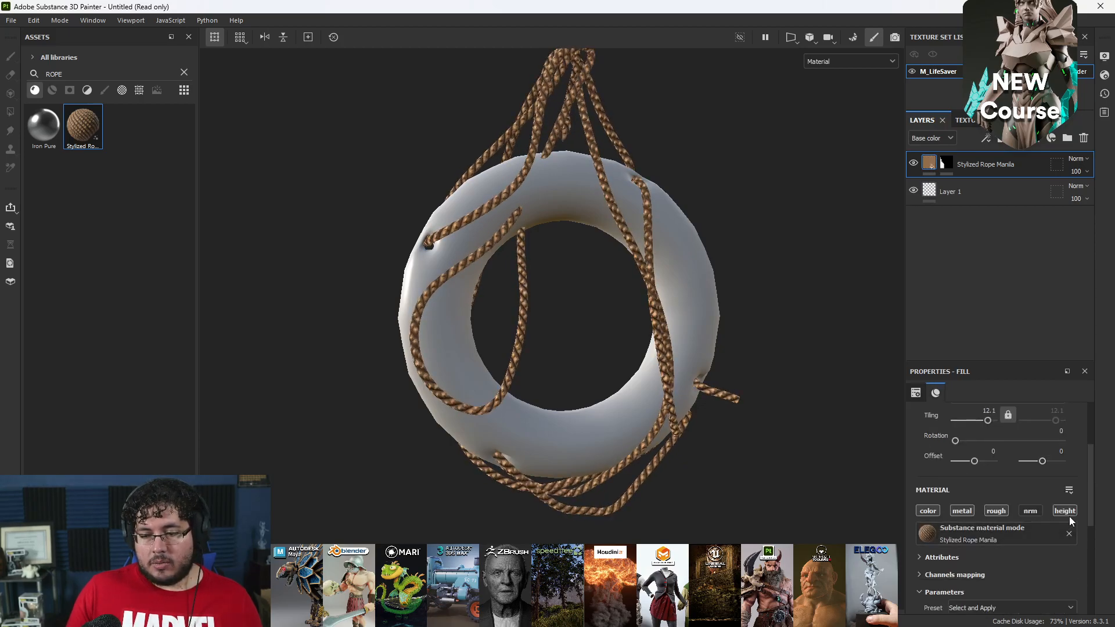
{"action": "left_click", "coordinate": [1065, 511]}
{"action": "scroll", "coordinate": [726, 340], "scroll_direction": "up", "scroll_amount": 3}
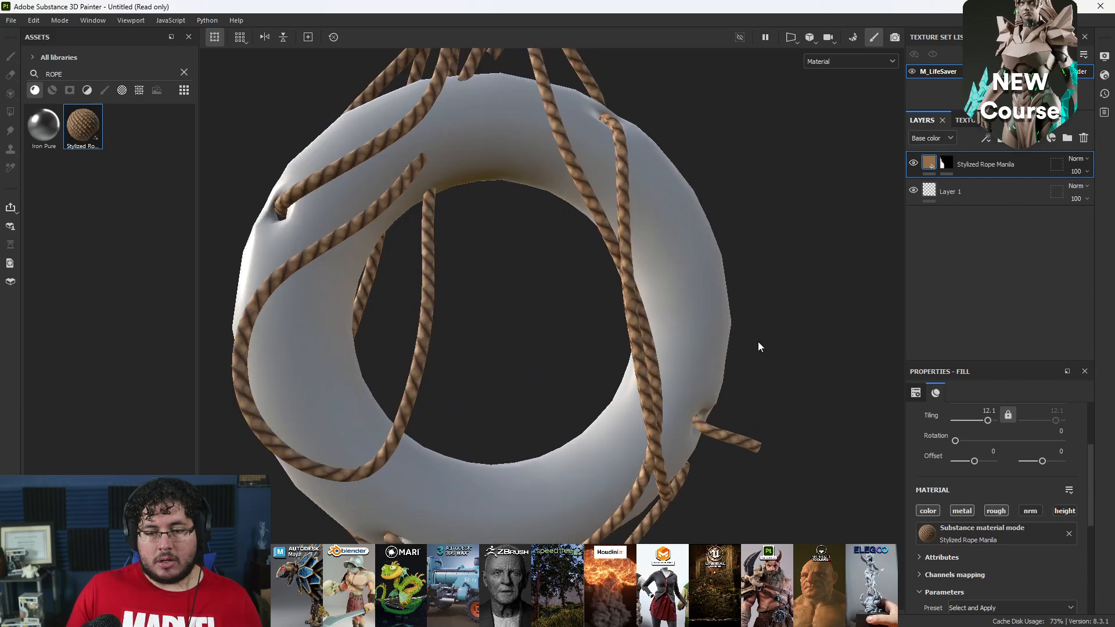
{"action": "left_click", "coordinate": [1055, 511]}
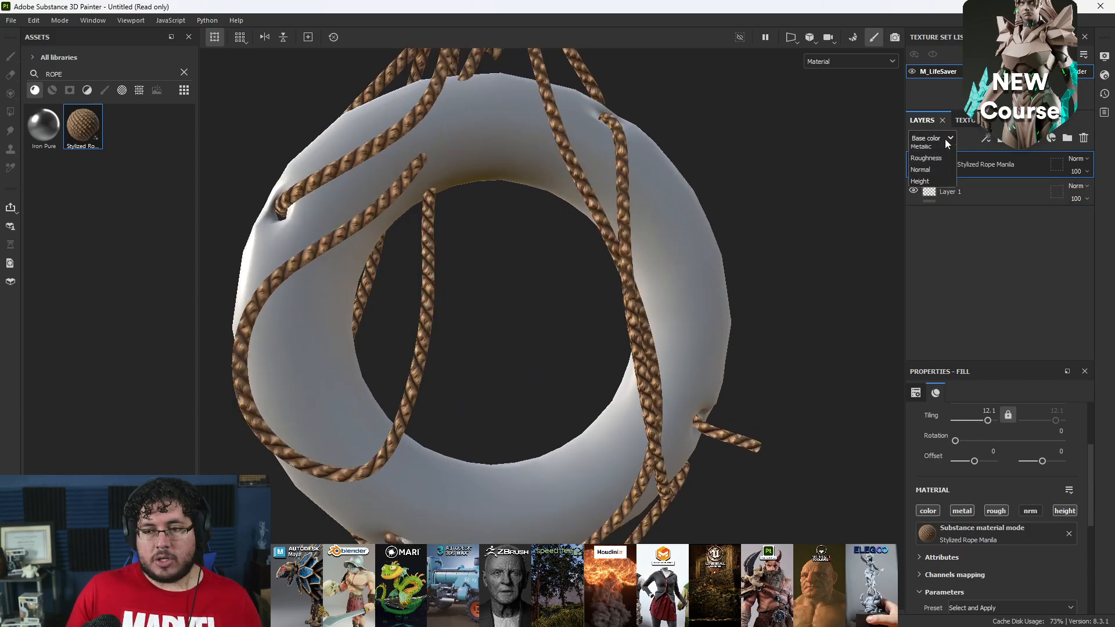
- Lower the Stylized Rope Manila layer's opacity in the Height channel to 24
{"action": "left_click", "coordinate": [932, 200]}
{"action": "left_click", "coordinate": [1077, 171]}
{"action": "left_click_drag", "start_coordinate": [1107, 192], "coordinate": [1071, 194]}
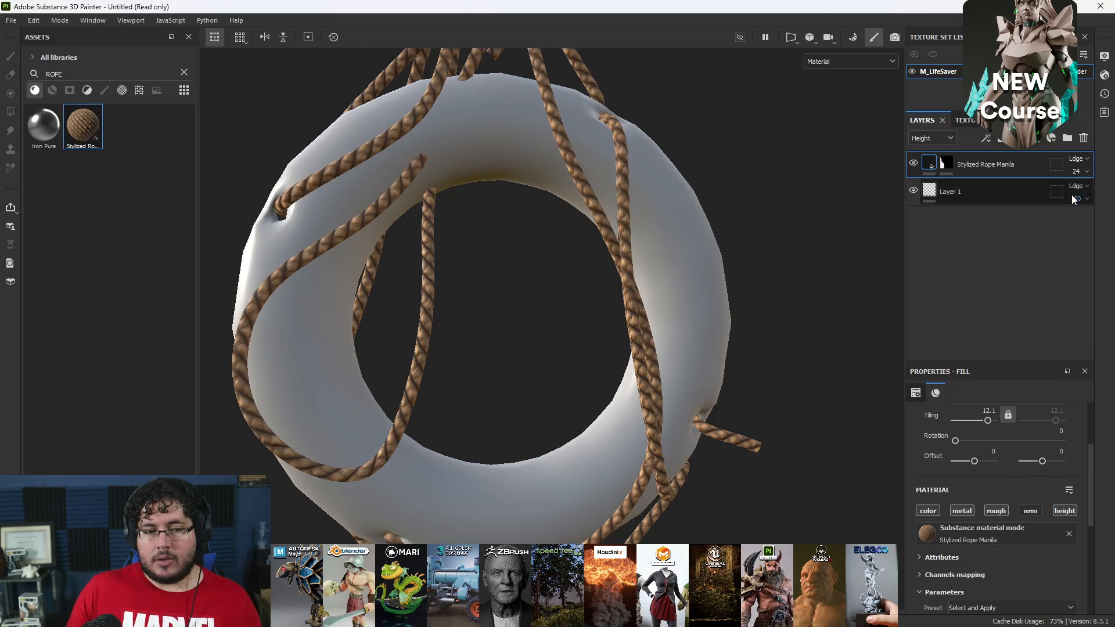
- Set the rope material's UV rotation to about 156.26 and its tiling to about 13.71
{"action": "right_click_drag", "start_coordinate": [644, 244], "coordinate": [555, 229], "text": "alt"}
{"action": "left_click_drag", "start_coordinate": [555, 229], "coordinate": [506, 267], "text": "alt"}
{"action": "right_click_drag", "start_coordinate": [505, 266], "coordinate": [427, 188], "text": "alt"}
{"action": "left_click_drag", "start_coordinate": [426, 193], "coordinate": [602, 331], "text": "alt"}
{"action": "right_click_drag", "start_coordinate": [602, 331], "coordinate": [305, 261], "text": "alt"}
{"action": "left_click_drag", "start_coordinate": [306, 262], "coordinate": [659, 302], "text": "alt"}
{"action": "scroll", "coordinate": [975, 492], "scroll_direction": "up", "scroll_amount": 2}
{"action": "left_click_drag", "start_coordinate": [956, 511], "coordinate": [989, 526]}
{"action": "scroll", "coordinate": [967, 508], "scroll_direction": "up", "scroll_amount": 1}
{"action": "key", "text": "ctrl+z"}
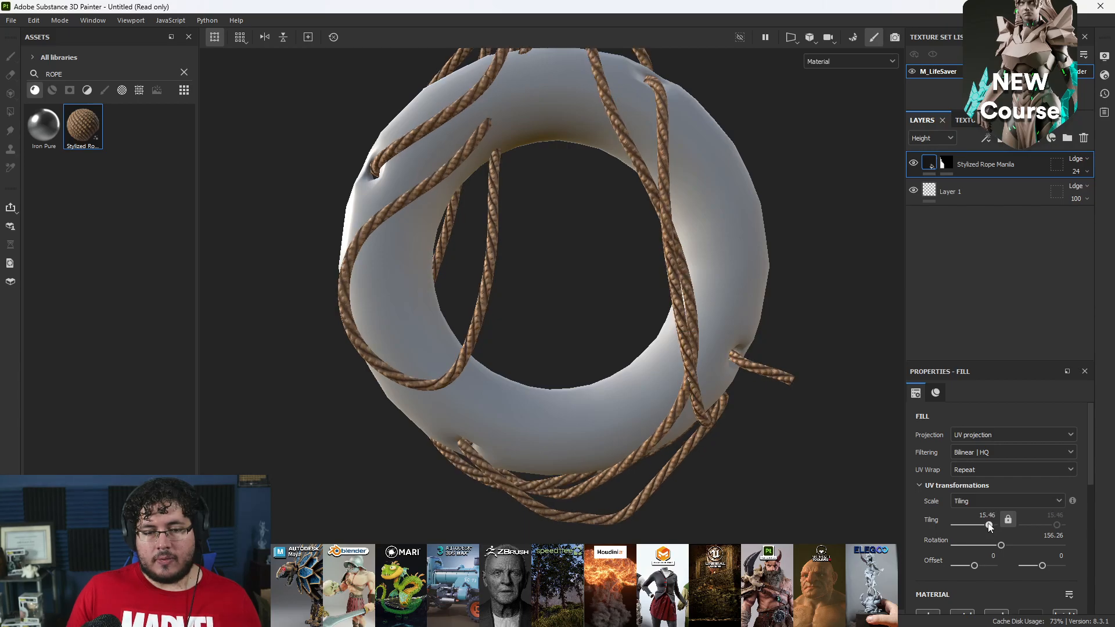
- Examine the strand direction and scale of the rope texture around the life preserver from several angles
{"action": "right_click_drag", "start_coordinate": [827, 452], "coordinate": [545, 288], "text": "alt"}
{"action": "left_click_drag", "start_coordinate": [545, 288], "coordinate": [769, 366], "text": "alt"}
{"action": "middle_click_drag", "start_coordinate": [769, 366], "coordinate": [766, 444], "text": "alt"}
{"action": "left_click_drag", "start_coordinate": [726, 378], "coordinate": [568, 346], "text": "alt"}
{"action": "right_click_drag", "start_coordinate": [568, 347], "coordinate": [758, 417], "text": "alt"}
{"action": "scroll", "coordinate": [626, 270], "scroll_direction": "up", "scroll_amount": 3}
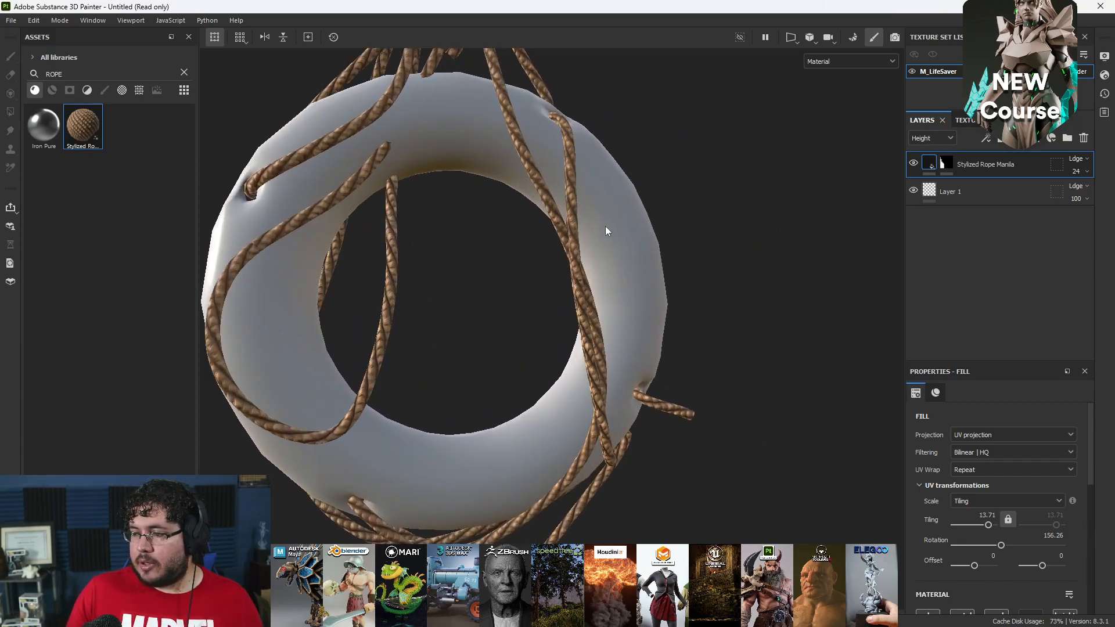
{"action": "right_click_drag", "start_coordinate": [620, 229], "coordinate": [546, 244], "text": "alt"}
{"action": "left_click_drag", "start_coordinate": [546, 244], "coordinate": [842, 354], "text": "alt"}
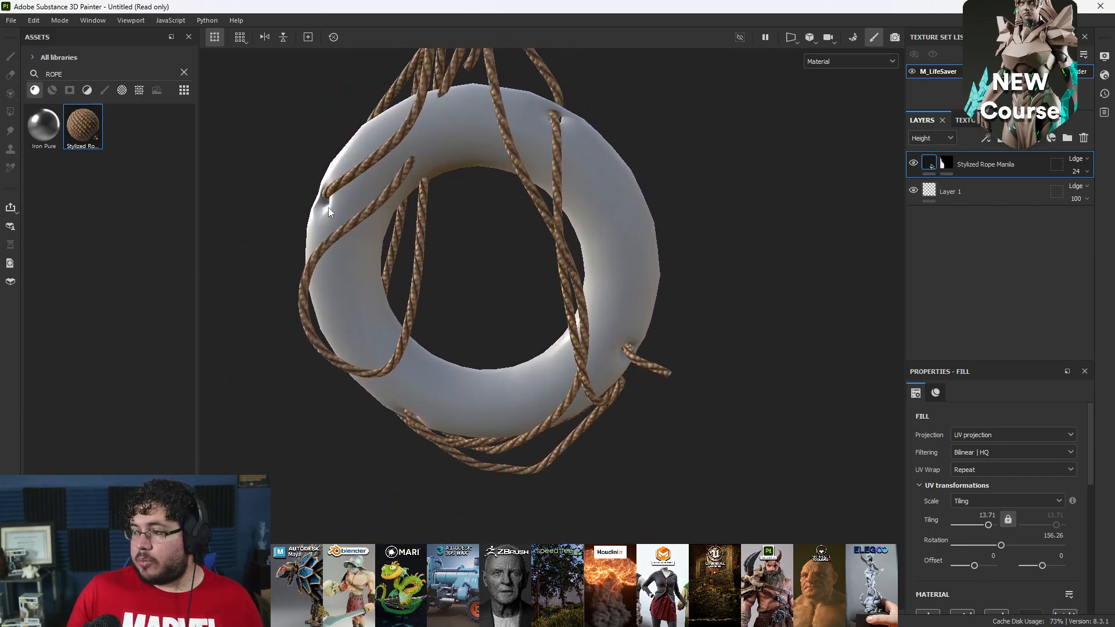
- Search the materials for wood and add Wood Rough as a layer beneath the Stylized Rope Manila layer
{"action": "left_click", "coordinate": [184, 73]}
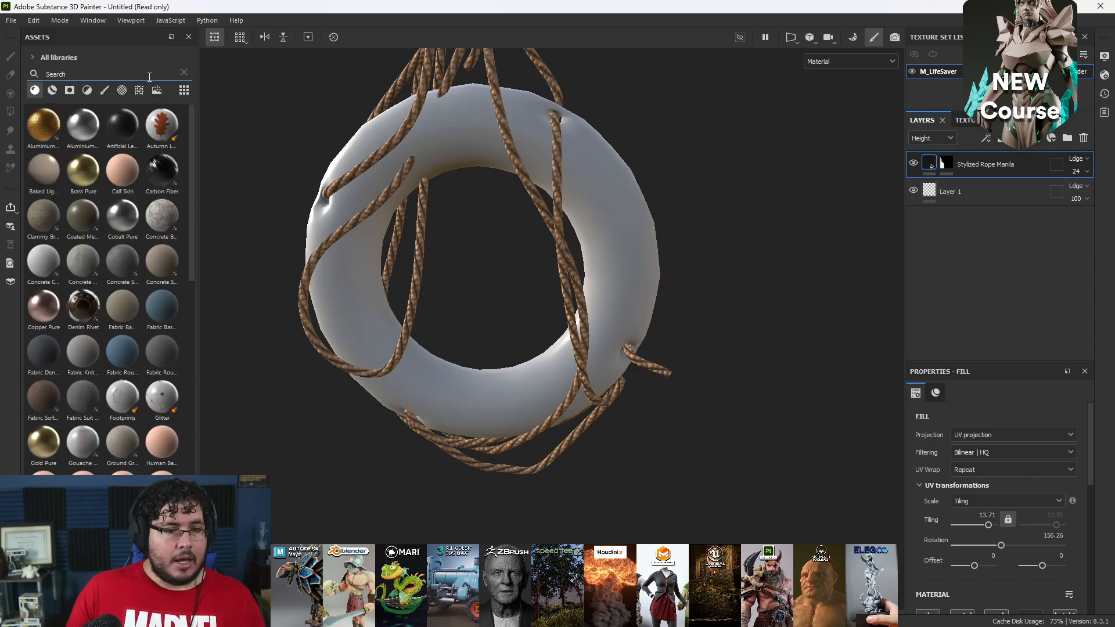
{"action": "type", "text": "PLSTI"}
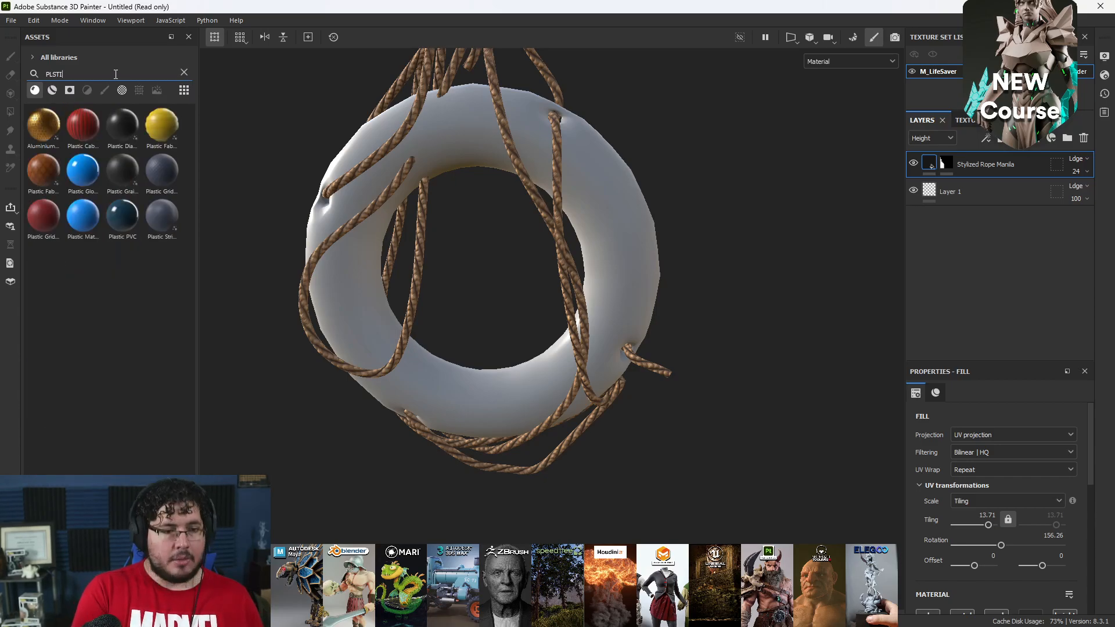
{"action": "key", "text": "BackSpace"}
{"action": "key", "text": "BackSpace"}
{"action": "type", "text": "WOOD"}
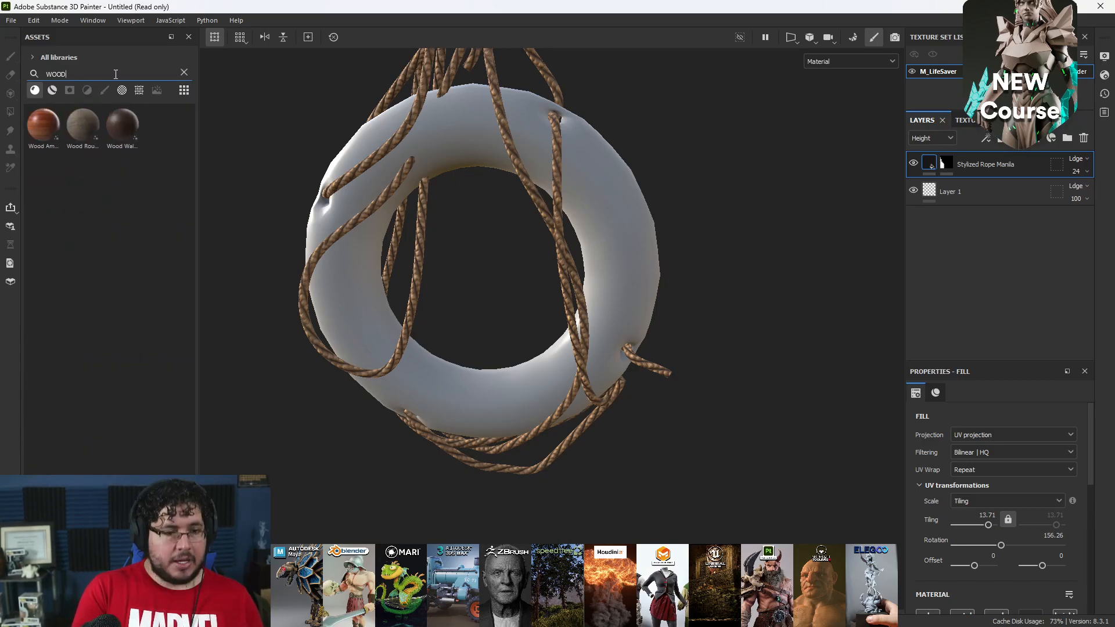
{"action": "left_click_drag", "start_coordinate": [81, 138], "coordinate": [967, 152]}
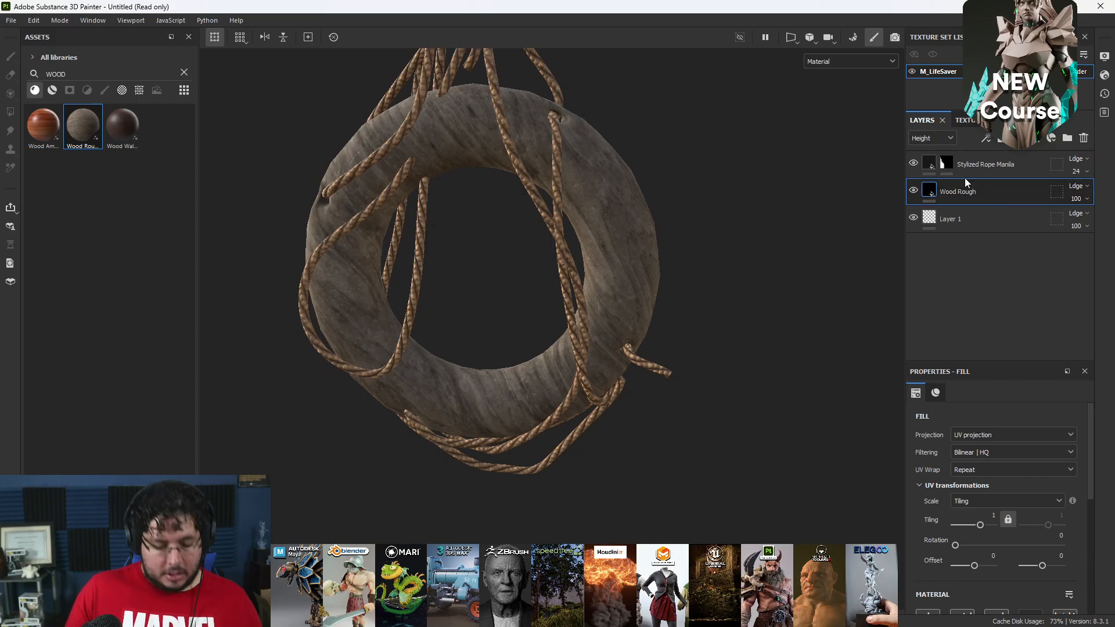
- Group the Wood Rough layer in a folder, add a black mask to it and reveal only the ring mesh with Polygon Fill
{"action": "key", "text": "ctrl+g"}
{"action": "right_click", "coordinate": [967, 192]}
{"action": "left_click", "coordinate": [982, 22]}
{"action": "key", "text": "4"}
{"action": "left_click", "coordinate": [643, 215]}
{"action": "key", "text": "1"}
{"action": "mouse_move", "coordinate": [706, 284]}
{"action": "left_mouse_down", "text": "alt"}
{"action": "mouse_move", "coordinate": [737, 247]}
{"action": "mouse_move", "coordinate": [737, 316]}
{"action": "left_mouse_up", "text": "alt"}
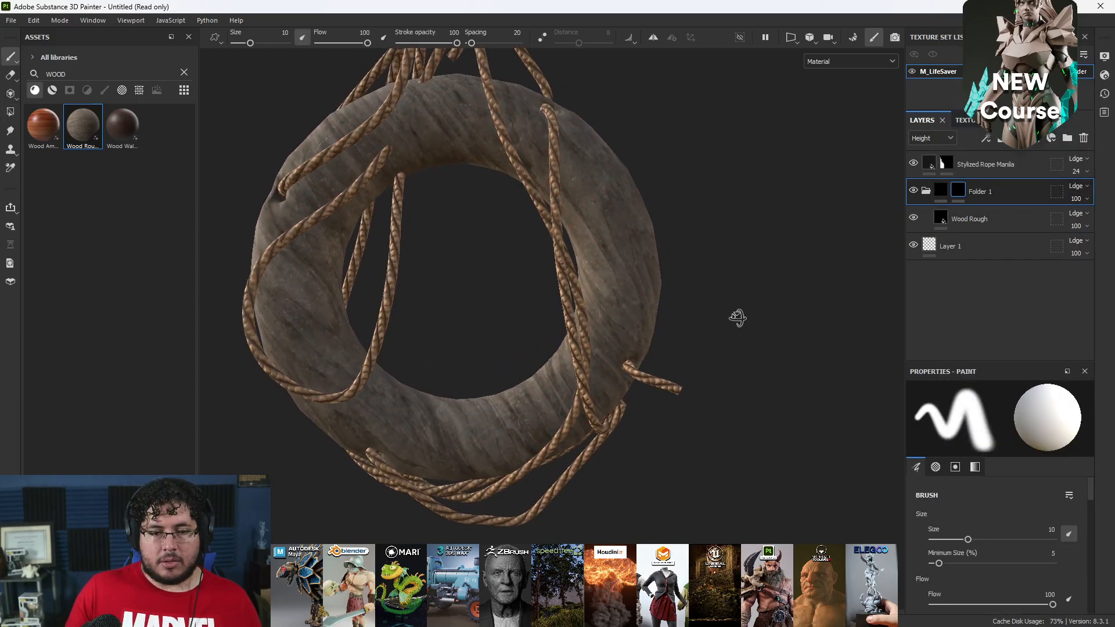
- Examine the masked wood texture on the ring and the surrounding ropes from several angles
{"action": "mouse_move", "coordinate": [409, 174]}
{"action": "right_mouse_down", "text": "alt"}
{"action": "mouse_move", "coordinate": [484, 252]}
{"action": "mouse_move", "coordinate": [444, 242]}
{"action": "right_mouse_up", "text": "alt"}
{"action": "left_click_drag", "start_coordinate": [443, 241], "coordinate": [741, 273], "text": "alt"}
{"action": "right_click_drag", "start_coordinate": [741, 274], "coordinate": [534, 257], "text": "alt"}
{"action": "middle_click_drag", "start_coordinate": [534, 257], "coordinate": [557, 259], "text": "alt"}
{"action": "right_click_drag", "start_coordinate": [477, 210], "coordinate": [545, 232], "text": "alt"}
{"action": "left_click_drag", "start_coordinate": [528, 239], "coordinate": [591, 232], "text": "alt"}
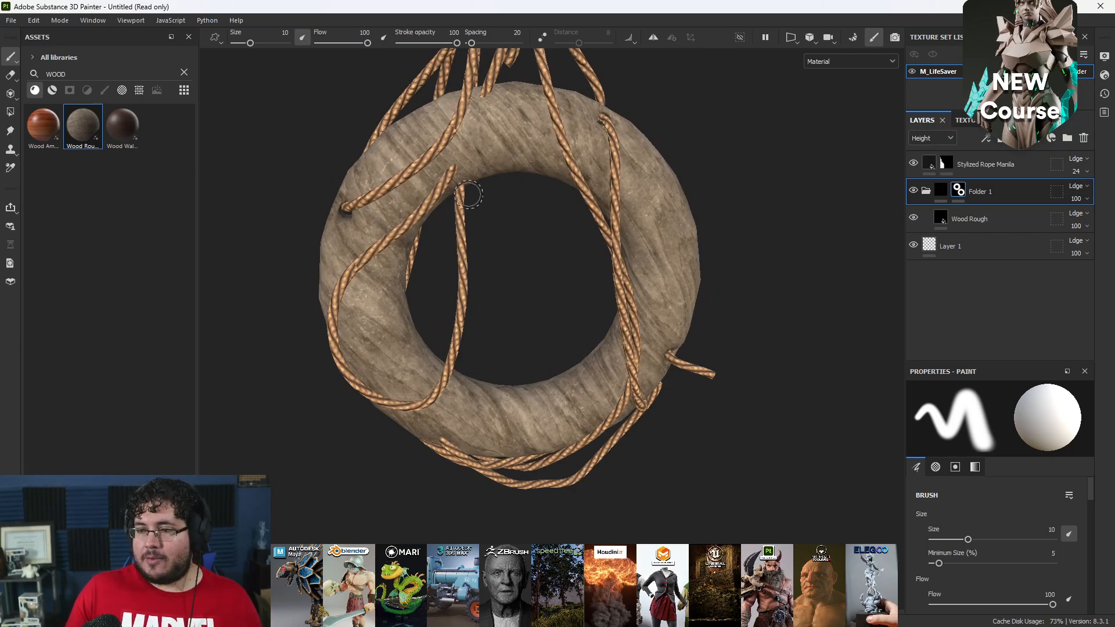
{"action": "left_click_drag", "start_coordinate": [746, 265], "coordinate": [729, 265], "text": "alt"}
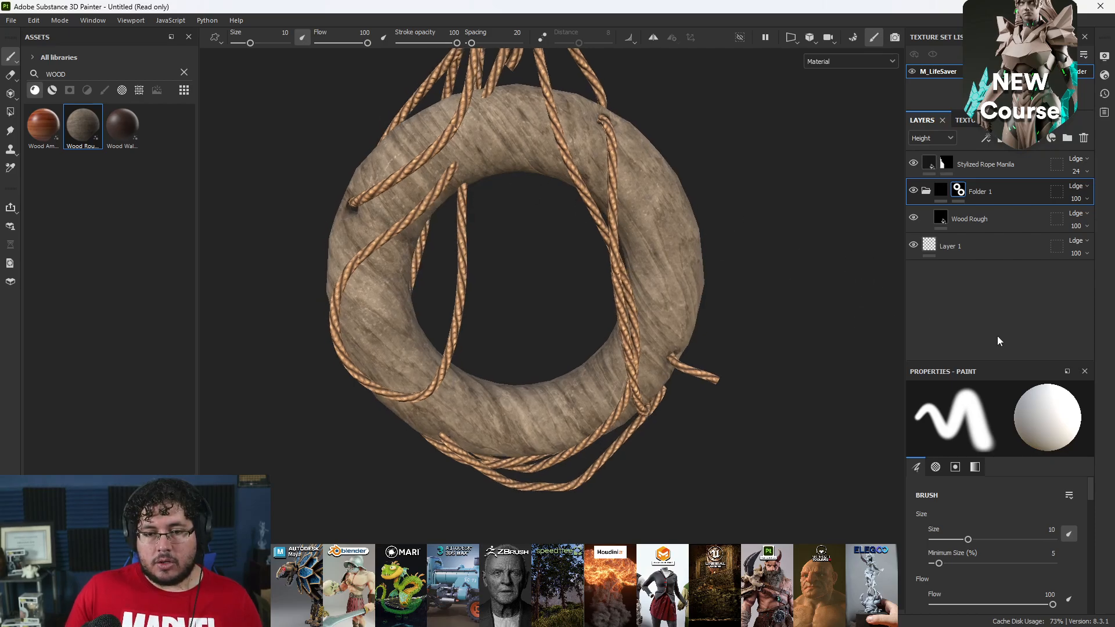
- Show the Base color channel in the layer stack and set the Wood Rough layer's projection to Tri-planar projection
{"action": "left_click", "coordinate": [982, 219]}
{"action": "left_click", "coordinate": [932, 138]}
{"action": "left_click", "coordinate": [928, 154]}
{"action": "left_click", "coordinate": [997, 433]}
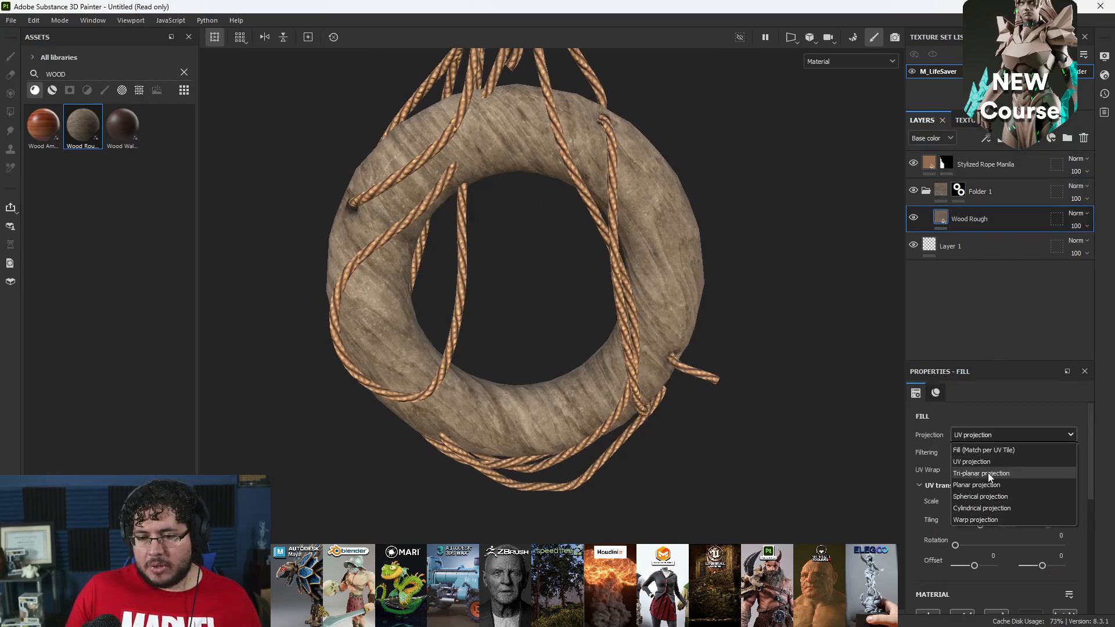
{"action": "left_click", "coordinate": [988, 472]}
{"action": "left_click_drag", "start_coordinate": [712, 207], "coordinate": [746, 272], "text": "alt"}
{"action": "left_click_drag", "start_coordinate": [759, 341], "coordinate": [782, 292], "text": "alt"}
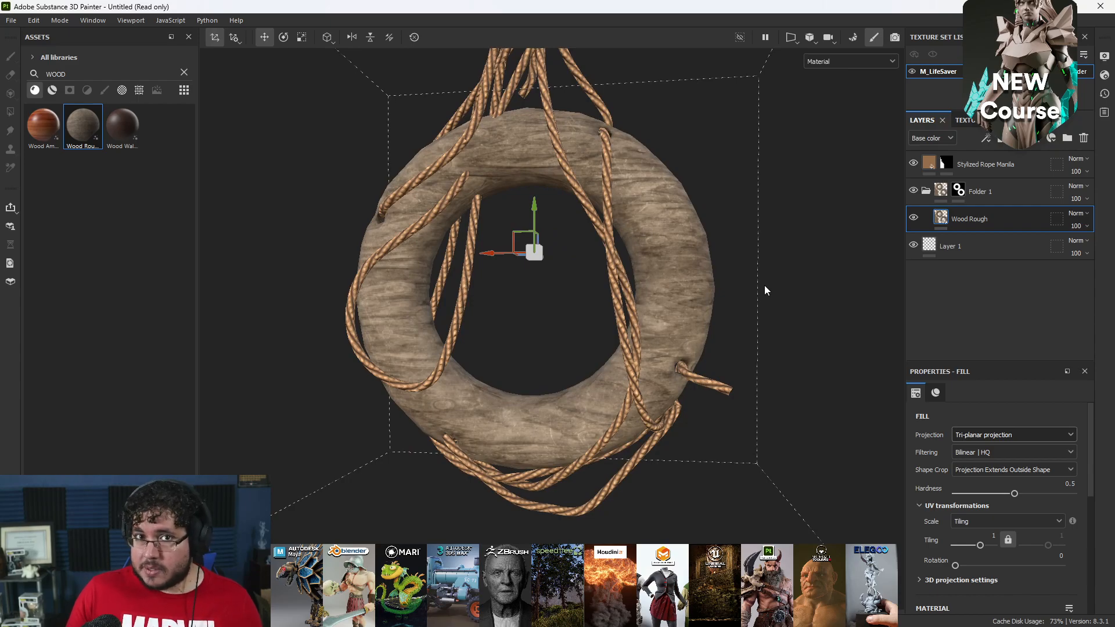
{"action": "left_click_drag", "start_coordinate": [749, 314], "coordinate": [658, 299], "text": "alt"}
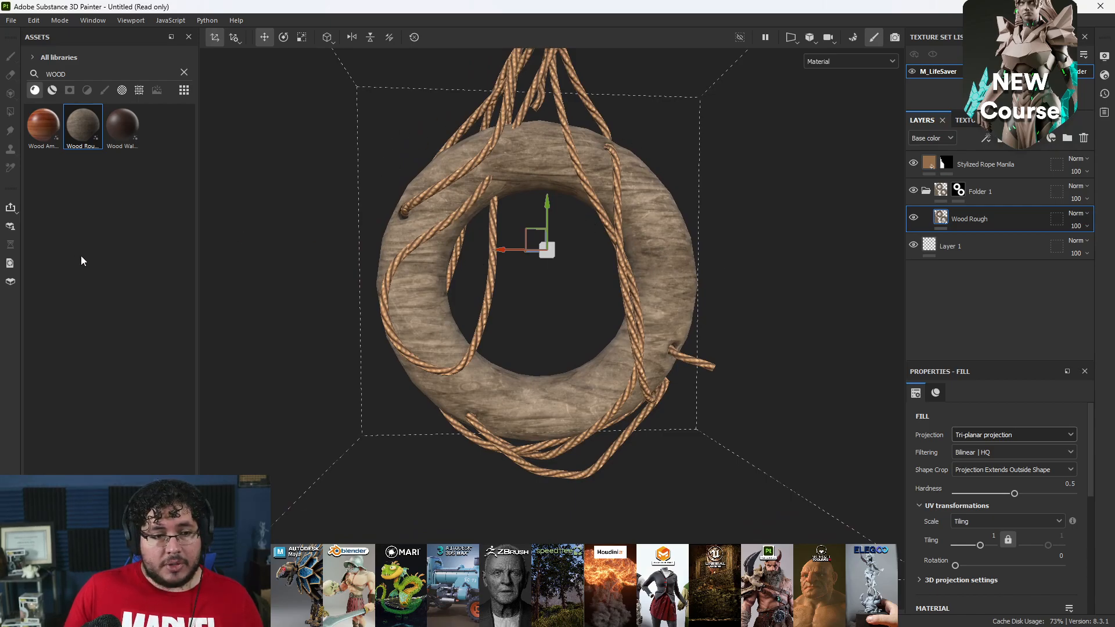
- Search the materials for paint and for plastic, and add Plastic Matte Pure above the Wood Rough layer in the folder
{"action": "left_click", "coordinate": [184, 72]}
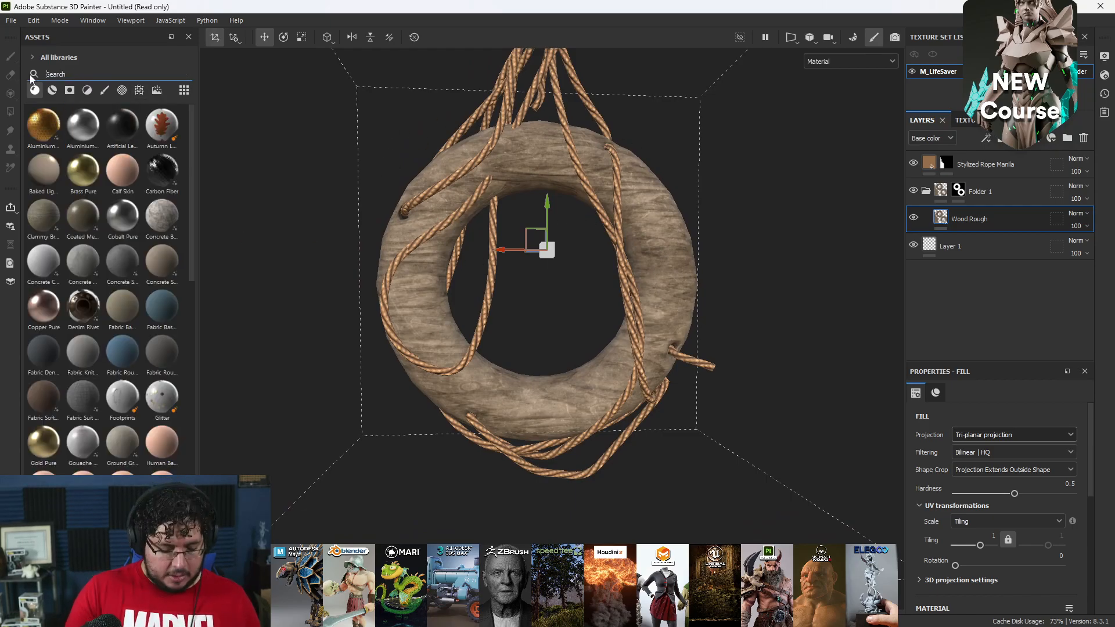
{"action": "type", "text": "PAINT"}
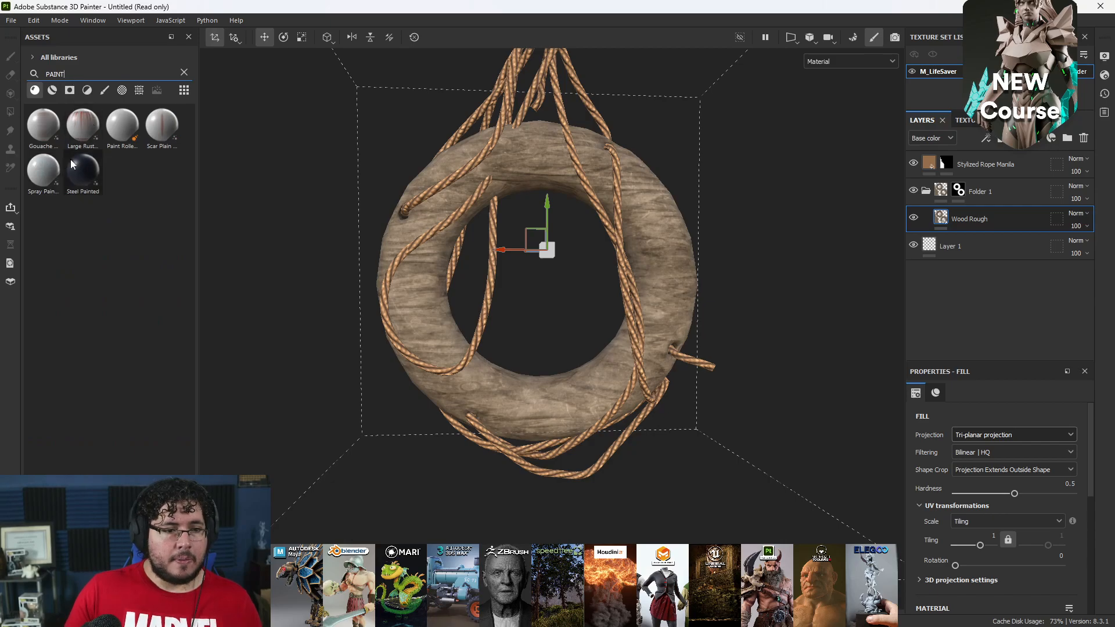
{"action": "type", "text": "PLAS"}
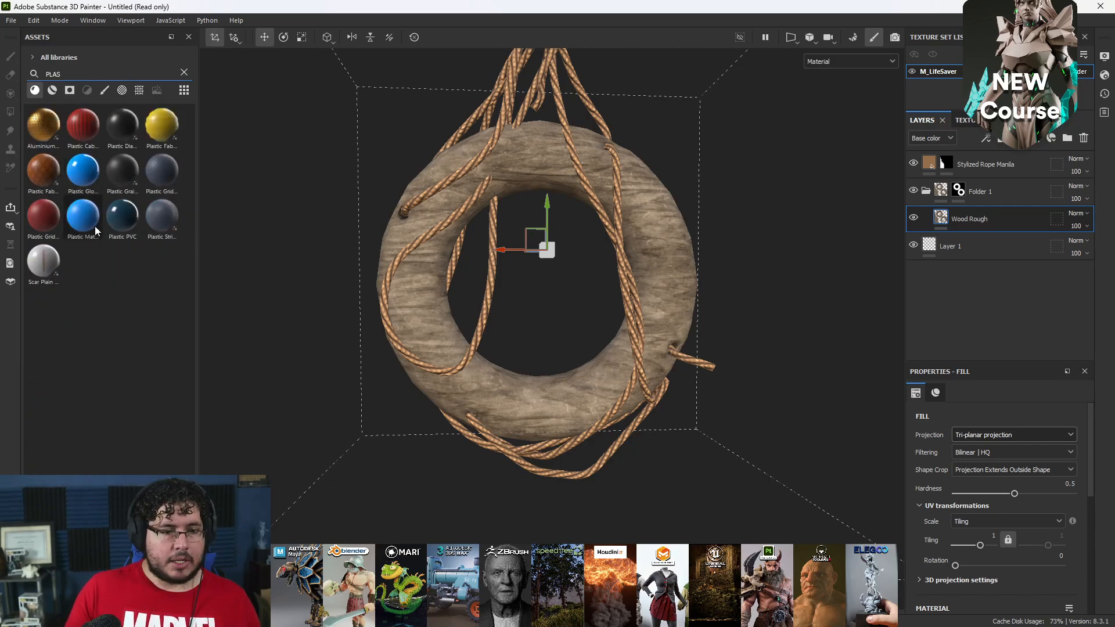
{"action": "mouse_move", "coordinate": [83, 216]}
{"action": "left_mouse_down"}
{"action": "mouse_move", "coordinate": [924, 205]}
{"action": "mouse_move", "coordinate": [981, 215]}
{"action": "left_mouse_up"}
- Change the Plastic Matte Pure layer's base color to a light off-white grey
{"action": "scroll", "coordinate": [998, 520], "scroll_direction": "down", "scroll_amount": 3}
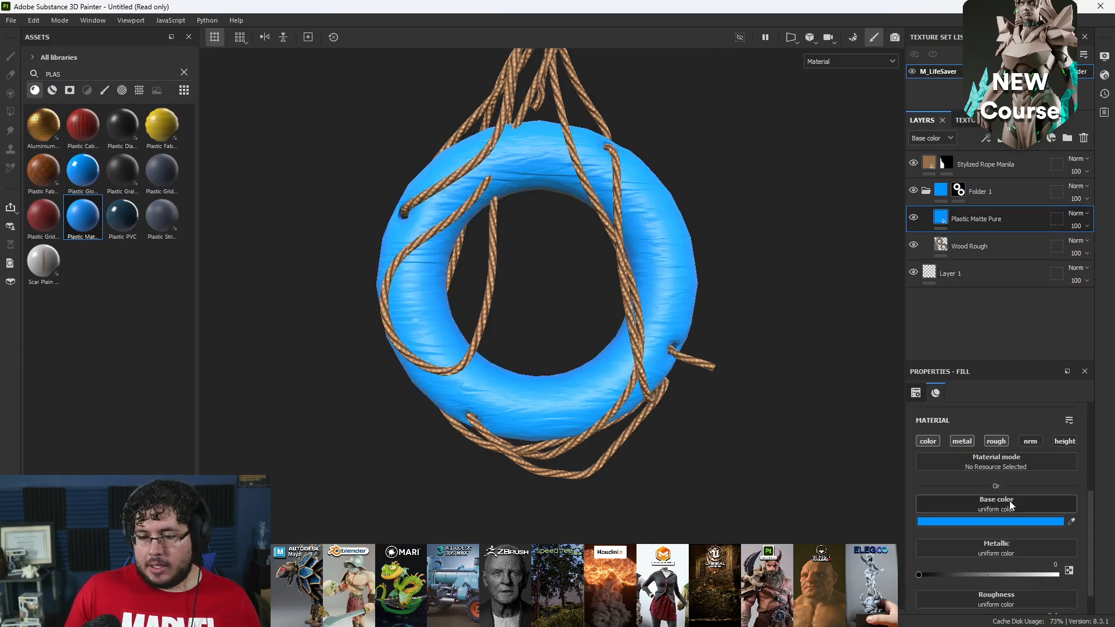
{"action": "left_click", "coordinate": [1072, 521]}
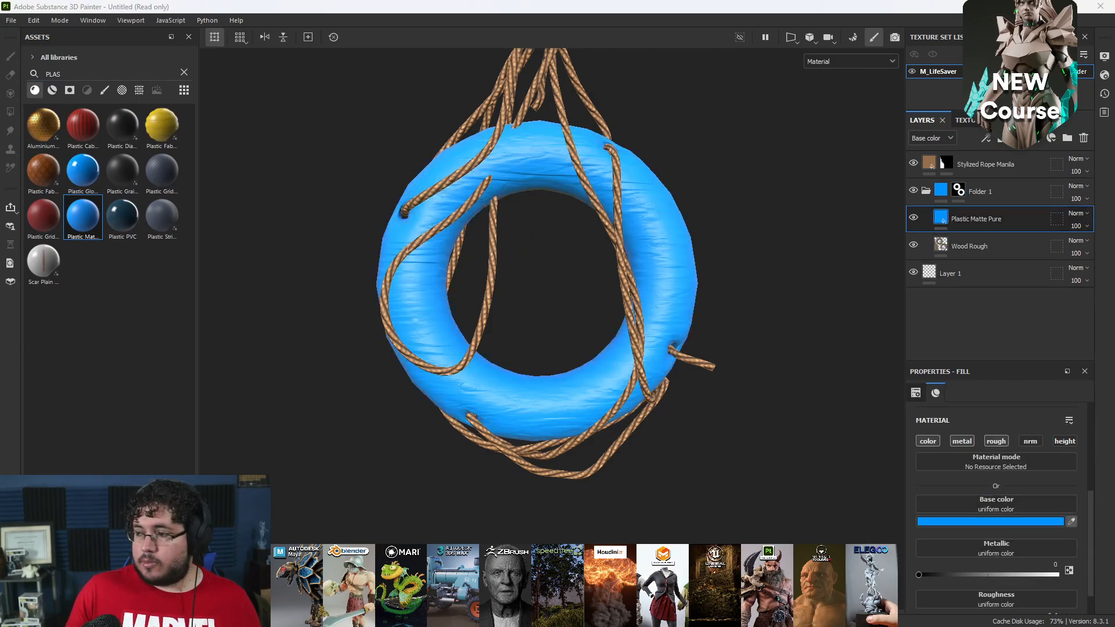
{"action": "left_click_drag", "start_coordinate": [736, 223], "coordinate": [691, 202], "text": "alt"}
{"action": "left_click", "coordinate": [944, 522]}
{"action": "left_click_drag", "start_coordinate": [924, 465], "coordinate": [922, 474]}
{"action": "left_click", "coordinate": [1061, 402]}
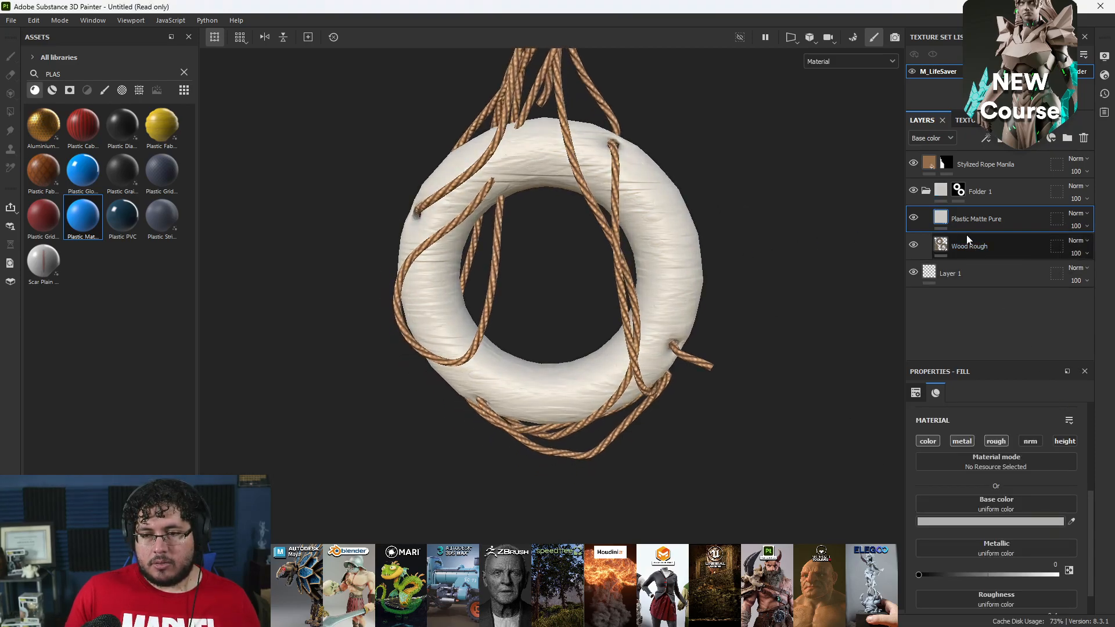
- Turn the Wood Rough layer's height channel off and back on to compare the ring's surface relief
{"action": "left_click", "coordinate": [969, 244]}
{"action": "left_click", "coordinate": [1061, 456]}
{"action": "right_click_drag", "start_coordinate": [804, 430], "coordinate": [817, 308], "text": "alt"}
{"action": "left_click_drag", "start_coordinate": [816, 308], "coordinate": [897, 321], "text": "alt"}
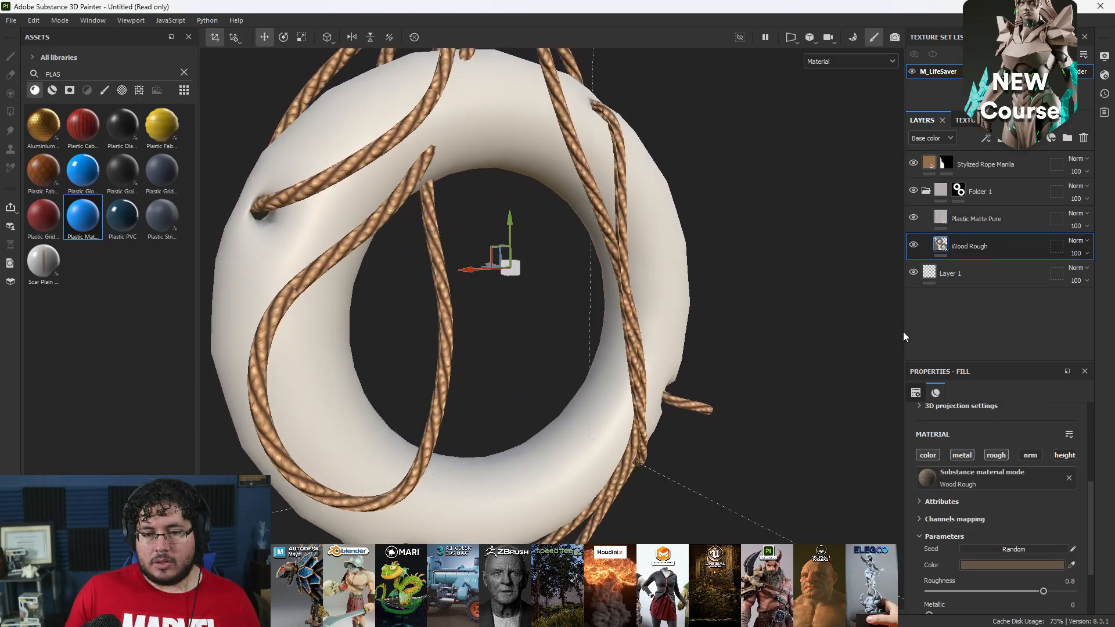
{"action": "left_click", "coordinate": [1058, 455]}
- Set the Wood Rough layer's height opacity to 39 and return the layer stack to the Base color channel
{"action": "left_click", "coordinate": [925, 140]}
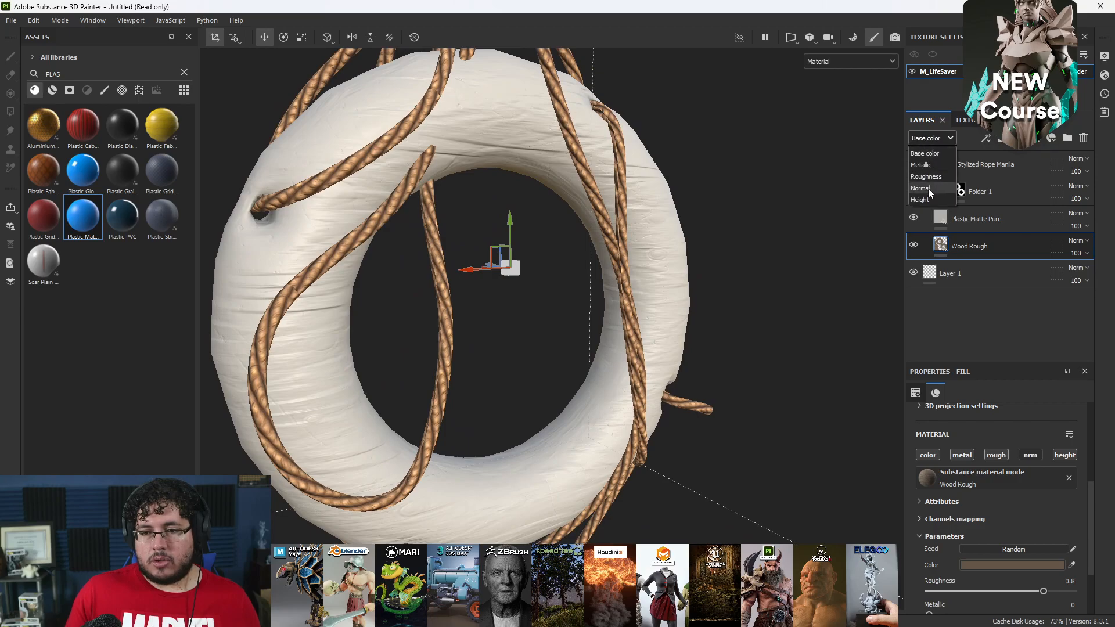
{"action": "left_click", "coordinate": [922, 198]}
{"action": "left_click", "coordinate": [1080, 254]}
{"action": "left_click_drag", "start_coordinate": [1104, 278], "coordinate": [1072, 278]}
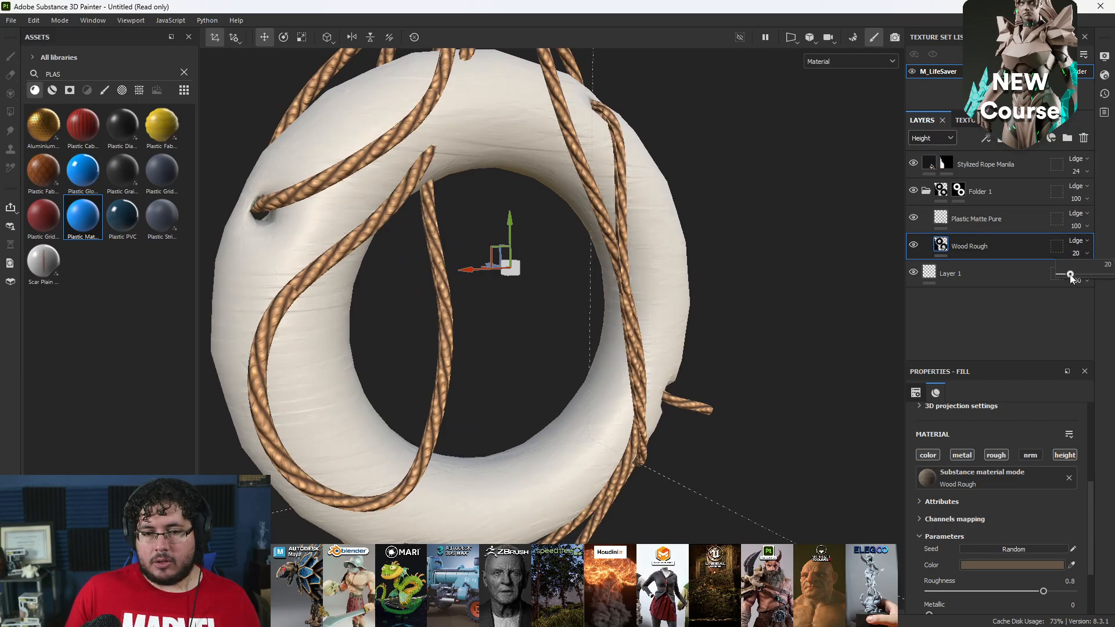
{"action": "left_click", "coordinate": [1004, 246]}
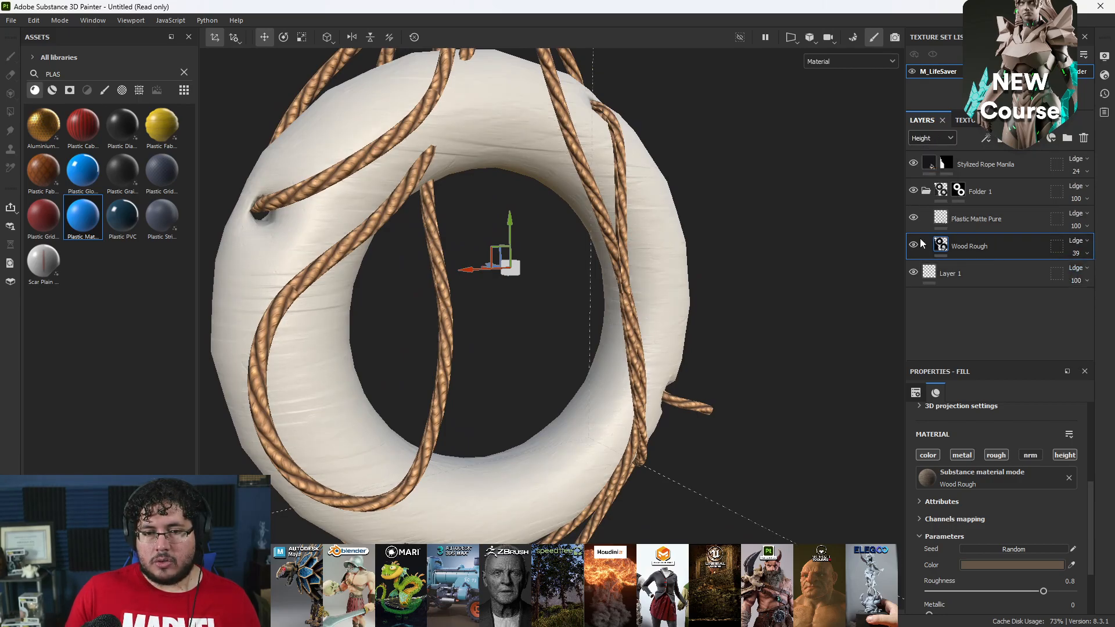
{"action": "left_click_drag", "start_coordinate": [865, 195], "coordinate": [825, 176], "text": "alt"}
{"action": "left_click", "coordinate": [924, 141]}
{"action": "left_click", "coordinate": [932, 153]}
{"action": "key", "text": "f"}
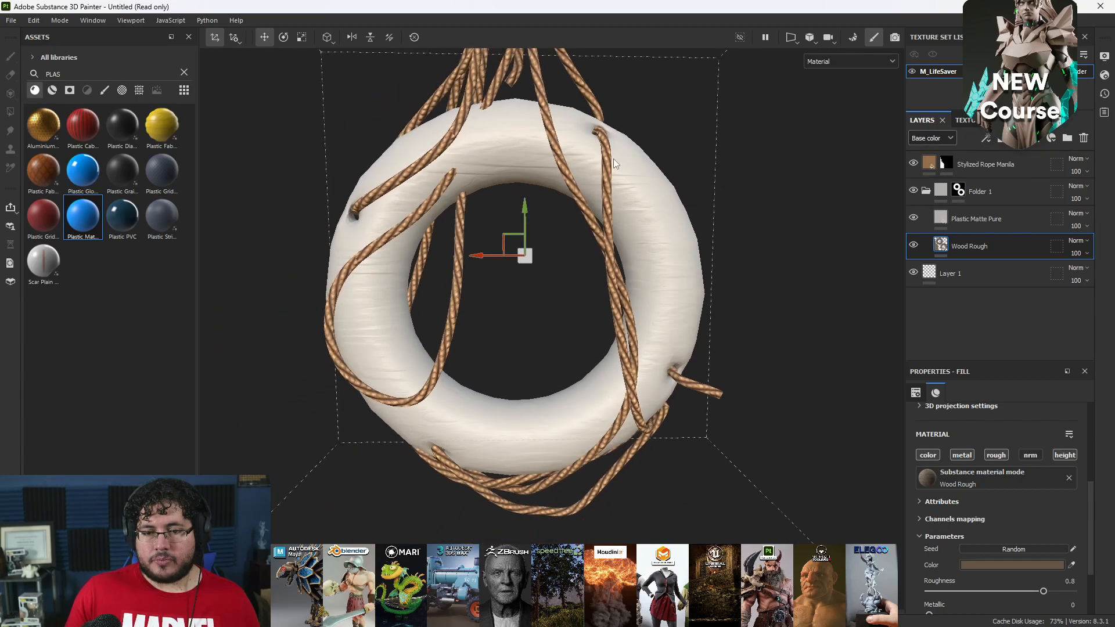
- Add a black mask to the off-white Plastic Matte Pure layer
{"action": "left_click", "coordinate": [944, 219]}
{"action": "right_click", "coordinate": [944, 219]}
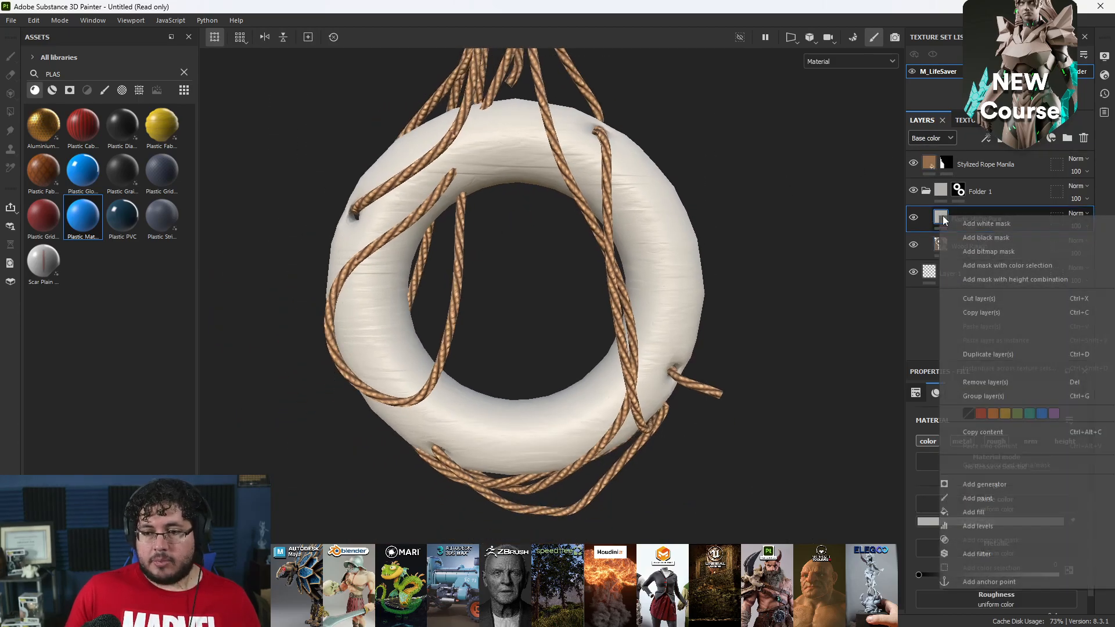
{"action": "left_click", "coordinate": [976, 486]}
{"action": "left_click", "coordinate": [959, 218]}
{"action": "right_click", "coordinate": [959, 219]}
{"action": "left_click", "coordinate": [982, 139]}
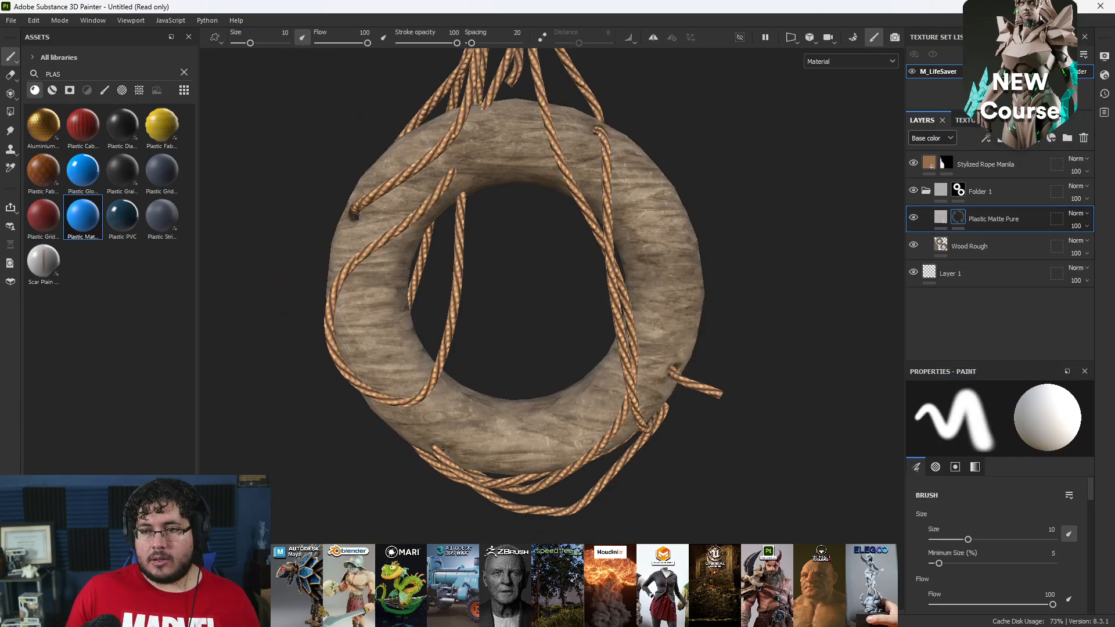
{"action": "right_click", "coordinate": [939, 219]}
{"action": "left_click", "coordinate": [978, 489]}
{"action": "left_click", "coordinate": [977, 436]}
{"action": "left_click", "coordinate": [970, 512]}
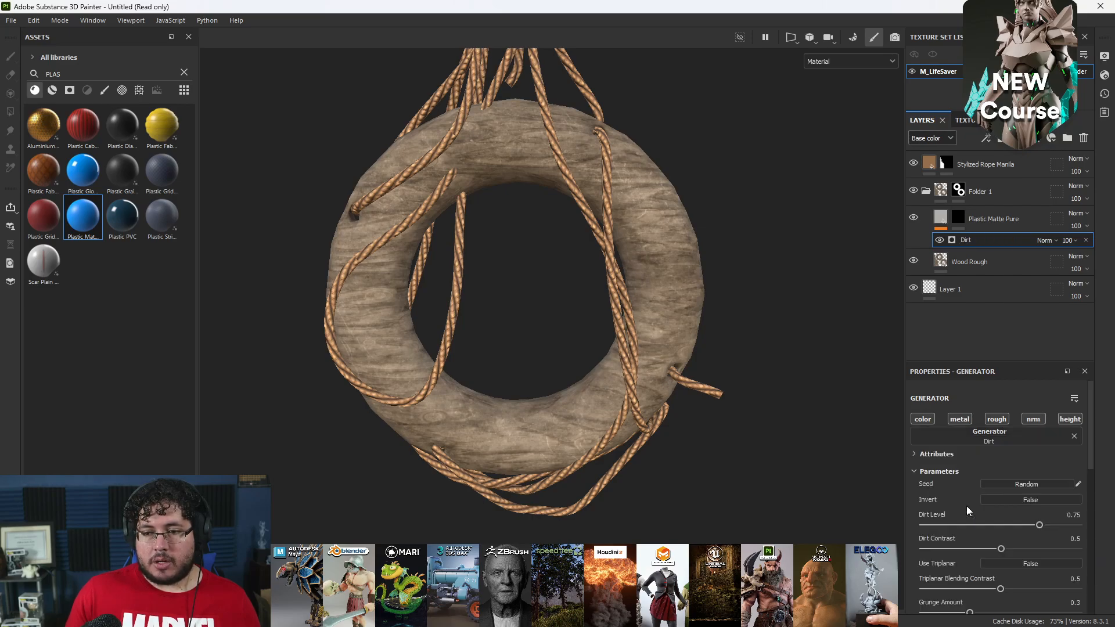
{"action": "key", "text": "ctrl+z"}
{"action": "key", "text": "ctrl+z"}
- Add a Dirt generator to the Plastic Matte Pure layer's mask
{"action": "right_click", "coordinate": [960, 216]}
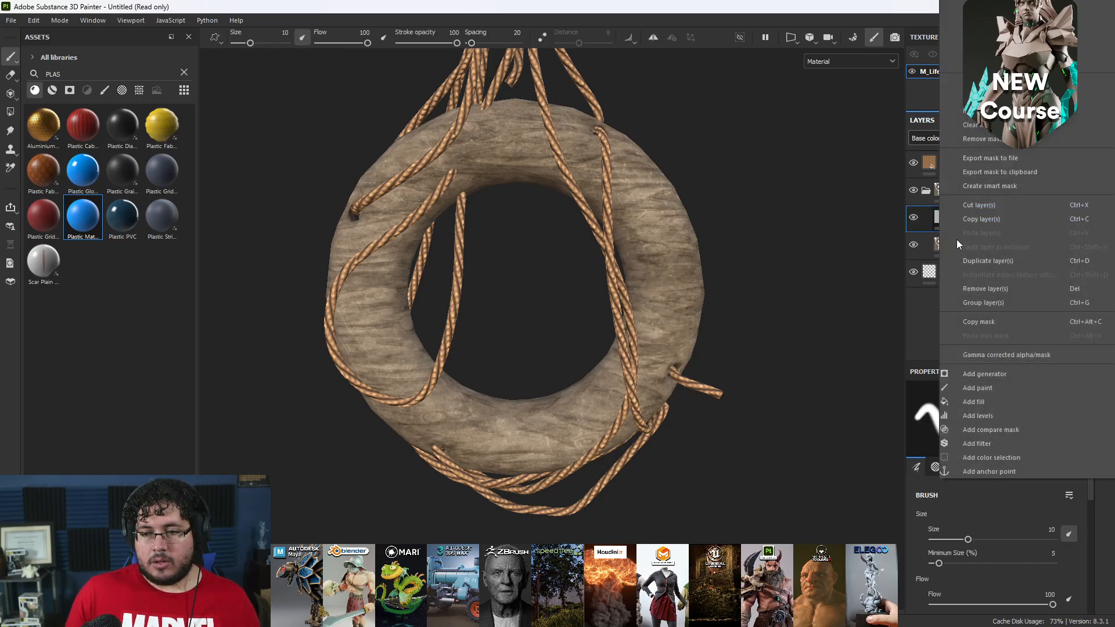
{"action": "left_click", "coordinate": [987, 378]}
{"action": "left_click", "coordinate": [995, 433]}
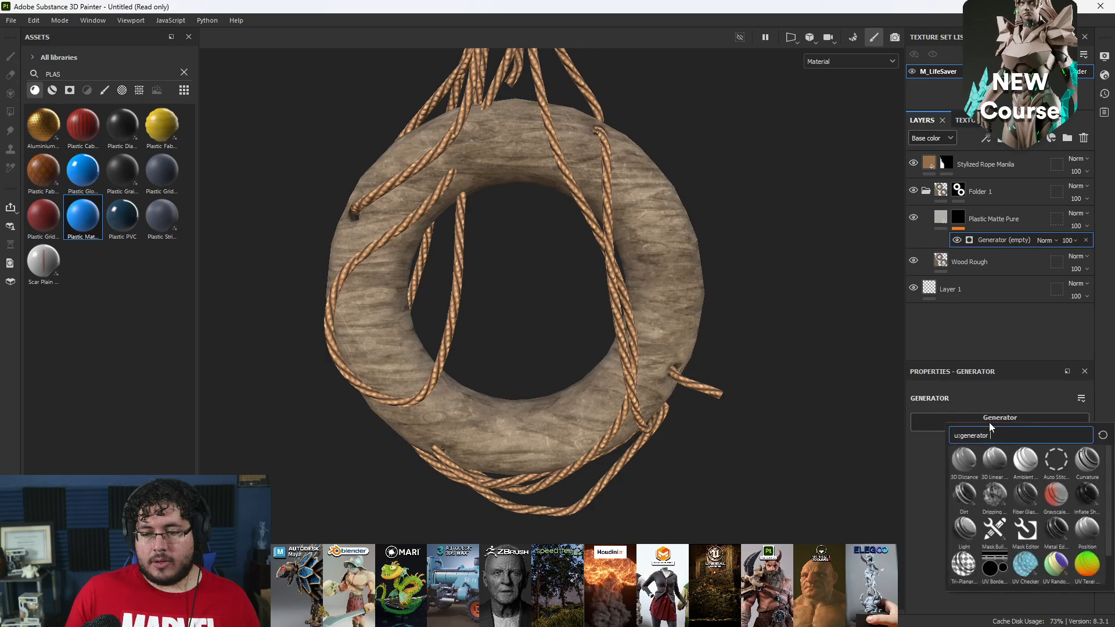
{"action": "left_click_drag", "start_coordinate": [755, 267], "coordinate": [733, 302], "text": "alt"}
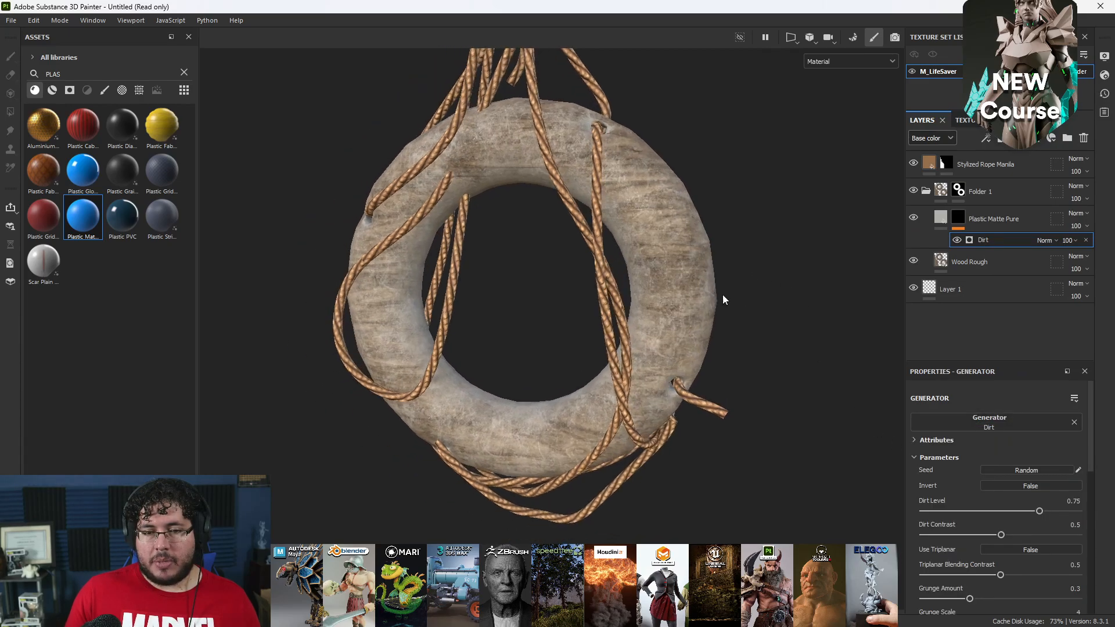
{"action": "left_click_drag", "start_coordinate": [761, 352], "coordinate": [682, 311], "text": "alt"}
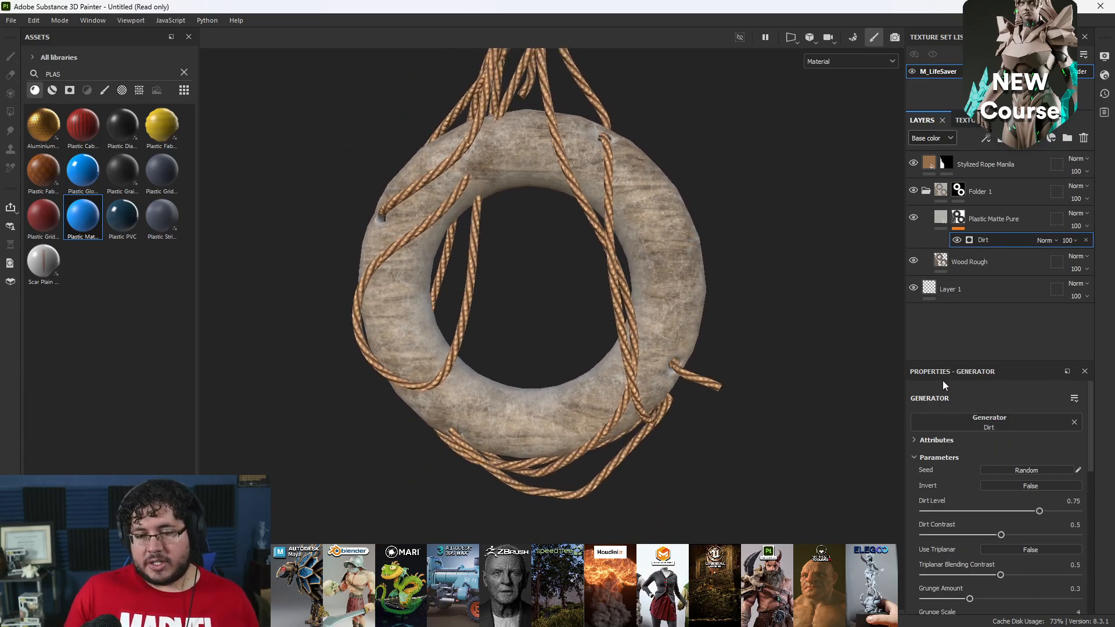
- Invert the Dirt generator and set its Dirt Level to 0.77 and Dirt Contrast to 0.85
{"action": "left_click_drag", "start_coordinate": [1012, 535], "coordinate": [1045, 512]}
{"action": "left_click", "coordinate": [1040, 486]}
{"action": "left_click_drag", "start_coordinate": [755, 476], "coordinate": [705, 352], "text": "alt"}
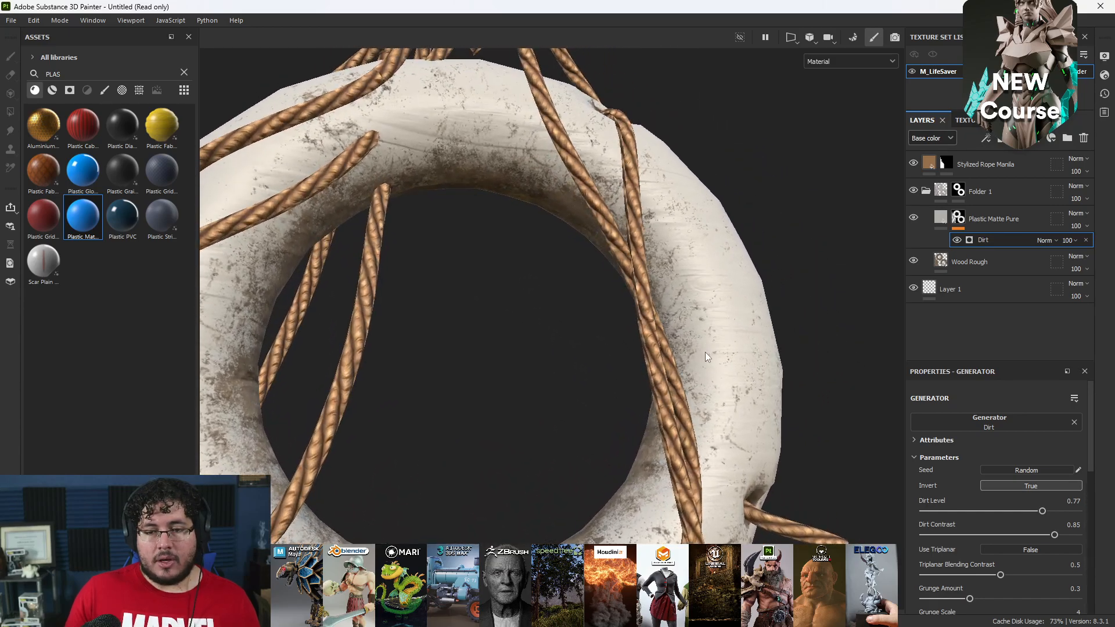
- Try the Overlay and Linear dodge (Add) blend modes on the Plastic Matte Pure layer's base color and return it to Normal
{"action": "left_click", "coordinate": [1072, 214]}
{"action": "left_click", "coordinate": [1054, 388]}
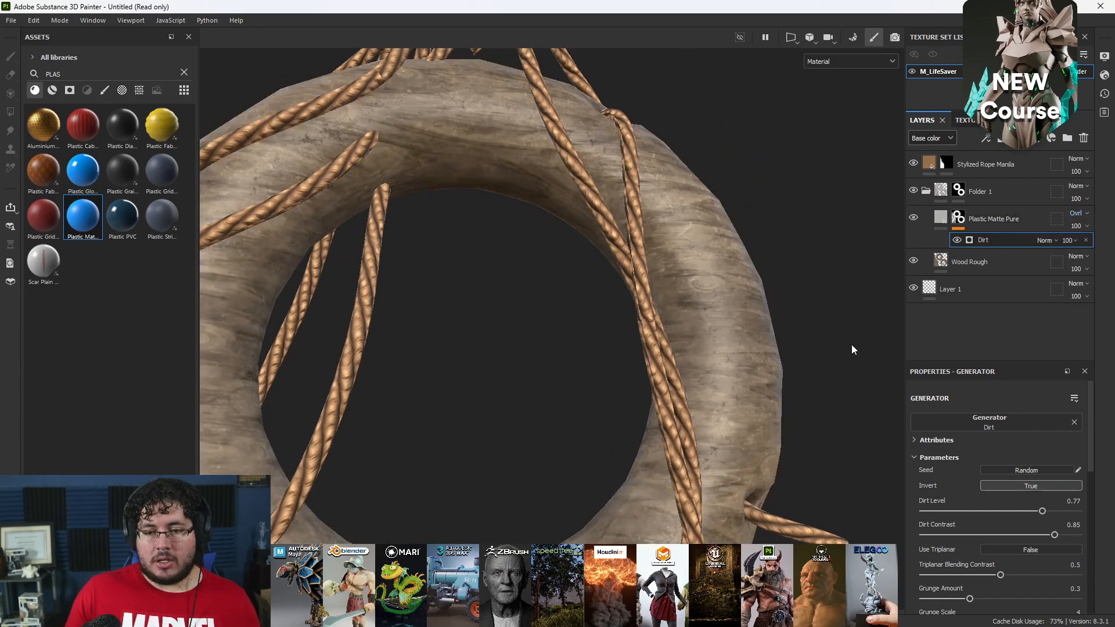
{"action": "left_click", "coordinate": [1074, 214]}
{"action": "left_click", "coordinate": [1058, 323]}
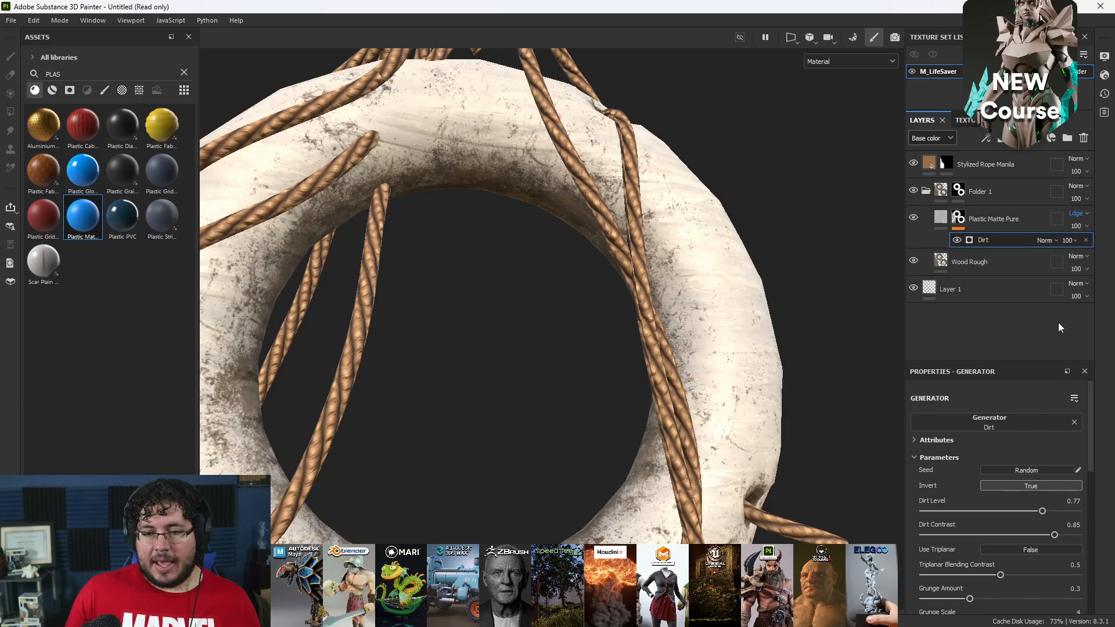
{"action": "left_click_drag", "start_coordinate": [787, 266], "coordinate": [758, 276], "text": "alt"}
{"action": "scroll", "coordinate": [758, 276], "scroll_direction": "down", "scroll_amount": 3}
{"action": "left_click", "coordinate": [1075, 214]}
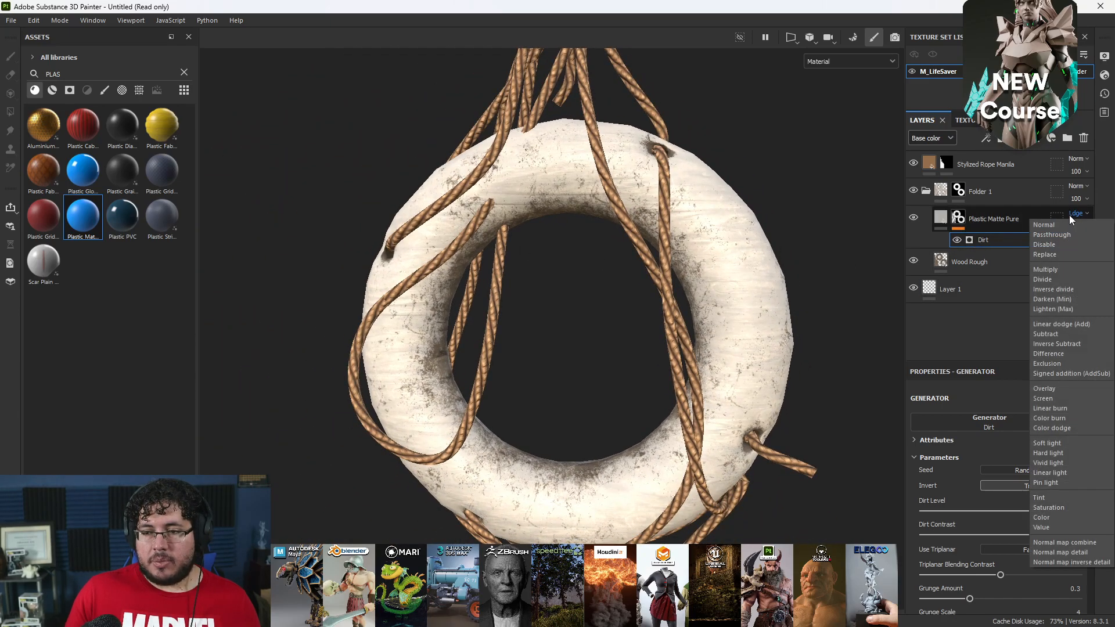
{"action": "left_click", "coordinate": [1055, 385]}
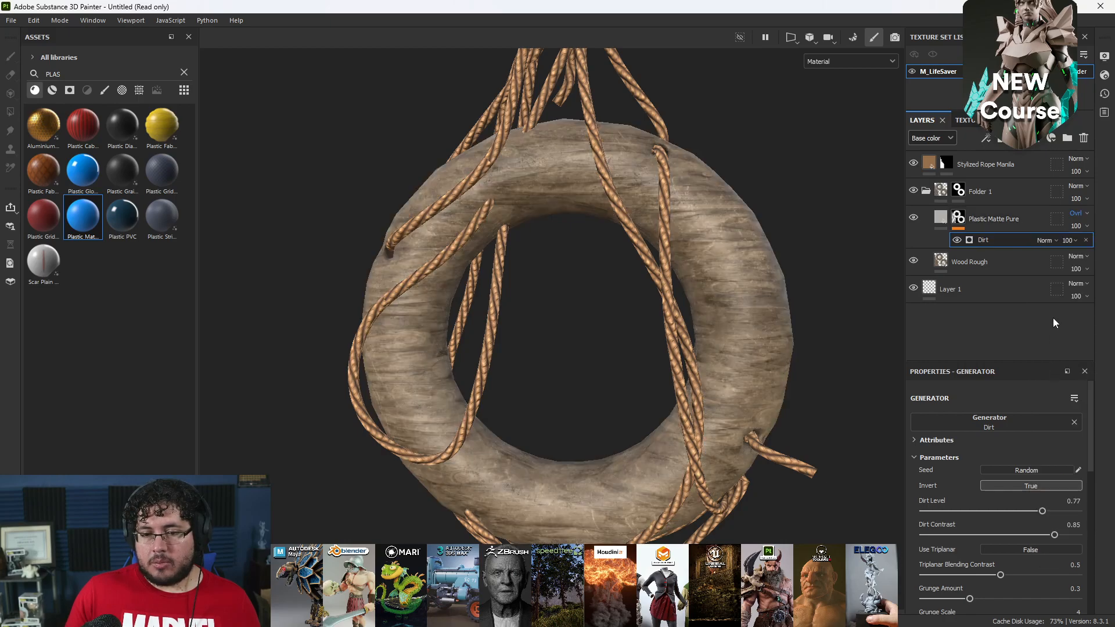
{"action": "left_click", "coordinate": [1074, 214]}
{"action": "left_click", "coordinate": [1065, 226]}
- Examine the dirt wear around the ring from several angles and compare it with the life preserver reference photo
{"action": "mouse_move", "coordinate": [761, 299]}
{"action": "left_mouse_down", "text": "alt"}
{"action": "mouse_move", "coordinate": [669, 289]}
{"action": "mouse_move", "coordinate": [765, 296]}
{"action": "left_mouse_up", "text": "alt"}
{"action": "middle_click_drag", "start_coordinate": [767, 296], "coordinate": [738, 434], "text": "alt"}
{"action": "right_click_drag", "start_coordinate": [738, 435], "coordinate": [749, 329], "text": "alt"}
{"action": "left_click_drag", "start_coordinate": [749, 329], "coordinate": [610, 324], "text": "alt"}
{"action": "right_click_drag", "start_coordinate": [610, 324], "coordinate": [665, 363], "text": "alt"}
{"action": "middle_click_drag", "start_coordinate": [665, 363], "coordinate": [674, 339], "text": "alt"}
{"action": "left_click_drag", "start_coordinate": [674, 339], "coordinate": [803, 367], "text": "alt"}
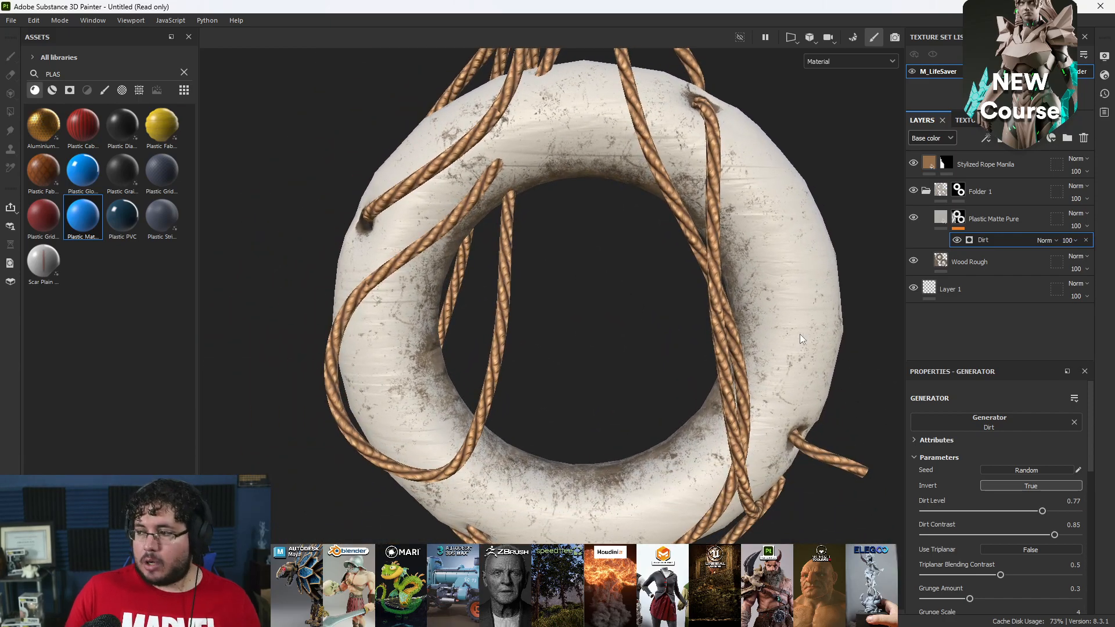
{"action": "mouse_move", "coordinate": [1114, 279]}
{"action": "right_mouse_down"}
{"action": "mouse_move", "coordinate": [210, 281]}
{"action": "mouse_move", "coordinate": [364, 275]}
{"action": "right_mouse_up"}
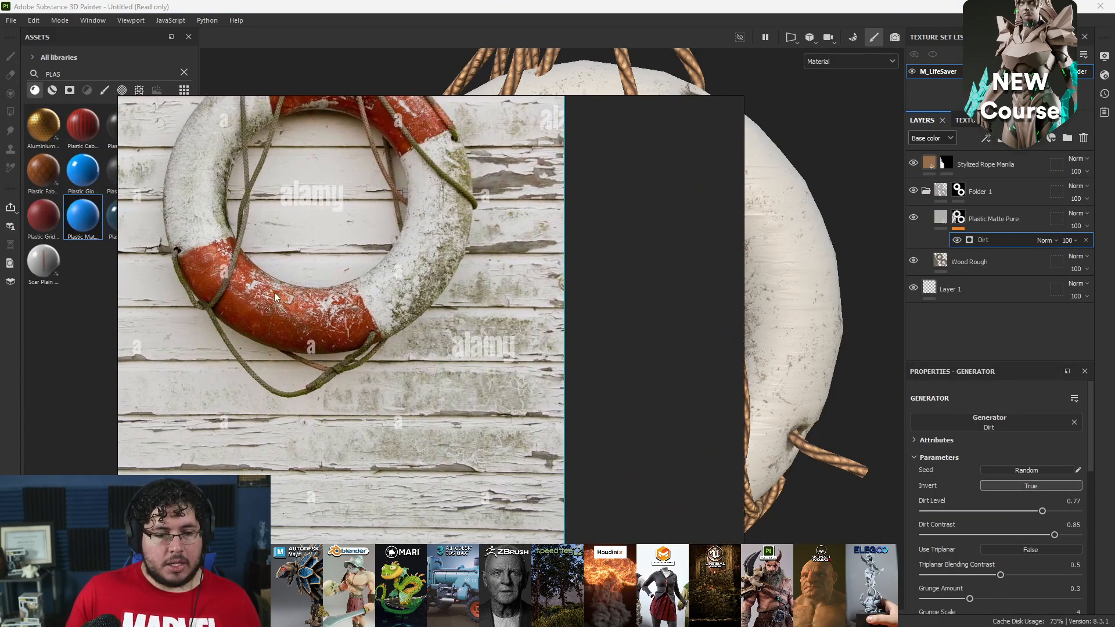
{"action": "right_click_drag", "start_coordinate": [263, 297], "coordinate": [1114, 320]}
- Add a second Plastic Matte Pure layer above the off-white one, with dark red base color 771515 and roughness about 0.32
{"action": "left_click_drag", "start_coordinate": [74, 232], "coordinate": [1012, 207]}
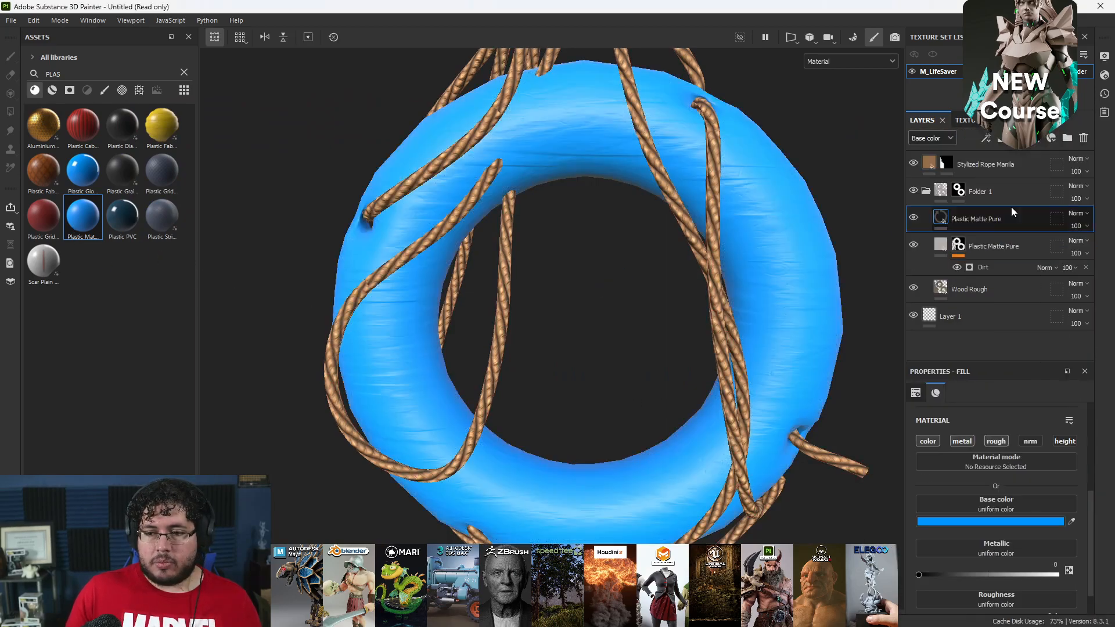
{"action": "left_click", "coordinate": [1021, 519]}
{"action": "left_click_drag", "start_coordinate": [1055, 530], "coordinate": [1042, 559]}
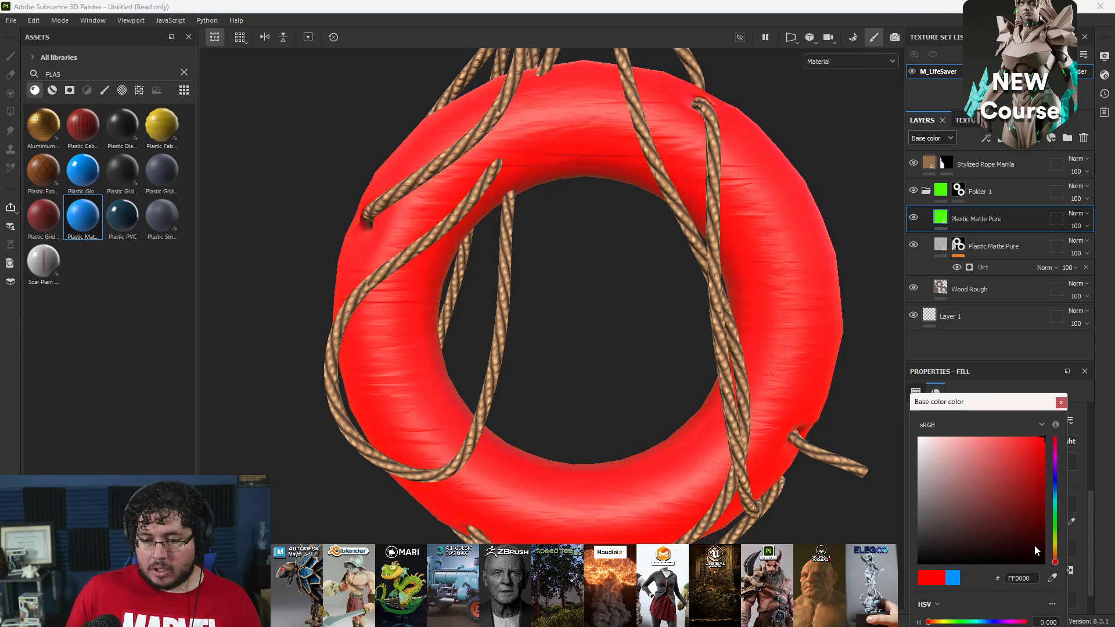
{"action": "left_click_drag", "start_coordinate": [1023, 517], "coordinate": [1020, 504]}
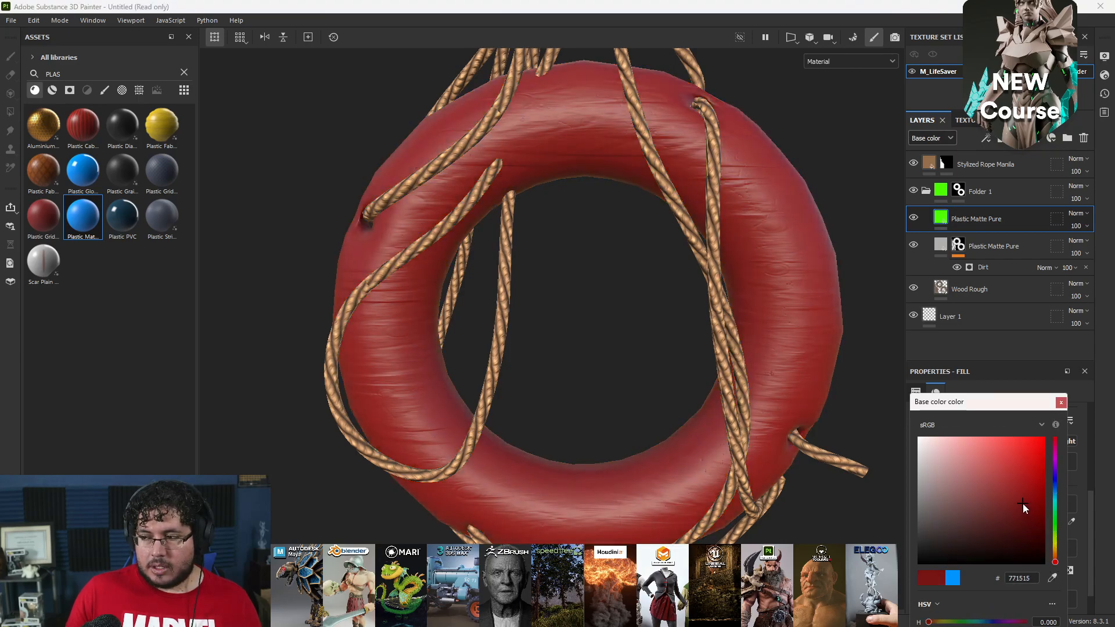
{"action": "left_click", "coordinate": [1061, 402]}
{"action": "scroll", "coordinate": [988, 552], "scroll_direction": "down", "scroll_amount": 1}
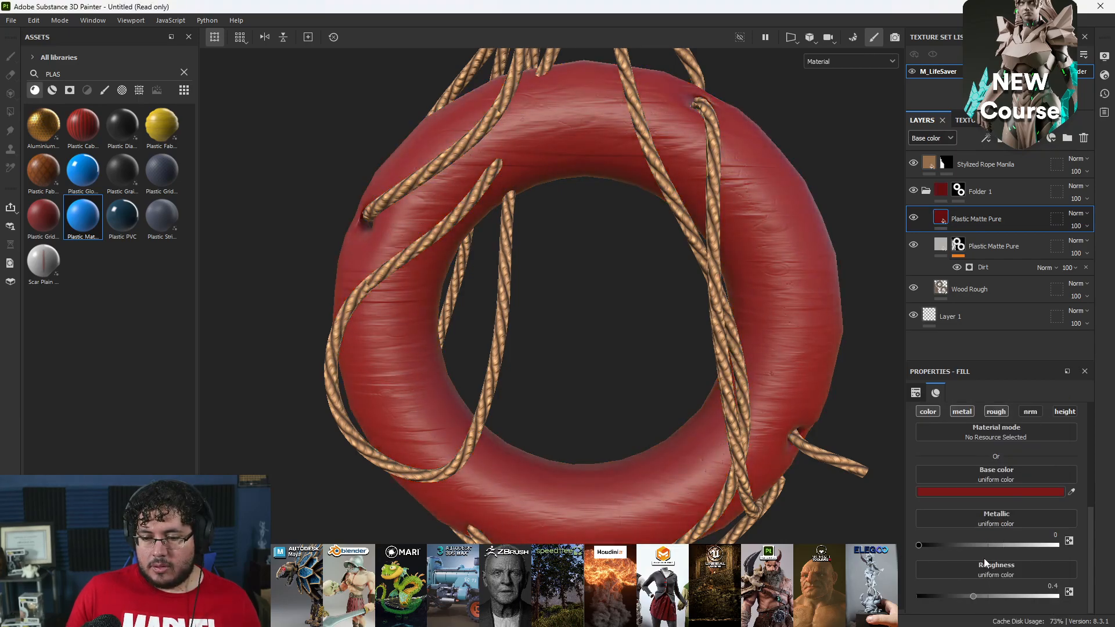
{"action": "left_click_drag", "start_coordinate": [974, 595], "coordinate": [963, 592]}
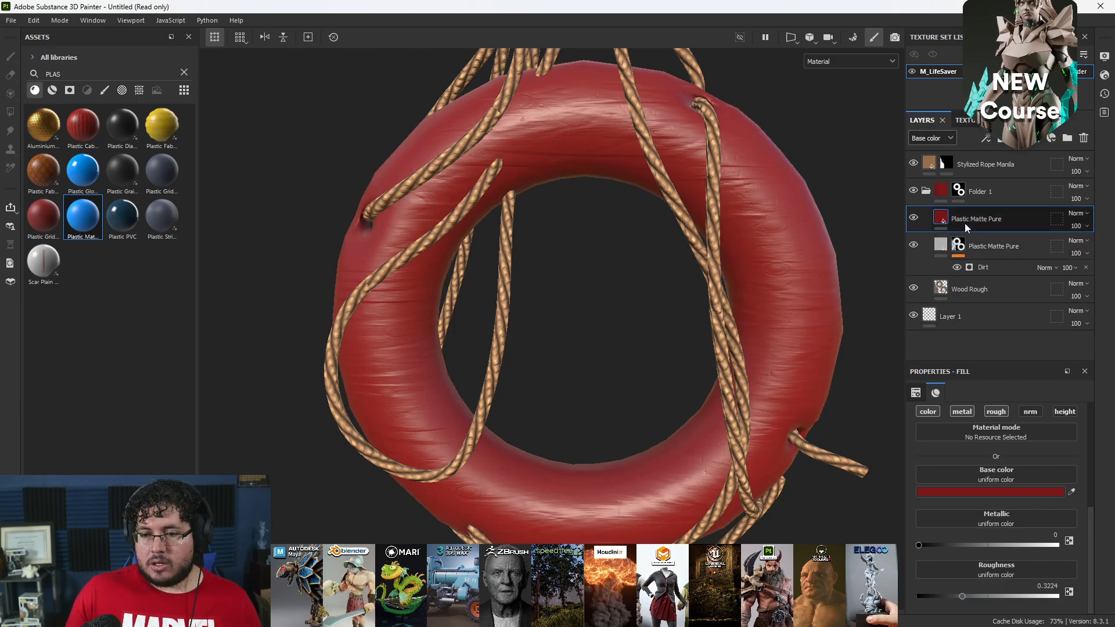
- Add a black mask to the dark red Plastic Matte Pure layer and switch to Polygon Fill in quad mode
{"action": "right_click", "coordinate": [964, 225]}
{"action": "left_click", "coordinate": [983, 22]}
{"action": "right_click_drag", "start_coordinate": [777, 174], "coordinate": [613, 144], "text": "alt"}
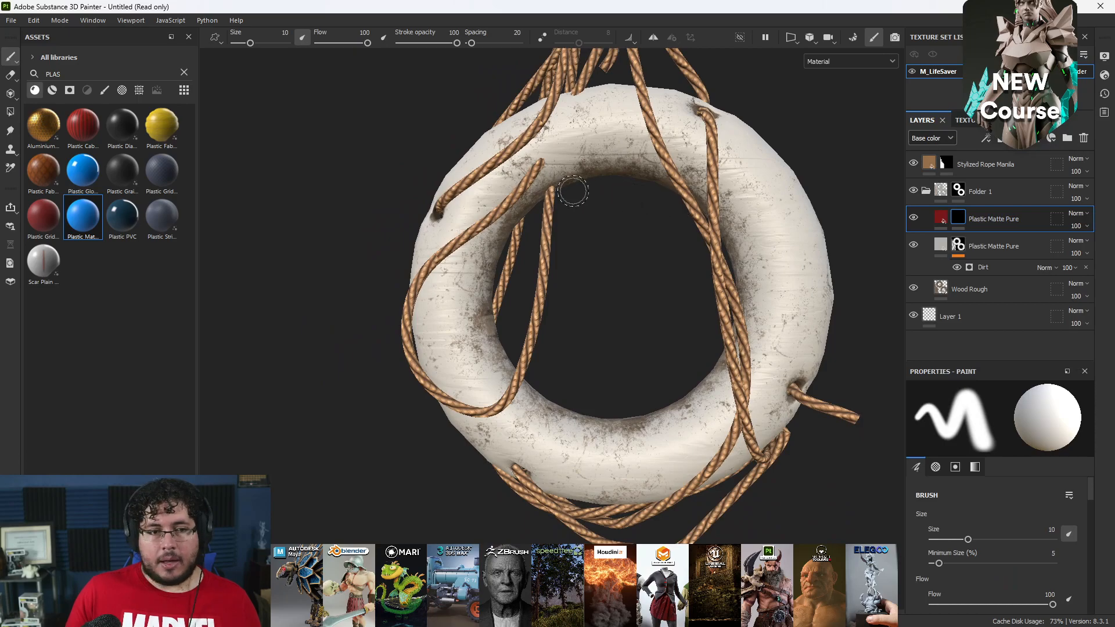
{"action": "key", "text": "4"}
{"action": "left_click", "coordinate": [964, 392]}
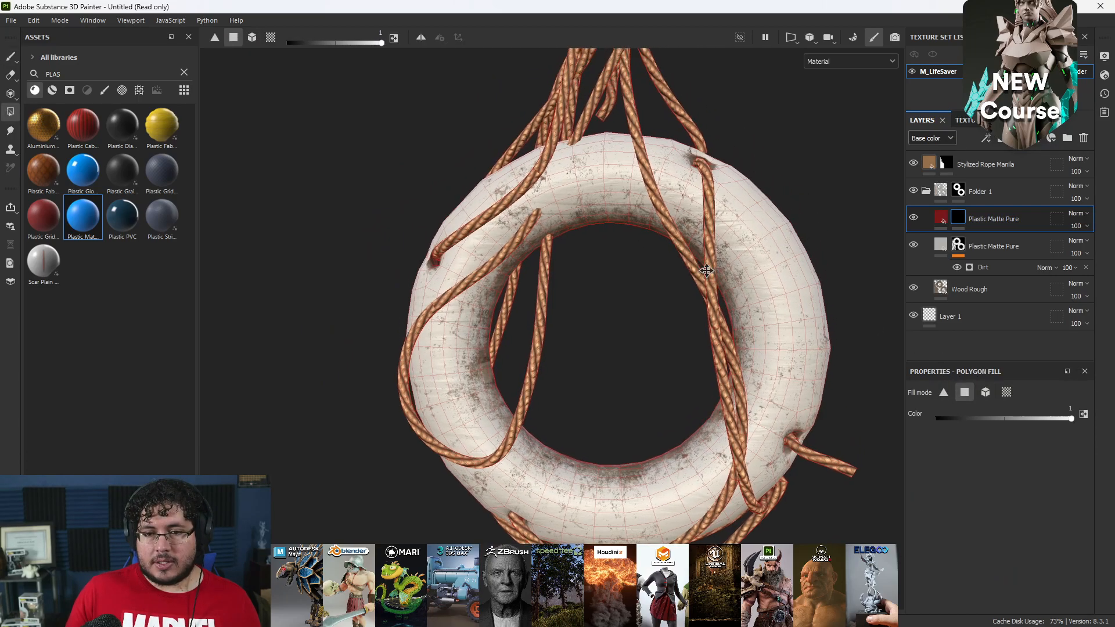
- Reveal the red paint on the upper-right section of the ring's front by filling its quads in the mask
{"action": "left_click_drag", "start_coordinate": [705, 158], "coordinate": [635, 262]}
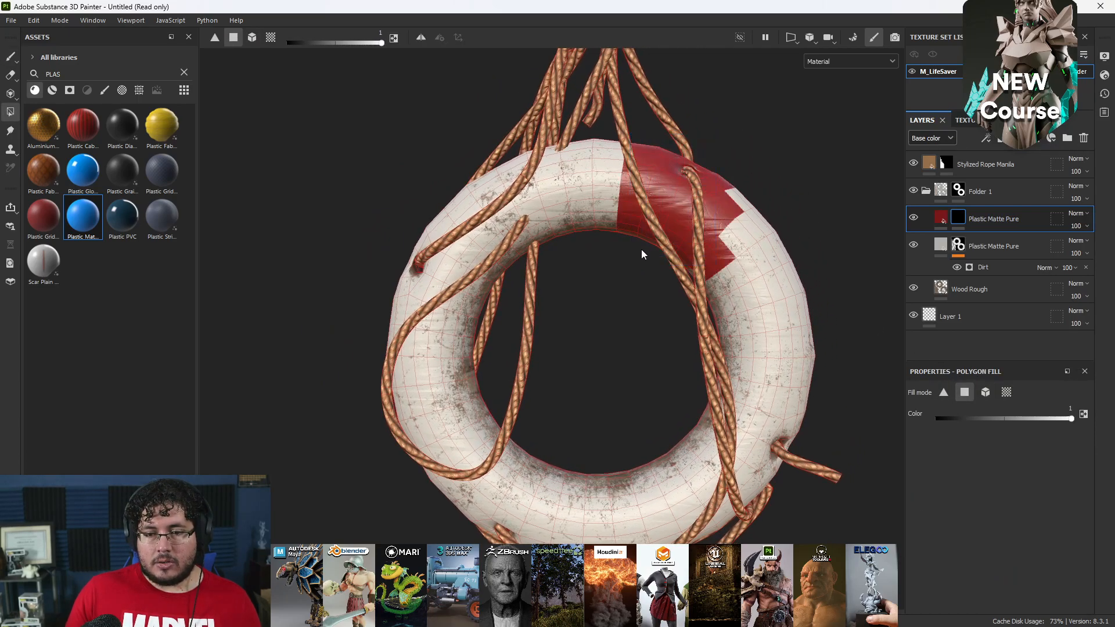
{"action": "left_click_drag", "start_coordinate": [750, 218], "coordinate": [740, 231]}
{"action": "left_click_drag", "start_coordinate": [741, 231], "coordinate": [318, 235], "text": "alt"}
{"action": "middle_click_drag", "start_coordinate": [807, 216], "coordinate": [606, 198], "text": "alt"}
{"action": "left_click_drag", "start_coordinate": [592, 228], "coordinate": [592, 230]}
{"action": "middle_click_drag", "start_coordinate": [733, 165], "coordinate": [681, 194], "text": "alt"}
{"action": "left_click_drag", "start_coordinate": [681, 131], "coordinate": [702, 309]}
- Extend the upper red section around the outer side and back of the ring, filling the remaining quads
{"action": "right_click_drag", "start_coordinate": [637, 329], "coordinate": [575, 308], "text": "alt"}
{"action": "left_click_drag", "start_coordinate": [575, 308], "coordinate": [720, 325], "text": "alt"}
{"action": "right_click_drag", "start_coordinate": [650, 360], "coordinate": [685, 349], "text": "alt"}
{"action": "left_click_drag", "start_coordinate": [686, 349], "coordinate": [586, 340], "text": "alt"}
{"action": "left_click_drag", "start_coordinate": [565, 292], "coordinate": [611, 361]}
{"action": "left_click_drag", "start_coordinate": [627, 360], "coordinate": [889, 362], "text": "alt"}
{"action": "left_click_drag", "start_coordinate": [407, 334], "coordinate": [572, 332], "text": "alt"}
{"action": "middle_click_drag", "start_coordinate": [523, 332], "coordinate": [659, 329], "text": "alt"}
{"action": "middle_click_drag", "start_coordinate": [557, 378], "coordinate": [573, 333], "text": "alt"}
{"action": "right_click_drag", "start_coordinate": [574, 333], "coordinate": [655, 322], "text": "alt"}
{"action": "left_click_drag", "start_coordinate": [794, 249], "coordinate": [622, 313]}
{"action": "left_click_drag", "start_coordinate": [624, 312], "coordinate": [685, 304], "text": "alt"}
{"action": "right_click_drag", "start_coordinate": [685, 304], "coordinate": [698, 302], "text": "alt"}
{"action": "left_click_drag", "start_coordinate": [661, 291], "coordinate": [623, 316]}
- Fill the quads of the lower-left section of the ring to make a second red band opposite the first
{"action": "left_click_drag", "start_coordinate": [583, 329], "coordinate": [813, 320], "text": "alt"}
{"action": "right_click_drag", "start_coordinate": [522, 295], "coordinate": [418, 292], "text": "alt"}
{"action": "left_click_drag", "start_coordinate": [592, 333], "coordinate": [373, 338], "text": "alt"}
{"action": "middle_click_drag", "start_coordinate": [688, 412], "coordinate": [653, 337], "text": "alt"}
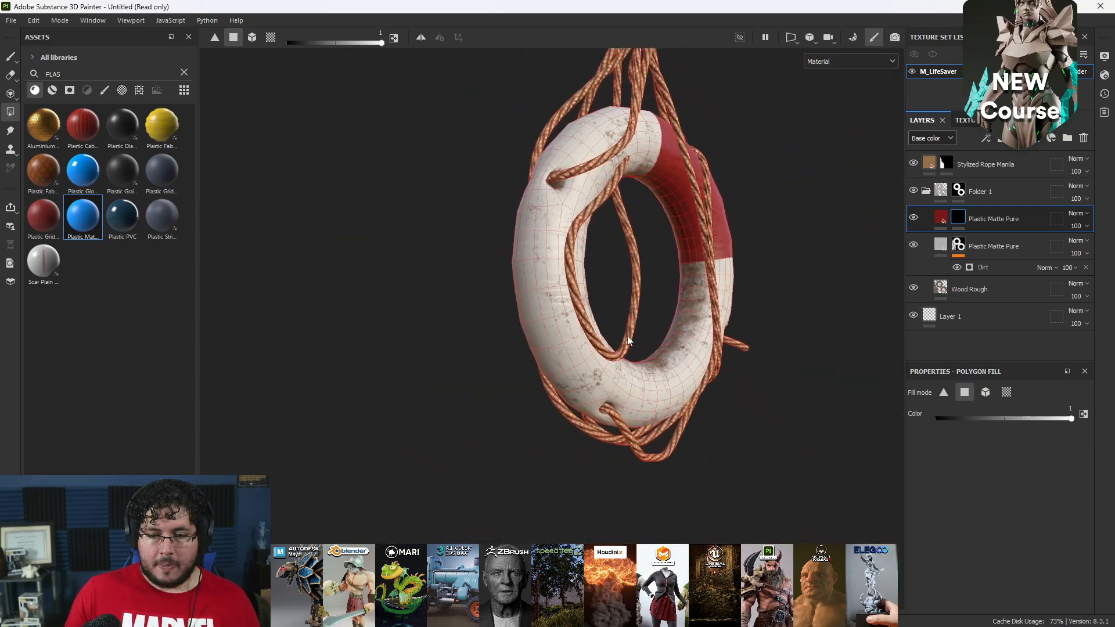
{"action": "left_click_drag", "start_coordinate": [653, 337], "coordinate": [560, 323], "text": "alt"}
{"action": "middle_click_drag", "start_coordinate": [561, 323], "coordinate": [533, 296], "text": "alt"}
{"action": "left_click_drag", "start_coordinate": [656, 340], "coordinate": [606, 341], "text": "alt"}
{"action": "mouse_move", "coordinate": [660, 256]}
{"action": "left_mouse_down"}
{"action": "mouse_move", "coordinate": [578, 350]}
{"action": "mouse_move", "coordinate": [465, 426]}
{"action": "left_mouse_up"}
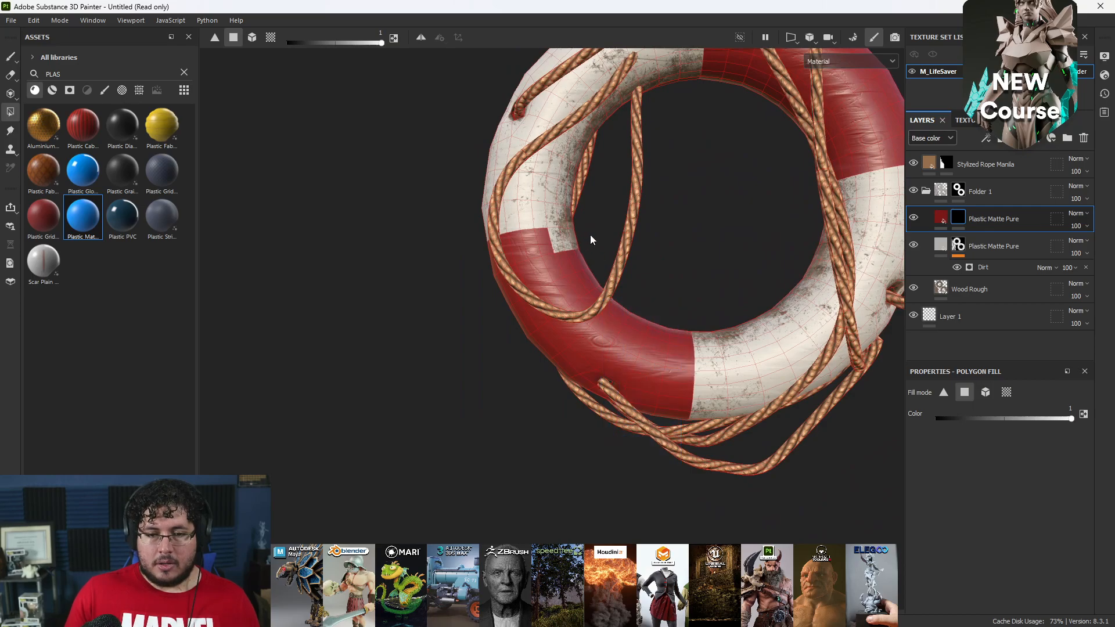
{"action": "left_click_drag", "start_coordinate": [589, 235], "coordinate": [415, 315]}
{"action": "left_click_drag", "start_coordinate": [490, 248], "coordinate": [490, 247]}
- Examine the red and white sections from all around the ring, checking for missed quads and band placement
{"action": "right_click_drag", "start_coordinate": [490, 248], "coordinate": [279, 137], "text": "alt"}
{"action": "middle_click_drag", "start_coordinate": [589, 262], "coordinate": [430, 295], "text": "alt"}
{"action": "left_click_drag", "start_coordinate": [430, 295], "coordinate": [1025, 287], "text": "alt"}
{"action": "right_click_drag", "start_coordinate": [552, 284], "coordinate": [512, 348], "text": "alt"}
{"action": "left_click_drag", "start_coordinate": [511, 348], "coordinate": [447, 407], "text": "alt"}
{"action": "left_click_drag", "start_coordinate": [448, 407], "coordinate": [600, 287], "text": "alt"}
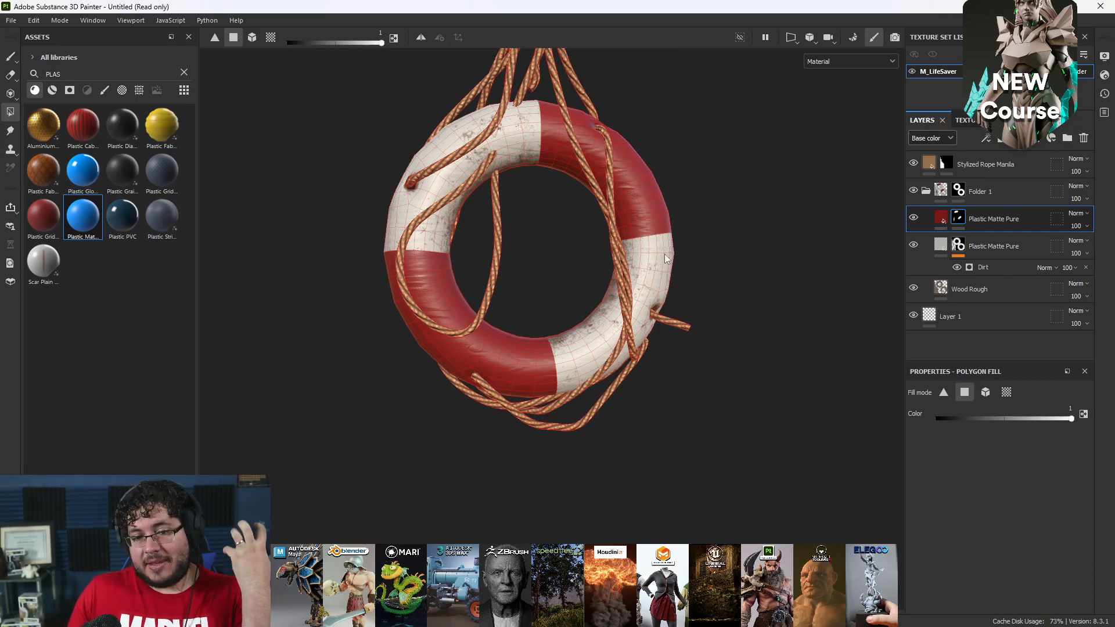
{"action": "left_click_drag", "start_coordinate": [637, 211], "coordinate": [720, 237], "text": "alt"}
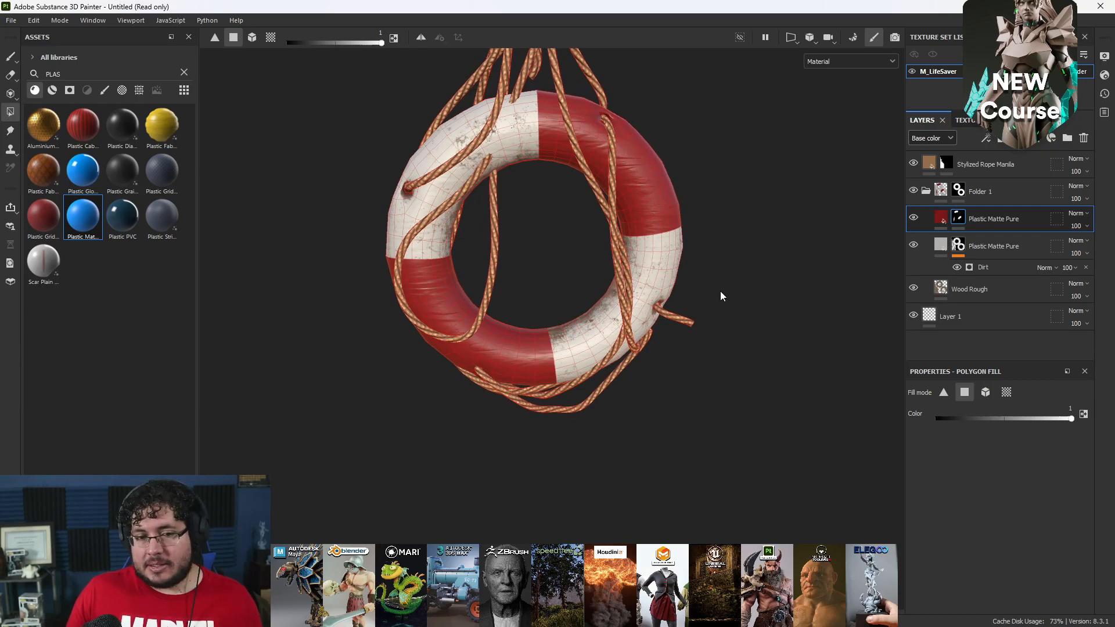
{"action": "left_click_drag", "start_coordinate": [716, 290], "coordinate": [691, 263], "text": "alt"}
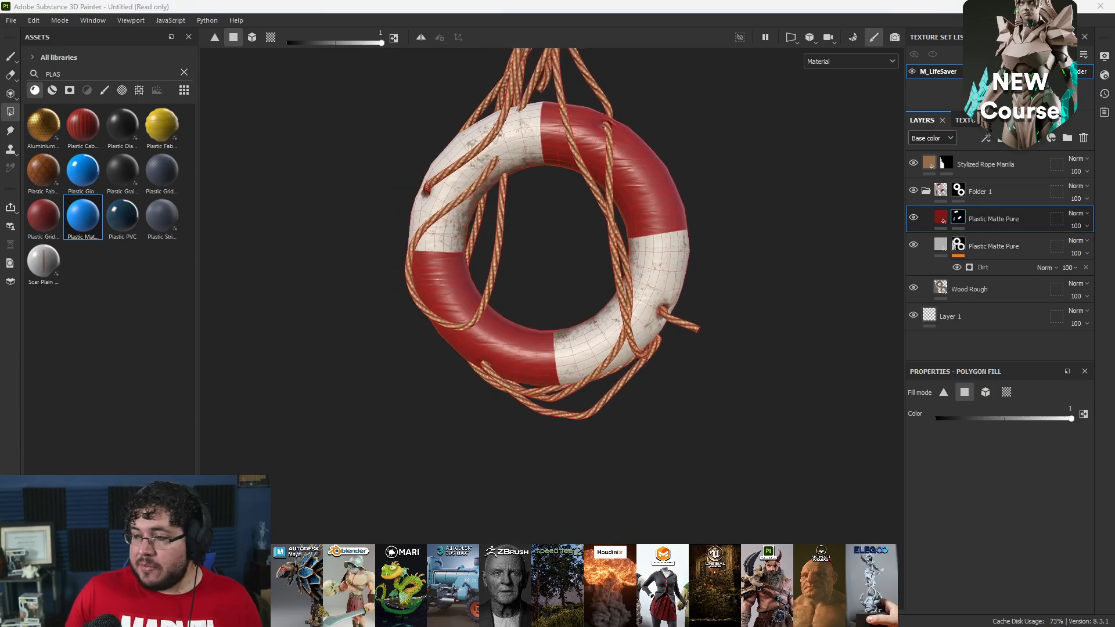
{"action": "right_click_drag", "start_coordinate": [551, 319], "coordinate": [587, 322], "text": "alt"}
{"action": "left_click_drag", "start_coordinate": [587, 321], "coordinate": [575, 316], "text": "alt"}
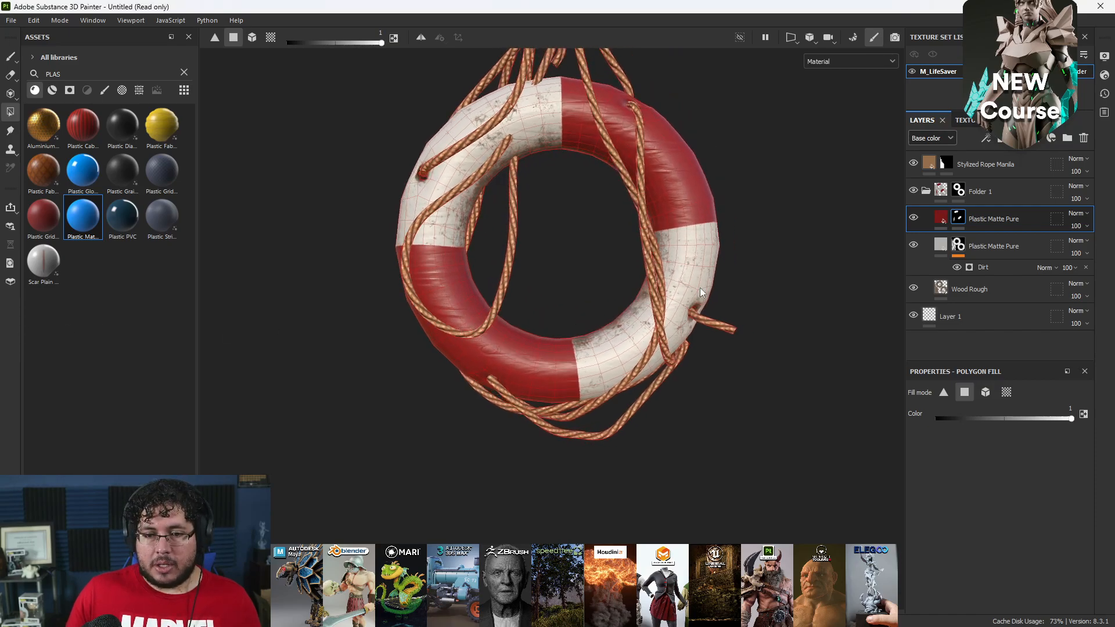
{"action": "middle_click_drag", "start_coordinate": [585, 189], "coordinate": [586, 260], "text": "alt"}
{"action": "middle_click_drag", "start_coordinate": [665, 259], "coordinate": [617, 234], "text": "alt"}
- Add a Dirt generator to the red Plastic Matte Pure layer's mask
{"action": "right_click", "coordinate": [961, 211]}
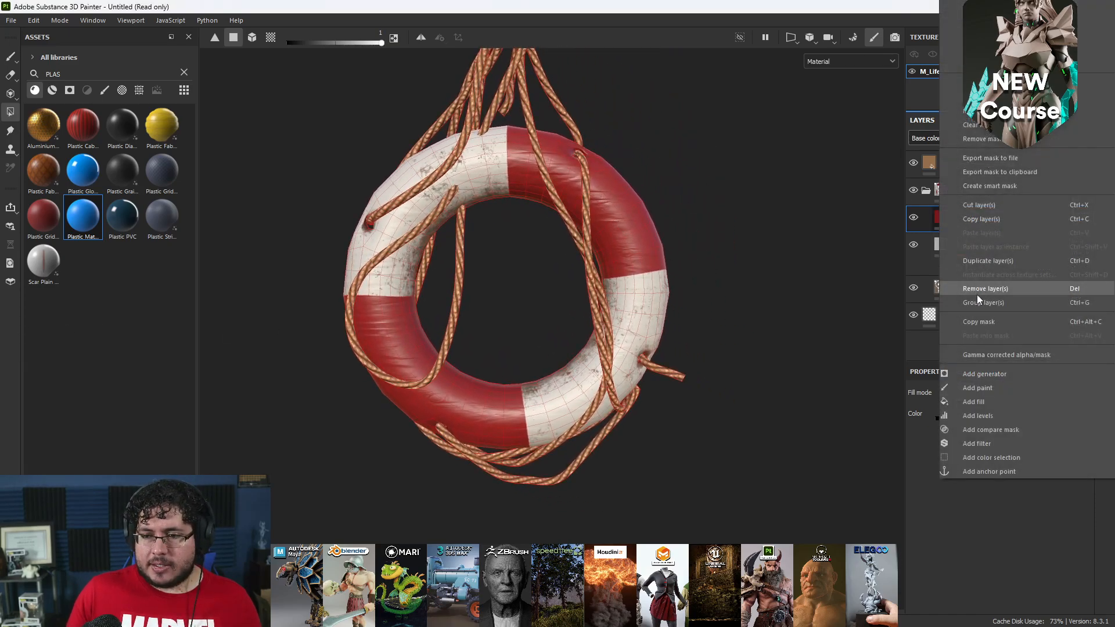
{"action": "left_click", "coordinate": [995, 370]}
{"action": "left_click", "coordinate": [995, 427]}
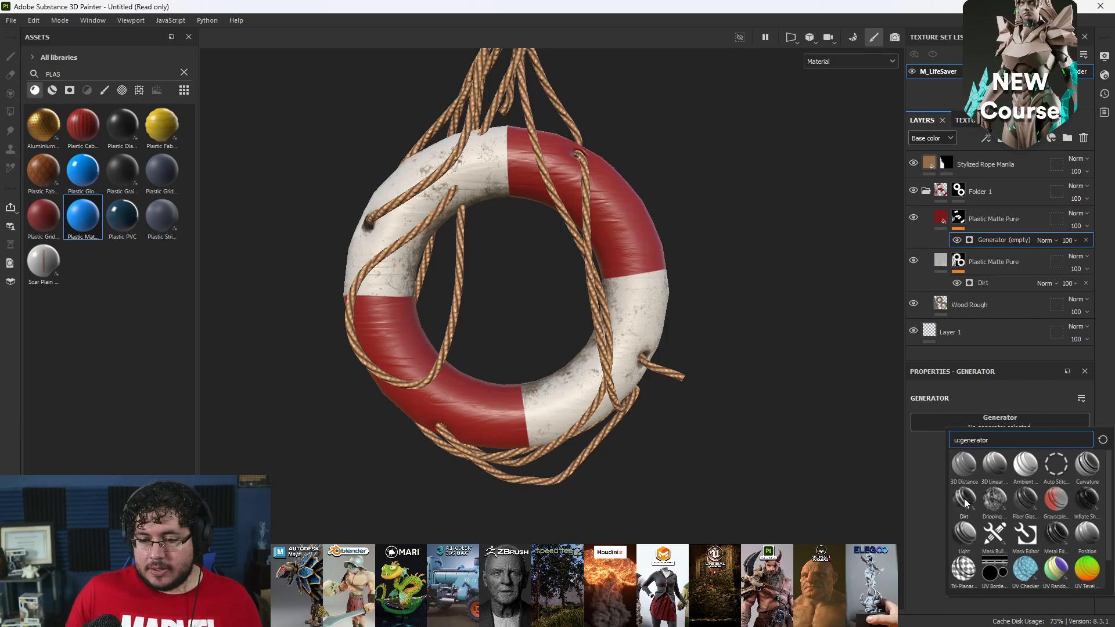
{"action": "left_click", "coordinate": [967, 506]}
- Set the red layer's Dirt generator to Multiply blending, with Dirt Level 0.89 and Dirt Contrast 0.6
{"action": "left_click", "coordinate": [1052, 241]}
{"action": "left_click", "coordinate": [1054, 298]}
{"action": "left_click_drag", "start_coordinate": [1040, 511], "coordinate": [1058, 512]}
{"action": "mouse_move", "coordinate": [1000, 535]}
{"action": "left_mouse_down"}
{"action": "mouse_move", "coordinate": [967, 535]}
{"action": "mouse_move", "coordinate": [1041, 529]}
{"action": "mouse_move", "coordinate": [1017, 530]}
{"action": "left_mouse_up"}
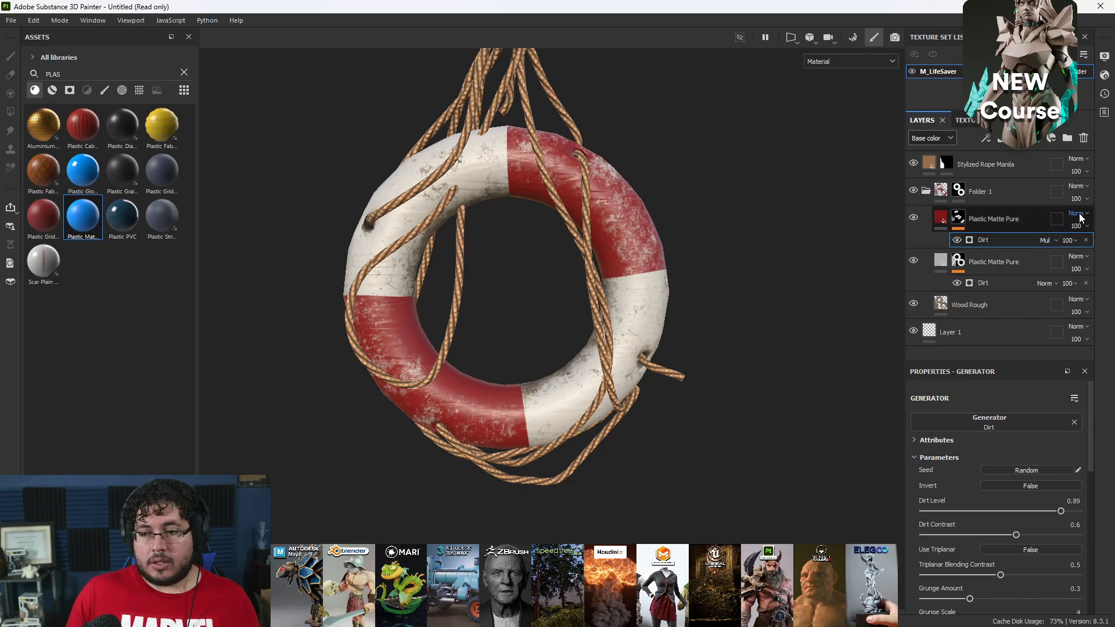
- Add a paint effect to the red layer's mask above the Dirt generator and choose the Dirt Splash brush
{"action": "right_click", "coordinate": [959, 217]}
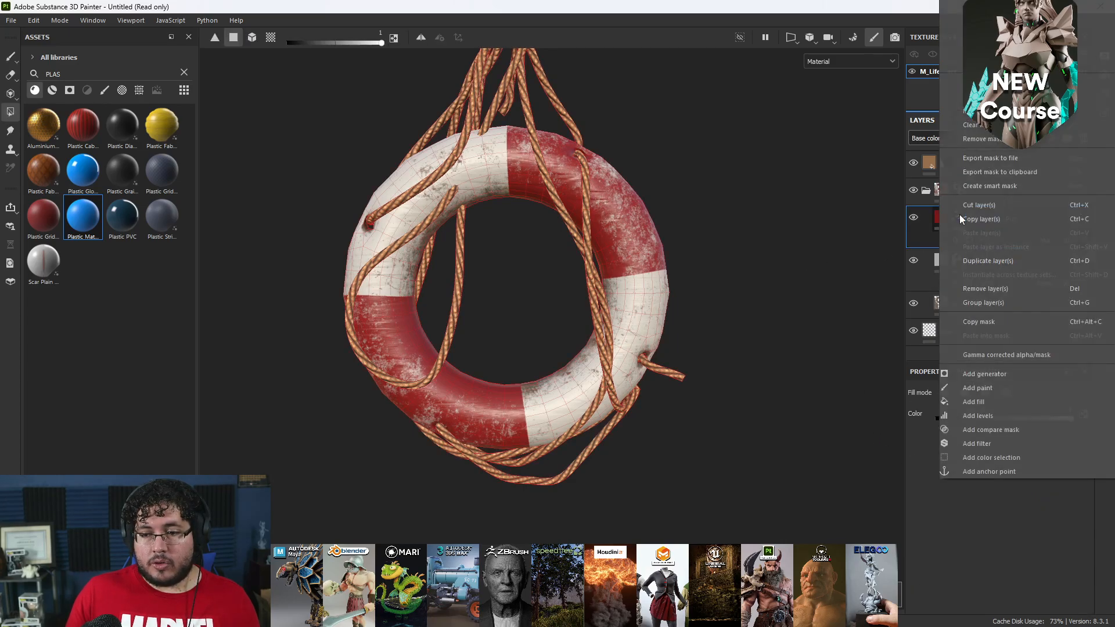
{"action": "left_click", "coordinate": [977, 388]}
{"action": "scroll", "coordinate": [859, 455], "scroll_direction": "up", "scroll_amount": 5}
{"action": "left_click_drag", "start_coordinate": [583, 302], "coordinate": [448, 211], "text": "alt"}
{"action": "left_click", "coordinate": [104, 90]}
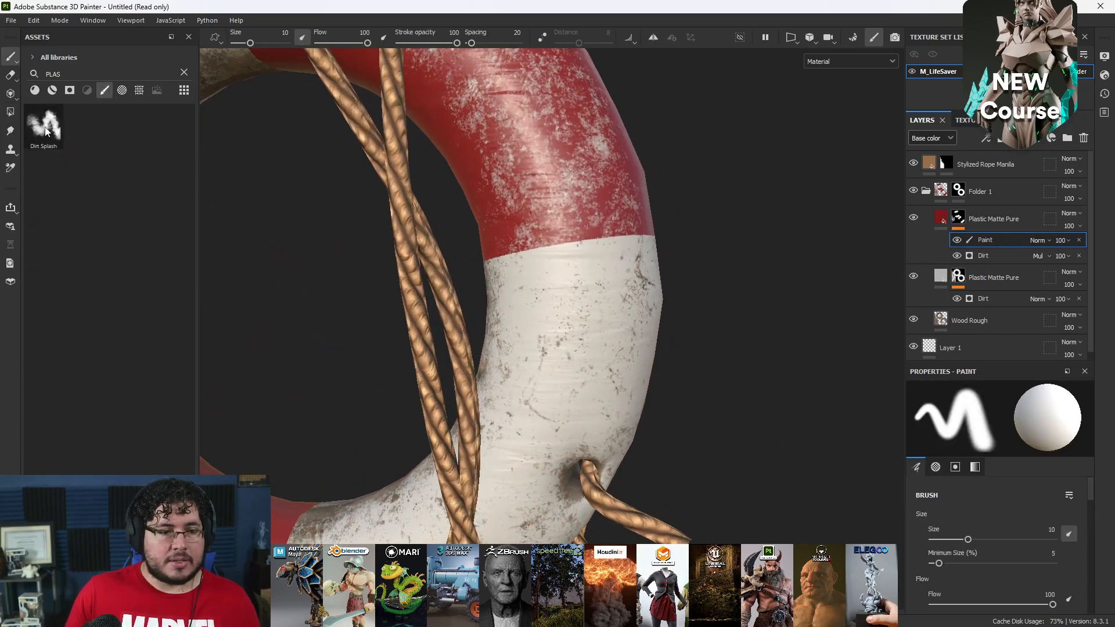
{"action": "left_click", "coordinate": [44, 125]}
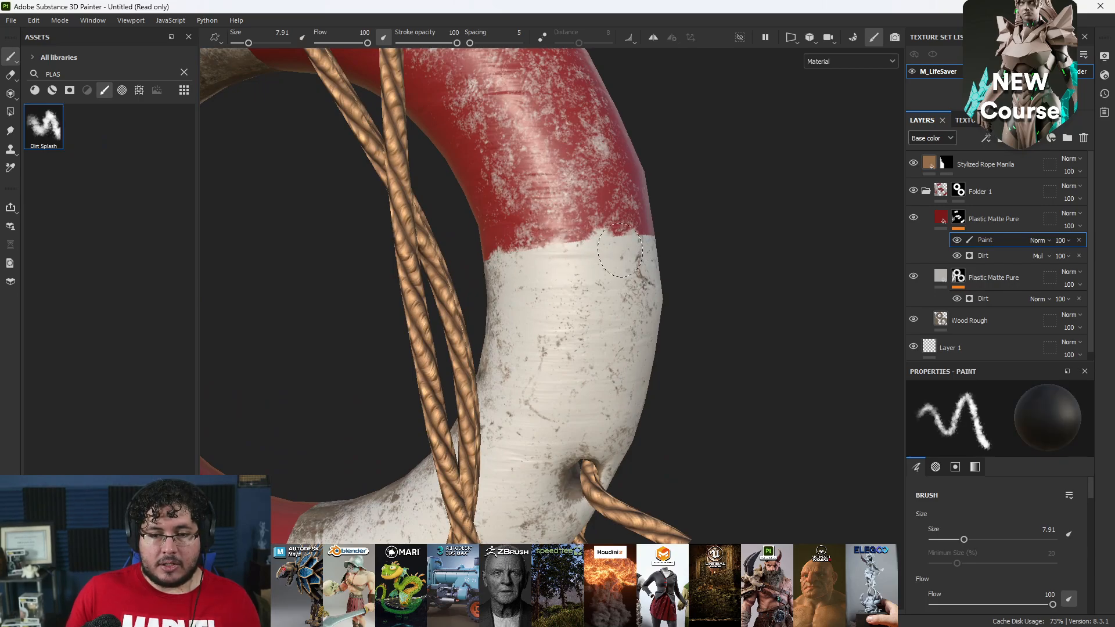
- Roughen the straight red and white borders around the ring with the Dirt Splash brush at size 7.91
{"action": "left_click_drag", "start_coordinate": [660, 256], "coordinate": [581, 273], "text": "alt"}
{"action": "left_click_drag", "start_coordinate": [682, 255], "coordinate": [482, 156], "text": "alt"}
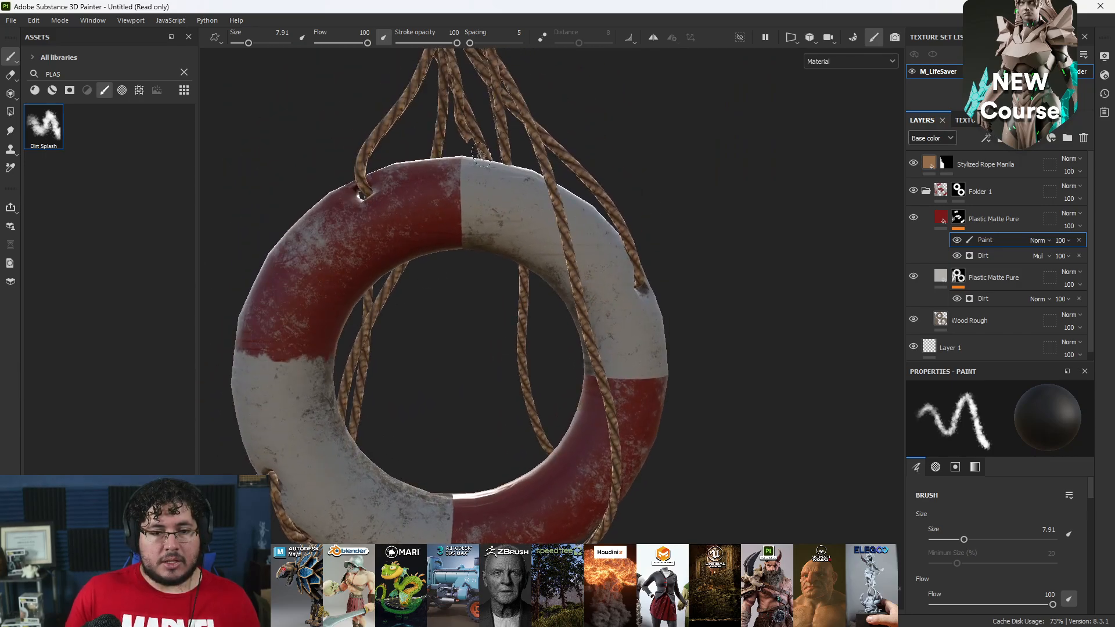
{"action": "left_click_drag", "start_coordinate": [474, 267], "coordinate": [611, 205], "text": "alt"}
{"action": "left_click_drag", "start_coordinate": [607, 245], "coordinate": [620, 141], "text": "alt"}
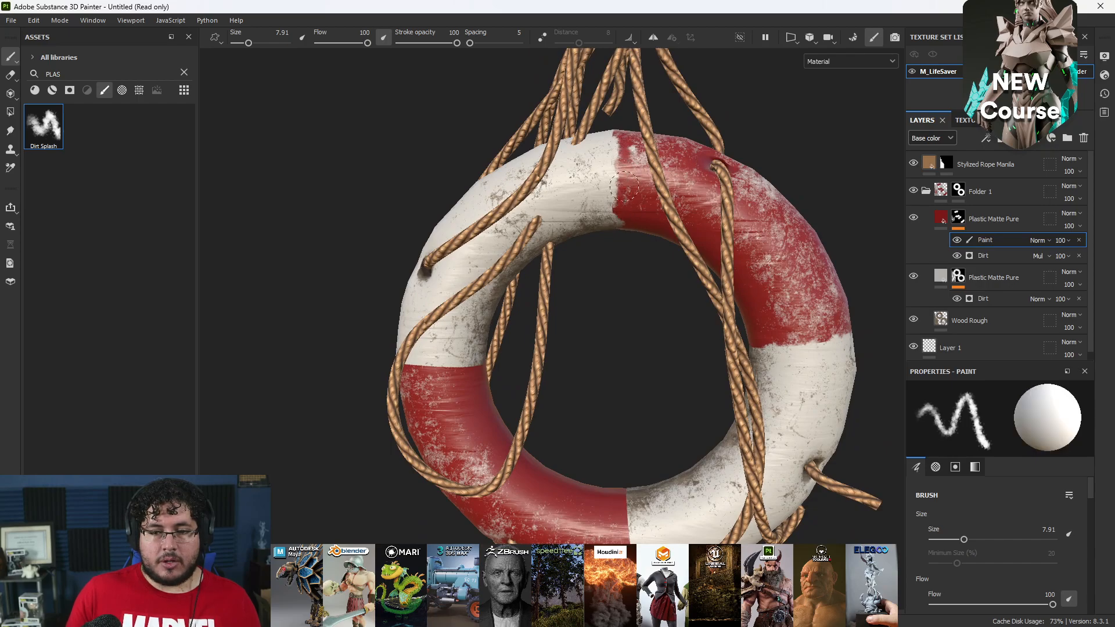
{"action": "left_click_drag", "start_coordinate": [620, 308], "coordinate": [580, 166], "text": "alt"}
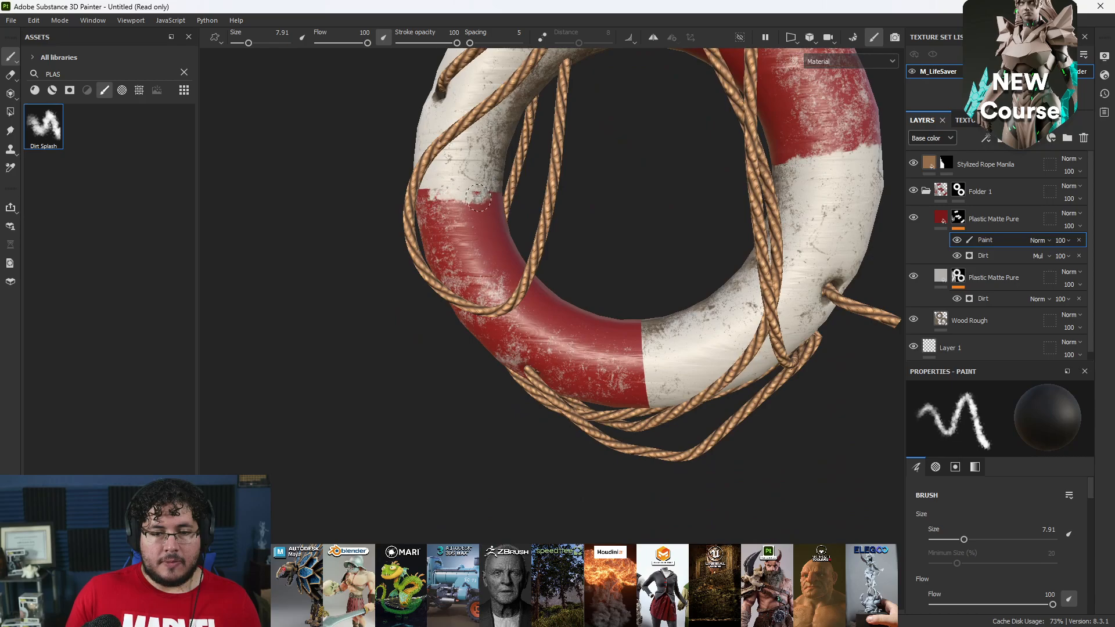
- Enlarge the brush to 12.76 and break up the border at the bottom of the ring's front
{"action": "key", "text": "bracketright"}
{"action": "key", "text": "bracketright"}
{"action": "key", "text": "bracketright"}
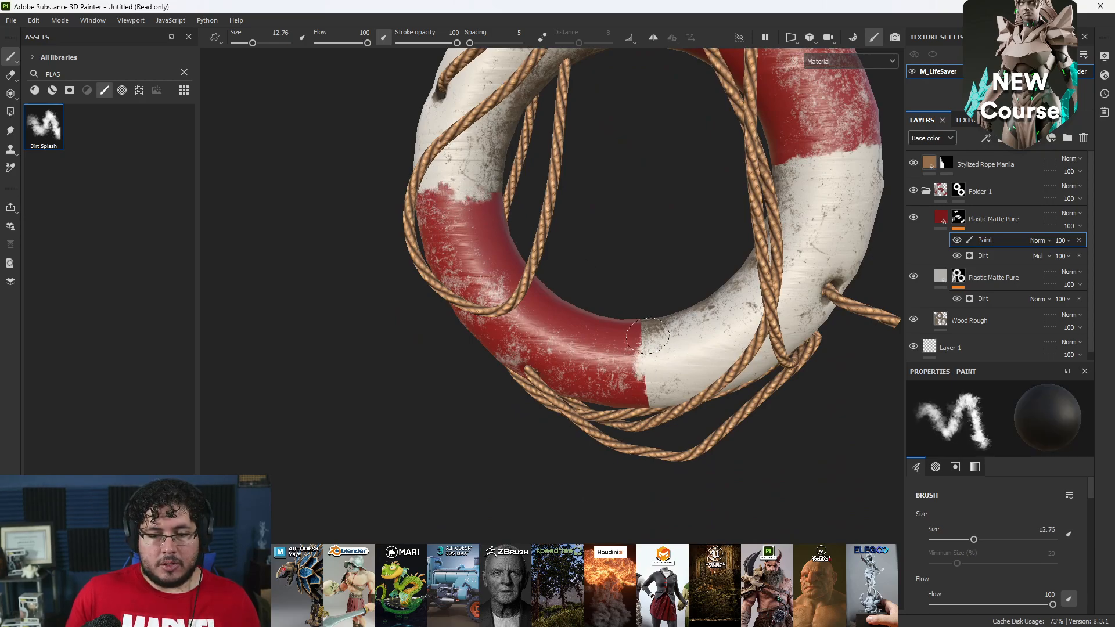
{"action": "key", "text": "x"}
{"action": "left_click_drag", "start_coordinate": [634, 371], "coordinate": [634, 350]}
{"action": "key", "text": "x"}
- Wear away the straight paint border at the bottom of the ring's back with the Dirt Splash brush
{"action": "left_click_drag", "start_coordinate": [653, 419], "coordinate": [505, 335], "text": "alt"}
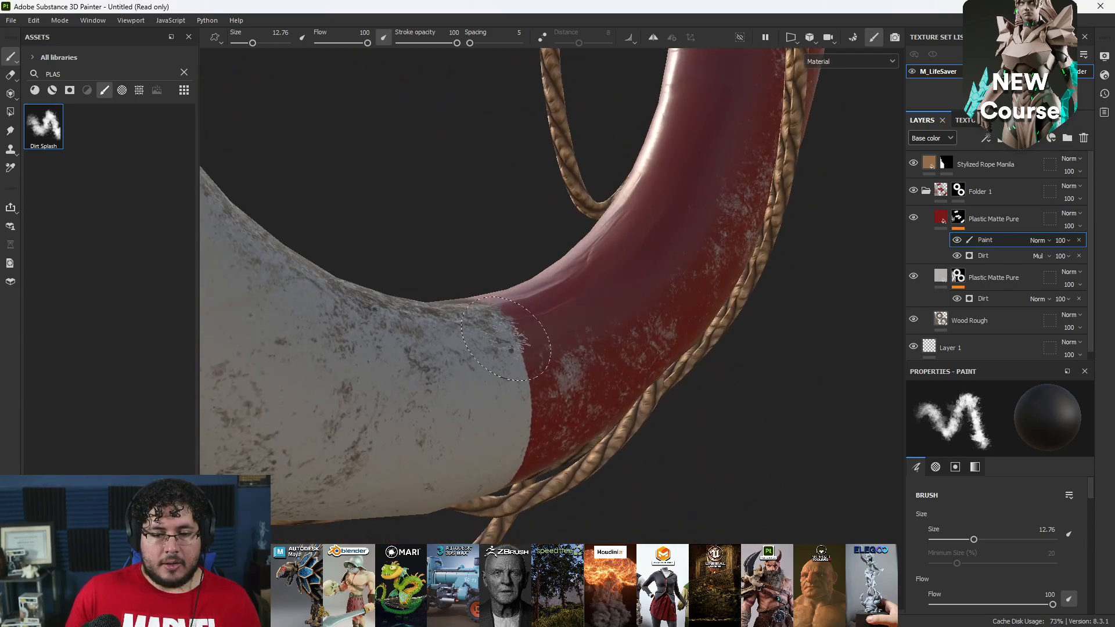
{"action": "left_click_drag", "start_coordinate": [534, 435], "coordinate": [544, 439]}
{"action": "mouse_move", "coordinate": [549, 440]}
{"action": "left_mouse_down", "text": "alt"}
{"action": "mouse_move", "coordinate": [514, 448]}
{"action": "mouse_move", "coordinate": [507, 487]}
{"action": "left_mouse_up", "text": "alt"}
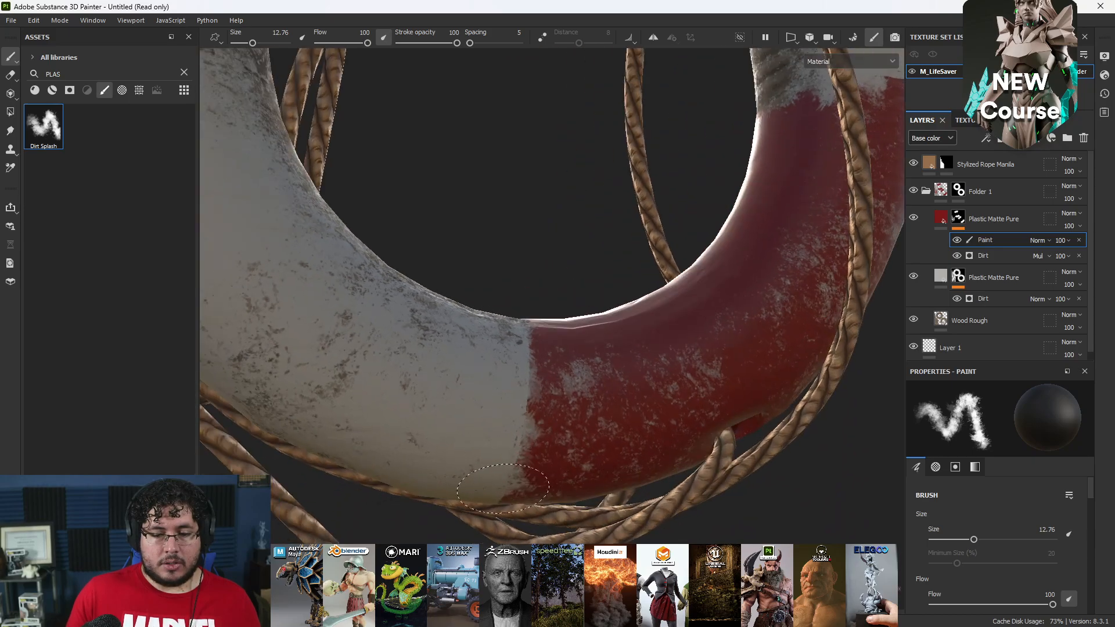
{"action": "left_click_drag", "start_coordinate": [611, 465], "coordinate": [595, 375], "text": "alt"}
{"action": "right_click_drag", "start_coordinate": [631, 367], "coordinate": [522, 325], "text": "alt"}
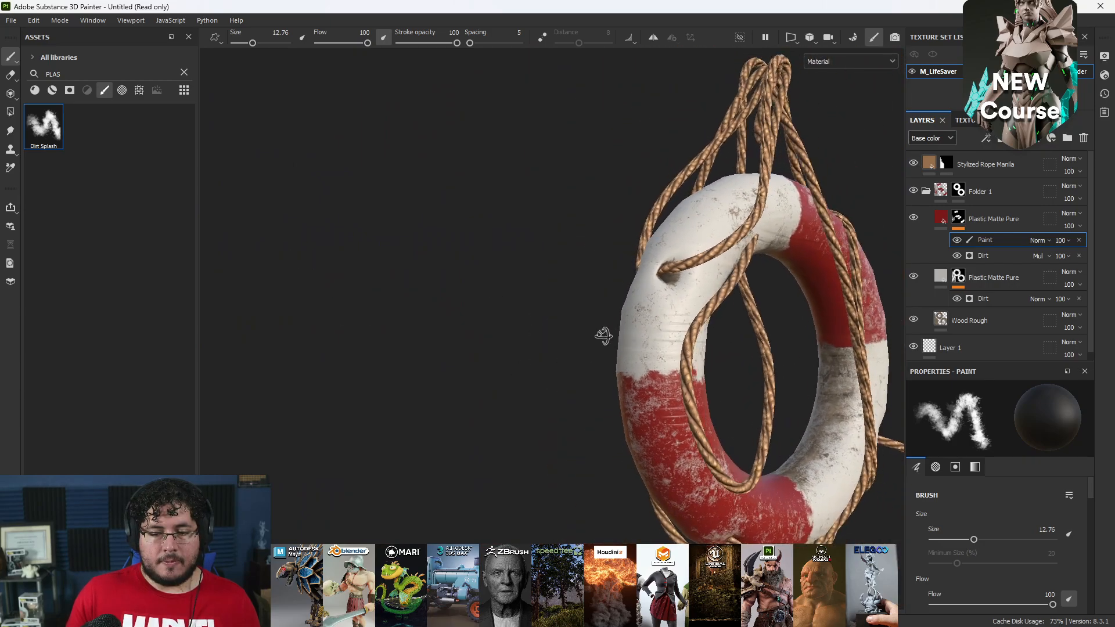
- Set the red Plastic Matte Pure layer's base color blend mode to Overlay and inspect it around the ring
{"action": "left_click_drag", "start_coordinate": [639, 296], "coordinate": [498, 286], "text": "alt"}
{"action": "middle_click_drag", "start_coordinate": [498, 287], "coordinate": [348, 244], "text": "alt"}
{"action": "right_click_drag", "start_coordinate": [406, 262], "coordinate": [459, 273], "text": "alt"}
{"action": "left_click_drag", "start_coordinate": [459, 273], "coordinate": [464, 245], "text": "alt"}
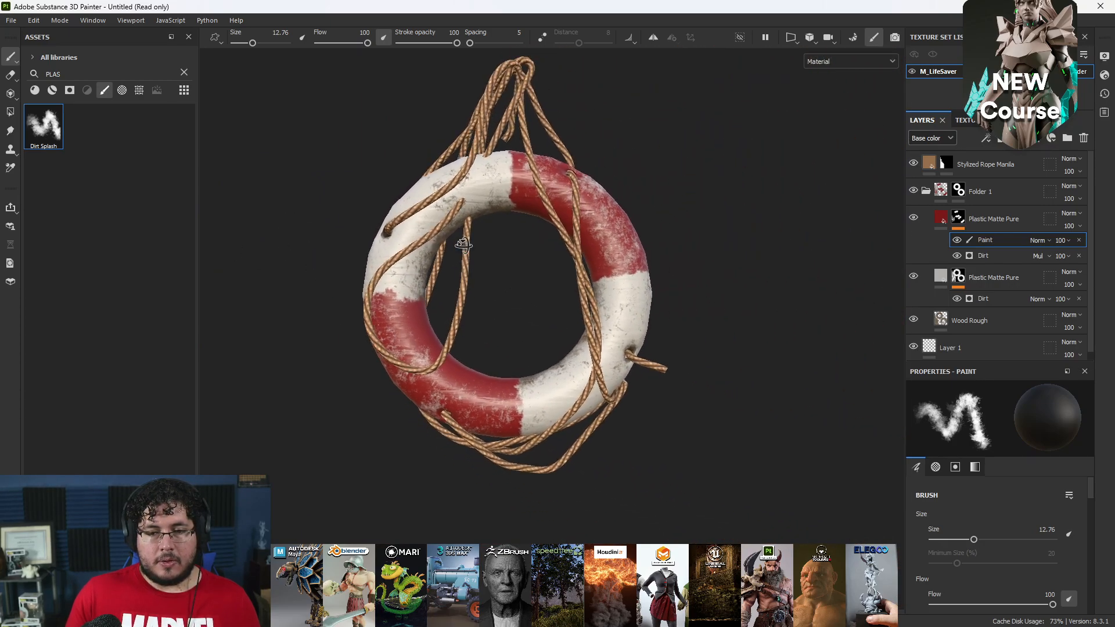
{"action": "left_click", "coordinate": [1070, 213]}
{"action": "left_click", "coordinate": [1061, 392]}
{"action": "left_click_drag", "start_coordinate": [731, 295], "coordinate": [518, 264], "text": "alt"}
{"action": "right_click_drag", "start_coordinate": [518, 264], "coordinate": [732, 471], "text": "alt"}
{"action": "left_click_drag", "start_coordinate": [436, 411], "coordinate": [543, 341], "text": "alt"}
{"action": "right_click_drag", "start_coordinate": [542, 341], "coordinate": [480, 244], "text": "alt"}
{"action": "left_click_drag", "start_coordinate": [480, 244], "coordinate": [416, 251], "text": "alt"}
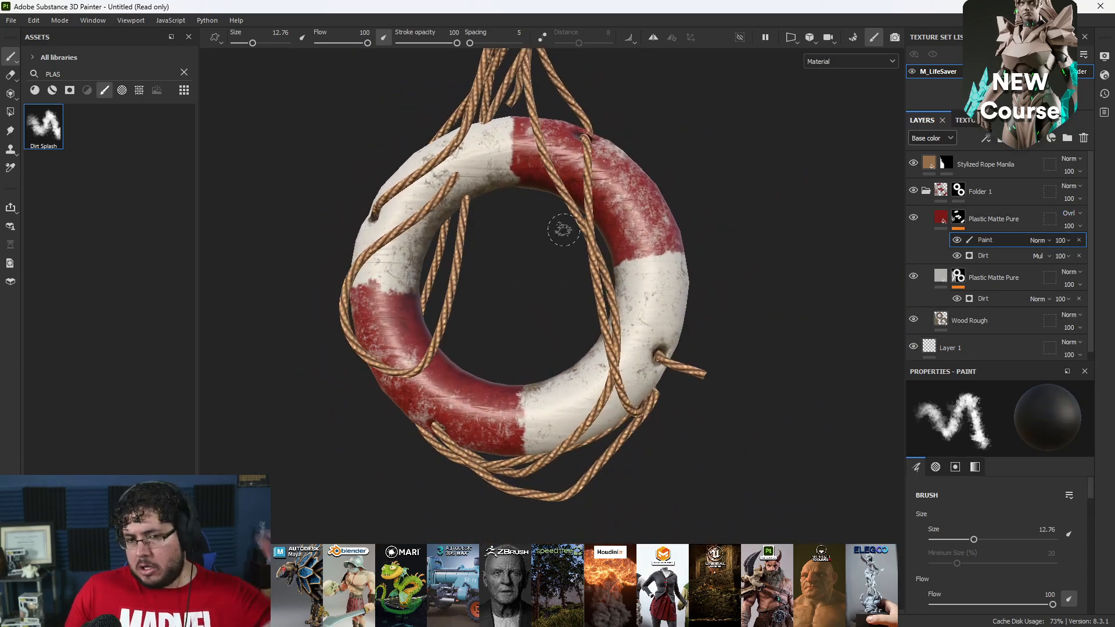
- Change the Ropes Color of the Stylized Rope Manila layer to the muted brown 947050
{"action": "left_click", "coordinate": [947, 165]}
{"action": "scroll", "coordinate": [987, 465], "scroll_direction": "down", "scroll_amount": 2}
{"action": "left_click", "coordinate": [1006, 492]}
{"action": "mouse_move", "coordinate": [956, 479]}
{"action": "left_mouse_down"}
{"action": "mouse_move", "coordinate": [949, 492]}
{"action": "mouse_move", "coordinate": [937, 478]}
{"action": "mouse_move", "coordinate": [949, 495]}
{"action": "mouse_move", "coordinate": [978, 486]}
{"action": "left_mouse_up"}
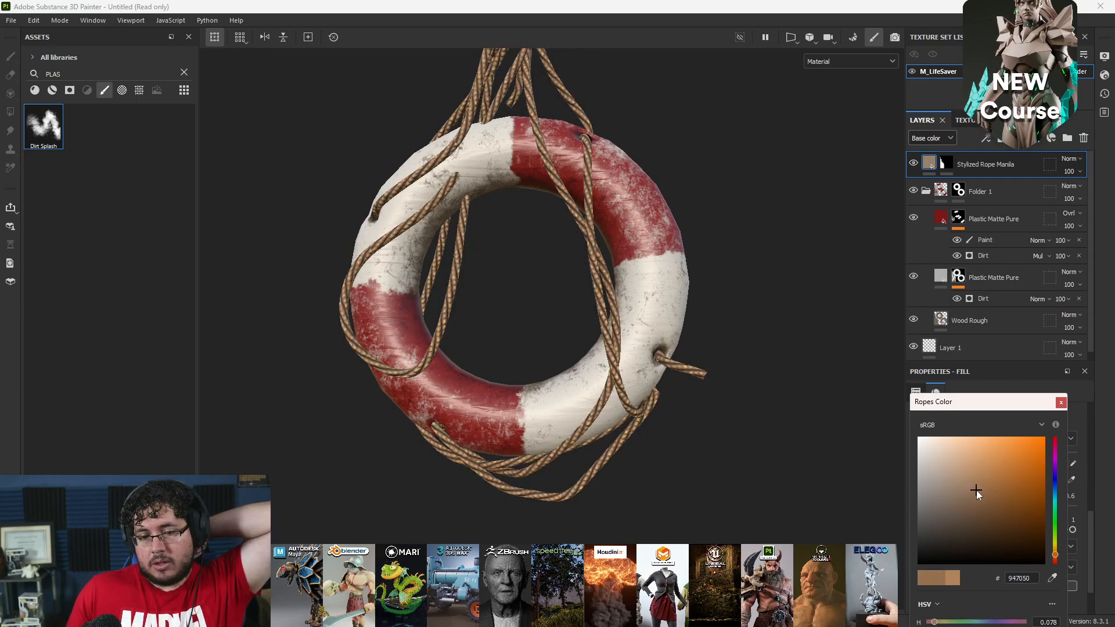
{"action": "left_click", "coordinate": [1061, 402]}
- Add a fill layer above the rope layer, turn off its metallic and height channels, and set base color 4F4747
{"action": "left_click", "coordinate": [1038, 142]}
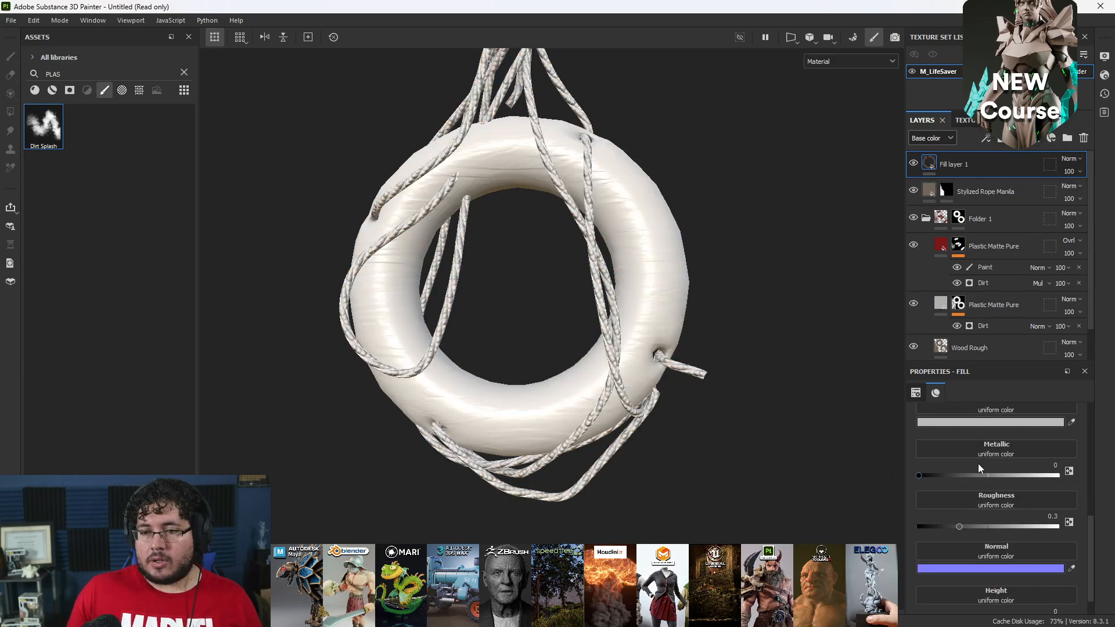
{"action": "scroll", "coordinate": [984, 430], "scroll_direction": "up", "scroll_amount": 5}
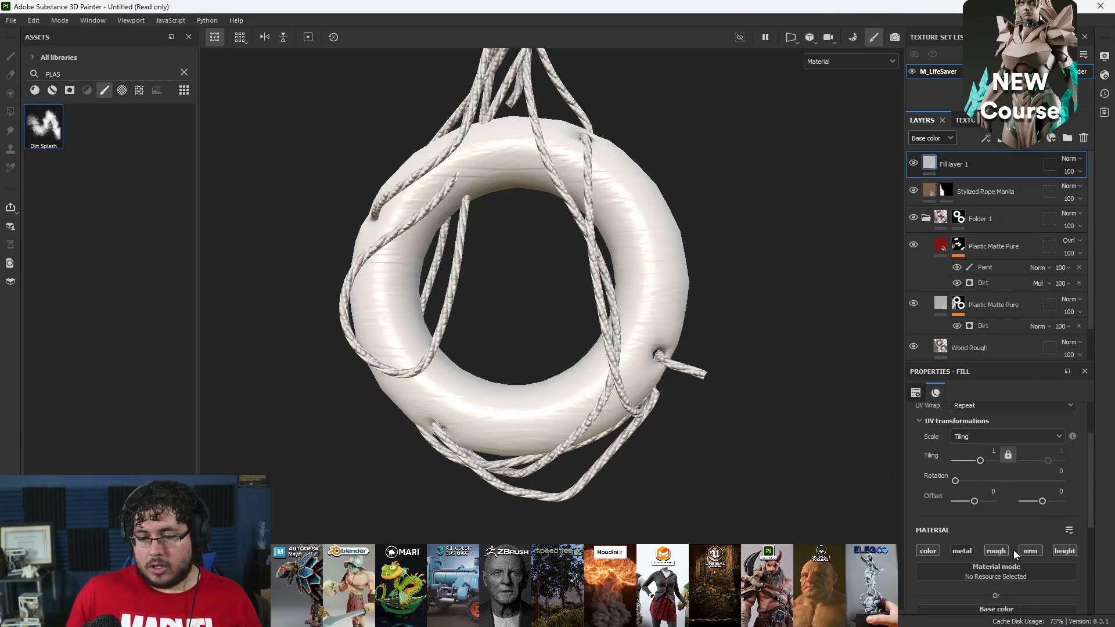
{"action": "left_click", "coordinate": [1065, 552]}
{"action": "left_click", "coordinate": [997, 518]}
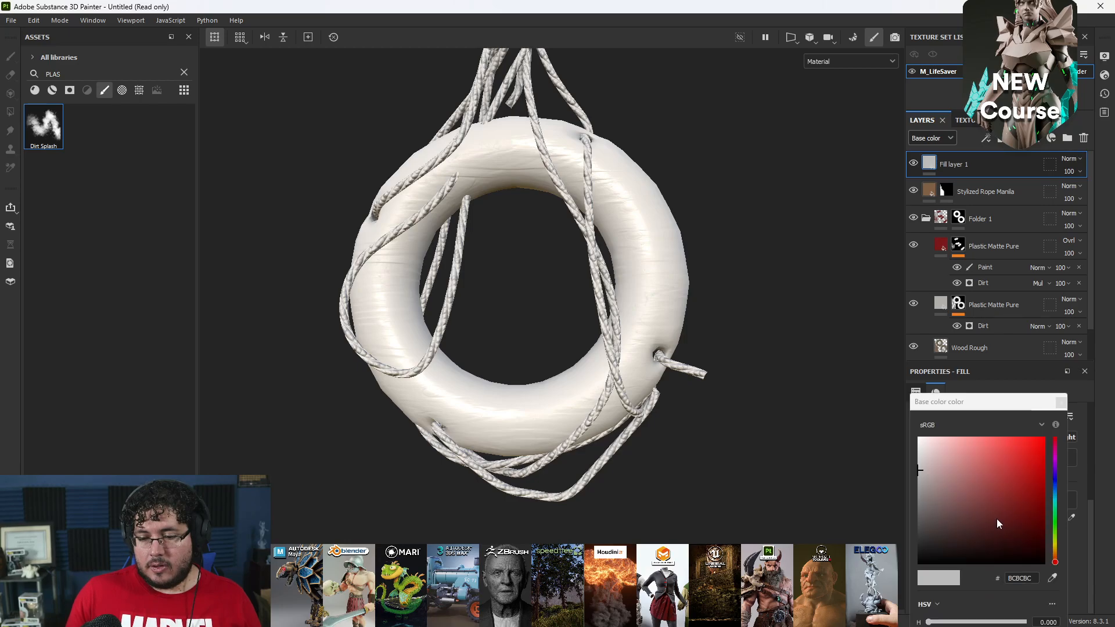
{"action": "left_click", "coordinate": [931, 524]}
- Add a black mask to the dark fill layer and reveal it on the ropes with mesh-mode Polygon Fill
{"action": "right_click", "coordinate": [965, 157]}
{"action": "left_click", "coordinate": [985, 21]}
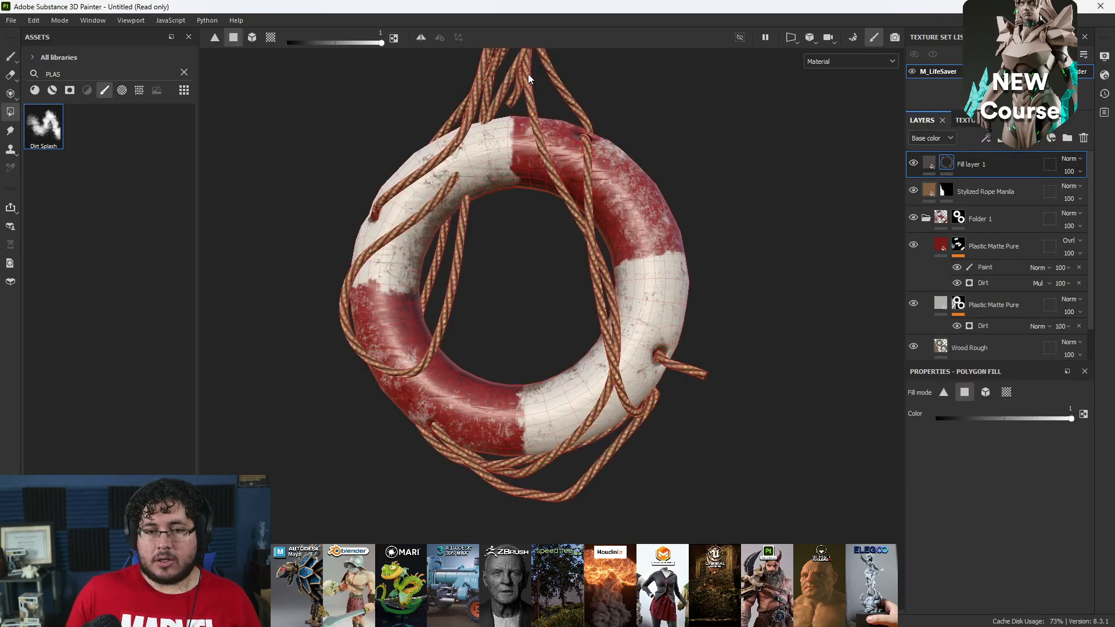
{"action": "key", "text": "1"}
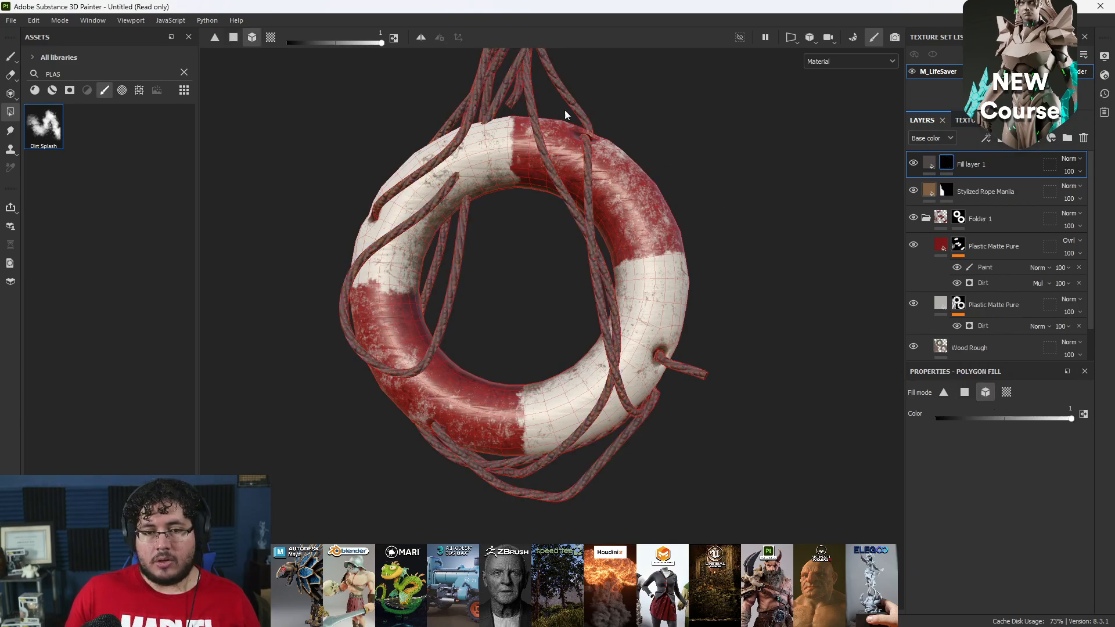
- Try the Overlay blend mode on the dark rope fill layer with opacity reduced to about 71
{"action": "left_click", "coordinate": [1068, 159]}
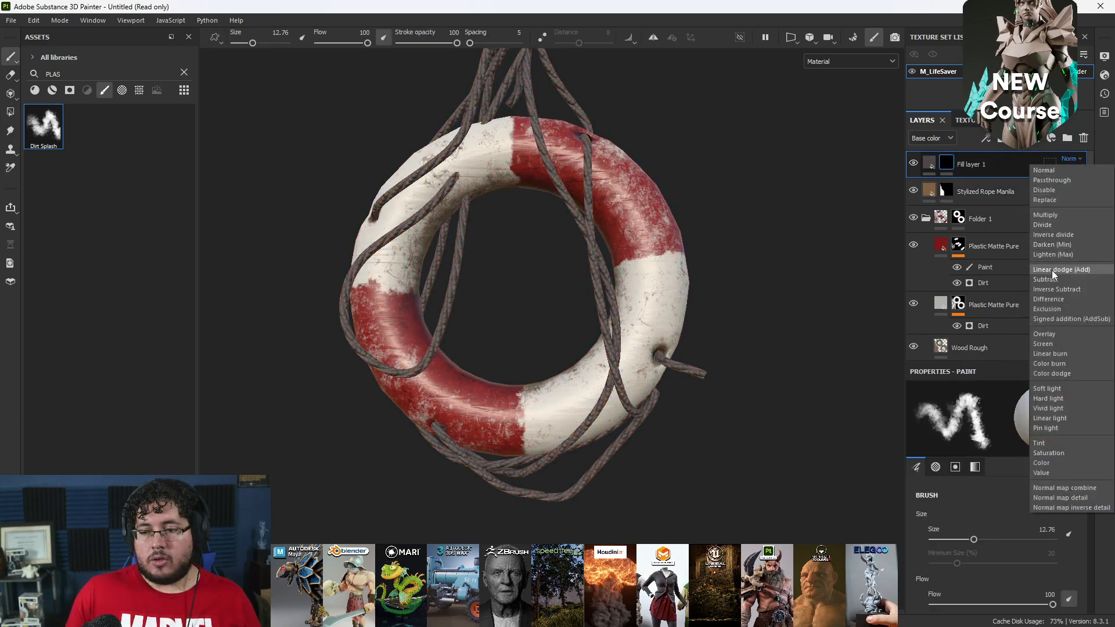
{"action": "left_click", "coordinate": [1047, 334]}
{"action": "left_click", "coordinate": [1070, 171]}
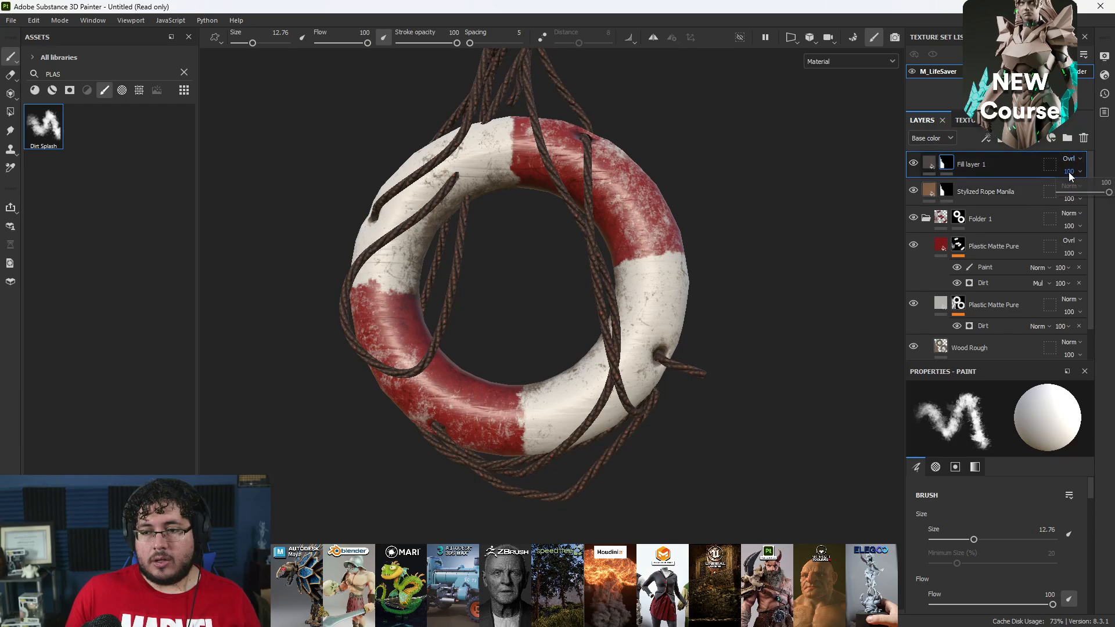
{"action": "left_click", "coordinate": [1095, 193]}
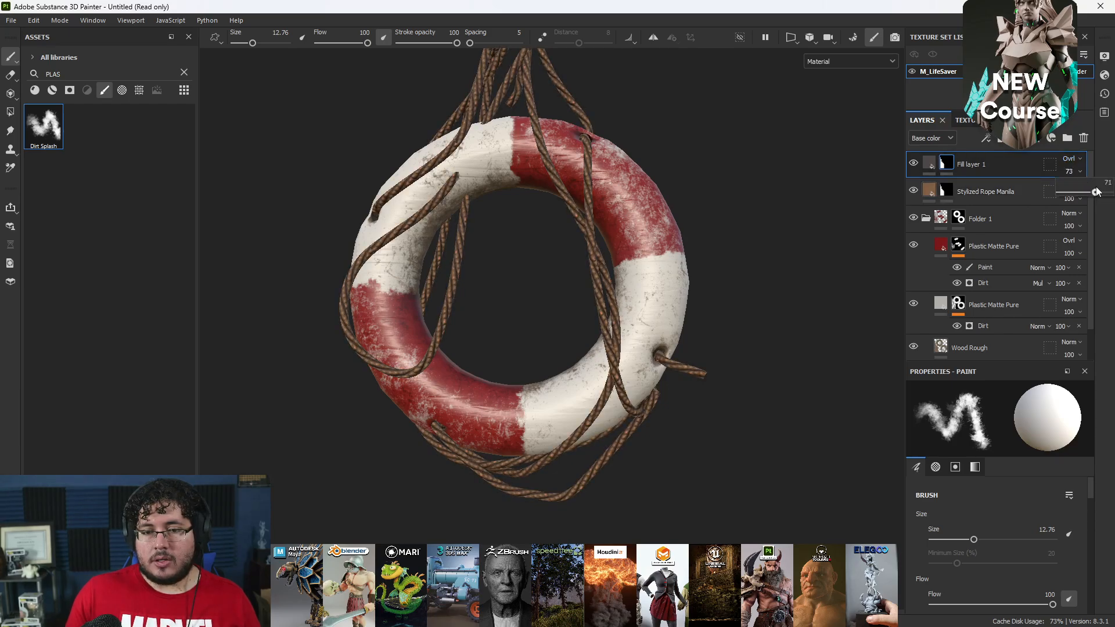
- Return the dark rope fill layer to Normal blending, set its opacity to 57 and inspect the ropes
{"action": "left_click", "coordinate": [1070, 158]}
{"action": "left_click", "coordinate": [1060, 169]}
{"action": "left_click_drag", "start_coordinate": [1073, 191], "coordinate": [1090, 190]}
{"action": "right_click_drag", "start_coordinate": [672, 227], "coordinate": [333, 186], "text": "alt"}
{"action": "left_click_drag", "start_coordinate": [334, 185], "coordinate": [465, 215], "text": "alt"}
{"action": "middle_click_drag", "start_coordinate": [601, 227], "coordinate": [615, 304], "text": "alt"}
{"action": "right_click_drag", "start_coordinate": [615, 304], "coordinate": [863, 261], "text": "alt"}
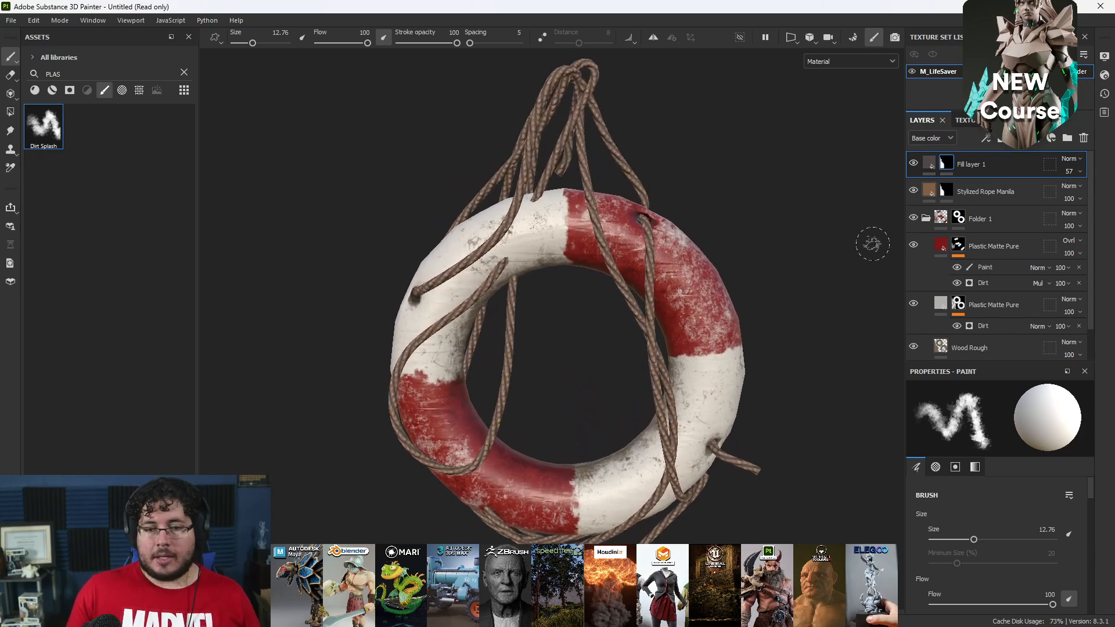
- Change the base color of the dark fill layer over the ropes to a dark green
{"action": "left_click", "coordinate": [929, 163]}
{"action": "left_click", "coordinate": [951, 518]}
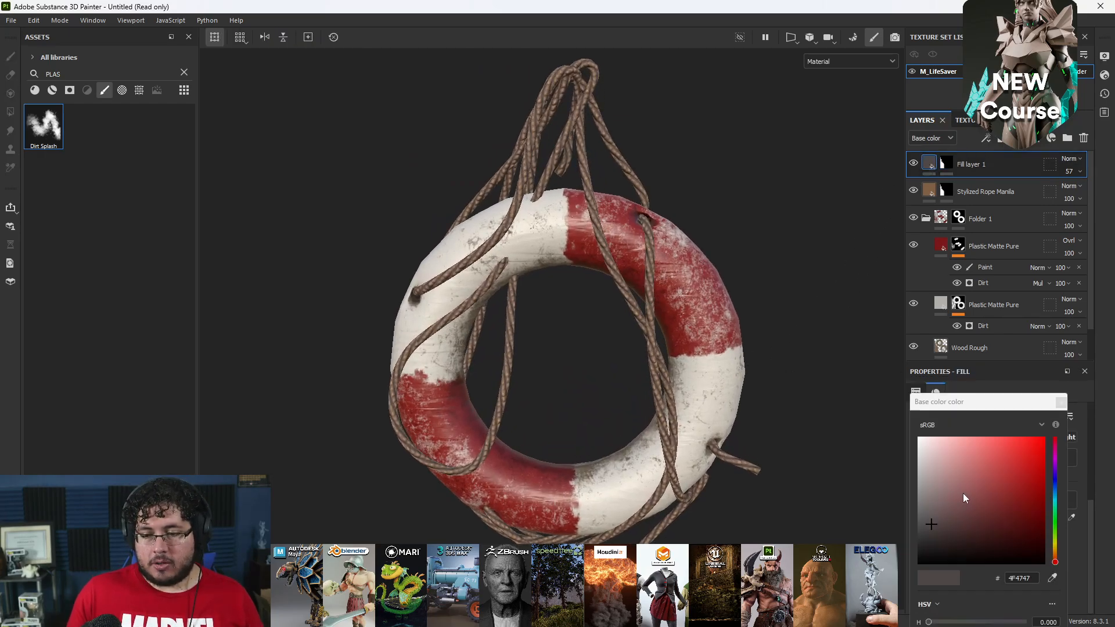
{"action": "left_click_drag", "start_coordinate": [1056, 539], "coordinate": [1055, 533]}
{"action": "left_click", "coordinate": [1036, 531]}
{"action": "left_click_drag", "start_coordinate": [979, 543], "coordinate": [978, 539]}
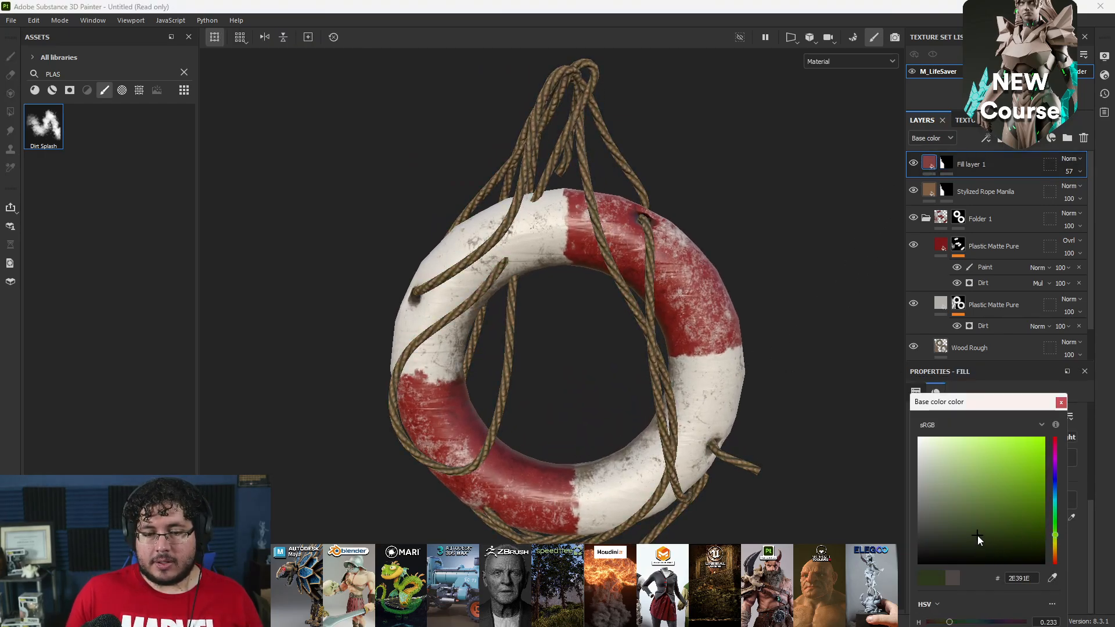
{"action": "left_click", "coordinate": [1061, 402]}
- Try Linear dodge (Add) on the green rope fill layer, set its blending to Multiply, and compare the ropes with the layer hidden and shown
{"action": "left_click", "coordinate": [1069, 158]}
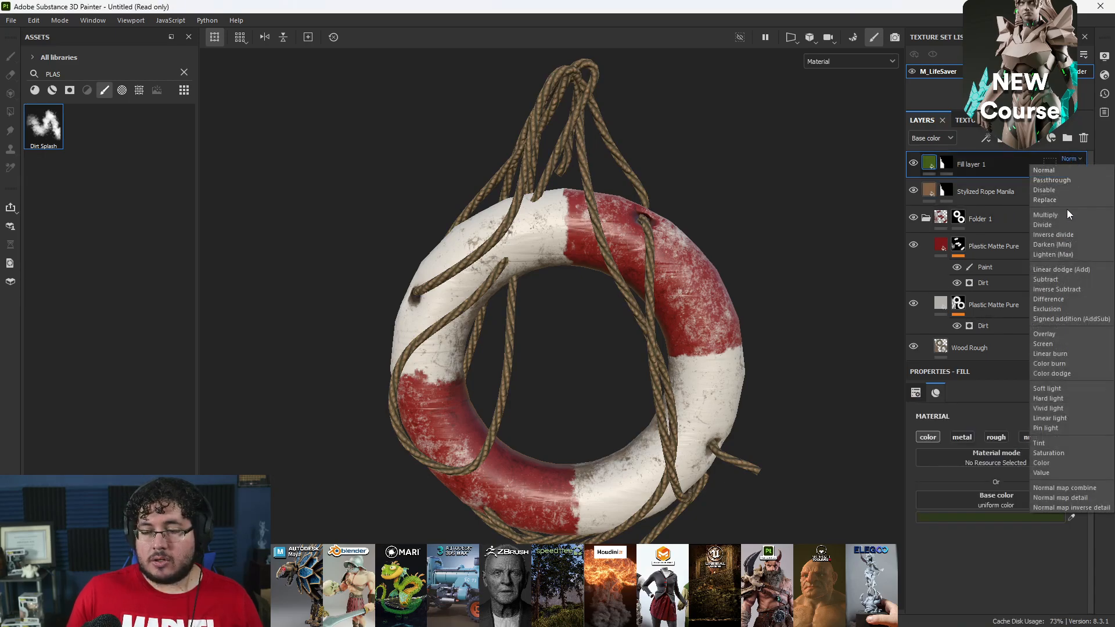
{"action": "left_click", "coordinate": [1065, 269]}
{"action": "left_click", "coordinate": [1071, 158]}
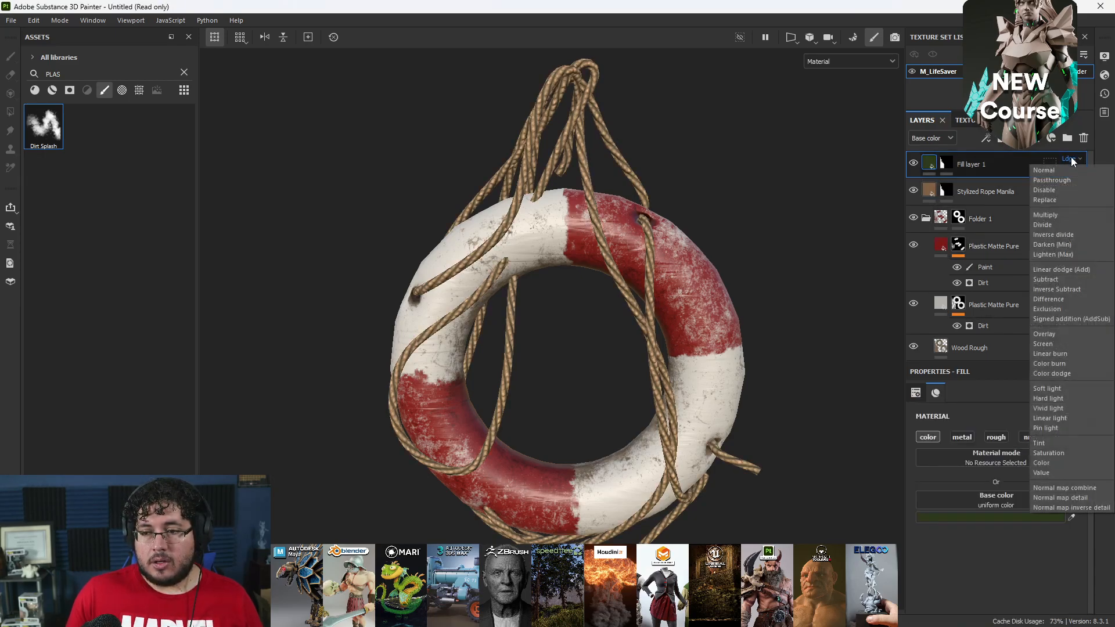
{"action": "left_click", "coordinate": [1057, 215]}
{"action": "left_click_drag", "start_coordinate": [731, 284], "coordinate": [787, 278], "text": "alt"}
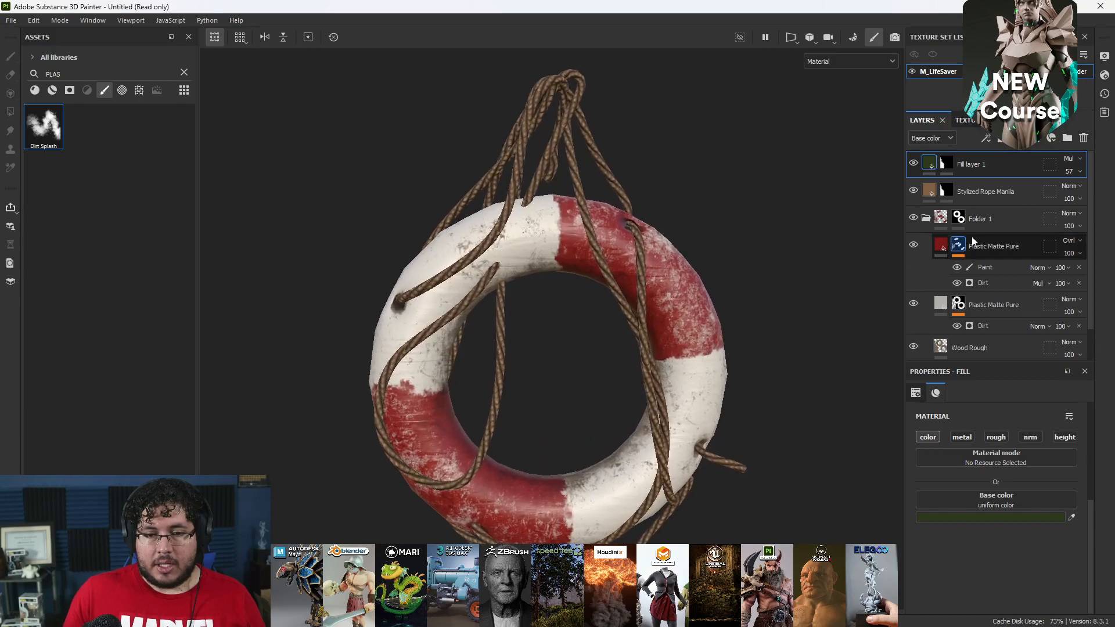
{"action": "left_click", "coordinate": [913, 164]}
{"action": "left_click", "coordinate": [911, 164]}
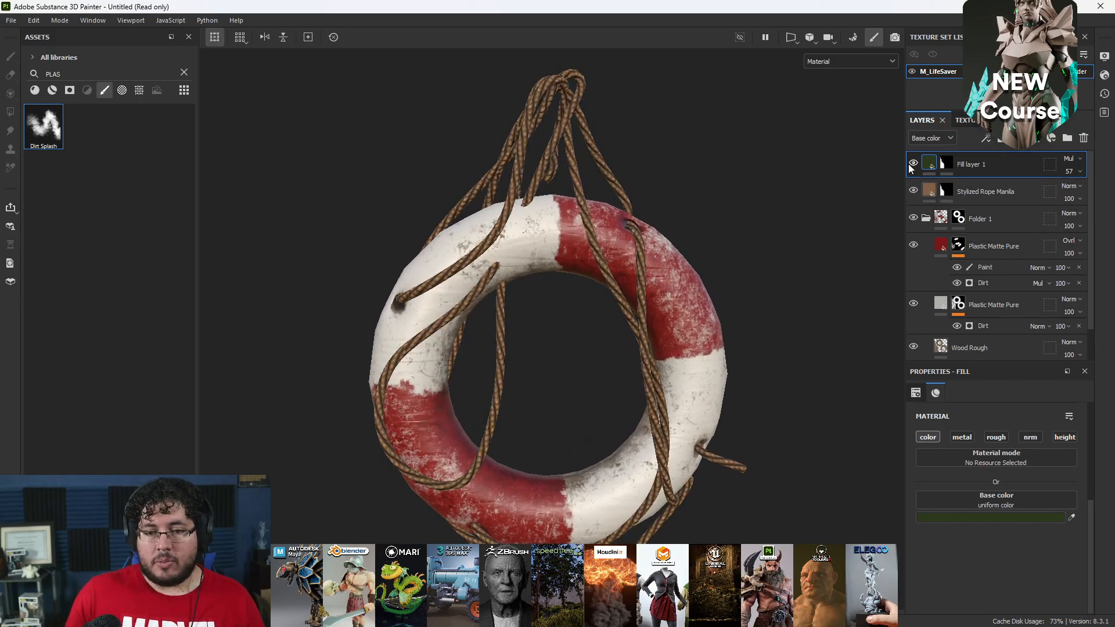
- Examine the multiplied rope tint around the life preserver from several angles and distances
{"action": "left_click", "coordinate": [943, 164]}
{"action": "left_click_drag", "start_coordinate": [705, 261], "coordinate": [674, 273], "text": "alt"}
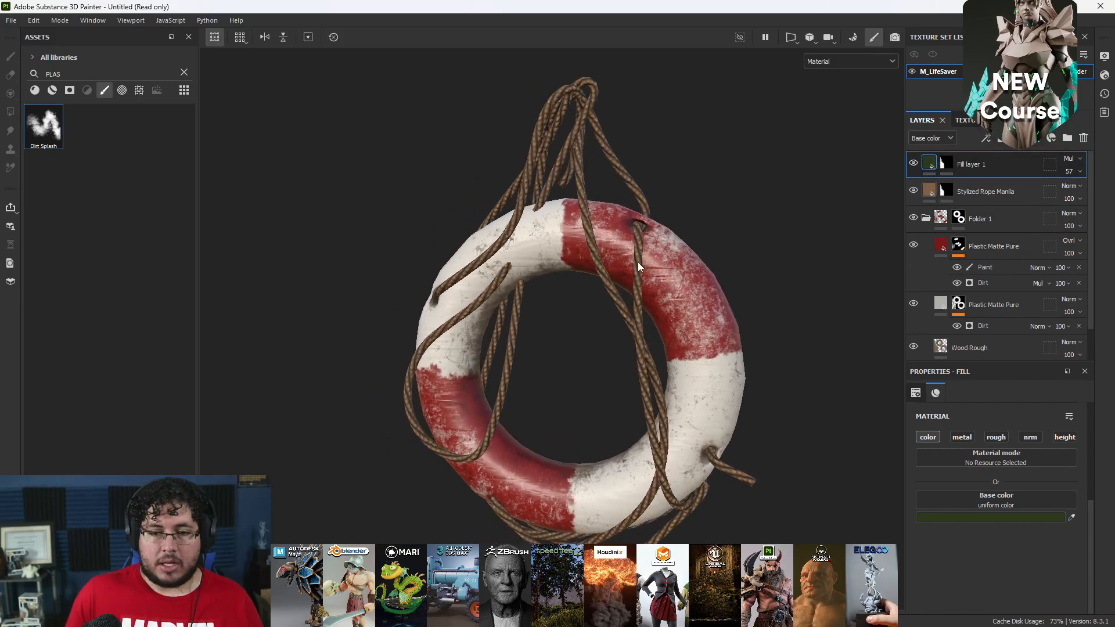
{"action": "right_click_drag", "start_coordinate": [674, 273], "coordinate": [769, 330], "text": "alt"}
{"action": "middle_click_drag", "start_coordinate": [768, 330], "coordinate": [782, 297], "text": "alt"}
{"action": "right_click_drag", "start_coordinate": [645, 290], "coordinate": [461, 256], "text": "alt"}
{"action": "left_click_drag", "start_coordinate": [461, 257], "coordinate": [509, 346], "text": "alt"}
{"action": "right_click_drag", "start_coordinate": [510, 346], "coordinate": [565, 377], "text": "alt"}
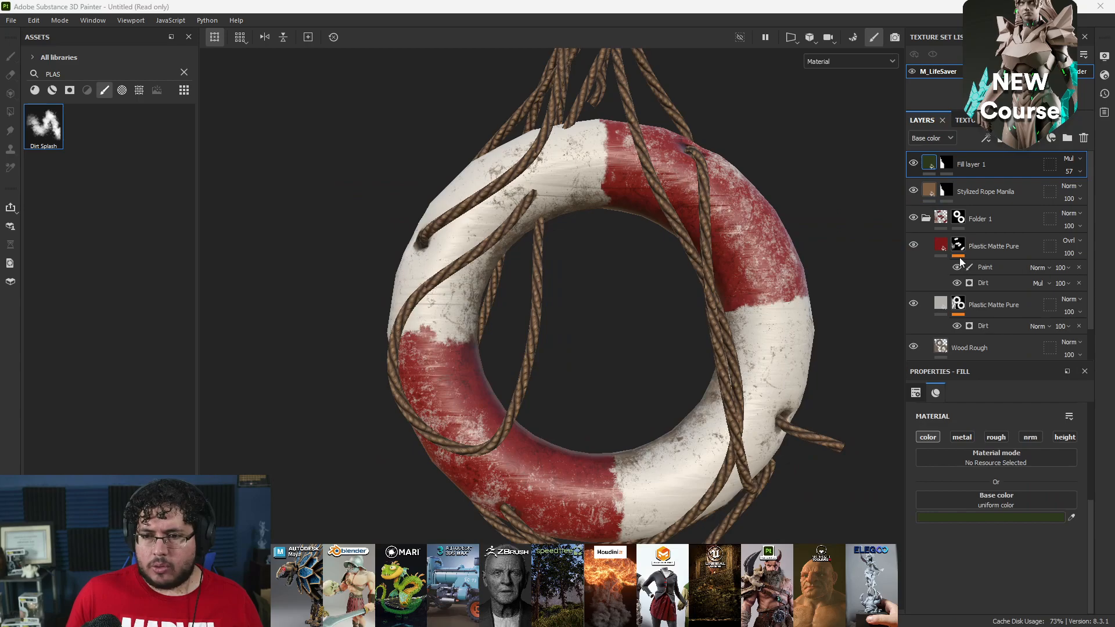
{"action": "left_click_drag", "start_coordinate": [723, 252], "coordinate": [692, 257], "text": "alt"}
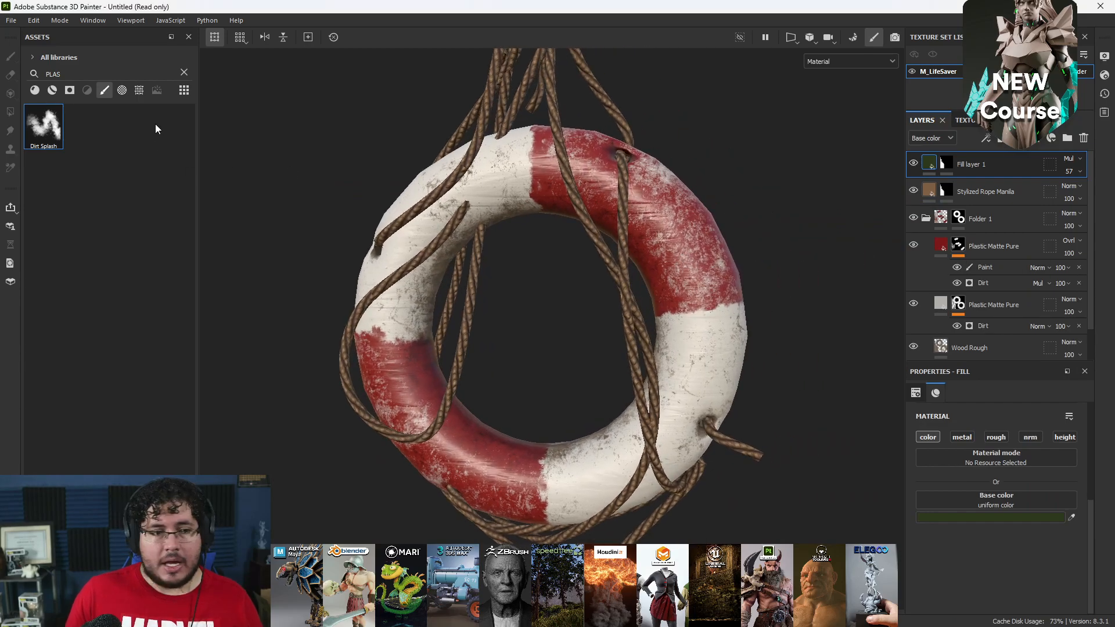
- Find the Wood Rough material, place it as a new layer above the green rope fill, and give it a black mask
{"action": "left_click", "coordinate": [184, 74]}
{"action": "left_click", "coordinate": [34, 91]}
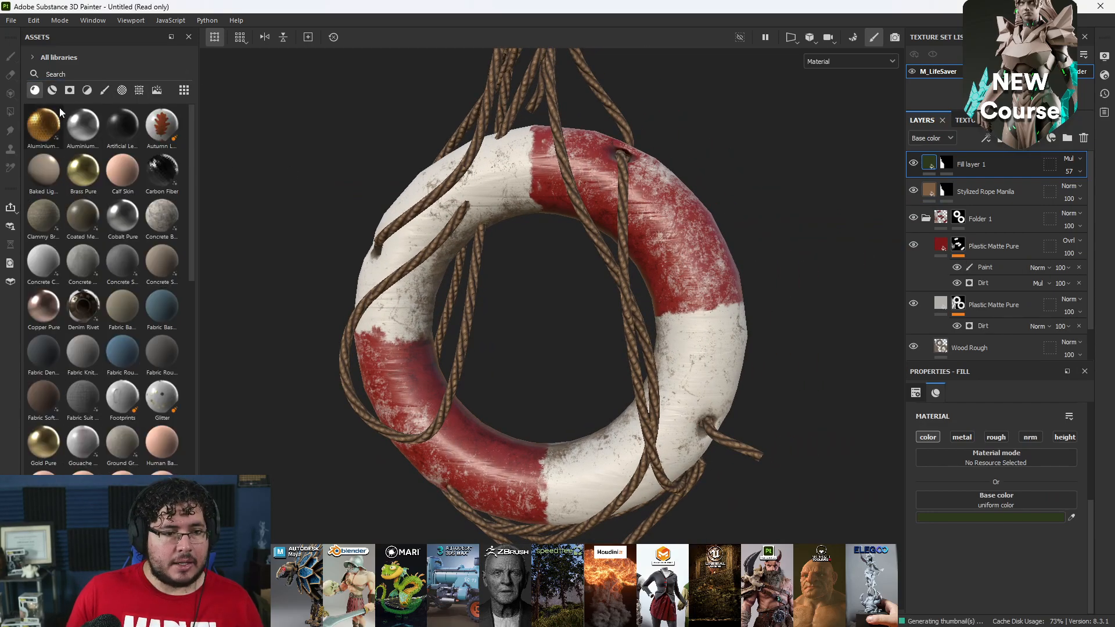
{"action": "left_click", "coordinate": [86, 78]}
{"action": "type", "text": "WOOD"}
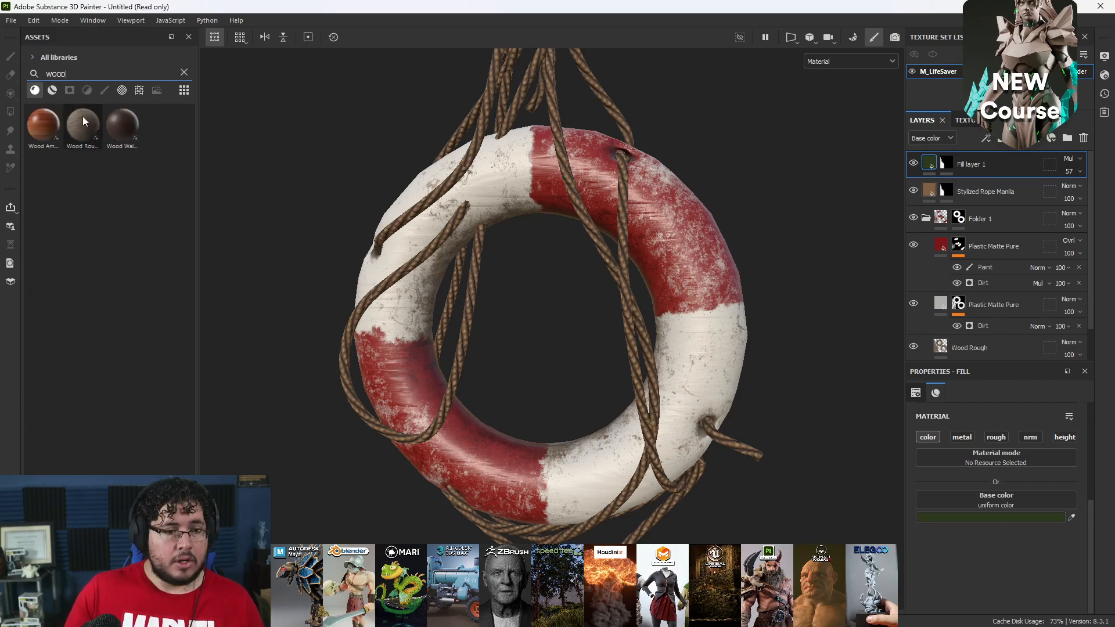
{"action": "left_click_drag", "start_coordinate": [920, 122], "coordinate": [967, 154]}
{"action": "right_click", "coordinate": [932, 163]}
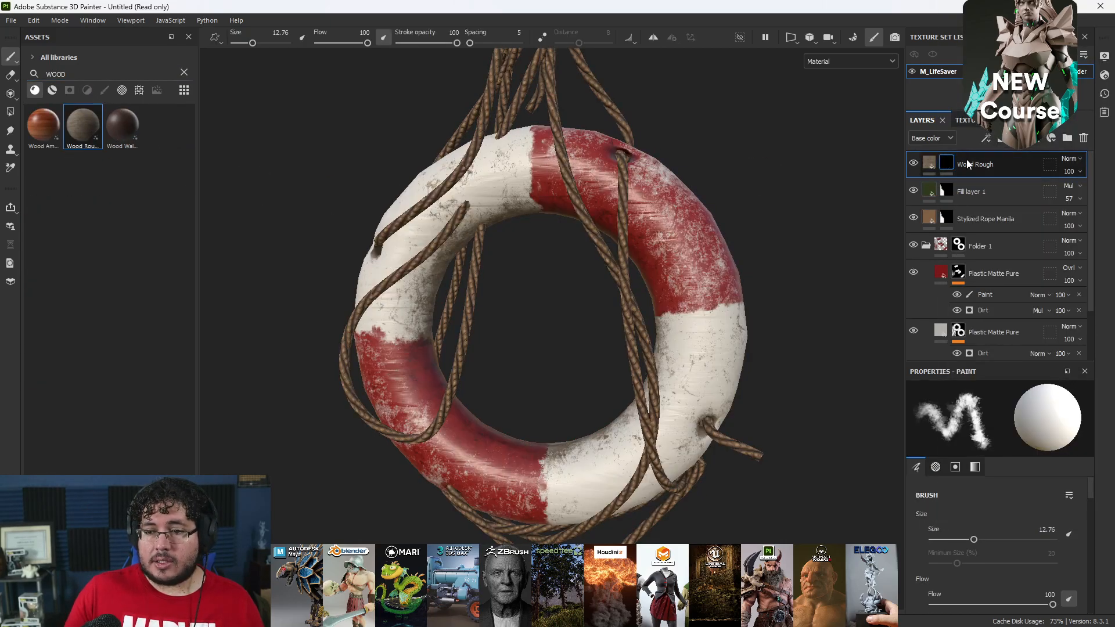
- Add a fill to the top Wood Rough layer's mask using the Grunge Scratches Rough texture and check the scratches up close
{"action": "right_click", "coordinate": [966, 159]}
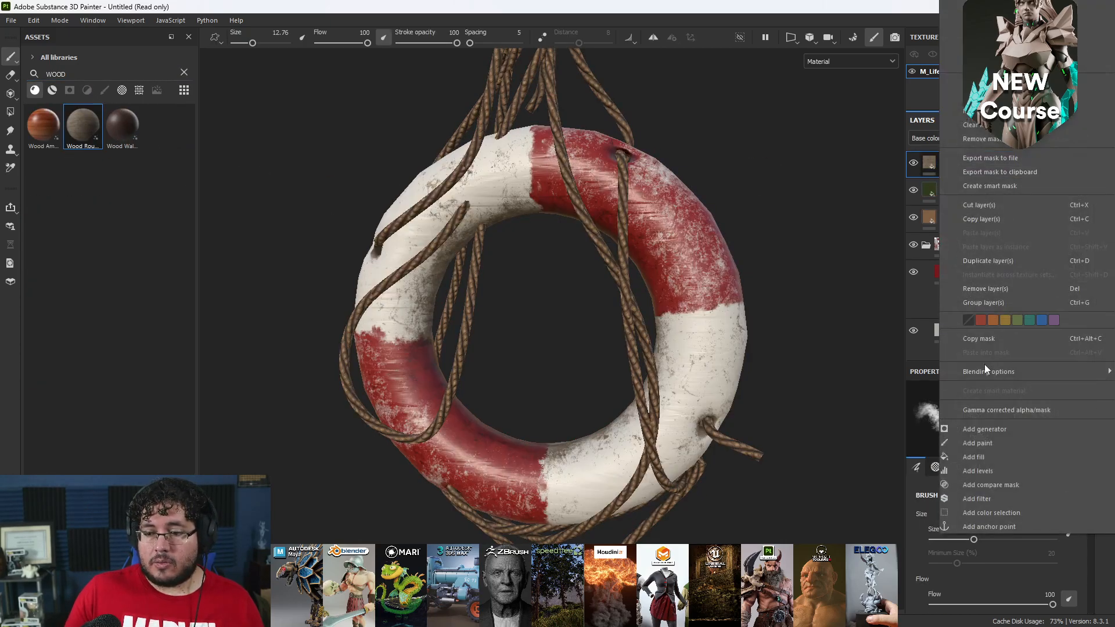
{"action": "left_click", "coordinate": [988, 462]}
{"action": "left_click", "coordinate": [994, 438]}
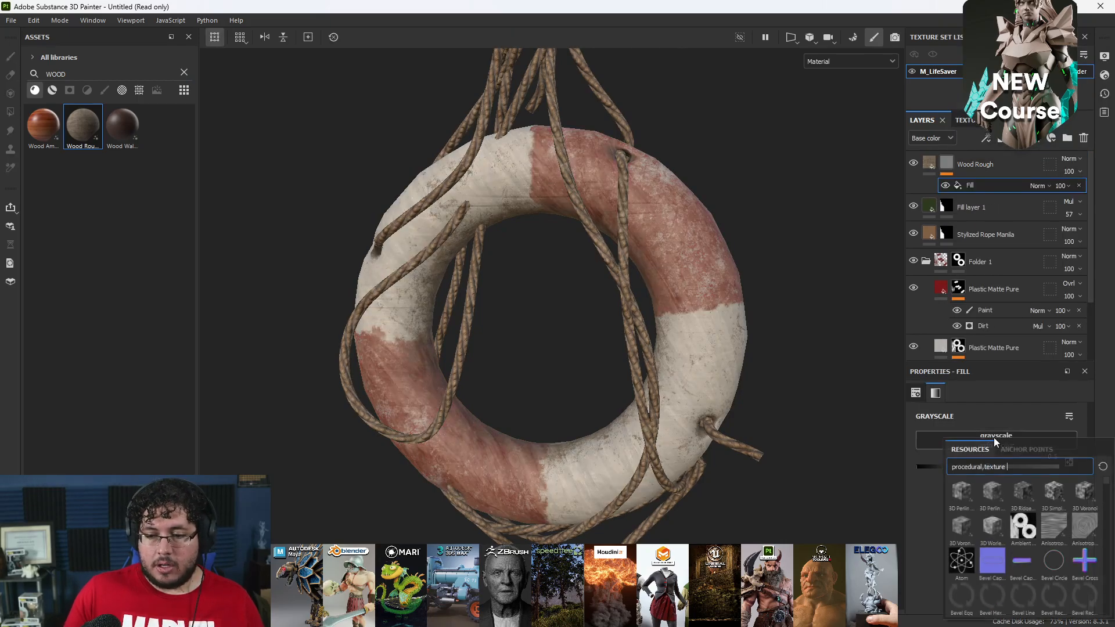
{"action": "type", "text": "SCRATC"}
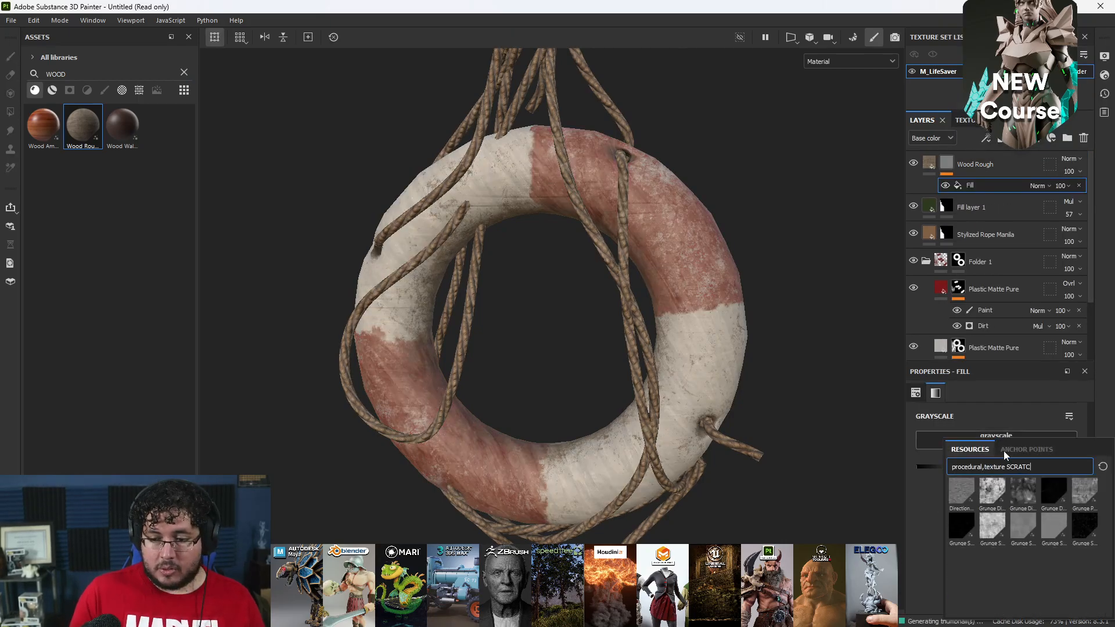
{"action": "left_click", "coordinate": [1076, 528]}
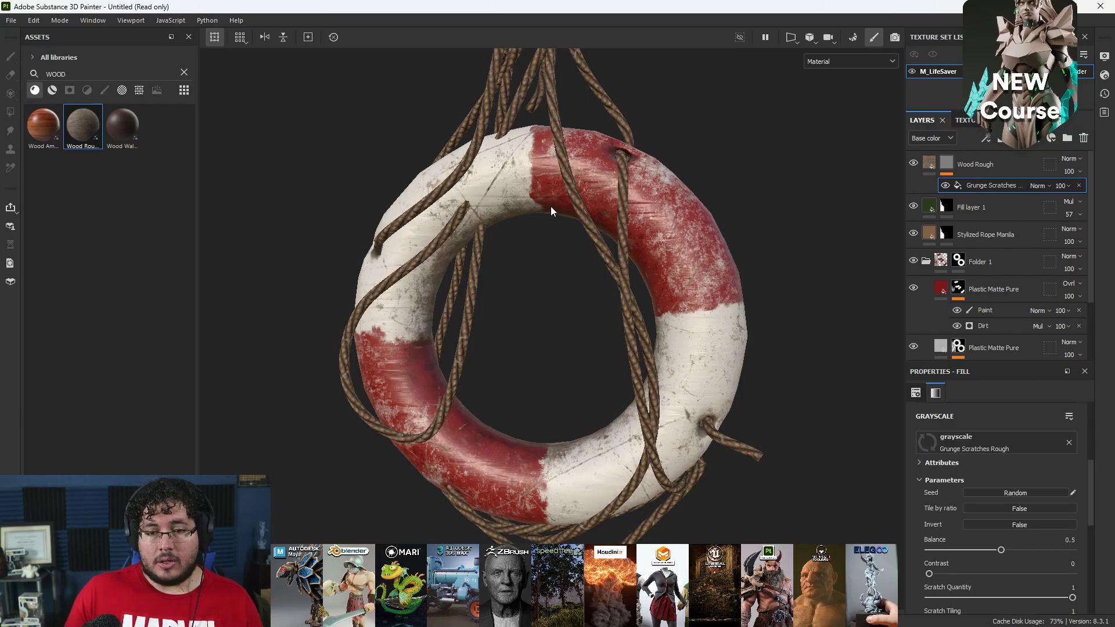
{"action": "scroll", "coordinate": [581, 294], "scroll_direction": "up", "scroll_amount": 5}
{"action": "scroll", "coordinate": [713, 181], "scroll_direction": "down", "scroll_amount": 5}
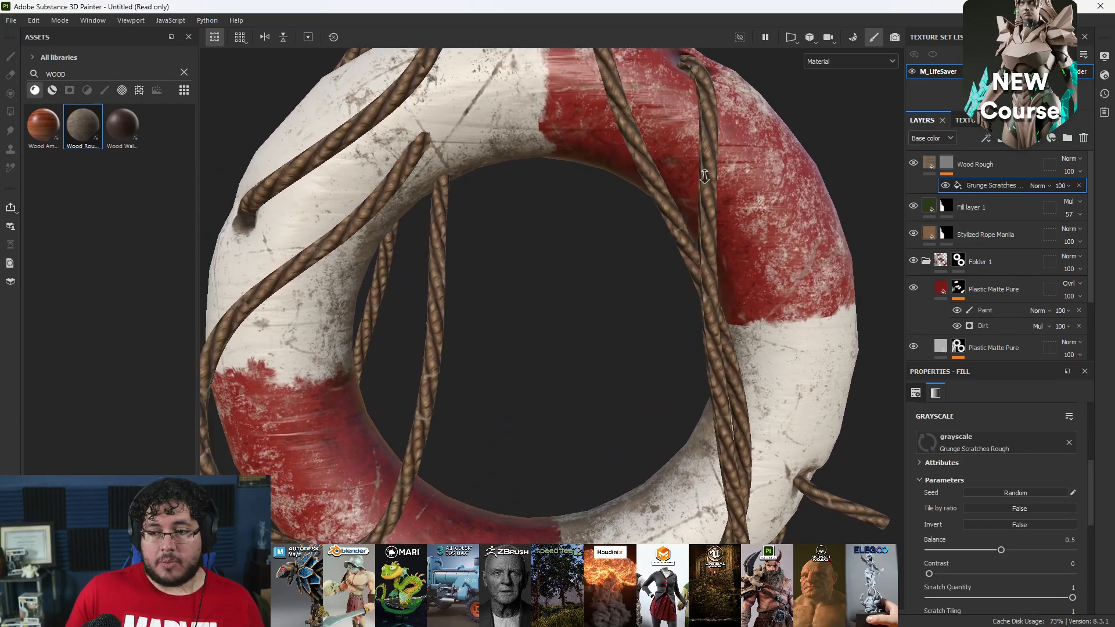
- Try Linear dodge (Add) on the scratched Wood Rough layer and set its blend mode to Overlay
{"action": "left_click", "coordinate": [1069, 158]}
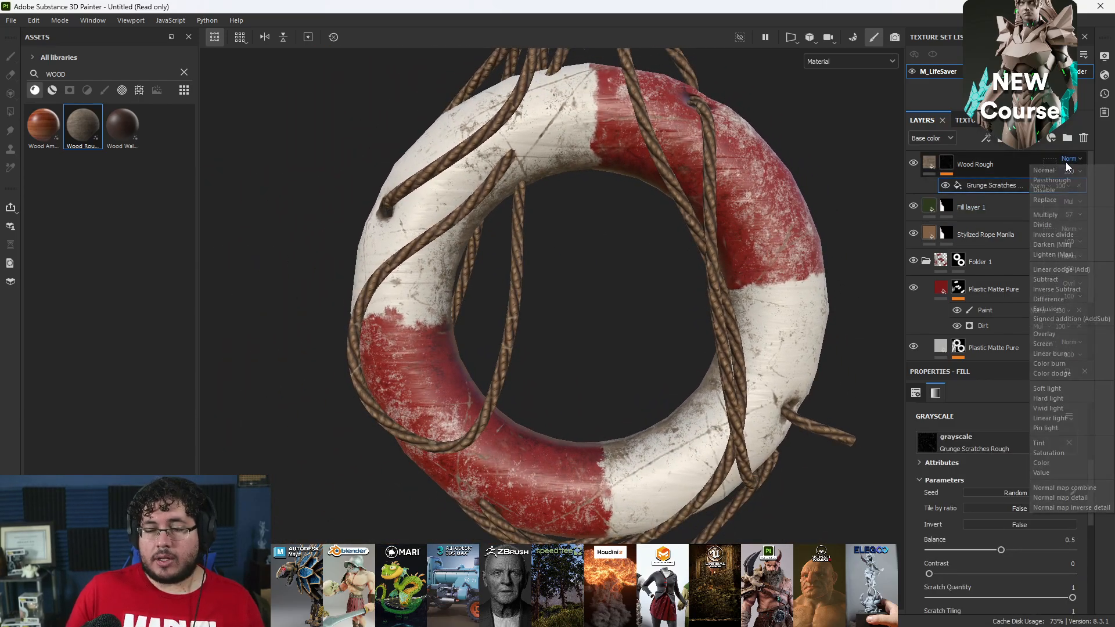
{"action": "left_click", "coordinate": [1057, 273]}
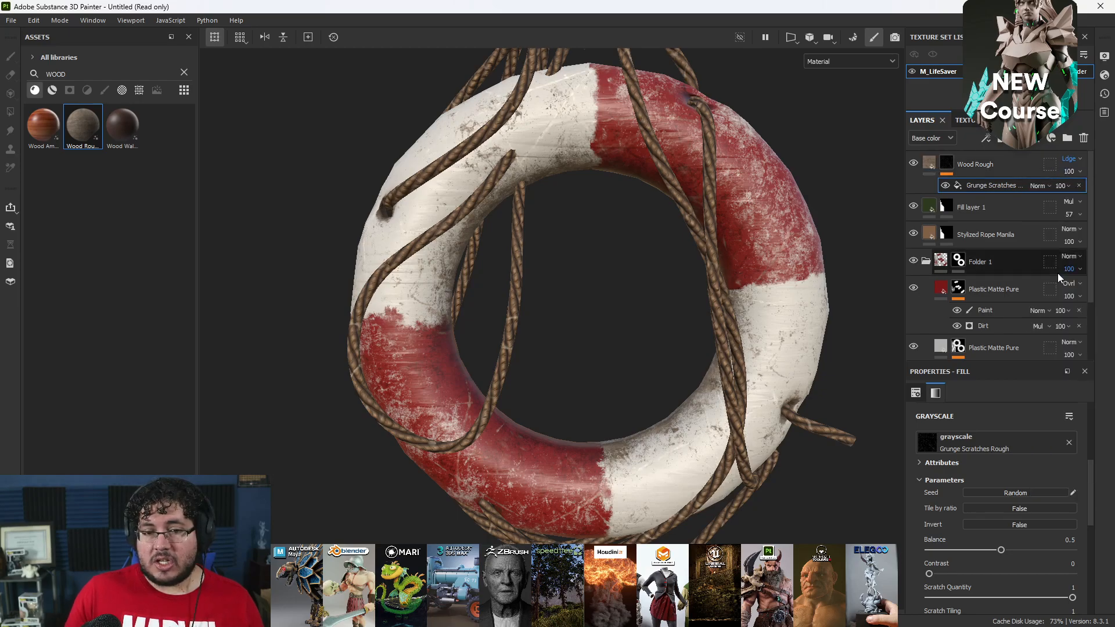
{"action": "left_click", "coordinate": [1072, 158]}
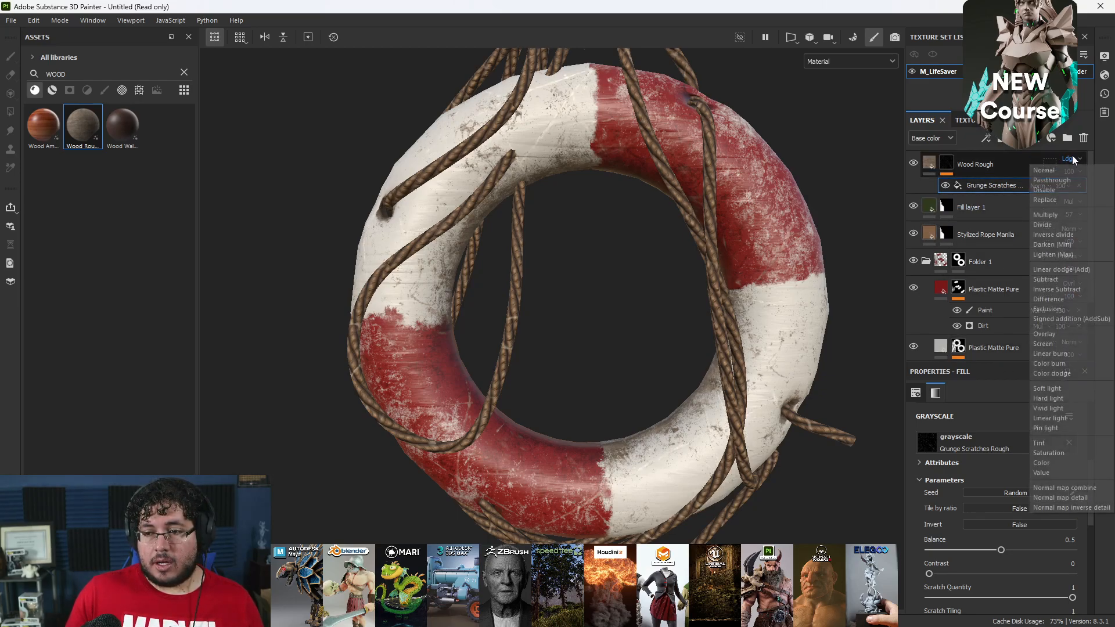
{"action": "left_click", "coordinate": [1053, 334]}
- Set the scratched Wood Rough layer's opacity to 52 and compare the surface by toggling the layer's visibility
{"action": "left_click_drag", "start_coordinate": [752, 230], "coordinate": [724, 217], "text": "alt"}
{"action": "left_click_drag", "start_coordinate": [1056, 186], "coordinate": [1076, 196]}
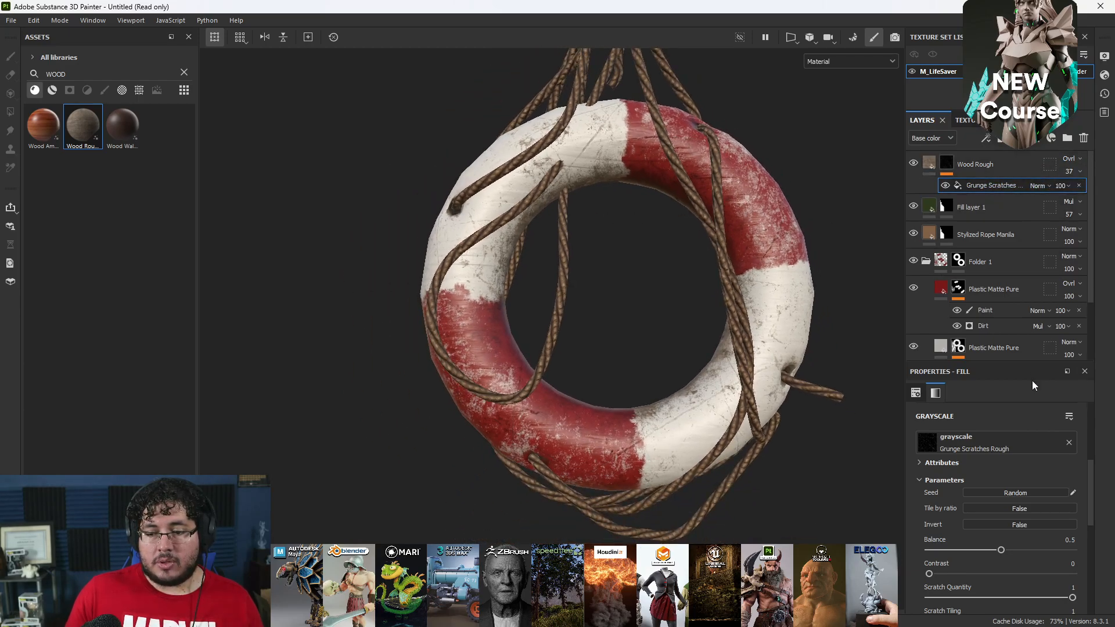
{"action": "left_click", "coordinate": [1070, 171]}
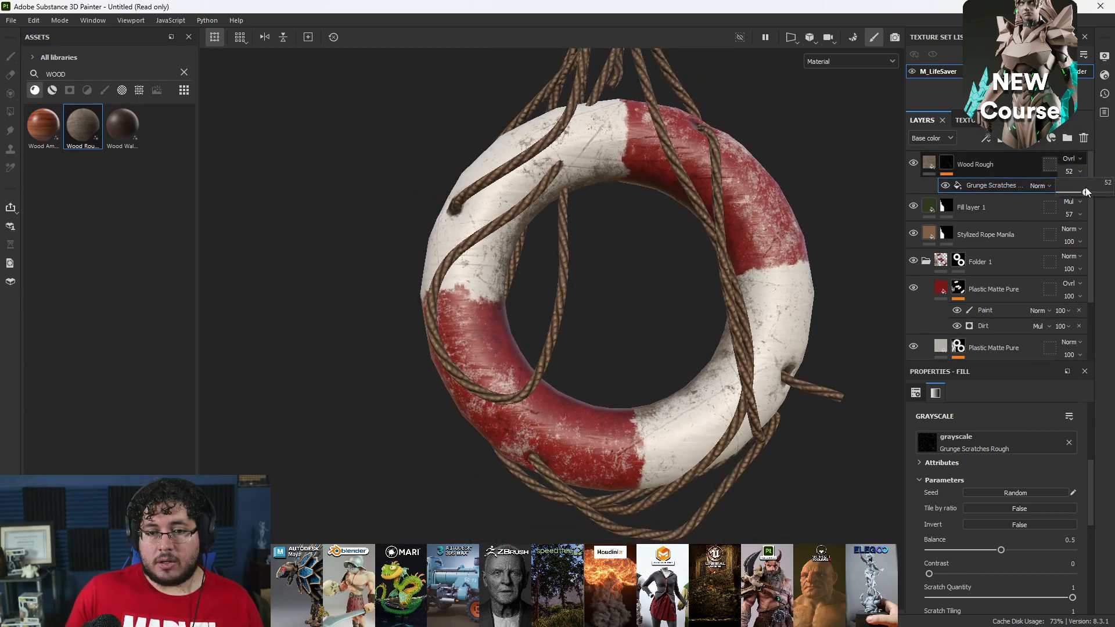
{"action": "right_click_drag", "start_coordinate": [751, 205], "coordinate": [717, 215], "text": "alt"}
{"action": "left_click", "coordinate": [915, 163]}
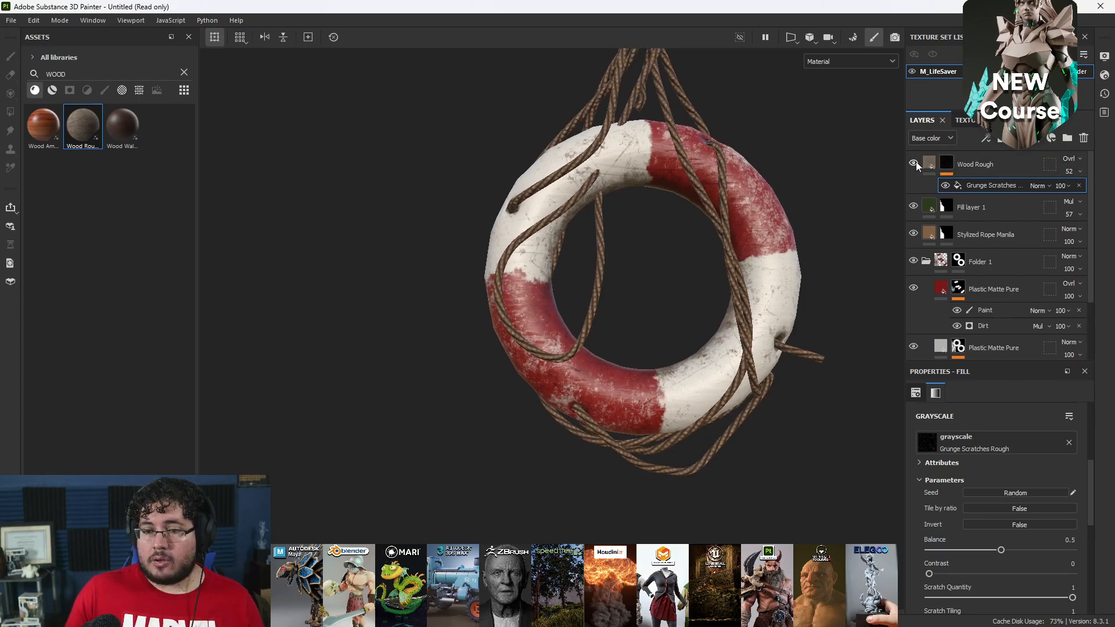
{"action": "middle_click_drag", "start_coordinate": [717, 283], "coordinate": [578, 268], "text": "alt"}
{"action": "right_click_drag", "start_coordinate": [578, 267], "coordinate": [599, 270], "text": "alt"}
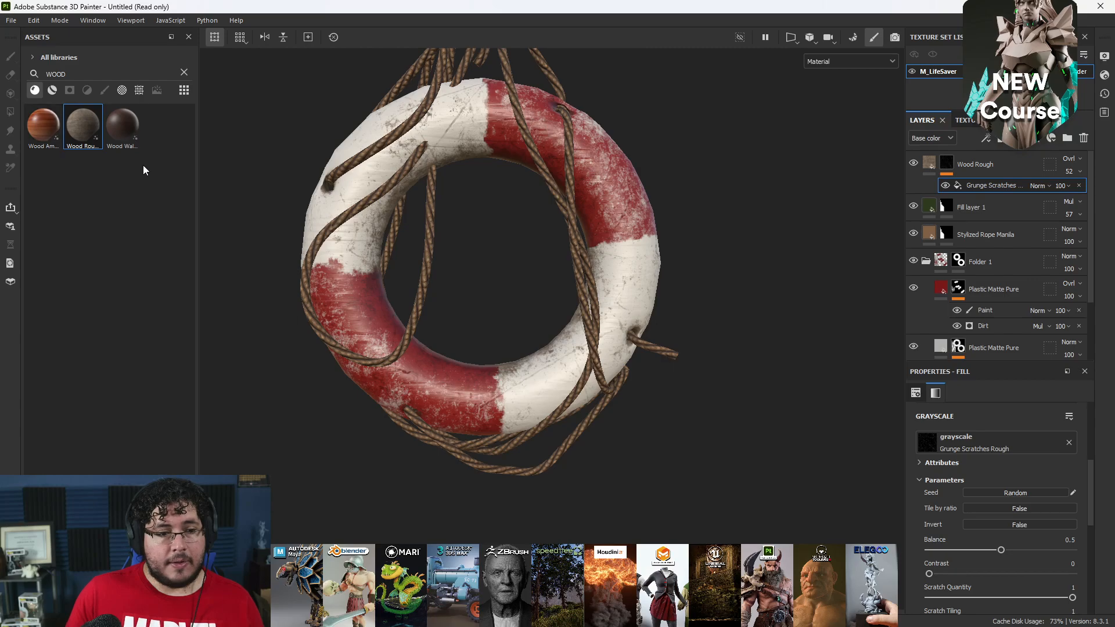
{"action": "right_click_drag", "start_coordinate": [1114, 328], "coordinate": [705, 266]}
{"action": "right_click_drag", "start_coordinate": [760, 200], "coordinate": [1114, 232]}
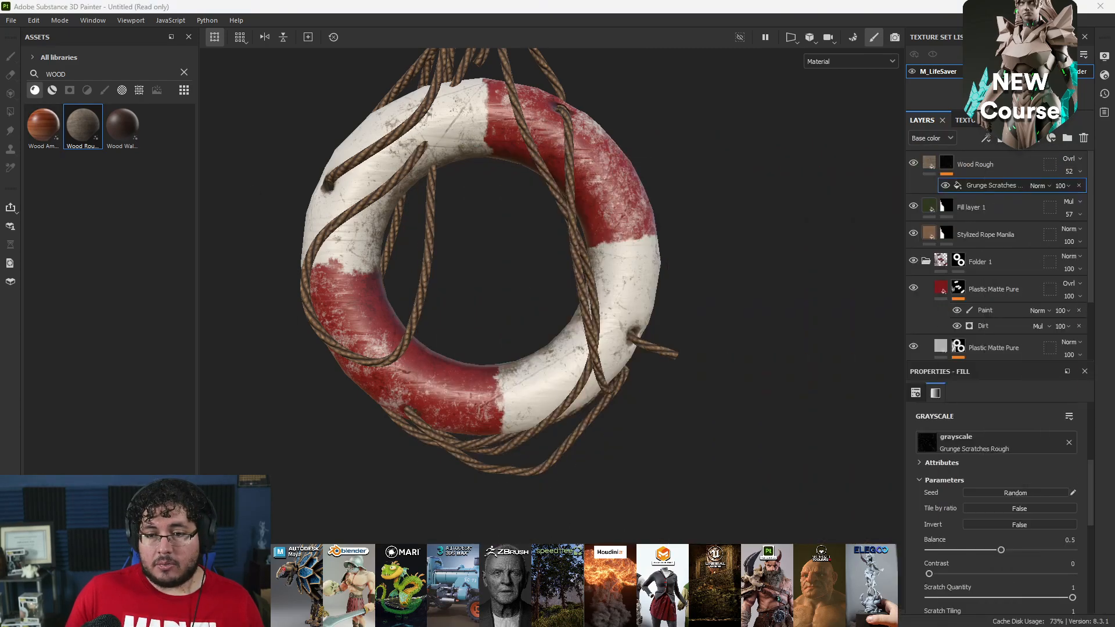
- Search the material library for MOSS and clear the search
{"action": "left_click", "coordinate": [183, 73]}
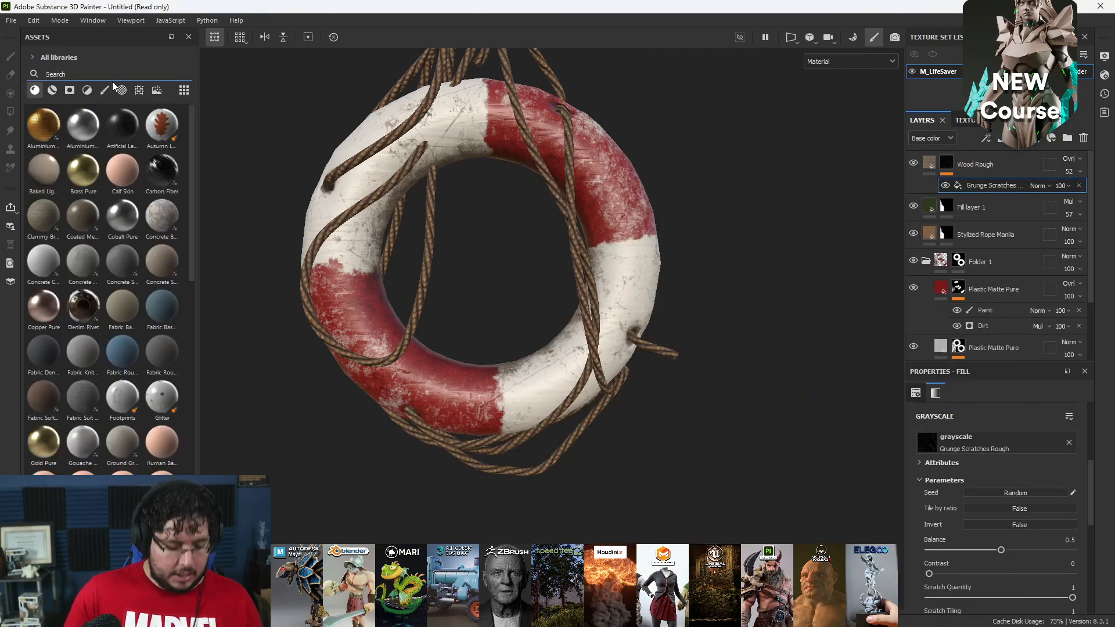
{"action": "type", "text": "MOSS"}
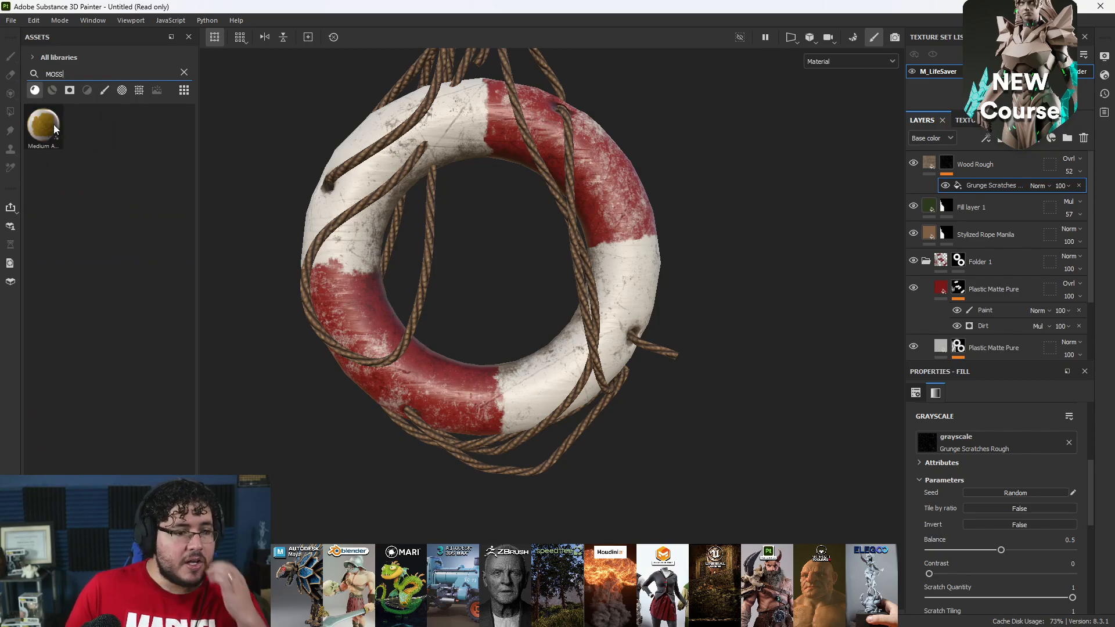
{"action": "key", "text": "ctrl+a"}
{"action": "key", "text": "BackSpace"}
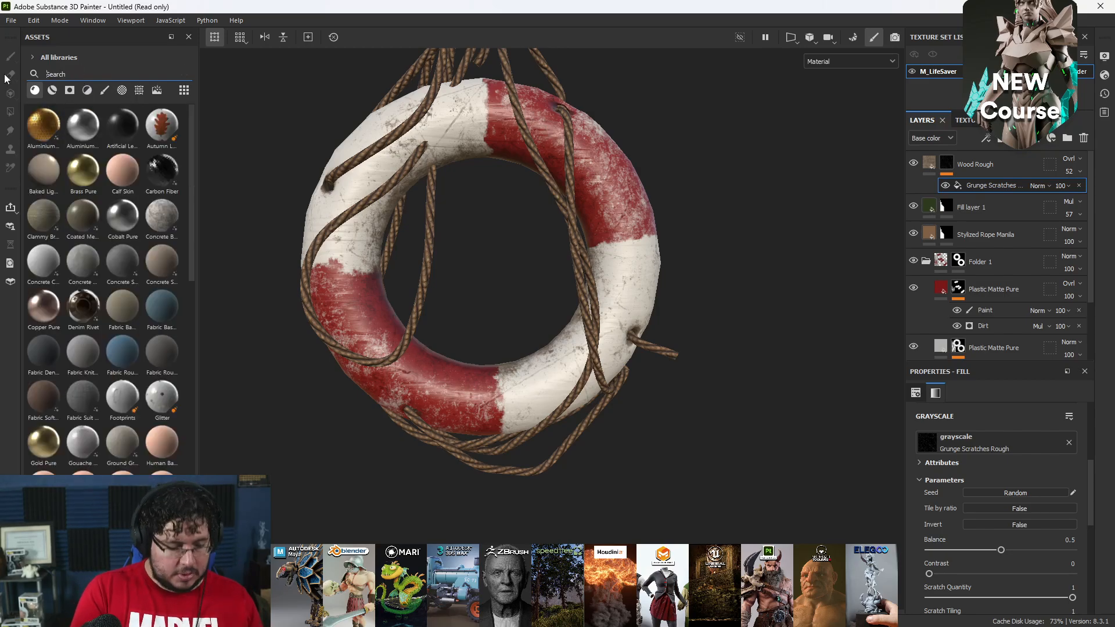
- Browse the materials and add Leather Rough as a new layer at the top of the stack
{"action": "scroll", "coordinate": [133, 291], "scroll_direction": "down", "scroll_amount": 10}
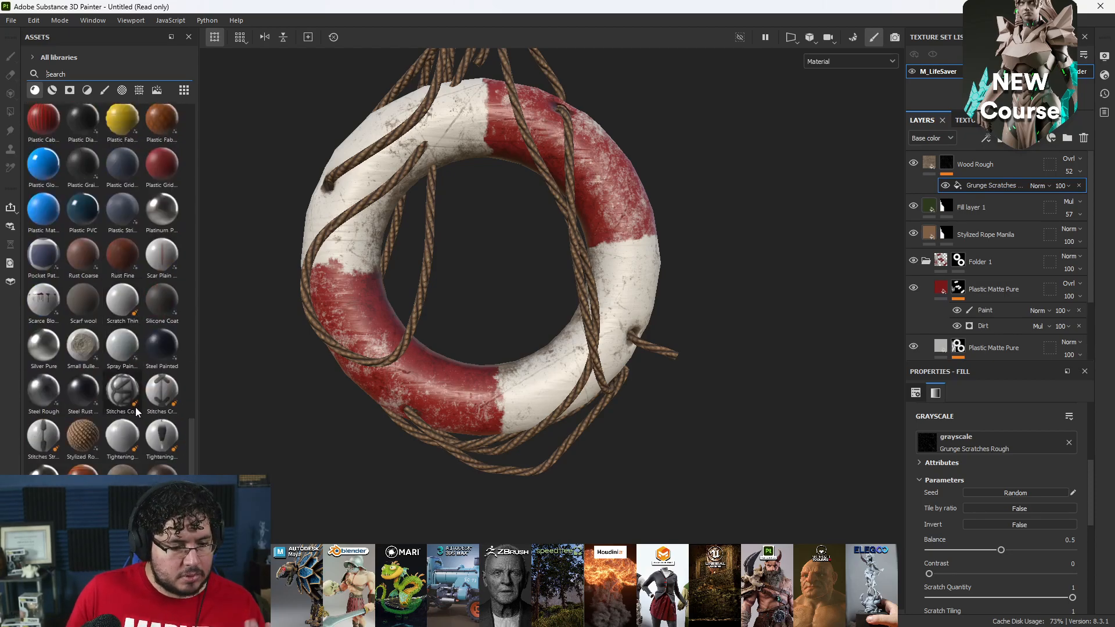
{"action": "scroll", "coordinate": [114, 415], "scroll_direction": "up", "scroll_amount": 3}
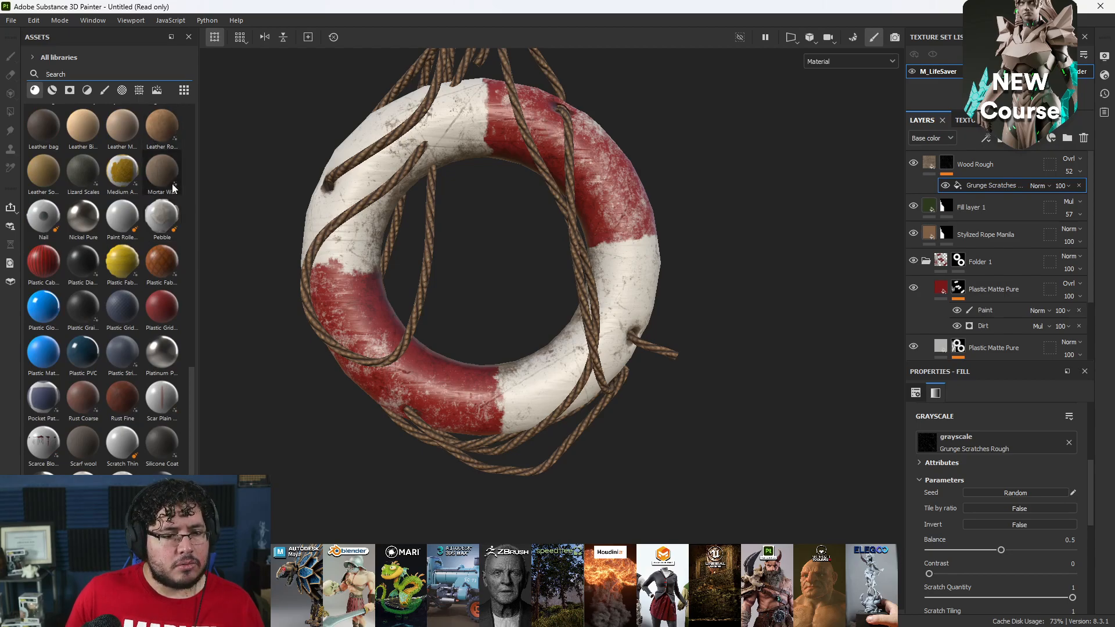
{"action": "mouse_move", "coordinate": [166, 135]}
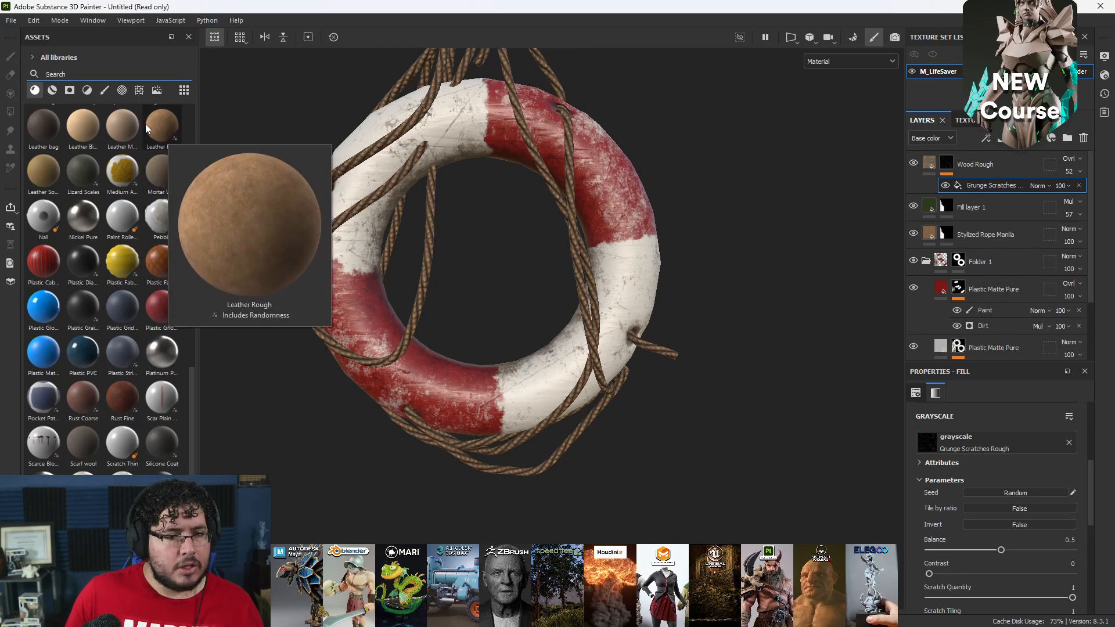
{"action": "left_click_drag", "start_coordinate": [154, 122], "coordinate": [1000, 152]}
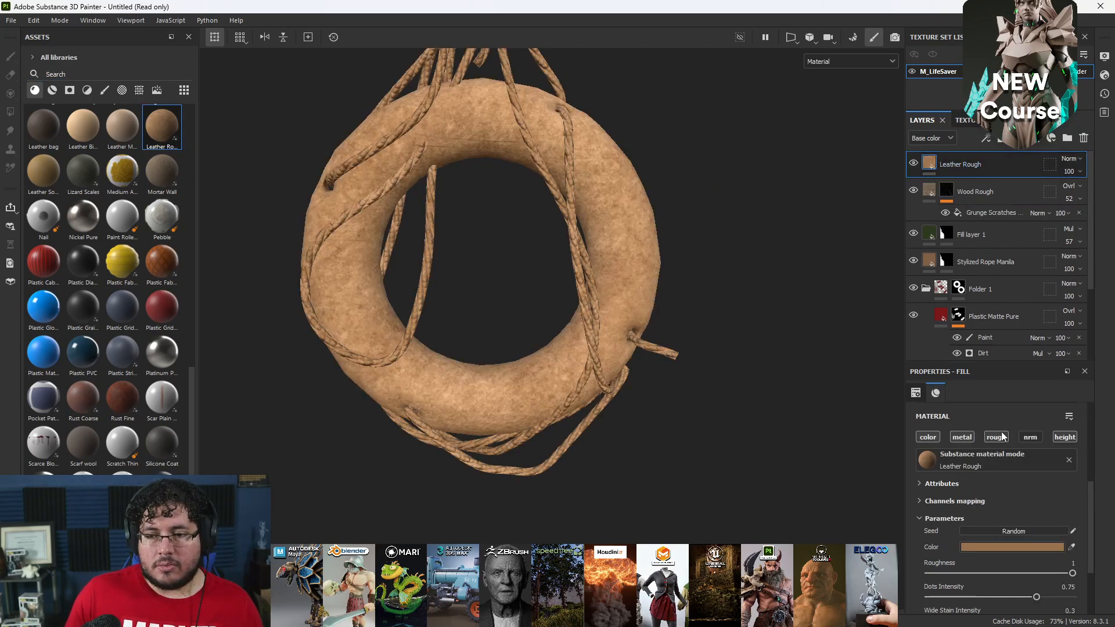
- Recolor the Leather Rough layer to a dark green and lower its roughness
{"action": "left_click", "coordinate": [1007, 547]}
{"action": "left_click", "coordinate": [1055, 514]}
{"action": "left_click_drag", "start_coordinate": [1012, 533], "coordinate": [1005, 542]}
{"action": "left_click", "coordinate": [1061, 402]}
{"action": "scroll", "coordinate": [1012, 513], "scroll_direction": "down", "scroll_amount": 3}
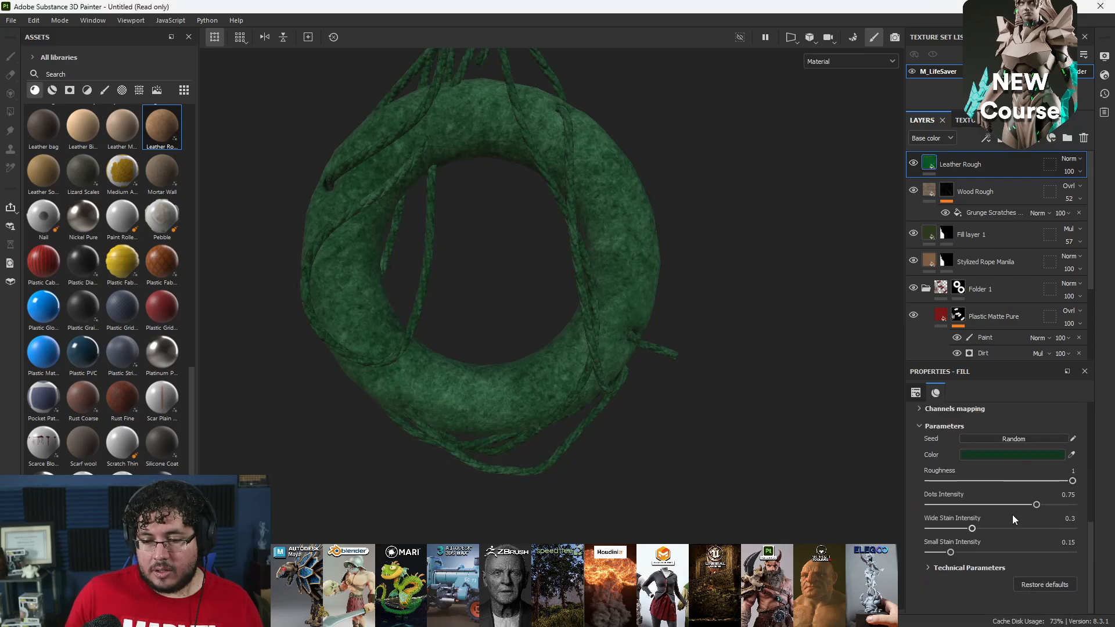
{"action": "left_click_drag", "start_coordinate": [1073, 480], "coordinate": [997, 481]}
- Add a black mask to the green Leather Rough layer
{"action": "right_click", "coordinate": [981, 165]}
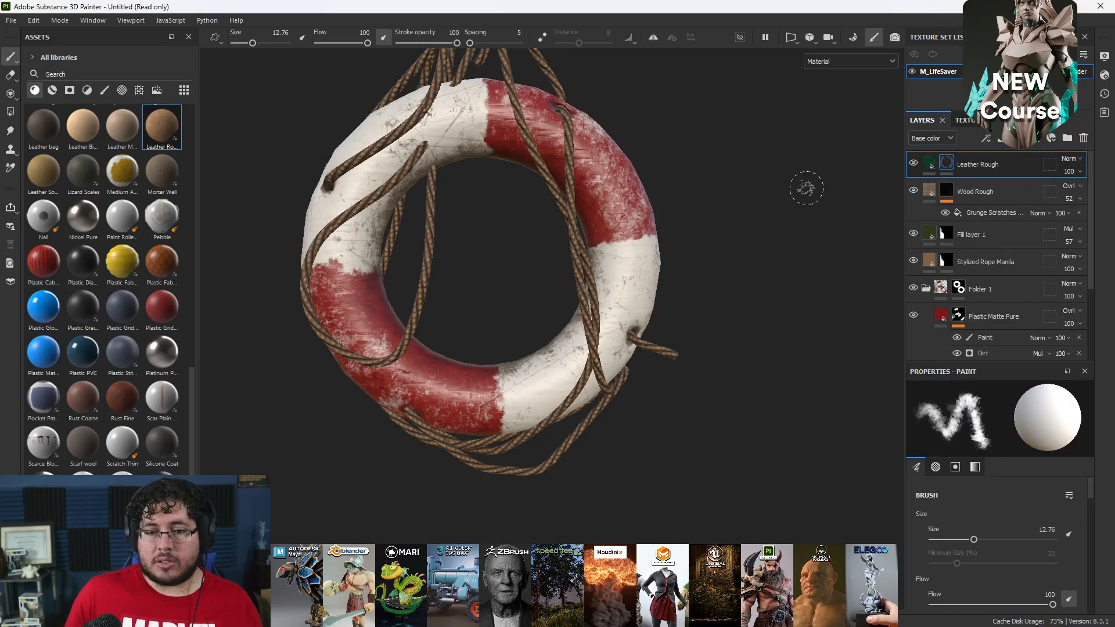
{"action": "left_click_drag", "start_coordinate": [804, 187], "coordinate": [737, 349], "text": "alt"}
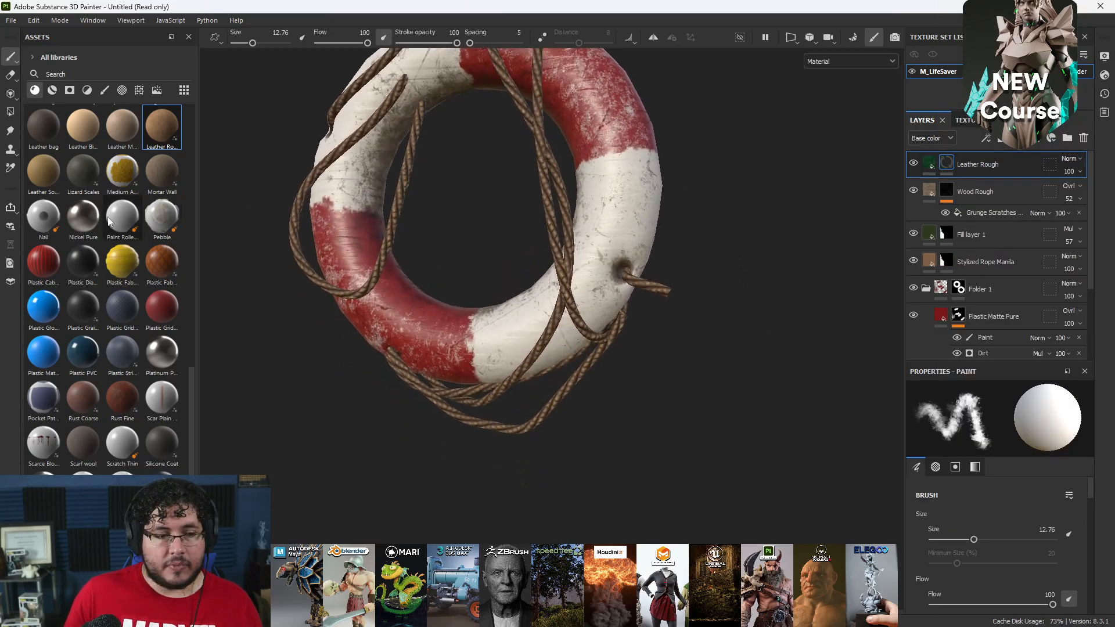
- Browse the brush library and choose the Dirt 3 brush for painting the Leather Rough mask
{"action": "left_click", "coordinate": [105, 90]}
{"action": "scroll", "coordinate": [106, 407], "scroll_direction": "down", "scroll_amount": 10}
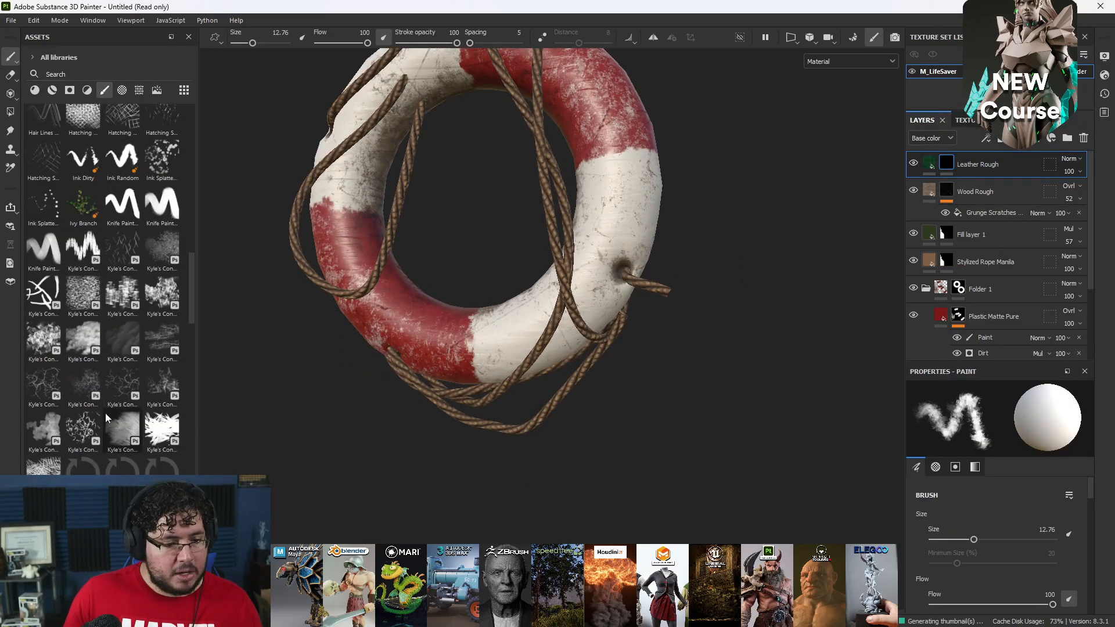
{"action": "scroll", "coordinate": [120, 402], "scroll_direction": "up", "scroll_amount": 10}
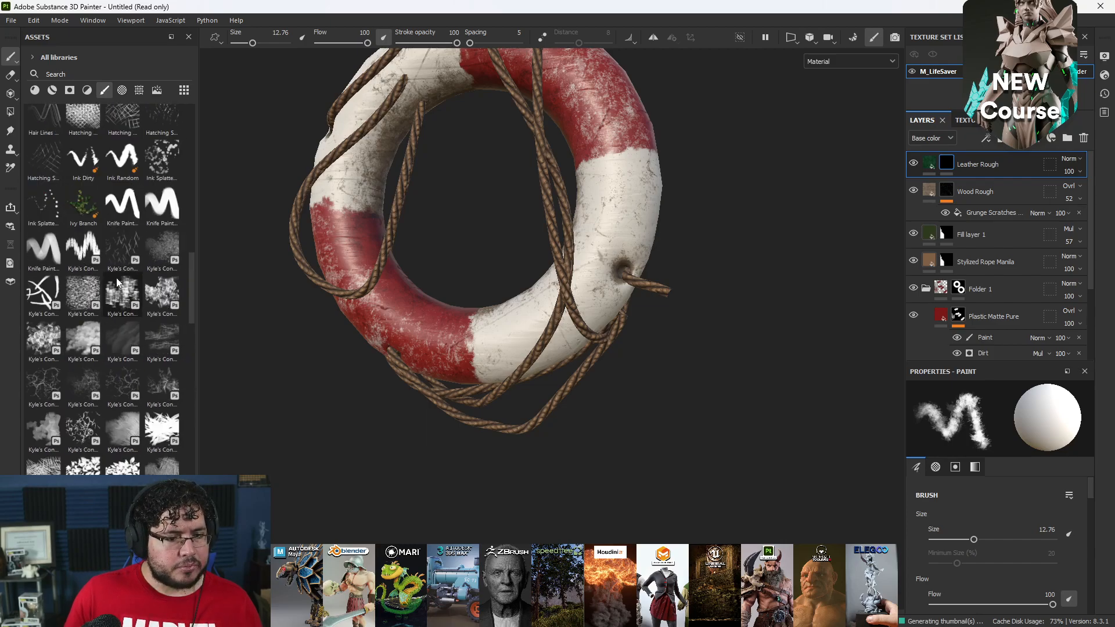
{"action": "scroll", "coordinate": [120, 406], "scroll_direction": "down", "scroll_amount": 6}
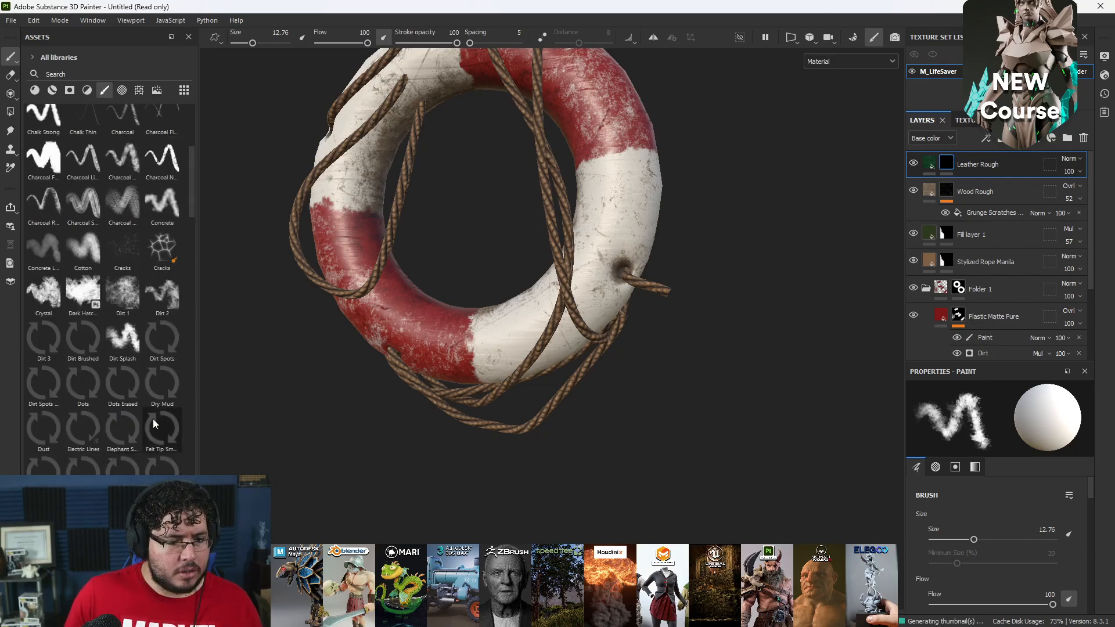
- Paint green speckles around the rope hole and along the lower white band with the Dirt 3 brush at size 19.59
{"action": "left_click_drag", "start_coordinate": [634, 285], "coordinate": [555, 284], "text": "alt"}
{"action": "right_click_drag", "start_coordinate": [555, 284], "coordinate": [589, 284], "text": "ctrl"}
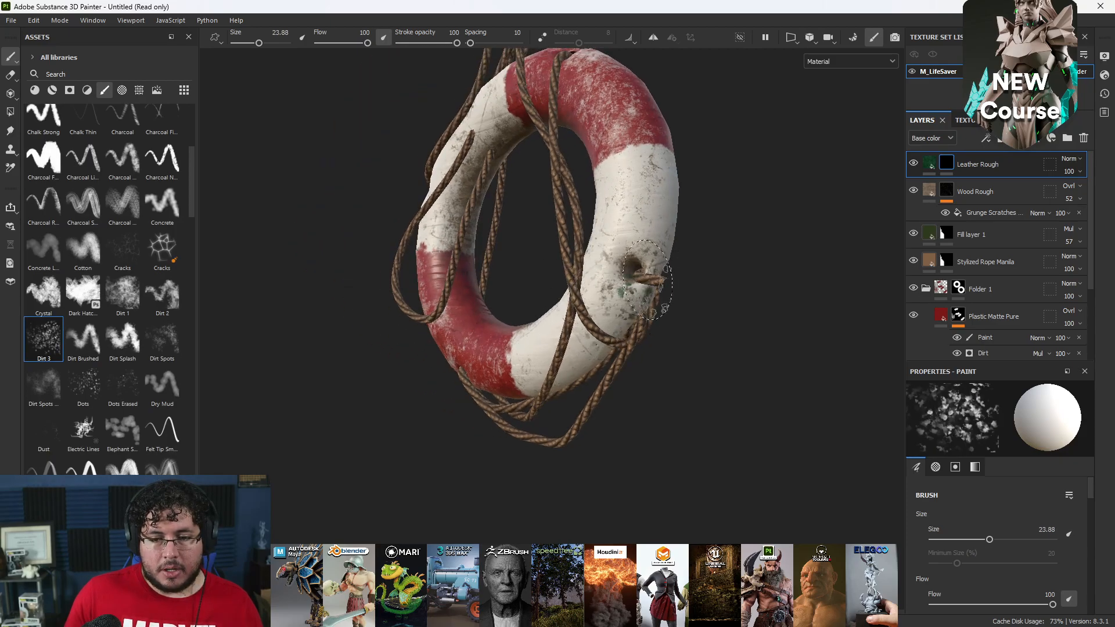
{"action": "right_click_drag", "start_coordinate": [631, 317], "coordinate": [618, 315], "text": "ctrl"}
{"action": "mouse_move", "coordinate": [623, 305]}
{"action": "left_mouse_down"}
{"action": "mouse_move", "coordinate": [574, 380]}
{"action": "mouse_move", "coordinate": [526, 407]}
{"action": "mouse_move", "coordinate": [580, 360]}
{"action": "left_mouse_up"}
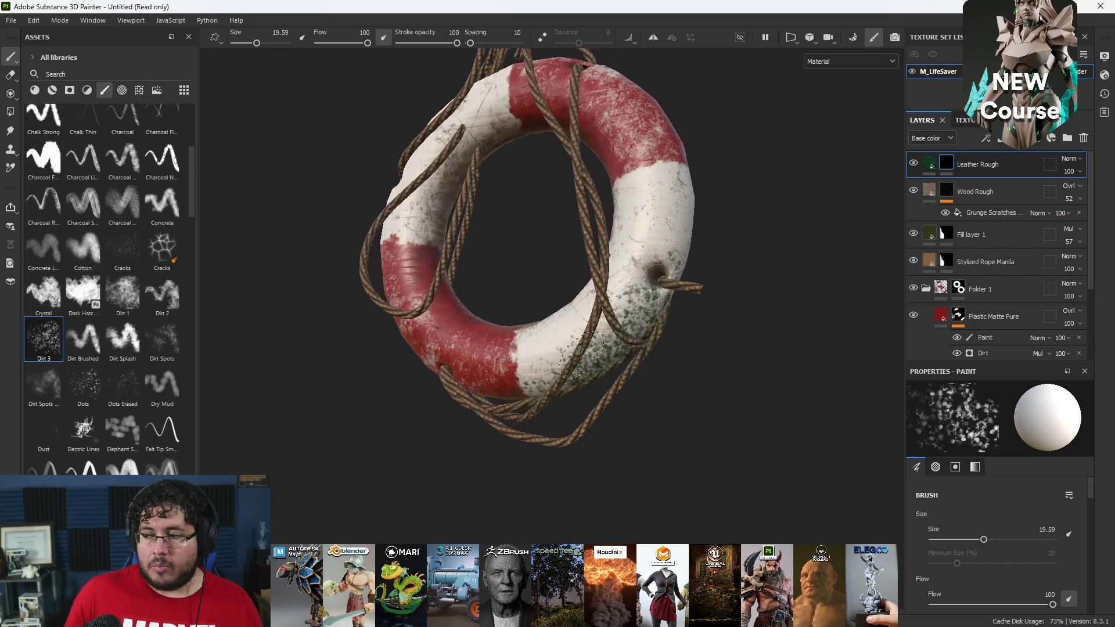
- Set the Leather Rough layer's blending mode to Overlay
{"action": "left_click", "coordinate": [1070, 158]}
{"action": "left_click", "coordinate": [1045, 338]}
{"action": "left_click_drag", "start_coordinate": [836, 354], "coordinate": [823, 361], "text": "alt"}
{"action": "scroll", "coordinate": [824, 360], "scroll_direction": "up", "scroll_amount": 3}
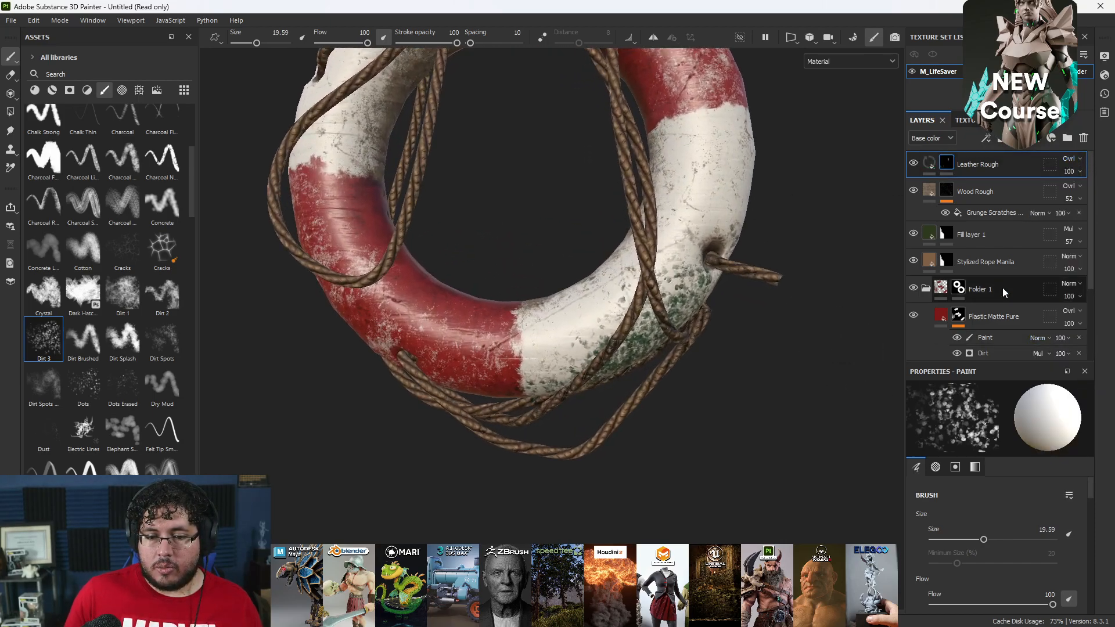
- Recolor the Leather Rough material to olive green 495718 and set the layer's opacity to 86
{"action": "left_click", "coordinate": [979, 164]}
{"action": "left_click", "coordinate": [991, 549]}
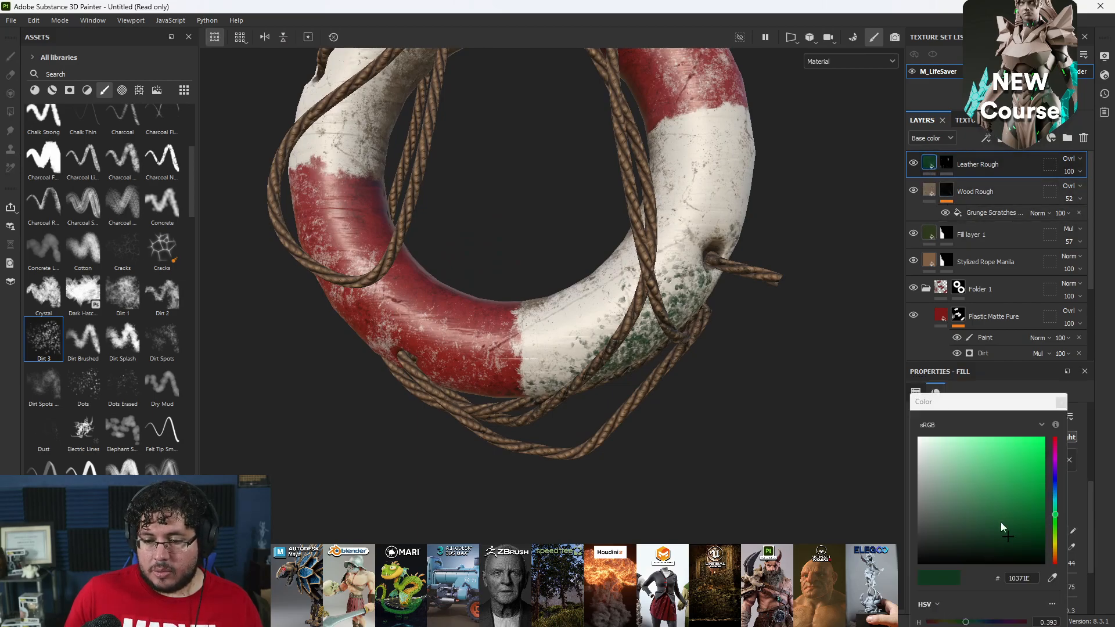
{"action": "left_click_drag", "start_coordinate": [1055, 525], "coordinate": [1011, 522]}
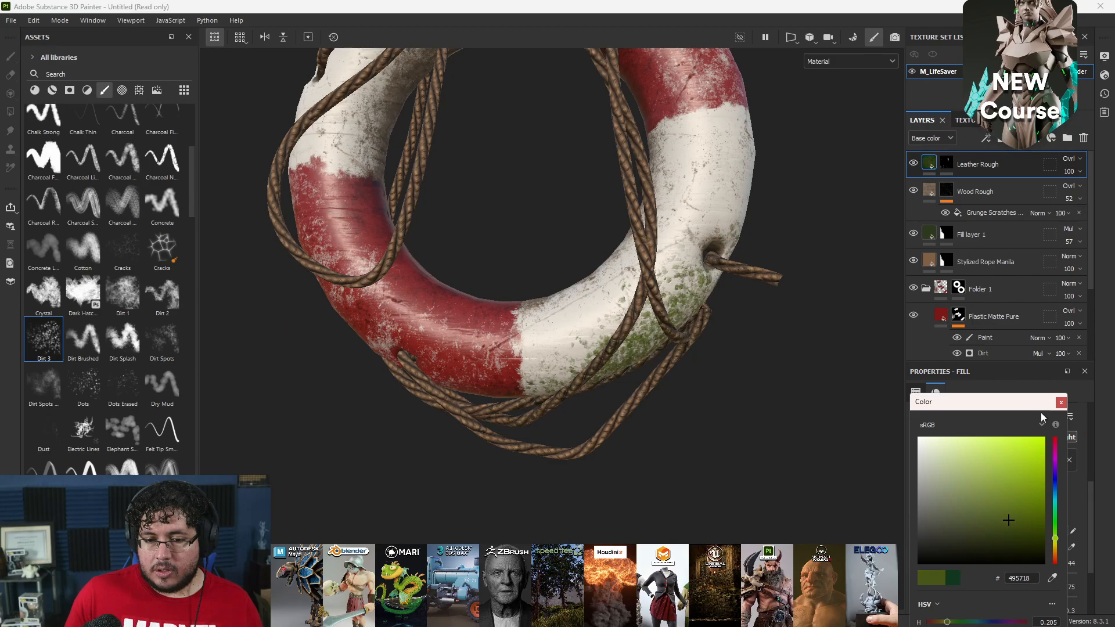
{"action": "left_click", "coordinate": [1061, 403]}
{"action": "left_click", "coordinate": [1098, 193]}
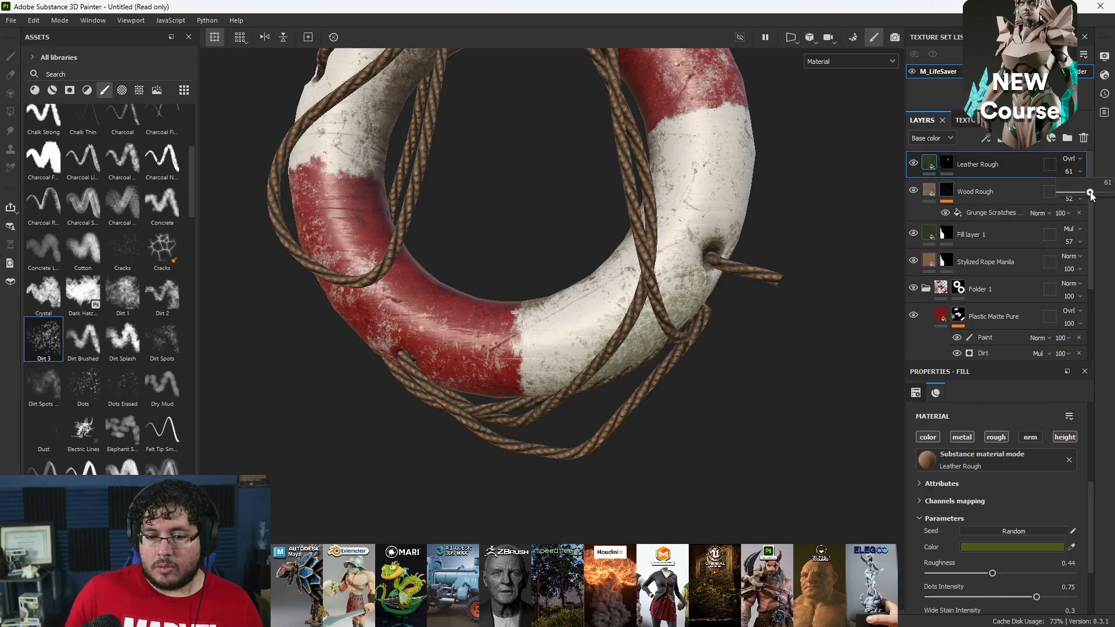
{"action": "left_click_drag", "start_coordinate": [834, 275], "coordinate": [791, 250], "text": "alt"}
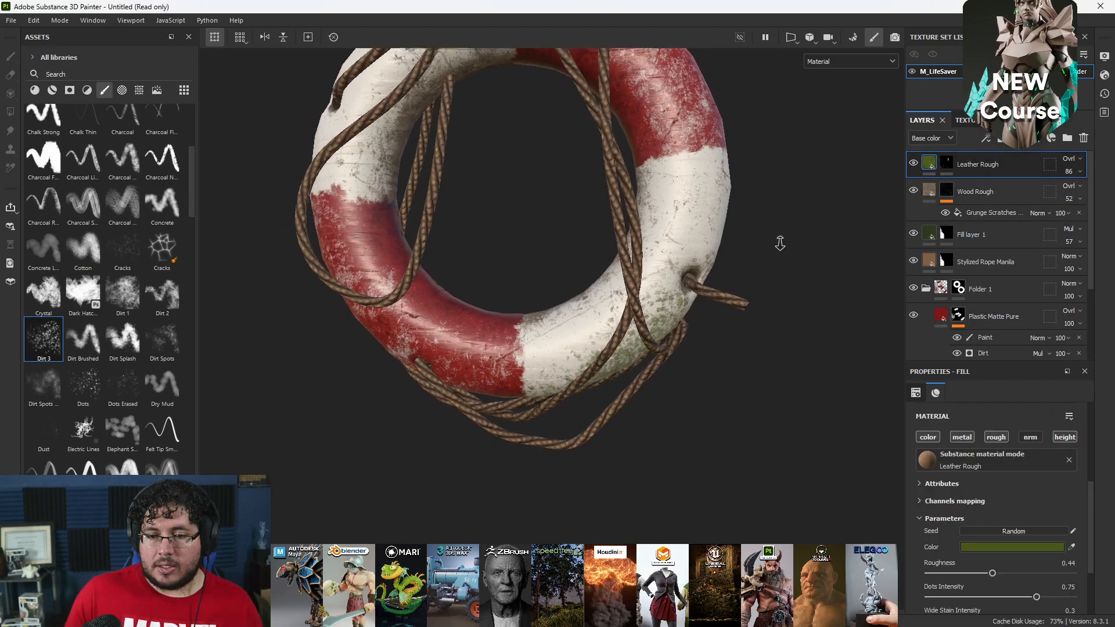
{"action": "right_click_drag", "start_coordinate": [791, 249], "coordinate": [775, 241], "text": "alt"}
- Paint moss speckles in the Leather Rough mask on the white band beside the rope hole on the ring's other side
{"action": "left_click", "coordinate": [947, 164]}
{"action": "mouse_move", "coordinate": [516, 253]}
{"action": "left_mouse_down", "text": "alt"}
{"action": "mouse_move", "coordinate": [447, 307]}
{"action": "mouse_move", "coordinate": [403, 371]}
{"action": "left_mouse_up", "text": "alt"}
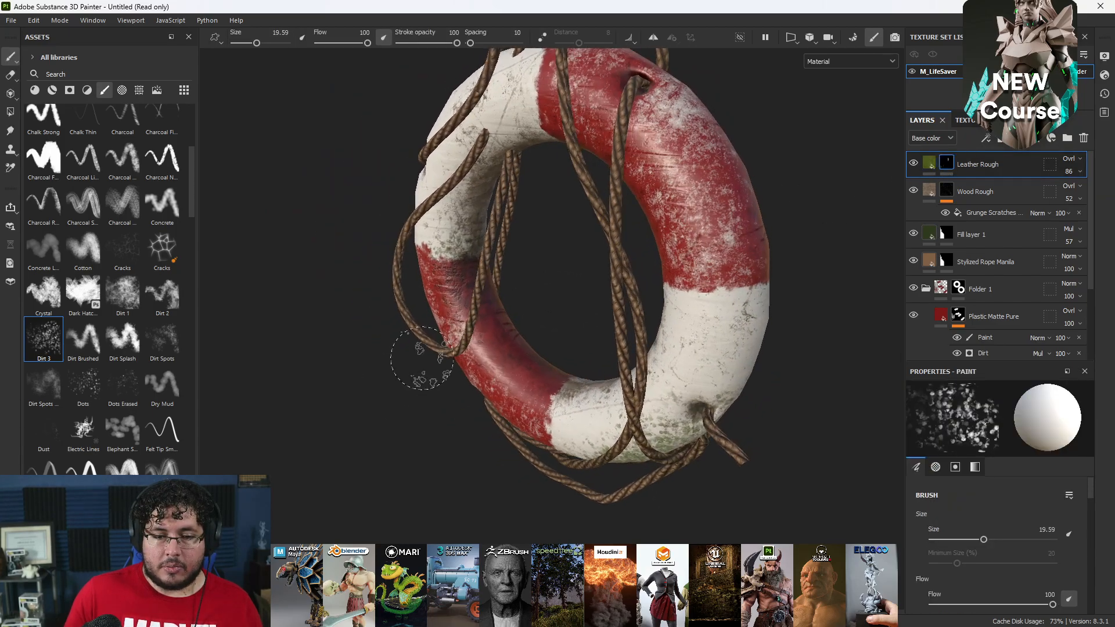
{"action": "mouse_move", "coordinate": [527, 362]}
{"action": "left_mouse_down", "text": "alt"}
{"action": "mouse_move", "coordinate": [537, 432]}
{"action": "mouse_move", "coordinate": [615, 413]}
{"action": "mouse_move", "coordinate": [647, 381]}
{"action": "mouse_move", "coordinate": [509, 335]}
{"action": "mouse_move", "coordinate": [459, 340]}
{"action": "left_mouse_up", "text": "alt"}
{"action": "right_click_drag", "start_coordinate": [459, 340], "coordinate": [353, 351], "text": "alt"}
{"action": "left_click_drag", "start_coordinate": [323, 336], "coordinate": [381, 374]}
{"action": "left_click_drag", "start_coordinate": [538, 439], "coordinate": [529, 444], "text": "alt"}
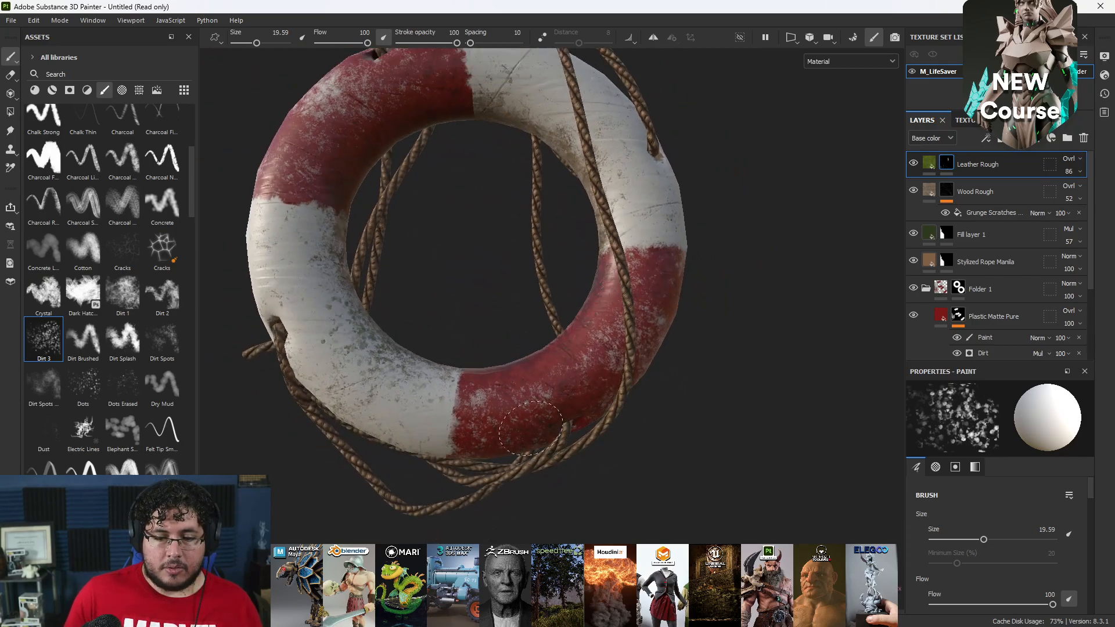
- Reduce the brush size to 14.64, then paint and thin moss on the upper white band and around its rope hole
{"action": "left_click_drag", "start_coordinate": [619, 363], "coordinate": [481, 324], "text": "alt"}
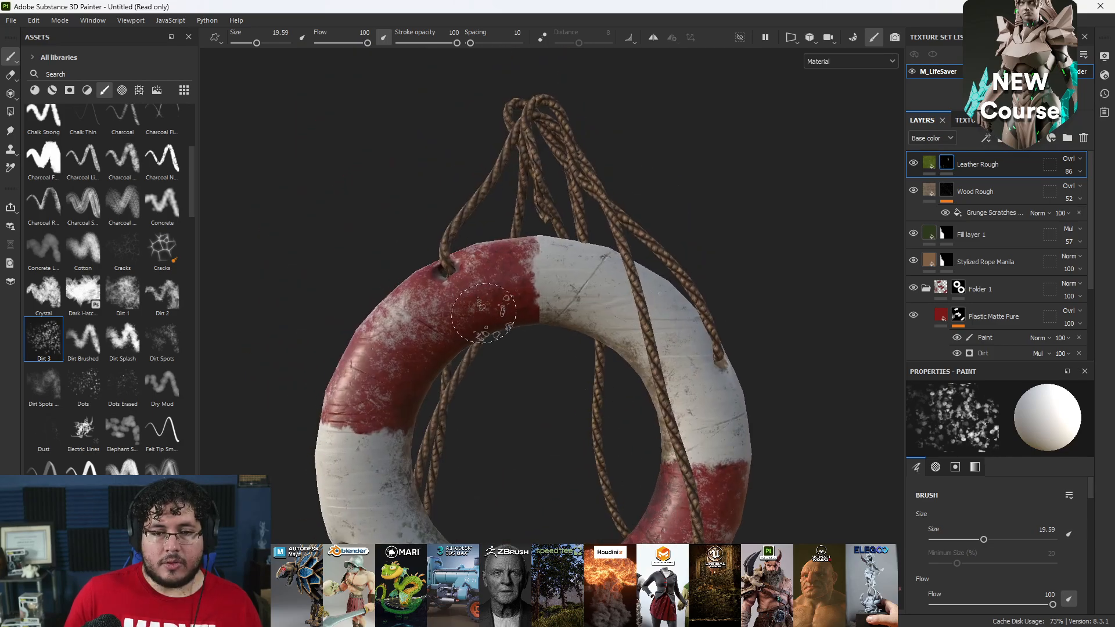
{"action": "right_click_drag", "start_coordinate": [461, 277], "coordinate": [427, 277], "text": "ctrl"}
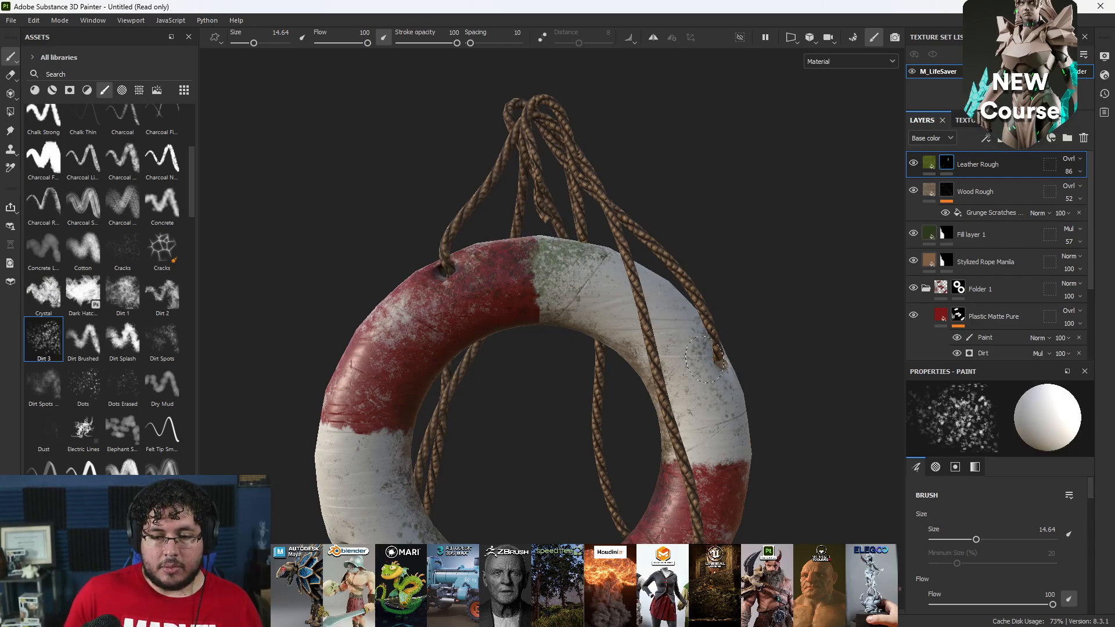
{"action": "mouse_move", "coordinate": [687, 367]}
{"action": "left_mouse_down"}
{"action": "mouse_move", "coordinate": [710, 396]}
{"action": "mouse_move", "coordinate": [662, 415]}
{"action": "left_mouse_up"}
{"action": "key", "text": "x"}
{"action": "mouse_move", "coordinate": [733, 394]}
{"action": "left_mouse_down"}
{"action": "mouse_move", "coordinate": [762, 434]}
{"action": "mouse_move", "coordinate": [748, 435]}
{"action": "left_mouse_up"}
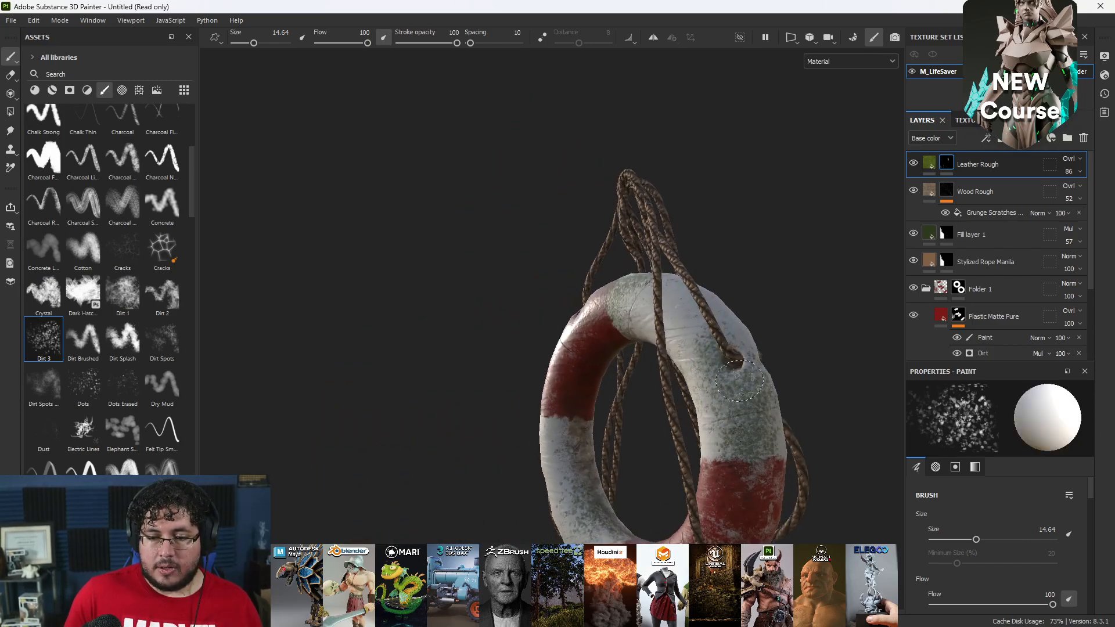
{"action": "key", "text": "x"}
{"action": "key", "text": "x"}
{"action": "mouse_move", "coordinate": [735, 383]}
{"action": "left_mouse_down", "text": "alt"}
{"action": "mouse_move", "coordinate": [697, 298]}
{"action": "mouse_move", "coordinate": [548, 365]}
{"action": "mouse_move", "coordinate": [734, 256]}
{"action": "mouse_move", "coordinate": [700, 307]}
{"action": "mouse_move", "coordinate": [703, 372]}
{"action": "mouse_move", "coordinate": [752, 405]}
{"action": "left_mouse_up", "text": "alt"}
{"action": "key", "text": "x"}
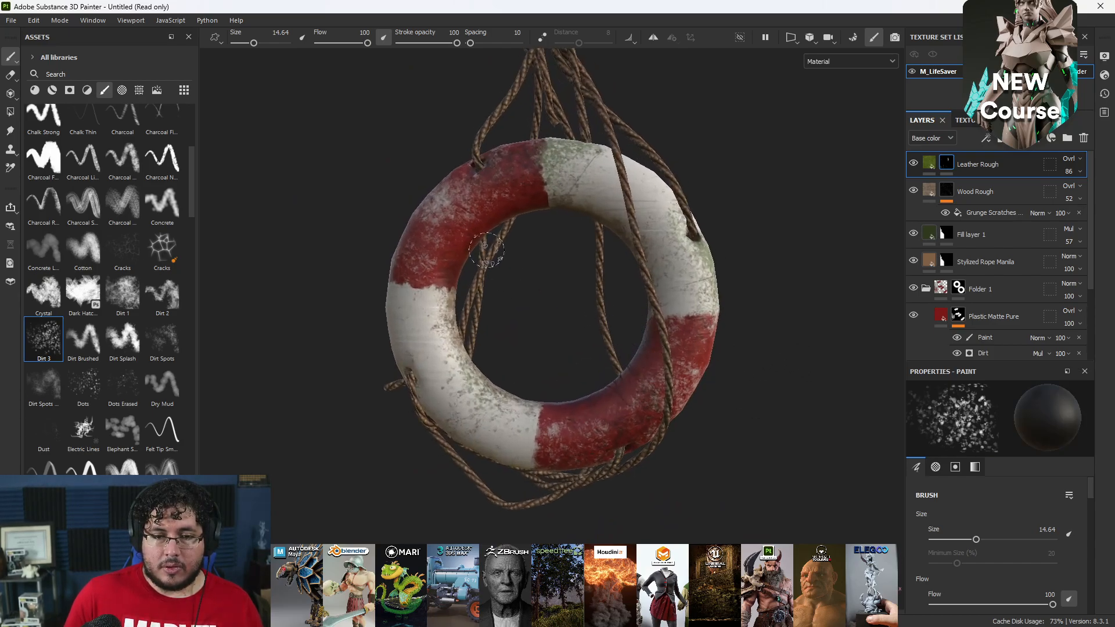
- Paint moss on the lower white band near its rope hole and erase some of it for an uneven spread
{"action": "key", "text": "x"}
{"action": "mouse_move", "coordinate": [378, 333]}
{"action": "left_mouse_down", "text": "alt"}
{"action": "mouse_move", "coordinate": [426, 331]}
{"action": "mouse_move", "coordinate": [394, 291]}
{"action": "mouse_move", "coordinate": [375, 314]}
{"action": "mouse_move", "coordinate": [398, 367]}
{"action": "mouse_move", "coordinate": [389, 308]}
{"action": "mouse_move", "coordinate": [421, 290]}
{"action": "mouse_move", "coordinate": [387, 273]}
{"action": "mouse_move", "coordinate": [422, 333]}
{"action": "left_mouse_up", "text": "alt"}
{"action": "key", "text": "x"}
{"action": "left_click_drag", "start_coordinate": [416, 384], "coordinate": [402, 369]}
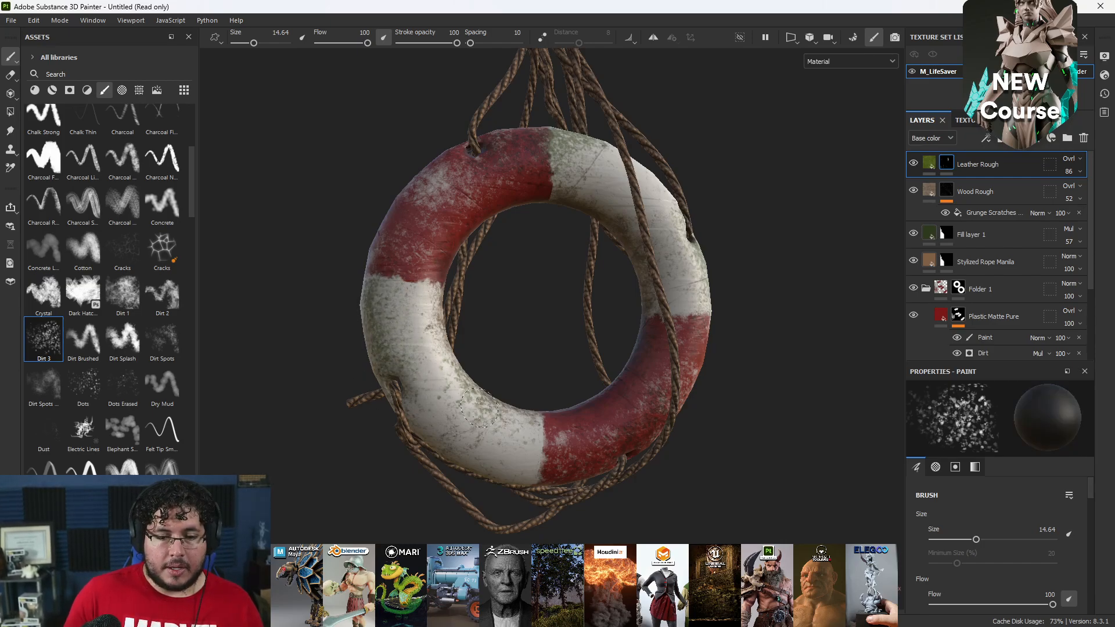
{"action": "right_click_drag", "start_coordinate": [511, 372], "coordinate": [476, 381], "text": "alt"}
{"action": "key", "text": "x"}
{"action": "left_click_drag", "start_coordinate": [424, 331], "coordinate": [413, 342]}
- Lower the Leather Rough material's roughness to 0.24 so the moss looks damper
{"action": "mouse_move", "coordinate": [517, 380]}
{"action": "right_mouse_down", "text": "alt"}
{"action": "mouse_move", "coordinate": [473, 398]}
{"action": "mouse_move", "coordinate": [476, 427]}
{"action": "mouse_move", "coordinate": [734, 523]}
{"action": "right_mouse_up", "text": "alt"}
{"action": "left_click_drag", "start_coordinate": [734, 523], "coordinate": [751, 451], "text": "alt"}
{"action": "mouse_move", "coordinate": [752, 451]}
{"action": "right_mouse_down", "text": "alt"}
{"action": "mouse_move", "coordinate": [546, 434]}
{"action": "mouse_move", "coordinate": [666, 418]}
{"action": "right_mouse_up", "text": "alt"}
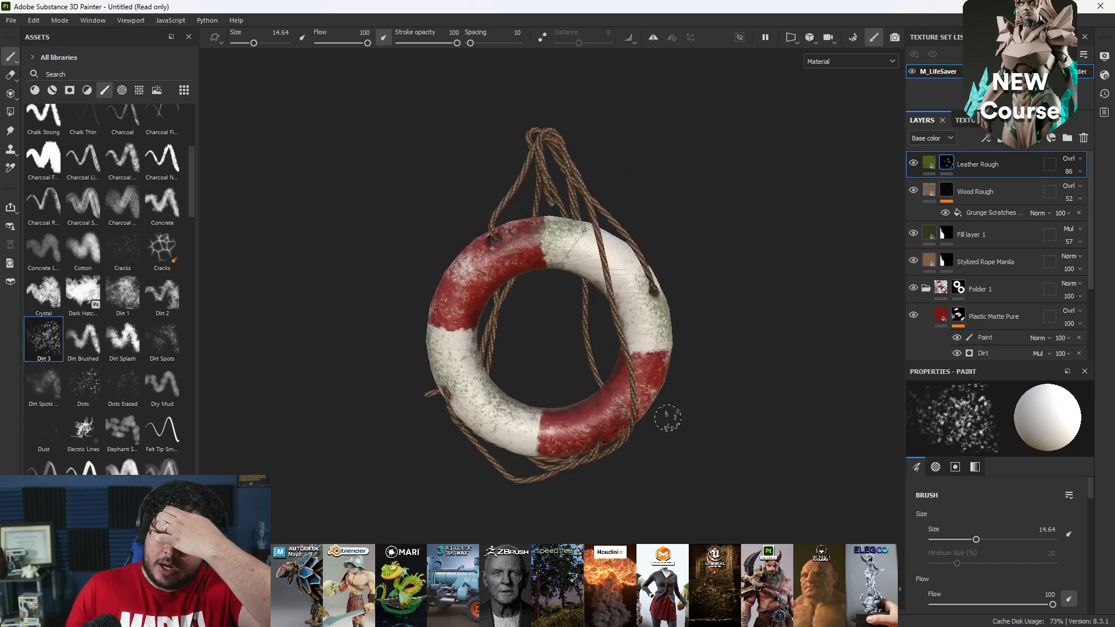
{"action": "right_click_drag", "start_coordinate": [681, 421], "coordinate": [563, 382], "text": "alt"}
{"action": "left_click_drag", "start_coordinate": [563, 381], "coordinate": [530, 349], "text": "alt"}
{"action": "right_click_drag", "start_coordinate": [530, 349], "coordinate": [717, 401], "text": "alt"}
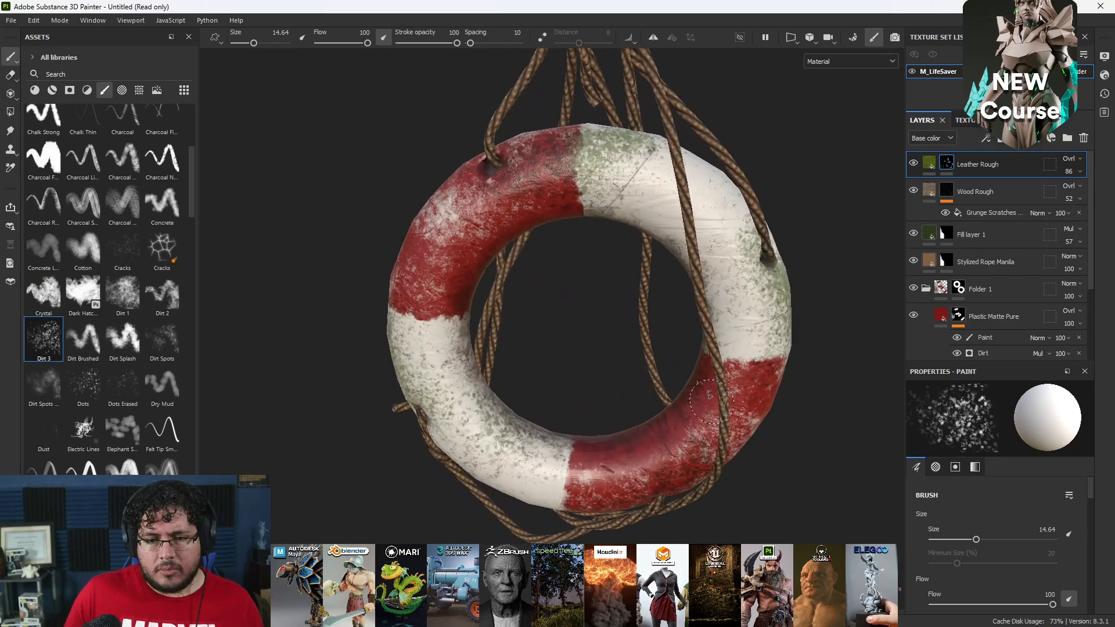
{"action": "left_click", "coordinate": [928, 165]}
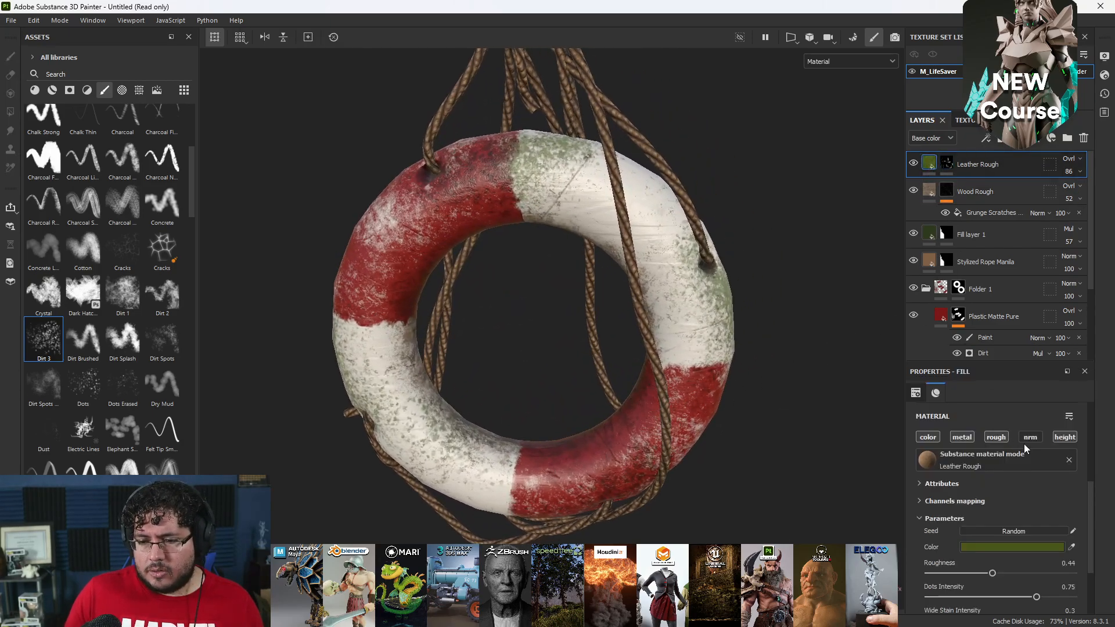
{"action": "left_click_drag", "start_coordinate": [570, 264], "coordinate": [663, 282], "text": "alt"}
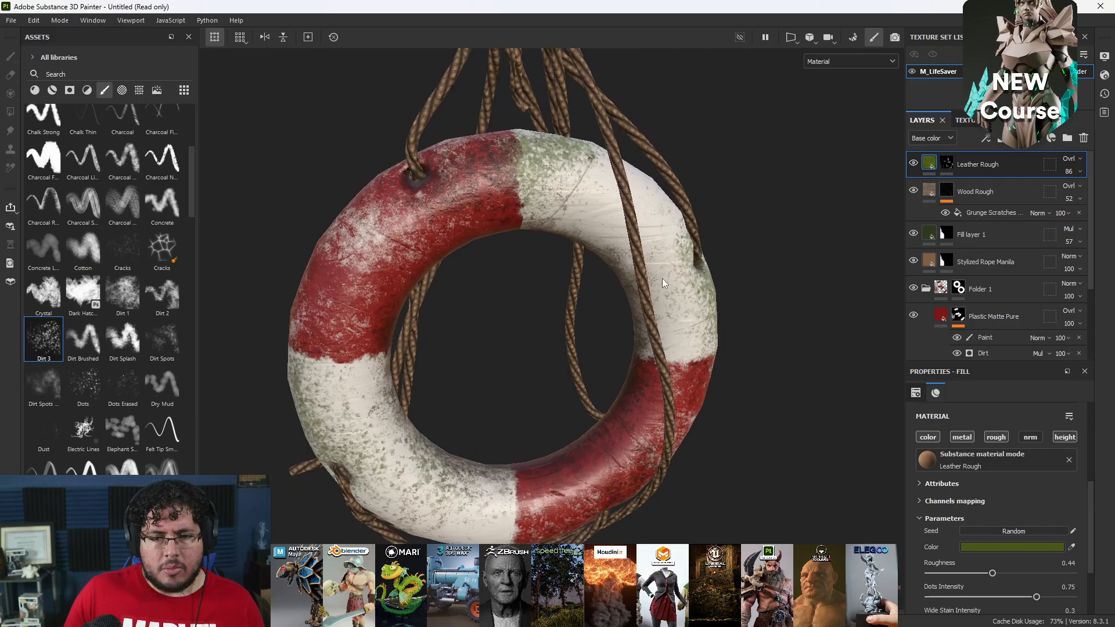
{"action": "mouse_move", "coordinate": [993, 575]}
{"action": "left_mouse_down"}
{"action": "mouse_move", "coordinate": [1008, 575]}
{"action": "mouse_move", "coordinate": [964, 581]}
{"action": "left_mouse_up"}
- Examine the textured life preserver and its ropes from several angles, both close up and from a distance
{"action": "left_click_drag", "start_coordinate": [720, 400], "coordinate": [807, 466], "text": "alt"}
{"action": "right_click_drag", "start_coordinate": [807, 466], "coordinate": [684, 336], "text": "alt"}
{"action": "mouse_move", "coordinate": [683, 336]}
{"action": "left_mouse_down", "text": "alt"}
{"action": "mouse_move", "coordinate": [790, 354]}
{"action": "mouse_move", "coordinate": [872, 345]}
{"action": "mouse_move", "coordinate": [786, 372]}
{"action": "mouse_move", "coordinate": [694, 337]}
{"action": "left_mouse_up", "text": "alt"}
{"action": "middle_click_drag", "start_coordinate": [694, 337], "coordinate": [716, 413], "text": "alt"}
{"action": "right_click_drag", "start_coordinate": [715, 414], "coordinate": [773, 472], "text": "alt"}
{"action": "middle_click_drag", "start_coordinate": [759, 436], "coordinate": [784, 482], "text": "alt"}
{"action": "right_click_drag", "start_coordinate": [784, 482], "coordinate": [744, 454], "text": "alt"}
{"action": "left_click_drag", "start_coordinate": [744, 454], "coordinate": [713, 407], "text": "alt"}
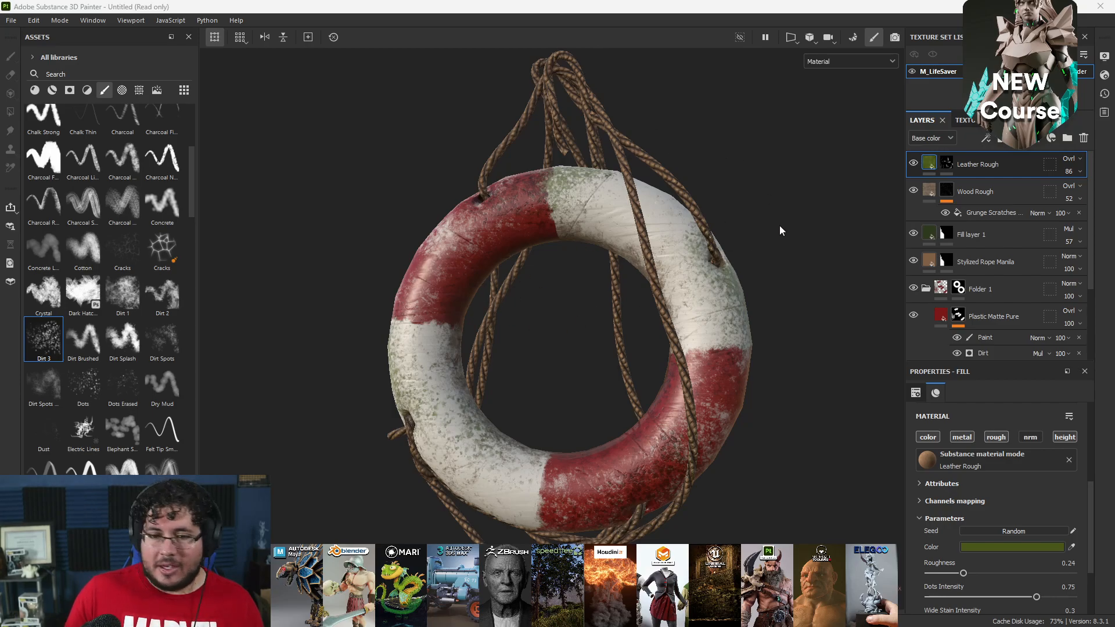
{"action": "left_click_drag", "start_coordinate": [780, 226], "coordinate": [816, 246], "text": "alt"}
{"action": "right_click_drag", "start_coordinate": [816, 246], "coordinate": [685, 233], "text": "alt"}
{"action": "left_click_drag", "start_coordinate": [476, 196], "coordinate": [567, 256], "text": "alt"}
{"action": "middle_click_drag", "start_coordinate": [567, 256], "coordinate": [400, 219], "text": "alt"}
{"action": "left_click_drag", "start_coordinate": [546, 215], "coordinate": [682, 208], "text": "alt"}
{"action": "right_click_drag", "start_coordinate": [682, 208], "coordinate": [720, 221], "text": "alt"}
{"action": "middle_click_drag", "start_coordinate": [435, 232], "coordinate": [528, 233], "text": "alt"}
{"action": "right_click_drag", "start_coordinate": [528, 232], "coordinate": [592, 256], "text": "alt"}
{"action": "left_click_drag", "start_coordinate": [656, 264], "coordinate": [717, 294], "text": "alt"}
{"action": "right_click_drag", "start_coordinate": [692, 285], "coordinate": [191, 203], "text": "alt"}
{"action": "left_click_drag", "start_coordinate": [499, 306], "coordinate": [514, 330], "text": "alt"}
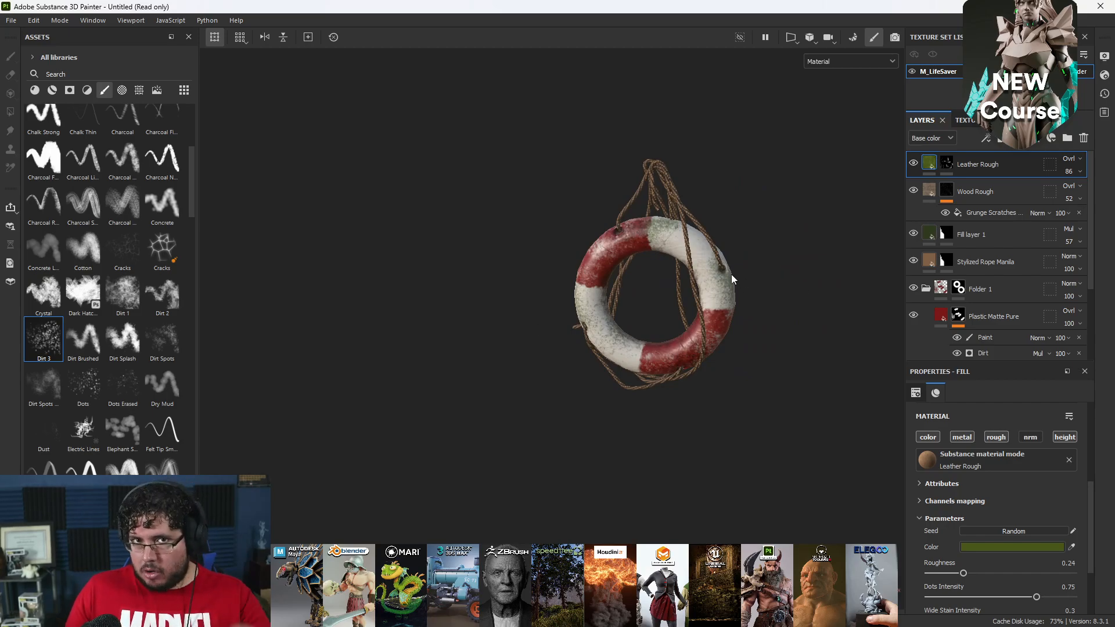